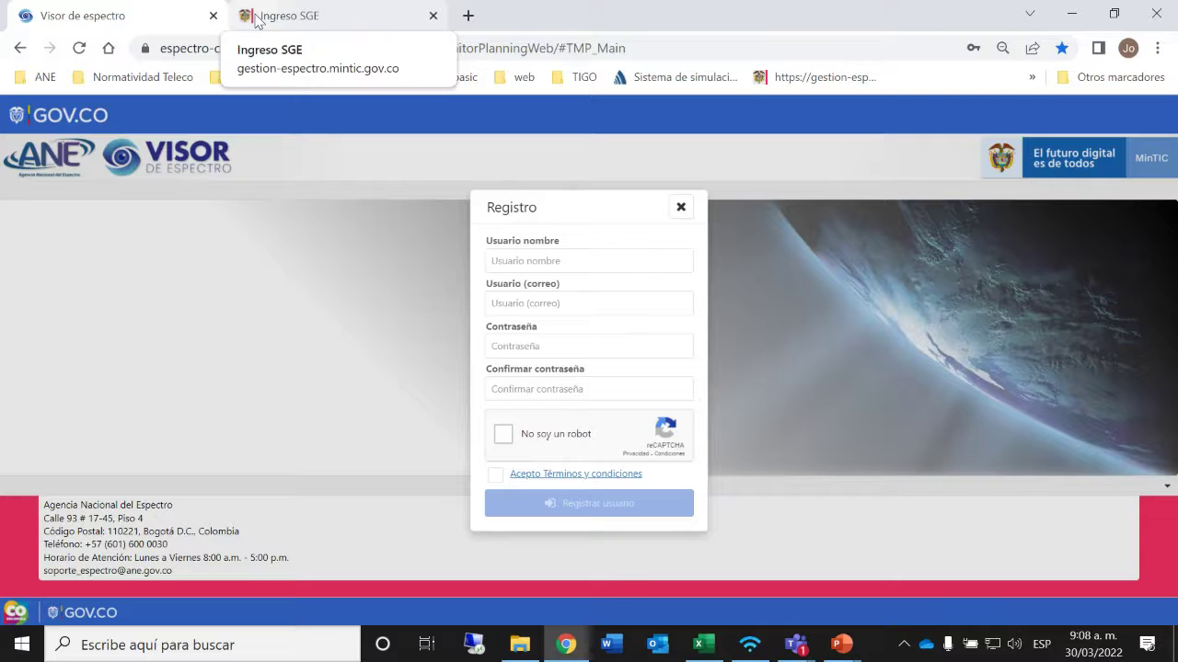
Step: Switch to the Sistema de Gestión del Espectro, sign in with the prefilled credentials and find the Visor de Espectro (ANE) module
{"action": "left_click", "coordinate": [257, 20]}
{"action": "left_click", "coordinate": [583, 394]}
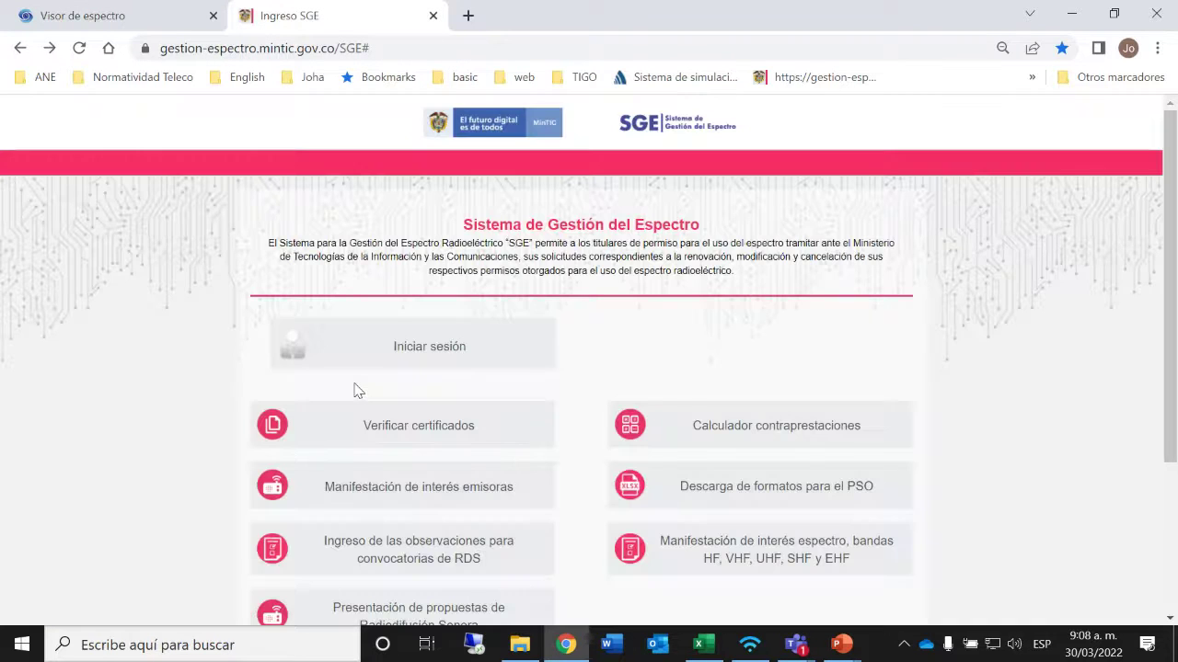
{"action": "left_click", "coordinate": [403, 343]}
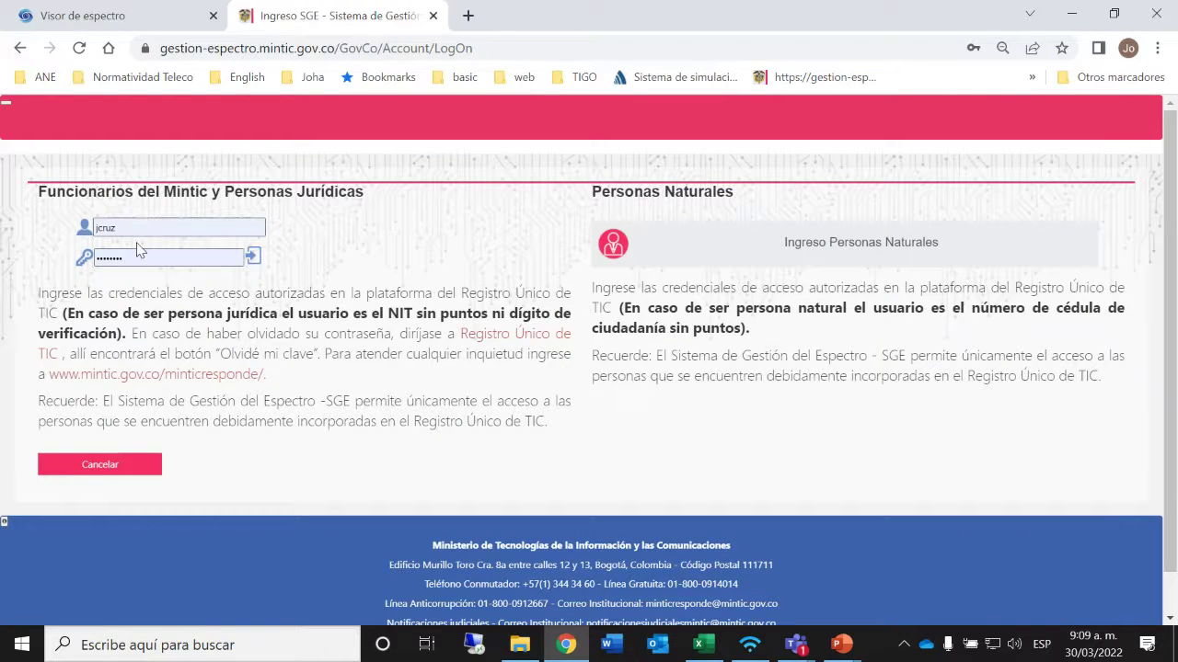
{"action": "left_click", "coordinate": [254, 262]}
{"action": "scroll", "coordinate": [371, 286], "scroll_direction": "down", "scroll_amount": 10}
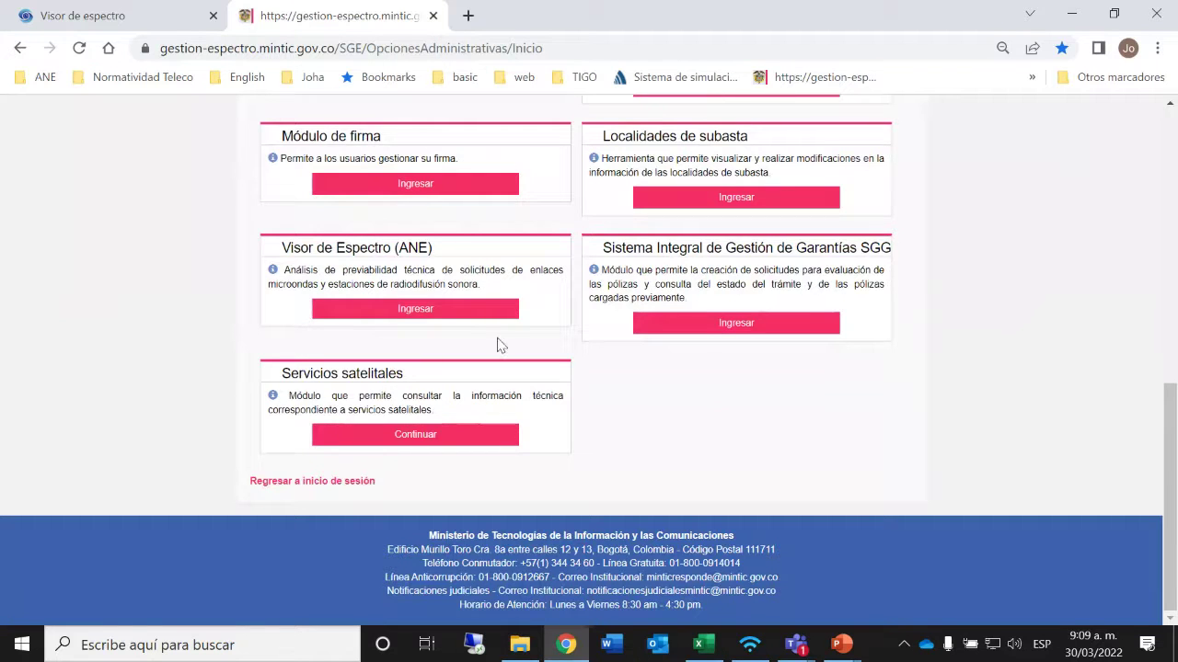
Step: Return to the Visor de Espectro page, close the registration form and fill in the saved account e-mail and password
{"action": "left_click", "coordinate": [107, 14]}
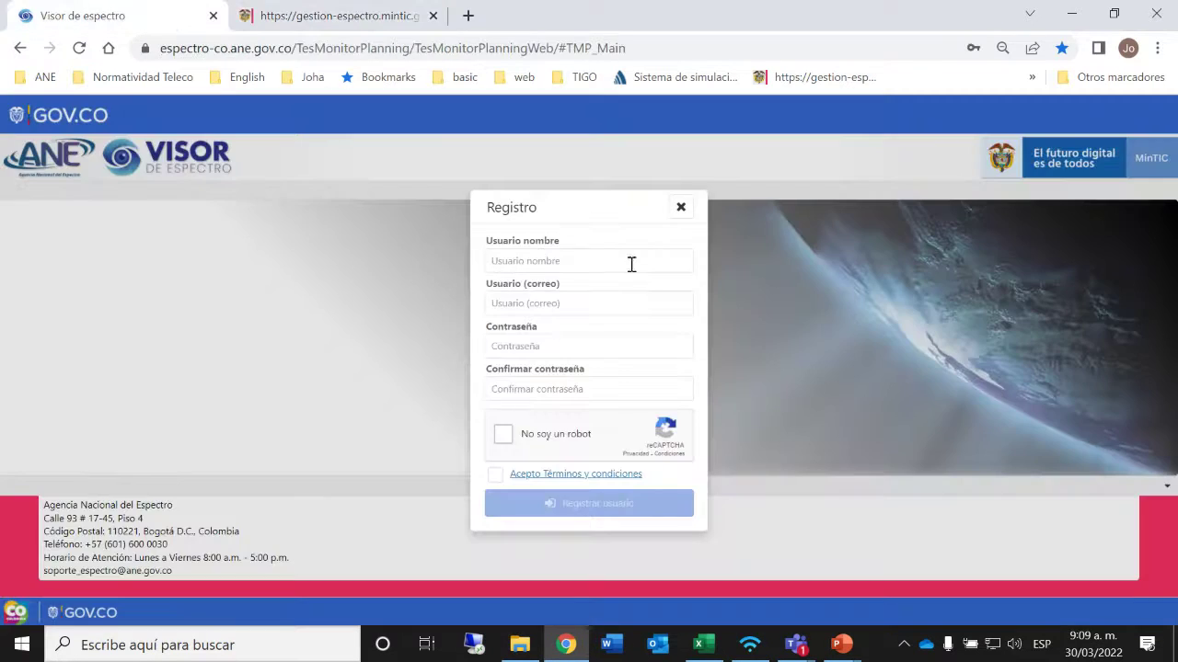
{"action": "left_click", "coordinate": [680, 207]}
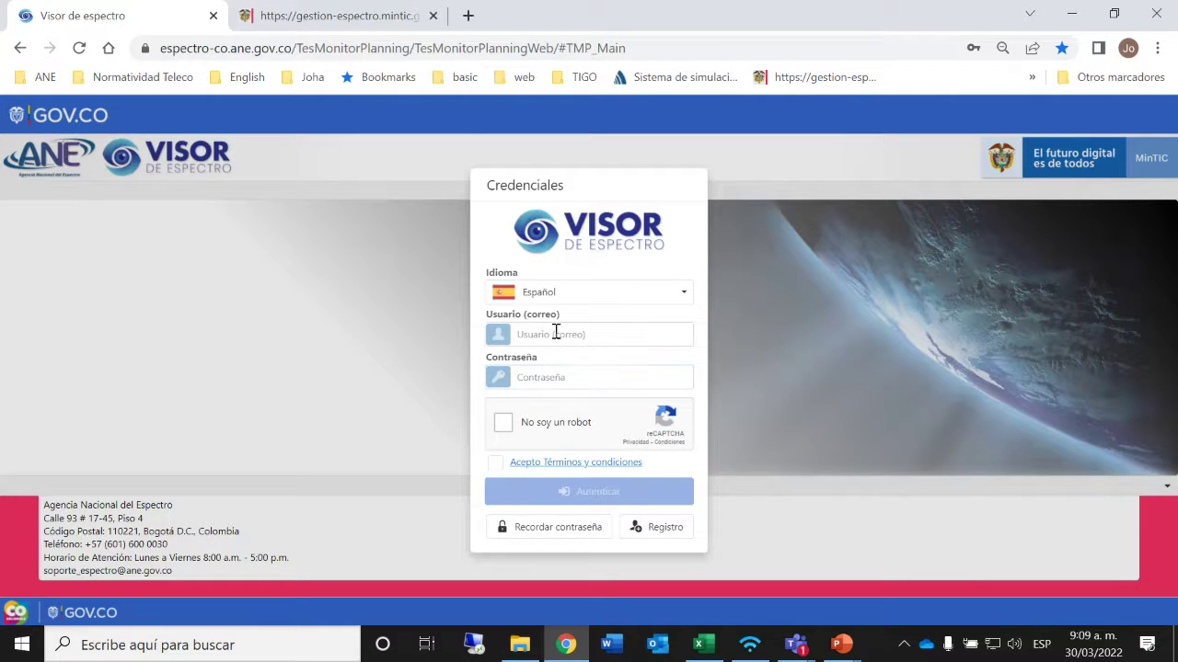
{"action": "left_click", "coordinate": [555, 334]}
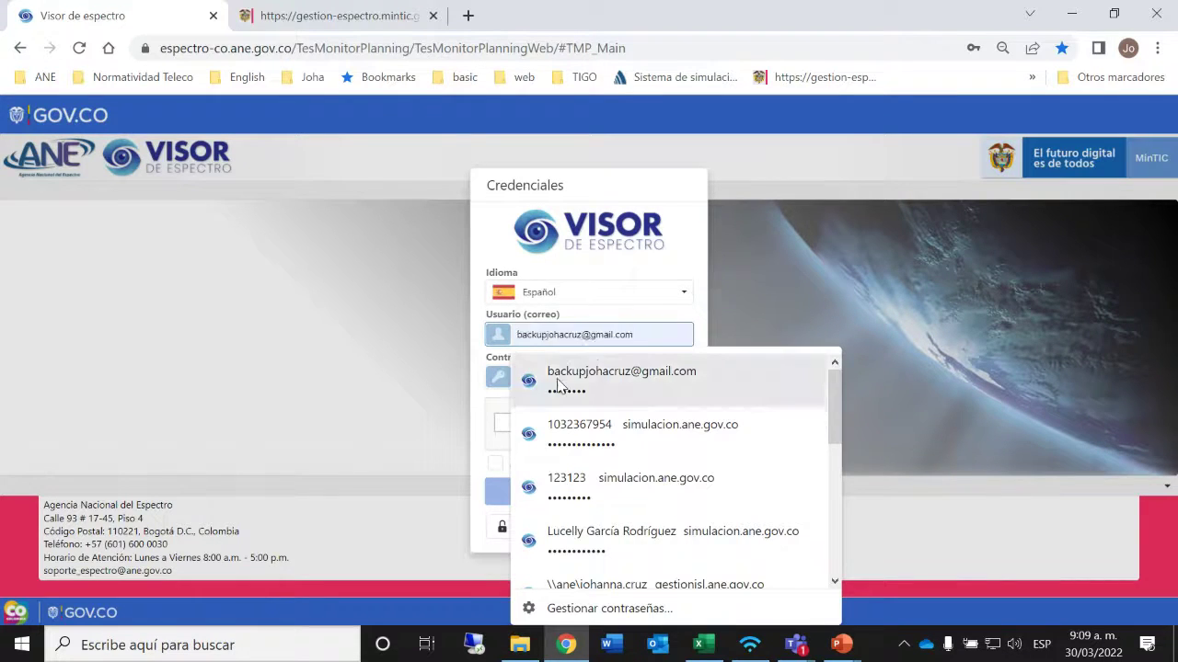
{"action": "left_click", "coordinate": [563, 379]}
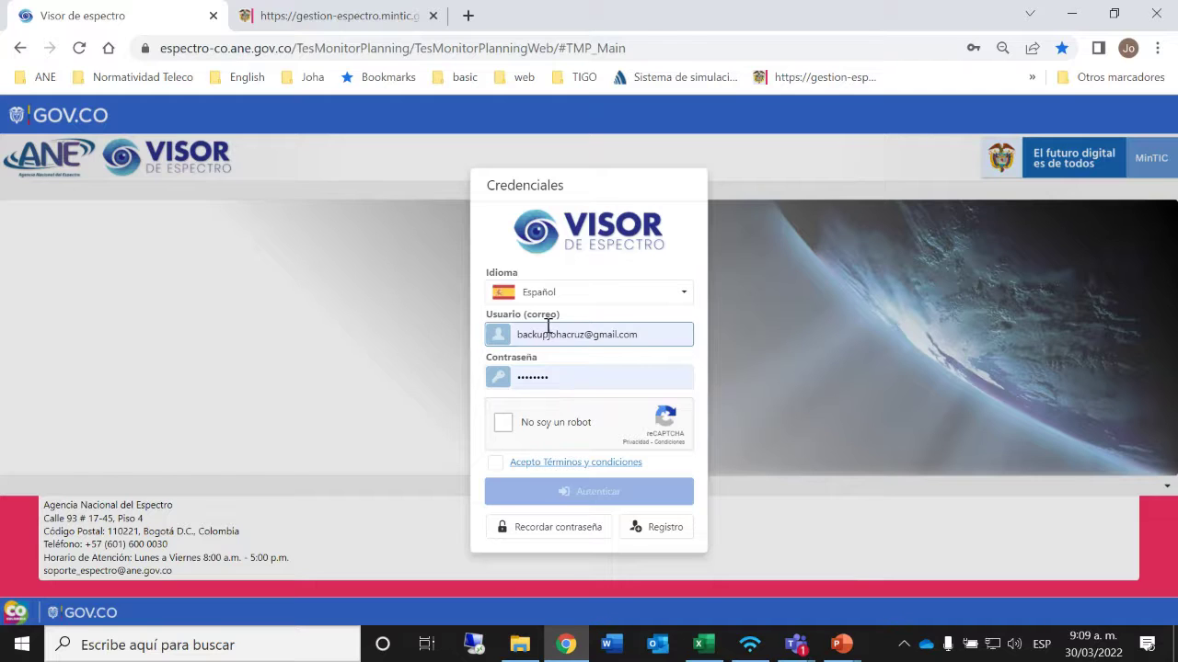
Step: Complete the robot check, accept the terms and conditions, and authenticate after a brief look at the registration form
{"action": "left_click", "coordinate": [502, 423]}
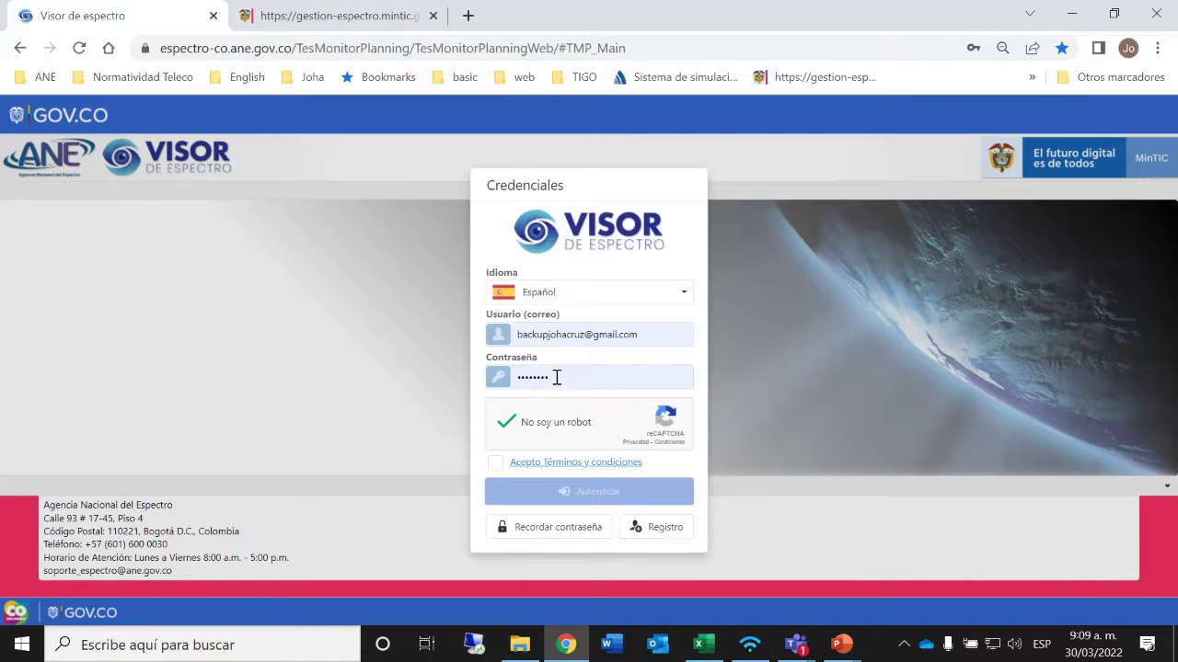
{"action": "left_click", "coordinate": [496, 464]}
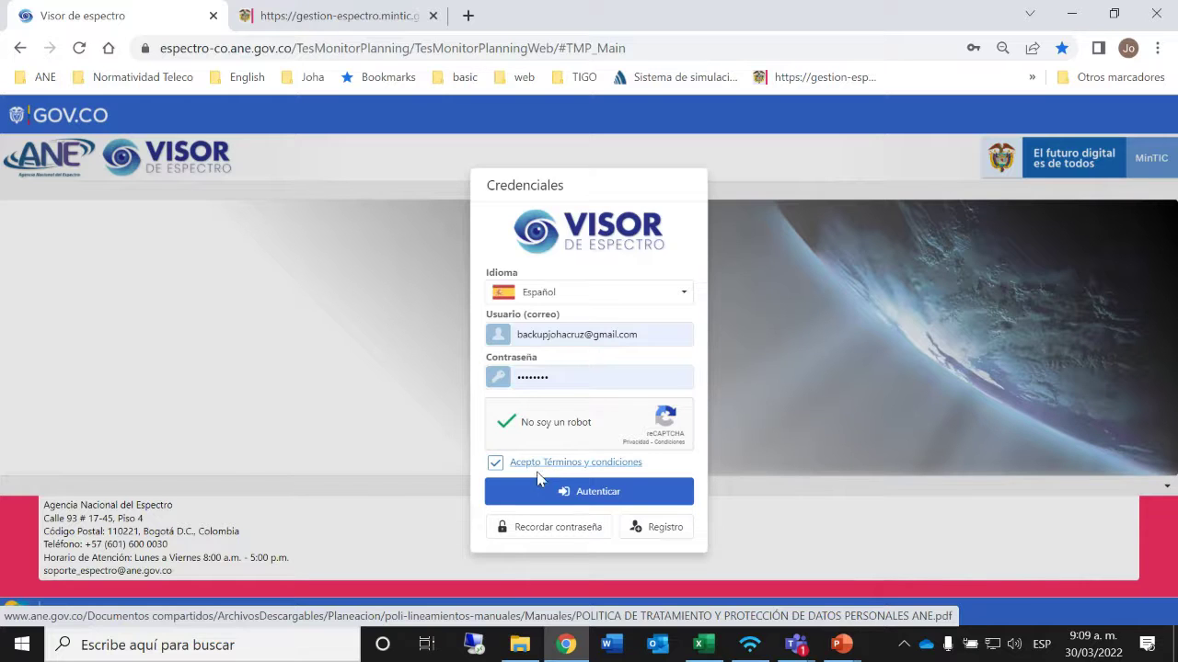
{"action": "left_click", "coordinate": [657, 527]}
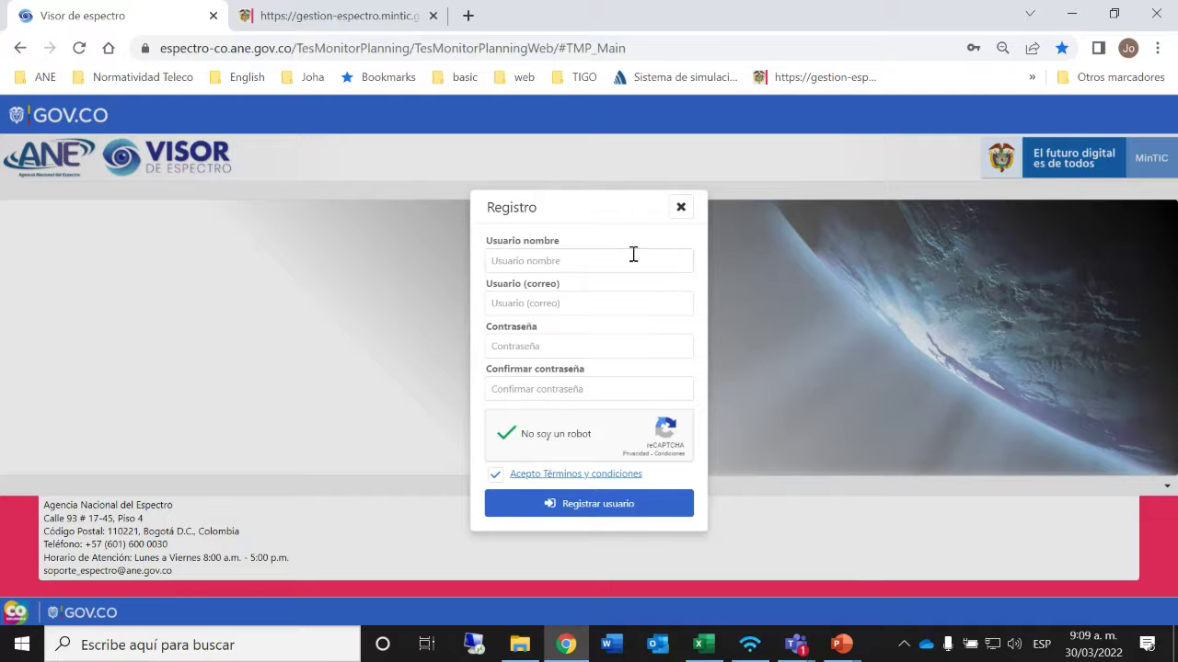
{"action": "left_click", "coordinate": [679, 208]}
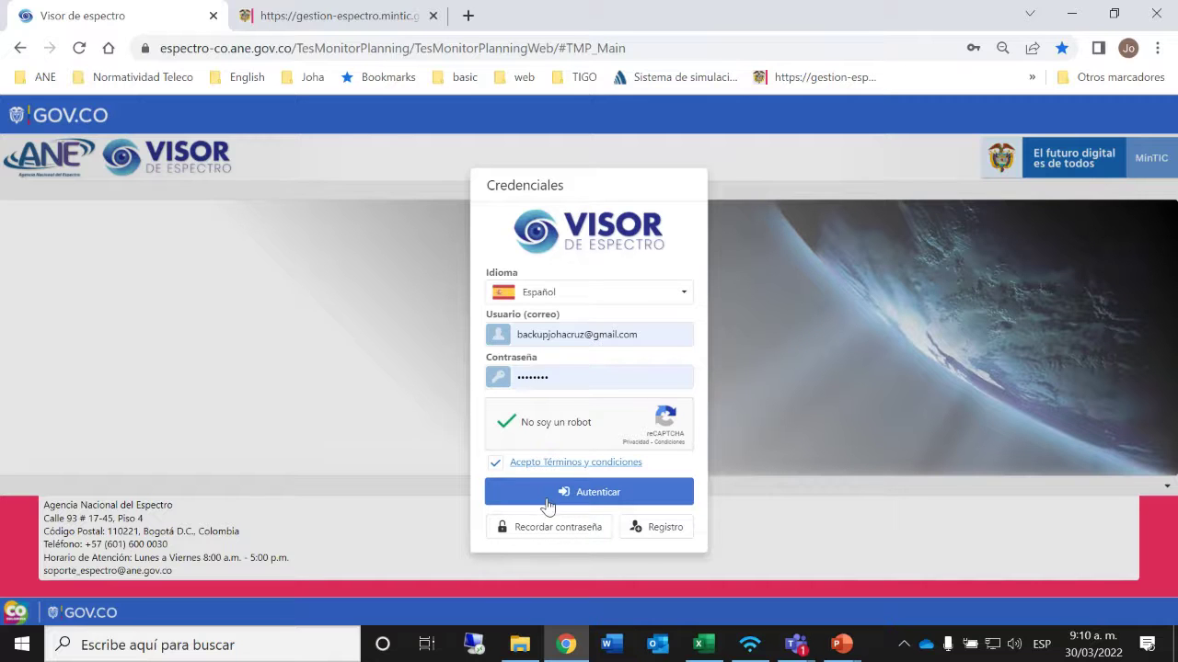
{"action": "left_click", "coordinate": [544, 501]}
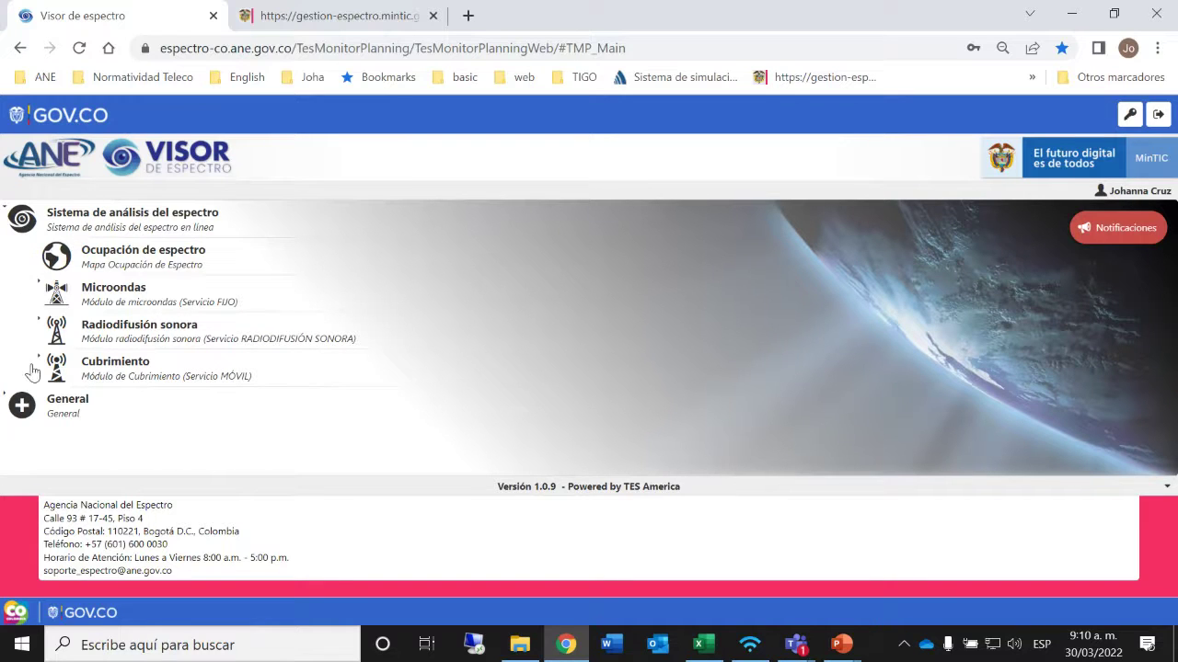
Step: Open Documentos within the general reference information and look through the listed manuals, templates and links
{"action": "left_click", "coordinate": [14, 405]}
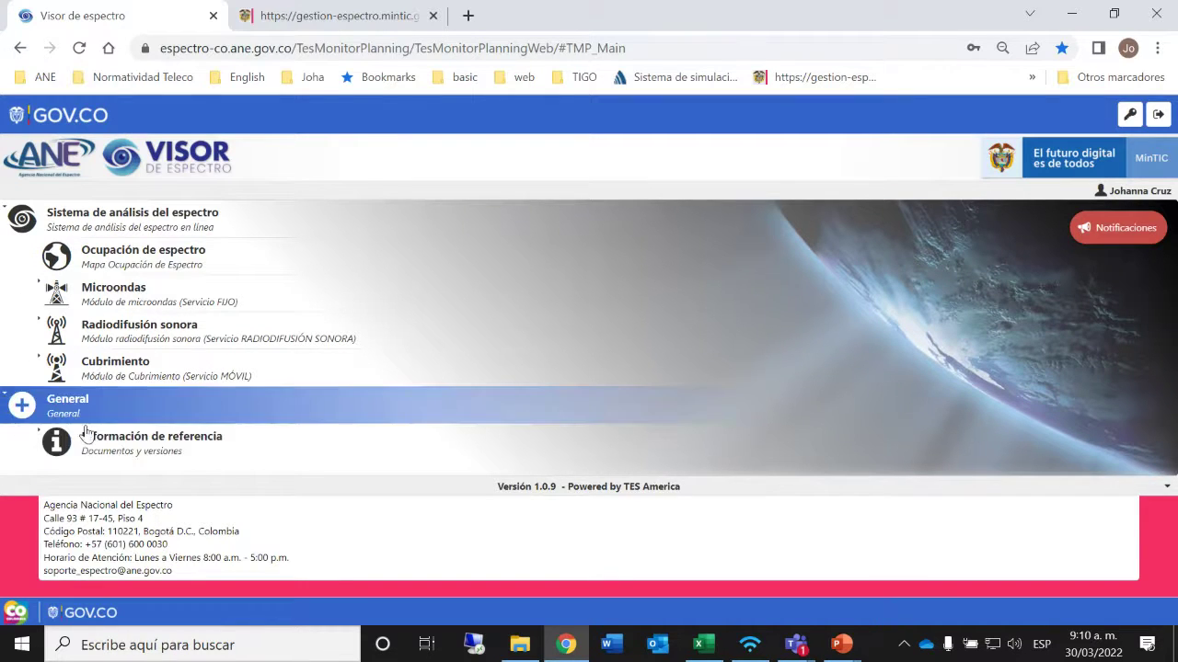
{"action": "left_click", "coordinate": [152, 452]}
{"action": "scroll", "coordinate": [188, 409], "scroll_direction": "down", "scroll_amount": 1}
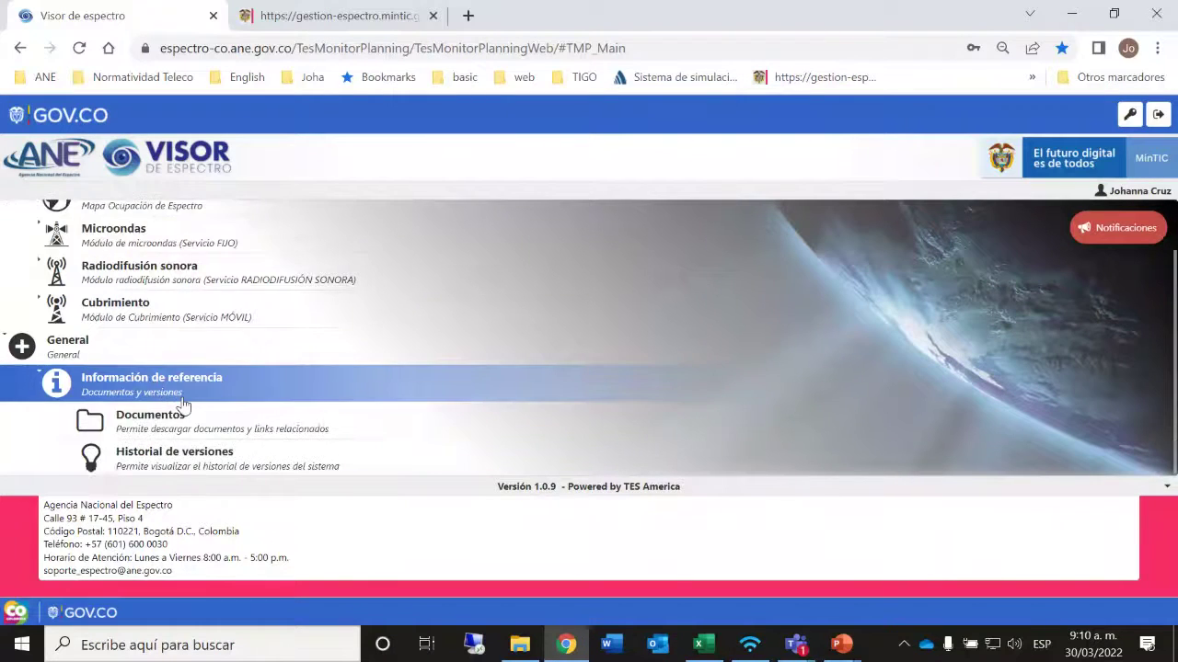
{"action": "left_click", "coordinate": [149, 421]}
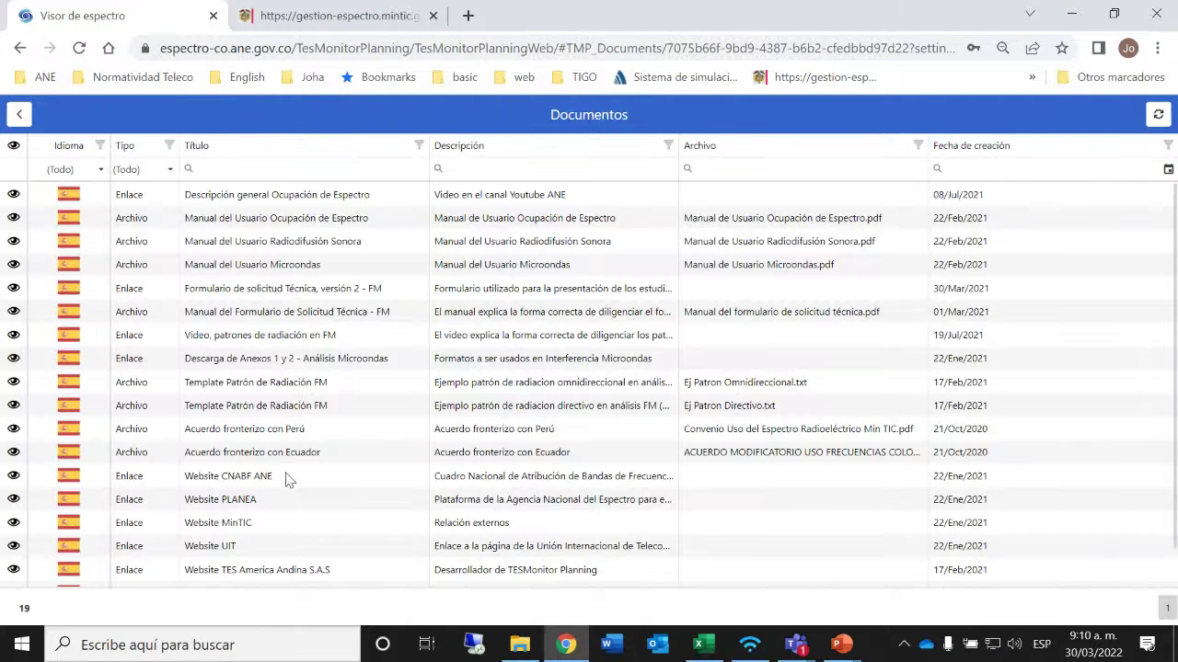
{"action": "scroll", "coordinate": [260, 521], "scroll_direction": "down", "scroll_amount": 1}
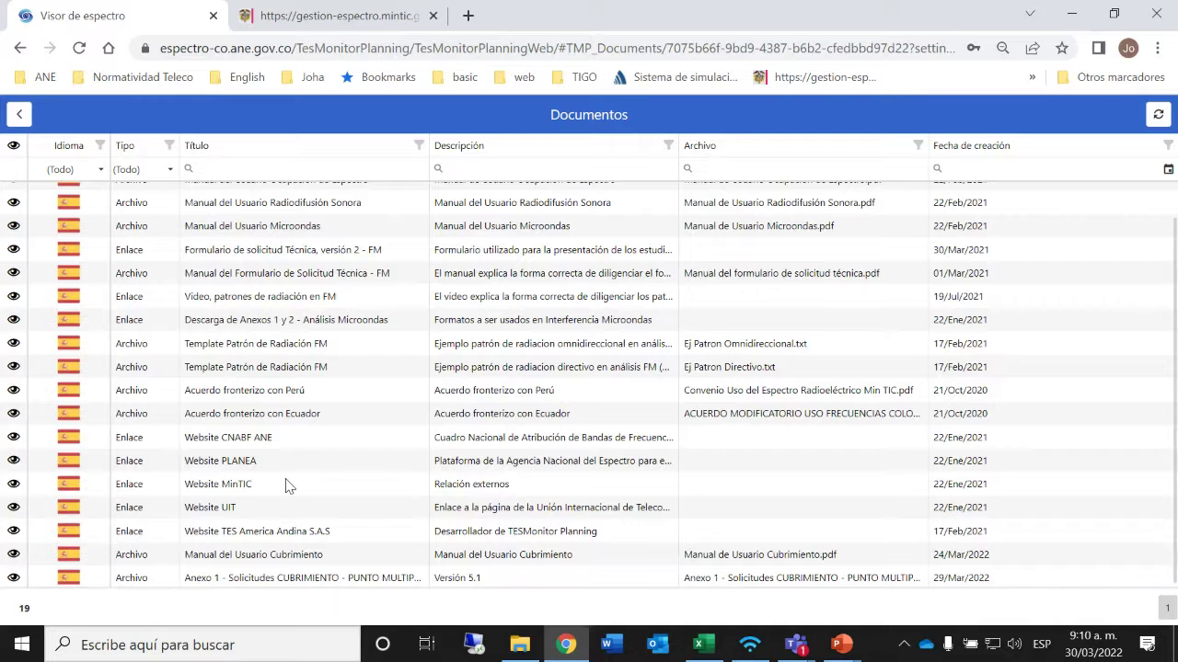
{"action": "scroll", "coordinate": [329, 338], "scroll_direction": "up", "scroll_amount": 1}
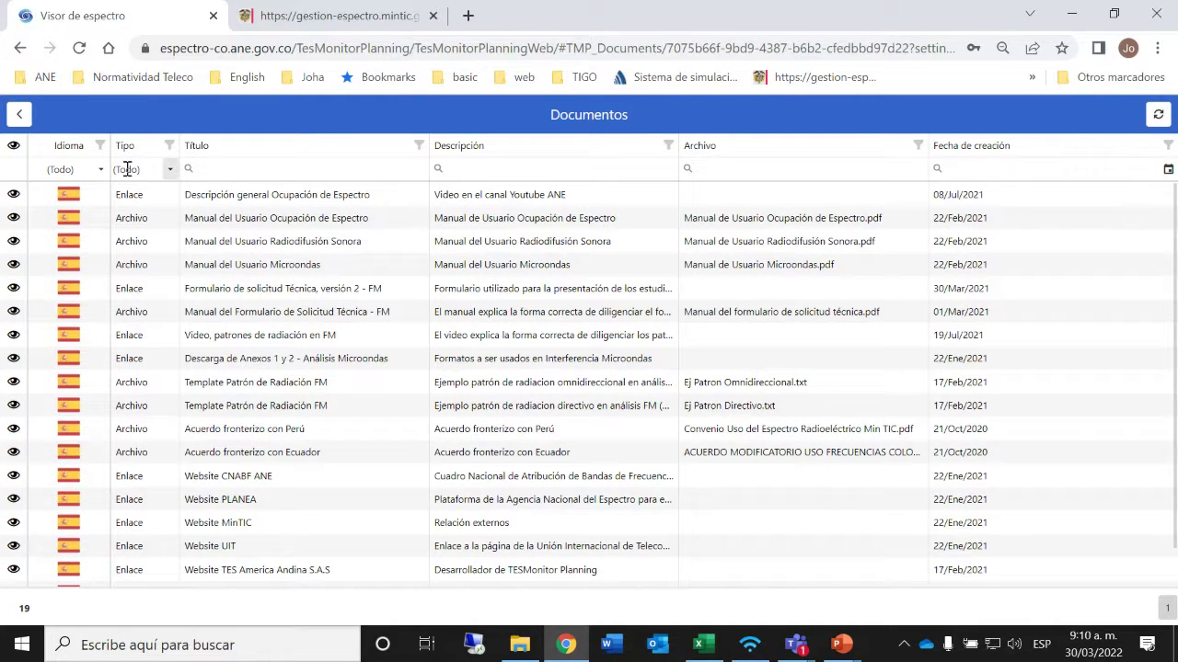
Step: Filter the documents list by type so that only Enlace entries are listed
{"action": "left_click", "coordinate": [169, 146]}
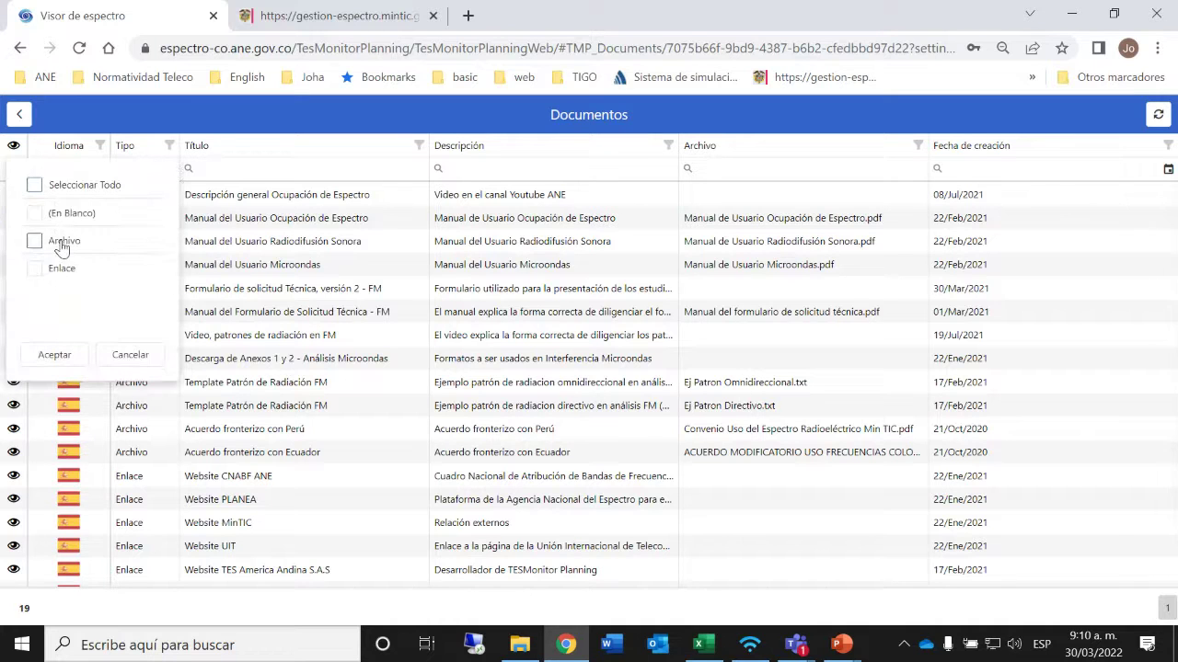
{"action": "left_click", "coordinate": [35, 268]}
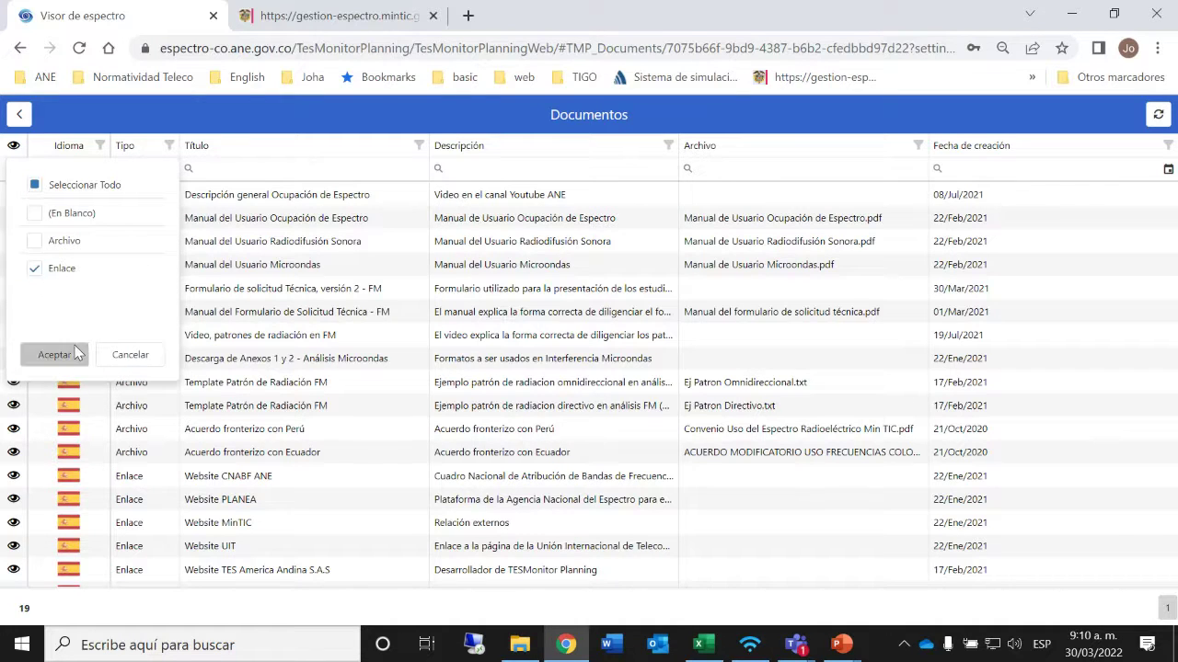
{"action": "left_click", "coordinate": [77, 354]}
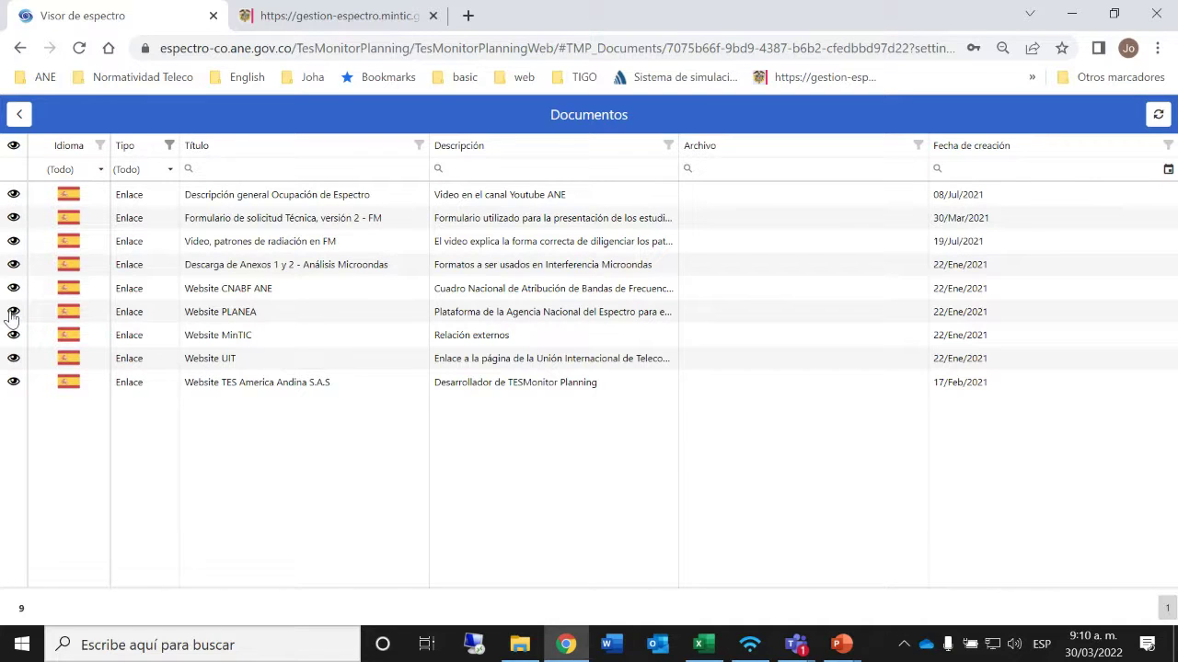
Step: Leave the documents list, review the system's Historial de versiones and return to the main page
{"action": "left_click", "coordinate": [20, 115]}
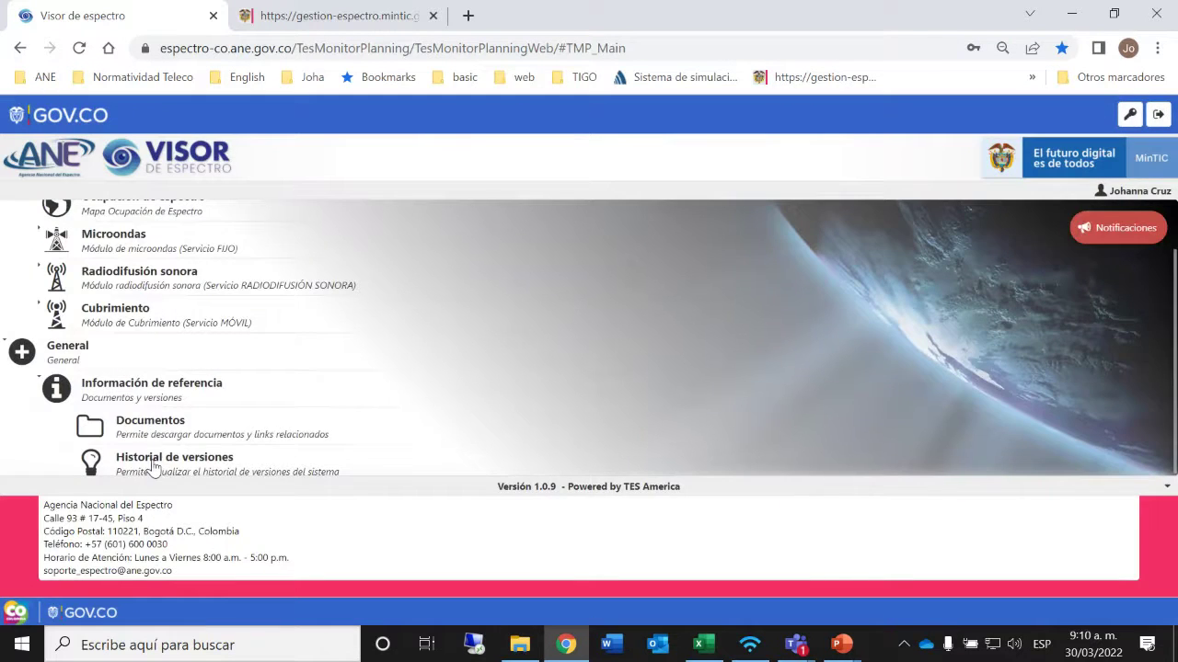
{"action": "left_click", "coordinate": [153, 460]}
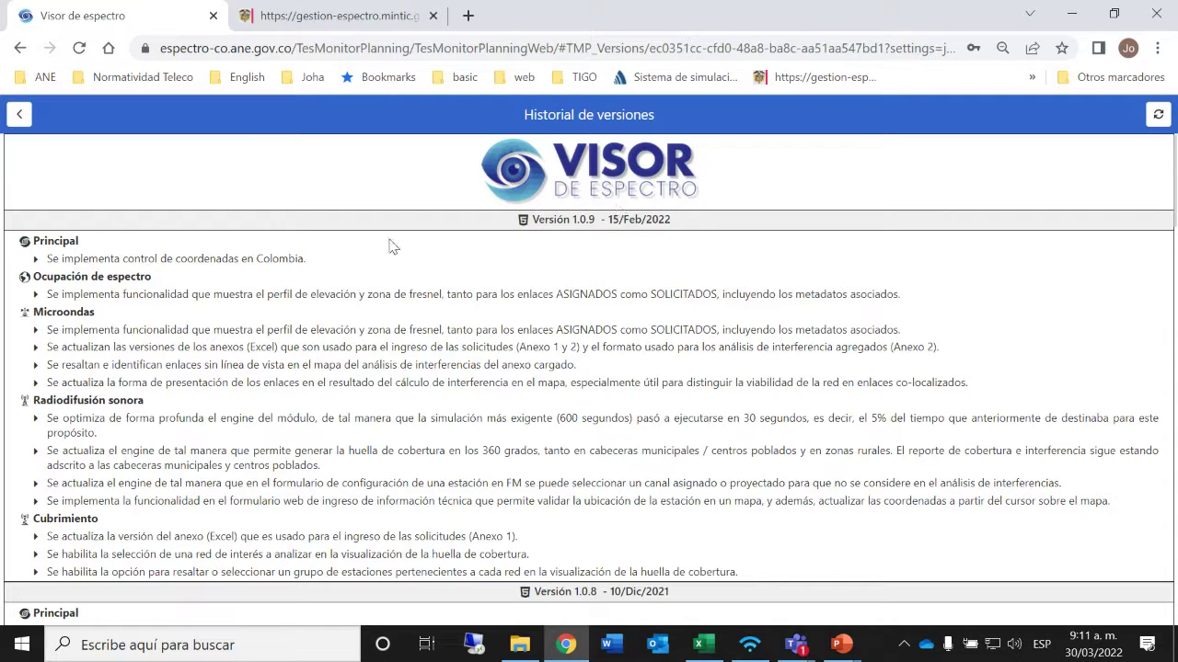
{"action": "left_click", "coordinate": [18, 114]}
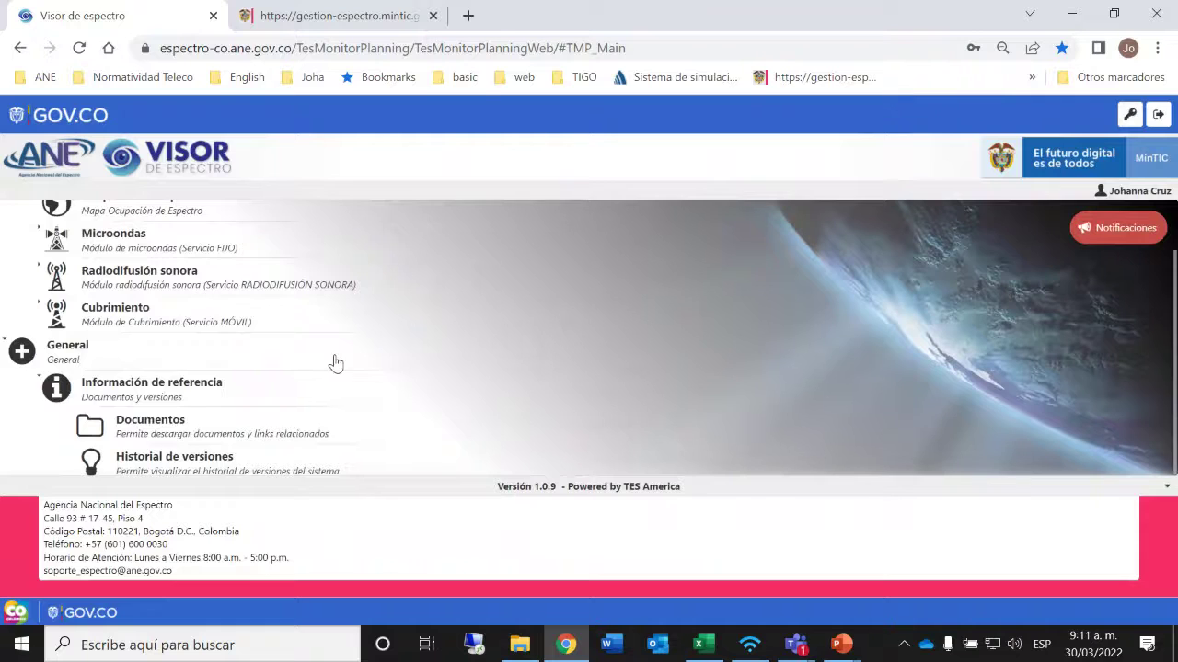
Step: Open the Ocupación de espectro map, show its filter options and set the use type to Cubrimiento
{"action": "scroll", "coordinate": [333, 363], "scroll_direction": "up", "scroll_amount": 1}
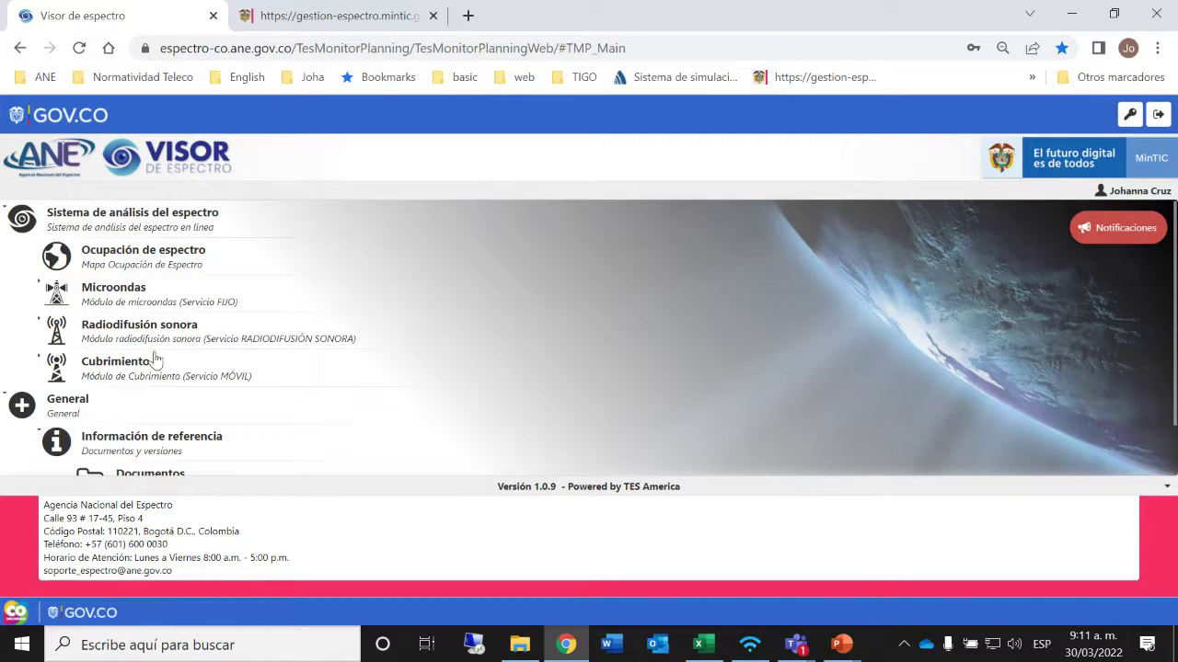
{"action": "left_click", "coordinate": [118, 264]}
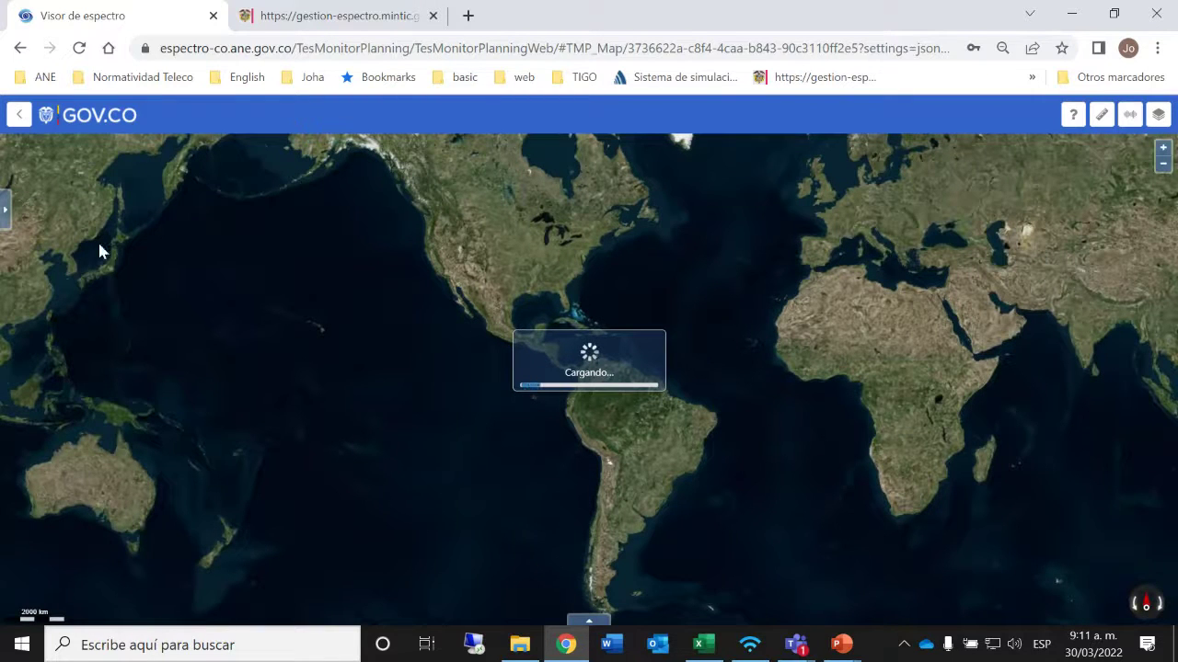
{"action": "left_click", "coordinate": [7, 212]}
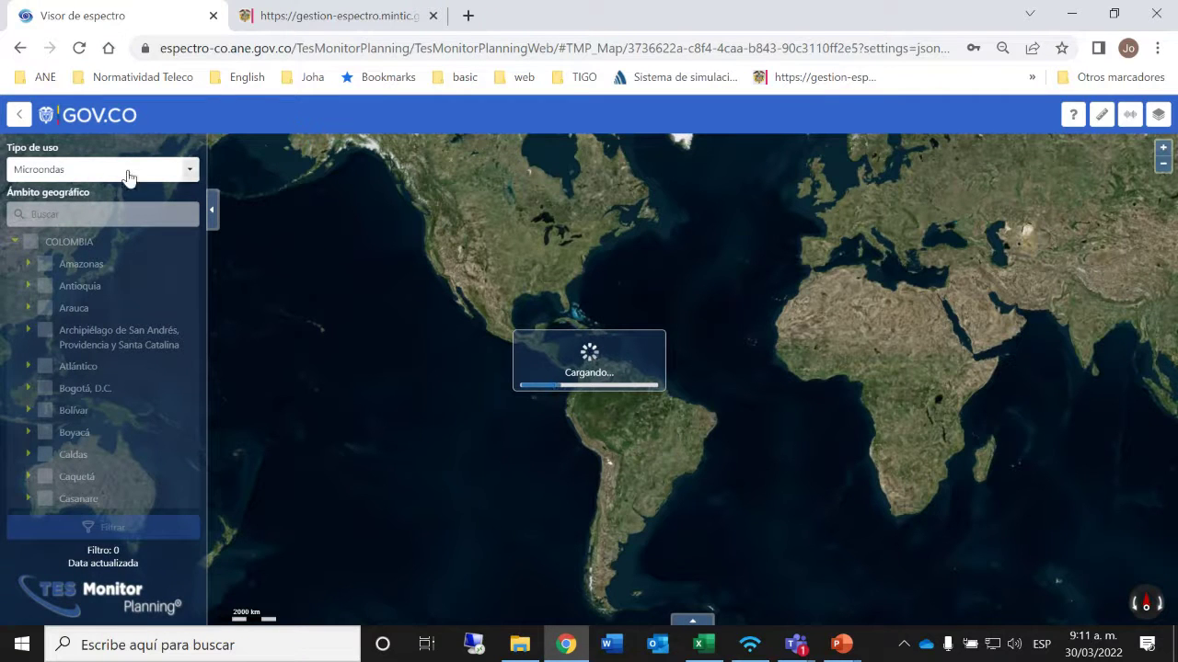
{"action": "left_click", "coordinate": [191, 171]}
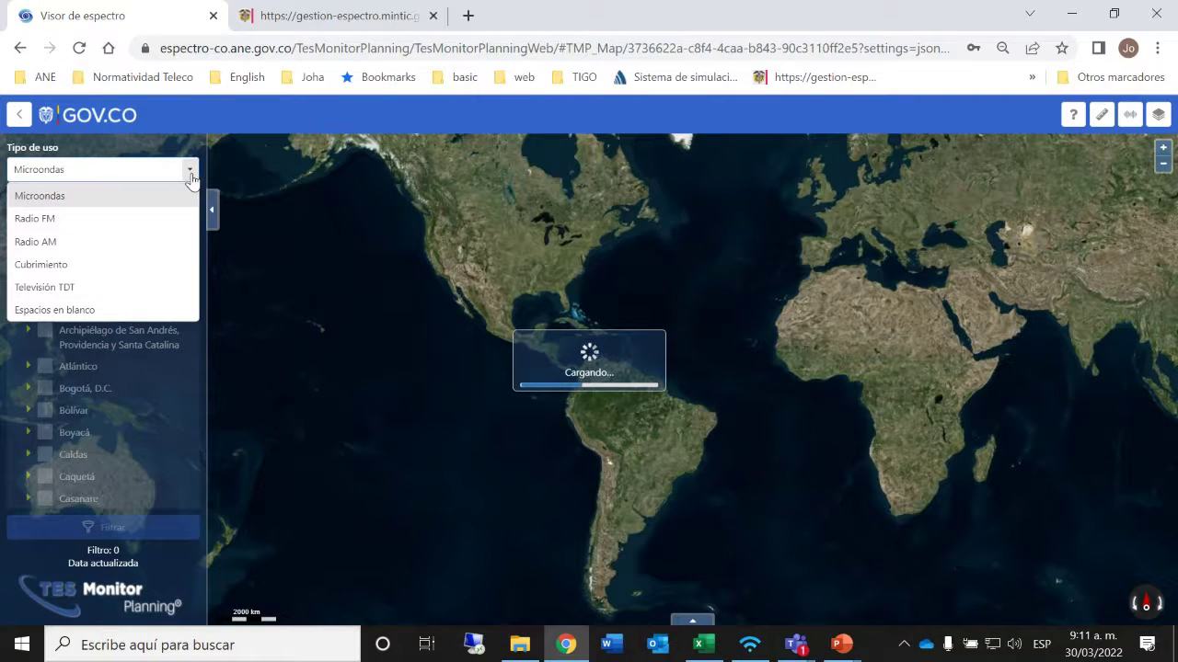
{"action": "left_click", "coordinate": [66, 269]}
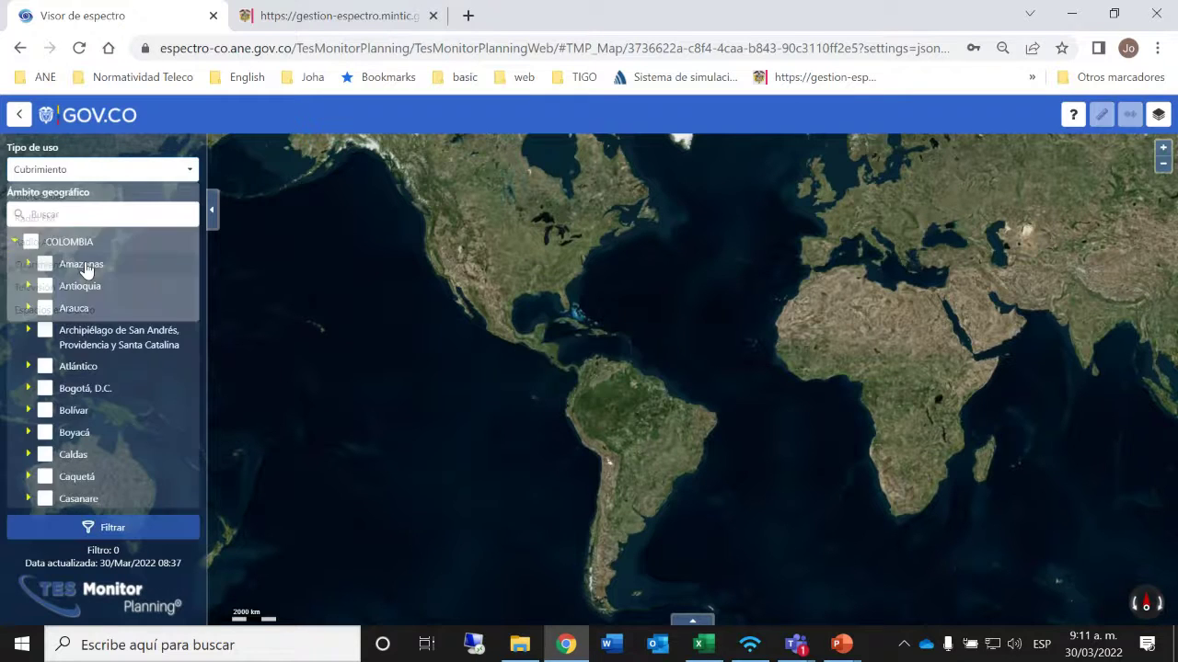
{"action": "left_click", "coordinate": [187, 172]}
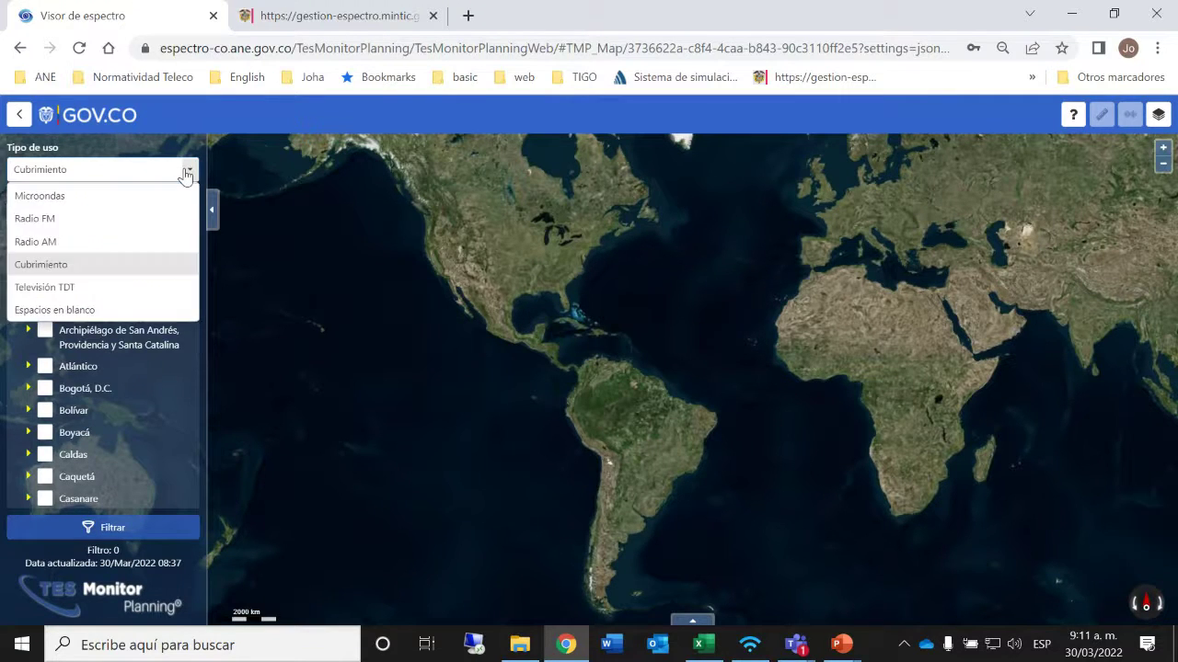
{"action": "left_click", "coordinate": [100, 266]}
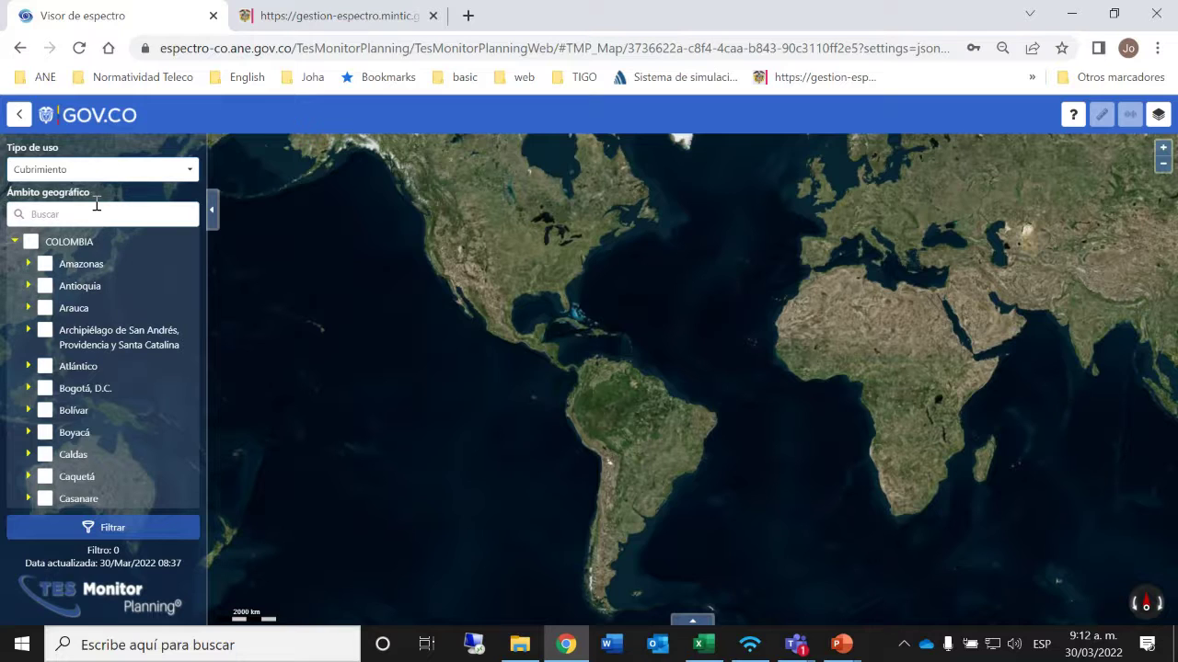
Step: Filter the coverage stations for all of COLOMBIA and hide the results table to examine the station clusters on the map
{"action": "left_click", "coordinate": [30, 241]}
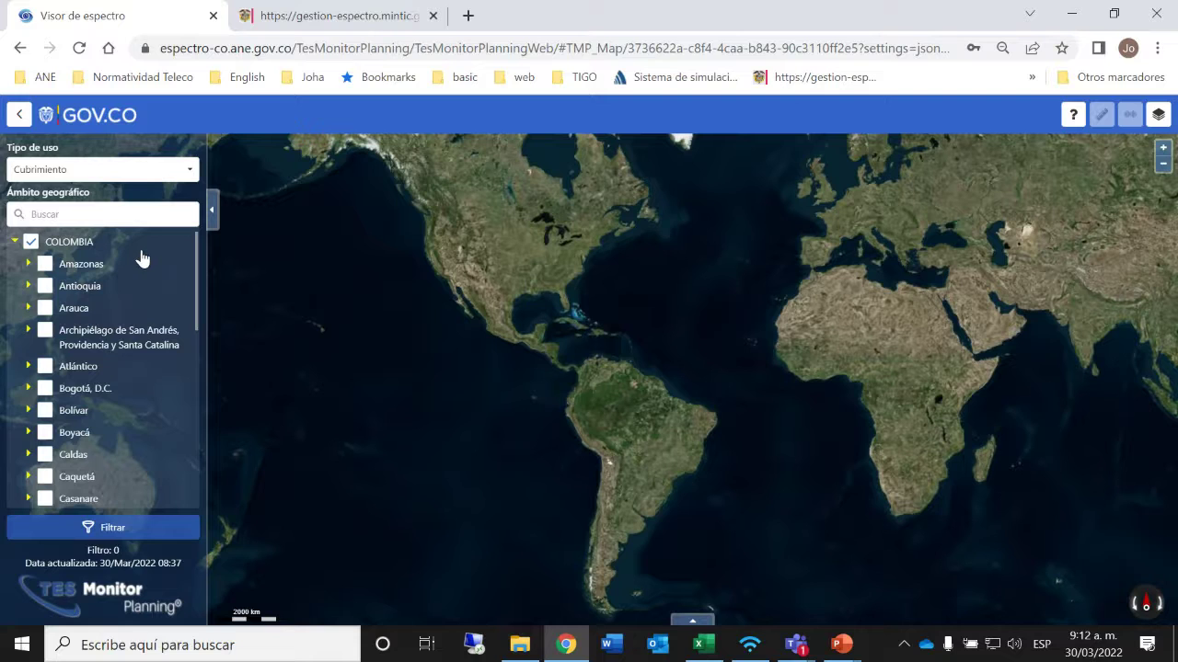
{"action": "left_click", "coordinate": [94, 533]}
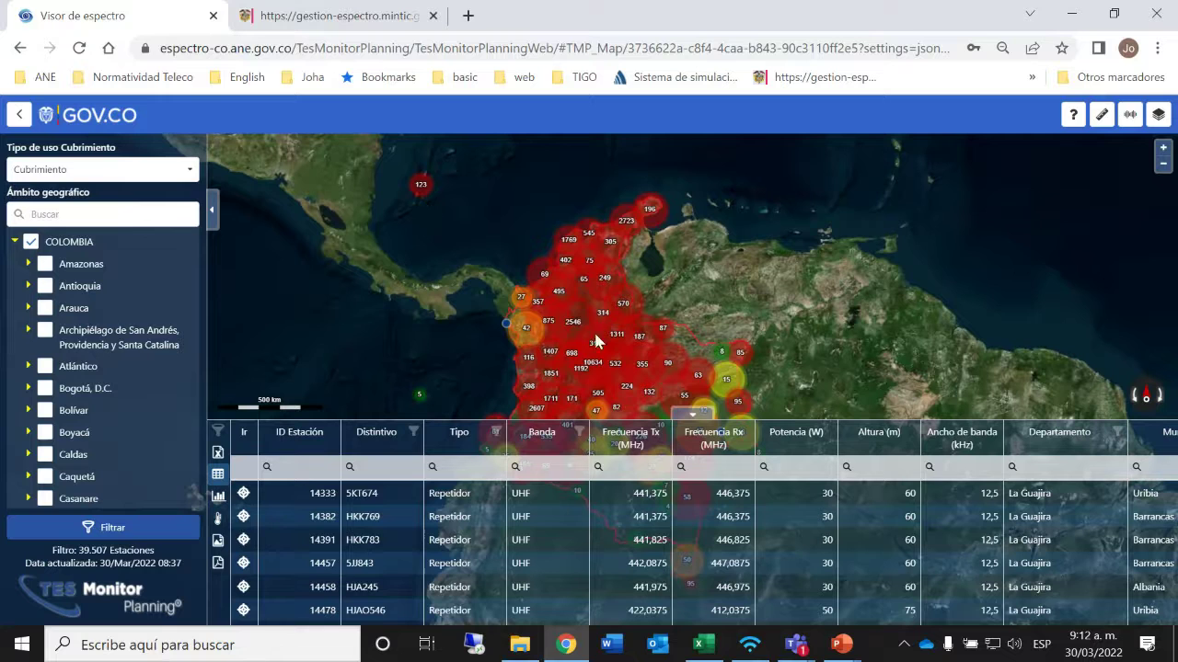
{"action": "left_click", "coordinate": [691, 415]}
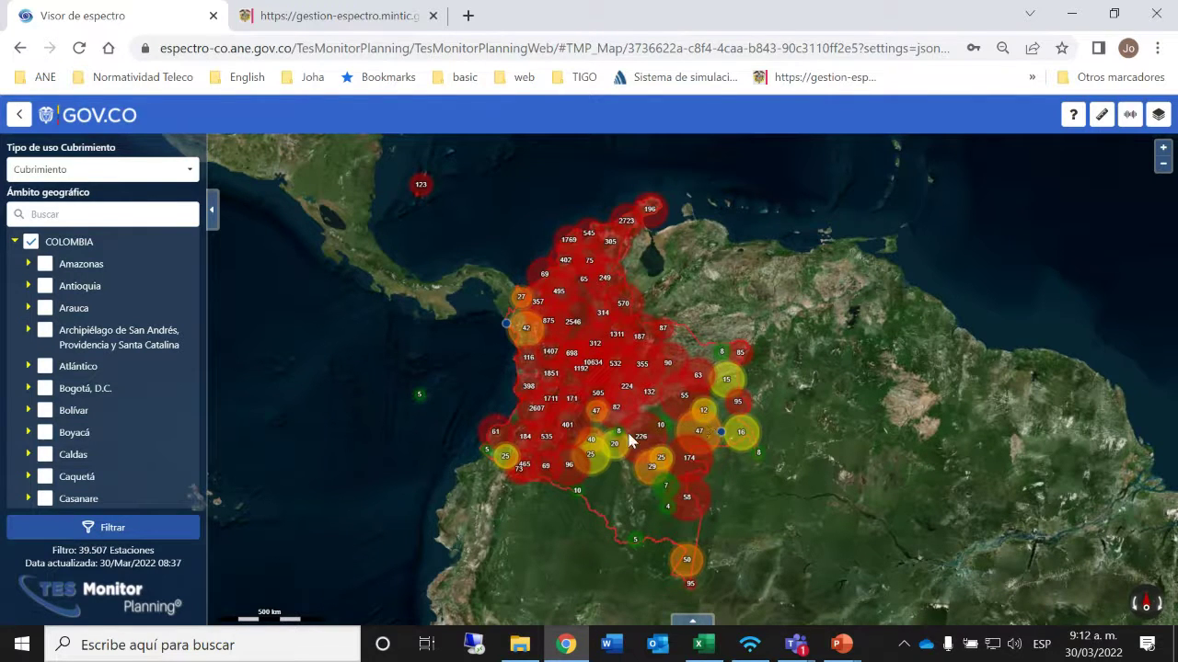
{"action": "scroll", "coordinate": [565, 345], "scroll_direction": "up", "scroll_amount": 1}
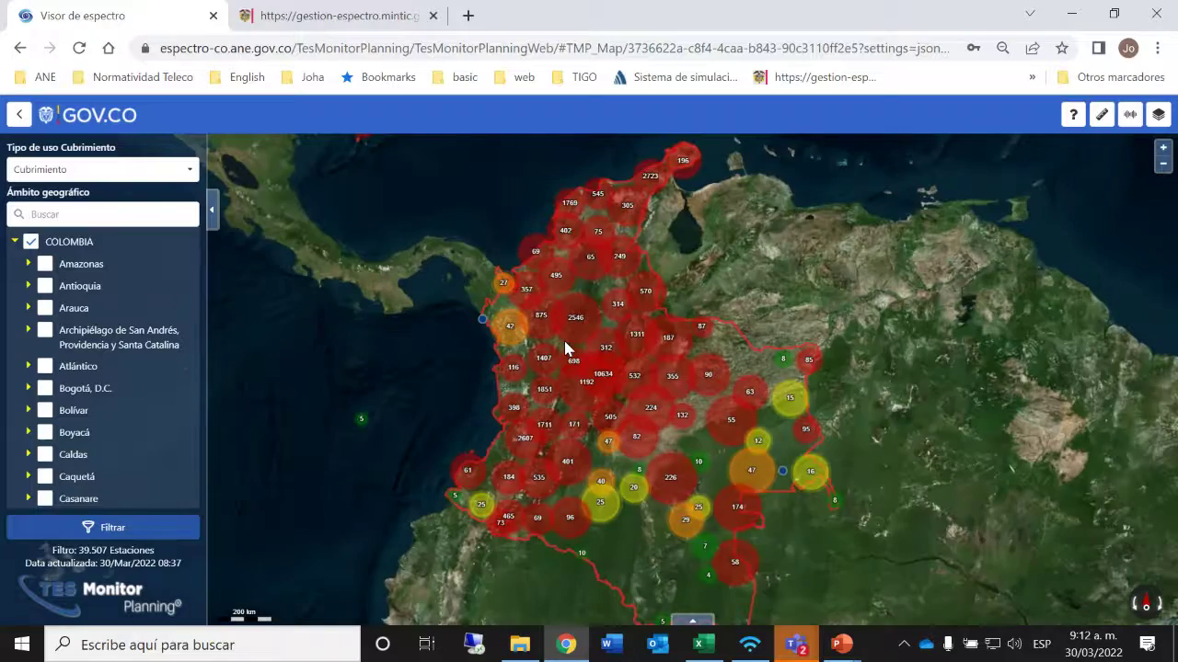
{"action": "scroll", "coordinate": [565, 348], "scroll_direction": "down", "scroll_amount": 1}
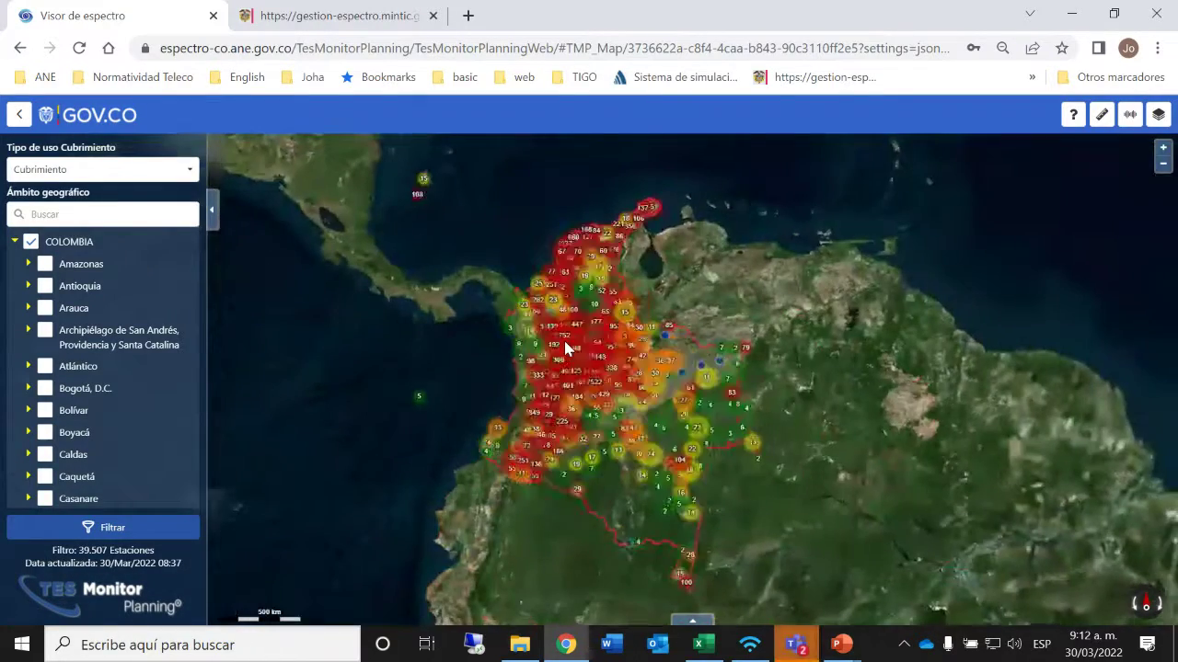
Step: Examine the details of a single station in Tierralta, Córdoba, on the map and close them
{"action": "scroll", "coordinate": [565, 348], "scroll_direction": "up", "scroll_amount": 3}
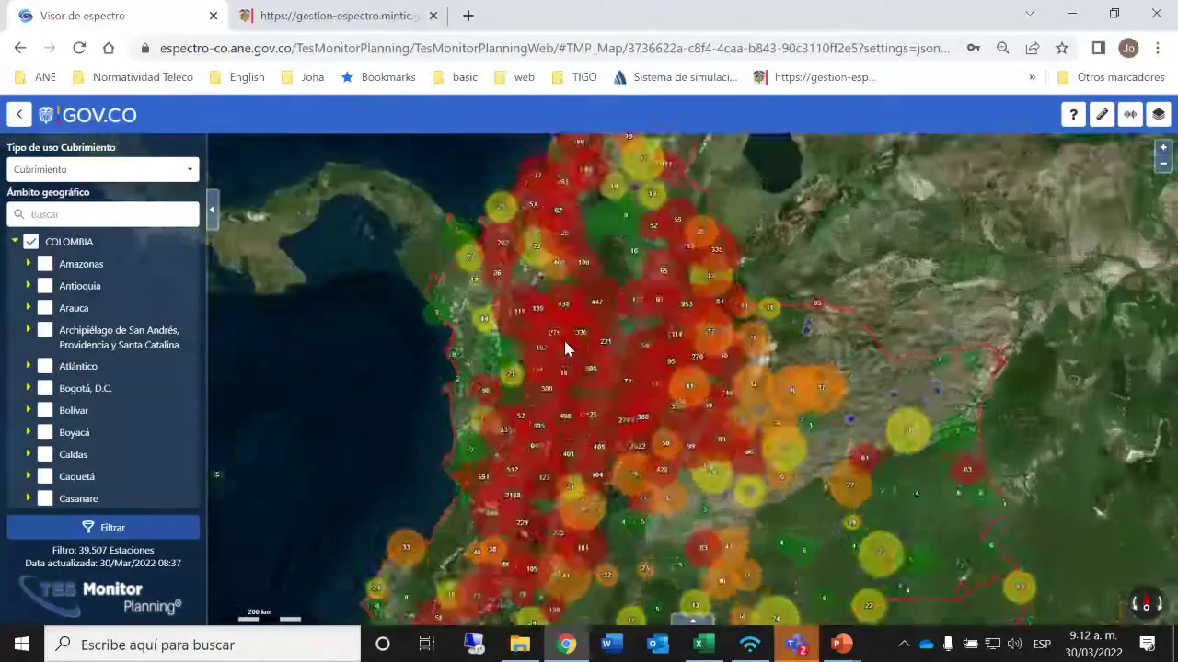
{"action": "scroll", "coordinate": [565, 348], "scroll_direction": "up", "scroll_amount": 1}
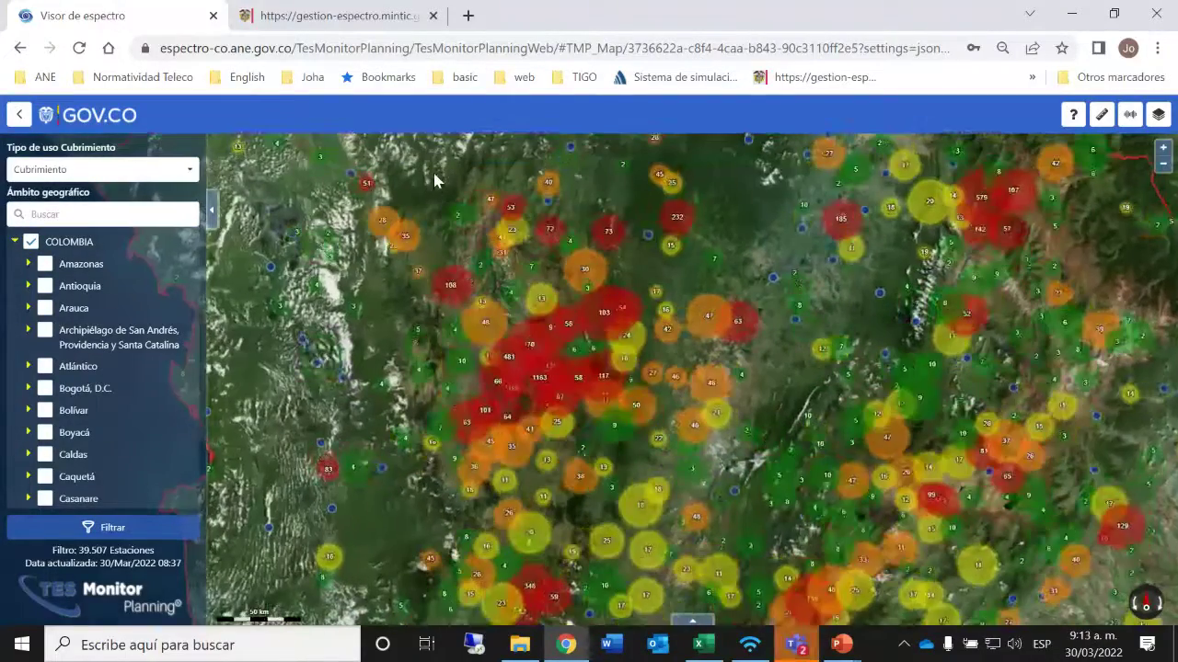
{"action": "left_click_drag", "start_coordinate": [434, 179], "coordinate": [595, 375]}
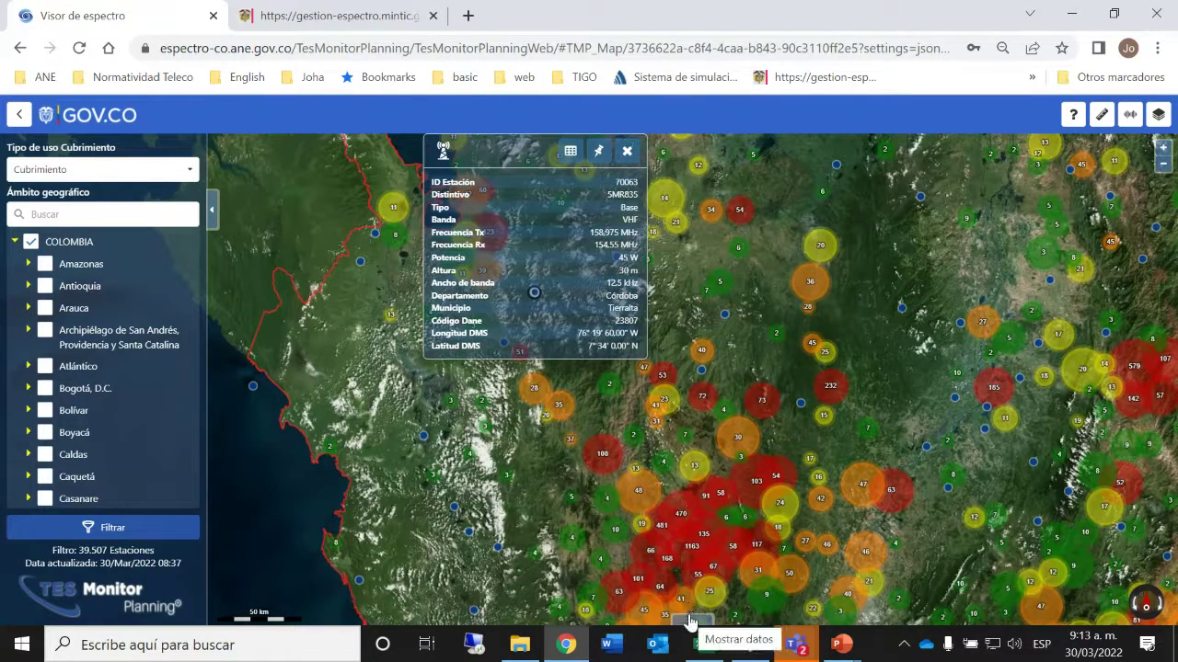
{"action": "left_click", "coordinate": [628, 152]}
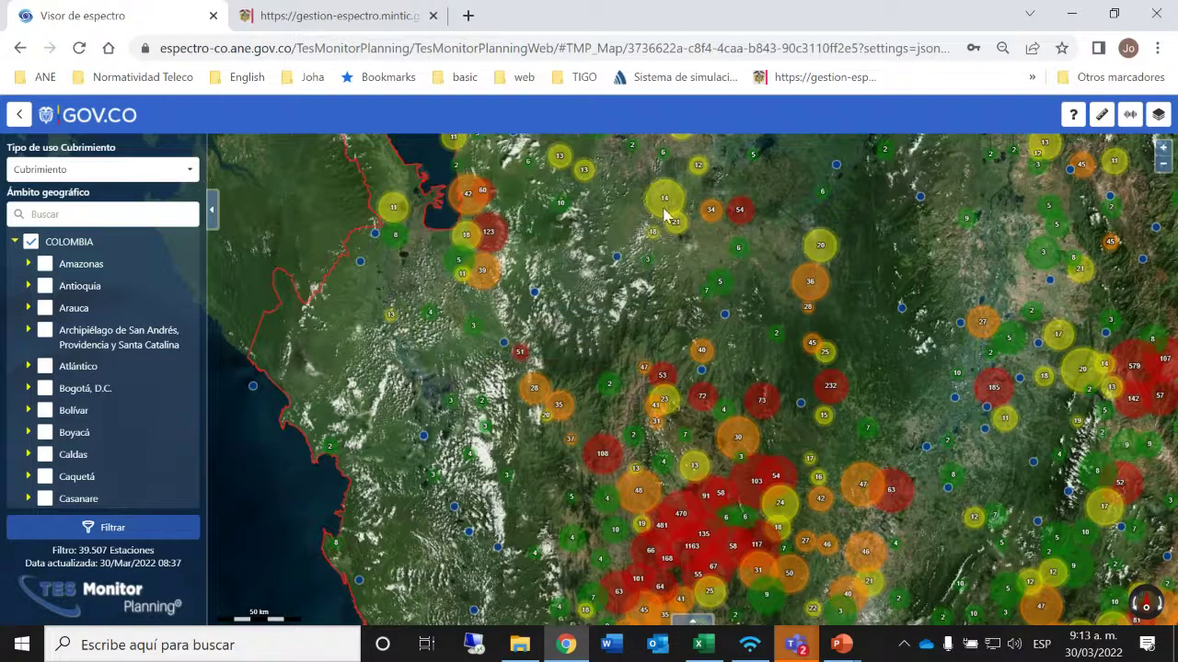
Step: Open the 14-station cluster at Montelíbano, Córdoba, and page through its station records up to the seventh
{"action": "left_click", "coordinate": [666, 201]}
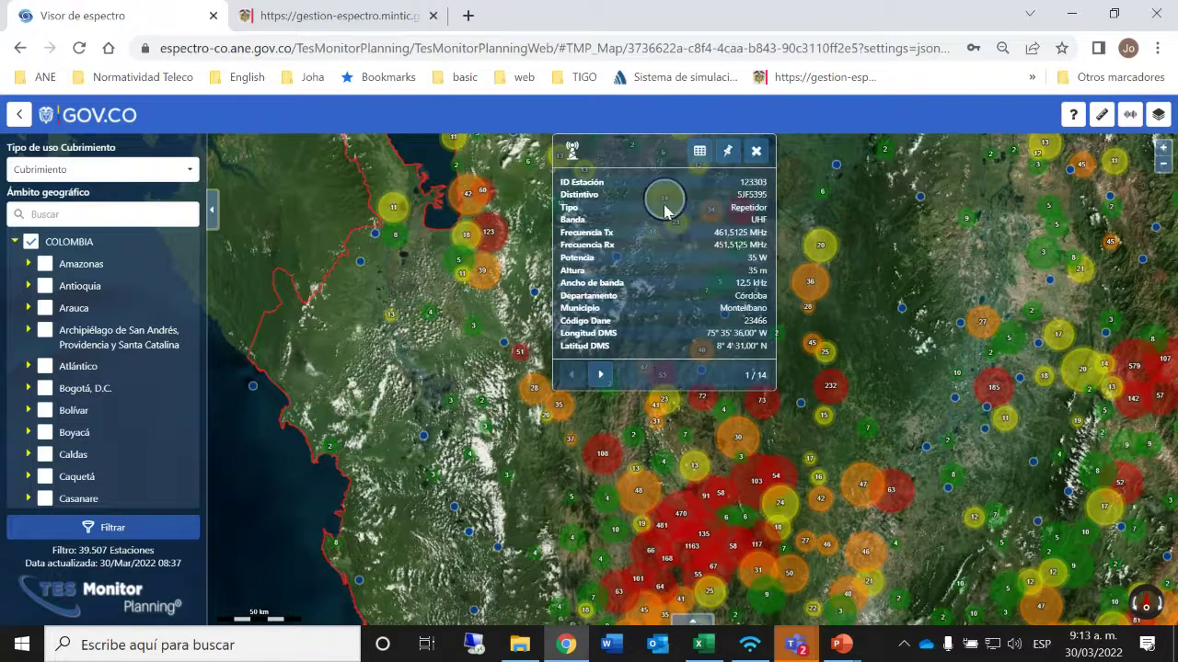
{"action": "left_click", "coordinate": [600, 376]}
{"action": "left_click", "coordinate": [601, 375]}
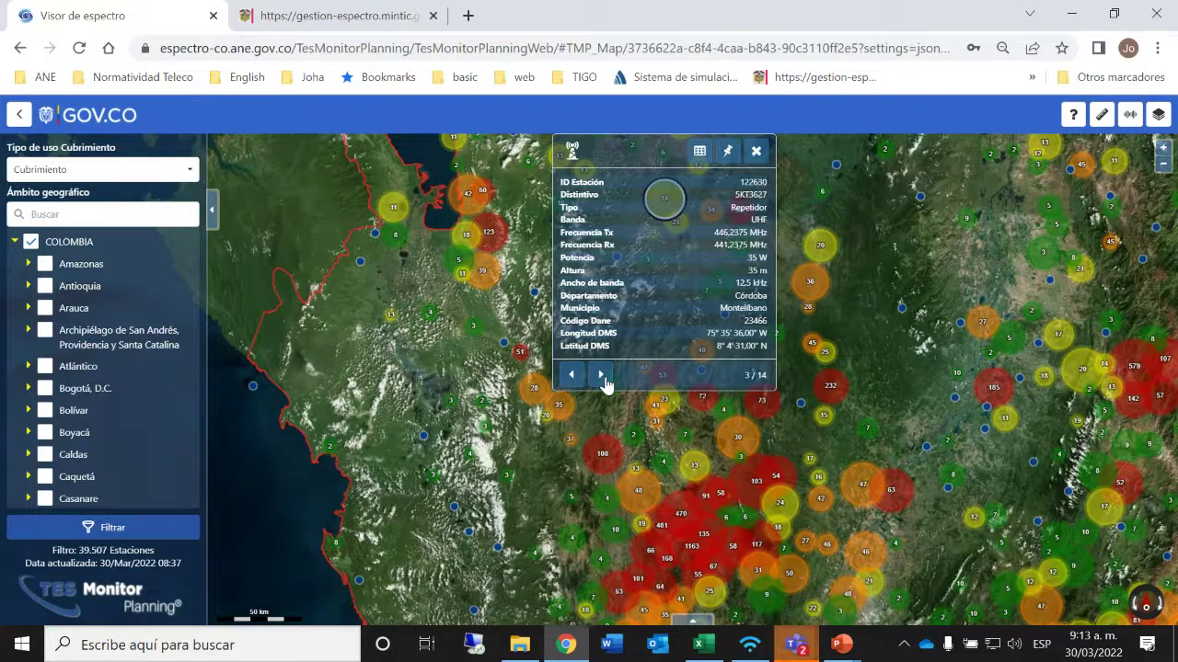
{"action": "left_click", "coordinate": [601, 375]}
{"action": "left_click", "coordinate": [601, 375]}
{"action": "left_click", "coordinate": [600, 375]}
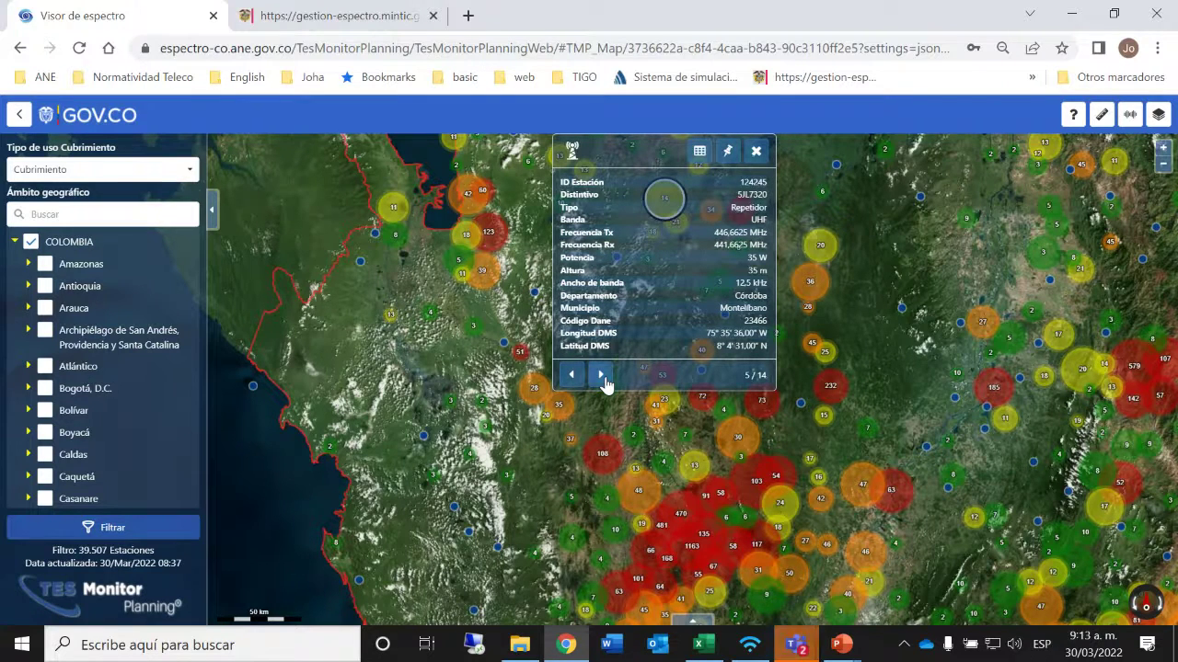
{"action": "left_click", "coordinate": [601, 376]}
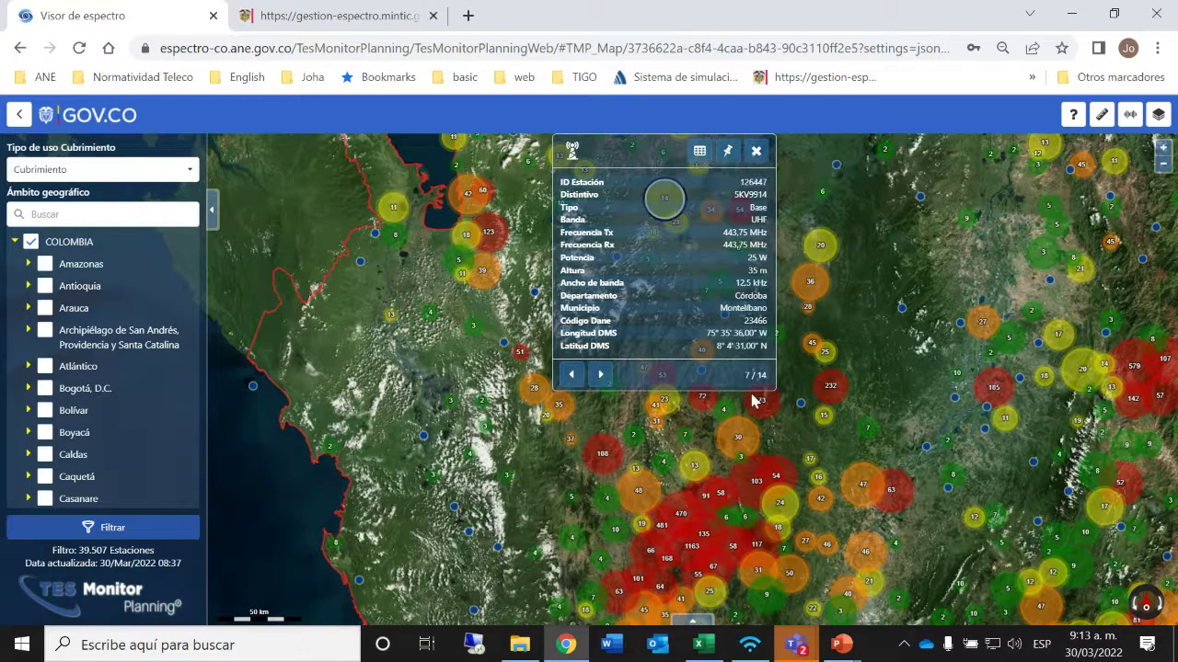
Step: Show the results table and filter its Banda column to UHF stations only
{"action": "left_click", "coordinate": [693, 623]}
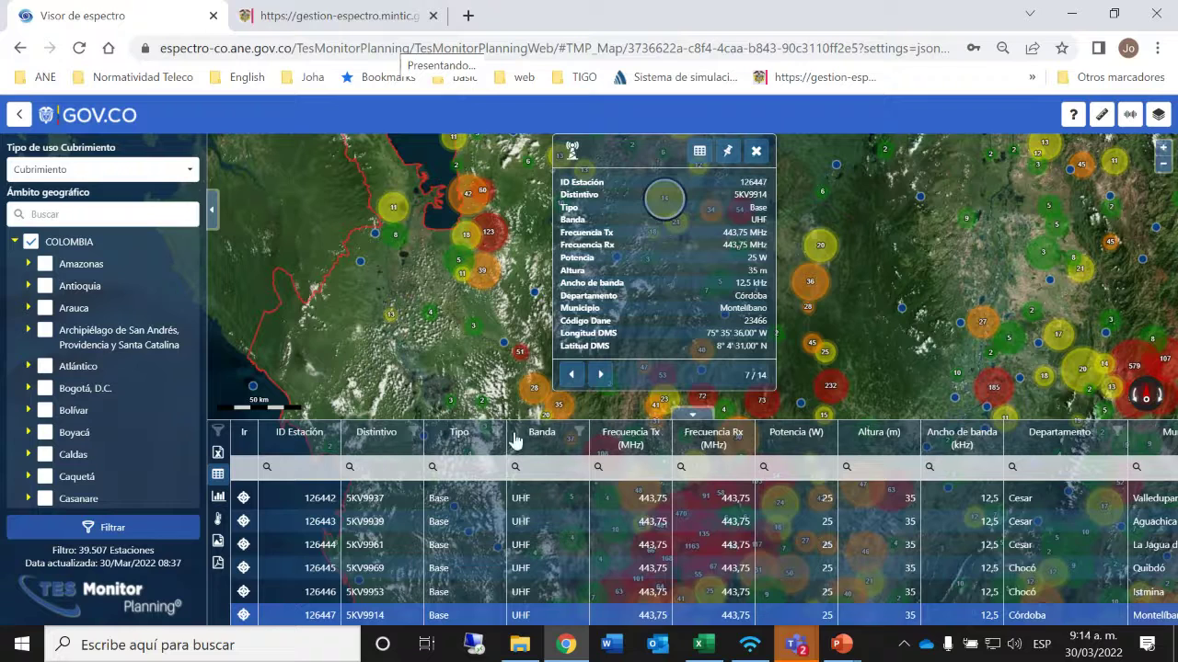
{"action": "left_click", "coordinate": [580, 435]}
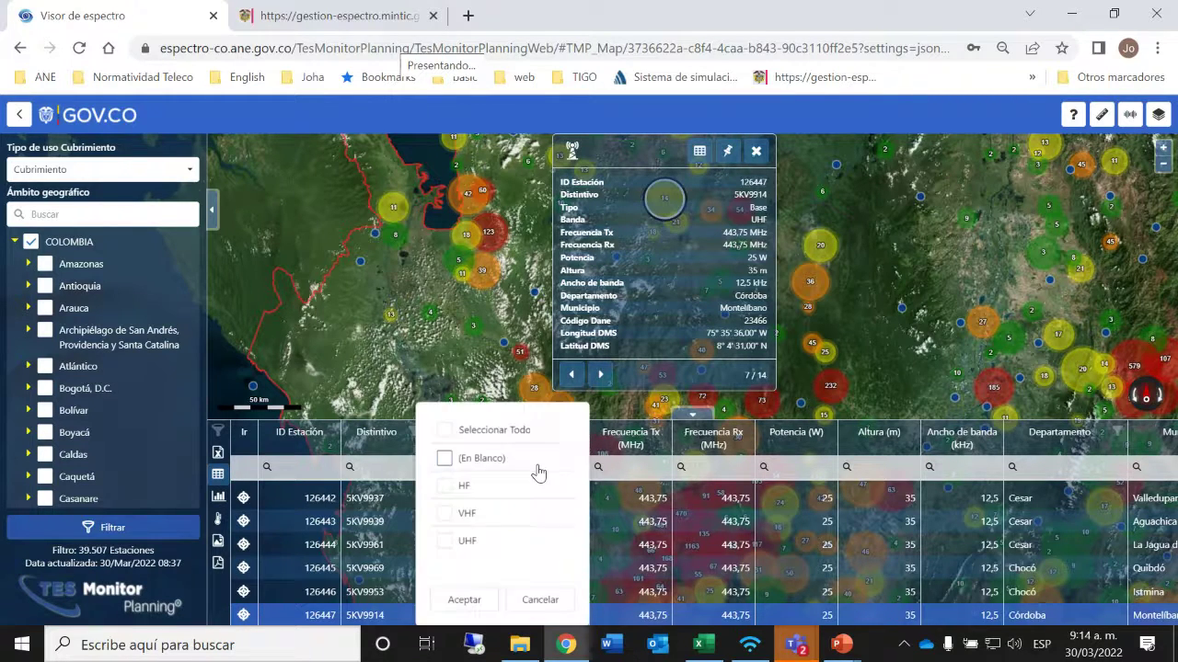
{"action": "left_click", "coordinate": [446, 542]}
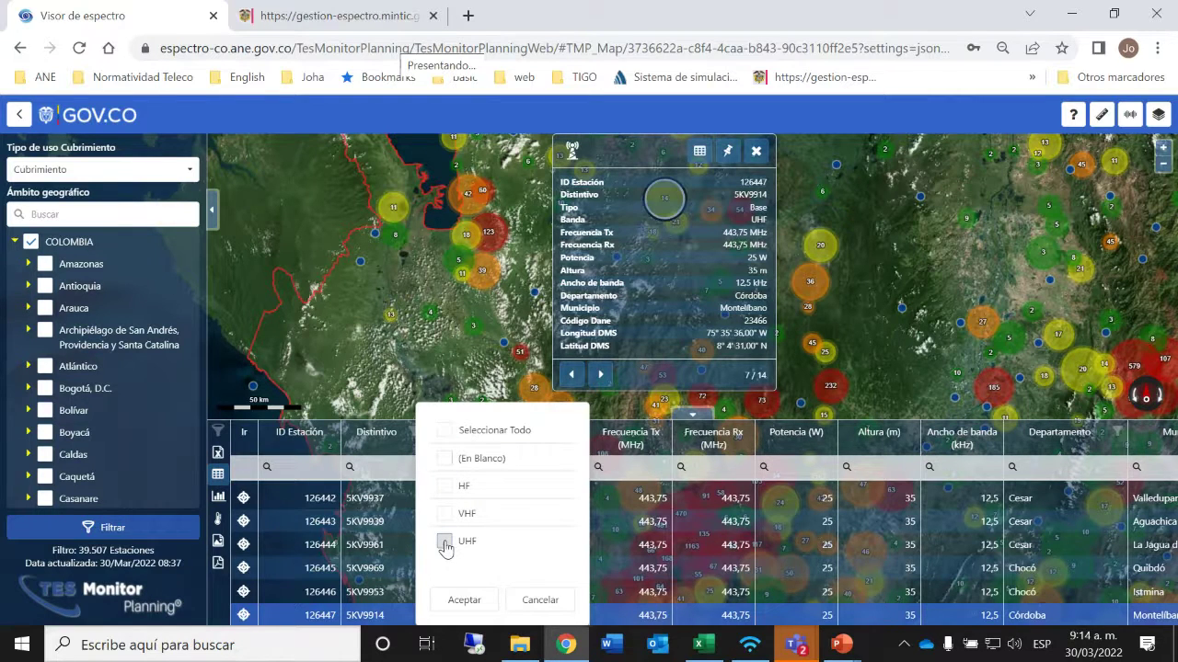
{"action": "left_click", "coordinate": [464, 600]}
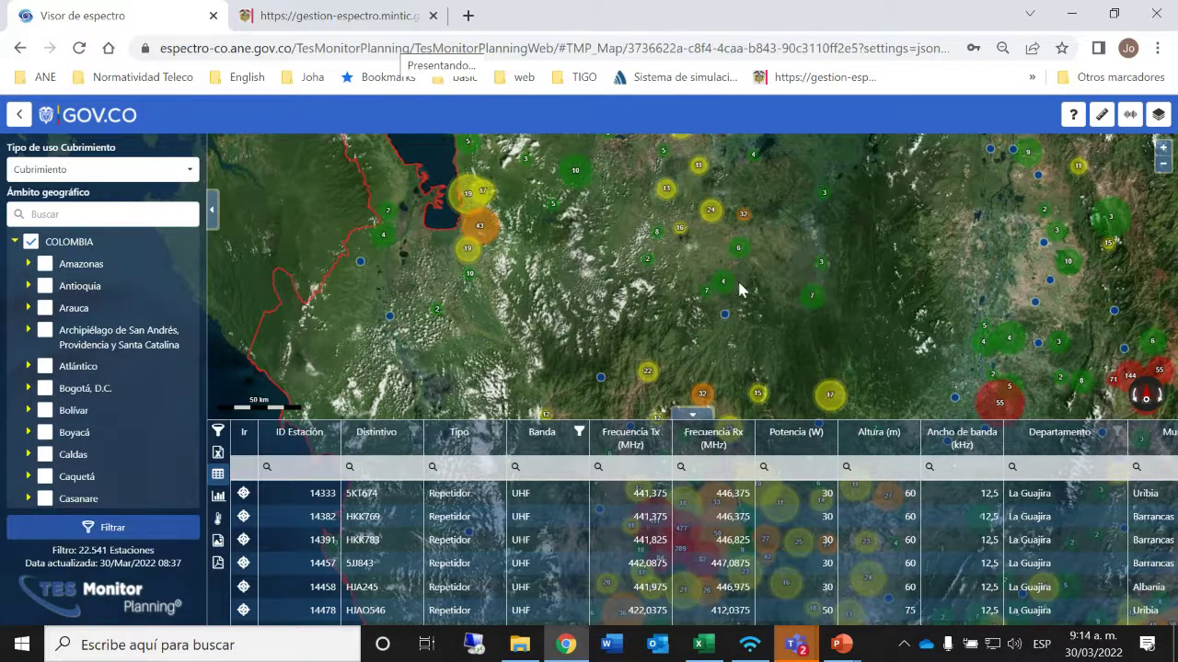
{"action": "scroll", "coordinate": [738, 284], "scroll_direction": "down", "scroll_amount": 2}
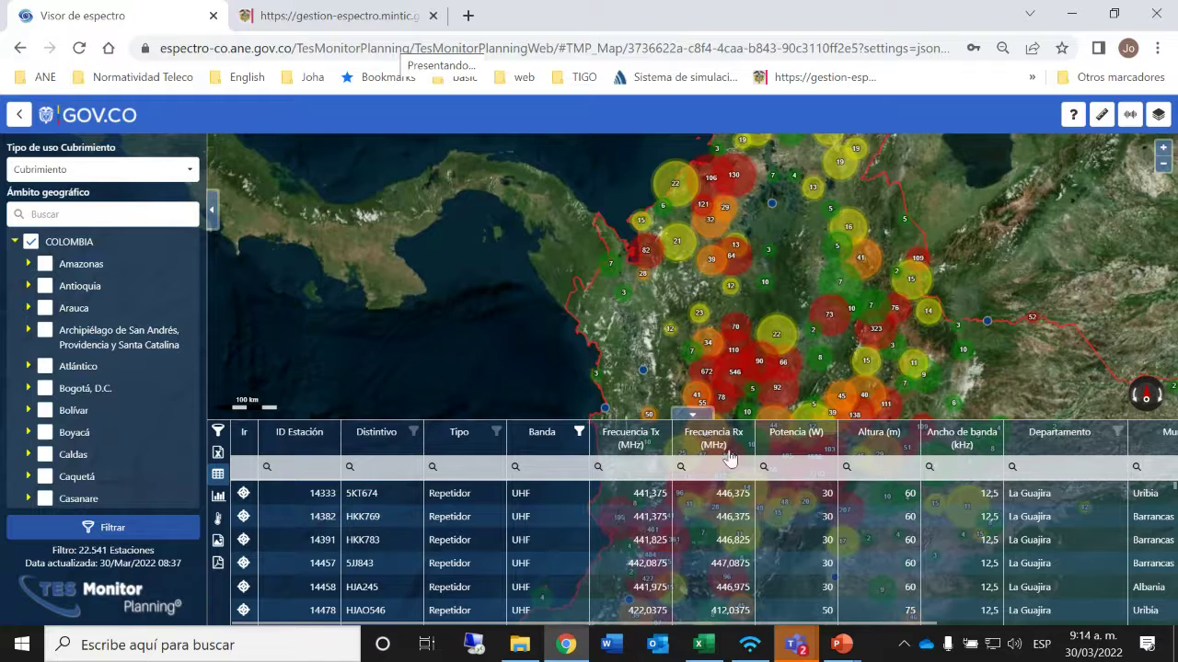
Step: Sort the table by Frecuencia Tx in descending order and filter the Tipo column to Repetidor
{"action": "left_click", "coordinate": [635, 441]}
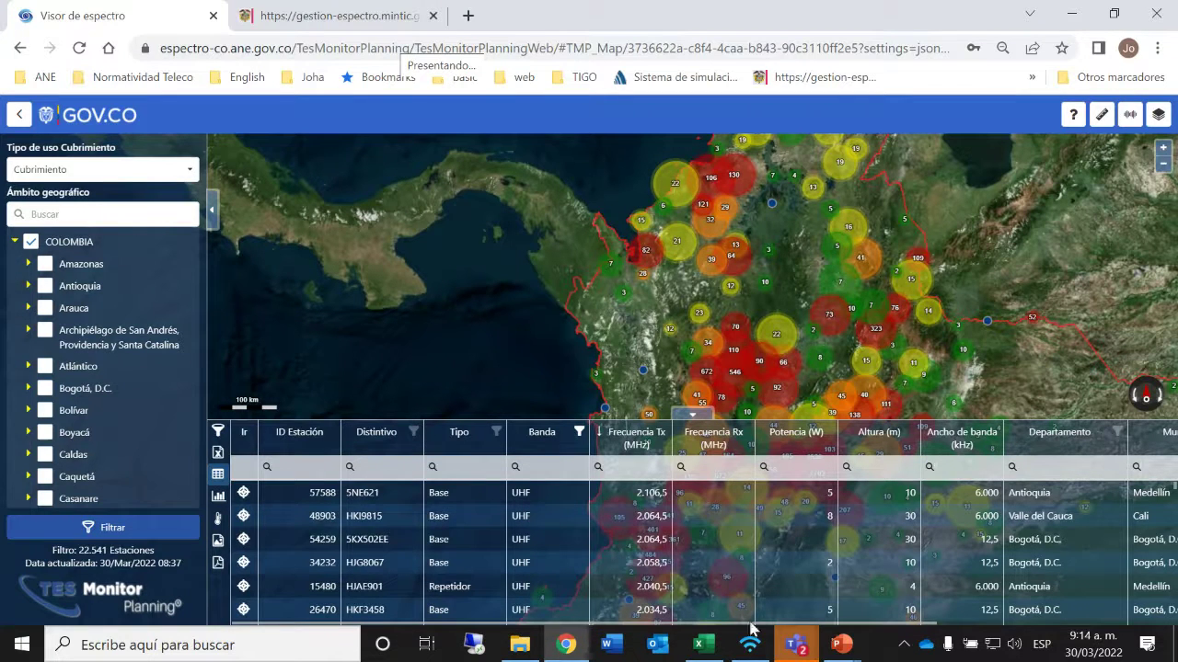
{"action": "mouse_move", "coordinate": [794, 624]}
{"action": "left_mouse_down"}
{"action": "mouse_move", "coordinate": [862, 632]}
{"action": "mouse_move", "coordinate": [773, 624]}
{"action": "left_mouse_up"}
{"action": "left_click", "coordinate": [477, 432]}
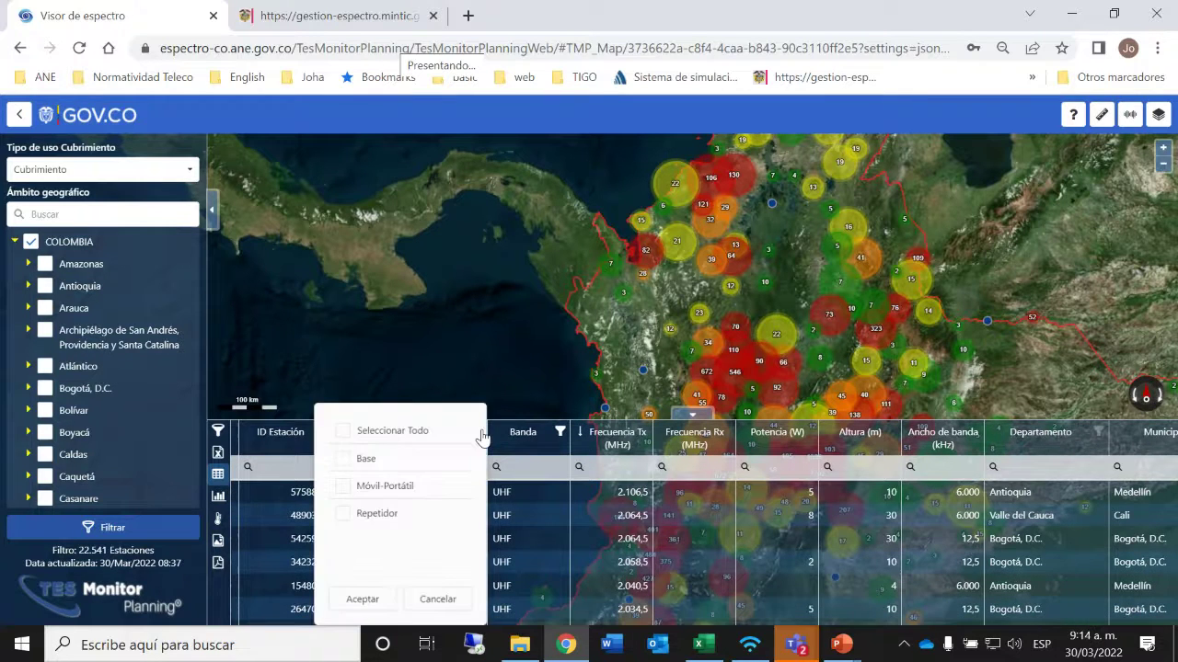
{"action": "left_click", "coordinate": [343, 514]}
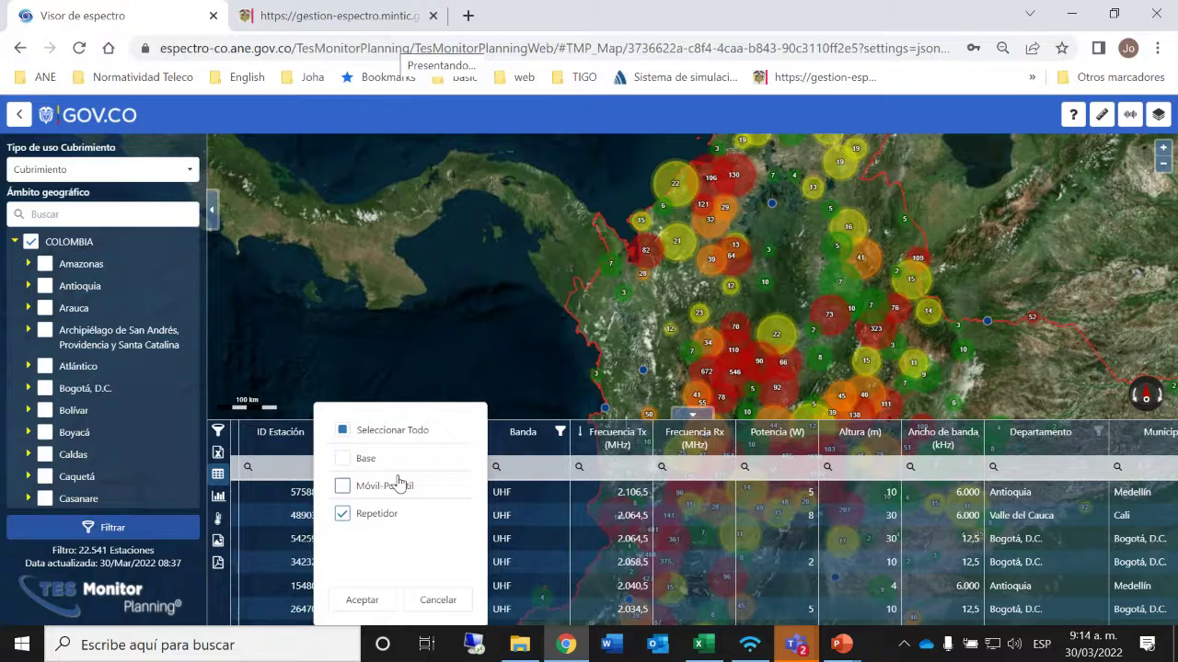
{"action": "left_click", "coordinate": [363, 600]}
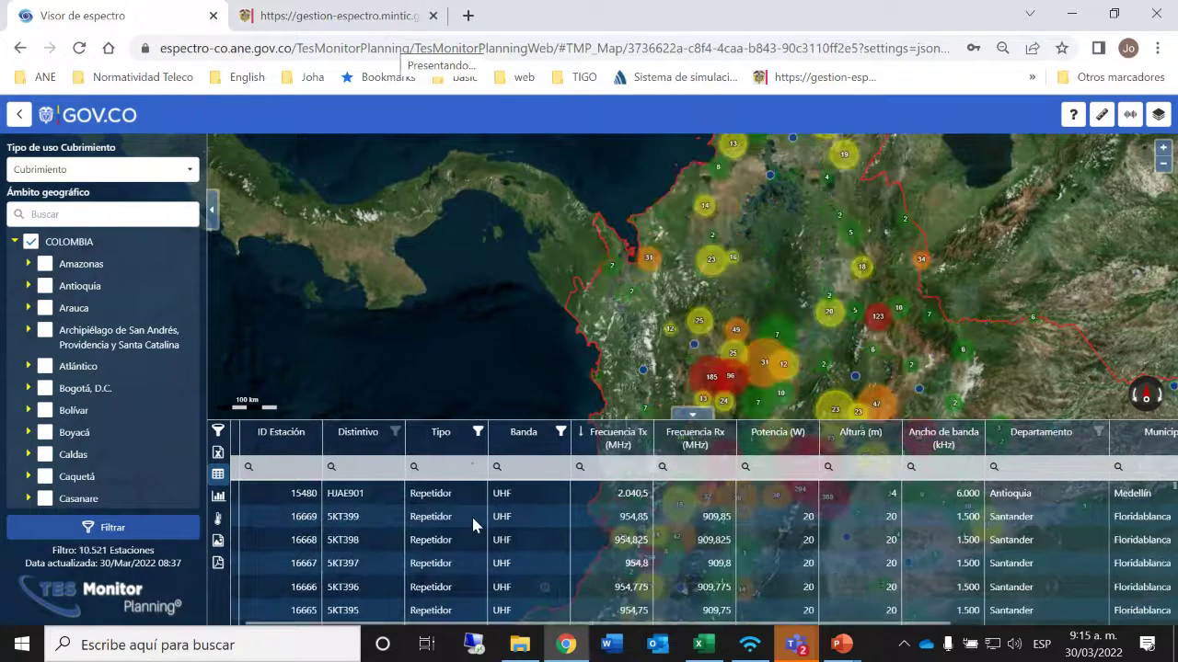
Step: Examine the comparison options available for filtering the Altura (m) column
{"action": "left_click", "coordinate": [830, 467]}
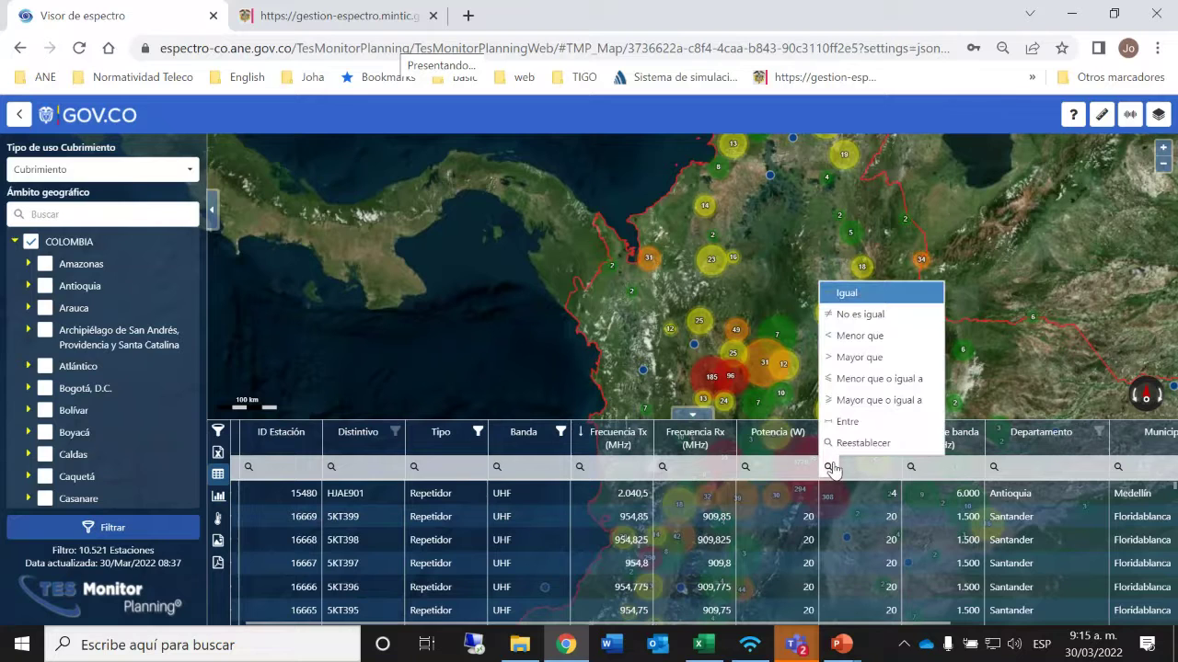
{"action": "left_click", "coordinate": [831, 467]}
{"action": "left_click", "coordinate": [832, 469]}
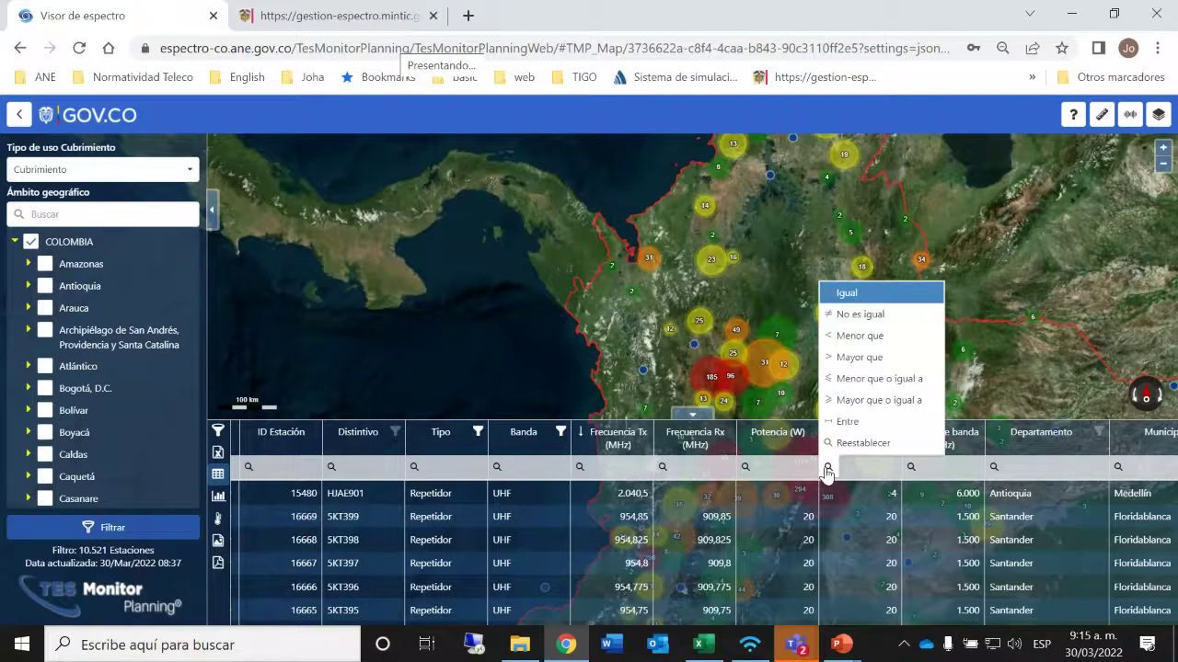
{"action": "left_click", "coordinate": [828, 473]}
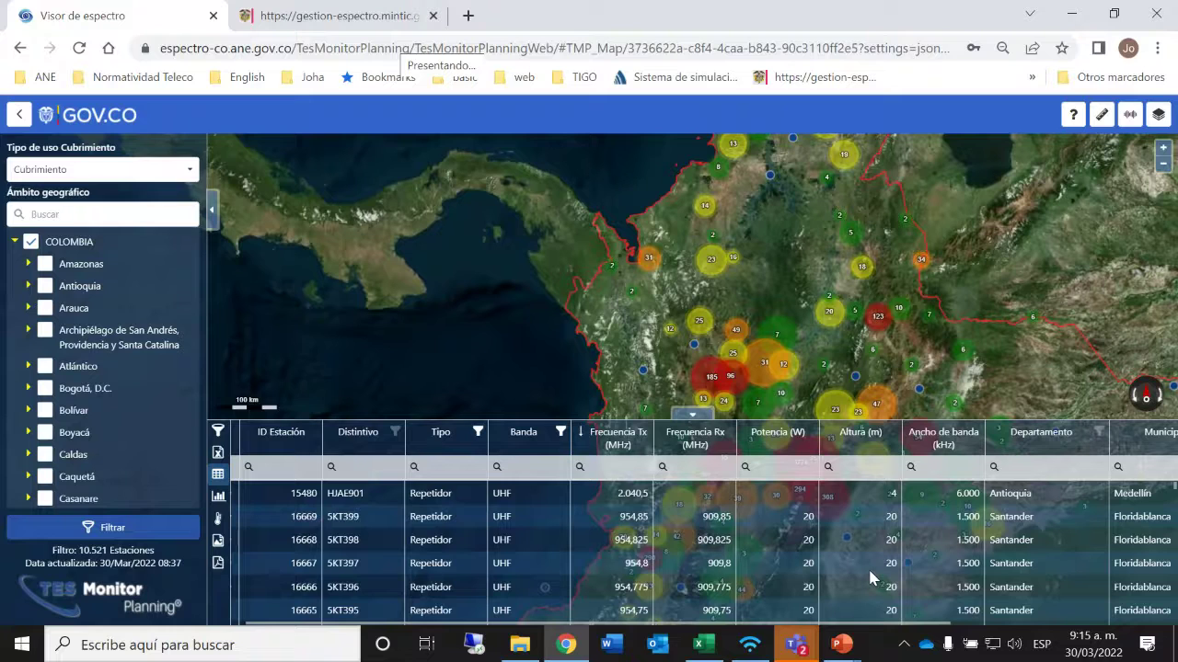
{"action": "mouse_move", "coordinate": [828, 471]}
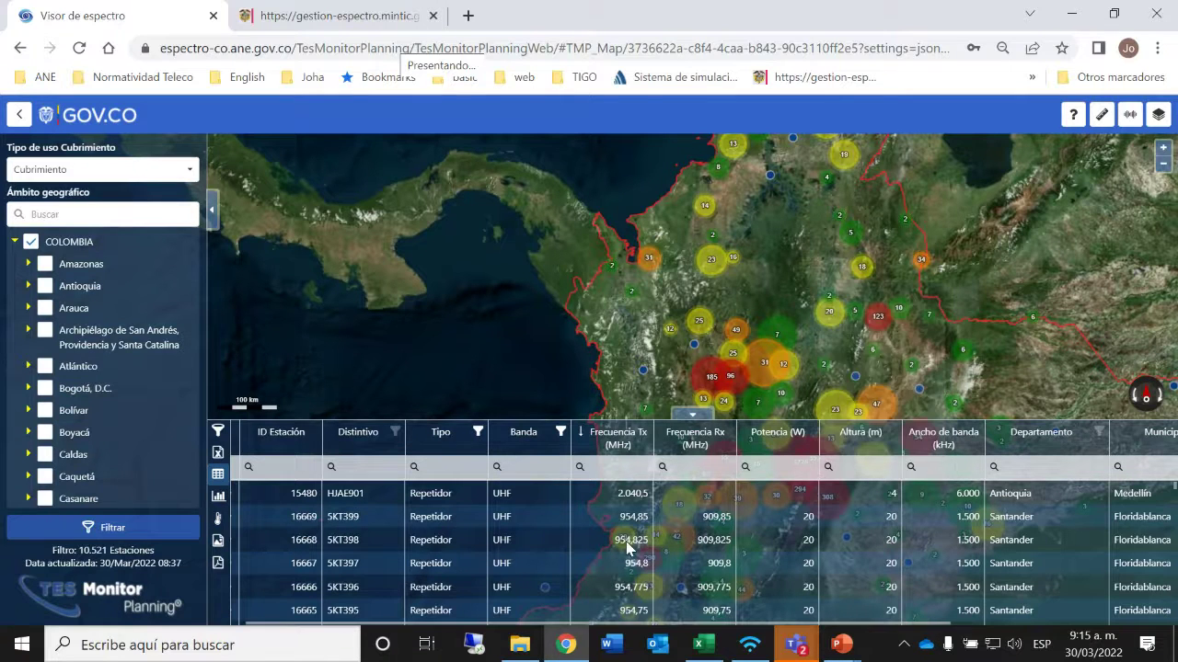
Step: Filter the Frecuencia Tx column with the Entre condition, from 415 to 430 MHz
{"action": "mouse_move", "coordinate": [577, 467]}
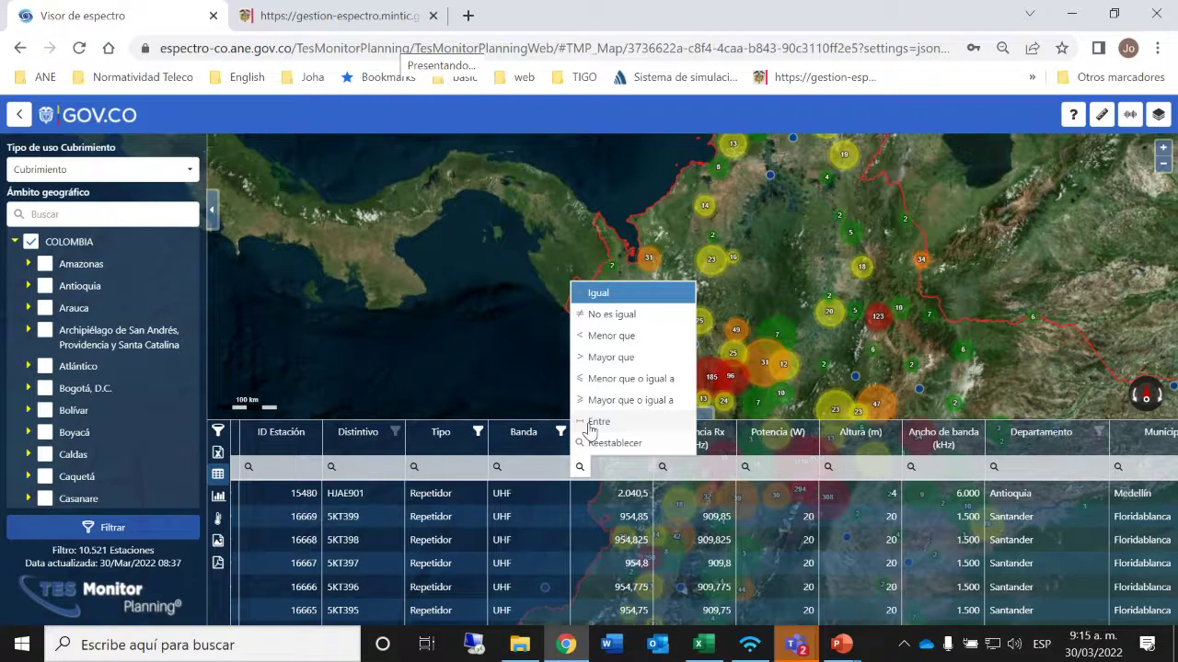
{"action": "left_click", "coordinate": [594, 422]}
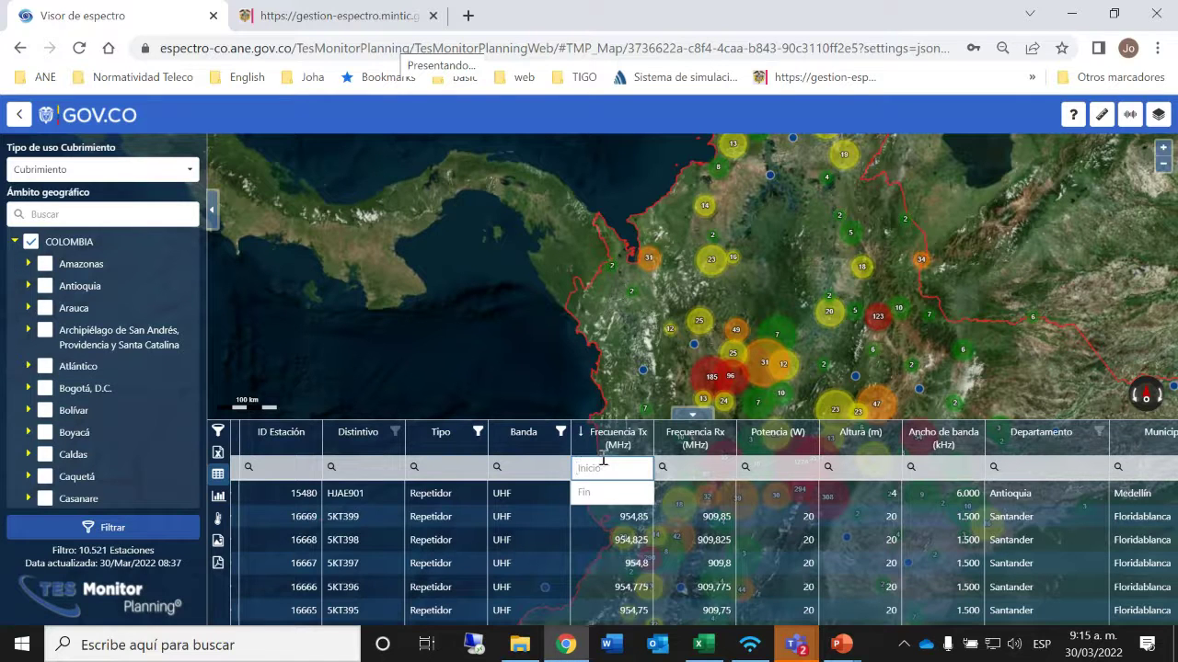
{"action": "type", "text": "415"}
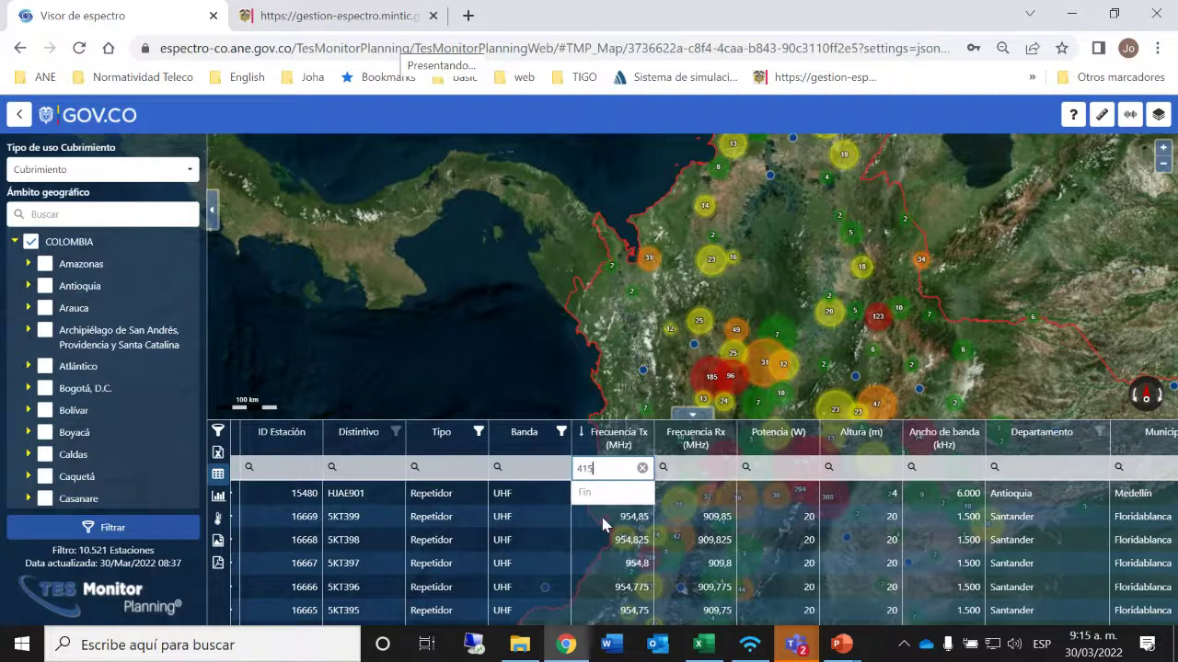
{"action": "left_click", "coordinate": [606, 492]}
{"action": "type", "text": "430"}
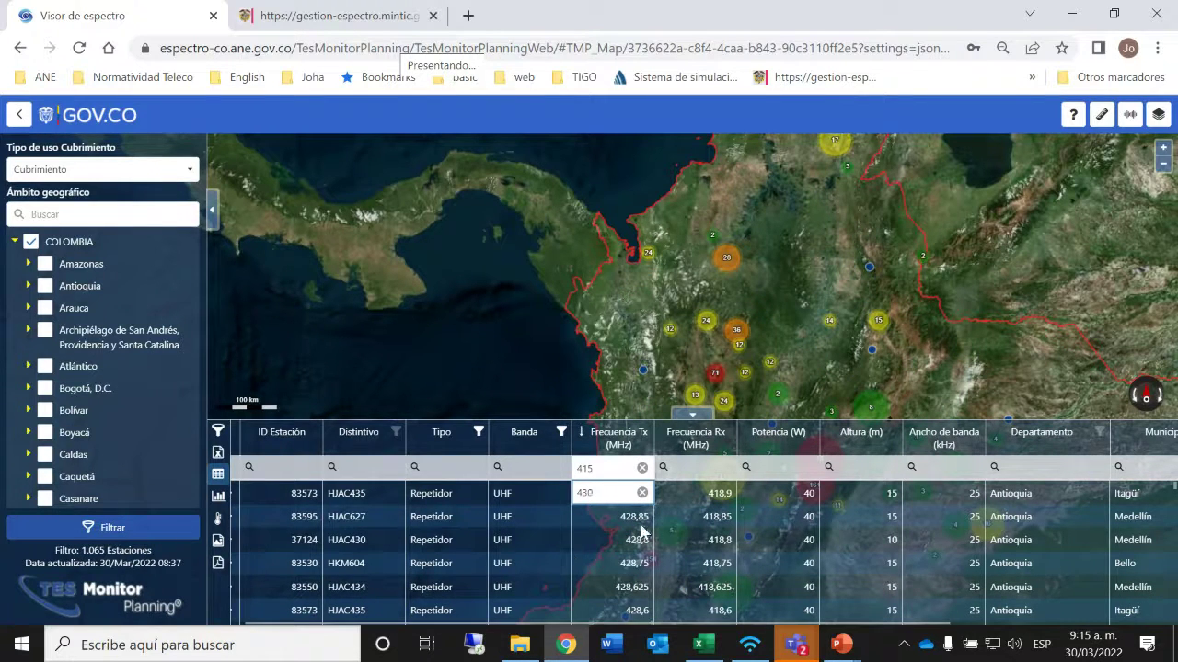
Step: Hide the table to view the filtered stations on the map, show it again and clear all its filters
{"action": "left_click", "coordinate": [693, 415]}
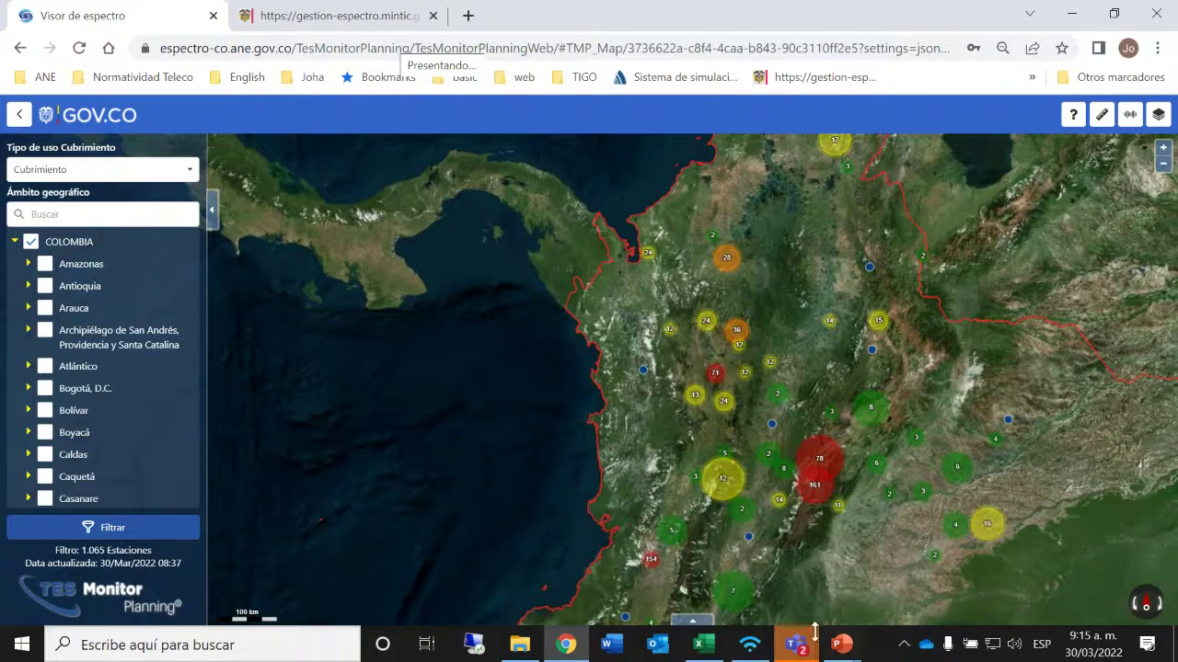
{"action": "left_click", "coordinate": [695, 620]}
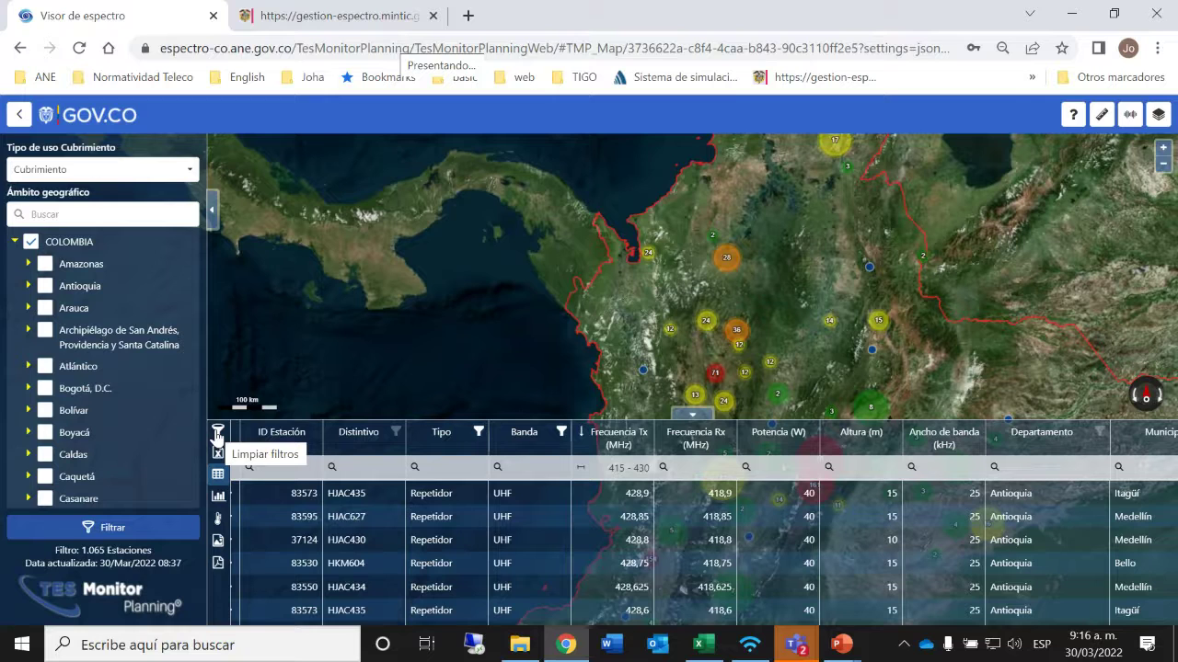
{"action": "left_click", "coordinate": [217, 432]}
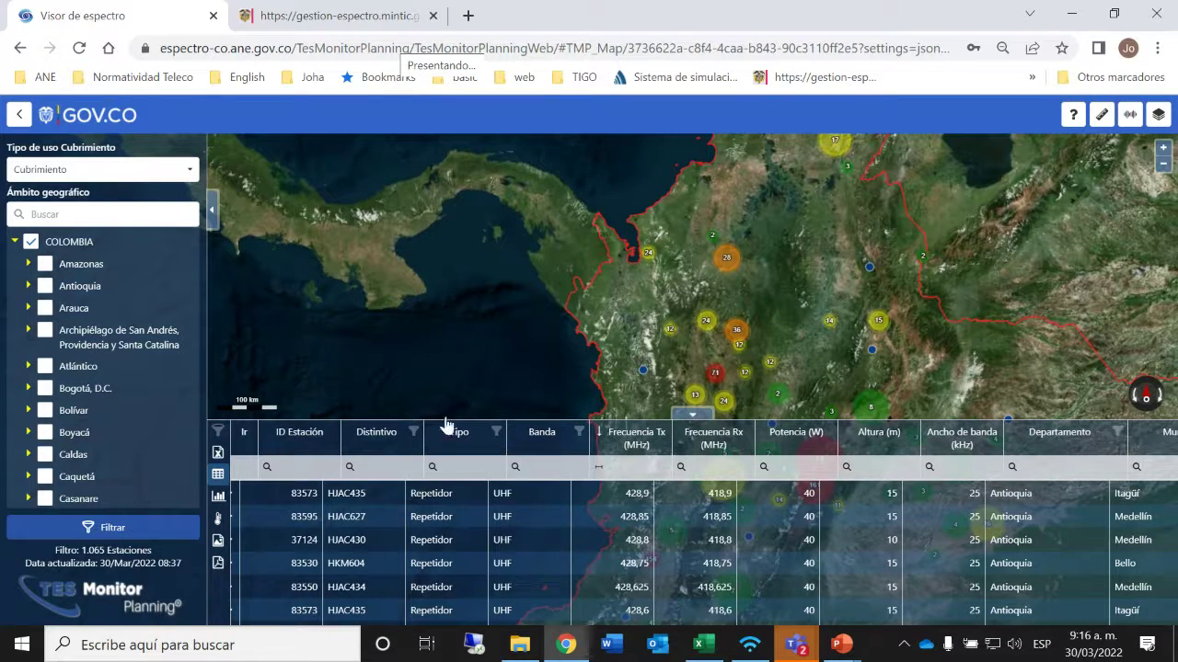
Step: Export the station table to Excel, choose to wait for the page and cancel saving the file
{"action": "left_click", "coordinate": [219, 458]}
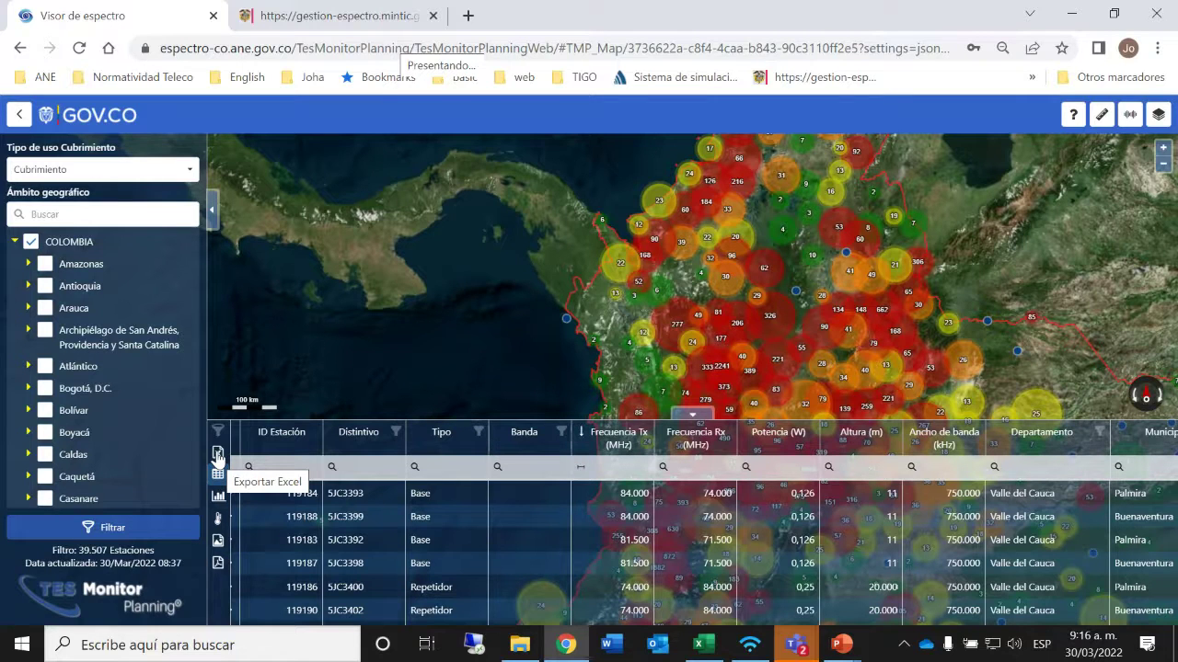
{"action": "left_click", "coordinate": [218, 456]}
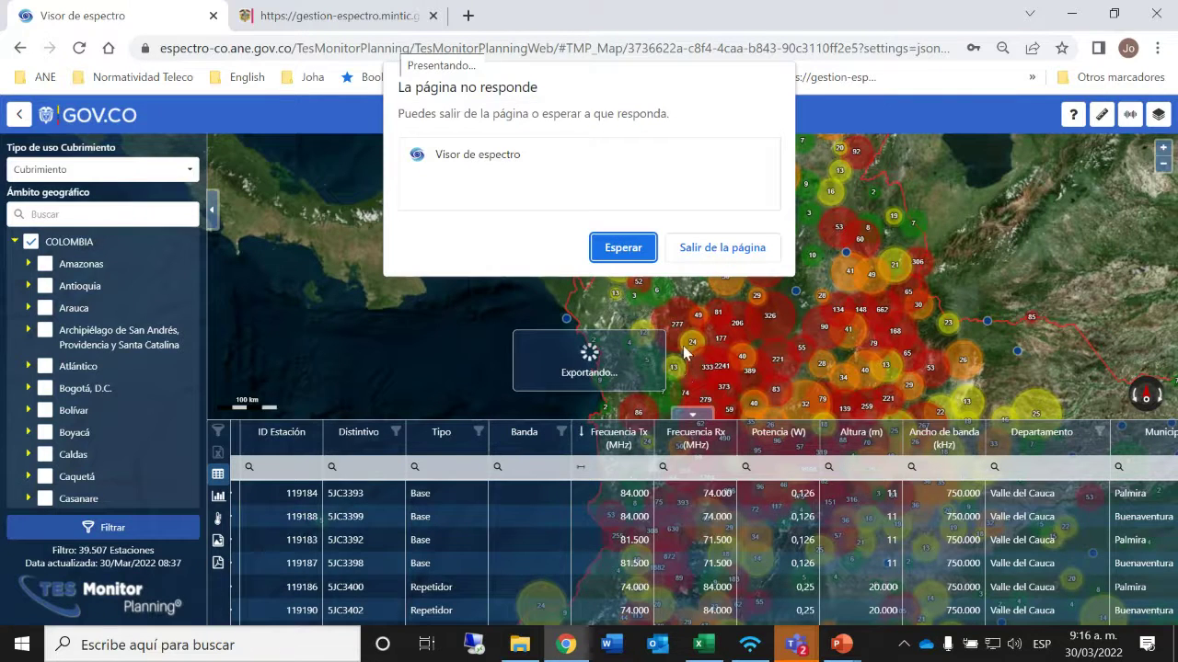
{"action": "left_click", "coordinate": [625, 249]}
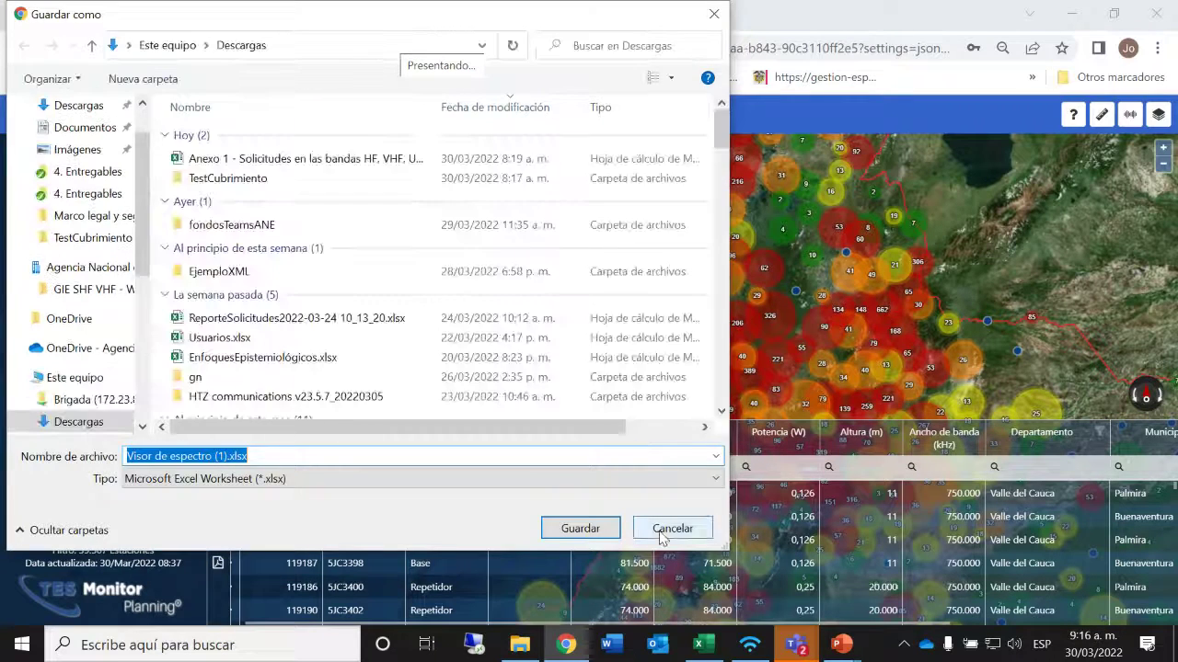
{"action": "left_click", "coordinate": [669, 530]}
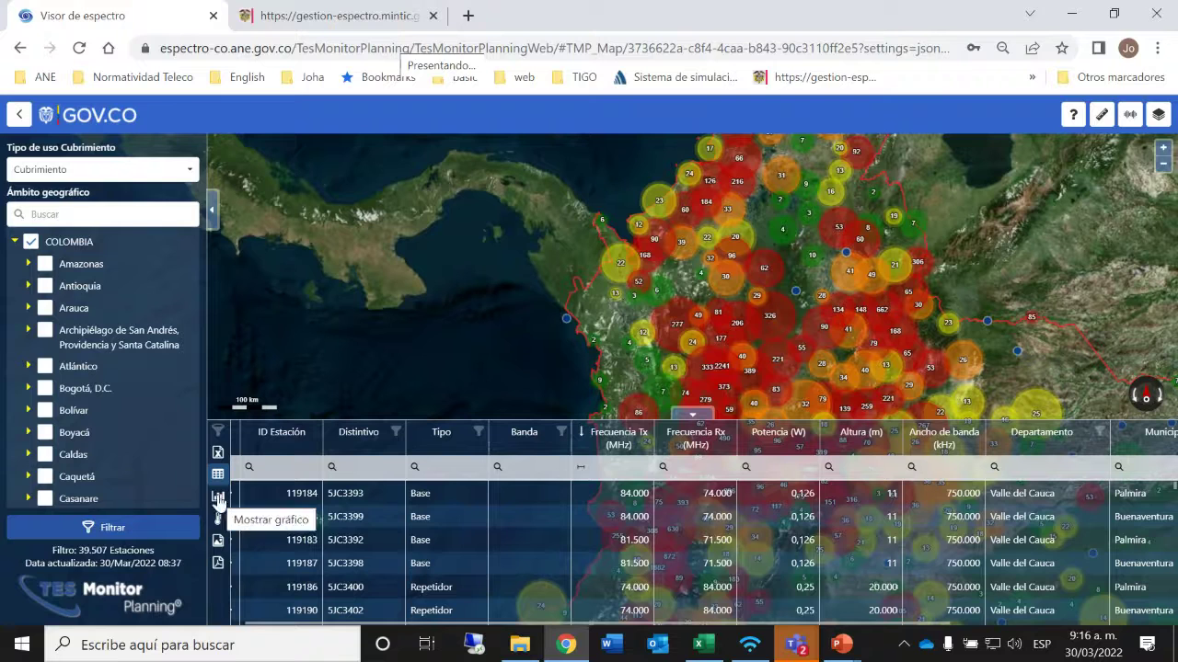
Step: Show the coverage station chart by administrative division and drill down into Antioquia's municipalities
{"action": "left_click", "coordinate": [218, 498]}
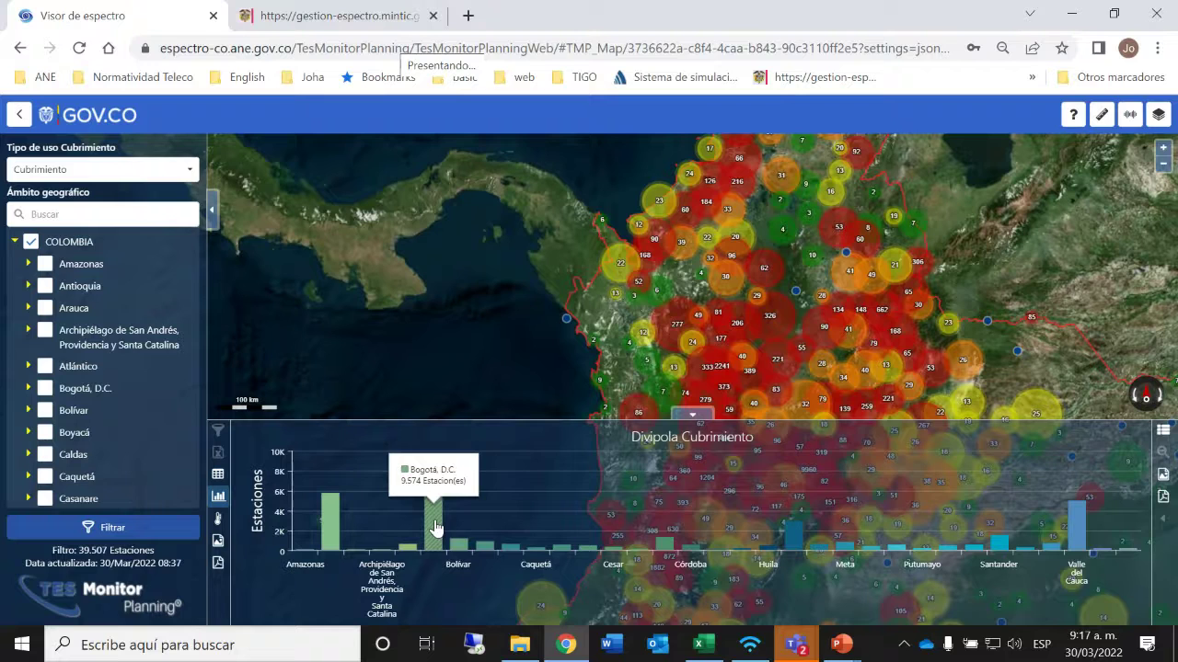
{"action": "left_click", "coordinate": [327, 536]}
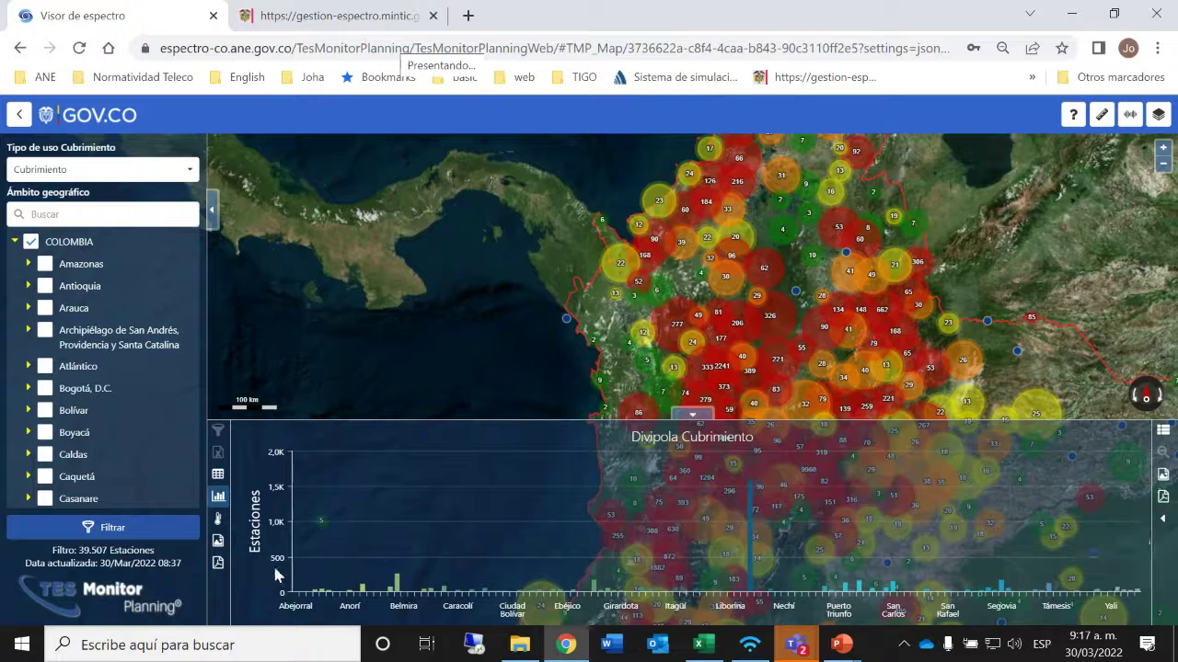
Step: Regroup the coverage station chart by Banda and examine it, then regroup it by Tipo
{"action": "left_click", "coordinate": [1163, 430]}
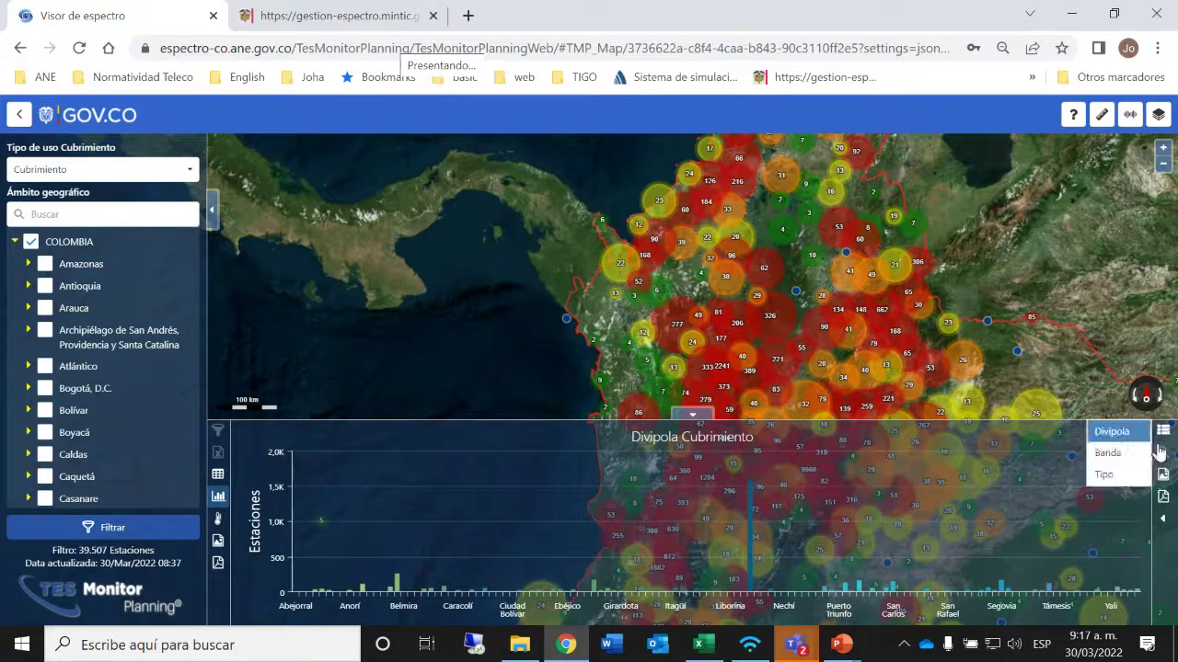
{"action": "left_click", "coordinate": [1110, 453]}
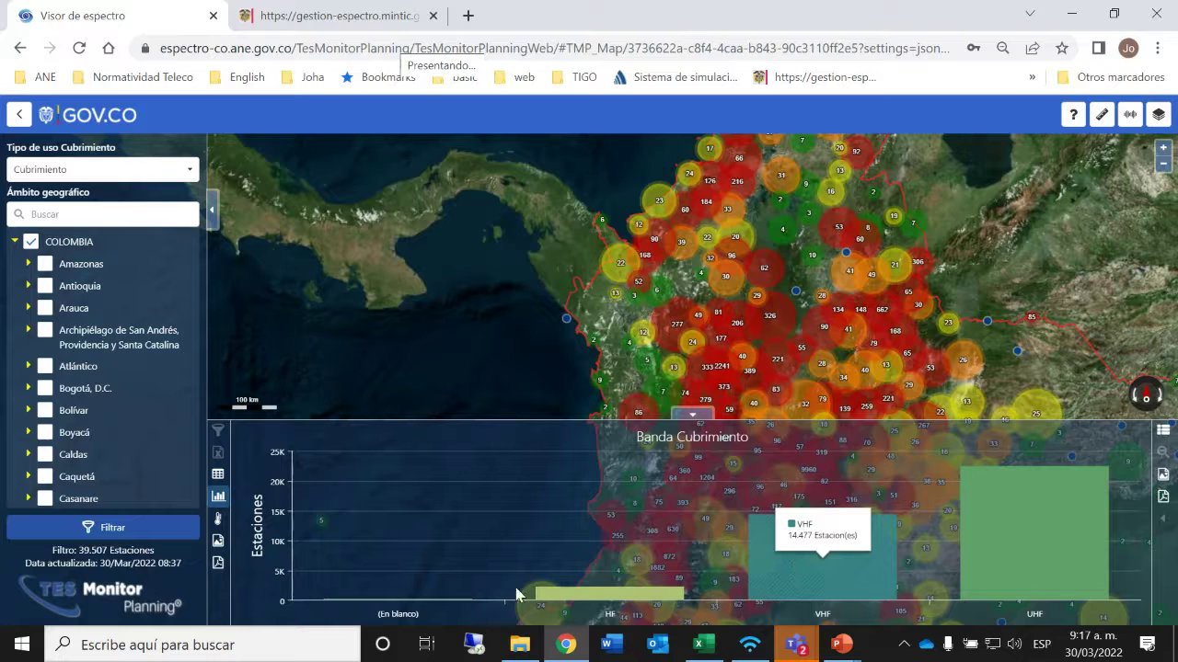
{"action": "left_click", "coordinate": [1163, 436]}
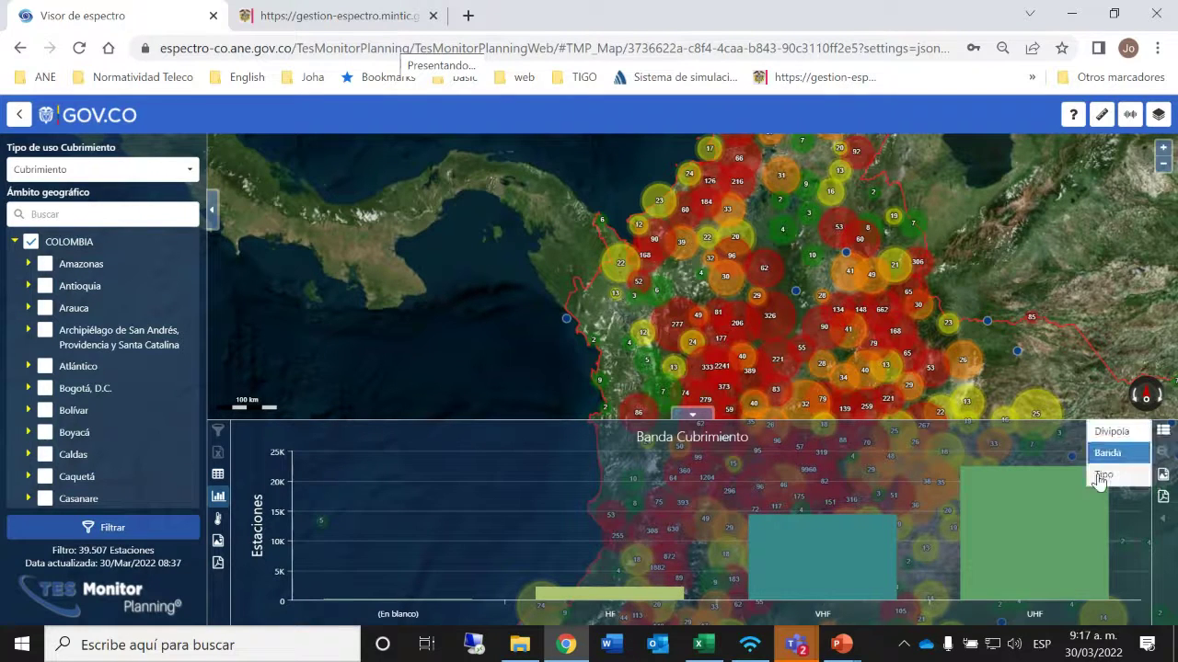
{"action": "left_click", "coordinate": [1100, 481]}
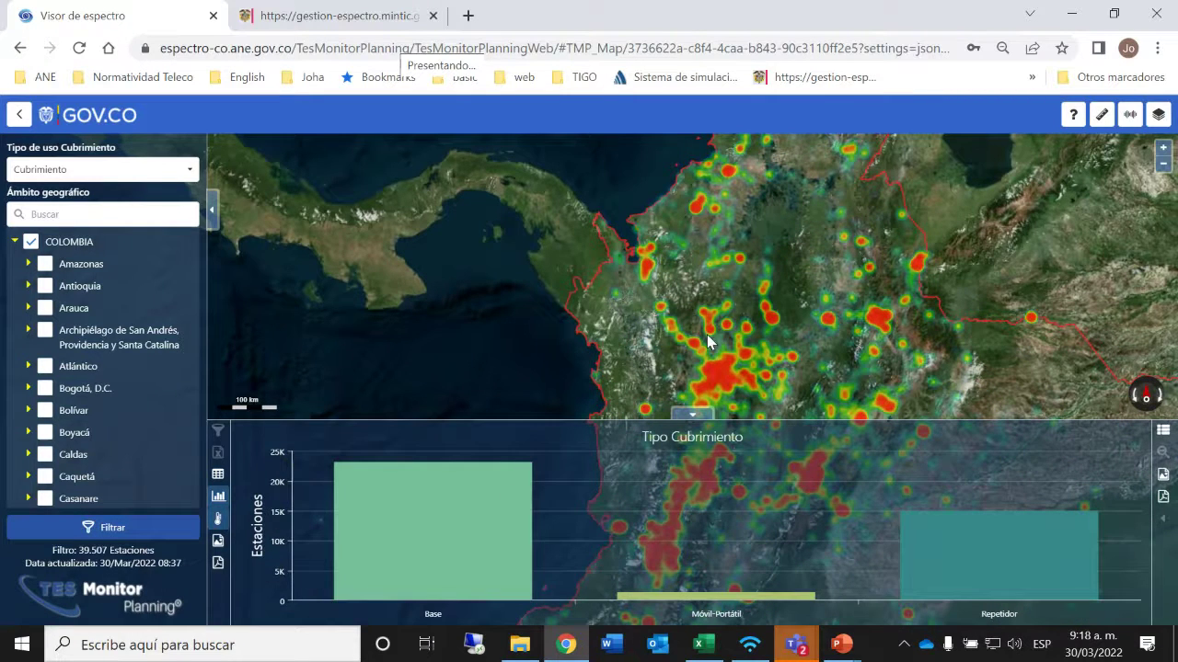
Step: Examine the station concentrations on the heat map across Colombia, and return to the clustered map with the station table
{"action": "left_click_drag", "start_coordinate": [707, 334], "coordinate": [578, 211]}
{"action": "left_click_drag", "start_coordinate": [736, 344], "coordinate": [721, 298]}
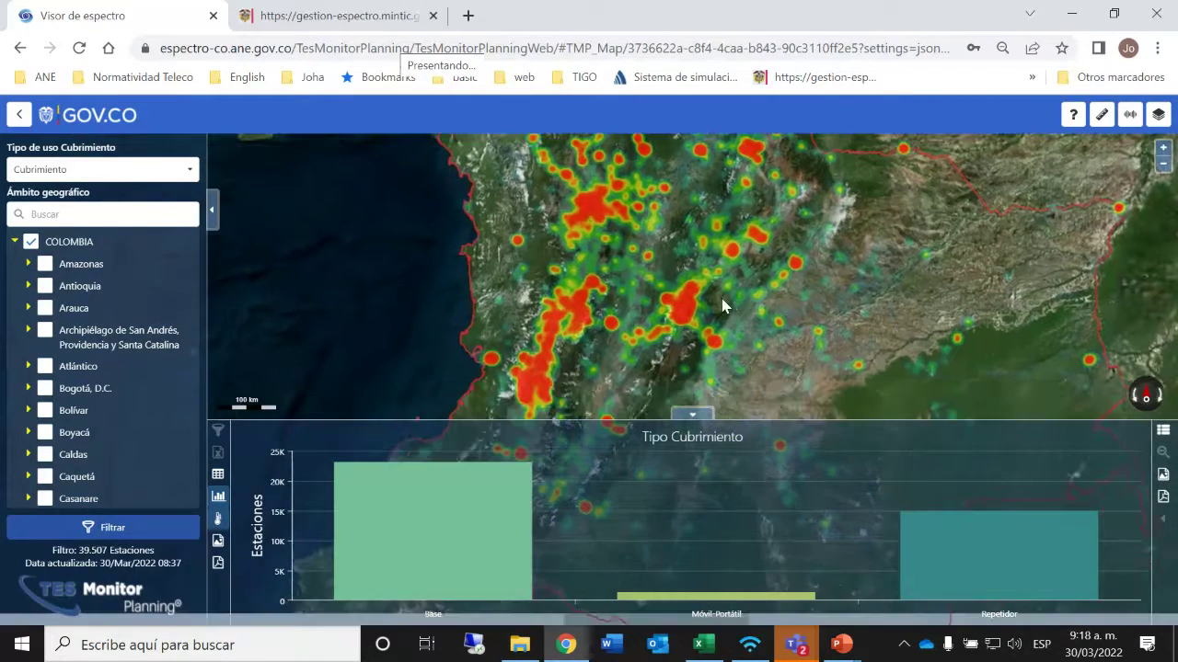
{"action": "left_click_drag", "start_coordinate": [663, 268], "coordinate": [679, 384]}
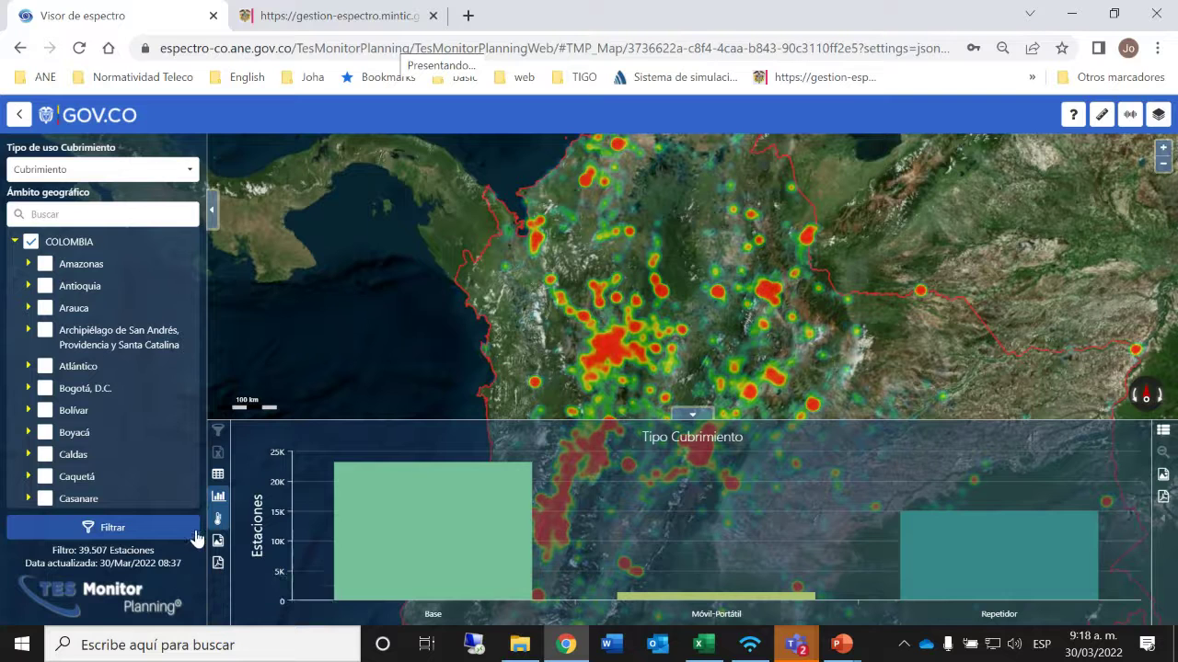
{"action": "left_click", "coordinate": [218, 474]}
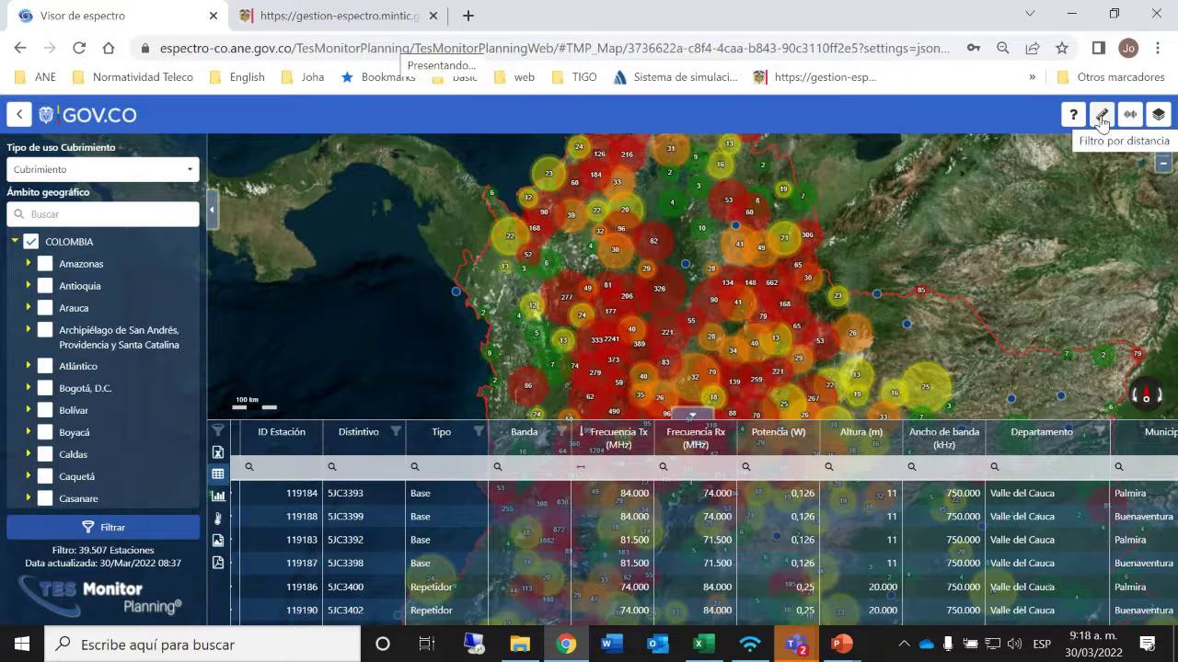
Step: Filter stations by distance within a 100 km radius of a point placed at about 6° 10' 59,95" N, 73° 46' 35,54" W
{"action": "left_click", "coordinate": [1101, 117]}
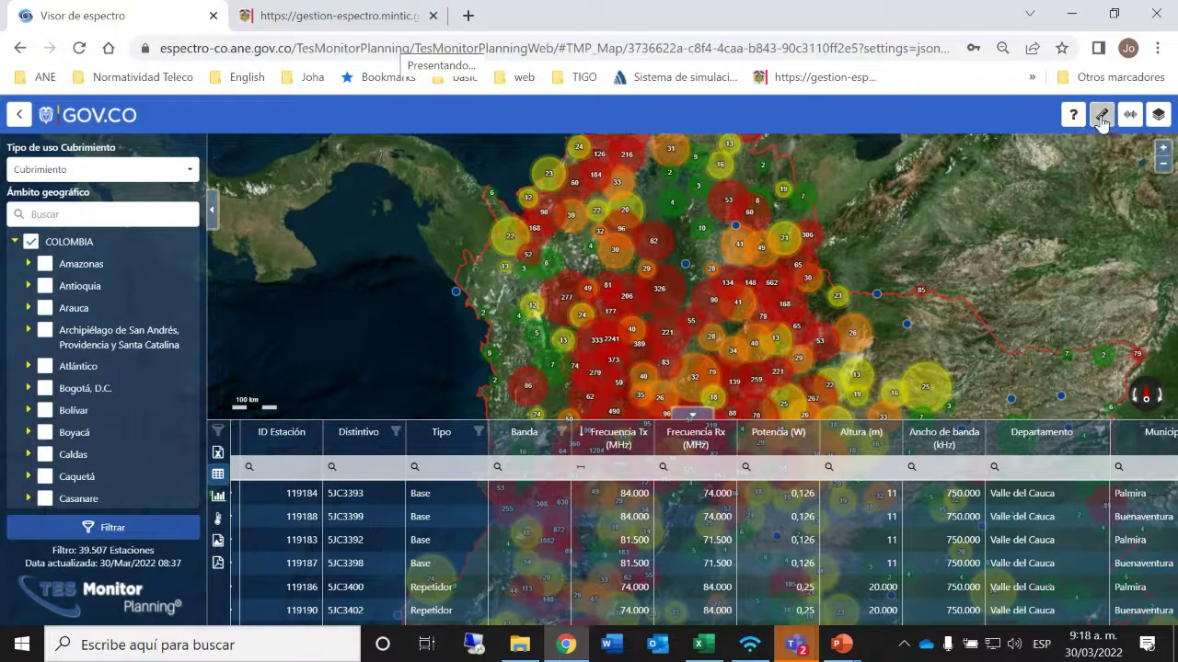
{"action": "mouse_move", "coordinate": [586, 364]}
{"action": "left_mouse_down"}
{"action": "mouse_move", "coordinate": [678, 328]}
{"action": "mouse_move", "coordinate": [723, 321]}
{"action": "mouse_move", "coordinate": [721, 334]}
{"action": "left_mouse_up"}
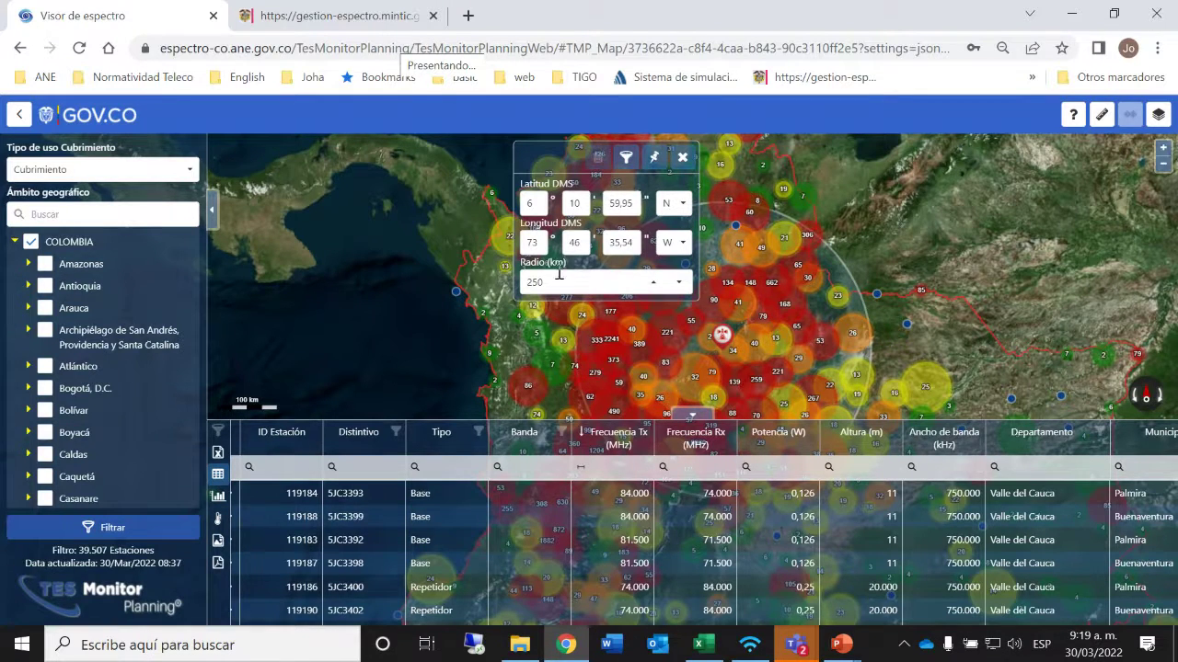
{"action": "left_click", "coordinate": [531, 283]}
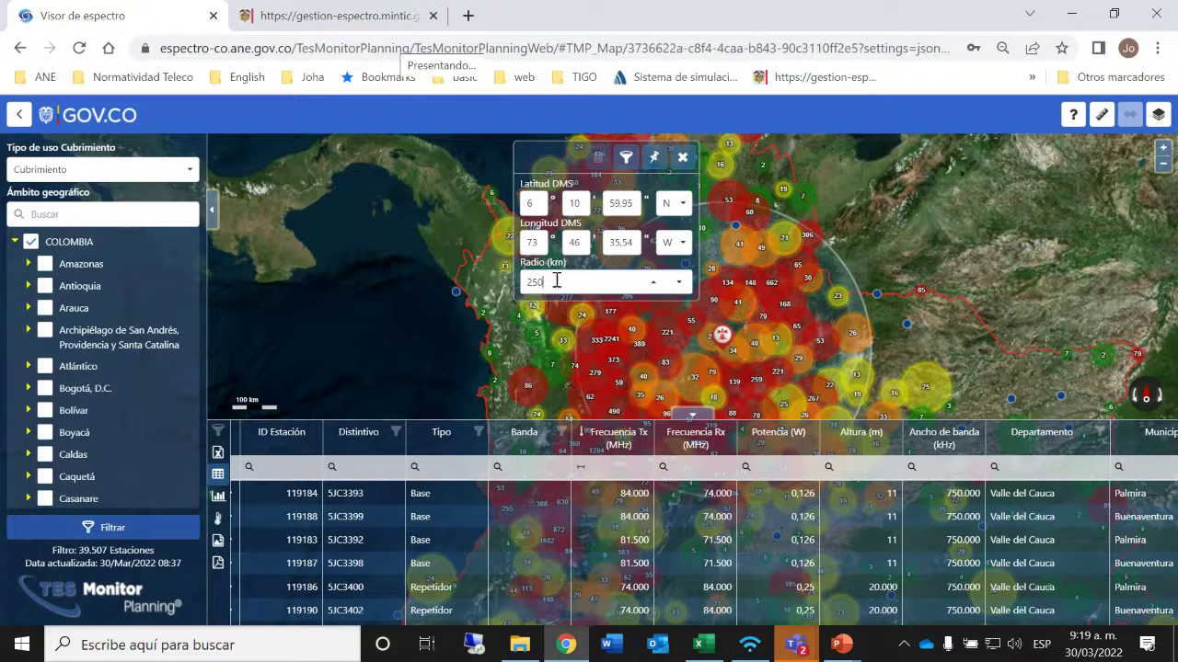
{"action": "double_click", "coordinate": [525, 282]}
{"action": "type", "text": "100"}
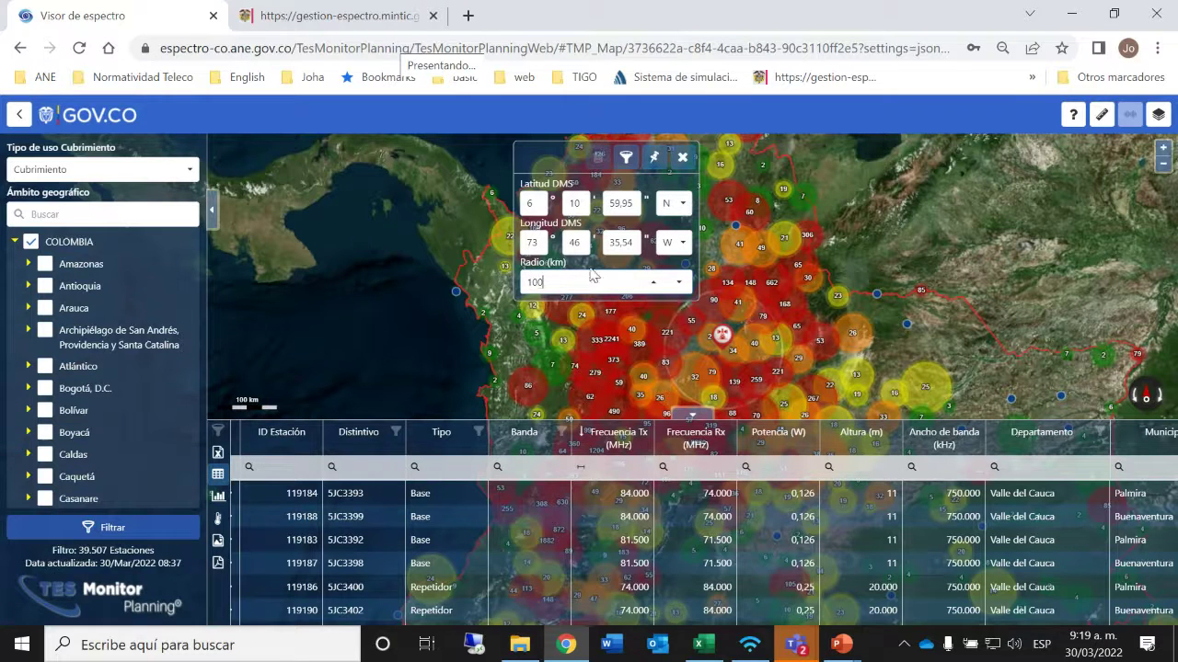
{"action": "left_click", "coordinate": [627, 160]}
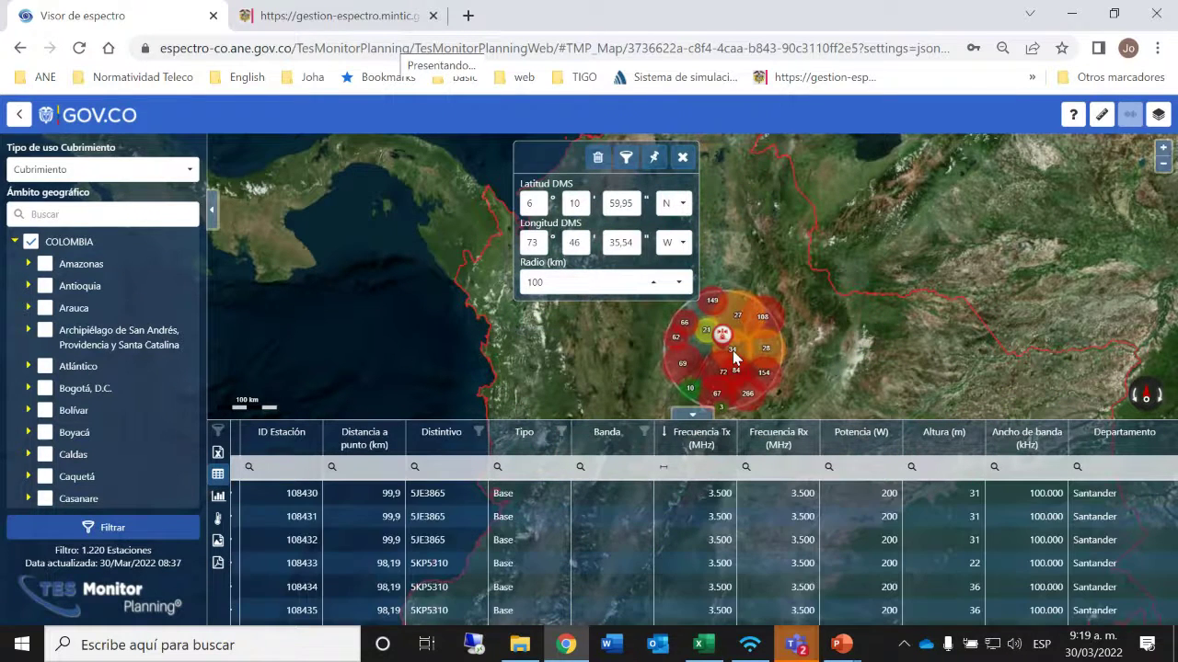
Step: Sort the station table by Distancia a punto (km), trying both orders and ending with the nearest stations first
{"action": "scroll", "coordinate": [733, 357], "scroll_direction": "up", "scroll_amount": 1}
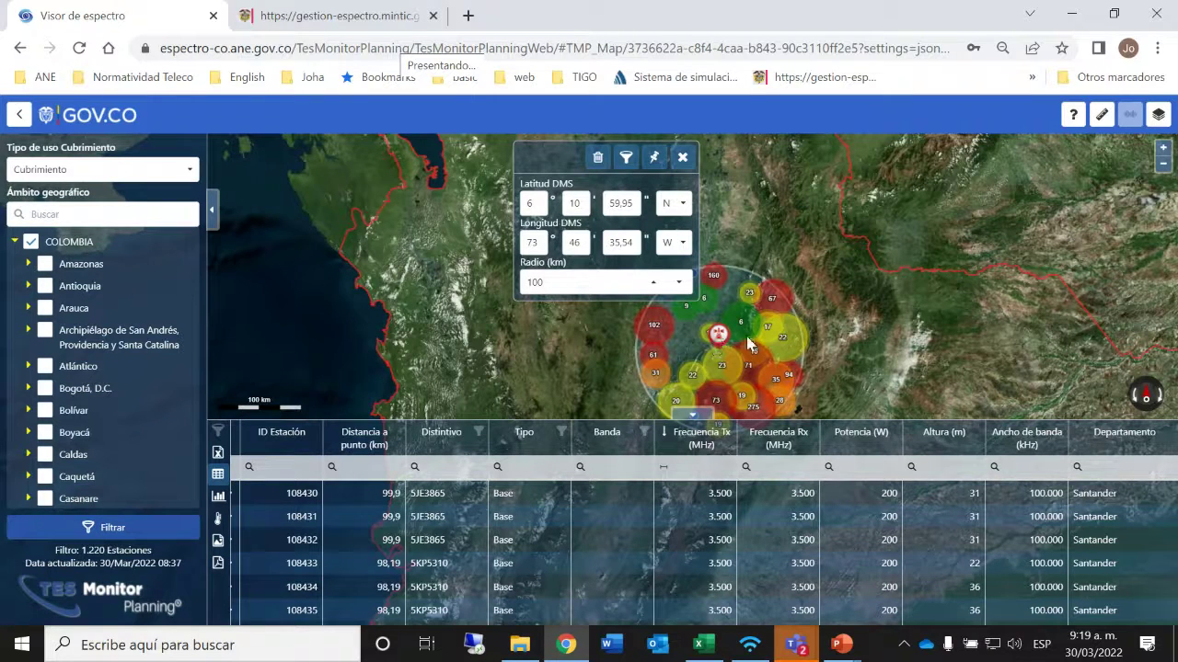
{"action": "left_click", "coordinate": [364, 438]}
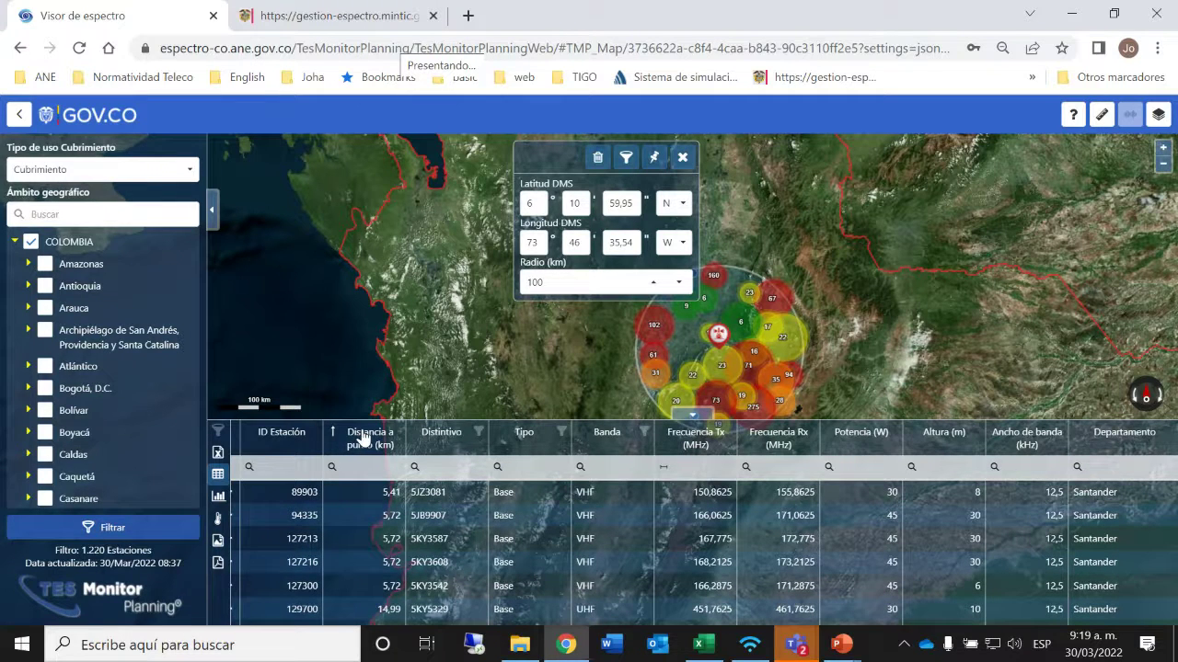
{"action": "left_click", "coordinate": [364, 438]}
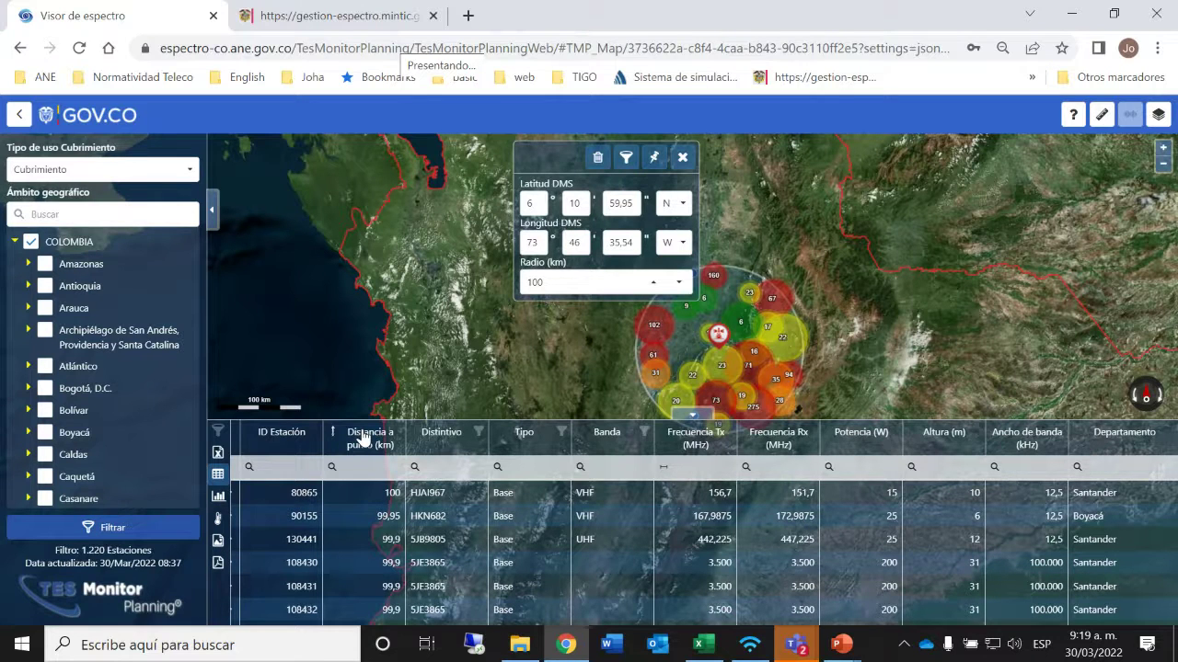
{"action": "left_click", "coordinate": [364, 438]}
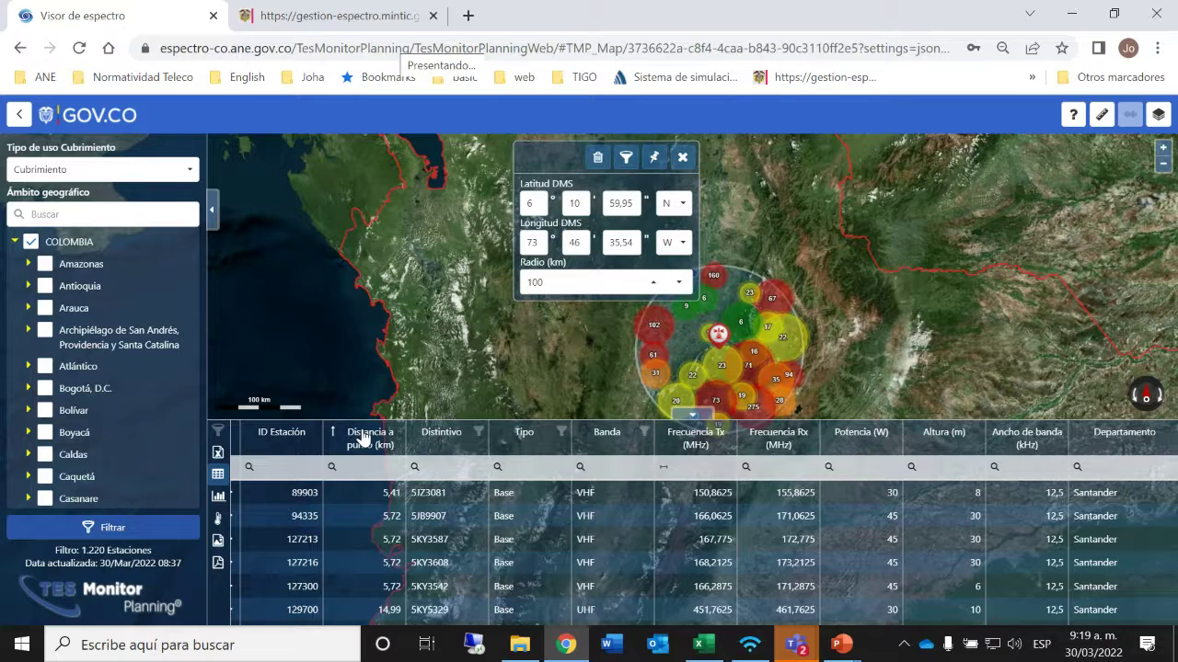
Step: Locate the station nearest to the reference point on the map, inspect its details, and close the distance filter
{"action": "left_click", "coordinate": [368, 491]}
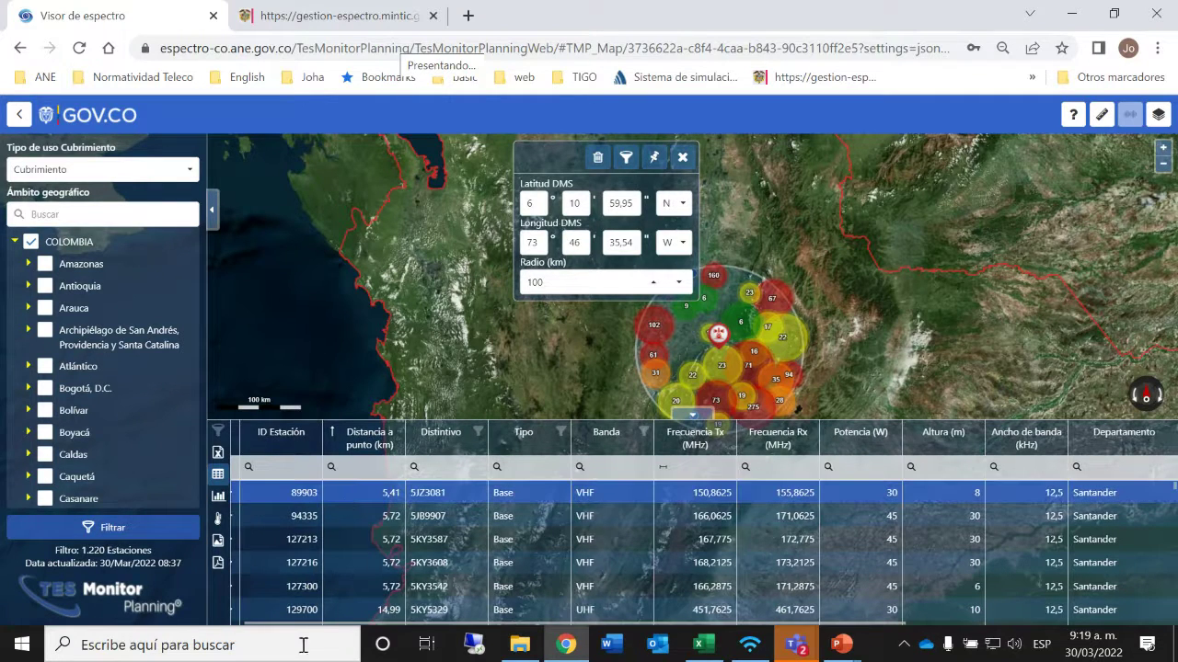
{"action": "left_click_drag", "start_coordinate": [376, 622], "coordinate": [278, 615]}
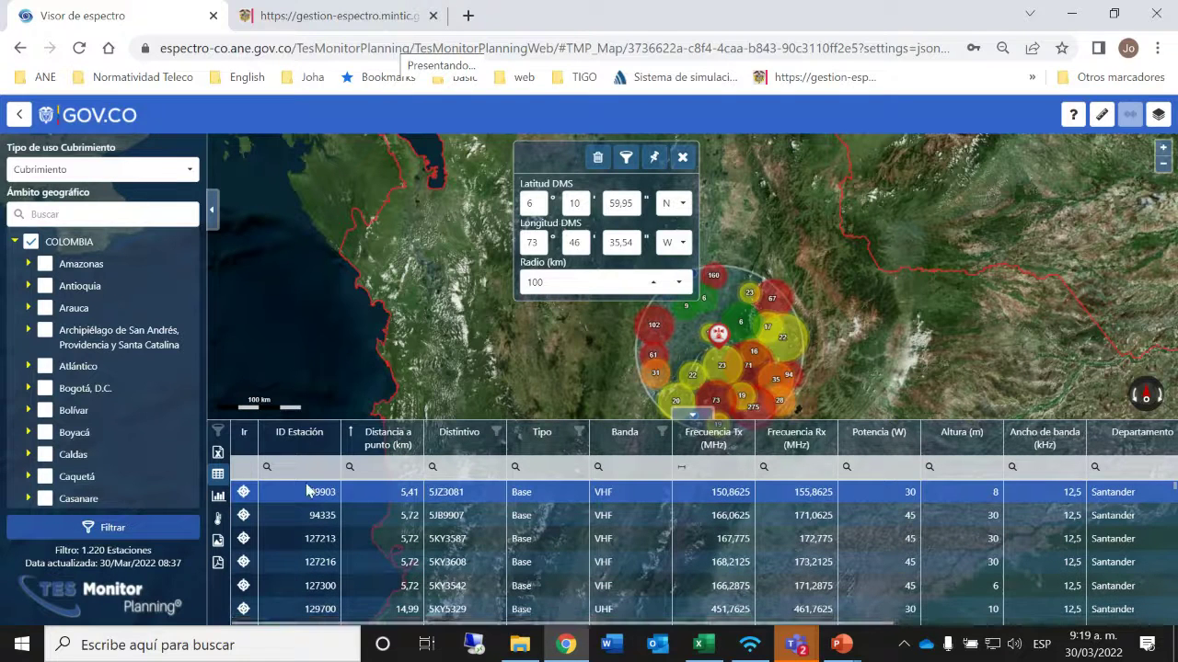
{"action": "left_click", "coordinate": [243, 494]}
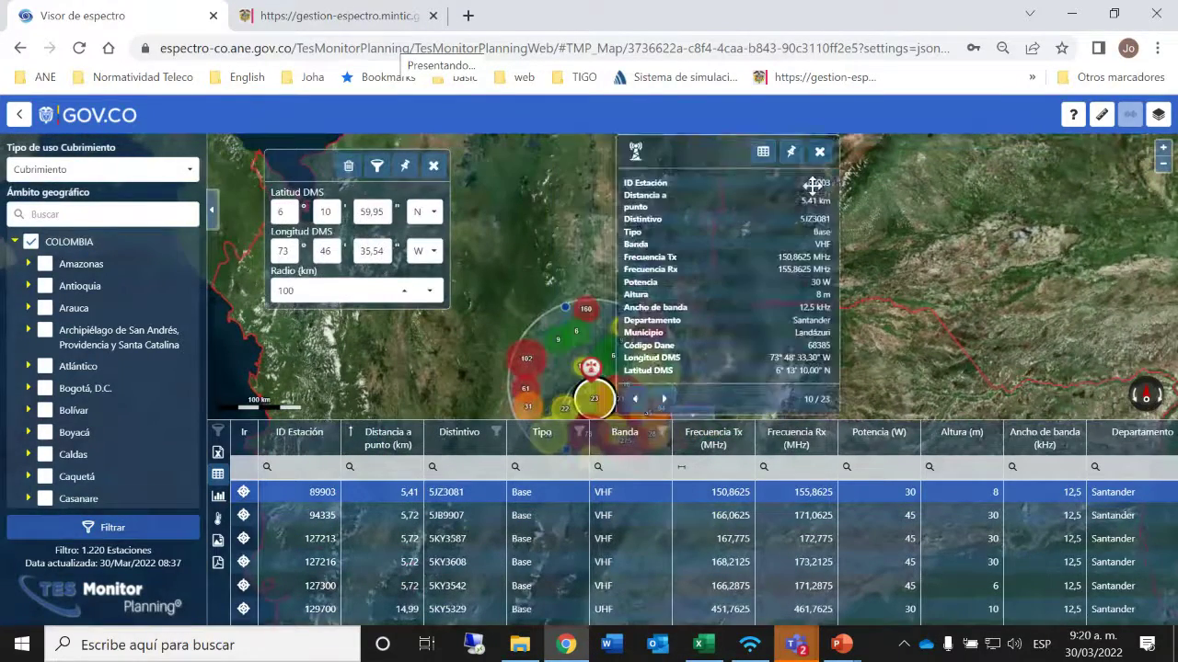
{"action": "left_click", "coordinate": [615, 387]}
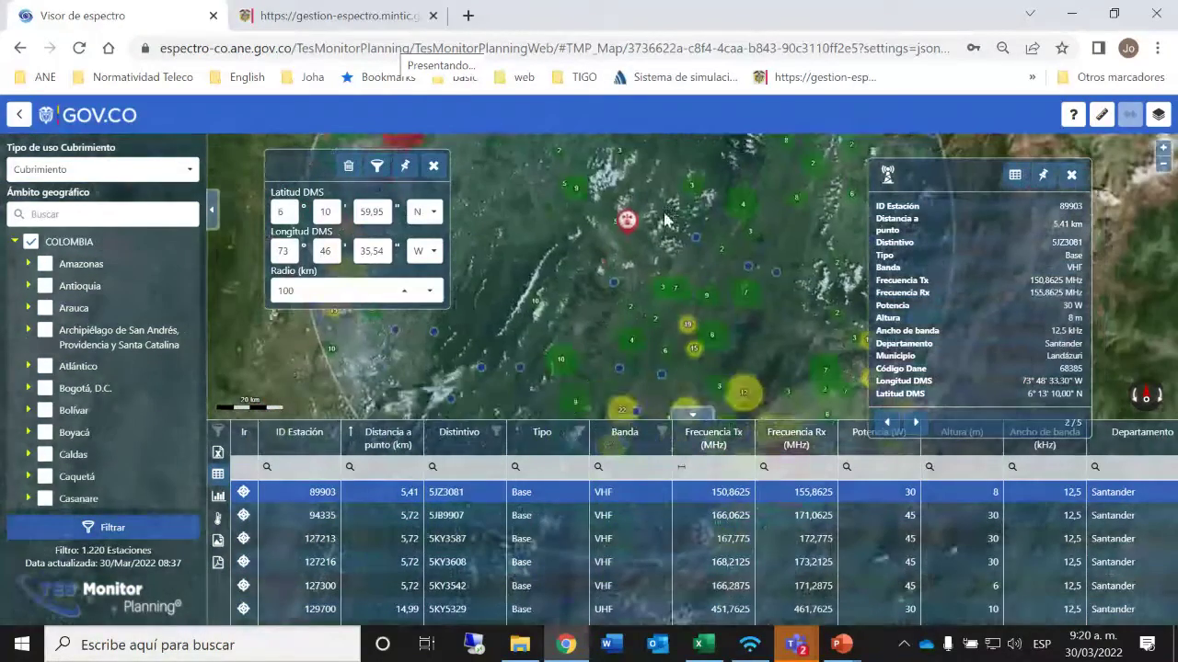
{"action": "scroll", "coordinate": [606, 239], "scroll_direction": "down", "scroll_amount": 1}
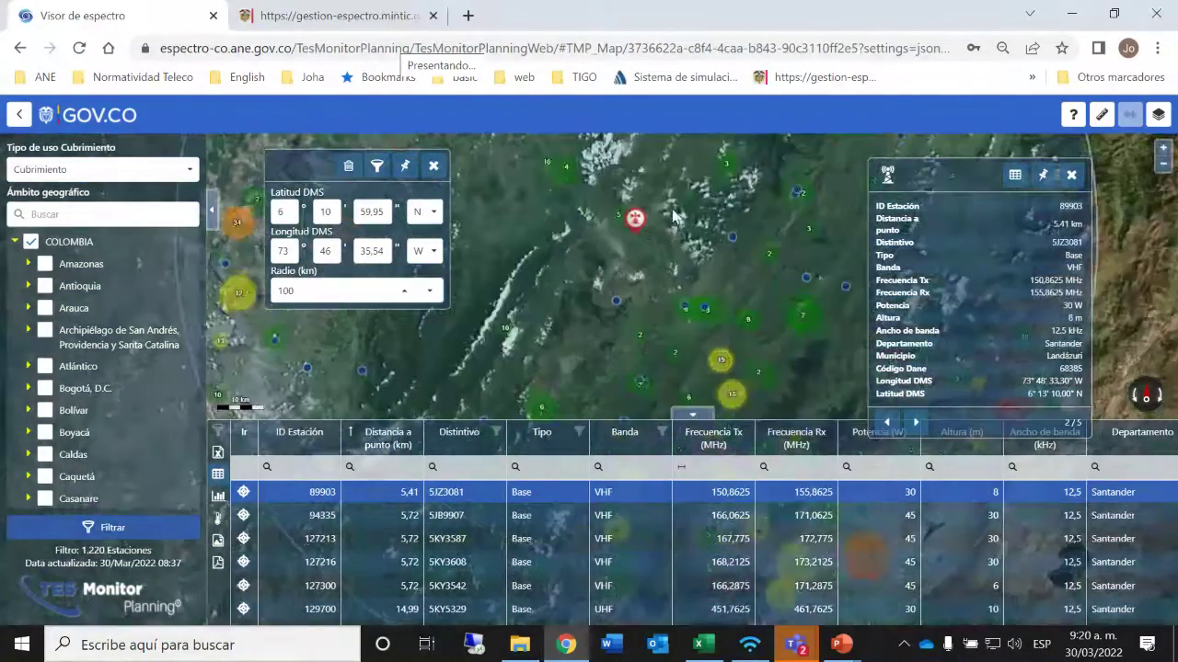
{"action": "left_click_drag", "start_coordinate": [623, 229], "coordinate": [627, 281]}
{"action": "scroll", "coordinate": [628, 281], "scroll_direction": "up", "scroll_amount": 1}
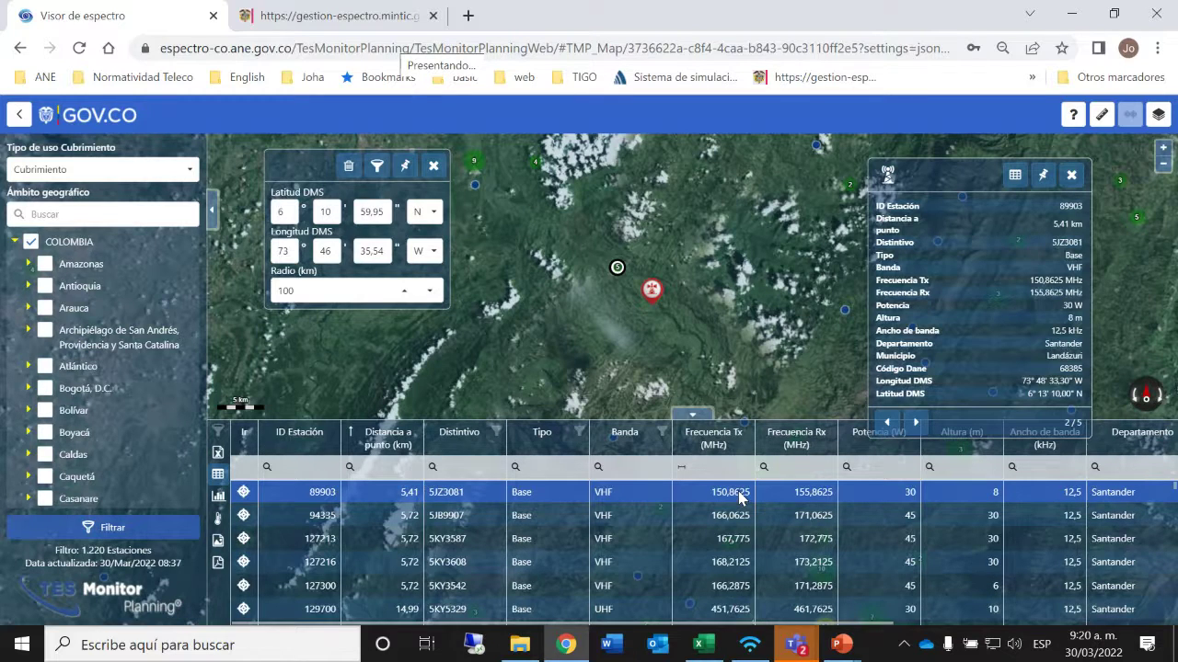
{"action": "left_click", "coordinate": [431, 169]}
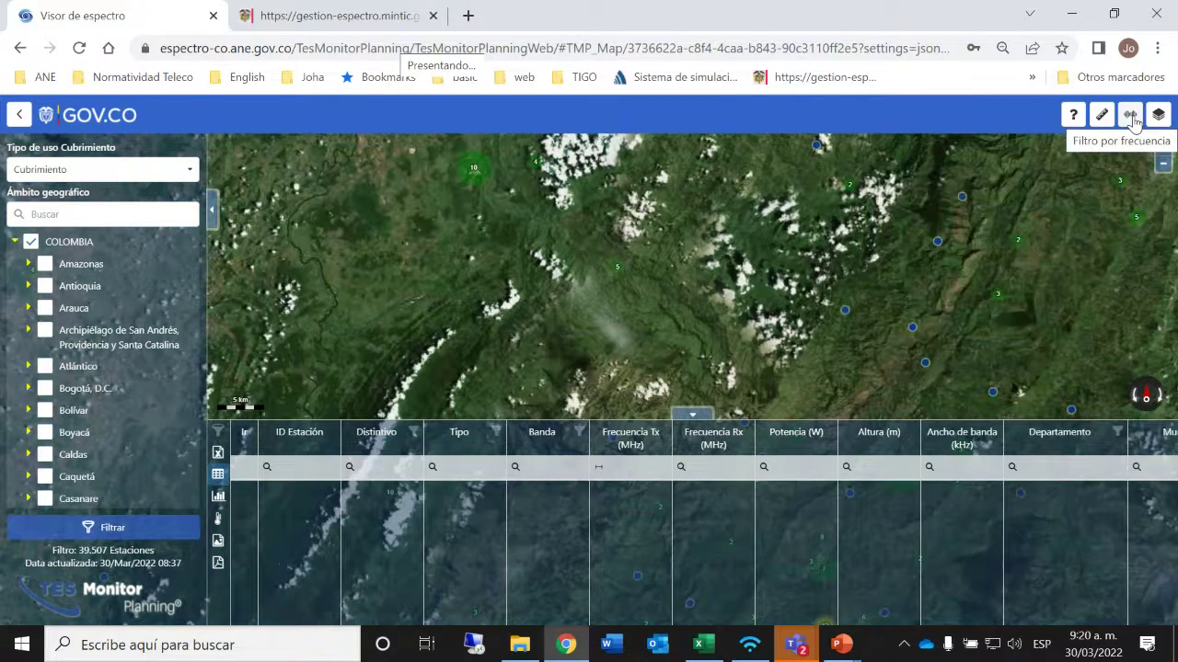
Step: Apply a Cocanal frequency filter for 415 MHz with the reference point placed at about 6° 18' 21,28" N, 74° 51' 31,18" W
{"action": "left_click", "coordinate": [1131, 116]}
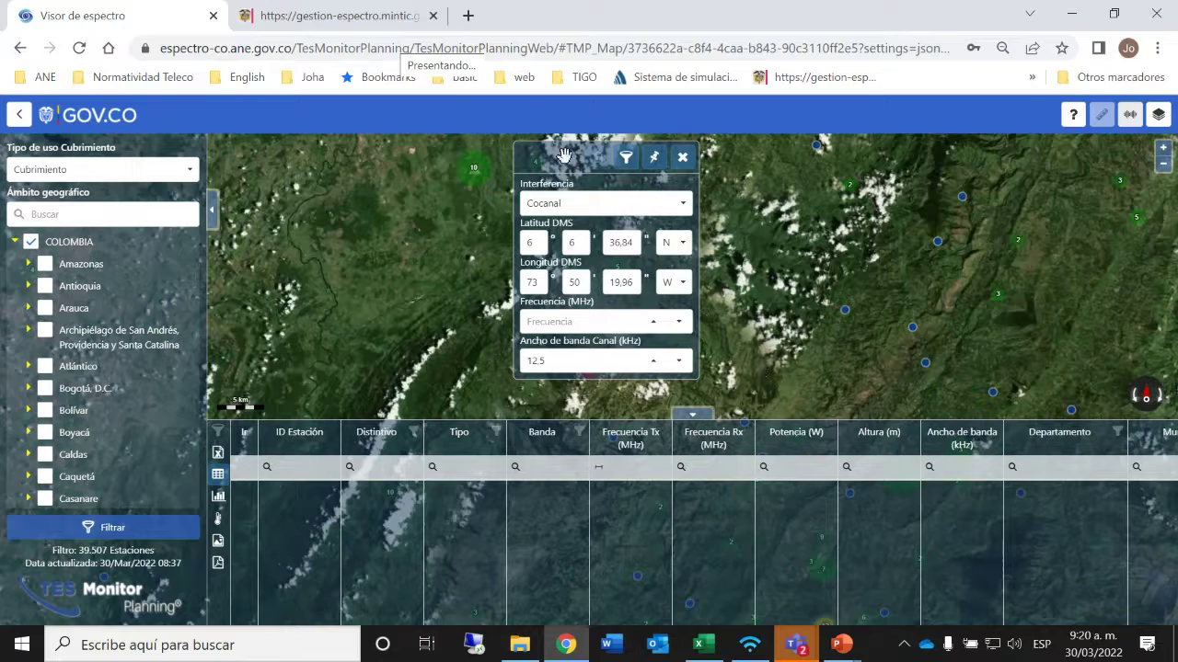
{"action": "scroll", "coordinate": [815, 297], "scroll_direction": "down", "scroll_amount": 1}
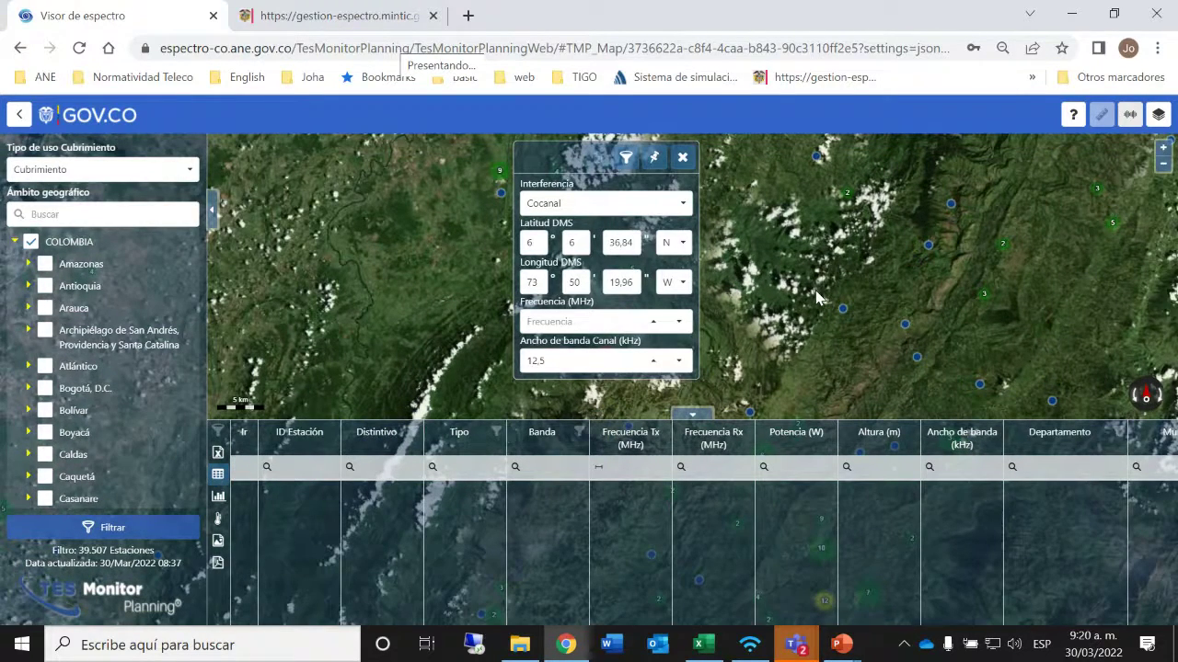
{"action": "scroll", "coordinate": [816, 297], "scroll_direction": "down", "scroll_amount": 2}
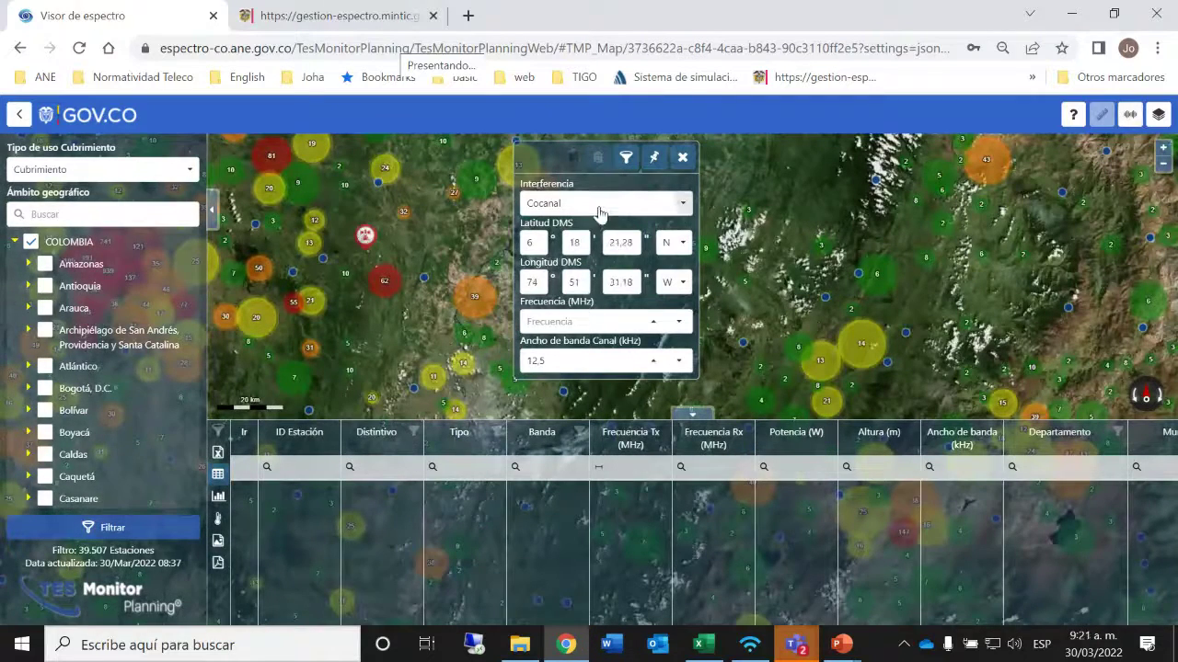
{"action": "left_click", "coordinate": [571, 324]}
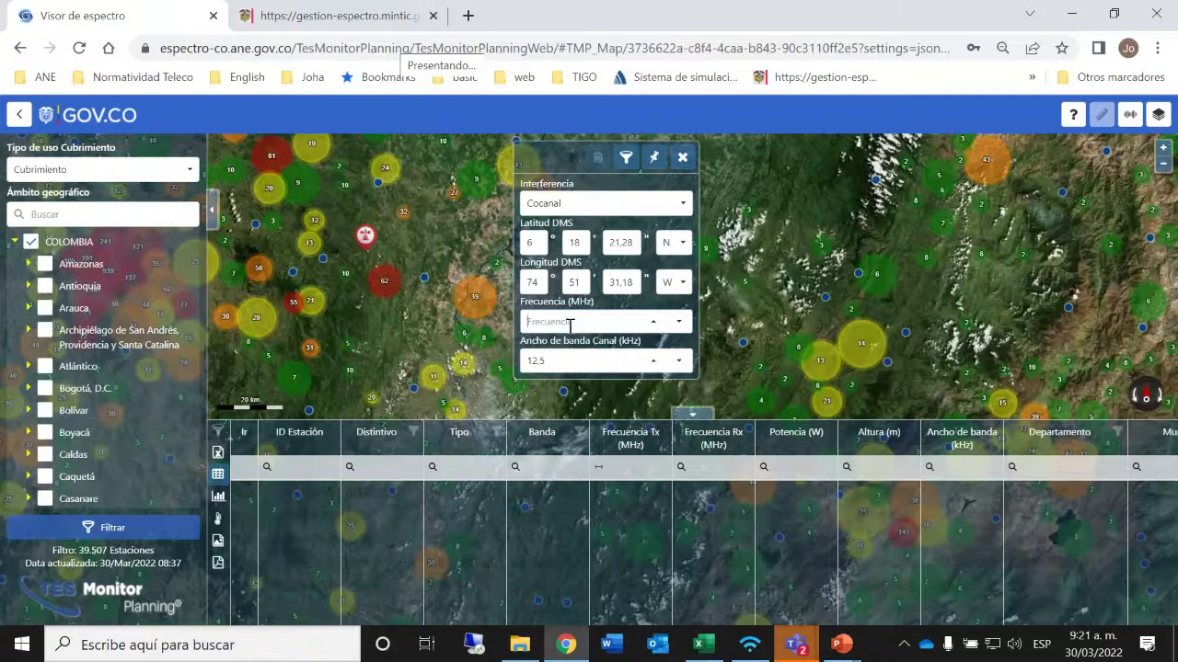
{"action": "type", "text": "415"}
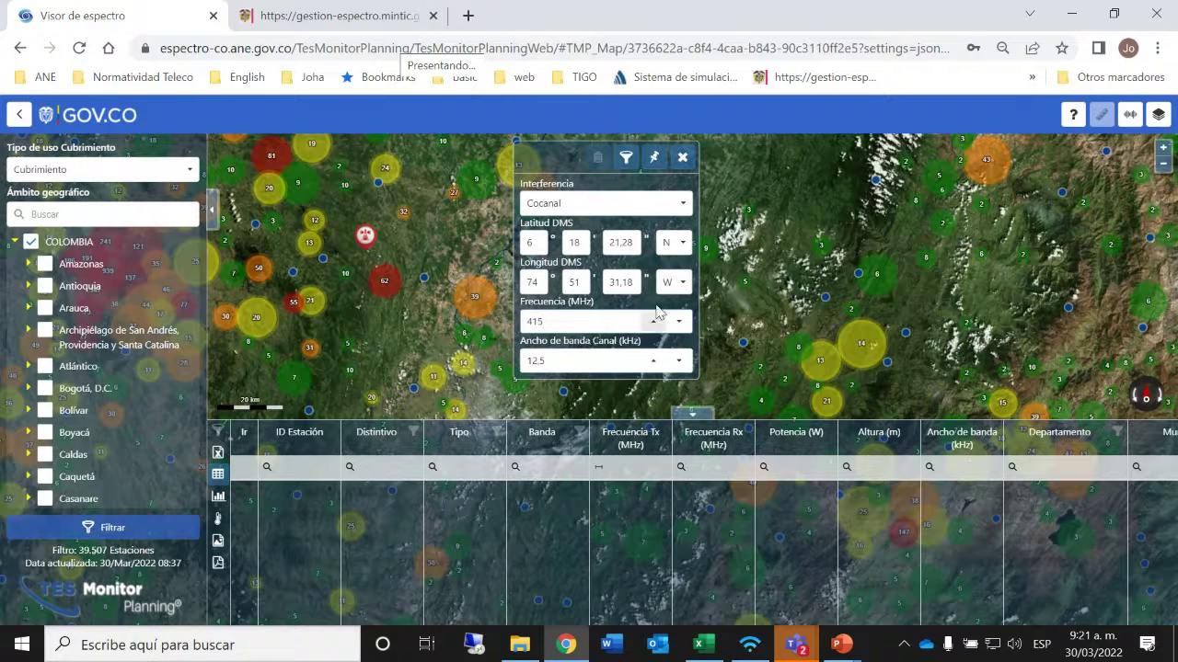
{"action": "left_click", "coordinate": [626, 158]}
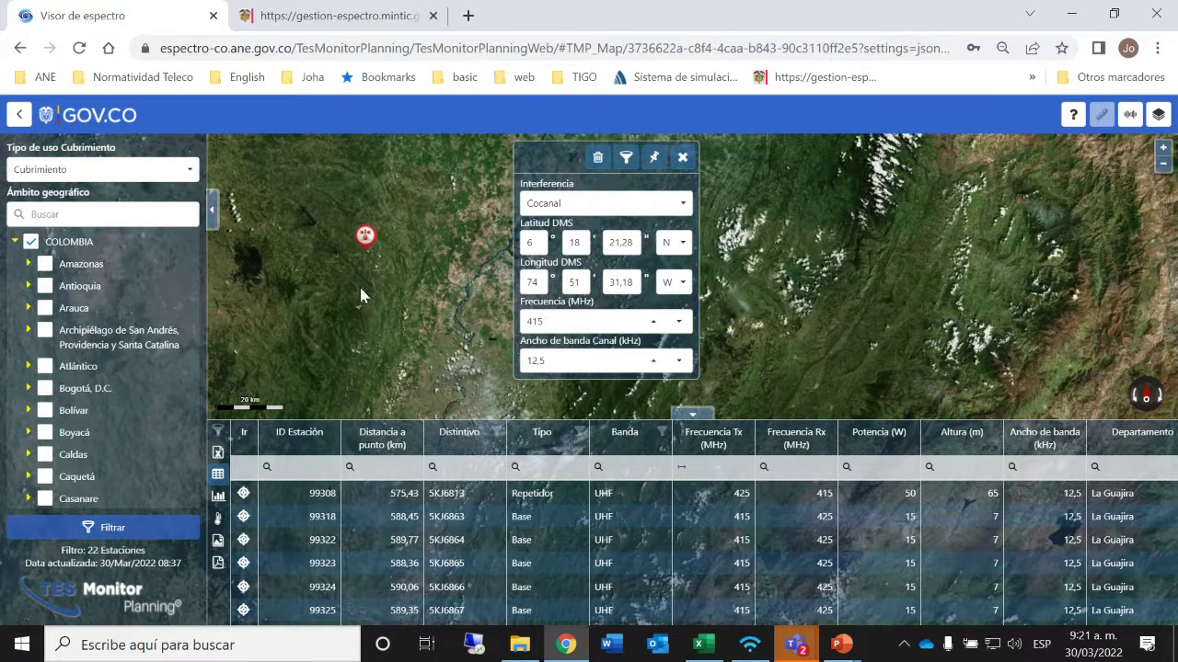
Step: Apply an Adyacente interference filter for 415 MHz with a 12,5 kHz channel bandwidth and 10 channels around the same point
{"action": "scroll", "coordinate": [342, 297], "scroll_direction": "down", "scroll_amount": 3}
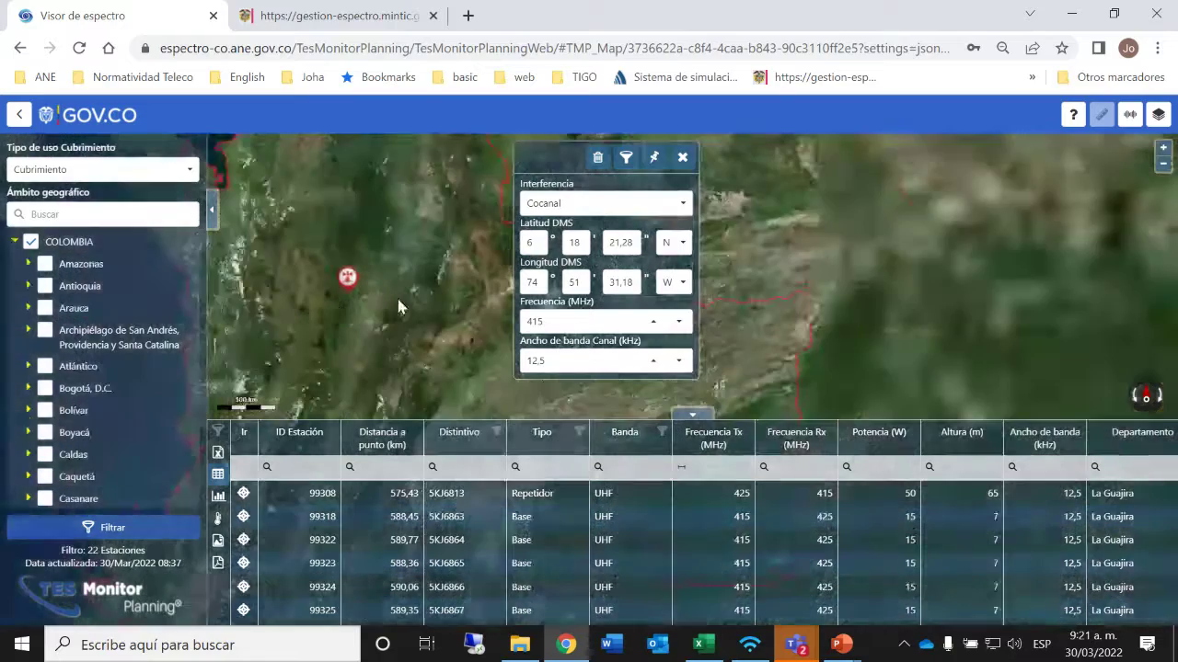
{"action": "scroll", "coordinate": [388, 306], "scroll_direction": "down", "scroll_amount": 1}
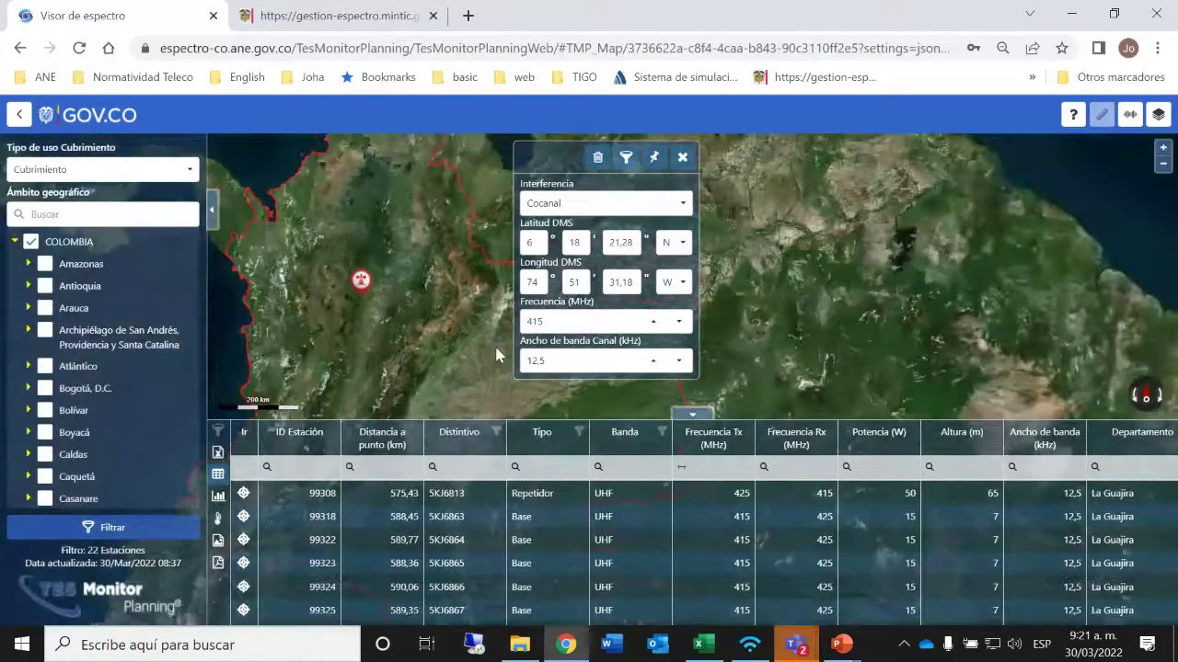
{"action": "scroll", "coordinate": [290, 331], "scroll_direction": "down", "scroll_amount": 1}
{"action": "mouse_move", "coordinate": [344, 284]}
{"action": "left_mouse_down"}
{"action": "mouse_move", "coordinate": [348, 188]}
{"action": "mouse_move", "coordinate": [403, 393]}
{"action": "left_mouse_up"}
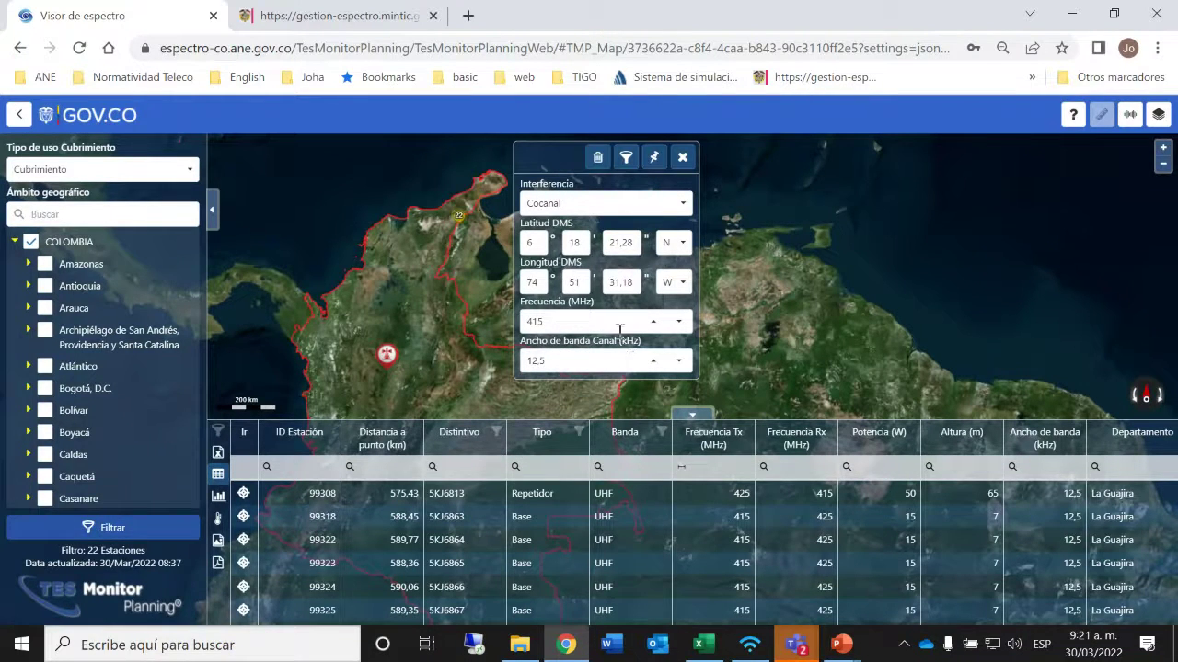
{"action": "left_click", "coordinate": [596, 202]}
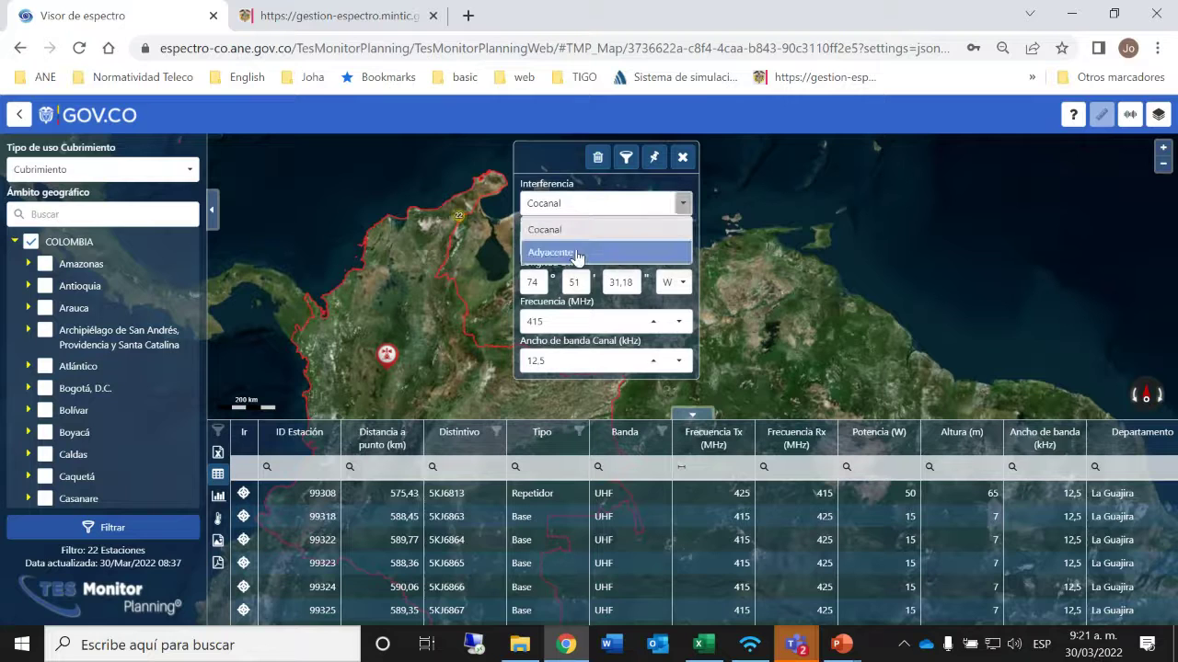
{"action": "left_click", "coordinate": [603, 252]}
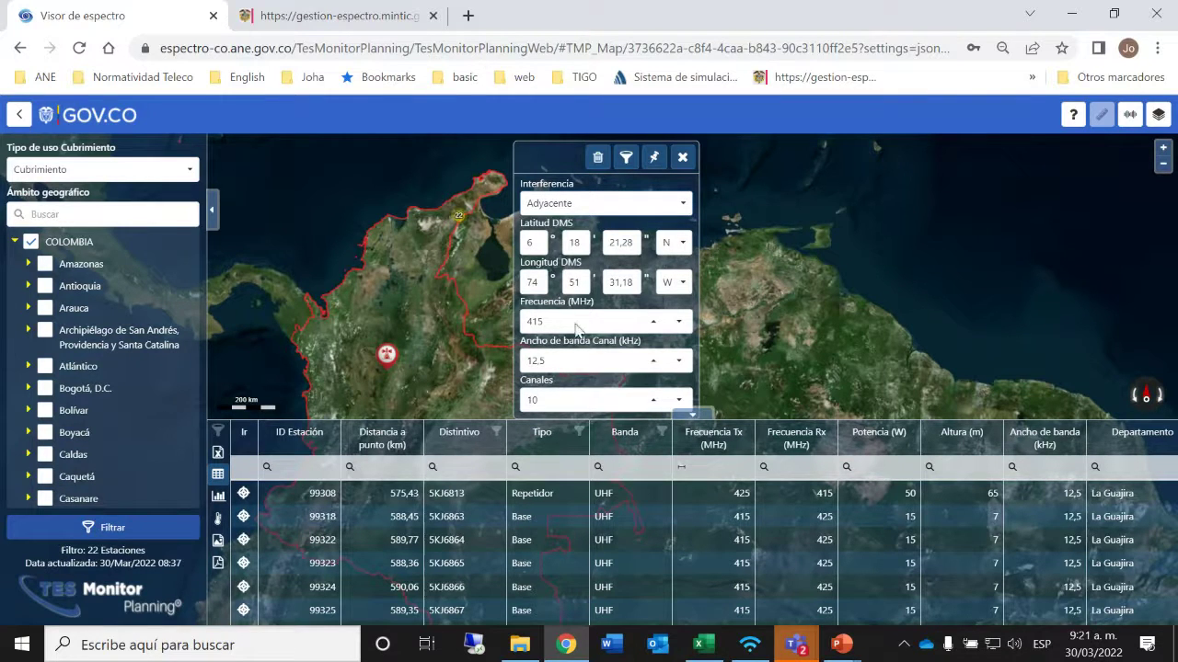
{"action": "left_click", "coordinate": [626, 159]}
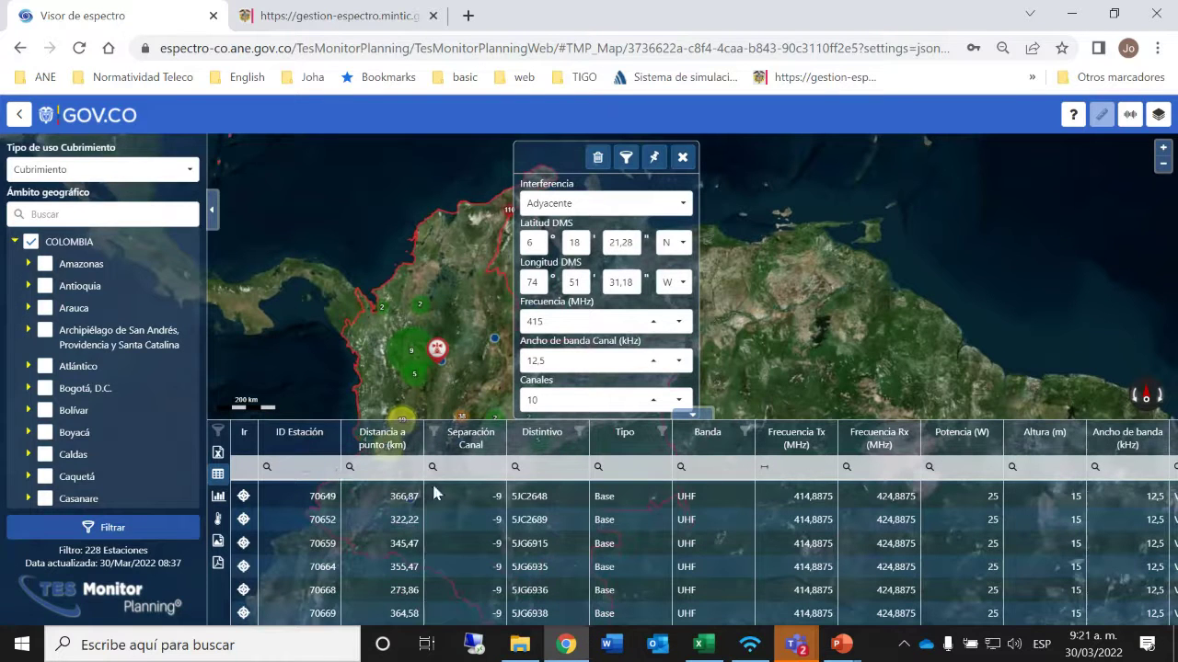
Step: Sort the adjacent-channel stations by Distancia a punto (km), ending with the nearest first, and close the frequency filter
{"action": "left_click", "coordinate": [372, 436]}
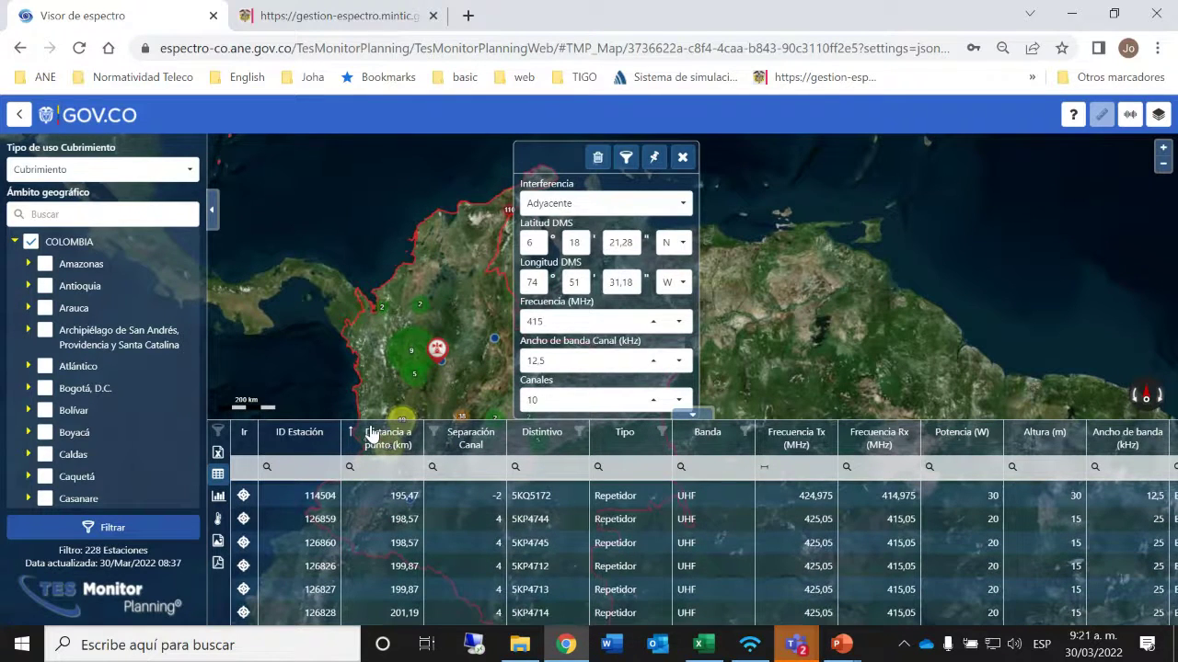
{"action": "left_click", "coordinate": [372, 435]}
{"action": "left_click", "coordinate": [372, 435]}
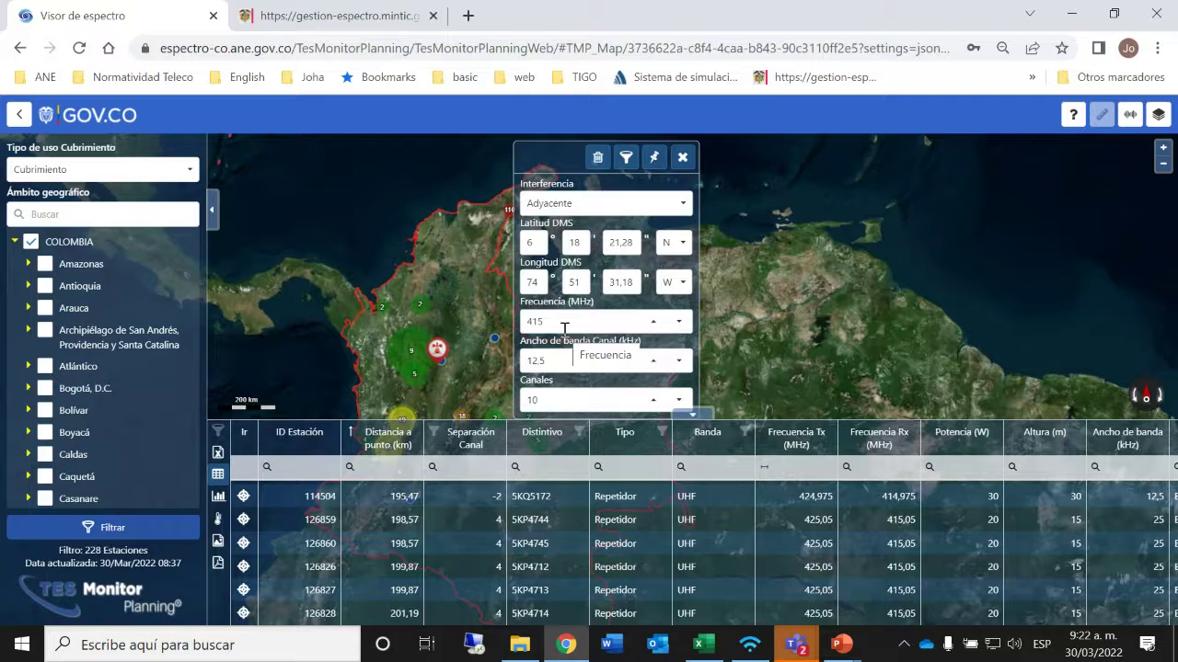
{"action": "left_click", "coordinate": [681, 159]}
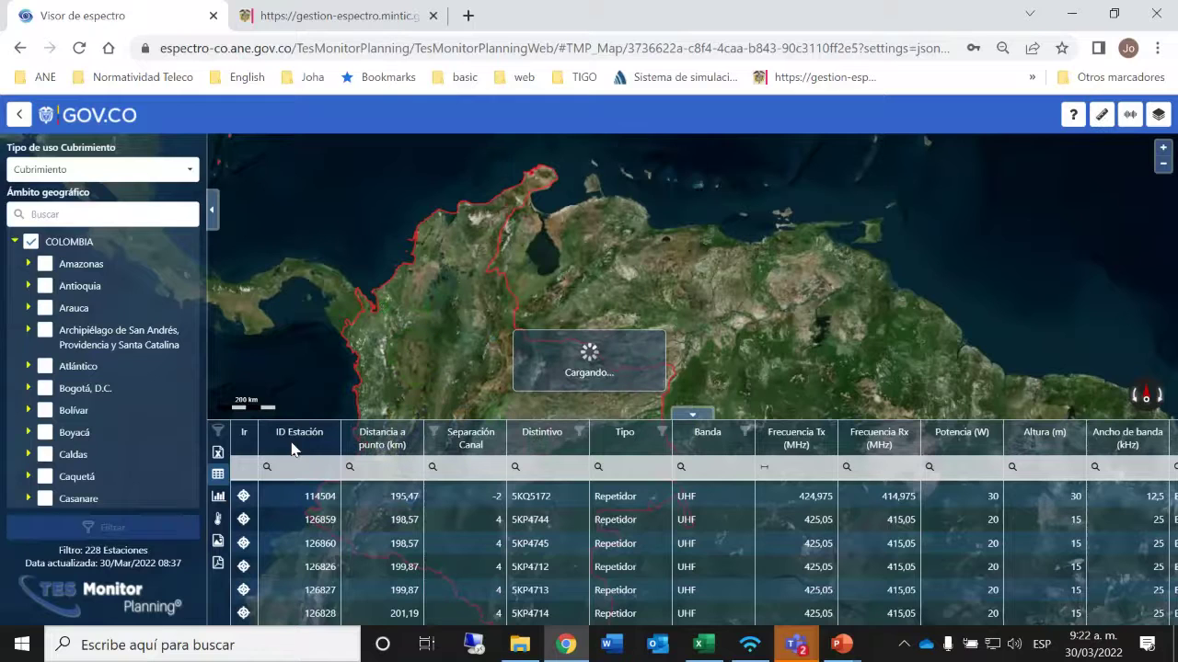
Step: Return to the main module list and expand Cubrimiento to look over its viewer and simulation entries
{"action": "left_click", "coordinate": [20, 115]}
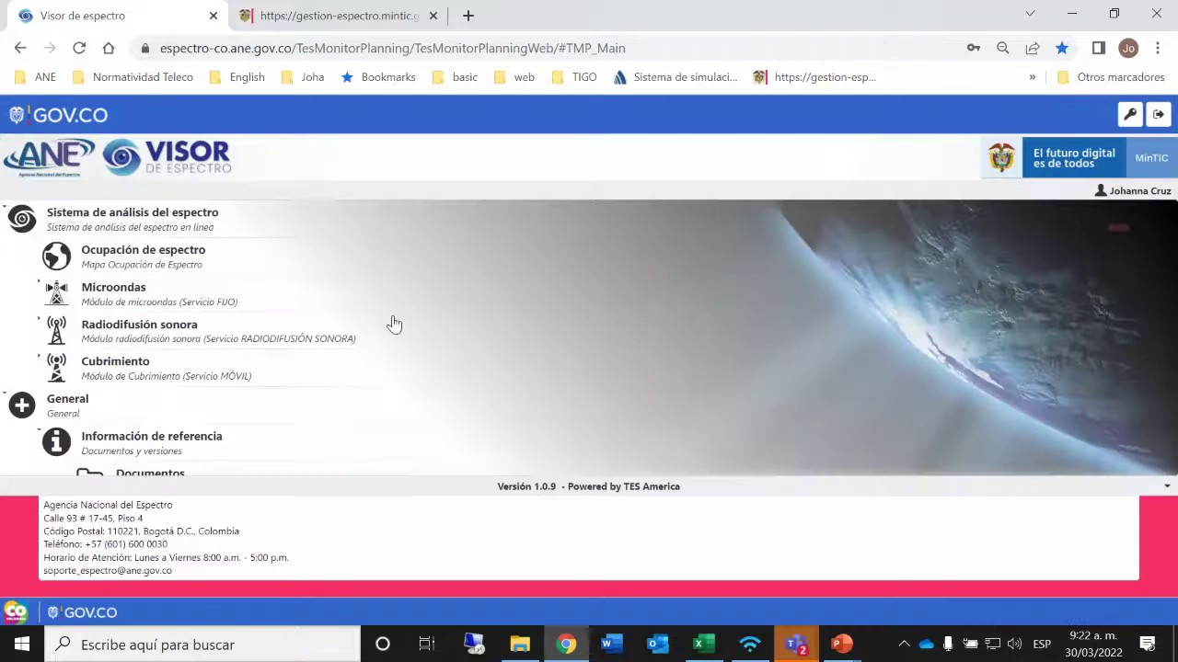
{"action": "left_click", "coordinate": [113, 382]}
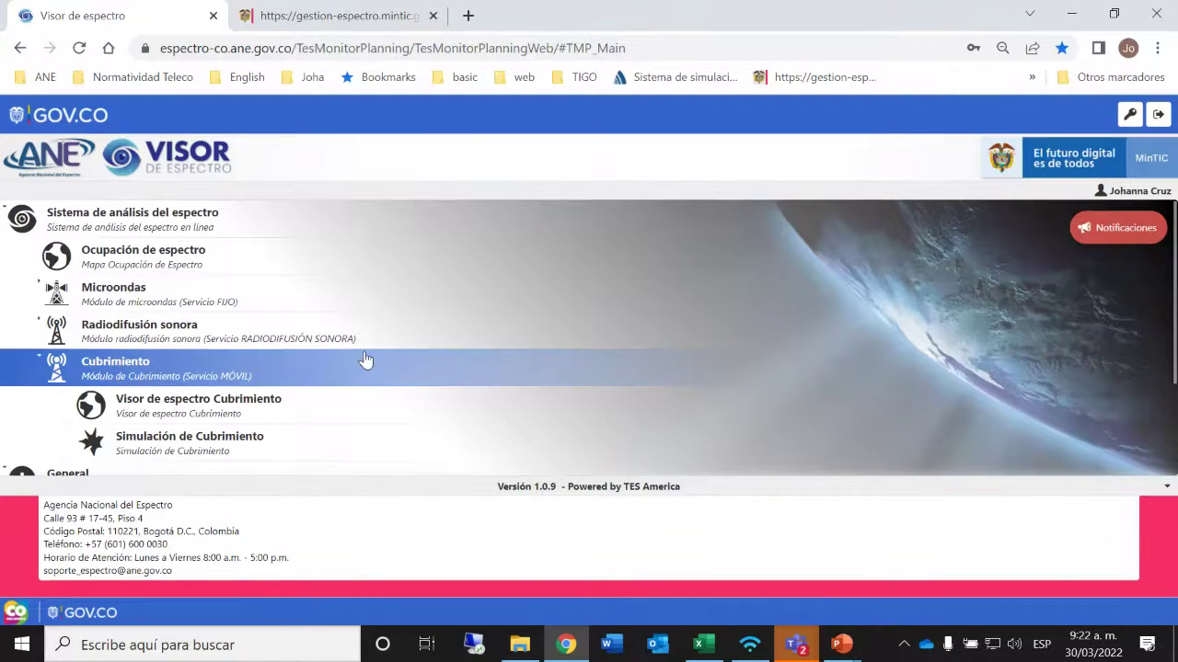
{"action": "scroll", "coordinate": [366, 359], "scroll_direction": "down", "scroll_amount": 3}
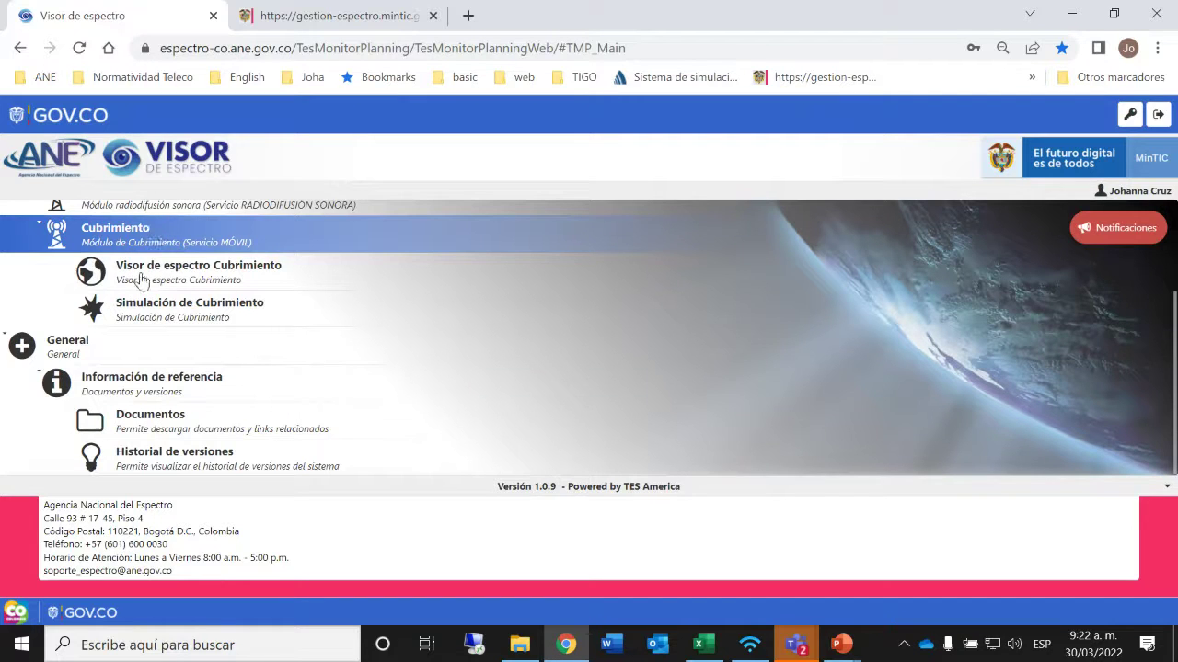
{"action": "scroll", "coordinate": [126, 288], "scroll_direction": "up", "scroll_amount": 3}
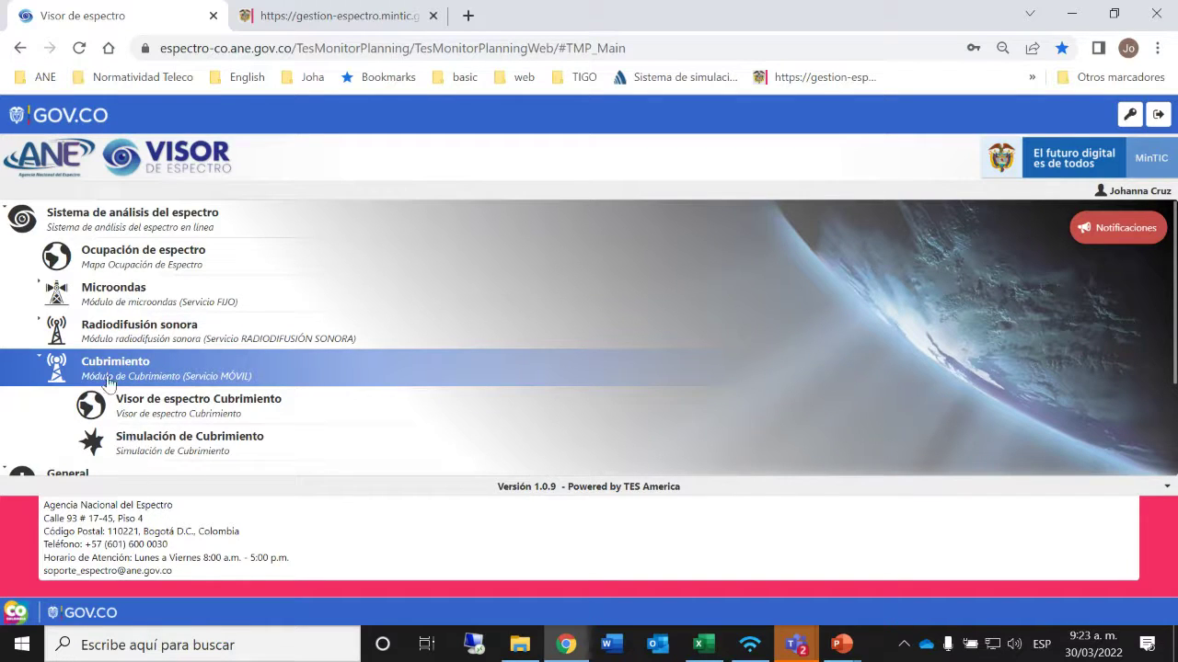
Step: Look at the Anexo dialog and blank Formulario of Simulación de Cubrimiento, and return to the main module list
{"action": "left_click", "coordinate": [138, 452]}
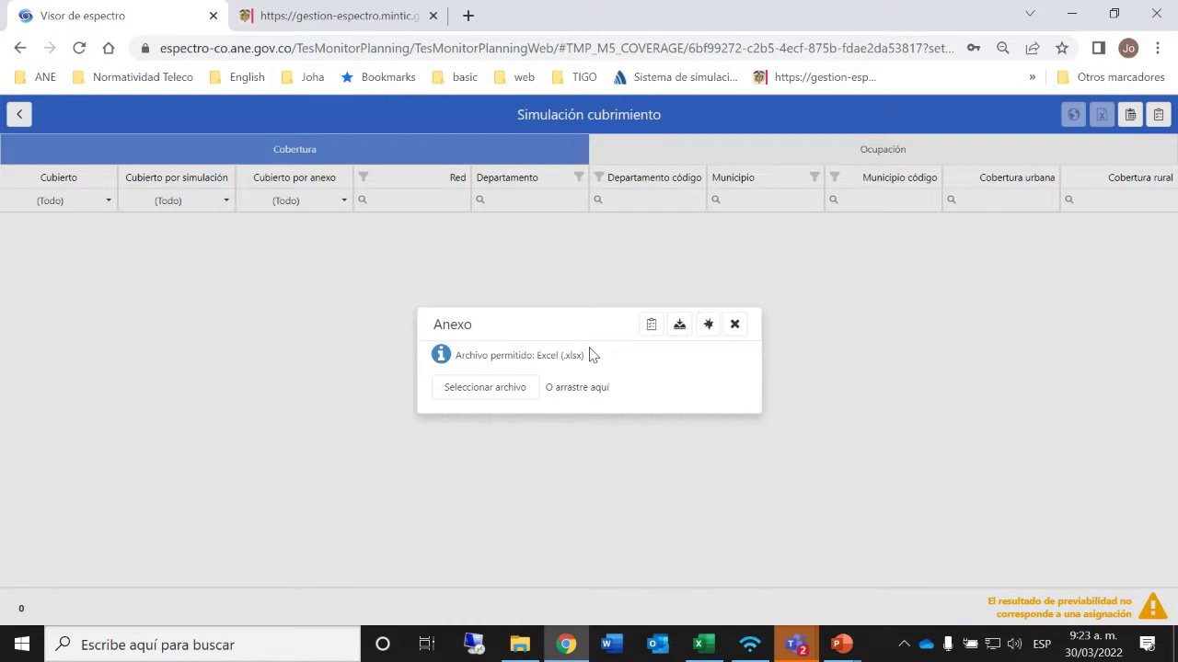
{"action": "left_click", "coordinate": [651, 326]}
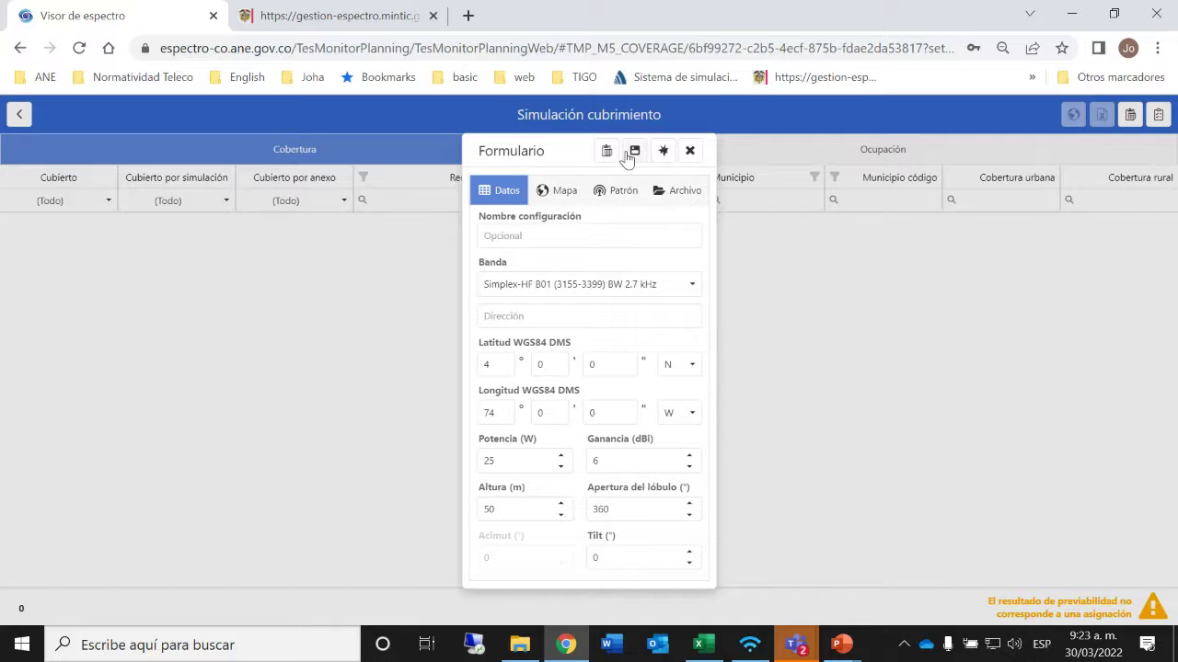
{"action": "left_click", "coordinate": [690, 151]}
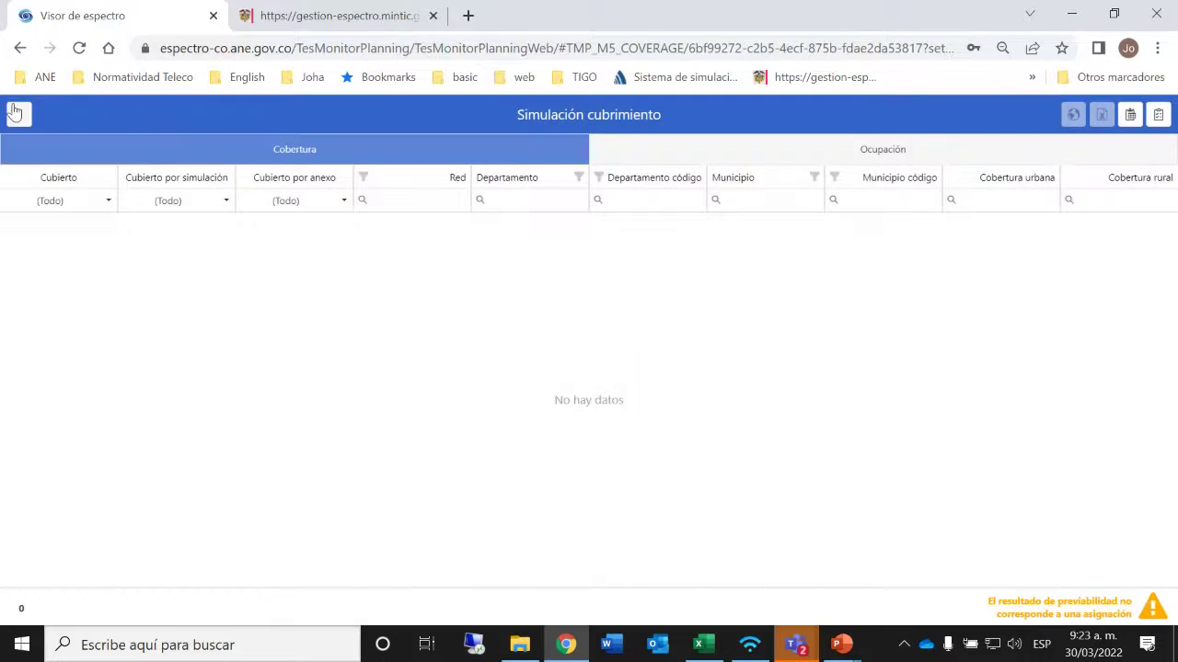
{"action": "left_click", "coordinate": [18, 115]}
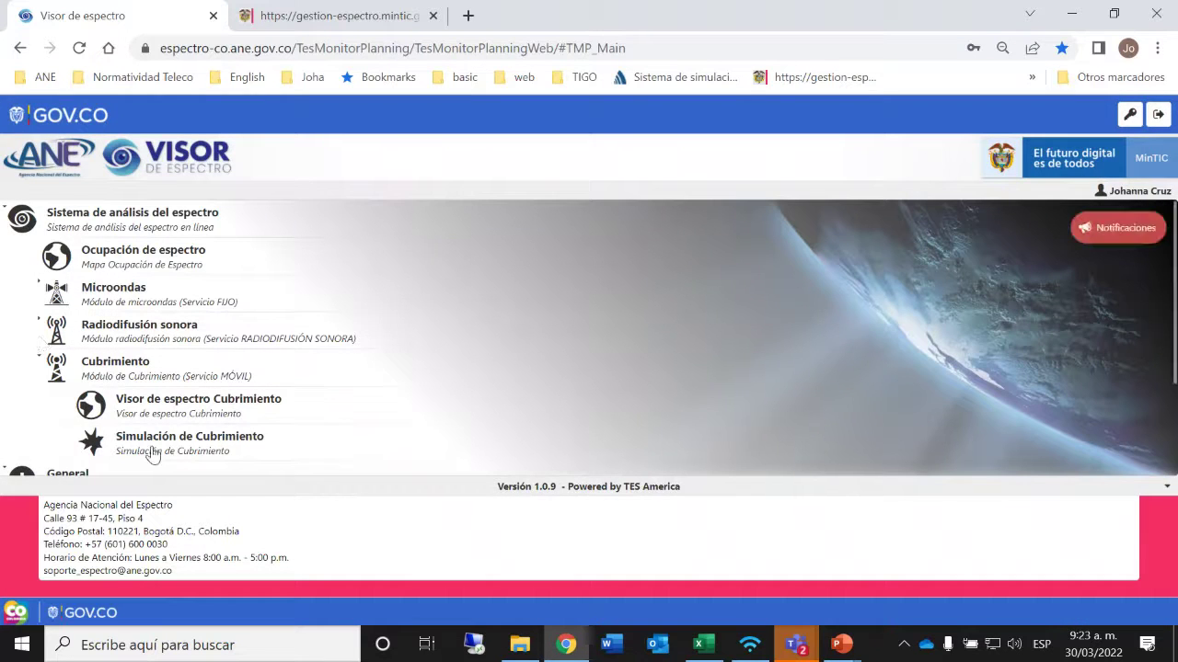
Step: Open Simulación de Cubrimiento and bring up its Formulario for entering station data manually
{"action": "left_click", "coordinate": [153, 455]}
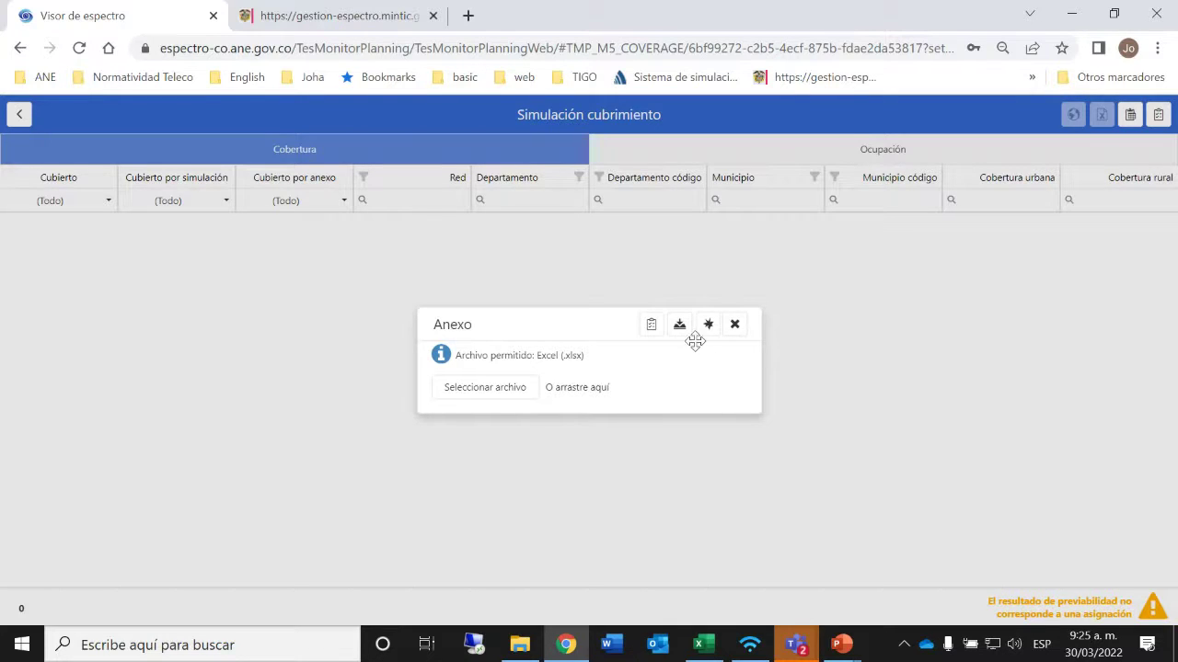
{"action": "left_click", "coordinate": [650, 325]}
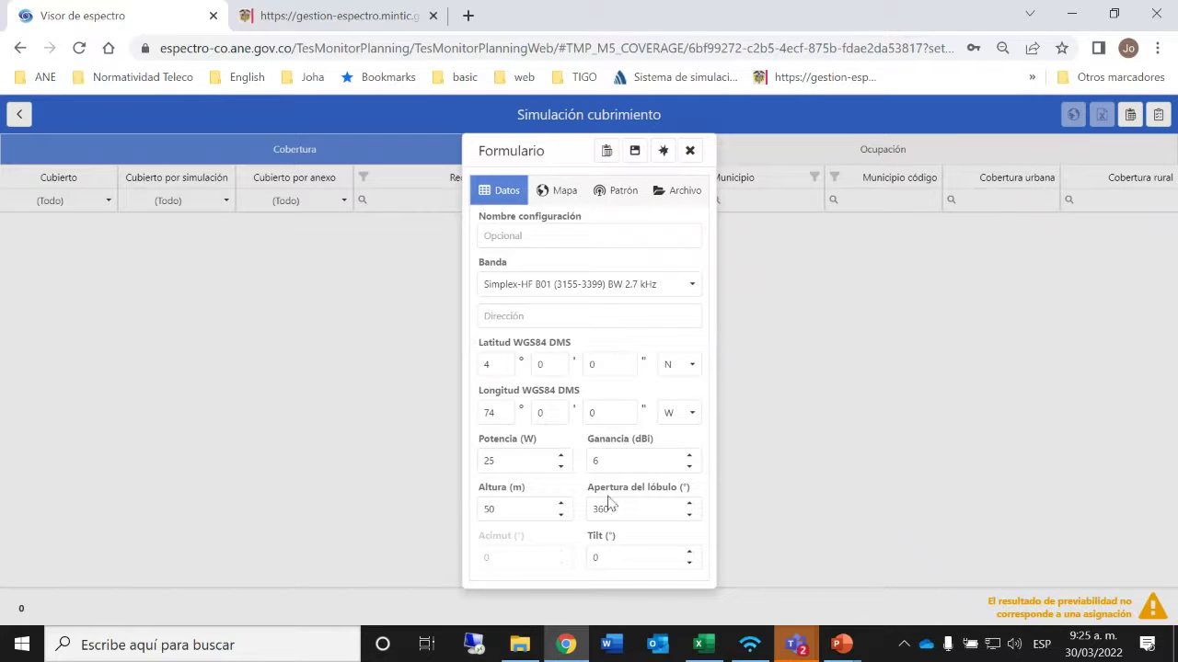
{"action": "left_click", "coordinate": [533, 238]}
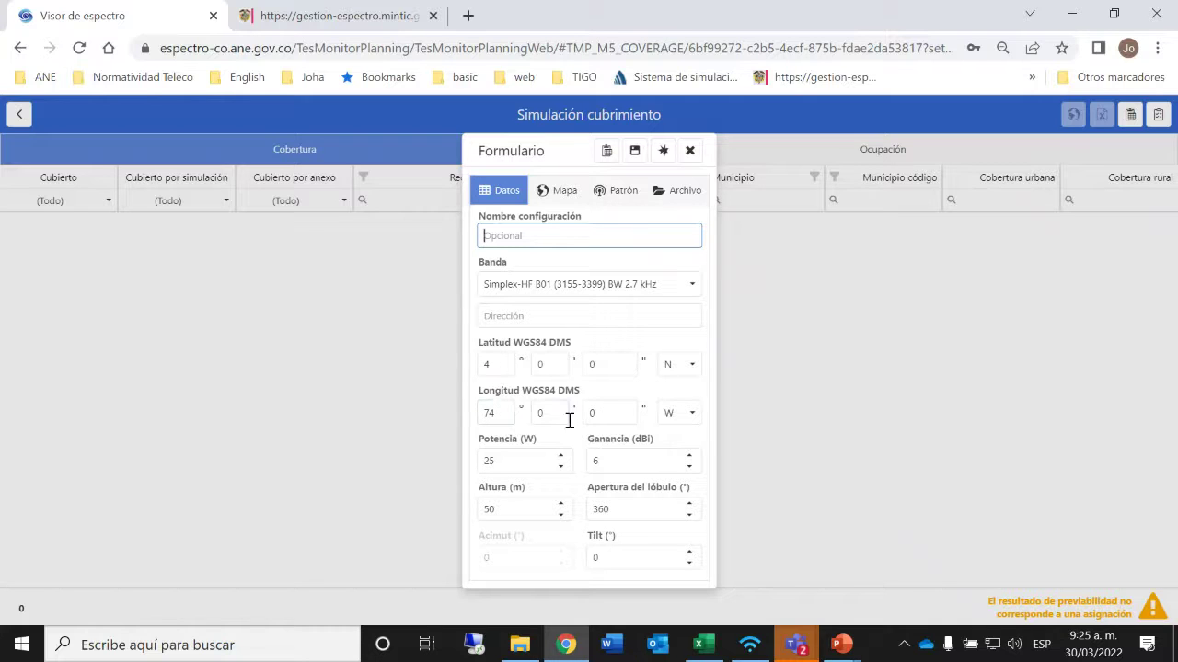
Step: Place the station on the form's map near Medellín at about 5° 39' 27,11" N, 75° 41' 42,1" W and return to its data
{"action": "left_click", "coordinate": [550, 191]}
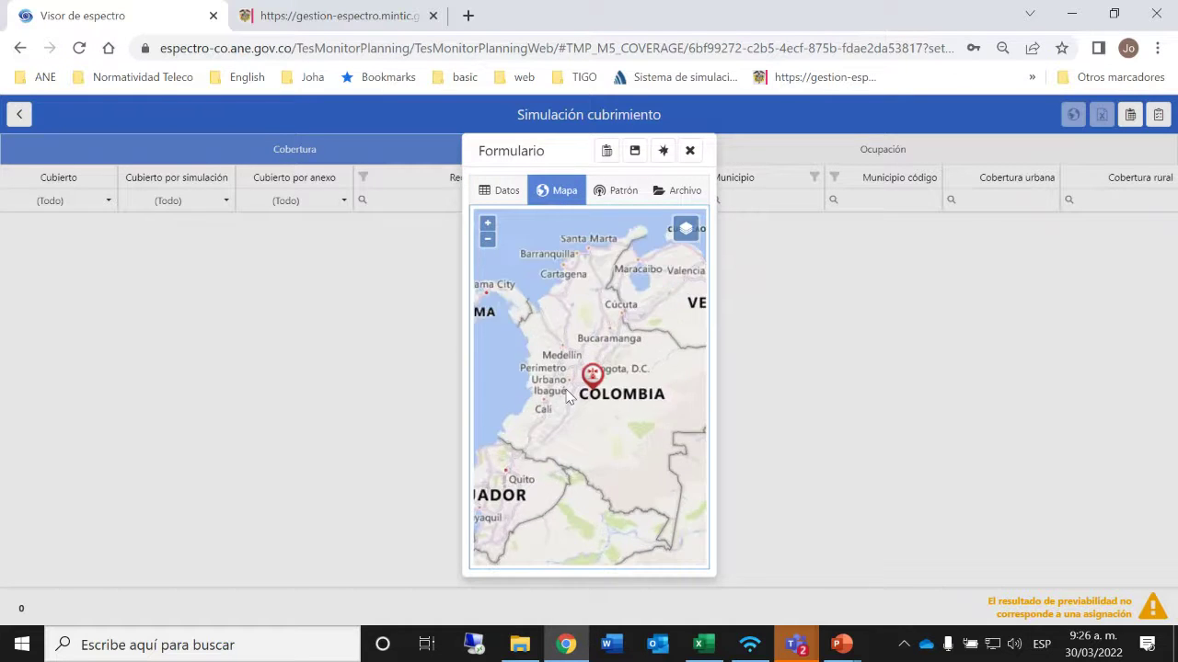
{"action": "scroll", "coordinate": [568, 396], "scroll_direction": "up", "scroll_amount": 3}
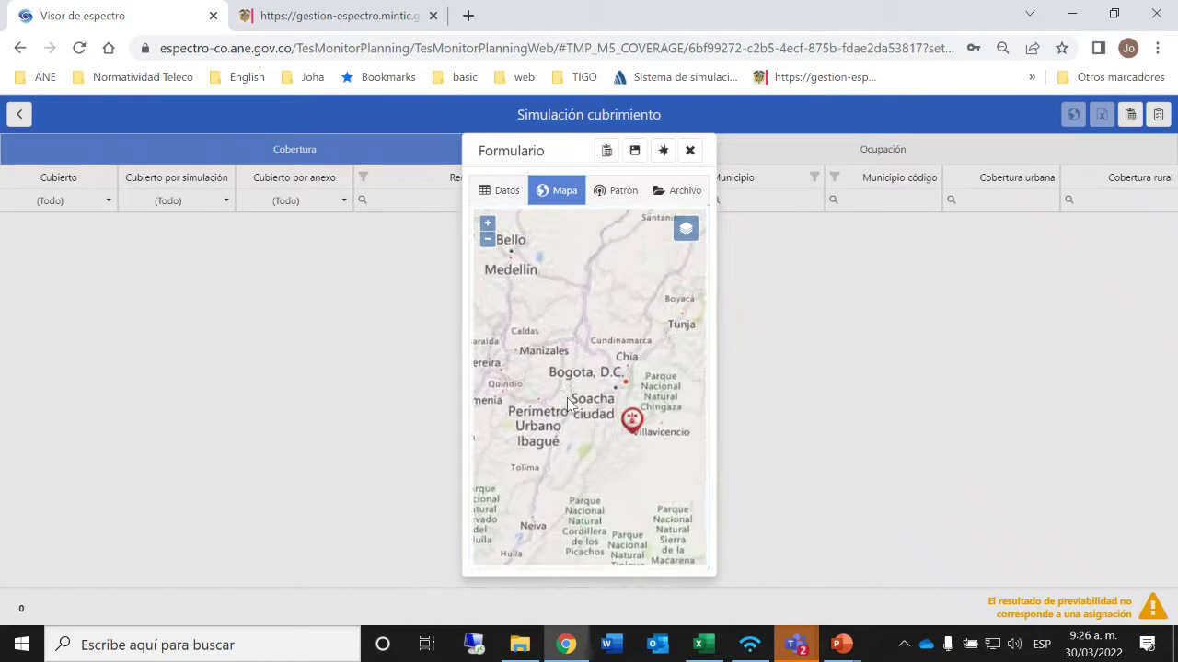
{"action": "left_click", "coordinate": [573, 281]}
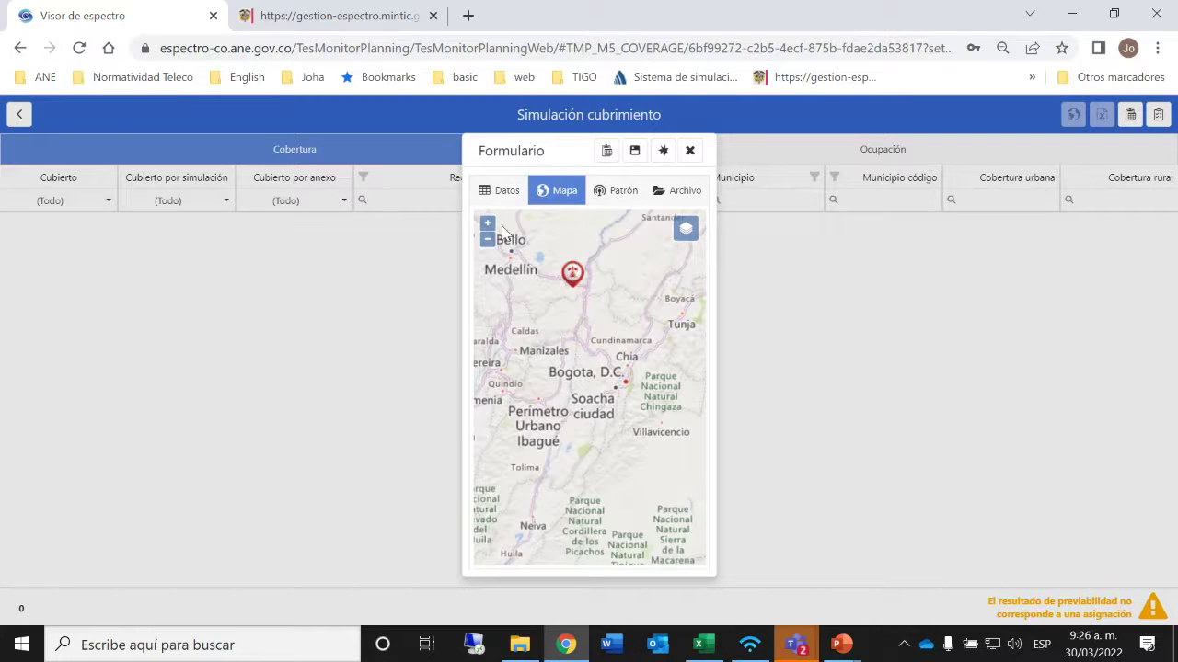
{"action": "left_click_drag", "start_coordinate": [571, 274], "coordinate": [548, 301]}
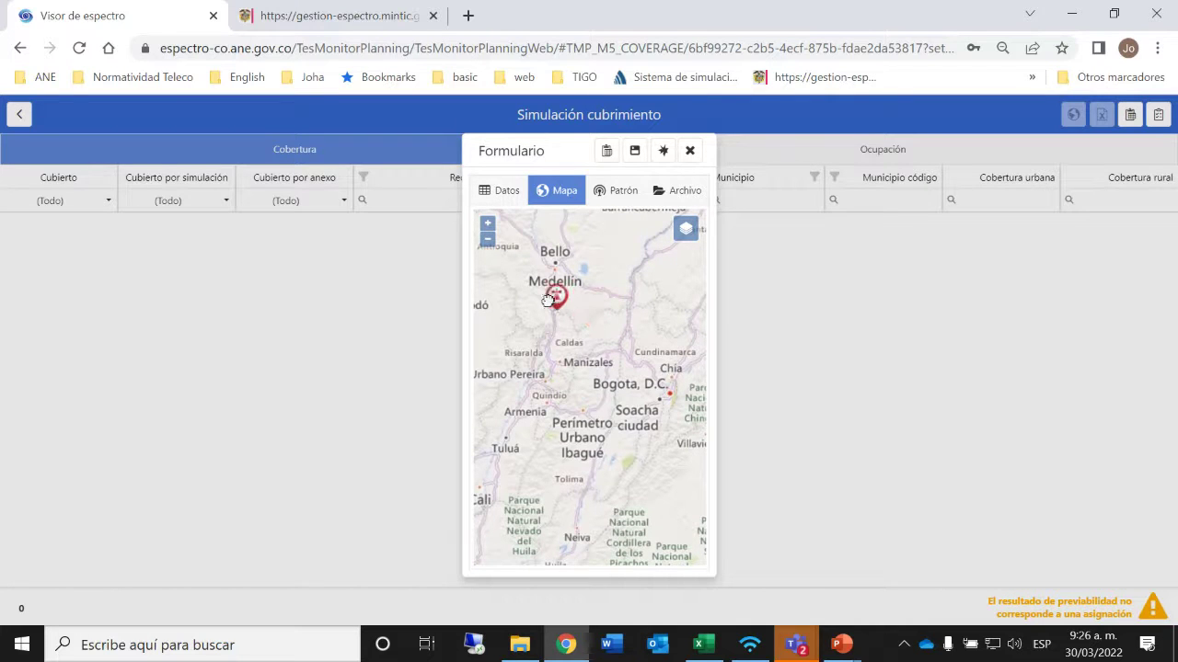
{"action": "left_click", "coordinate": [506, 191]}
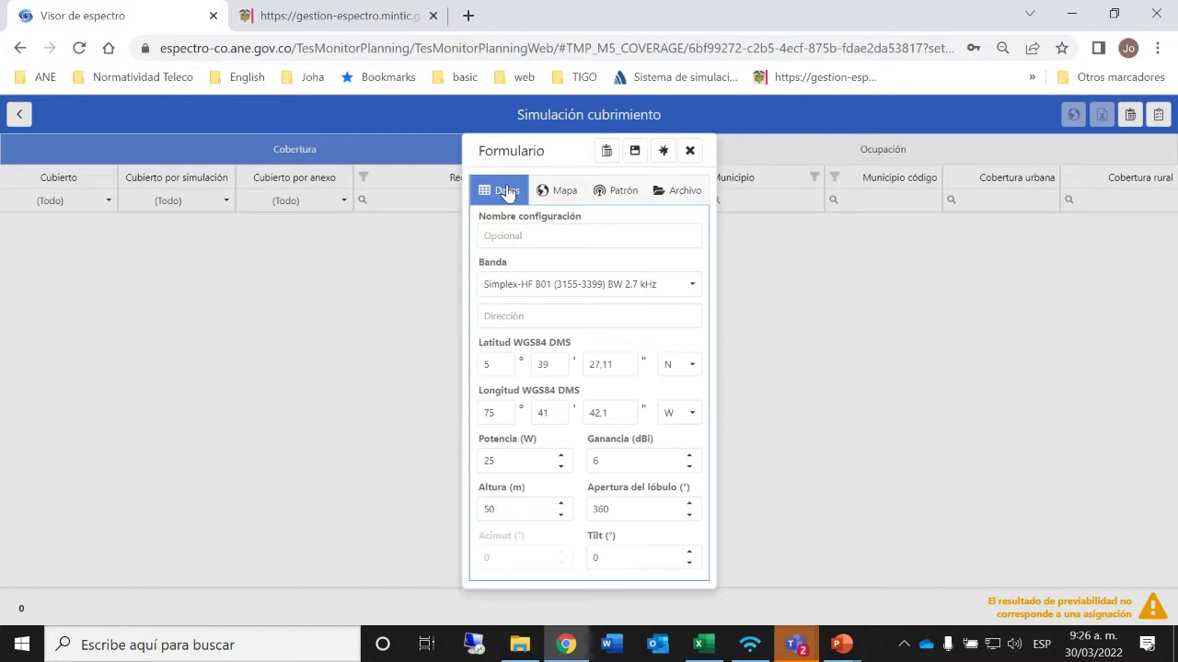
Step: Set the band to Duplex-UHF Tabla 13 Banda C BW 12.5 kHz and enter "cerro en antioquia" as the Dirección
{"action": "left_click", "coordinate": [543, 287]}
{"action": "scroll", "coordinate": [585, 425], "scroll_direction": "down", "scroll_amount": 4}
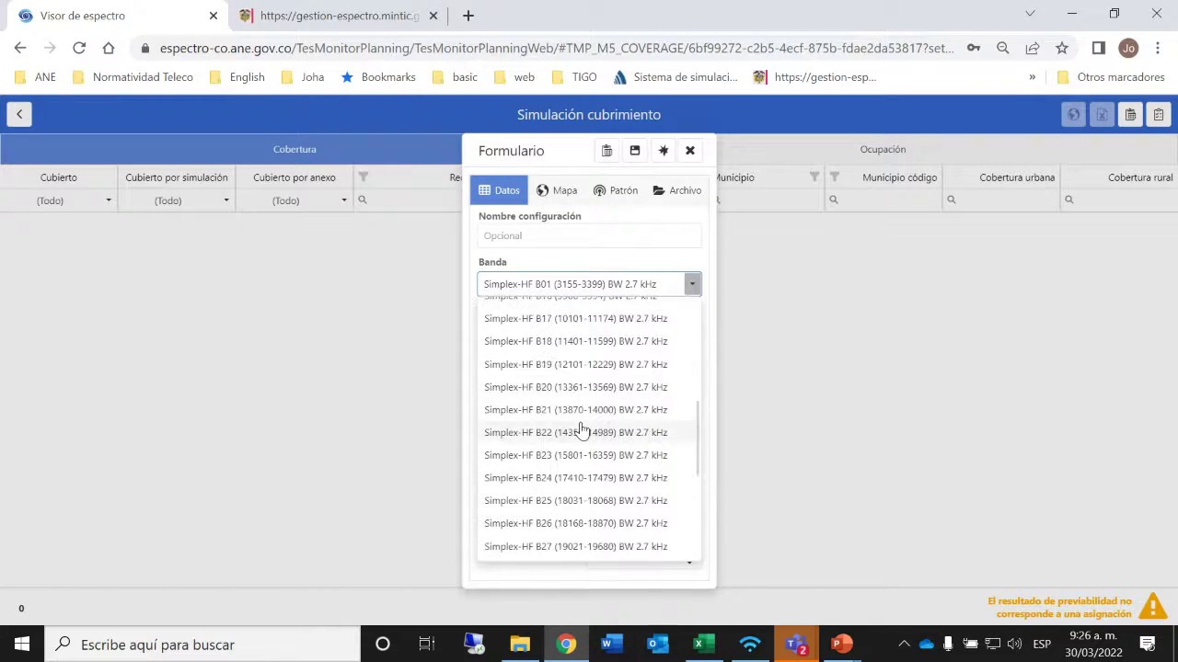
{"action": "scroll", "coordinate": [582, 428], "scroll_direction": "down", "scroll_amount": 8}
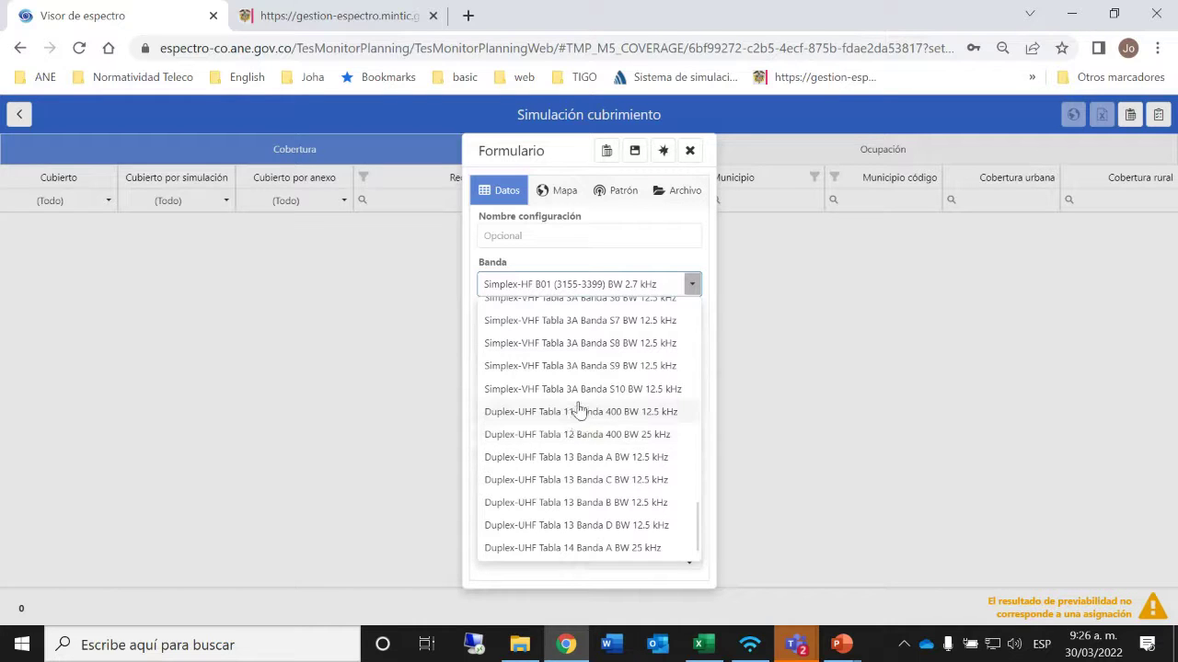
{"action": "left_click", "coordinate": [560, 480]}
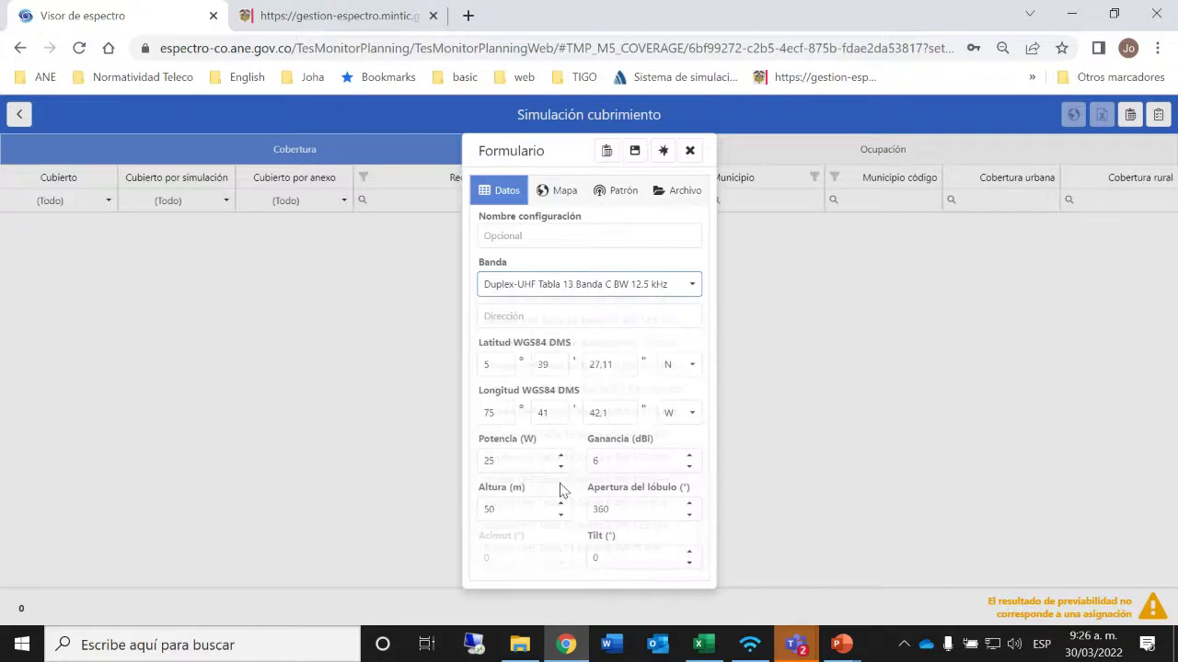
{"action": "left_click", "coordinate": [524, 318]}
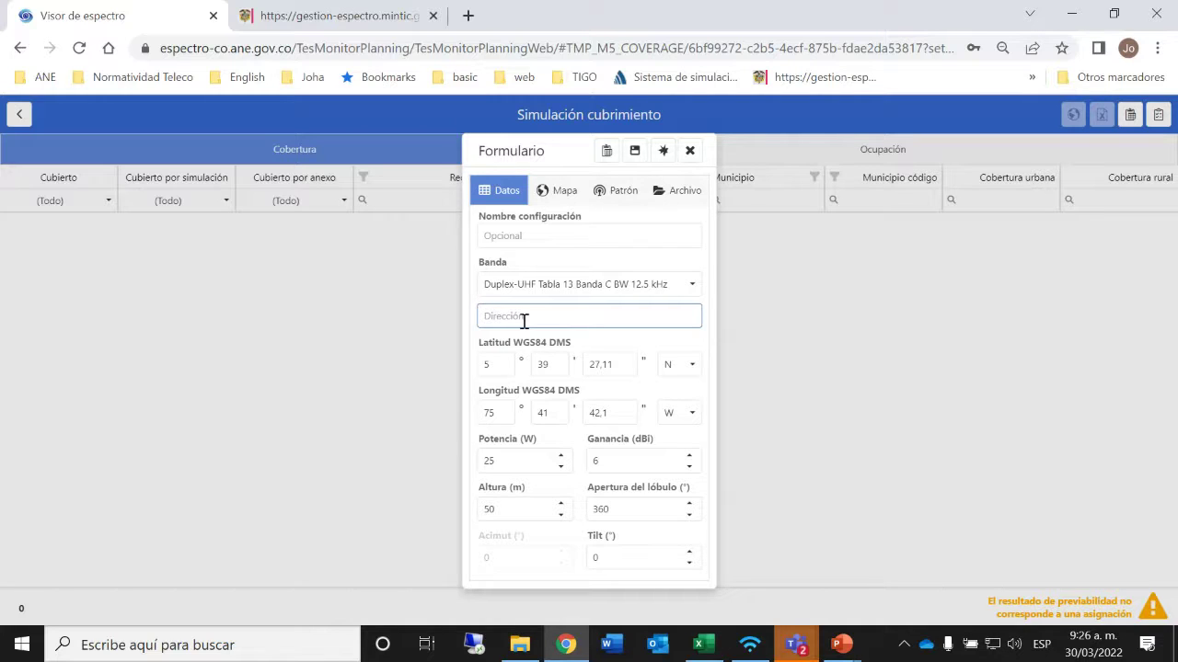
{"action": "type", "text": "cerro en antioqw"}
{"action": "type", "text": "ia"}
Step: Set the station's Potencia to 30 W and its Ganancia to 9 dBi
{"action": "left_click", "coordinate": [500, 459]}
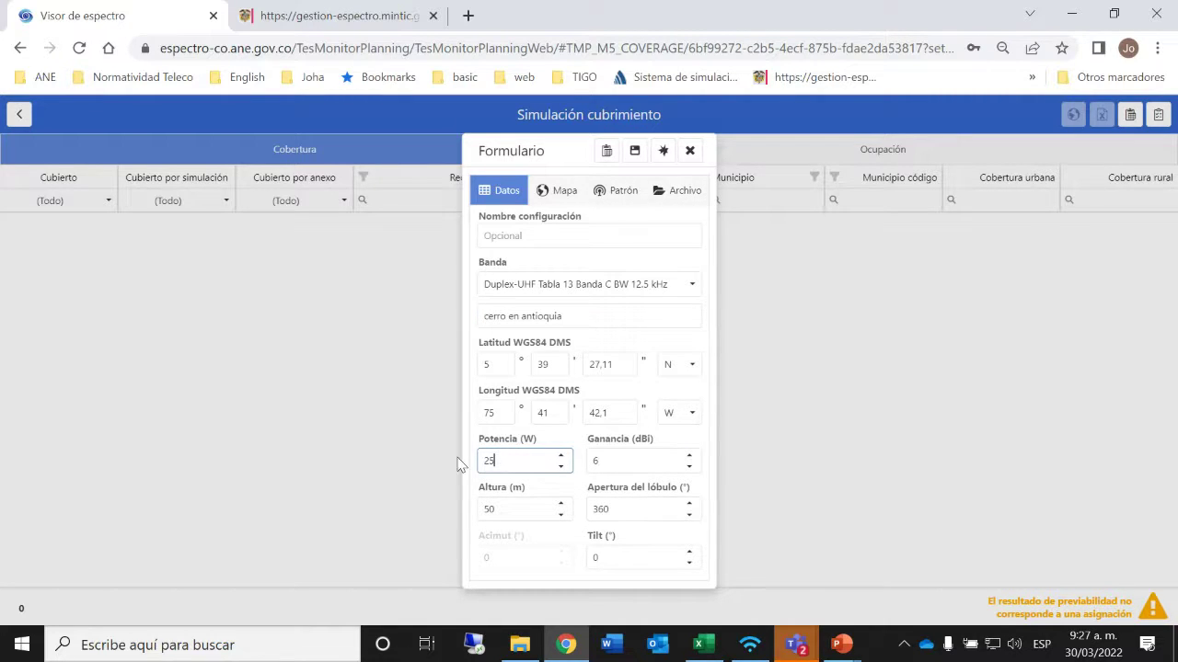
{"action": "double_click", "coordinate": [479, 457]}
{"action": "type", "text": "30"}
{"action": "left_click", "coordinate": [604, 463]}
{"action": "left_click_drag", "start_coordinate": [604, 463], "coordinate": [594, 462]}
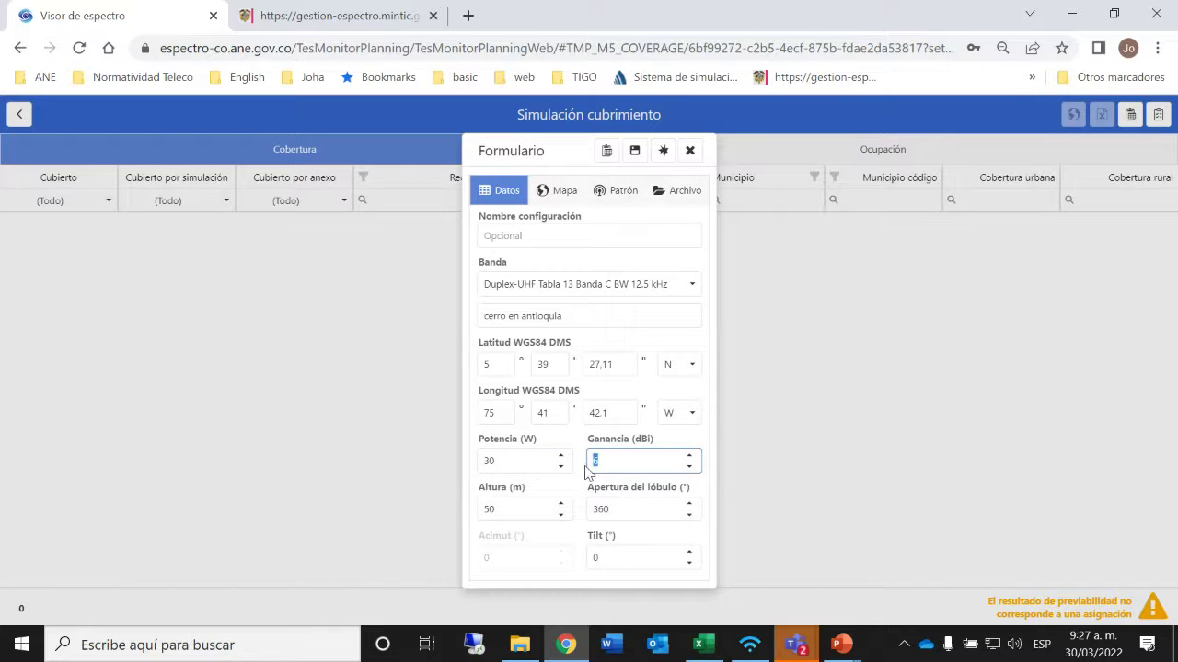
{"action": "type", "text": "9"}
Step: Set the station's Altura to 45 m and its Apertura del lóbulo to 90°
{"action": "left_click", "coordinate": [523, 516]}
{"action": "left_click_drag", "start_coordinate": [523, 516], "coordinate": [480, 513]}
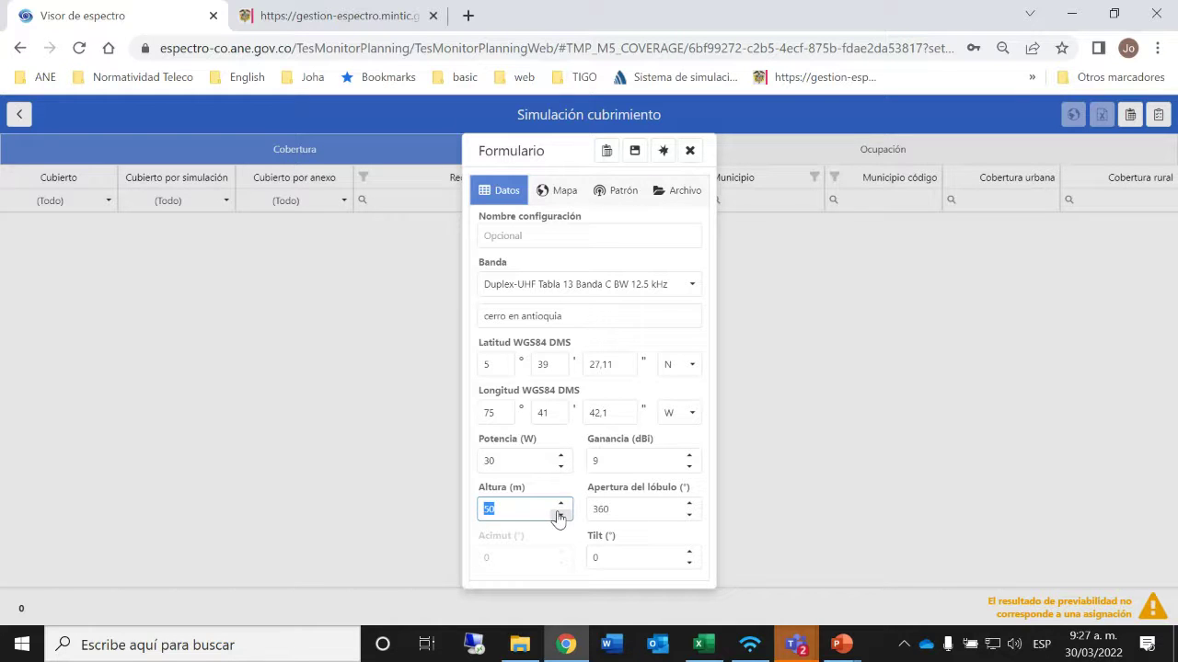
{"action": "type", "text": "45"}
{"action": "left_click", "coordinate": [615, 509]}
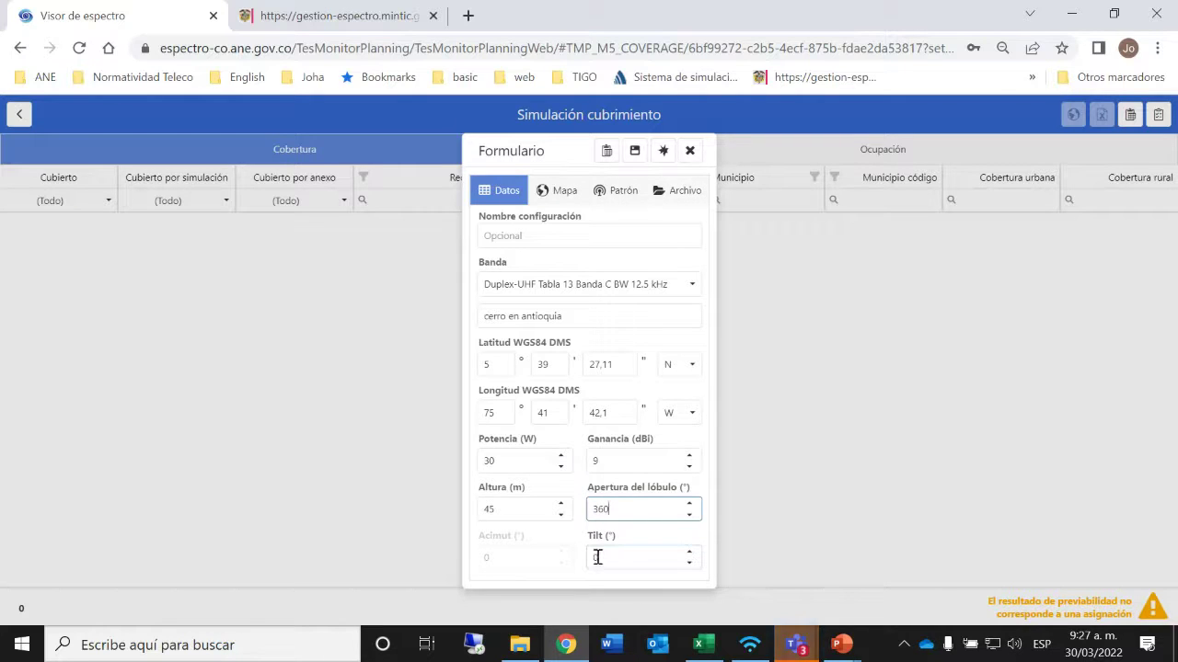
{"action": "key", "text": "Tab"}
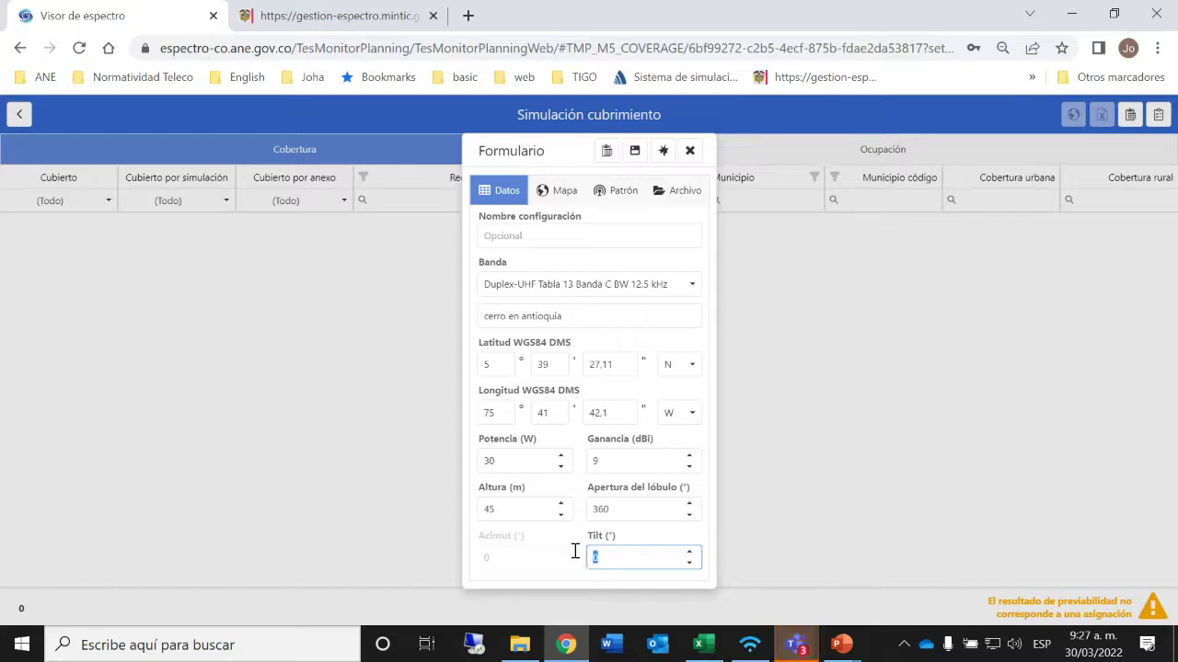
{"action": "double_click", "coordinate": [622, 513]}
{"action": "type", "text": "9"}
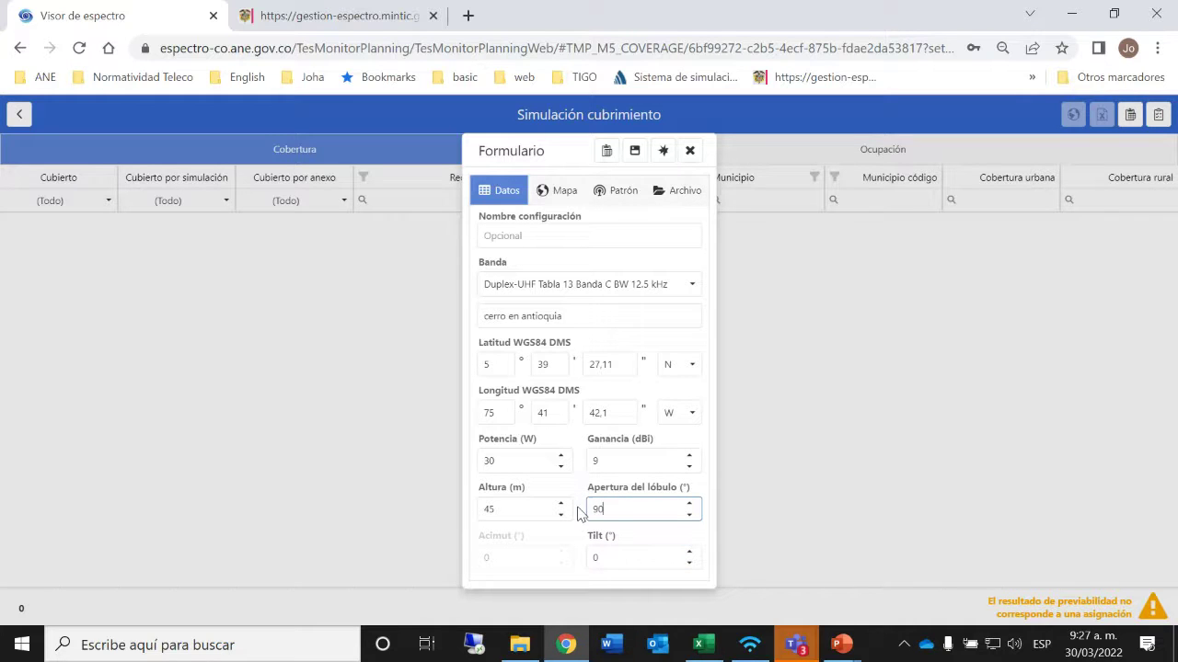
Step: Set the station's Acimut to 90°, inspect its antenna radiation pattern and return to the station data
{"action": "type", "text": "0"}
{"action": "left_click", "coordinate": [598, 558]}
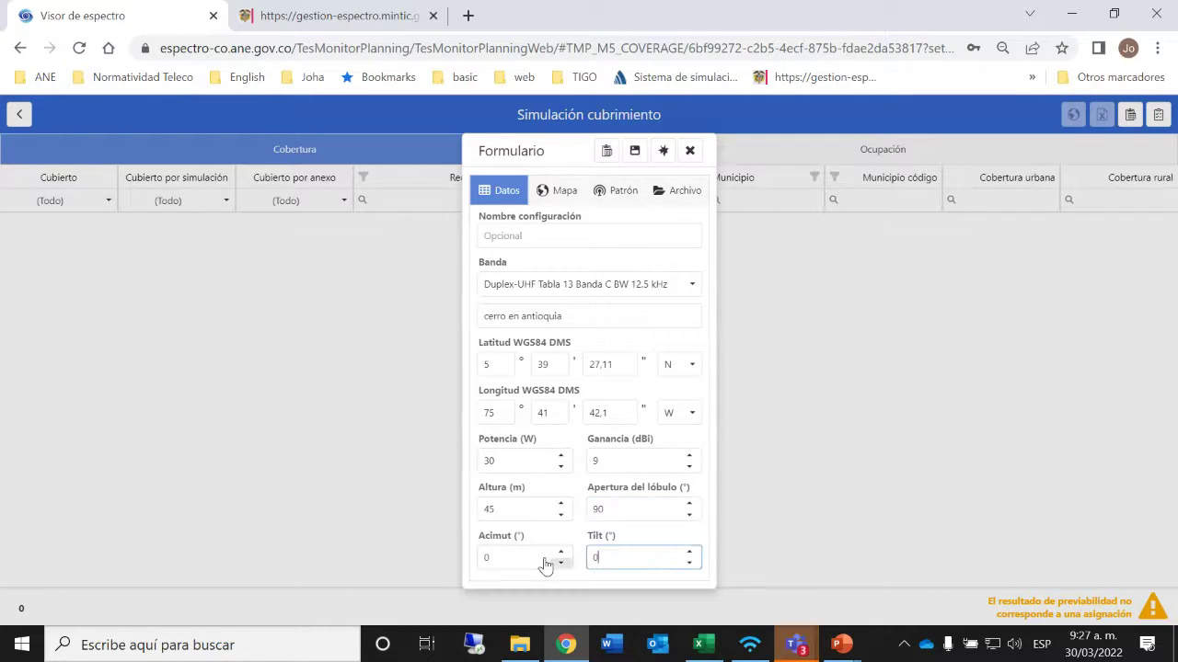
{"action": "left_click_drag", "start_coordinate": [545, 565], "coordinate": [467, 565]}
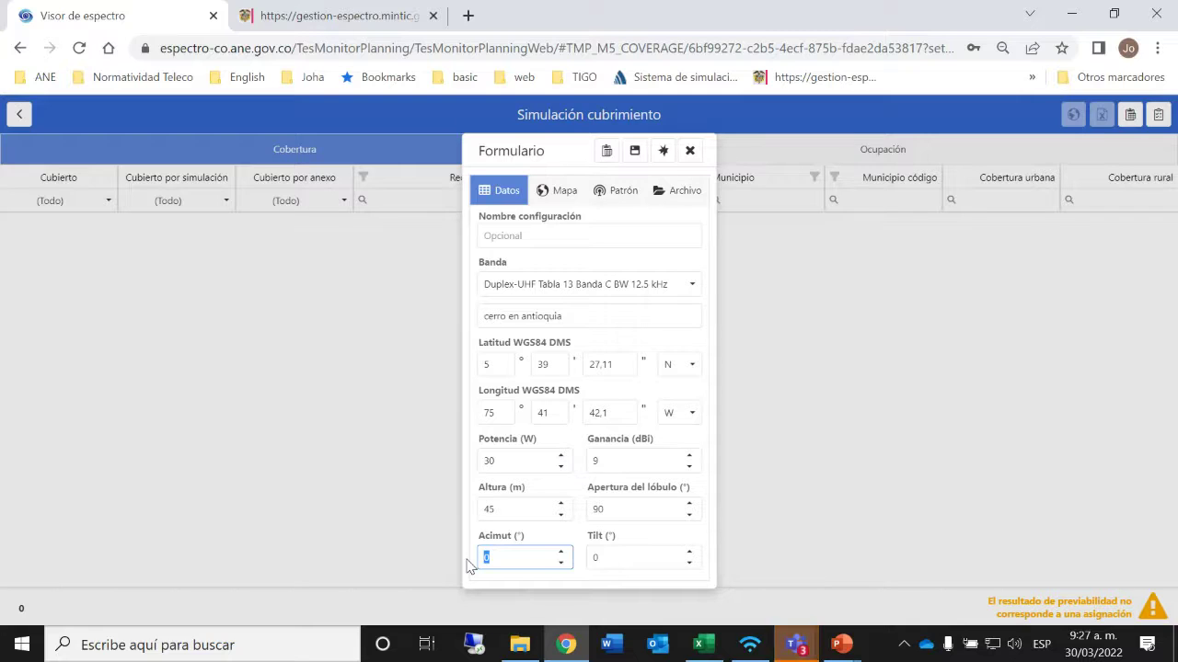
{"action": "type", "text": "90"}
{"action": "left_click", "coordinate": [615, 195]}
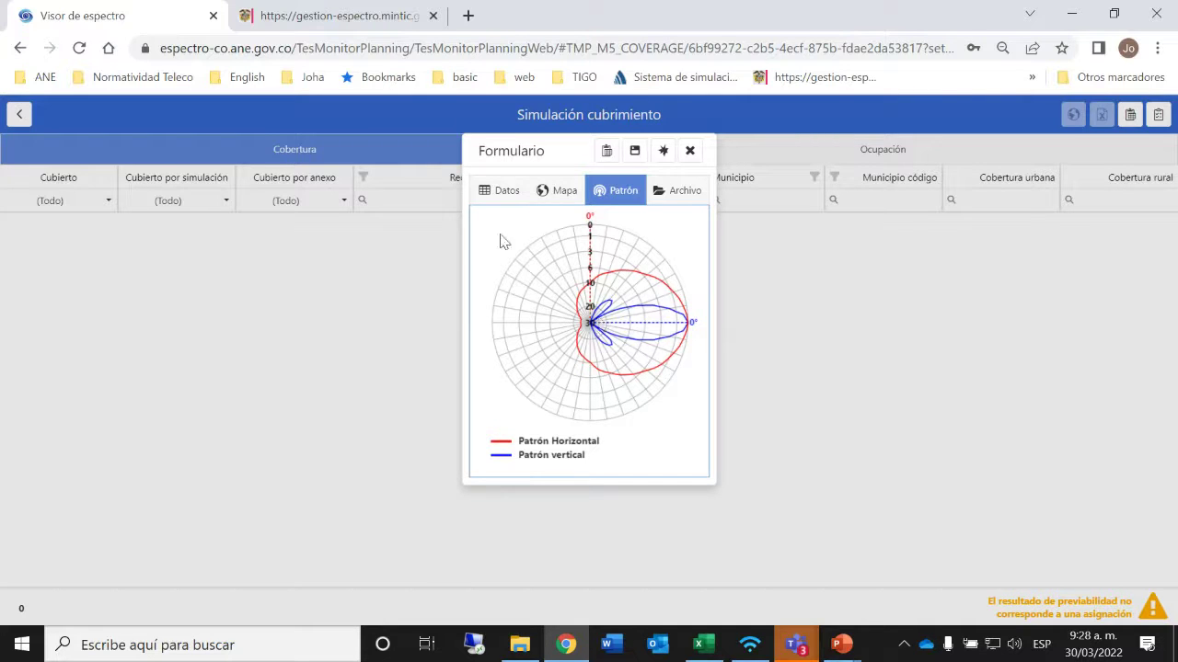
{"action": "left_click", "coordinate": [496, 195]}
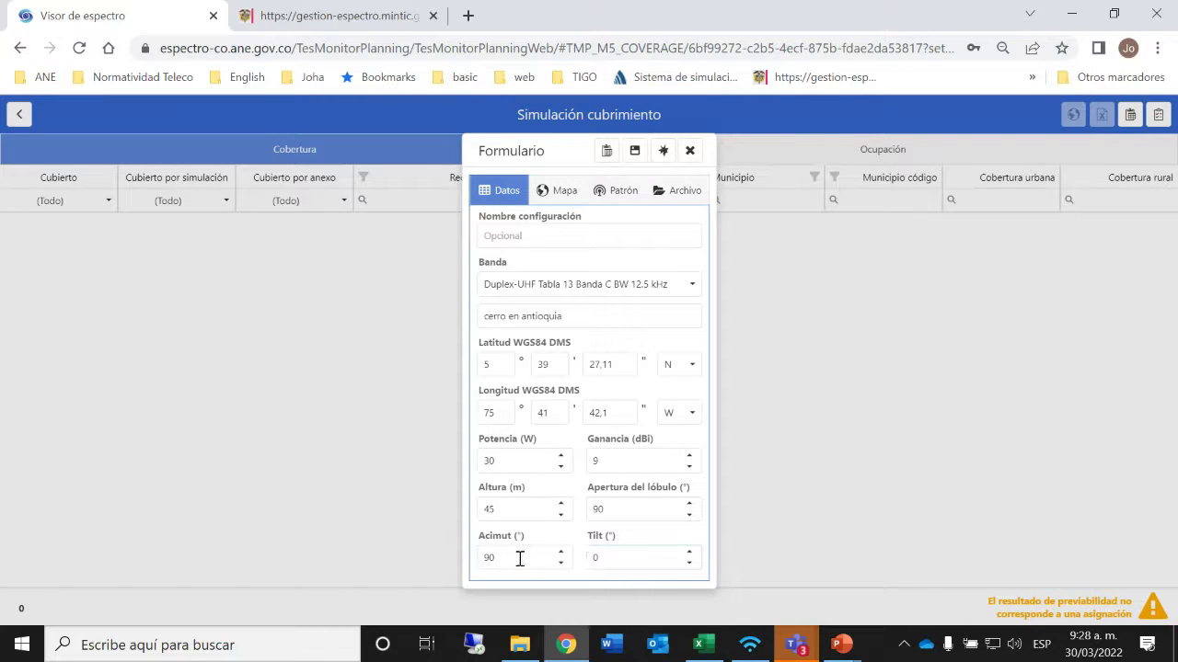
Step: Set the station's Apertura del lóbulo to 360°, inspect the antenna pattern and return to the data
{"action": "left_click_drag", "start_coordinate": [520, 559], "coordinate": [480, 563]}
{"action": "left_click_drag", "start_coordinate": [628, 508], "coordinate": [585, 511]}
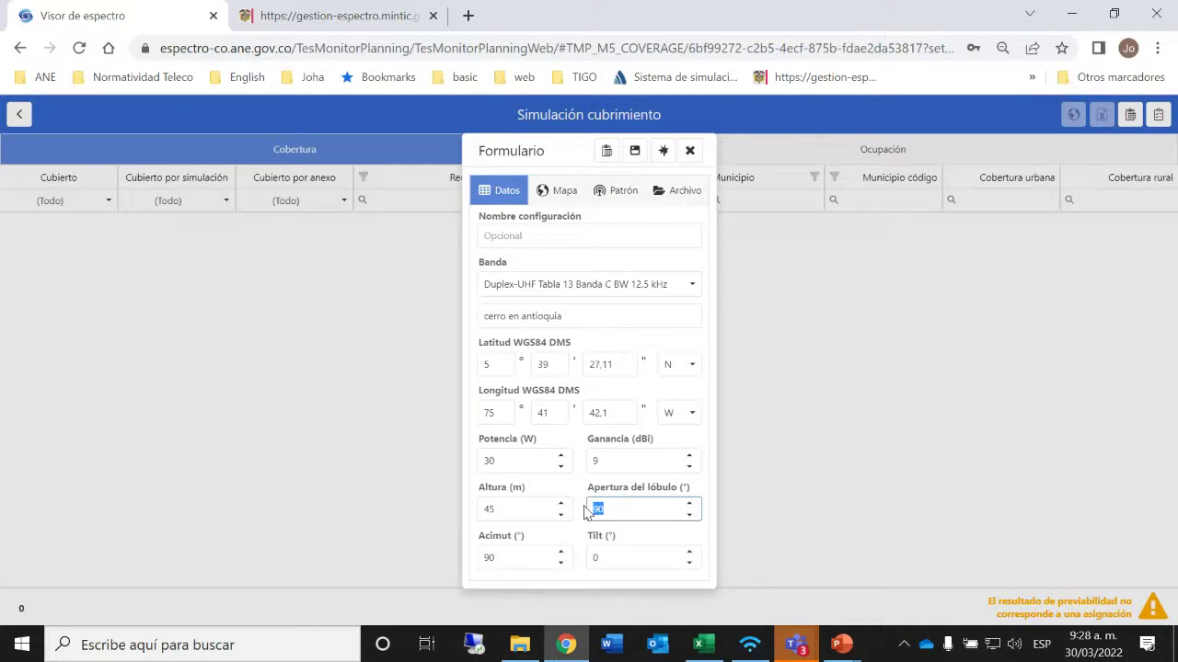
{"action": "type", "text": "360"}
{"action": "left_click", "coordinate": [625, 557]}
{"action": "left_click", "coordinate": [615, 191]}
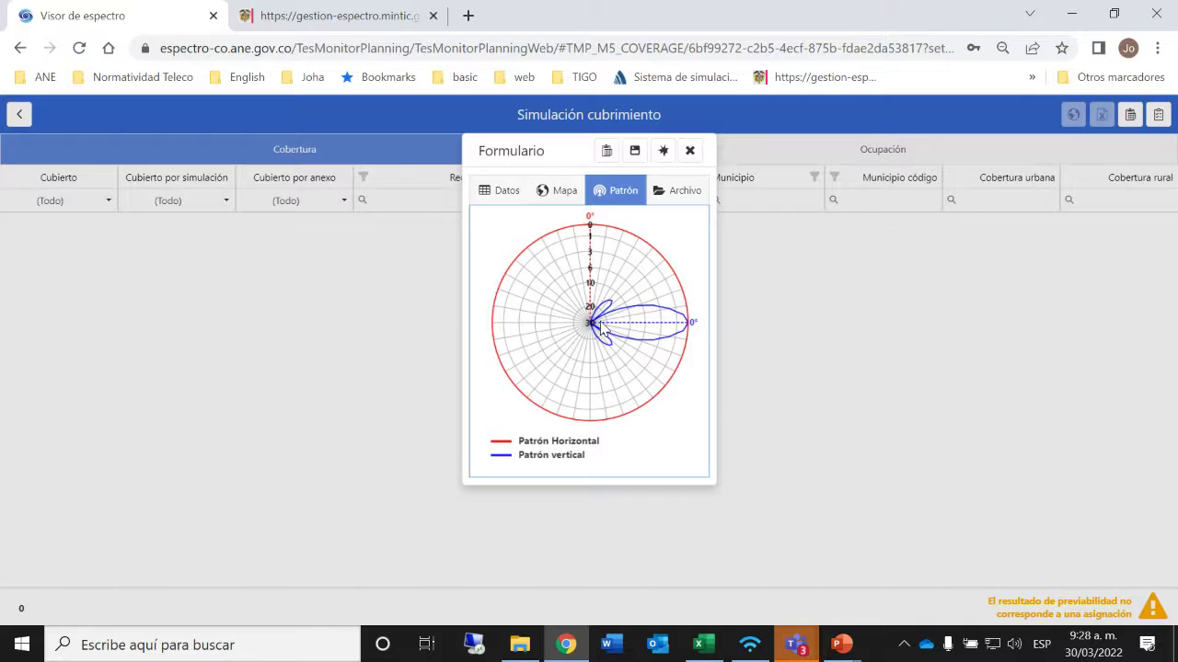
{"action": "left_click", "coordinate": [508, 198]}
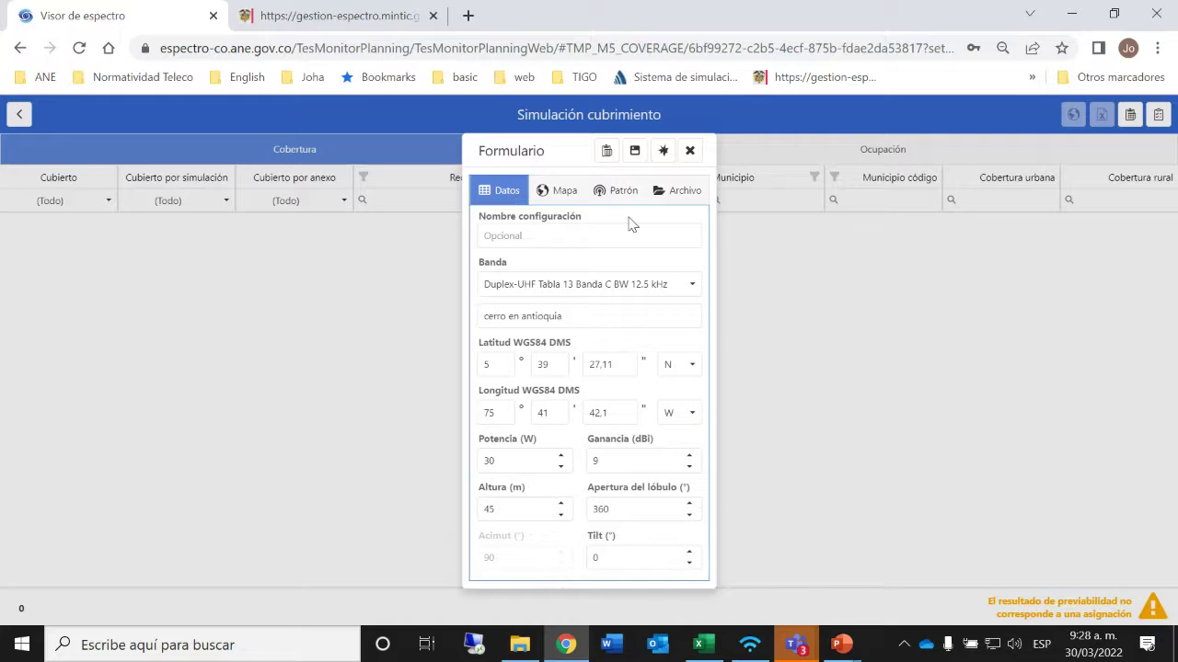
Step: Name the station configuration "Estación A_Omni" and save it
{"action": "left_click", "coordinate": [541, 237]}
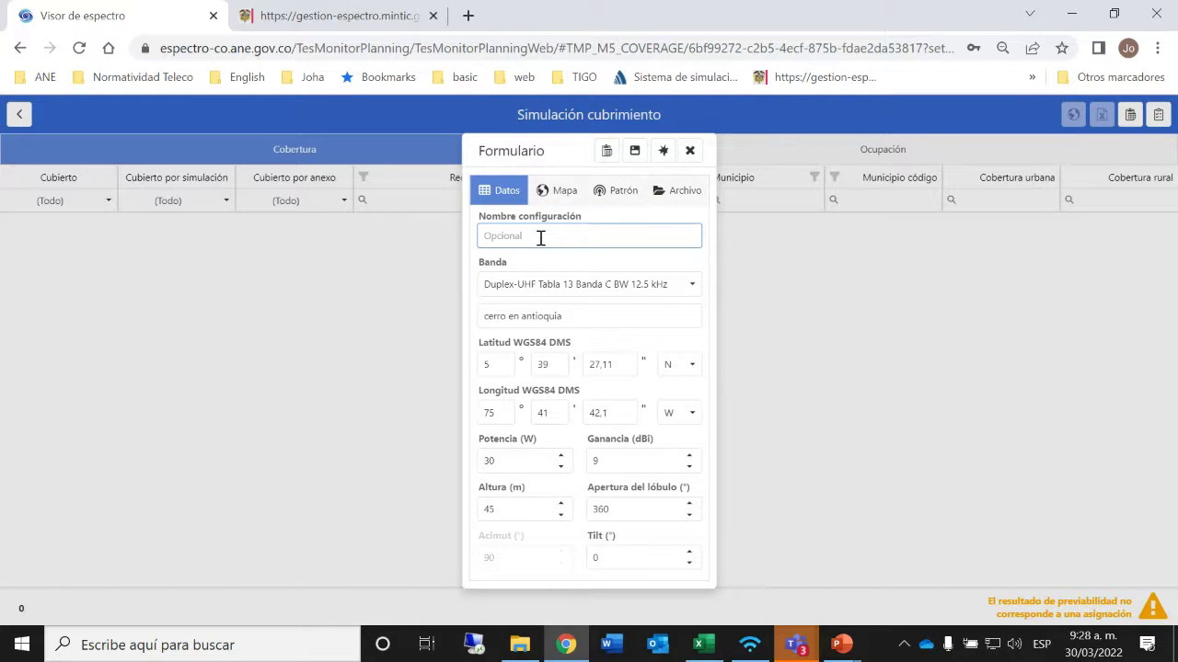
{"action": "type", "text": "a"}
{"action": "key", "text": "BackSpace"}
{"action": "type", "text": "Estación A_Omni"}
{"action": "left_click", "coordinate": [635, 151]}
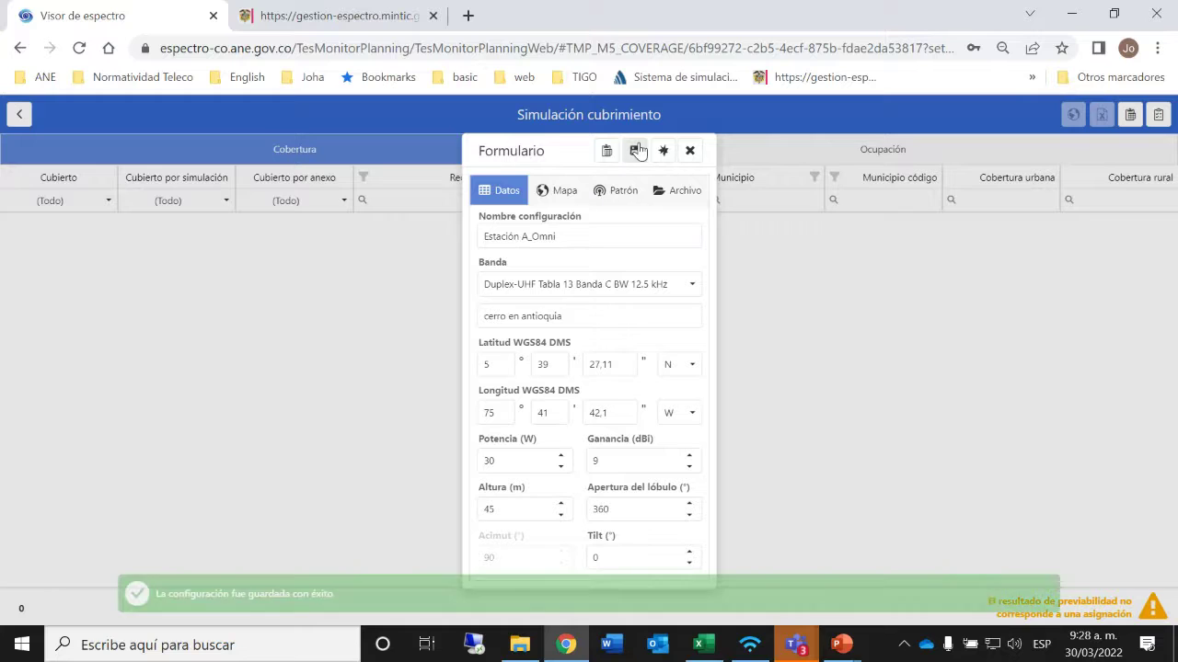
Step: Load the saved configuration RED 1 BASE into the form, then reload Estación A_Omni from the saved configurations
{"action": "left_click", "coordinate": [568, 237]}
{"action": "left_click_drag", "start_coordinate": [567, 236], "coordinate": [479, 239]}
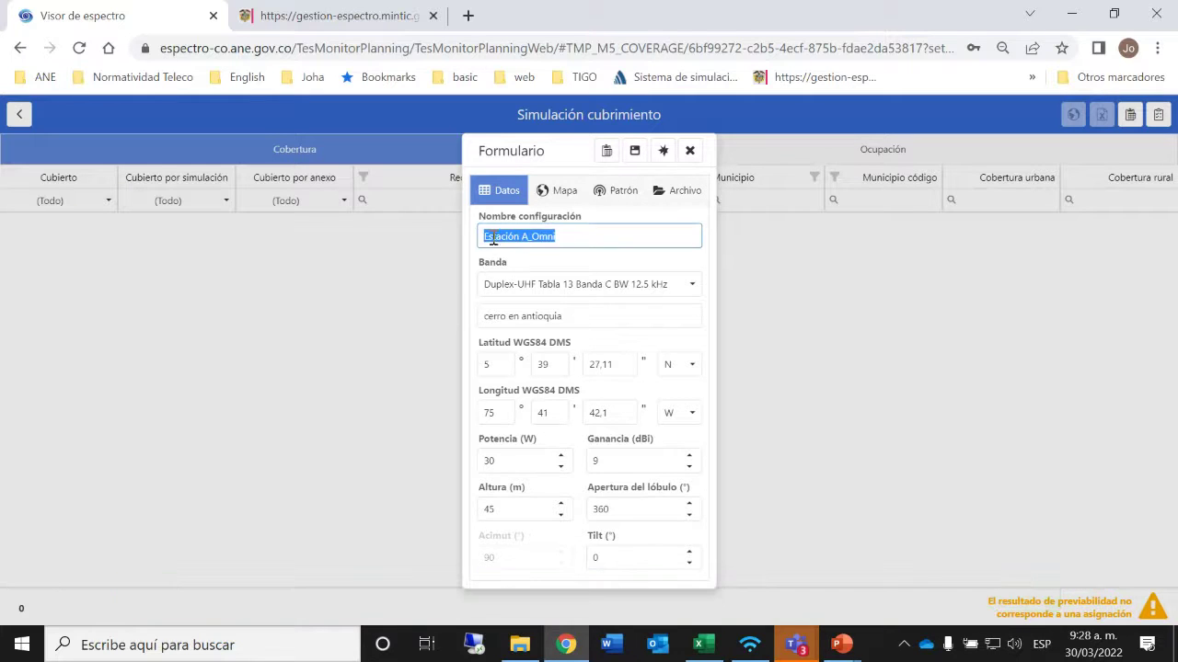
{"action": "left_click", "coordinate": [686, 194]}
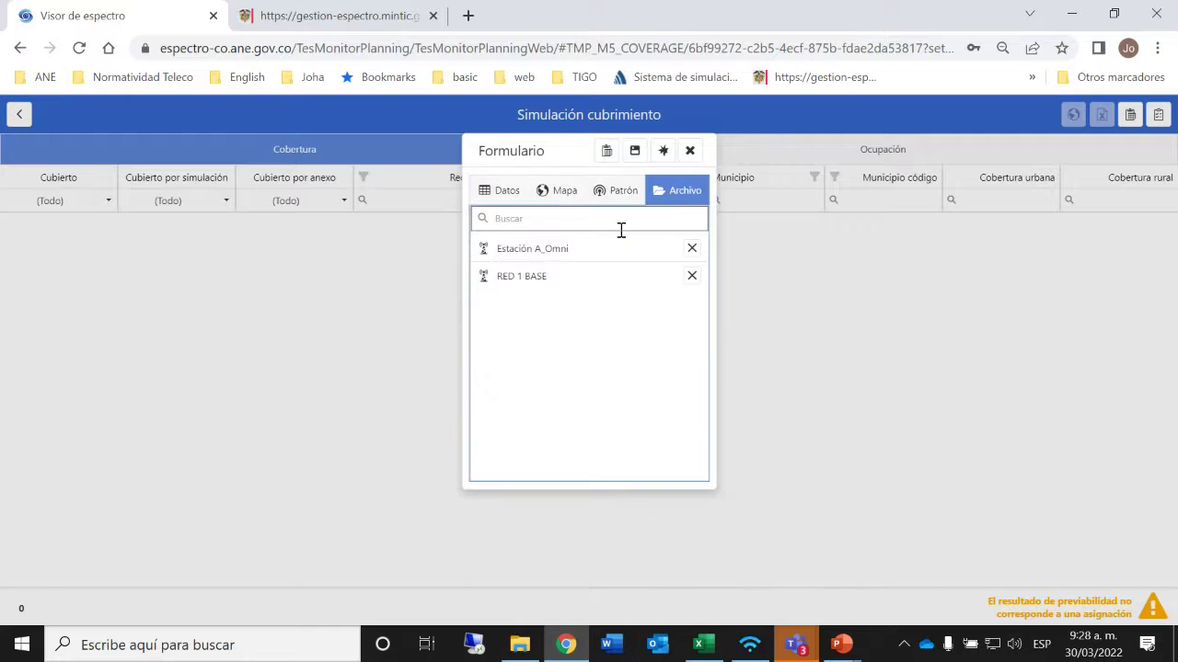
{"action": "double_click", "coordinate": [558, 281]}
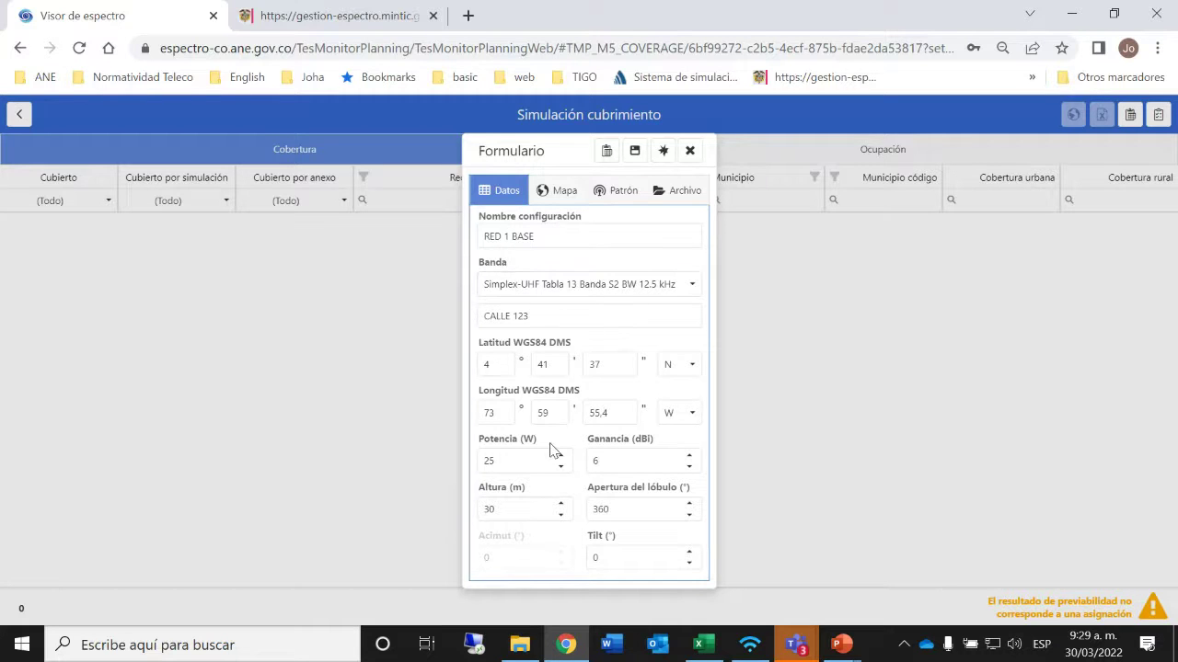
{"action": "left_click", "coordinate": [680, 194]}
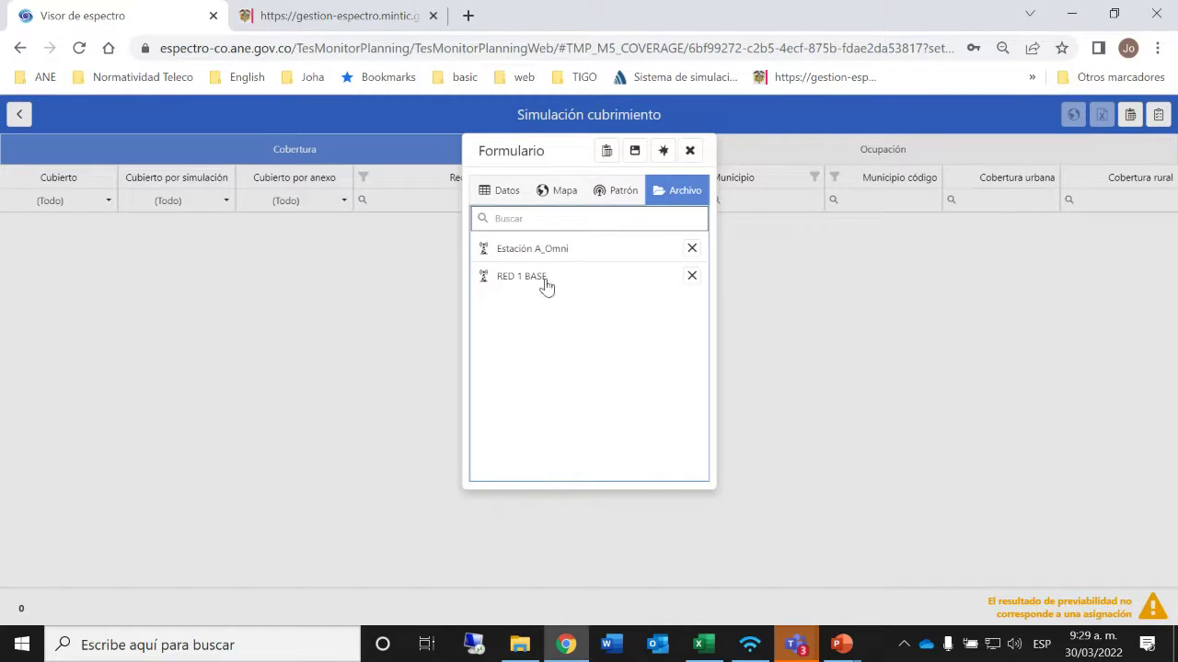
{"action": "double_click", "coordinate": [552, 264]}
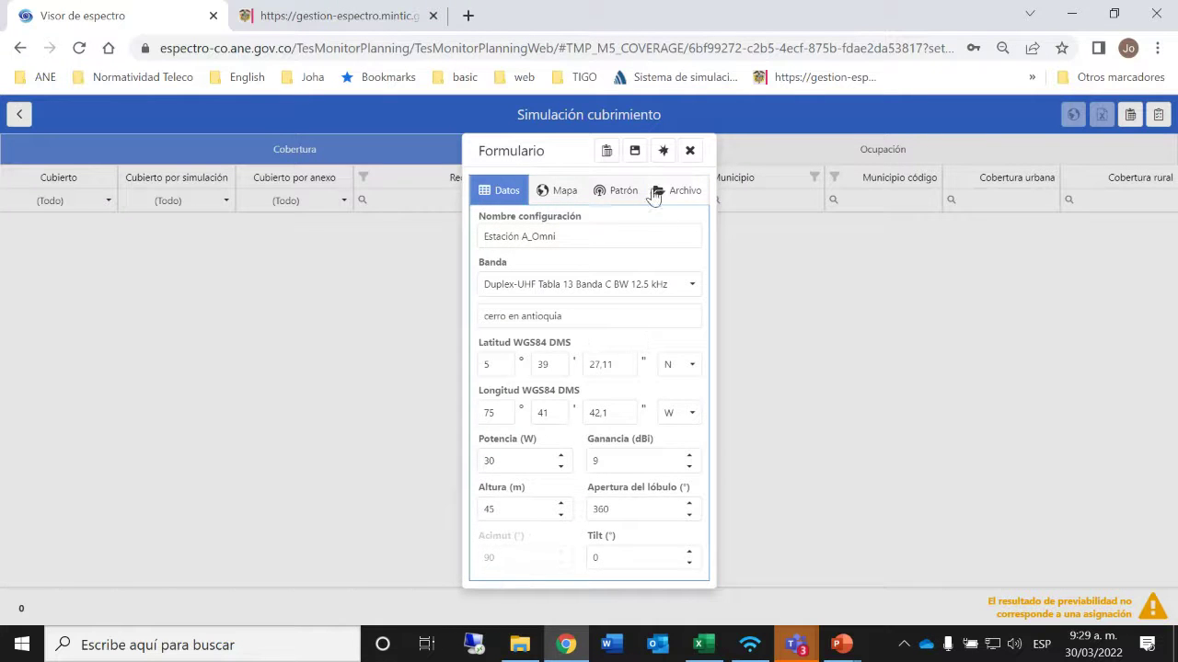
Step: Run the coverage simulation for Estación A_Omni and show its Ocupación results
{"action": "left_click", "coordinate": [662, 153]}
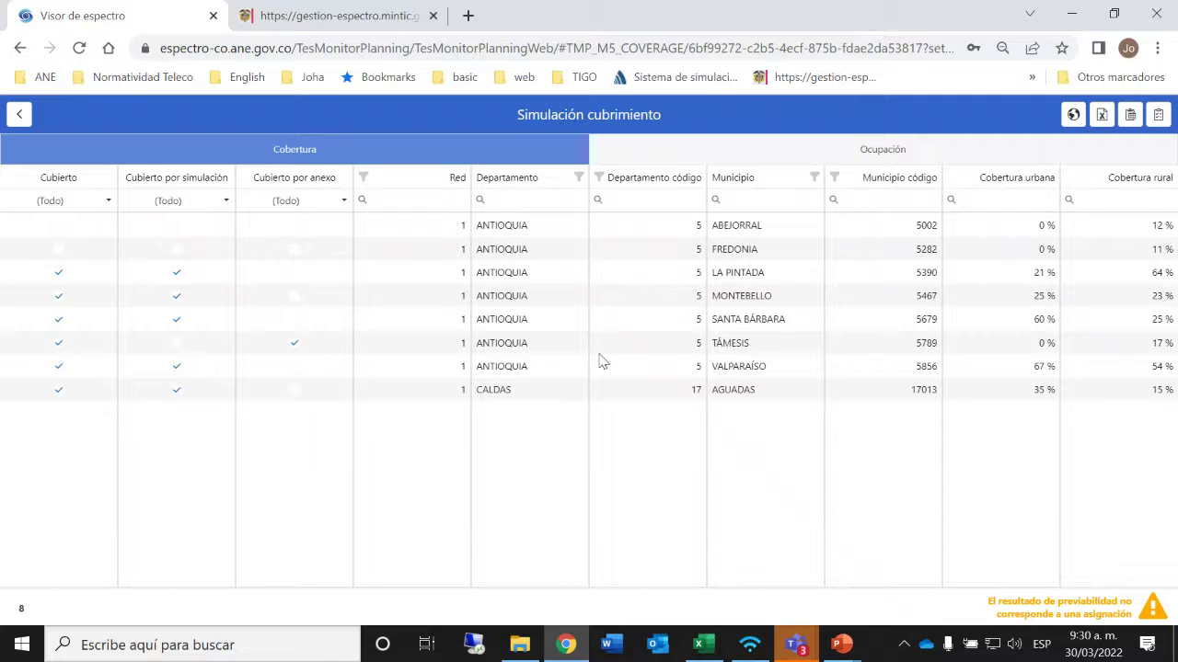
{"action": "left_click", "coordinate": [877, 156]}
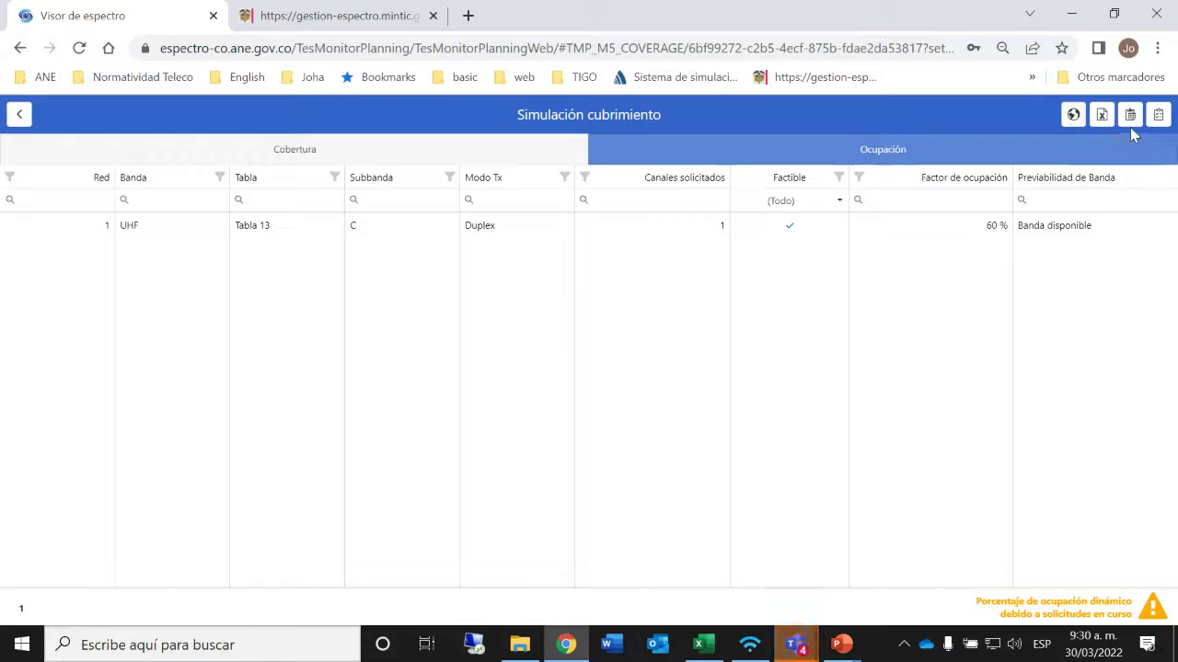
Step: Plot Red 1's simulated coverage on the map, examine the signal levels around Támesis and Valparaíso, and return to the results
{"action": "left_click", "coordinate": [1073, 116]}
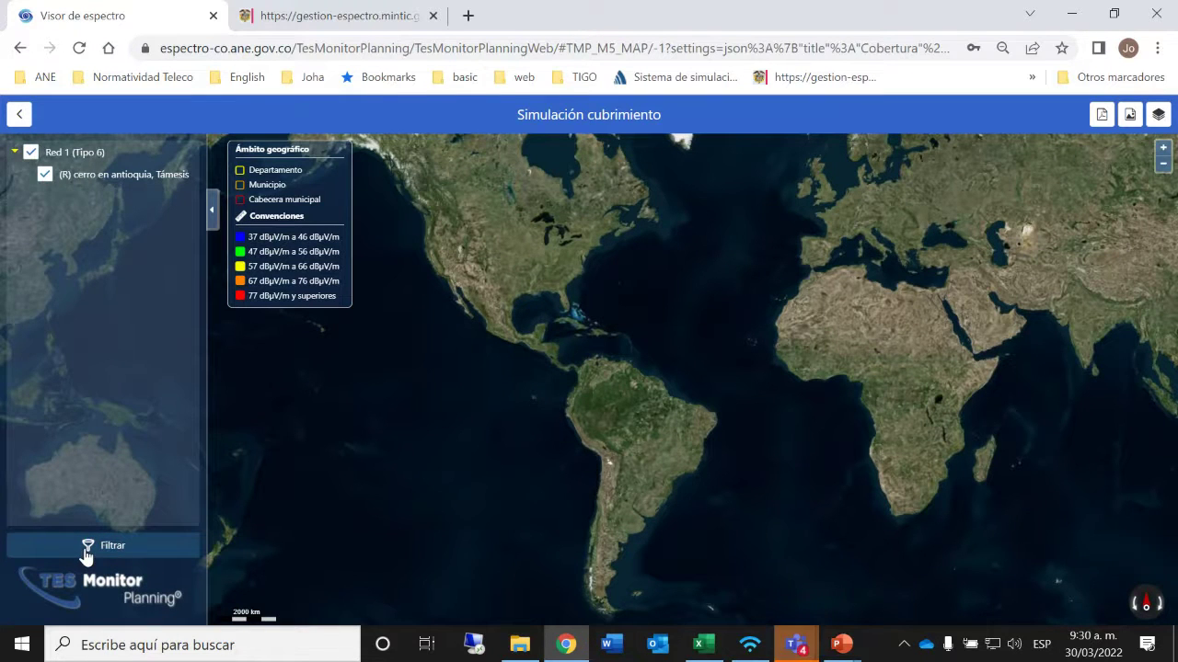
{"action": "left_click", "coordinate": [87, 548]}
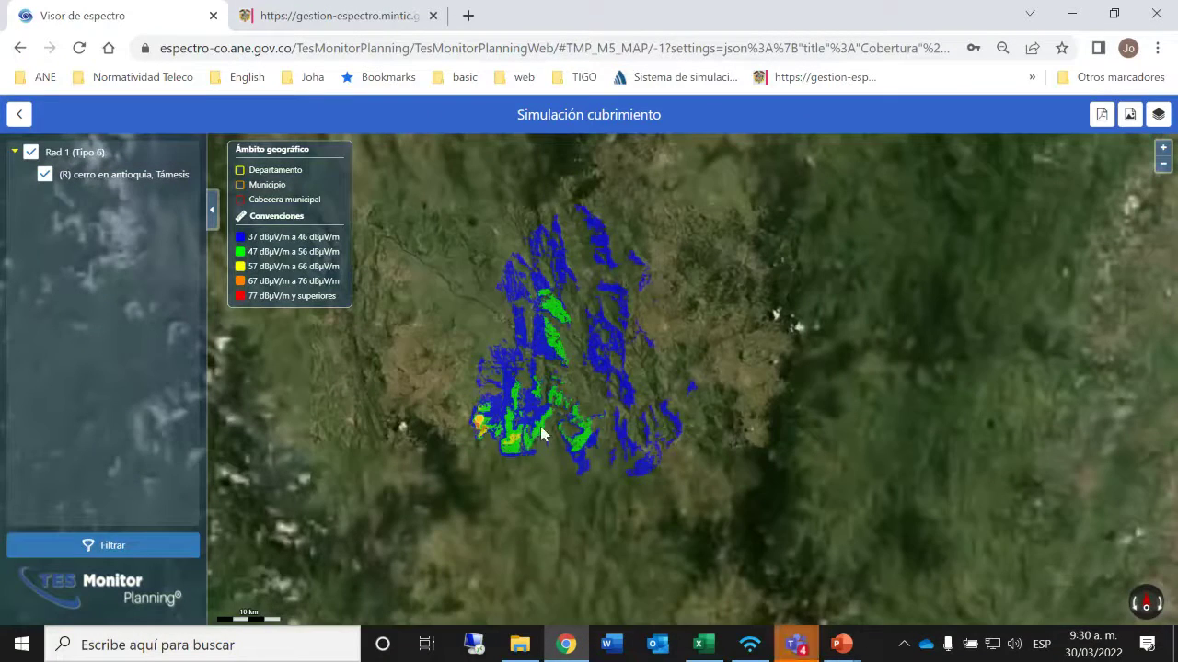
{"action": "left_click", "coordinate": [480, 436]}
{"action": "scroll", "coordinate": [481, 436], "scroll_direction": "up", "scroll_amount": 1}
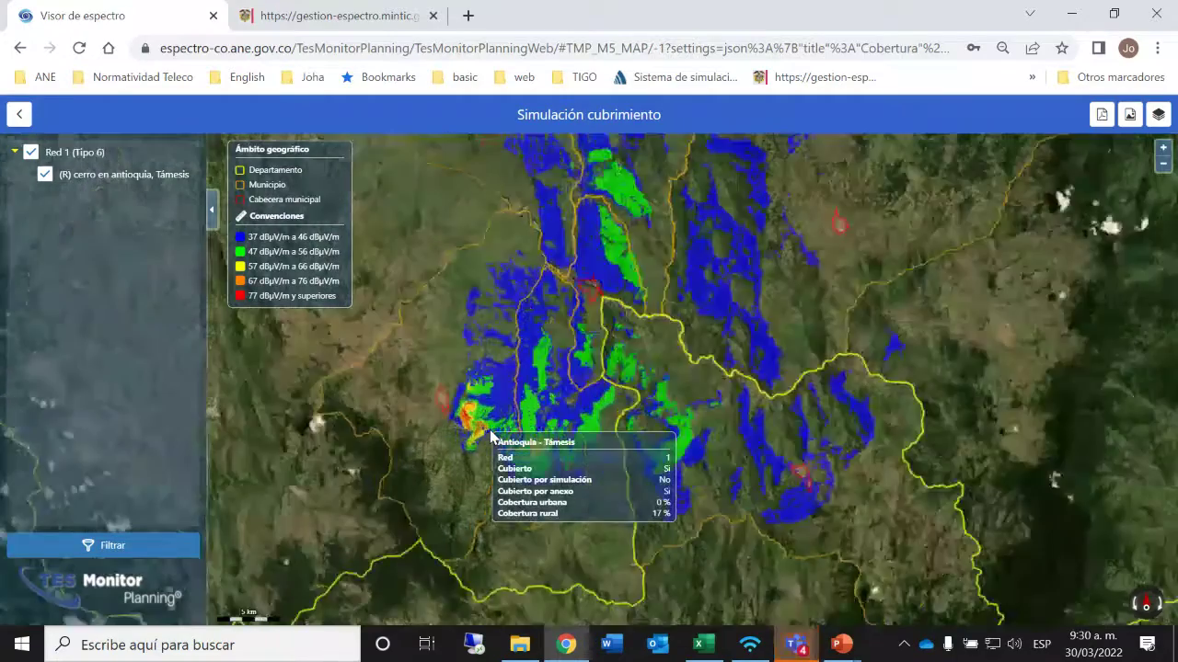
{"action": "scroll", "coordinate": [491, 436], "scroll_direction": "up", "scroll_amount": 1}
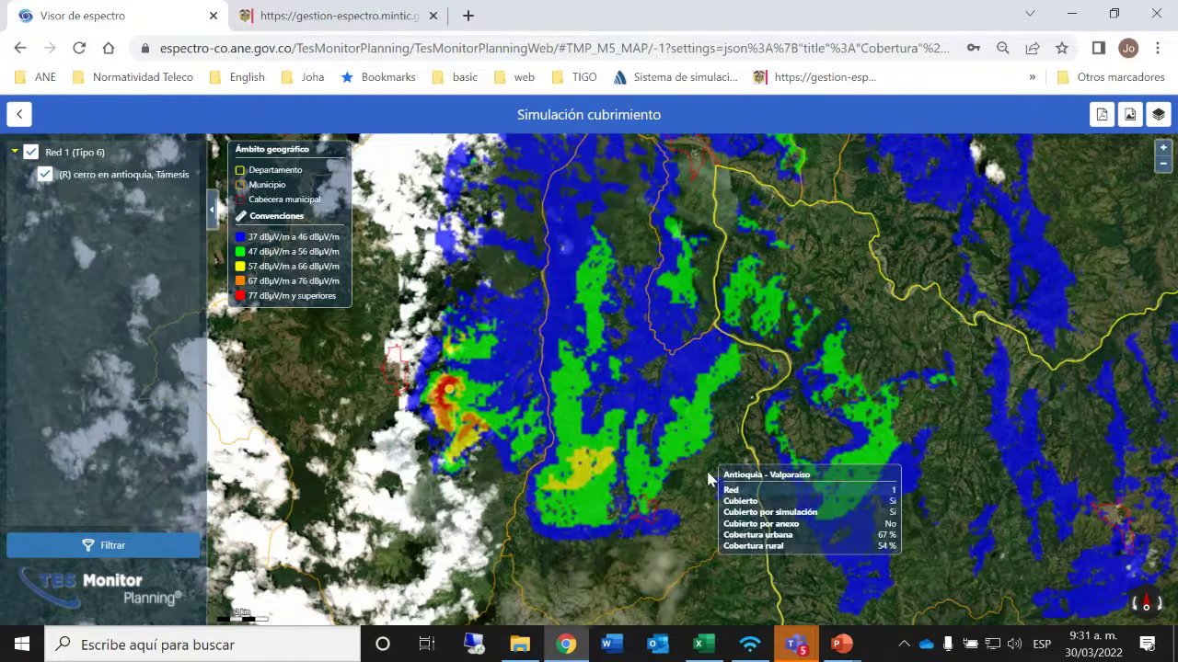
{"action": "scroll", "coordinate": [661, 439], "scroll_direction": "down", "scroll_amount": 2}
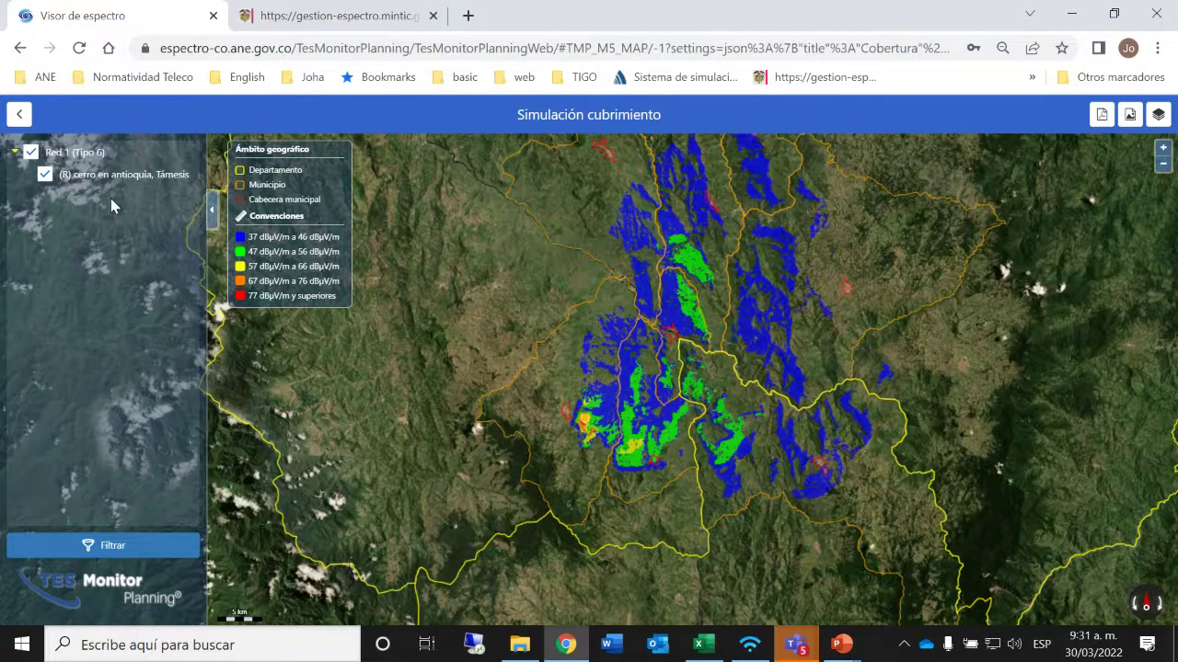
{"action": "left_click", "coordinate": [20, 115]}
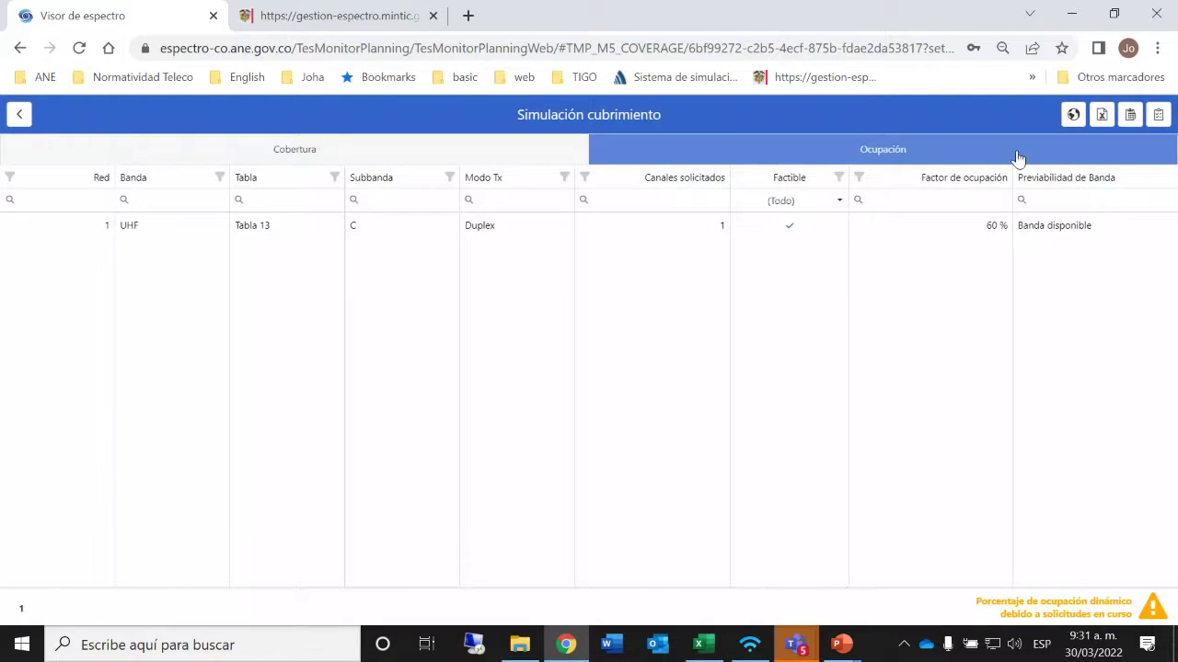
Step: Download the Anexo Excel template into the TestCubrimiento folder as Anexo 1 - Solicitudes CUBRIMIENTO - PUNTO MULTIPUNTO V5.1.xlsx
{"action": "left_click", "coordinate": [1128, 120]}
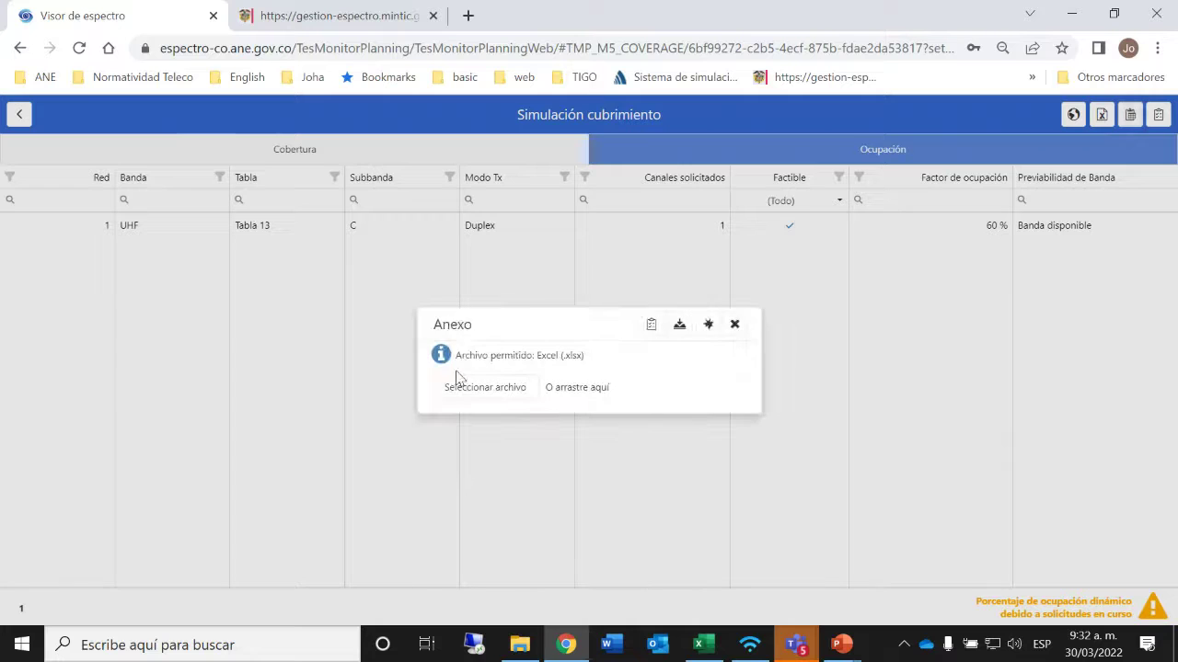
{"action": "left_click", "coordinate": [680, 326]}
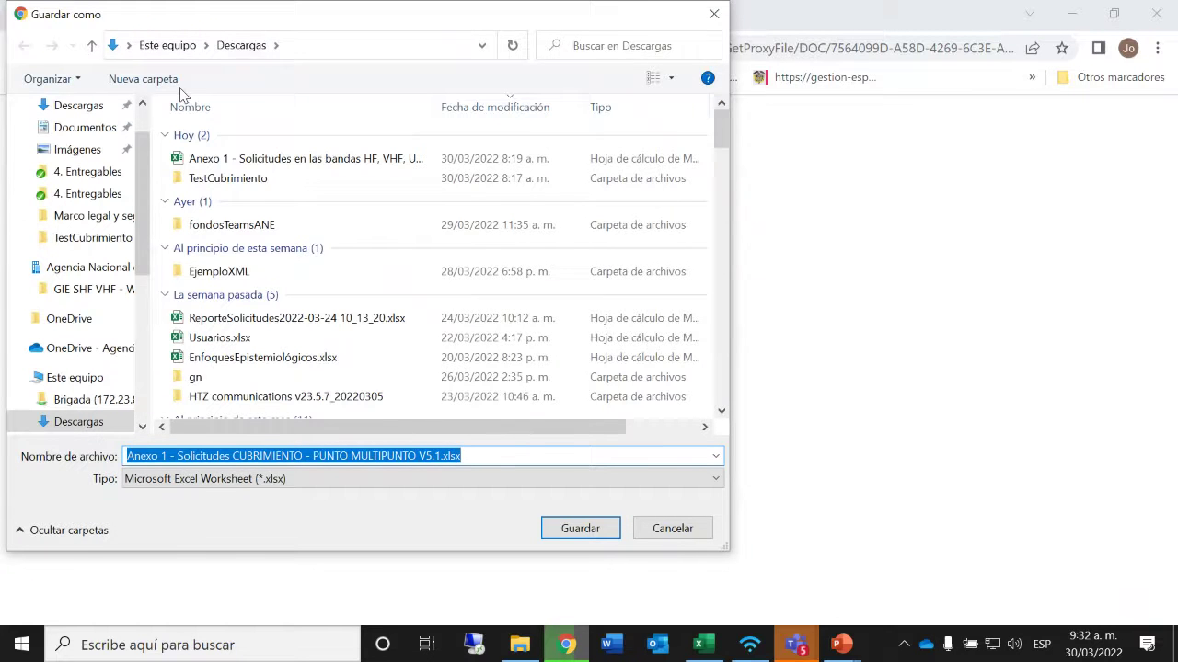
{"action": "double_click", "coordinate": [230, 179]}
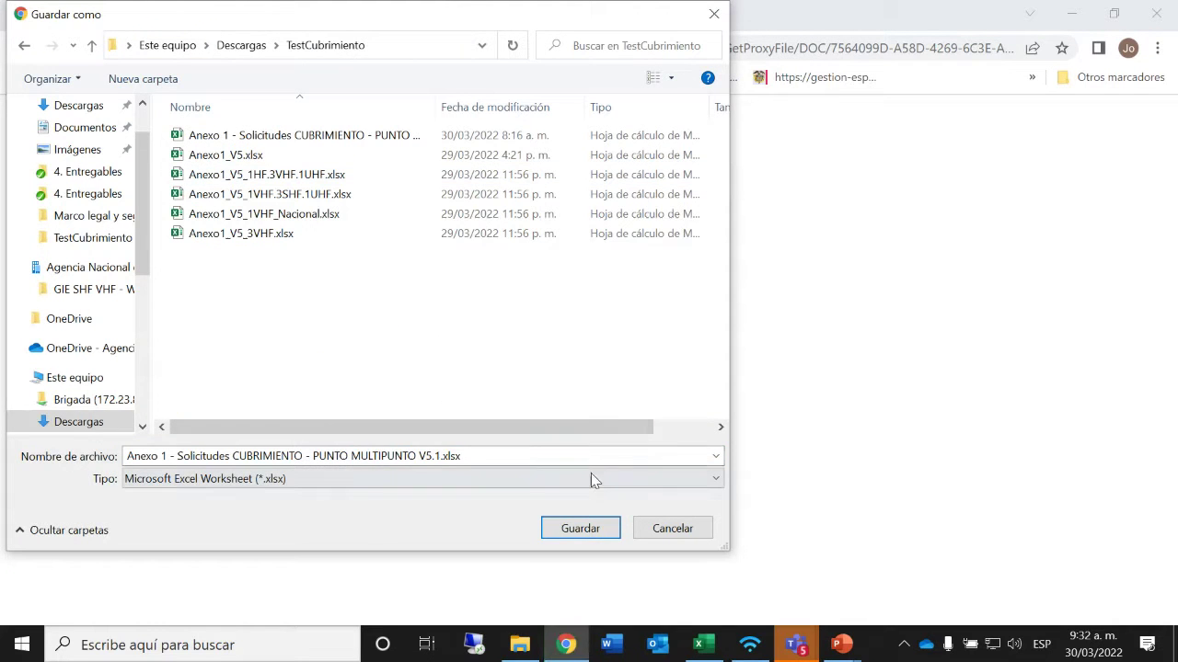
{"action": "left_click", "coordinate": [568, 528]}
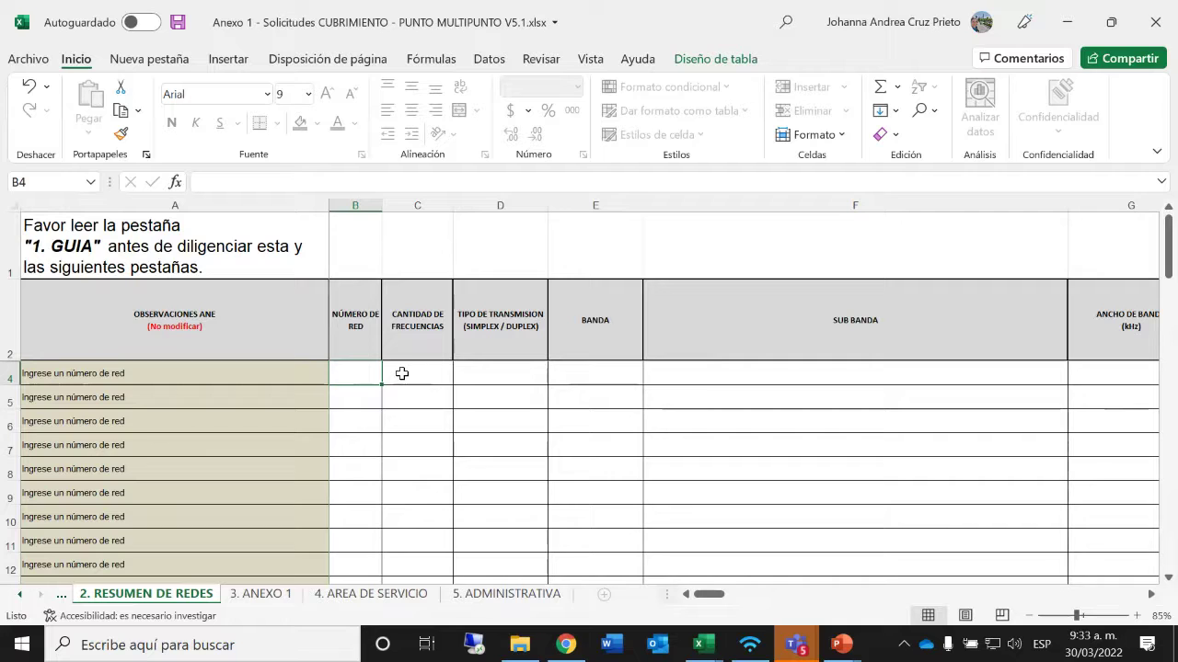
Step: In the Anexo 1 workbook in Excel, read the 1. GUIA sheet's instructions on the file's sheets and the Resumen de Redes fields
{"action": "left_click", "coordinate": [16, 595]}
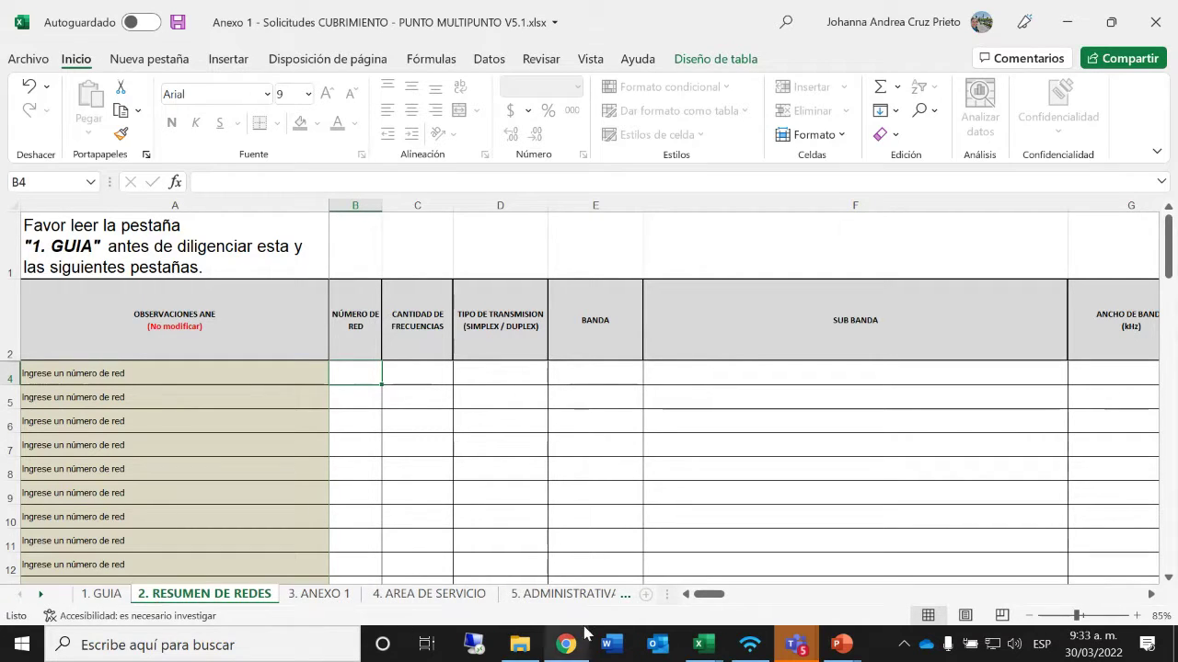
{"action": "left_click", "coordinate": [106, 594]}
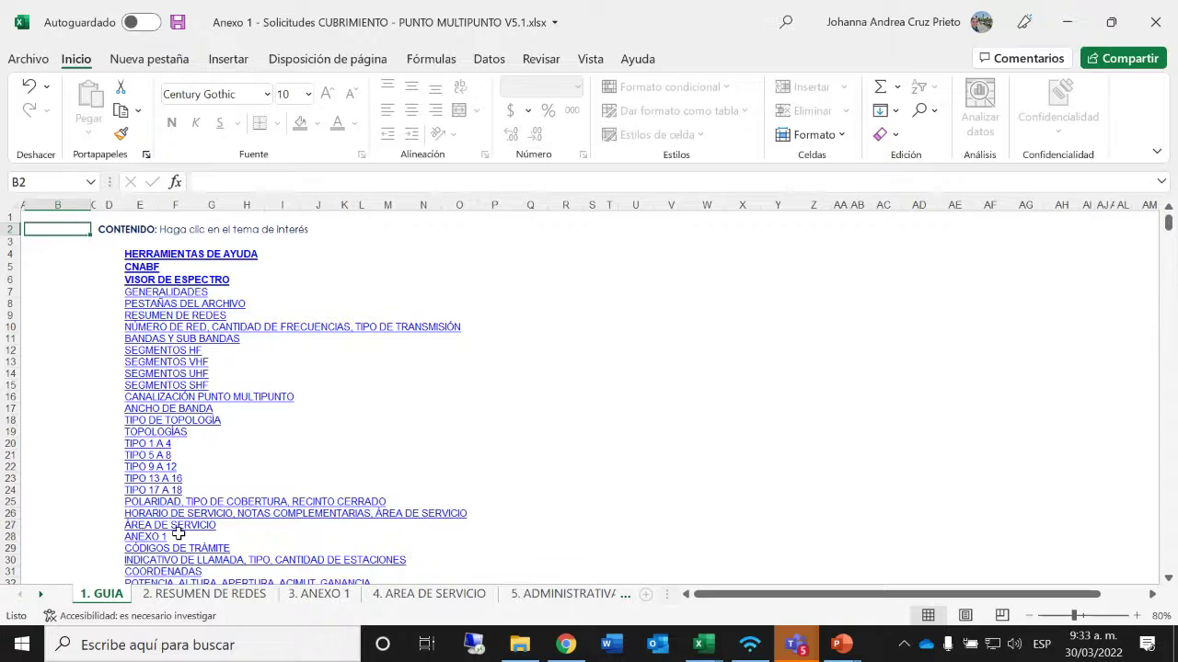
{"action": "scroll", "coordinate": [177, 534], "scroll_direction": "down", "scroll_amount": 4}
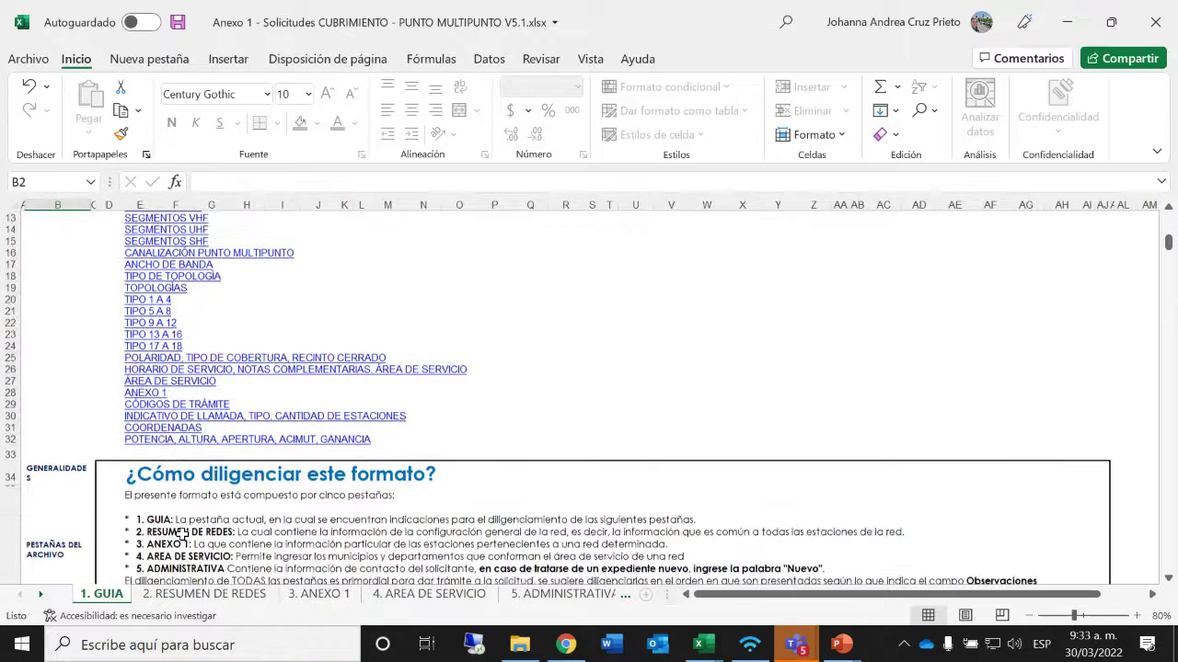
{"action": "scroll", "coordinate": [183, 533], "scroll_direction": "down", "scroll_amount": 2}
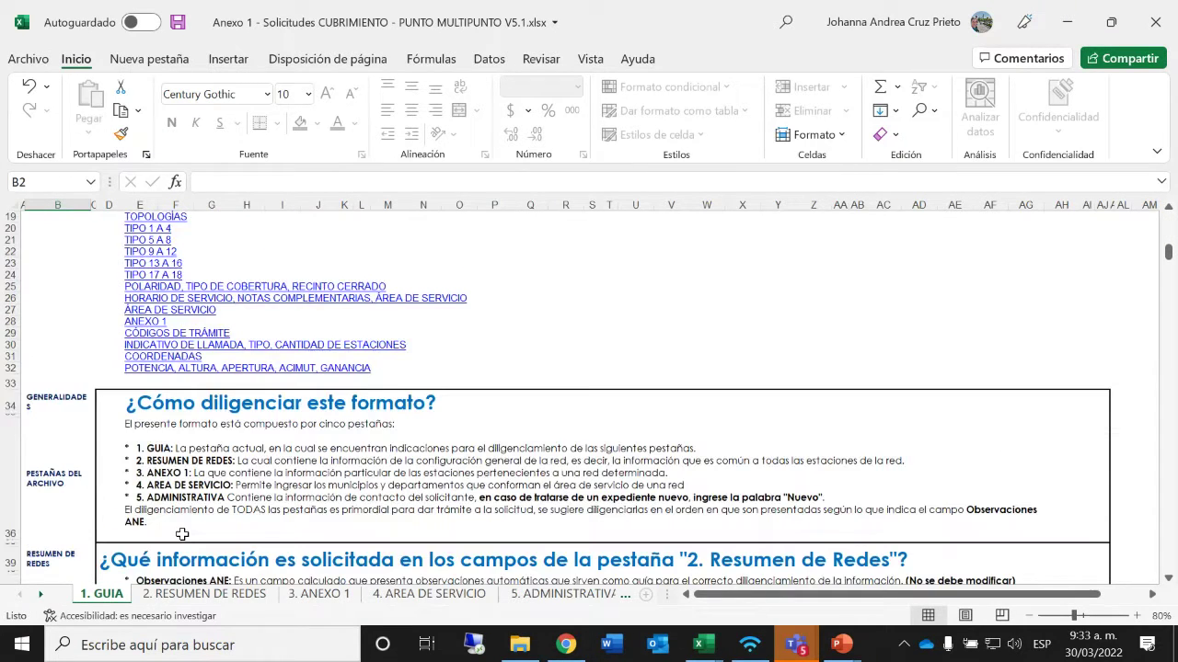
{"action": "scroll", "coordinate": [182, 534], "scroll_direction": "down", "scroll_amount": 6}
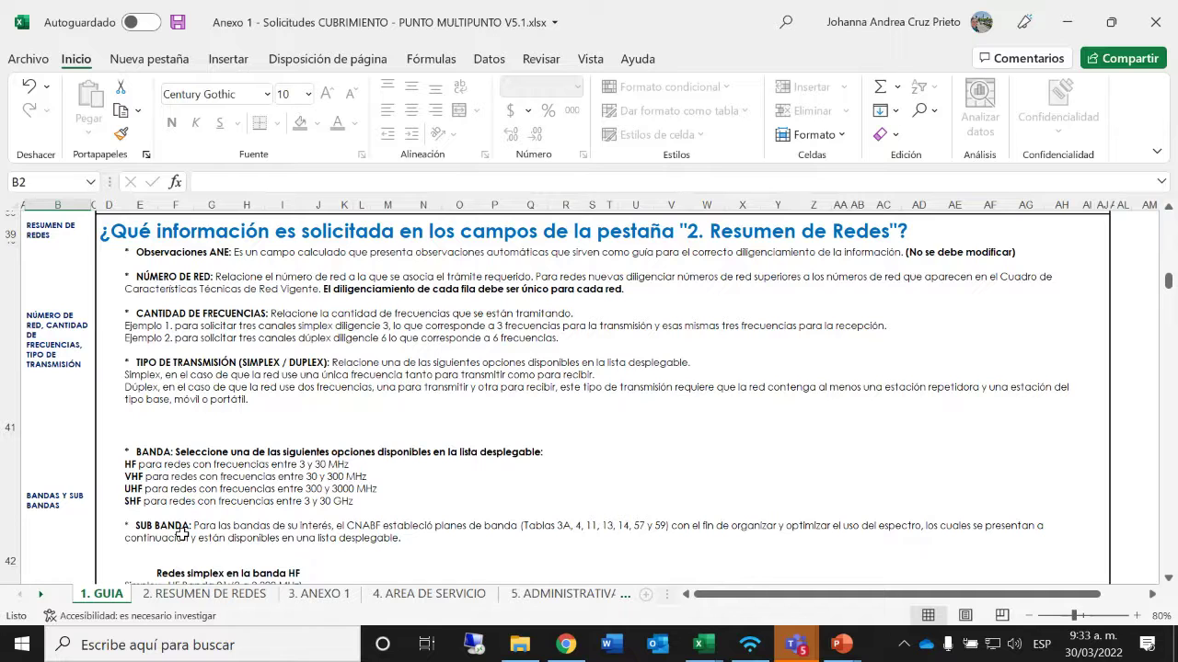
{"action": "scroll", "coordinate": [185, 524], "scroll_direction": "up", "scroll_amount": 6}
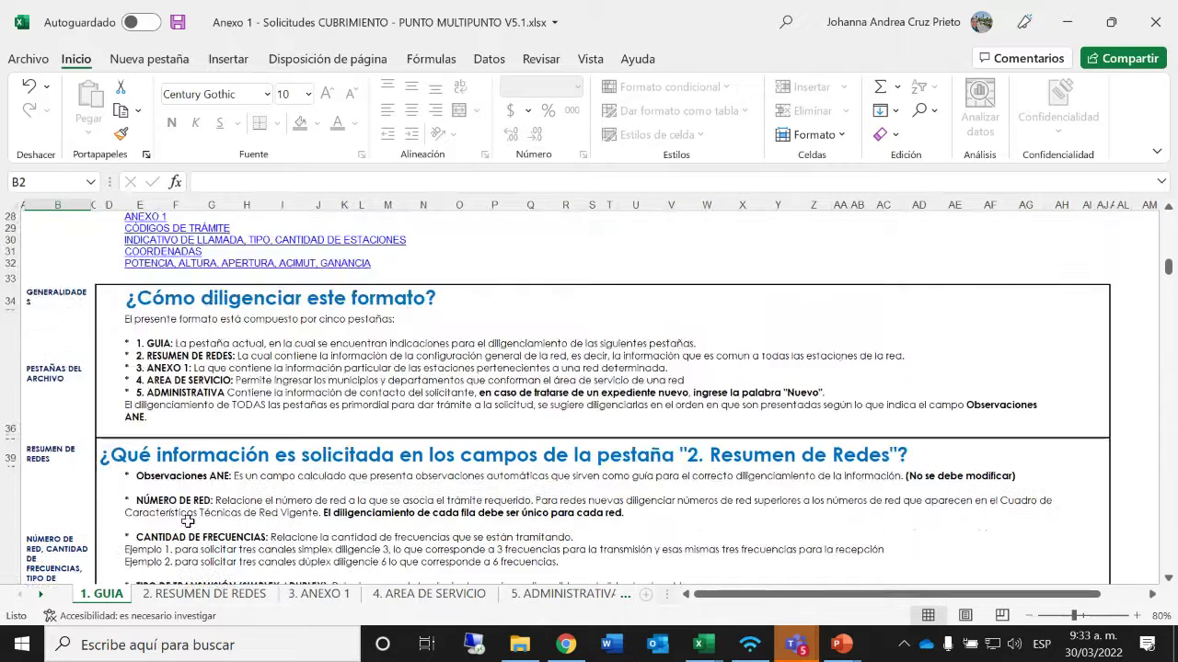
{"action": "scroll", "coordinate": [176, 520], "scroll_direction": "down", "scroll_amount": 1}
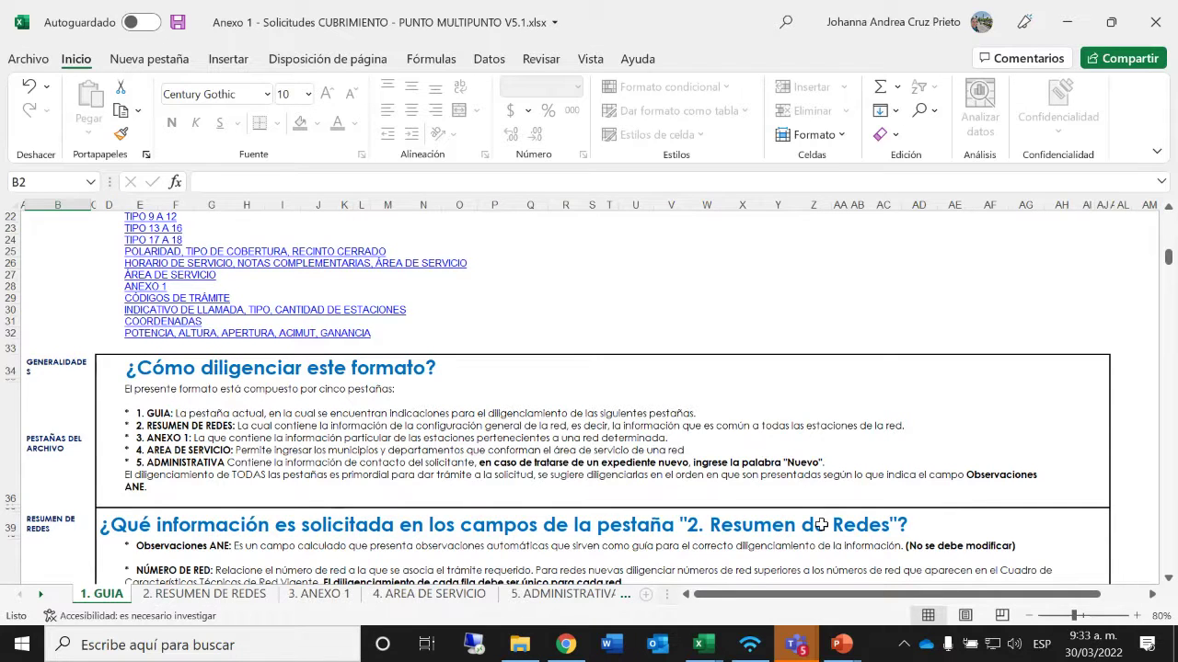
{"action": "scroll", "coordinate": [820, 525], "scroll_direction": "down", "scroll_amount": 5}
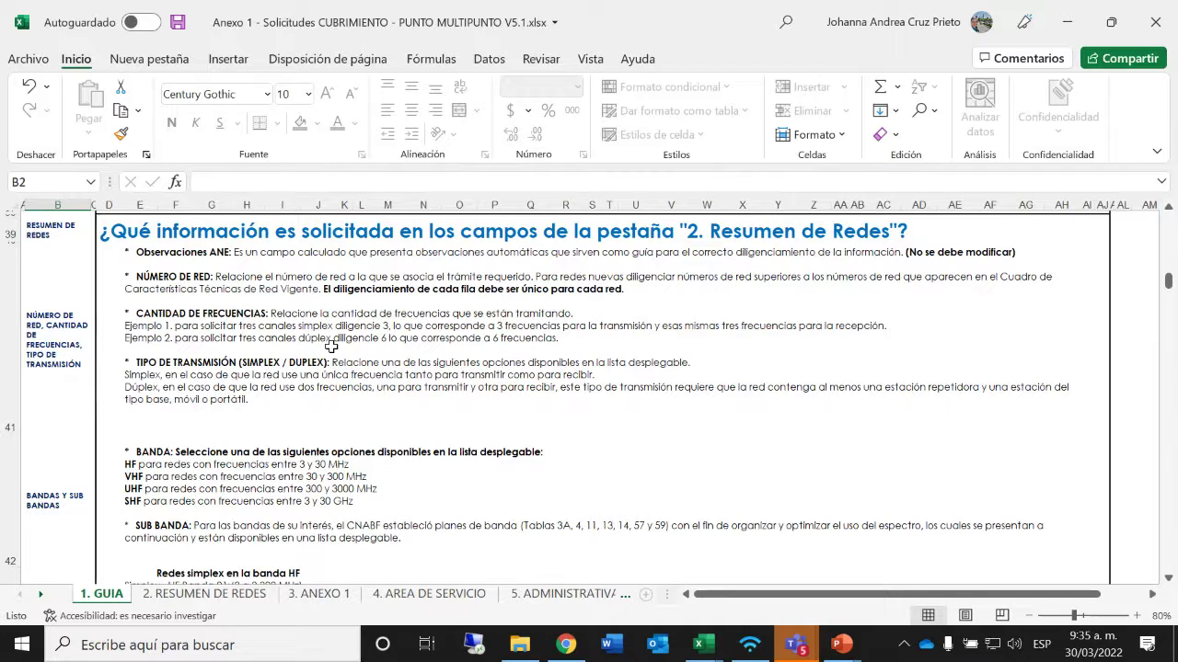
{"action": "scroll", "coordinate": [428, 346], "scroll_direction": "down", "scroll_amount": 1}
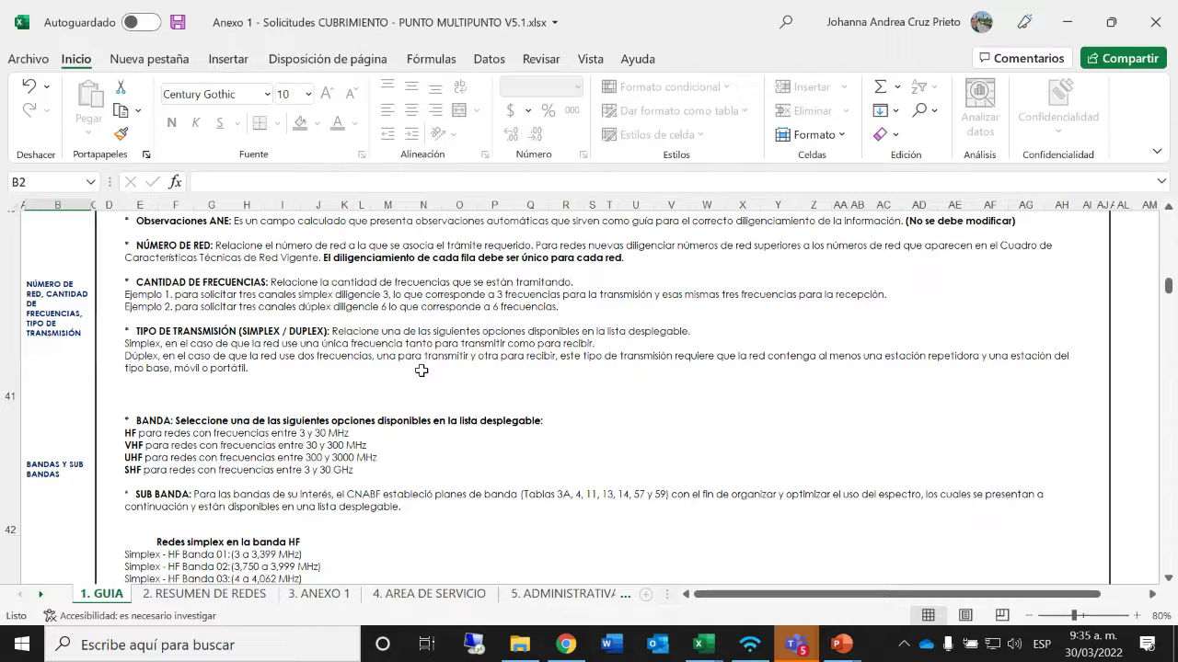
Step: Read the guide's explanations of network number, number of frequencies, simplex or duplex transmission type, and band
{"action": "scroll", "coordinate": [421, 370], "scroll_direction": "down", "scroll_amount": 5}
{"action": "scroll", "coordinate": [422, 370], "scroll_direction": "up", "scroll_amount": 10}
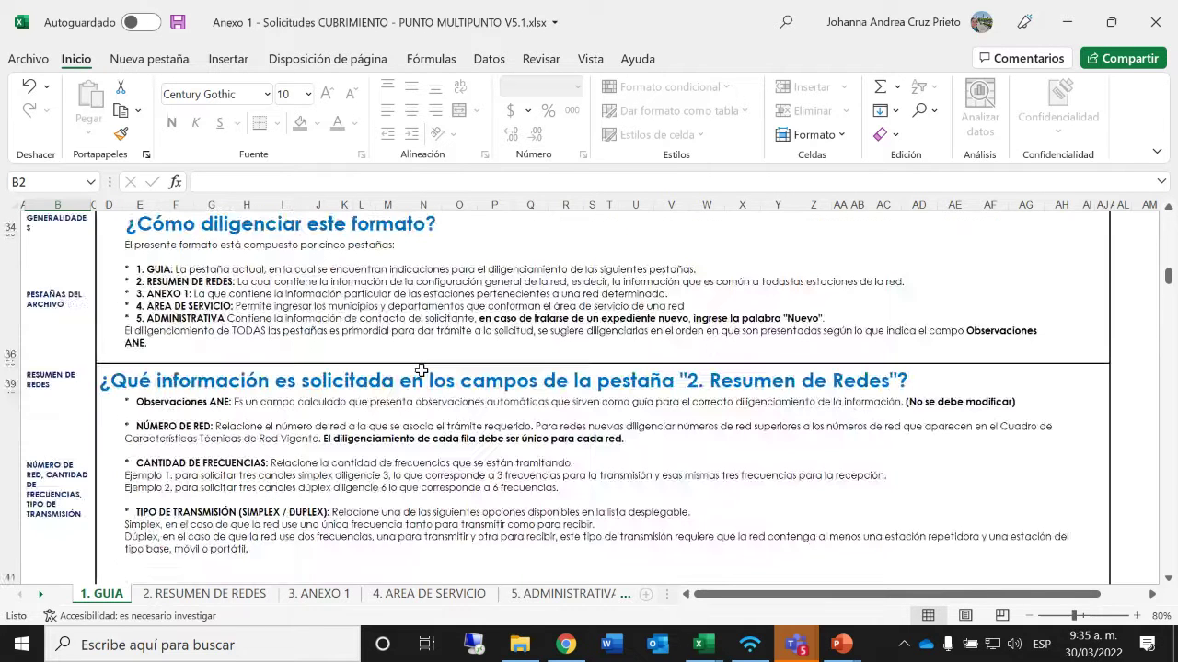
{"action": "scroll", "coordinate": [421, 370], "scroll_direction": "down", "scroll_amount": 2}
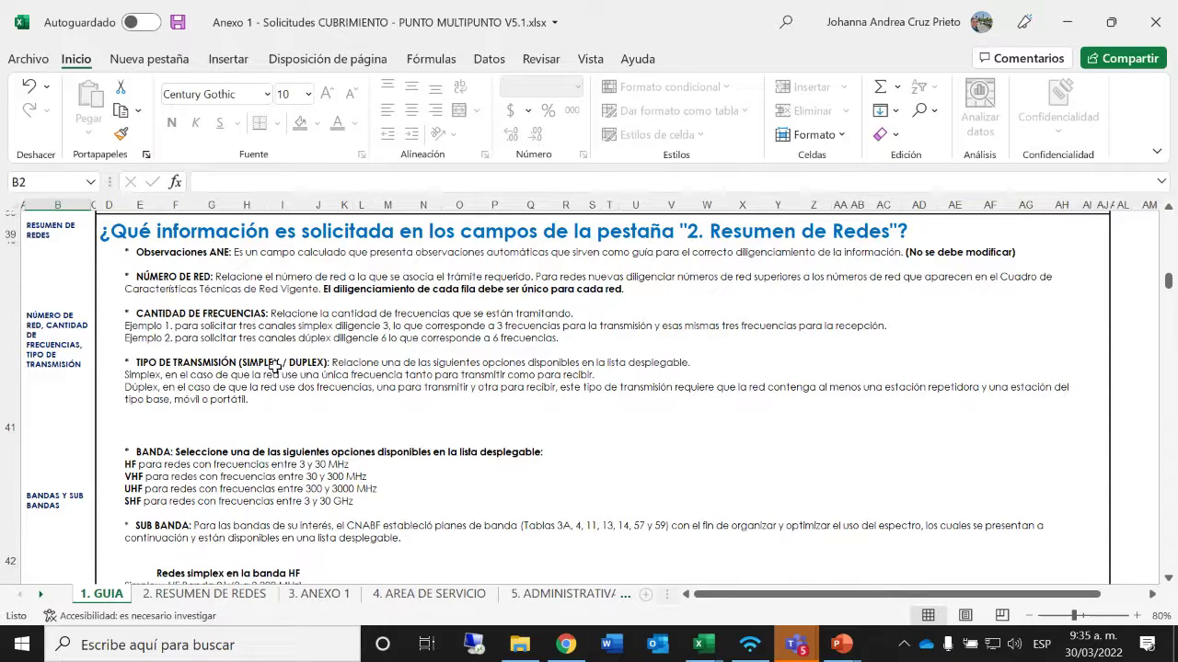
{"action": "scroll", "coordinate": [275, 366], "scroll_direction": "down", "scroll_amount": 1}
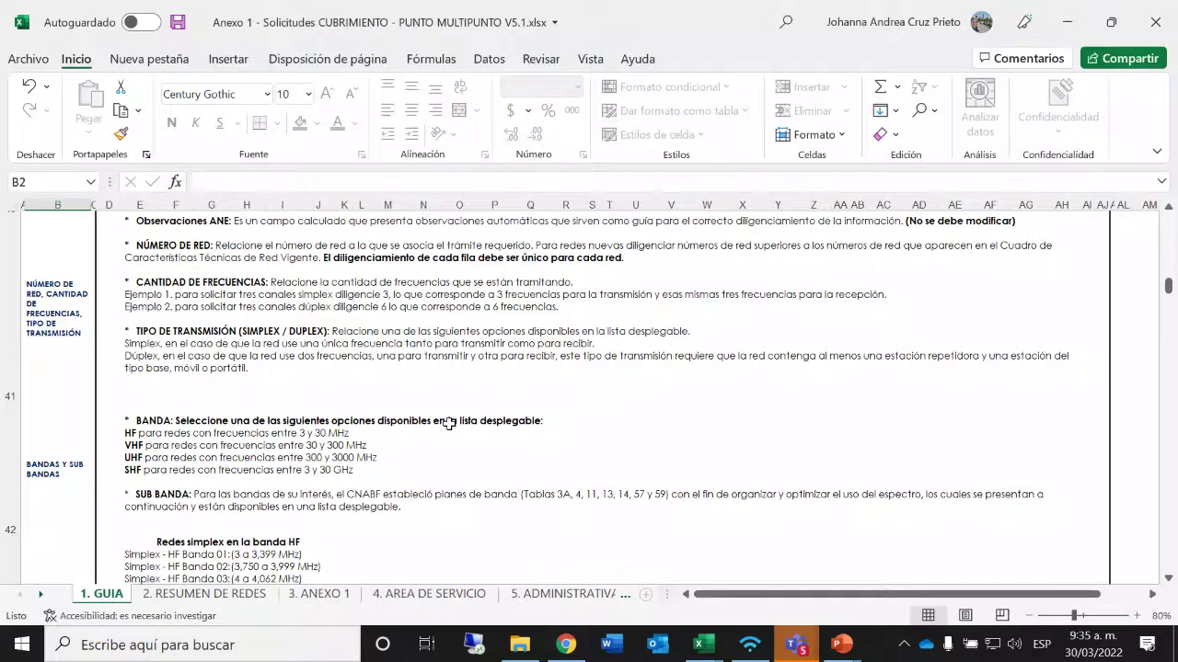
{"action": "scroll", "coordinate": [451, 427], "scroll_direction": "down", "scroll_amount": 5}
{"action": "scroll", "coordinate": [452, 427], "scroll_direction": "up", "scroll_amount": 5}
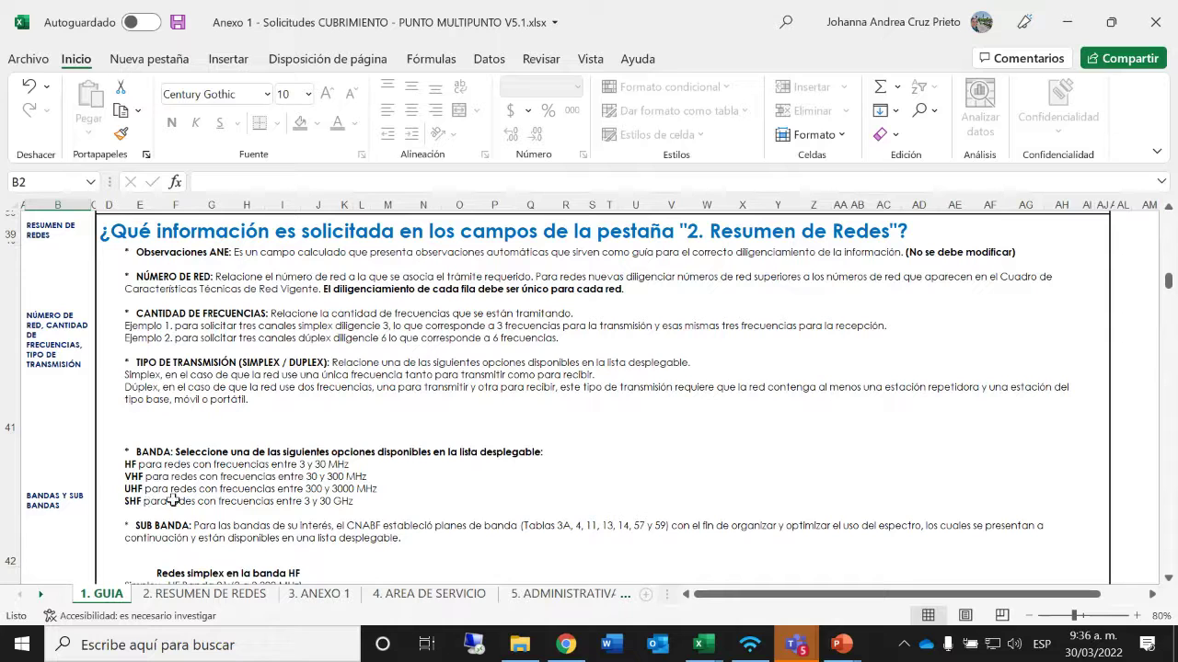
{"action": "scroll", "coordinate": [199, 489], "scroll_direction": "down", "scroll_amount": 1}
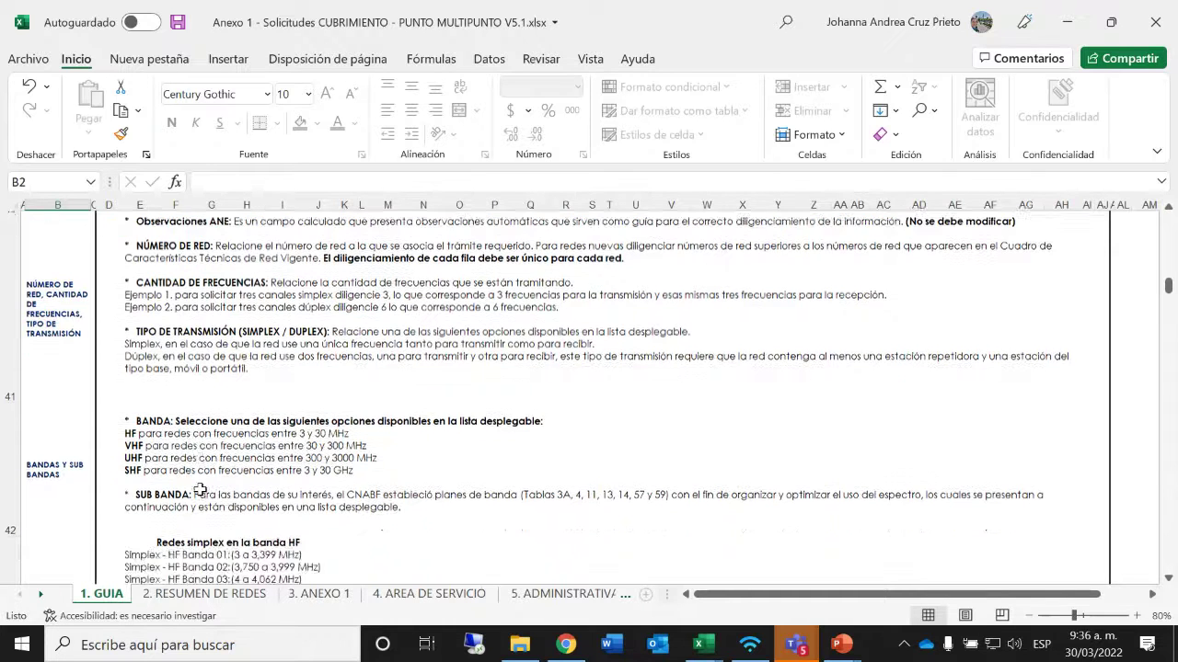
Step: Examine the guide's HF, UHF and SHF sub-band lists and the point-to-multipoint channel diagrams for Tabla 59 and Tabla 57
{"action": "scroll", "coordinate": [200, 490], "scroll_direction": "down", "scroll_amount": 5}
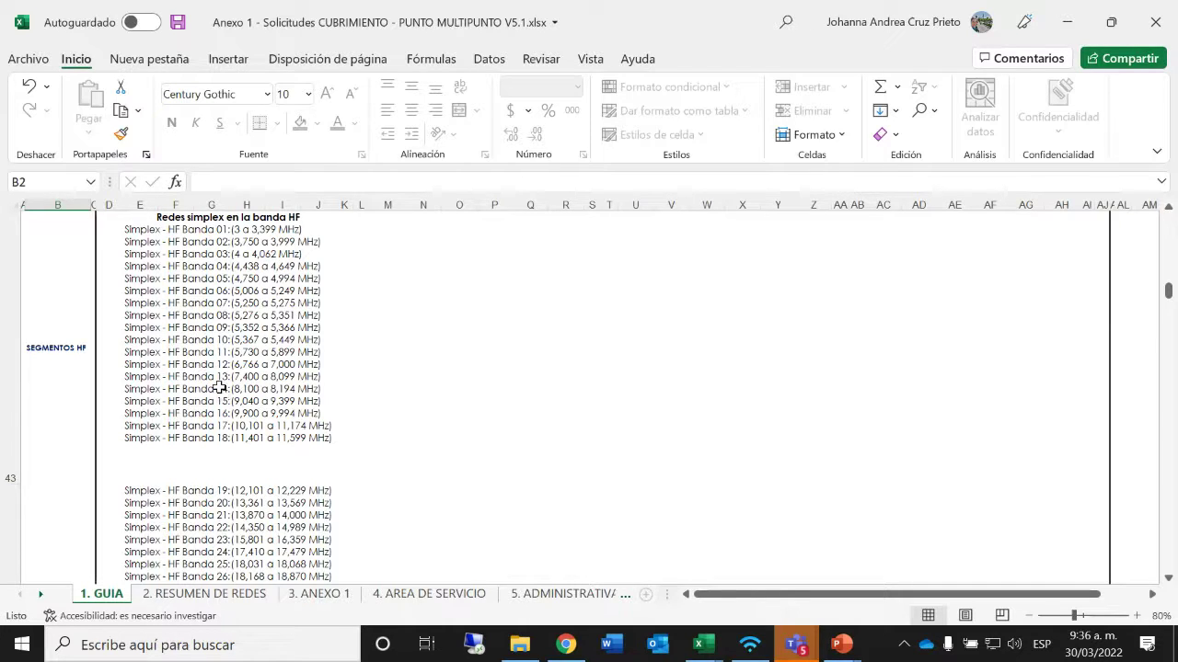
{"action": "scroll", "coordinate": [219, 388], "scroll_direction": "down", "scroll_amount": 1}
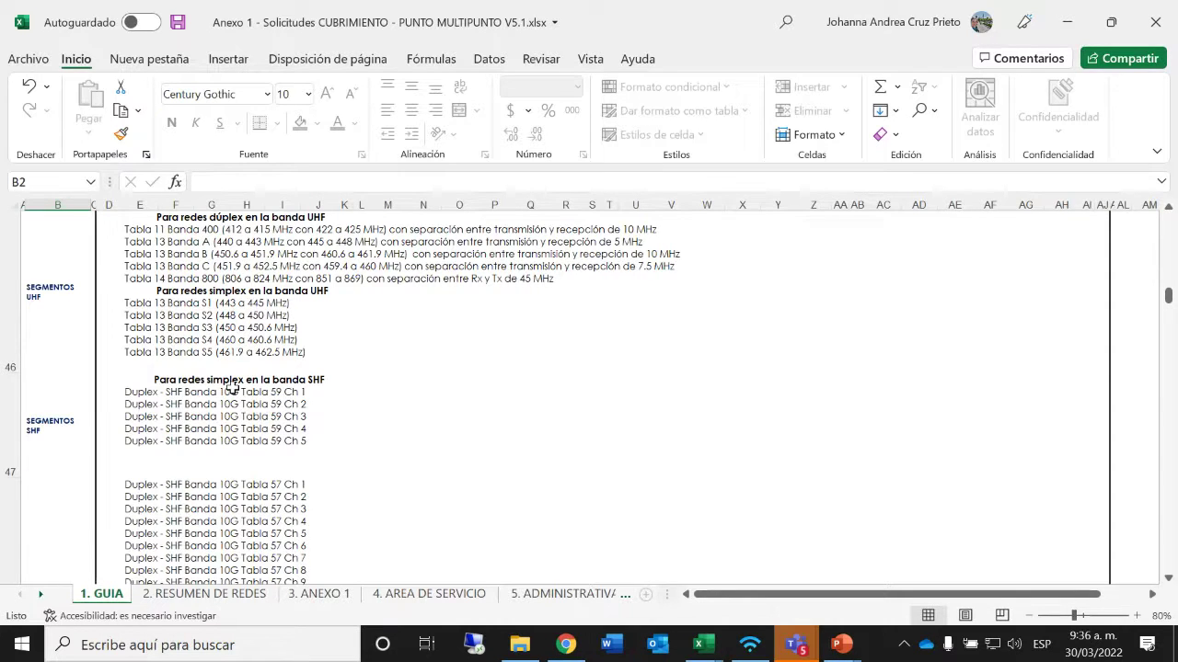
{"action": "scroll", "coordinate": [232, 386], "scroll_direction": "down", "scroll_amount": 1}
{"action": "scroll", "coordinate": [232, 386], "scroll_direction": "up", "scroll_amount": 2}
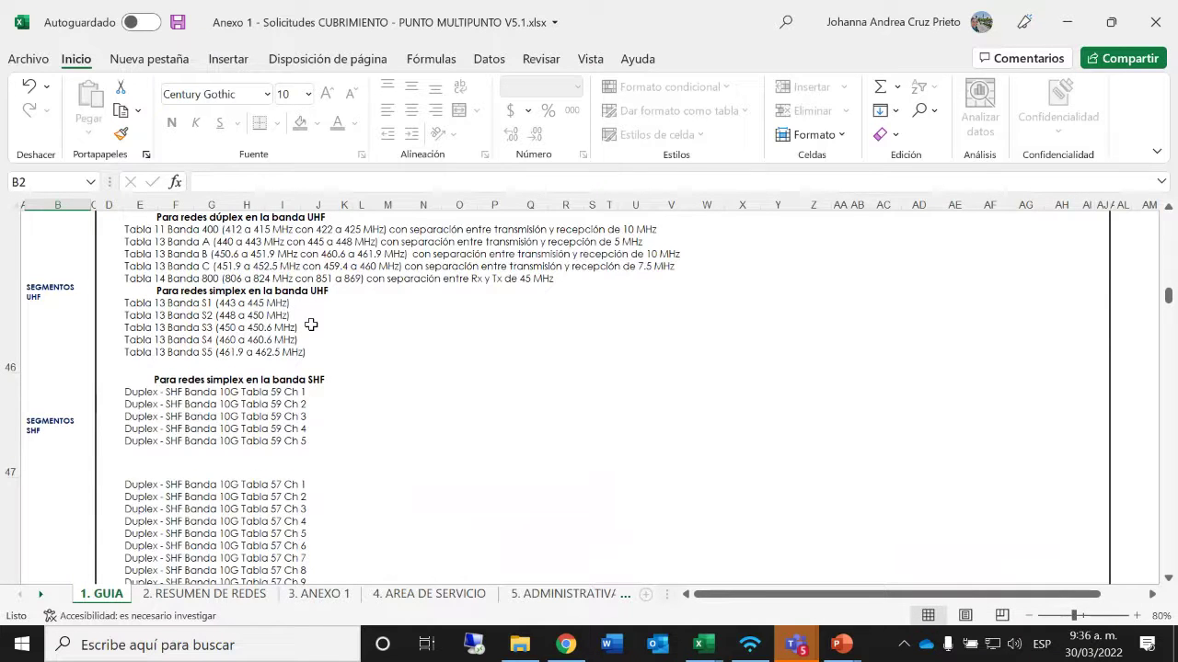
{"action": "scroll", "coordinate": [311, 324], "scroll_direction": "down", "scroll_amount": 2}
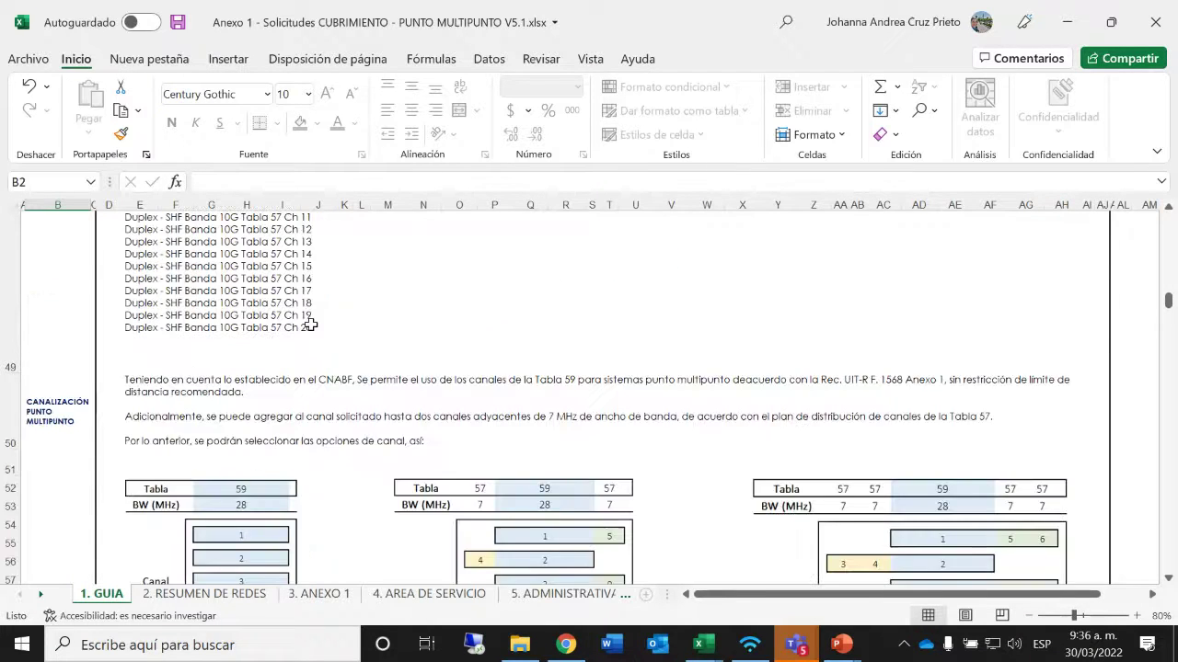
{"action": "scroll", "coordinate": [311, 324], "scroll_direction": "down", "scroll_amount": 2}
{"action": "scroll", "coordinate": [311, 325], "scroll_direction": "up", "scroll_amount": 3}
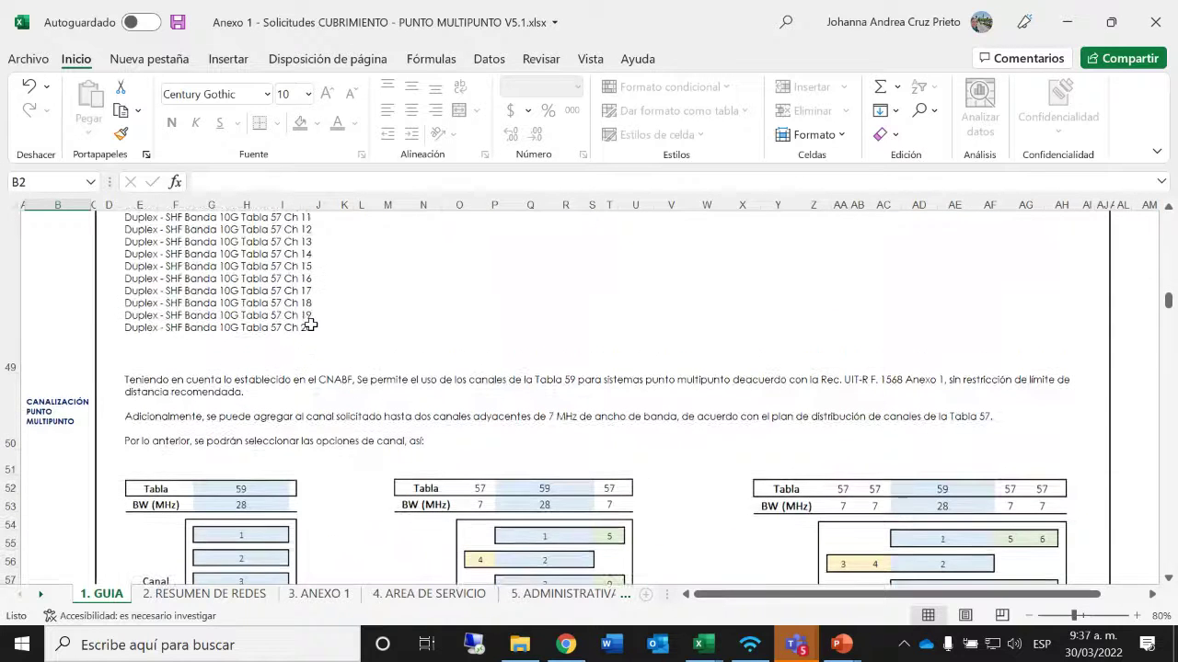
{"action": "scroll", "coordinate": [311, 325], "scroll_direction": "down", "scroll_amount": 3}
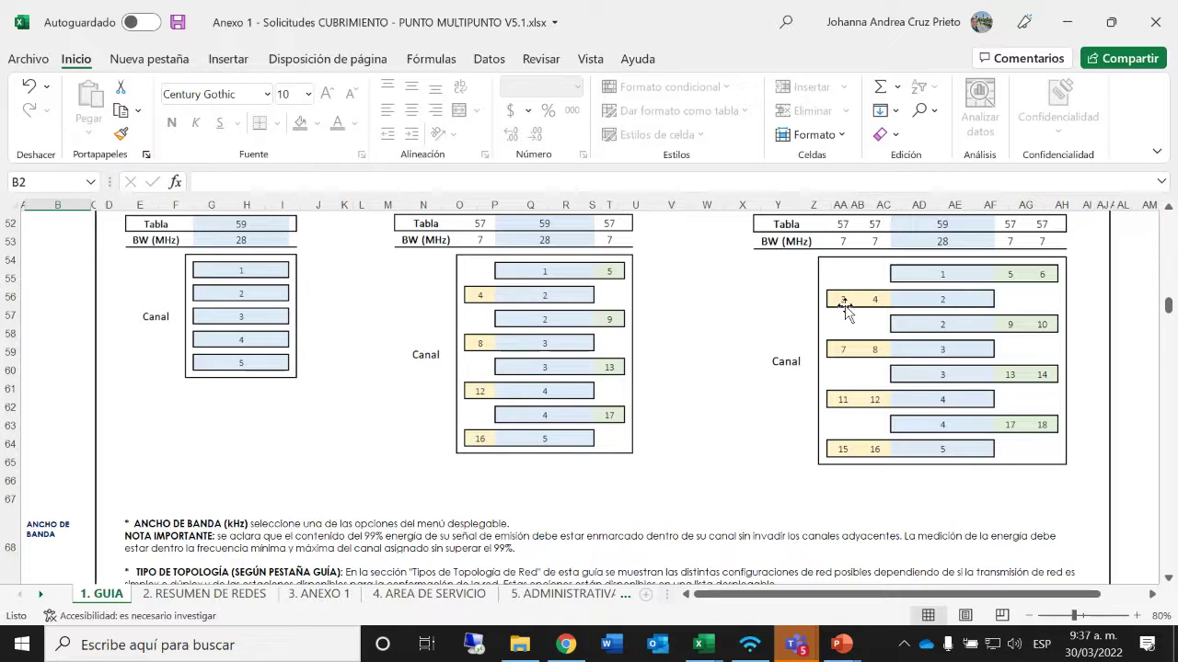
Step: Review the guide's bandwidth note, the list of network topology types and their station diagrams
{"action": "scroll", "coordinate": [681, 423], "scroll_direction": "down", "scroll_amount": 2}
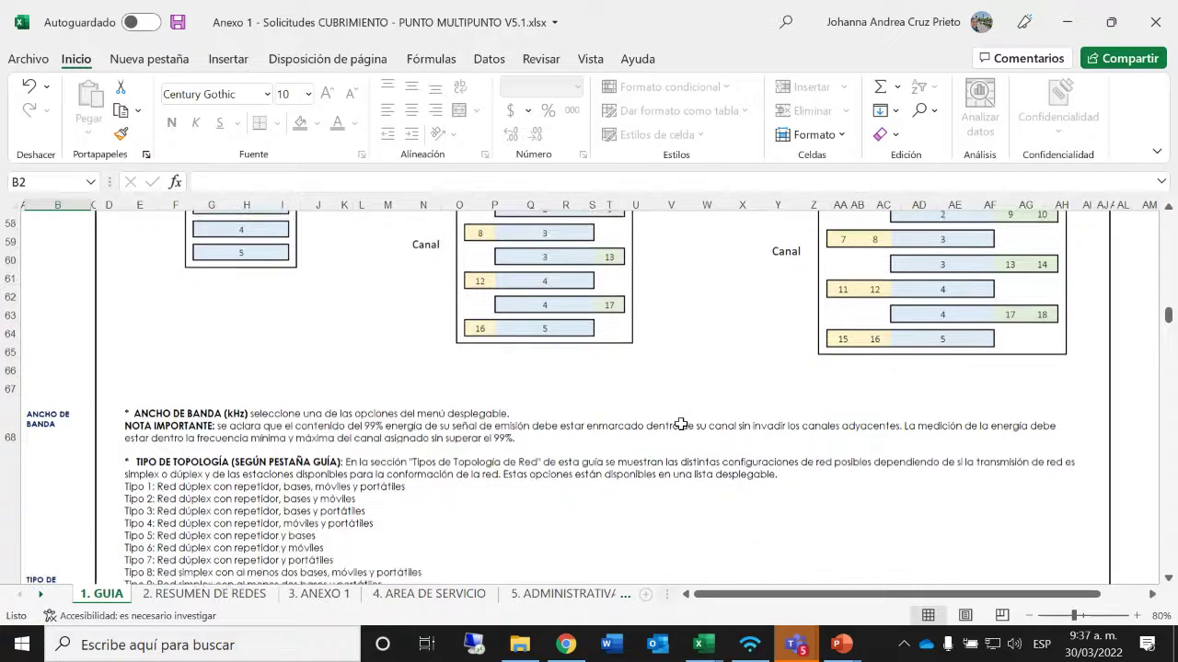
{"action": "scroll", "coordinate": [681, 423], "scroll_direction": "down", "scroll_amount": 3}
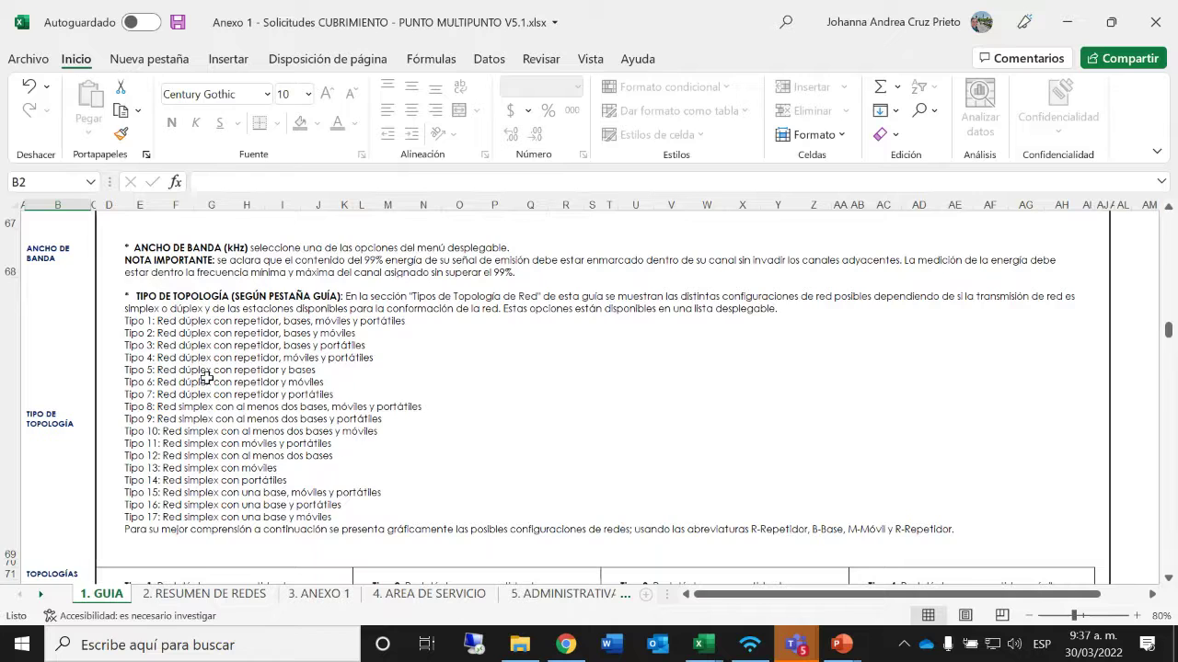
{"action": "scroll", "coordinate": [207, 368], "scroll_direction": "down", "scroll_amount": 2}
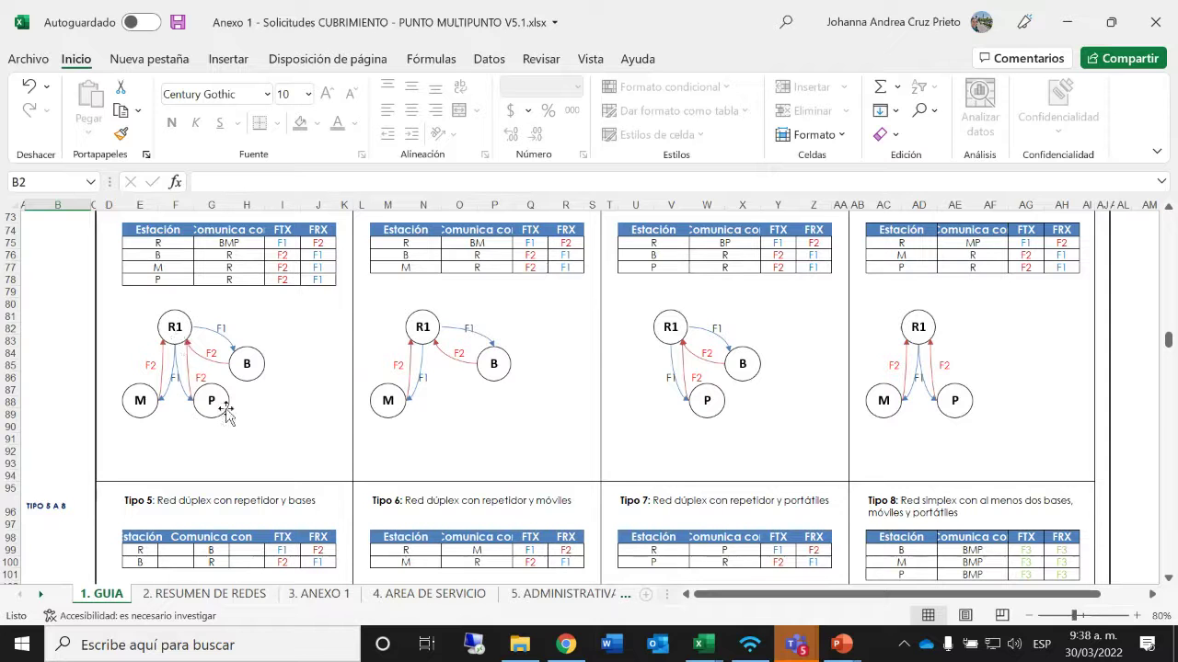
{"action": "scroll", "coordinate": [223, 413], "scroll_direction": "down", "scroll_amount": 13}
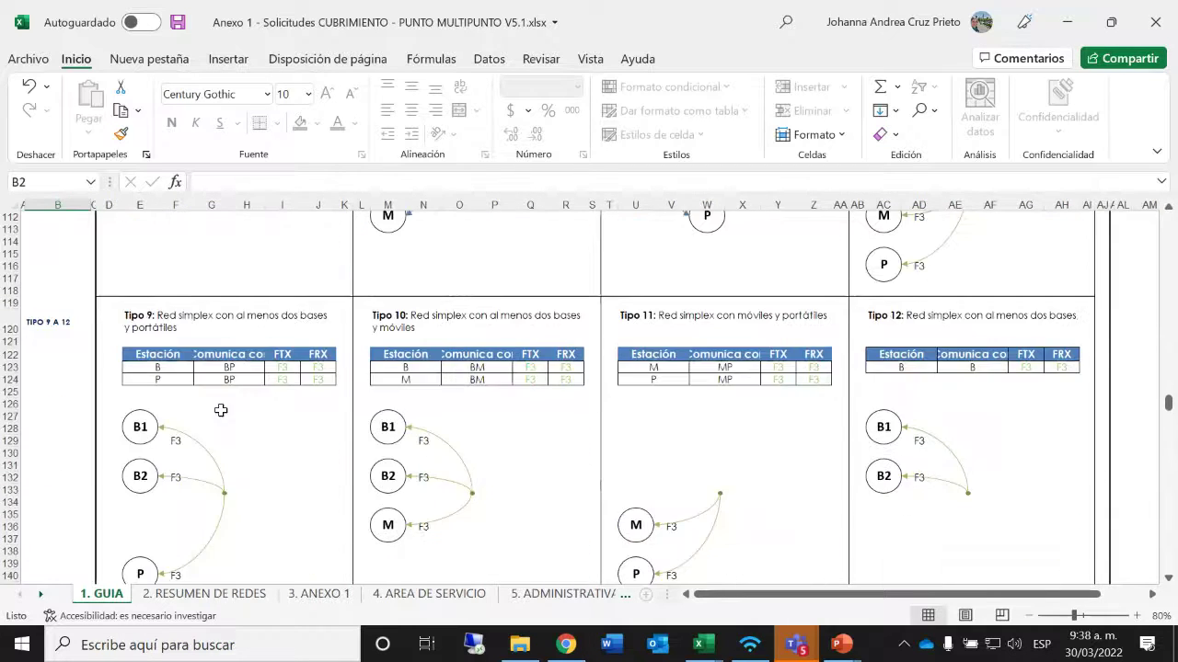
{"action": "scroll", "coordinate": [220, 411], "scroll_direction": "down", "scroll_amount": 20}
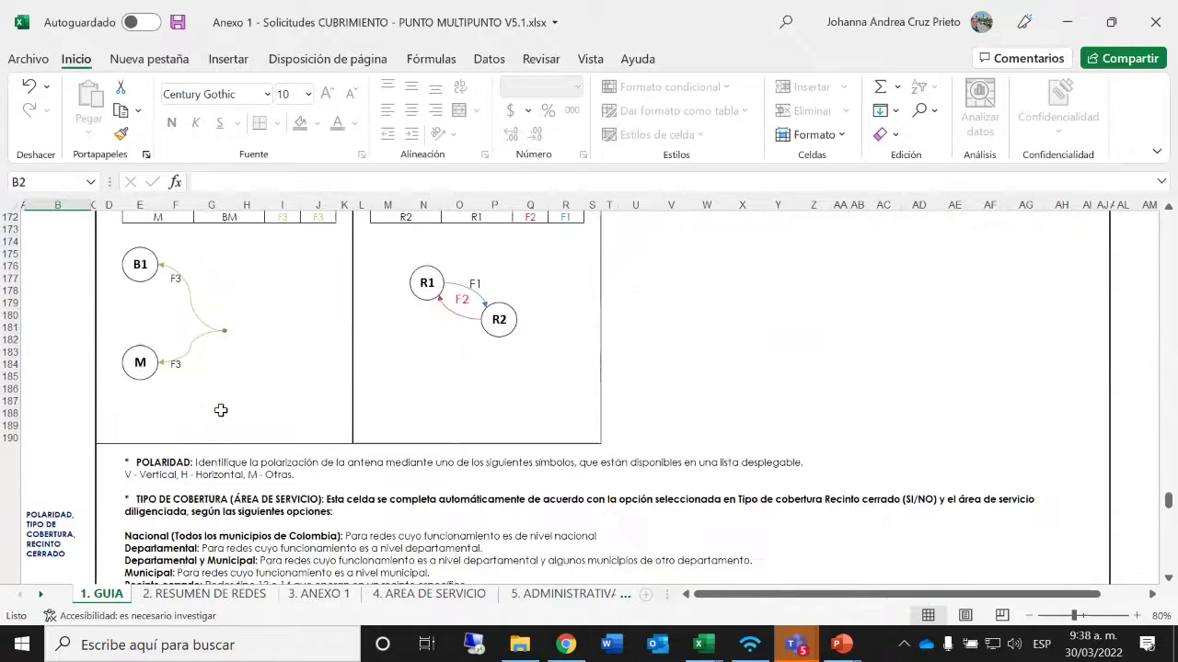
Step: Read the guide's polarity, coverage type, service hours, complementary notes and service area fields, plus the Anexo 1 procedure codes
{"action": "scroll", "coordinate": [221, 410], "scroll_direction": "down", "scroll_amount": 4}
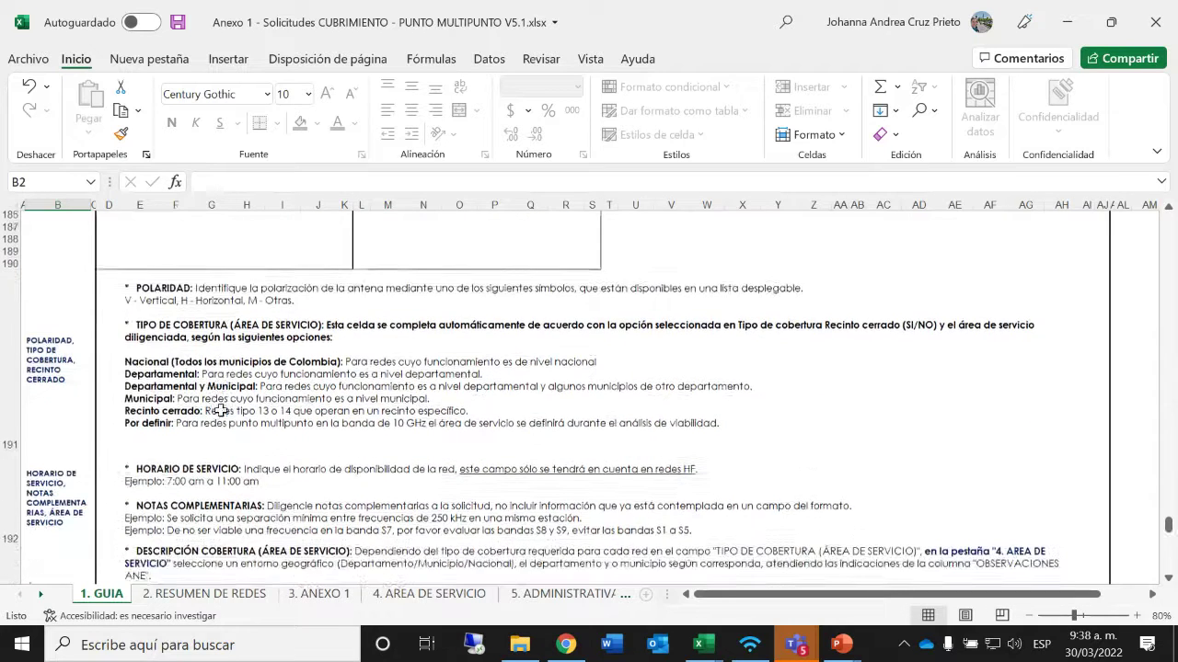
{"action": "scroll", "coordinate": [221, 411], "scroll_direction": "down", "scroll_amount": 1}
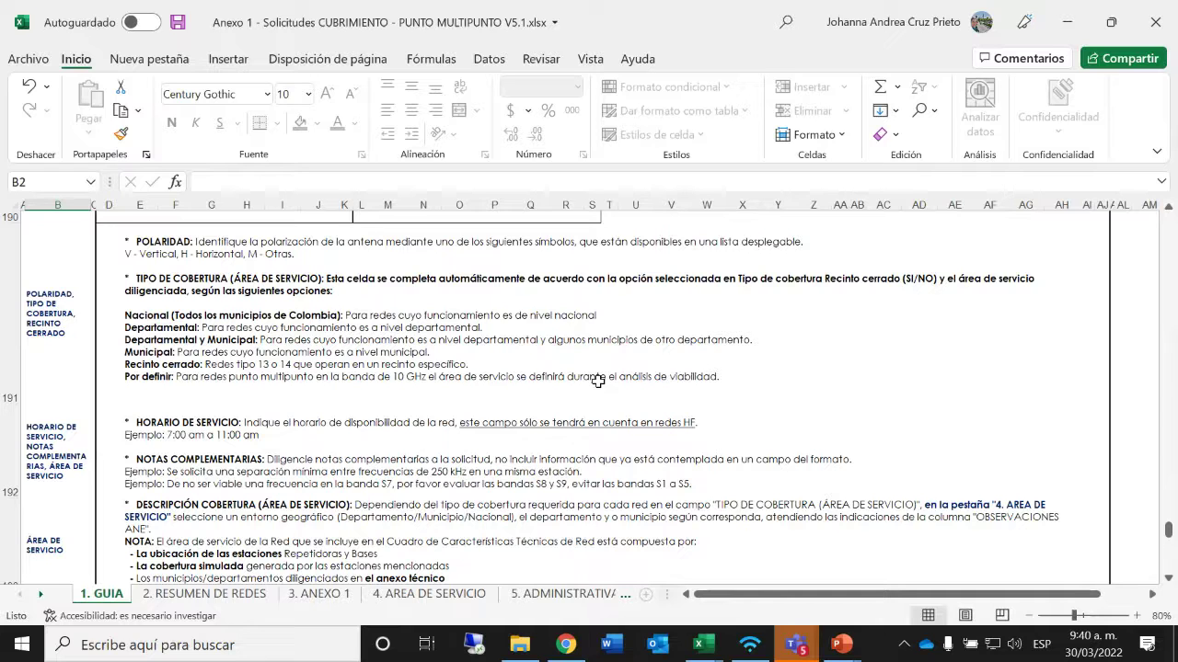
{"action": "scroll", "coordinate": [598, 381], "scroll_direction": "down", "scroll_amount": 3}
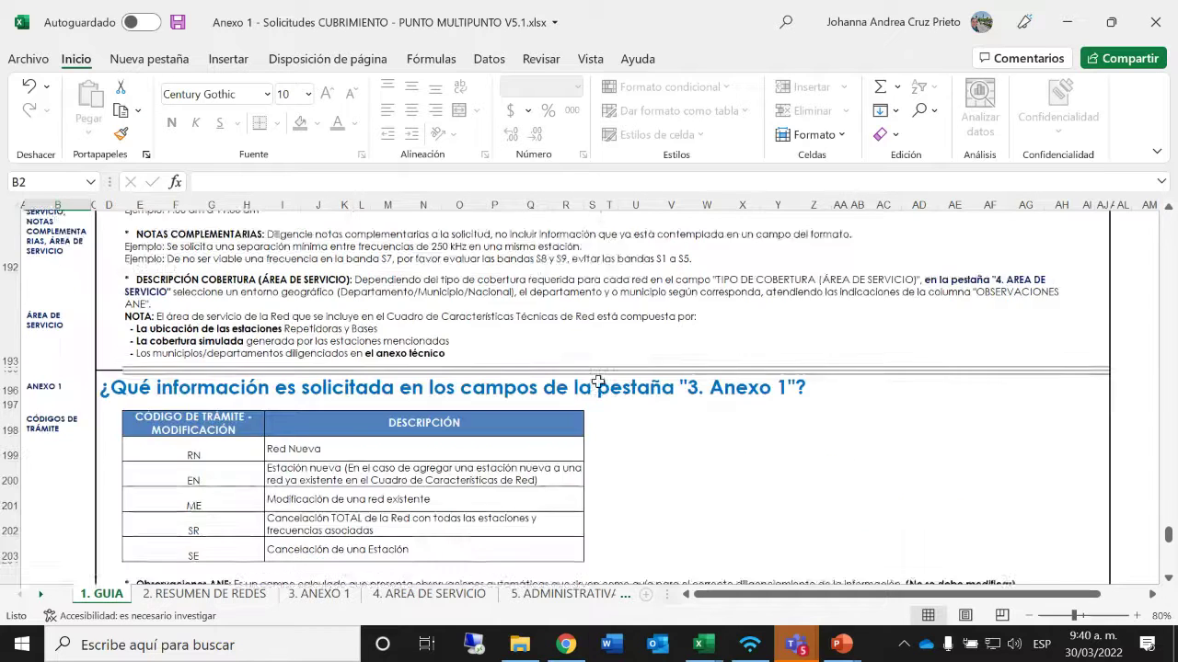
{"action": "scroll", "coordinate": [598, 381], "scroll_direction": "up", "scroll_amount": 3}
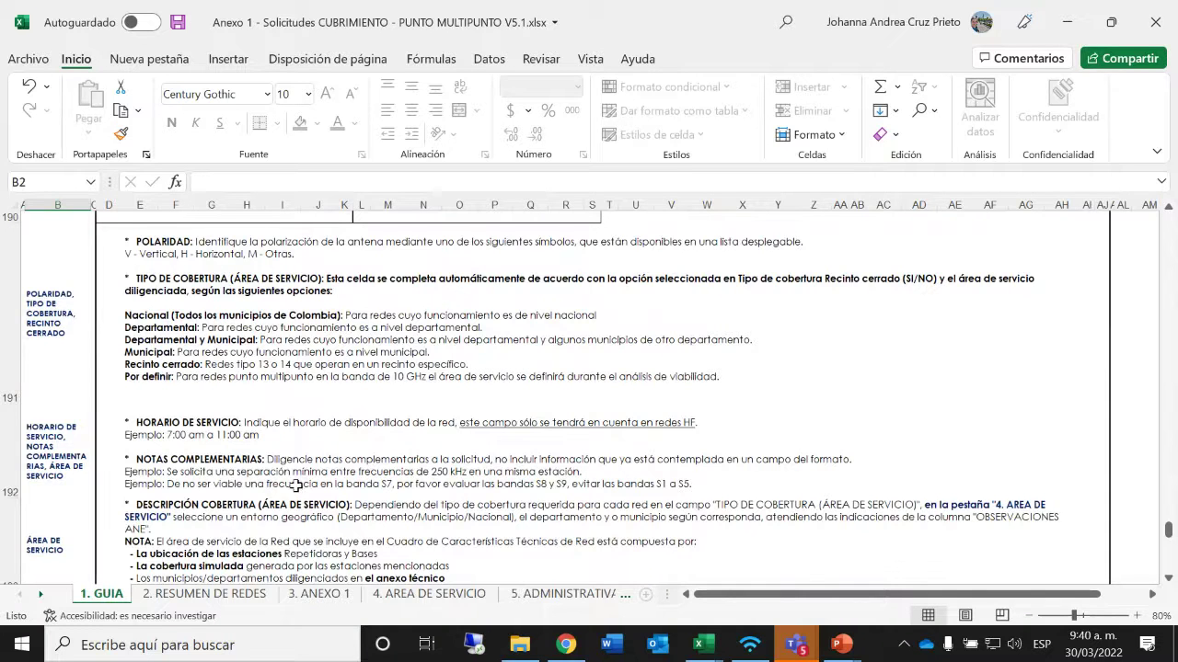
{"action": "scroll", "coordinate": [296, 486], "scroll_direction": "down", "scroll_amount": 3}
{"action": "scroll", "coordinate": [296, 486], "scroll_direction": "down", "scroll_amount": 1}
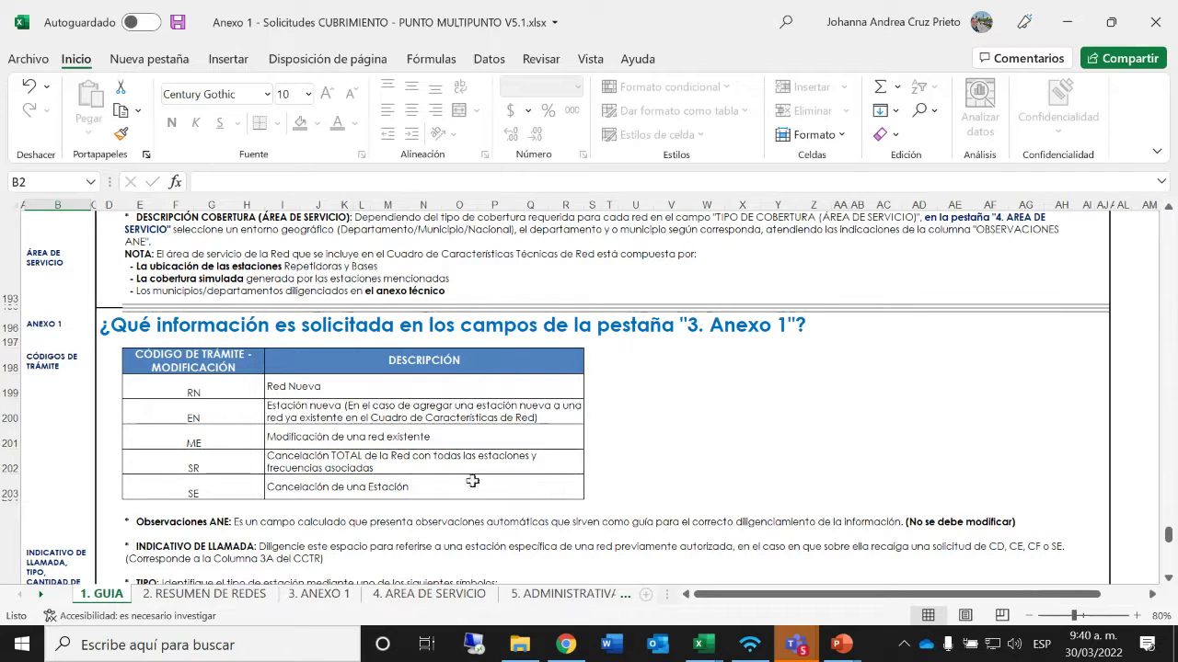
Step: On the 2. RESUMEN DE REDES sheet, enter network numbers 1 and 2 in the first two rows
{"action": "left_click", "coordinate": [244, 596]}
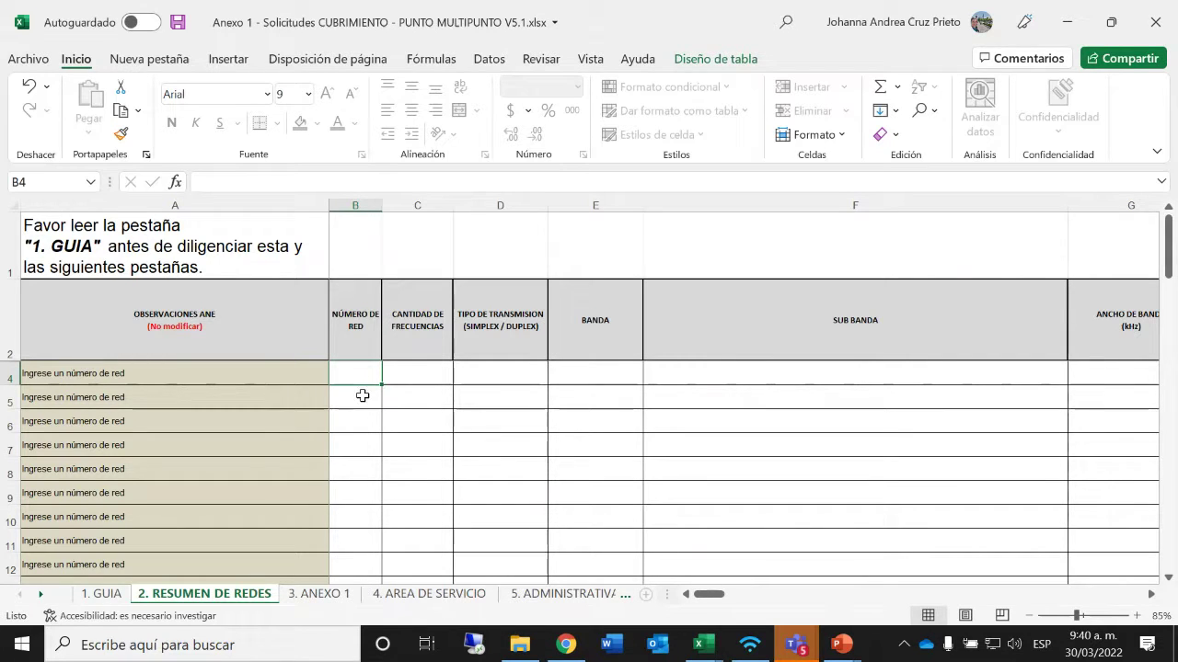
{"action": "type", "text": "1"}
{"action": "left_click", "coordinate": [429, 404]}
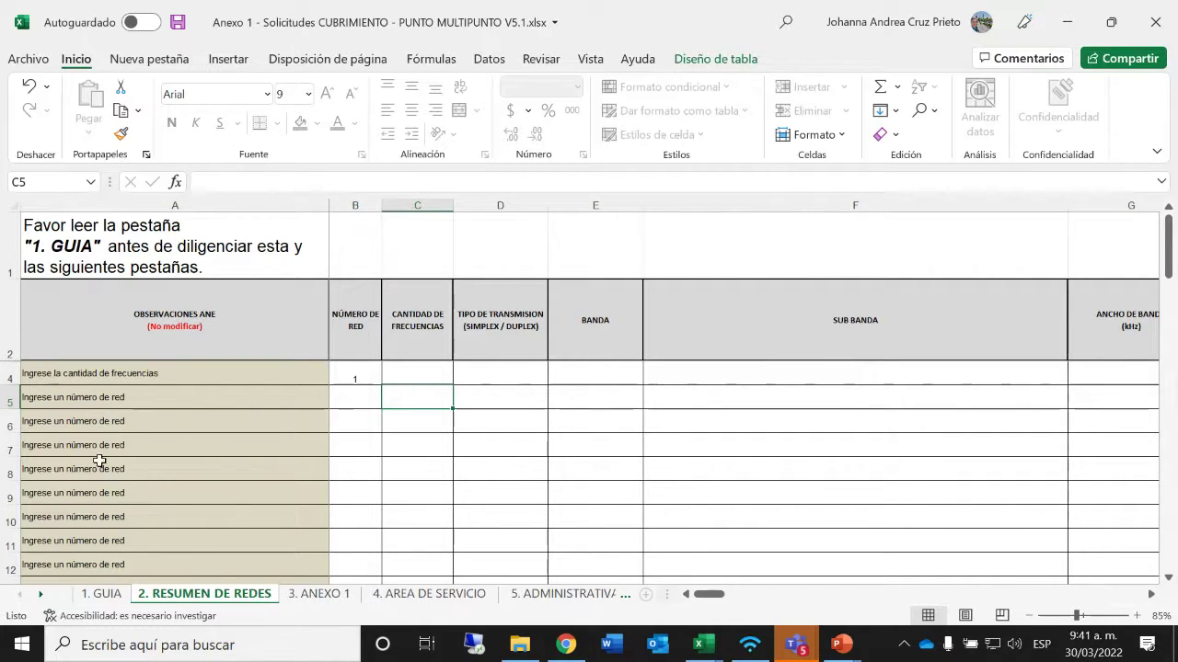
{"action": "left_click", "coordinate": [355, 397]}
{"action": "type", "text": "2"}
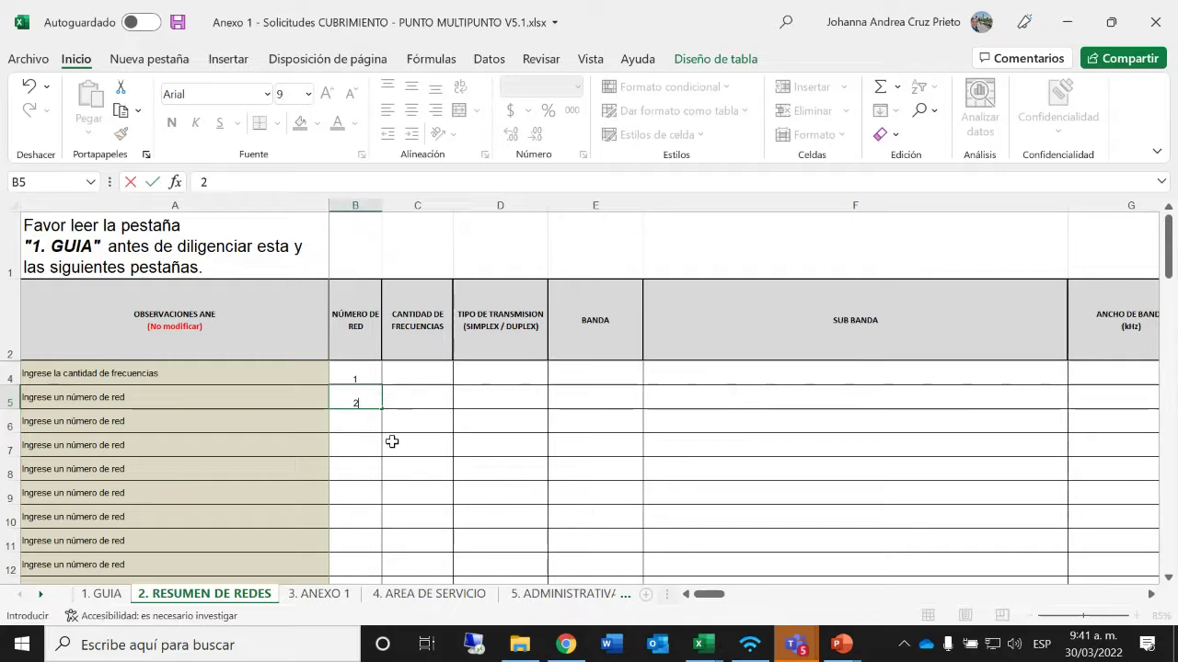
{"action": "left_click", "coordinate": [355, 416]}
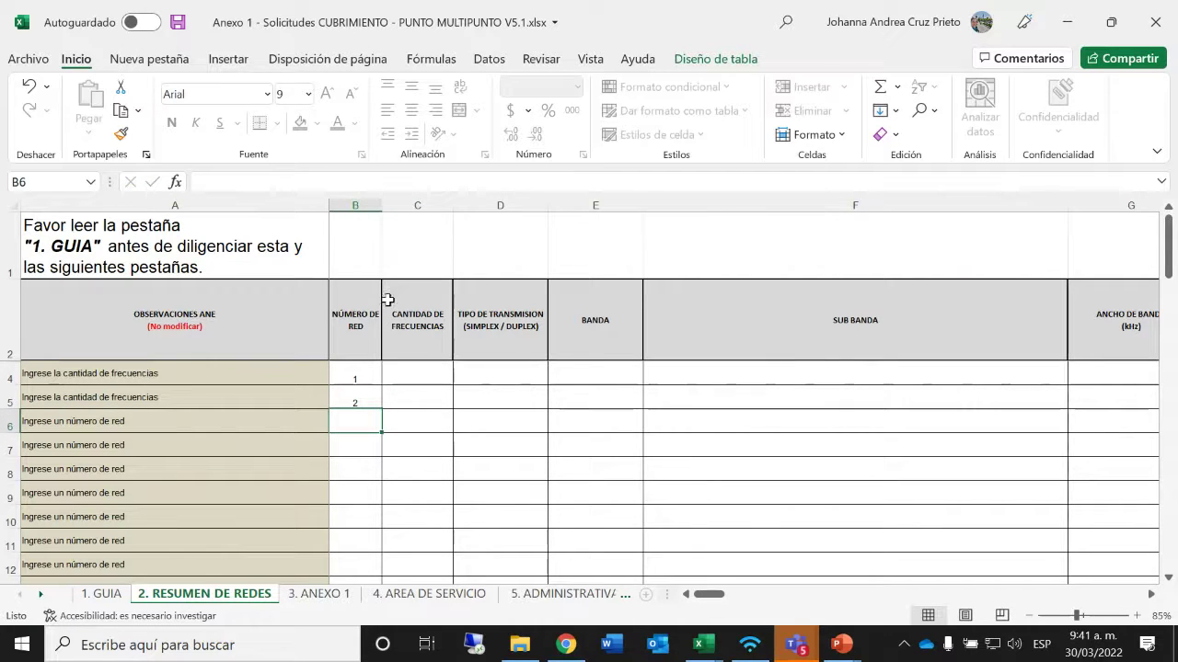
Step: Enter a frequency quantity of 1 for network 1 and 2 for network 2
{"action": "left_click", "coordinate": [421, 377]}
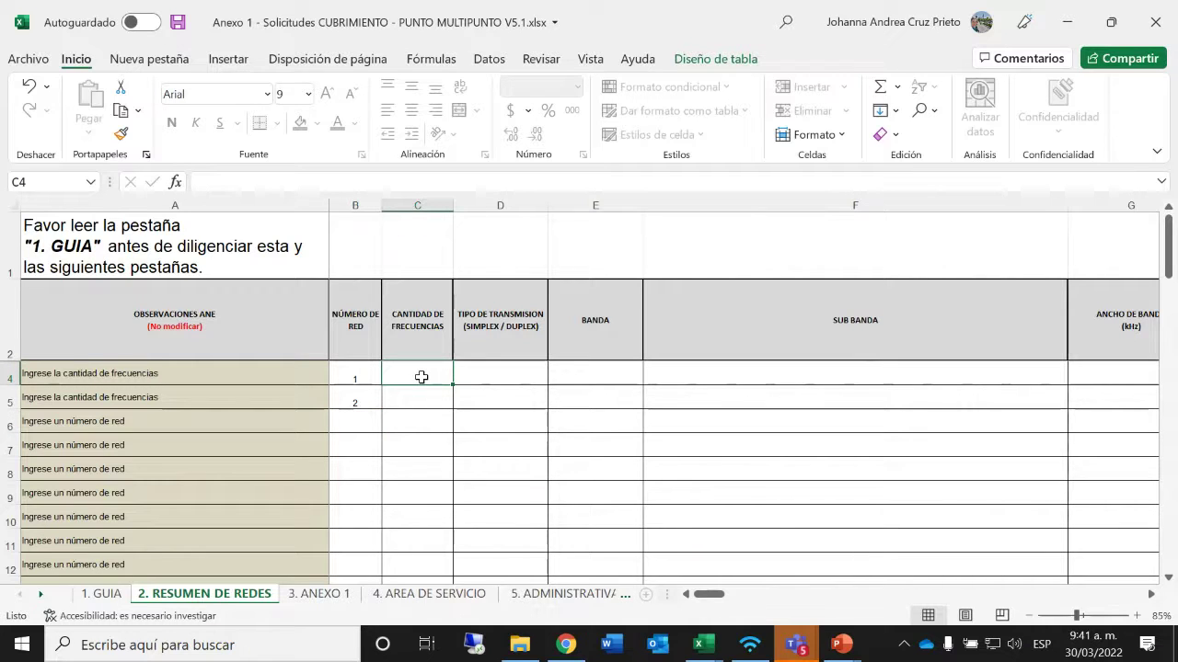
{"action": "type", "text": "1"}
{"action": "left_click", "coordinate": [416, 401]}
{"action": "type", "text": "2"}
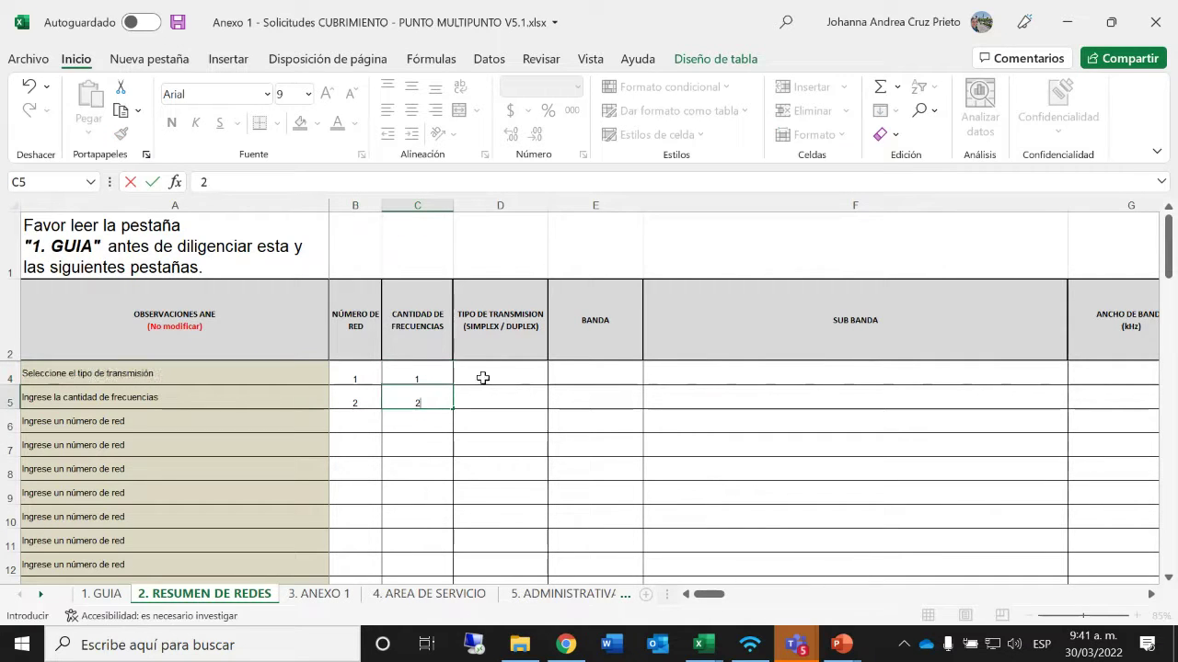
Step: Choose Simplex as network 1's transmission type and change it to Duplex
{"action": "left_click", "coordinate": [482, 378]}
{"action": "left_click", "coordinate": [555, 378]}
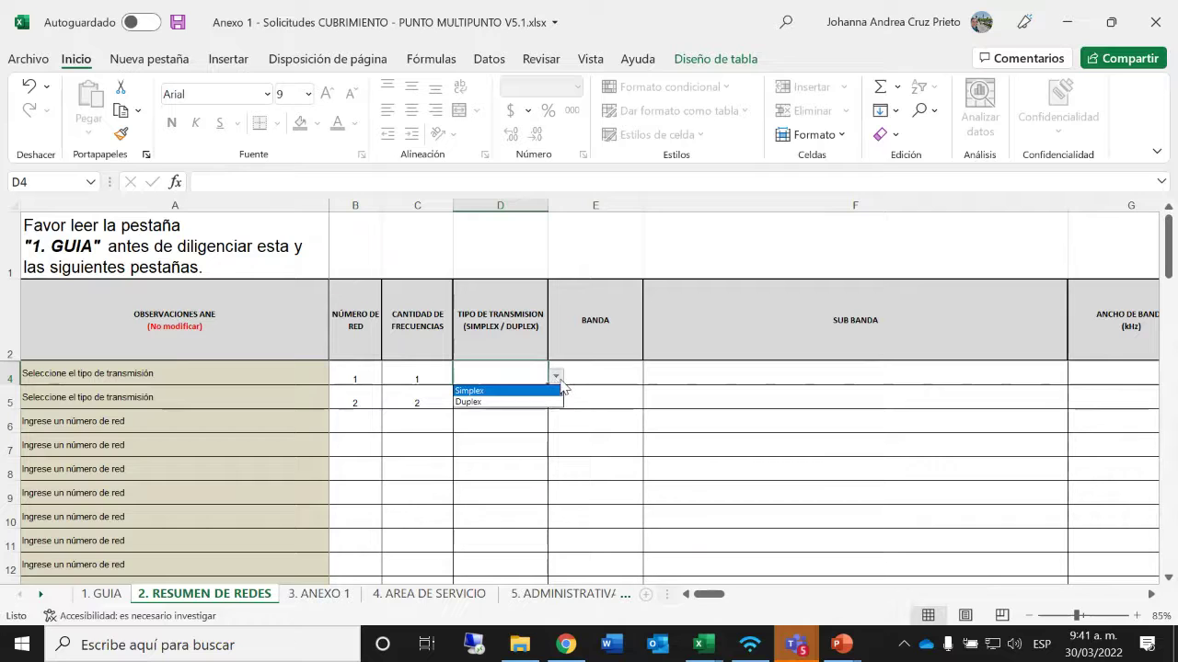
{"action": "left_click", "coordinate": [531, 391]}
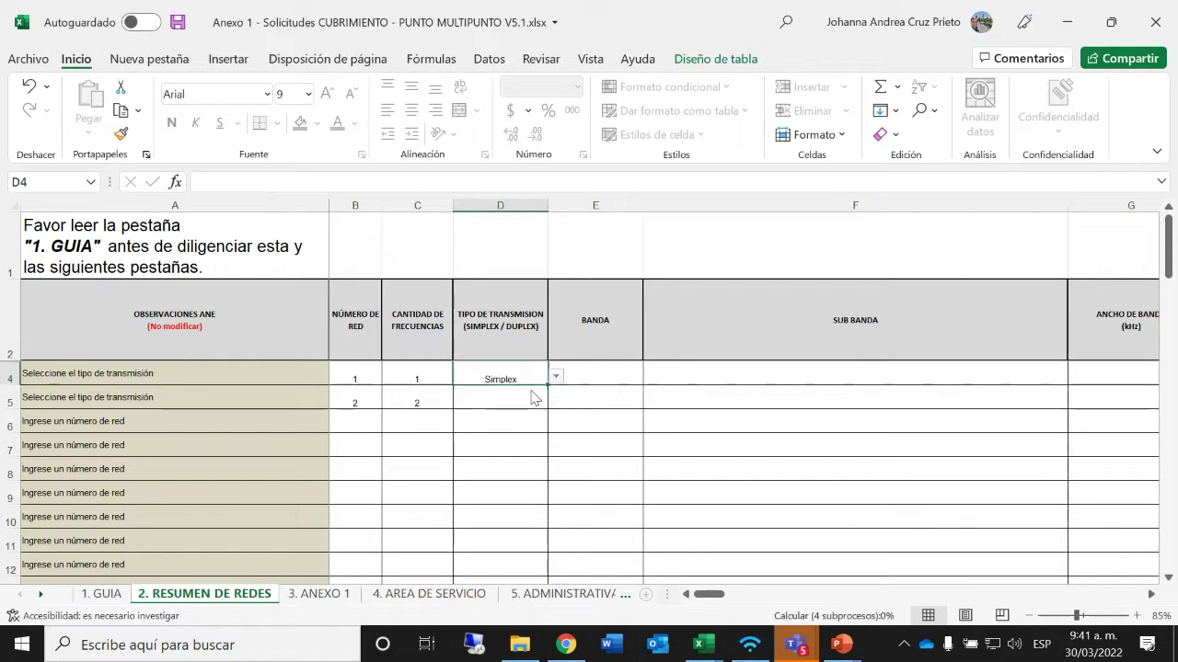
{"action": "left_click", "coordinate": [521, 402]}
{"action": "left_click", "coordinate": [521, 377]}
{"action": "left_click", "coordinate": [556, 376]}
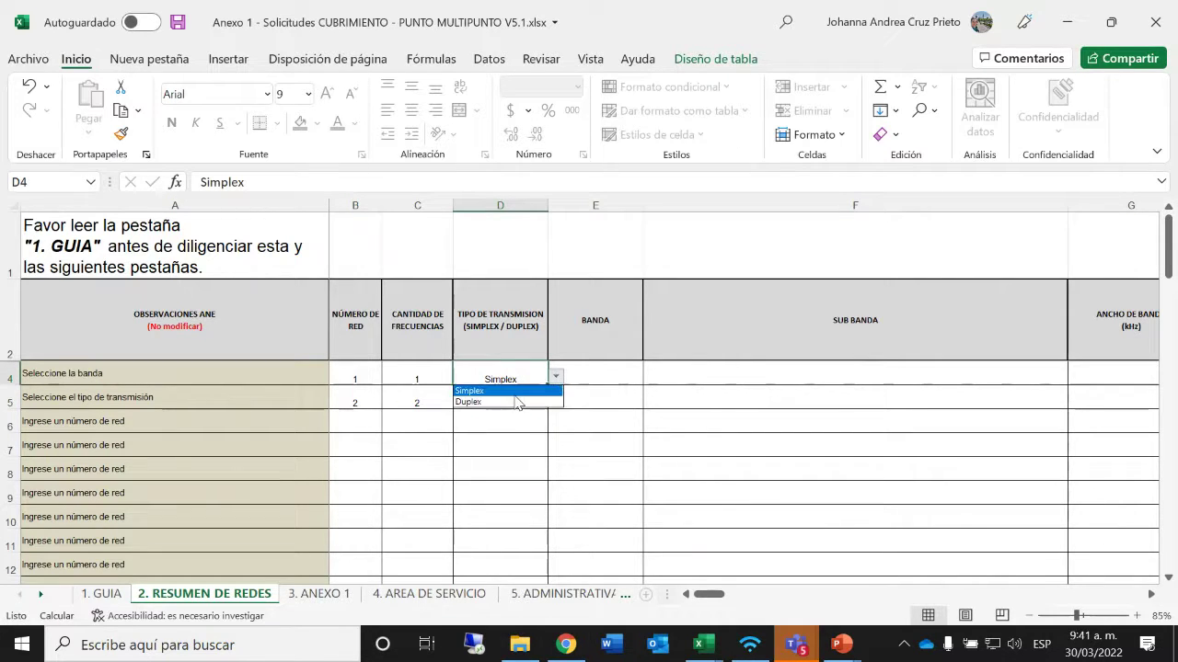
{"action": "left_click", "coordinate": [514, 402]}
{"action": "left_click", "coordinate": [492, 396]}
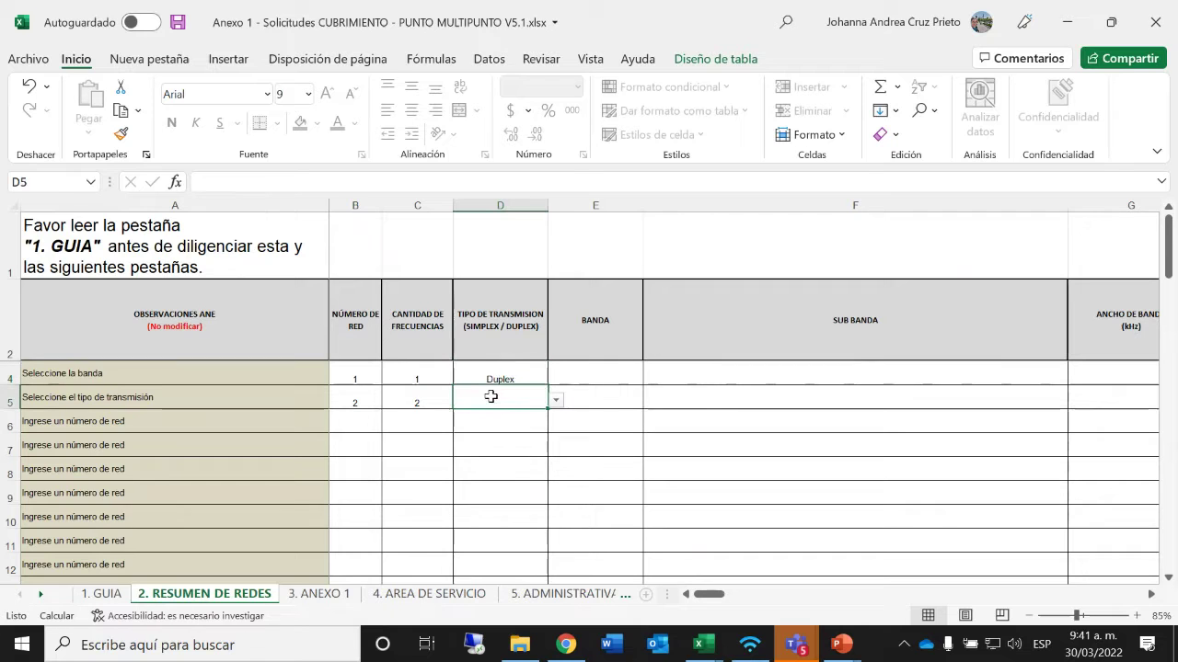
Step: Set network 1's band to UHF and check its frequency quantity against its transmission type
{"action": "left_click", "coordinate": [593, 376]}
{"action": "left_click", "coordinate": [649, 376]}
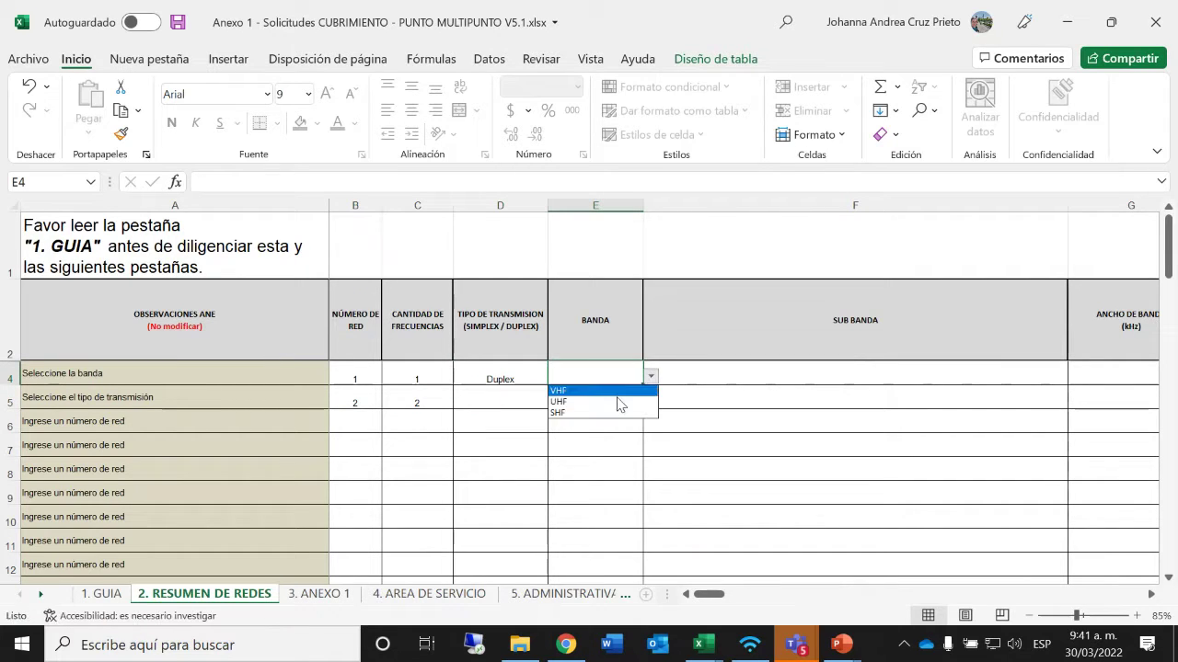
{"action": "left_click", "coordinate": [598, 402]}
{"action": "left_click", "coordinate": [828, 379]}
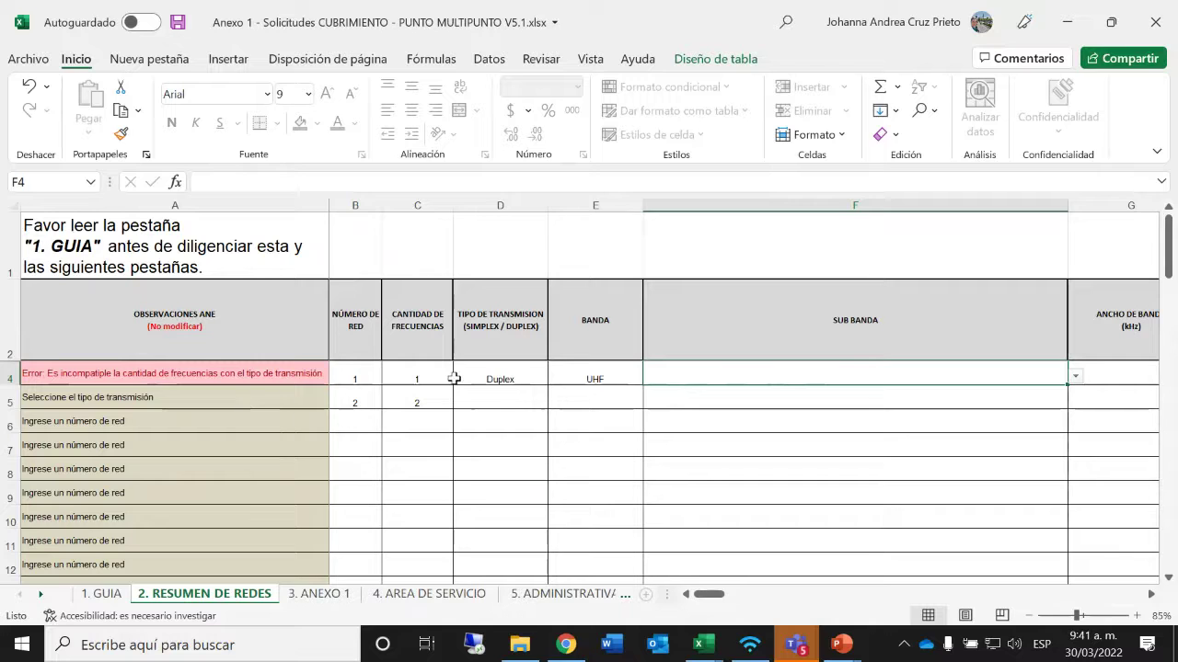
{"action": "left_click", "coordinate": [527, 381]}
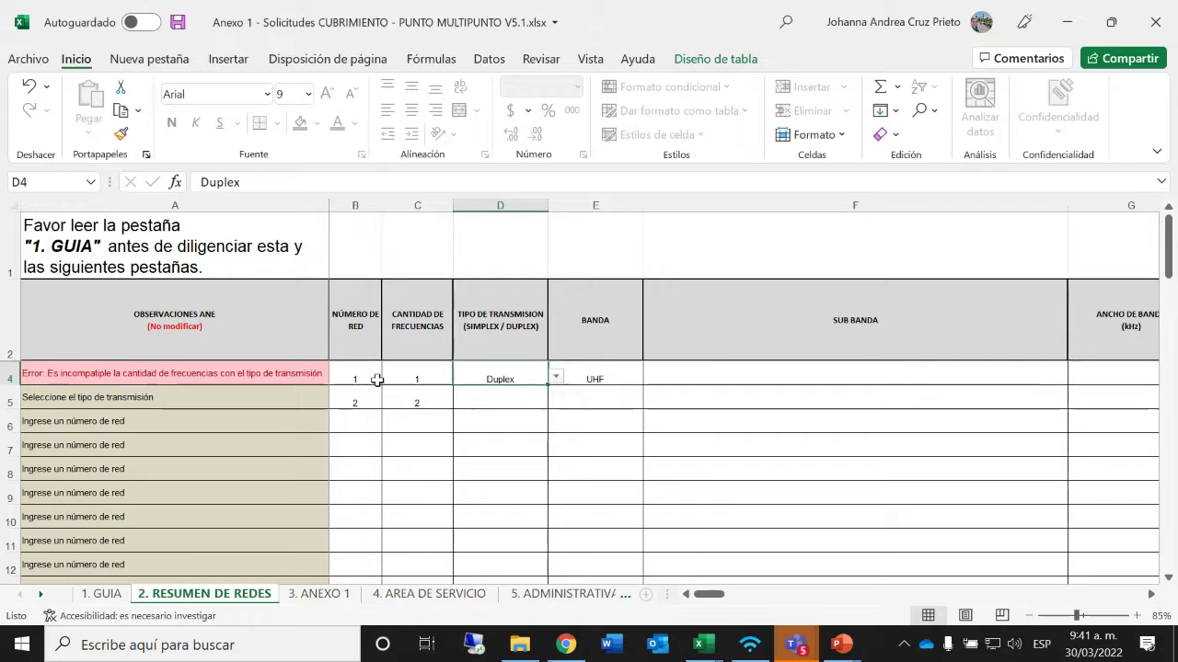
{"action": "left_click", "coordinate": [408, 379]}
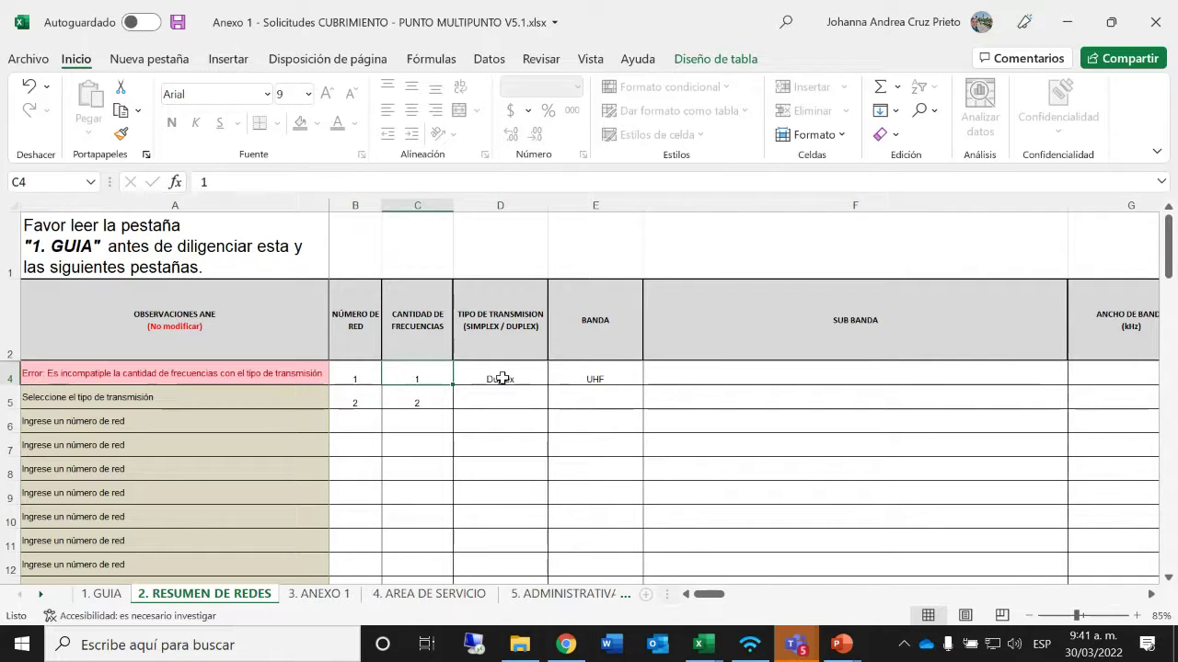
Step: Set the transmission type to Simplex for network 1 and Duplex for network 2
{"action": "left_click", "coordinate": [531, 381]}
{"action": "left_click", "coordinate": [556, 377]}
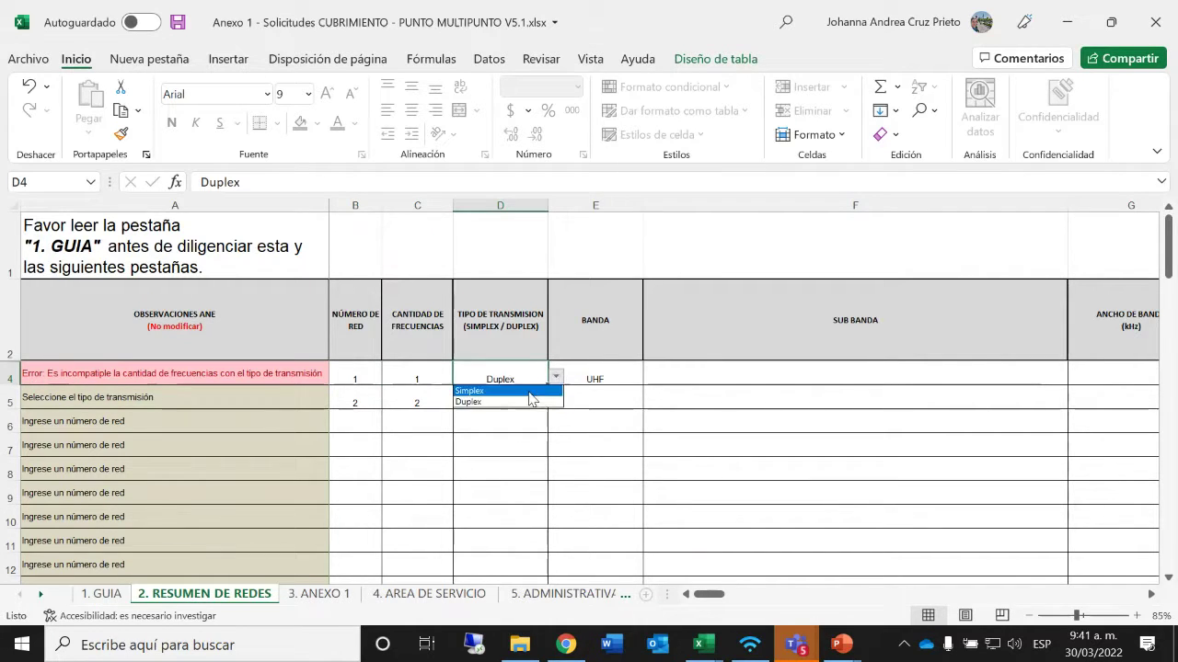
{"action": "left_click", "coordinate": [551, 390]}
{"action": "left_click", "coordinate": [576, 379]}
{"action": "left_click", "coordinate": [497, 400]}
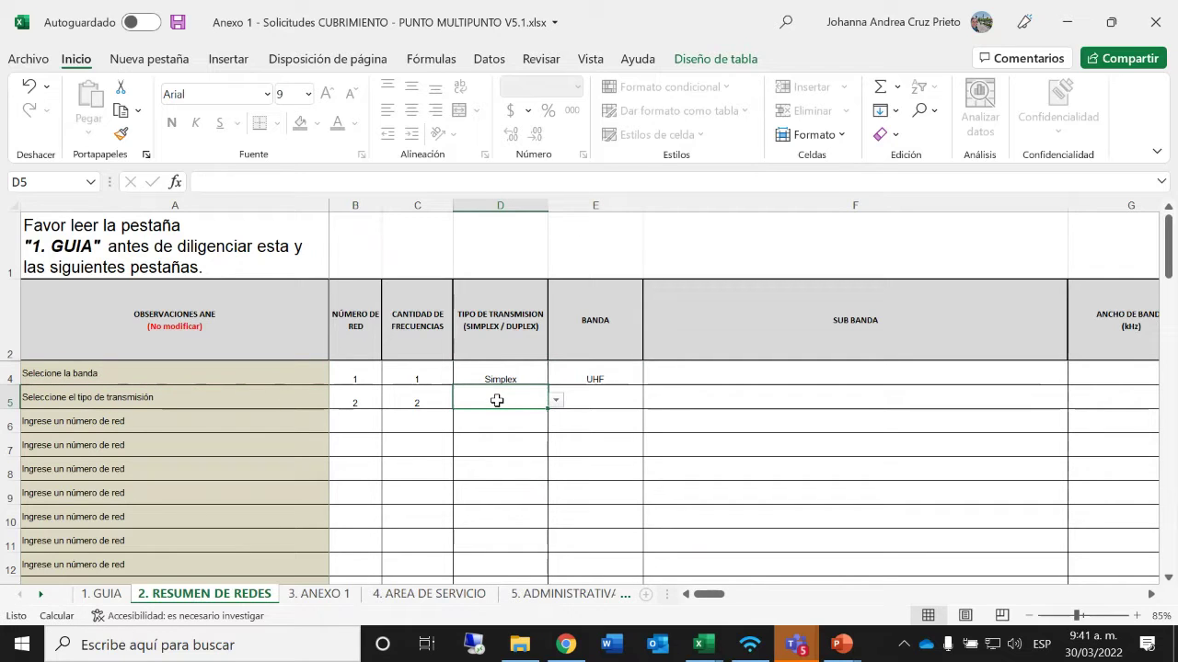
{"action": "left_click", "coordinate": [553, 405]}
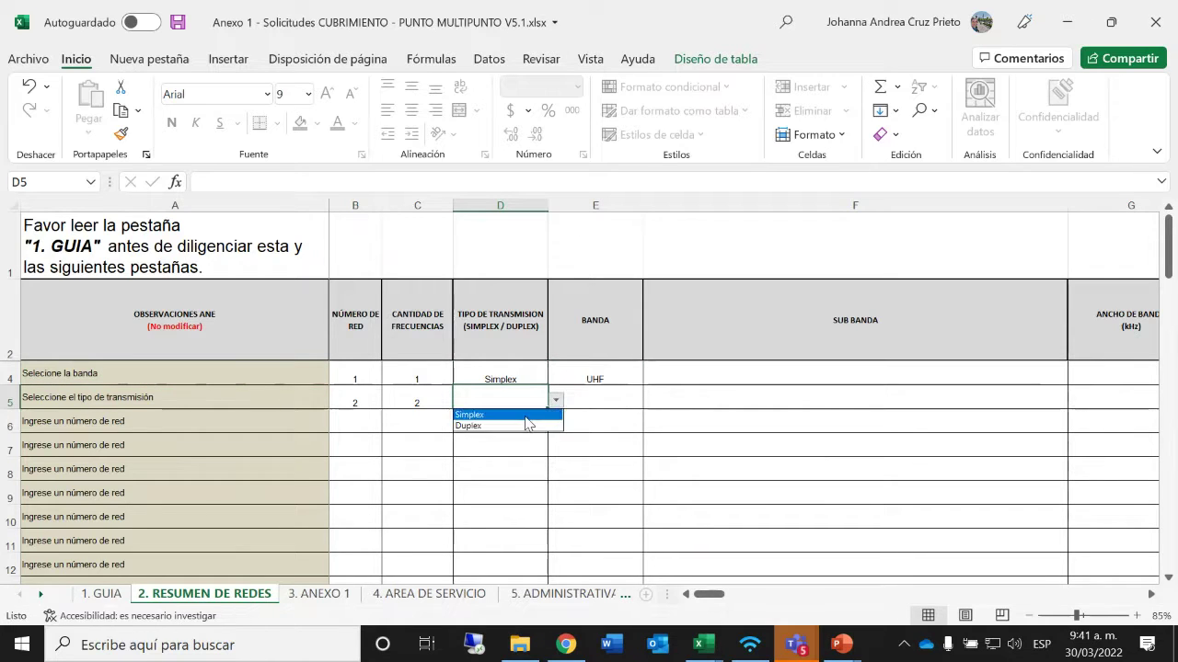
{"action": "left_click", "coordinate": [502, 428]}
Step: Set network 2's band to VHF
{"action": "left_click", "coordinate": [576, 403]}
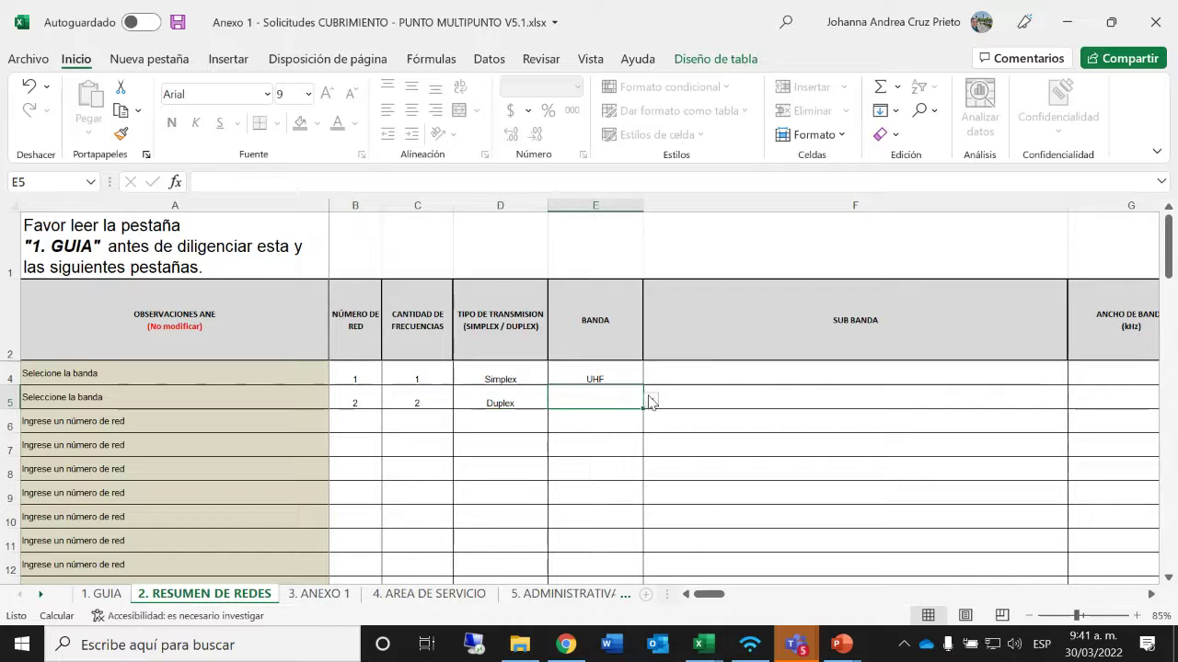
{"action": "left_click", "coordinate": [649, 400]}
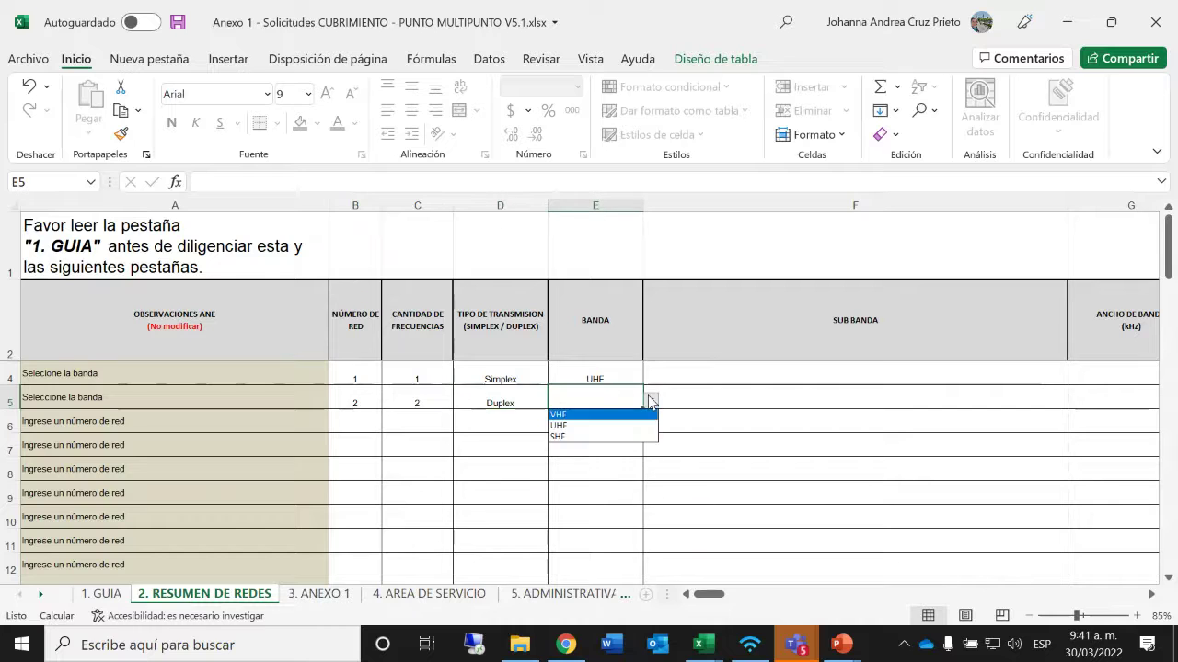
{"action": "left_click", "coordinate": [600, 415]}
Step: Choose Simplex - UHF Tabla 4 Banda S1 (380 a 398 MHz) as network 1's sub-band and check its available bandwidths
{"action": "left_click", "coordinate": [754, 377]}
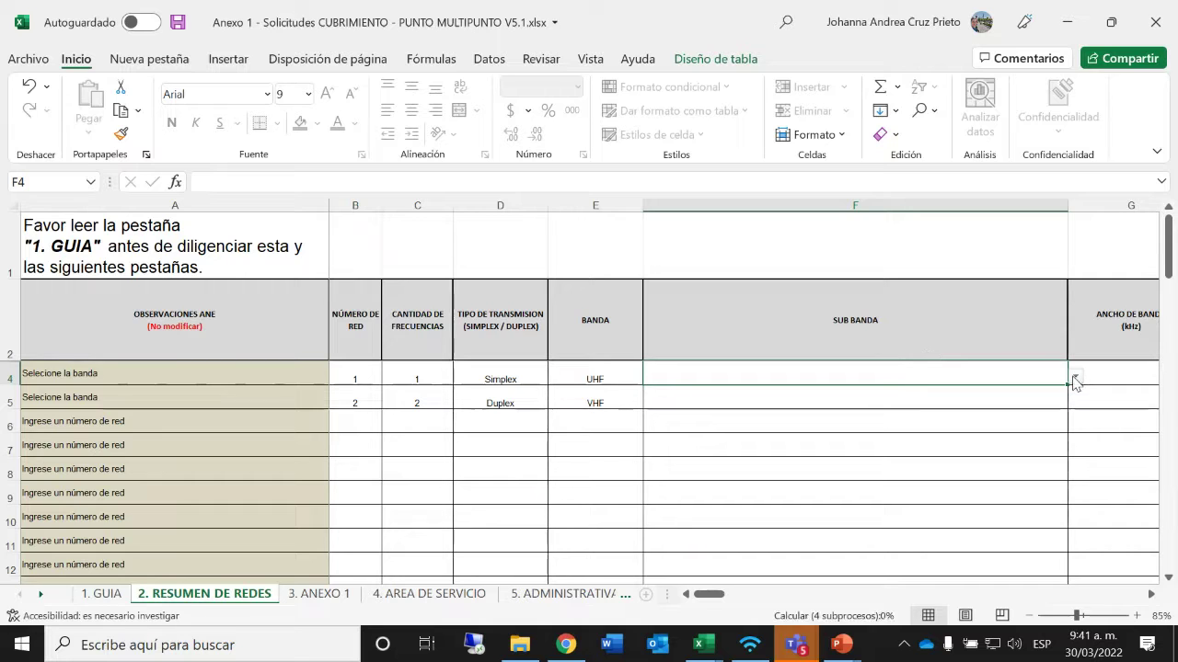
{"action": "left_click_drag", "start_coordinate": [355, 372], "coordinate": [925, 378]}
{"action": "left_click", "coordinate": [928, 379]}
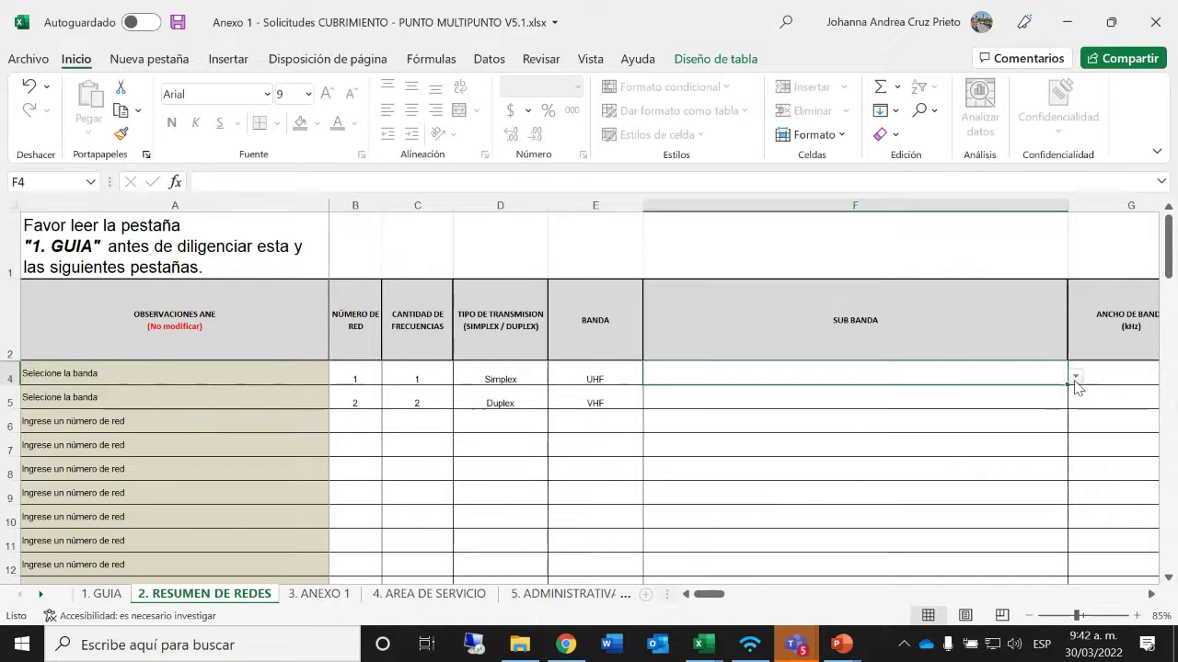
{"action": "left_click", "coordinate": [1074, 376]}
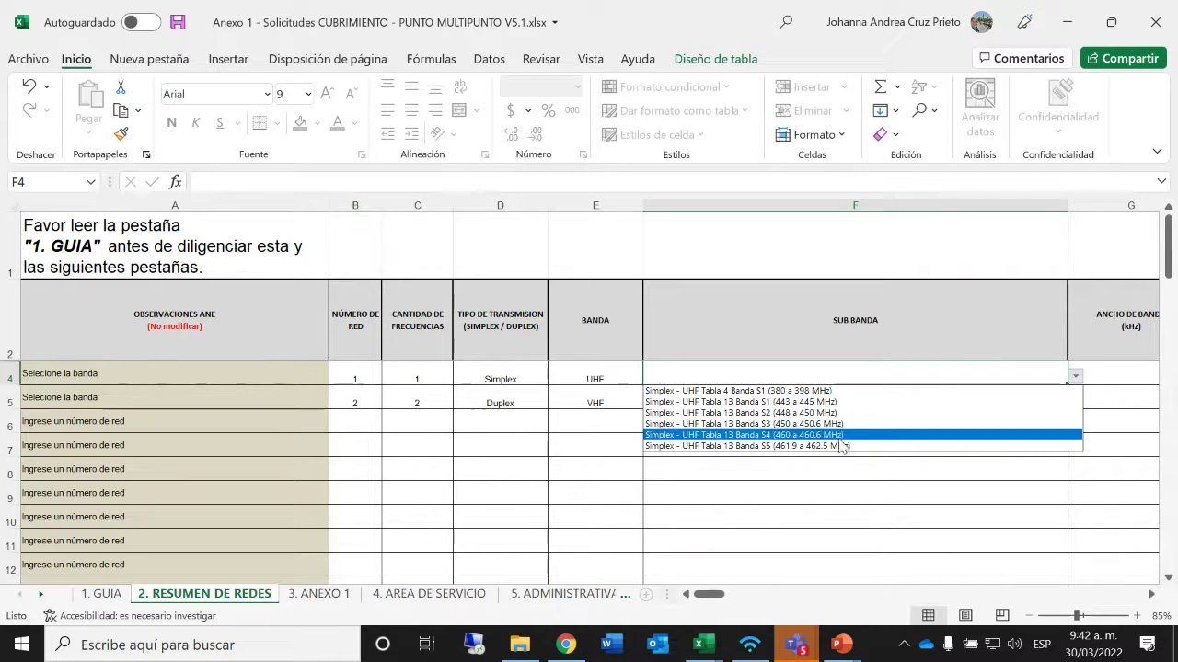
{"action": "left_click", "coordinate": [838, 391]}
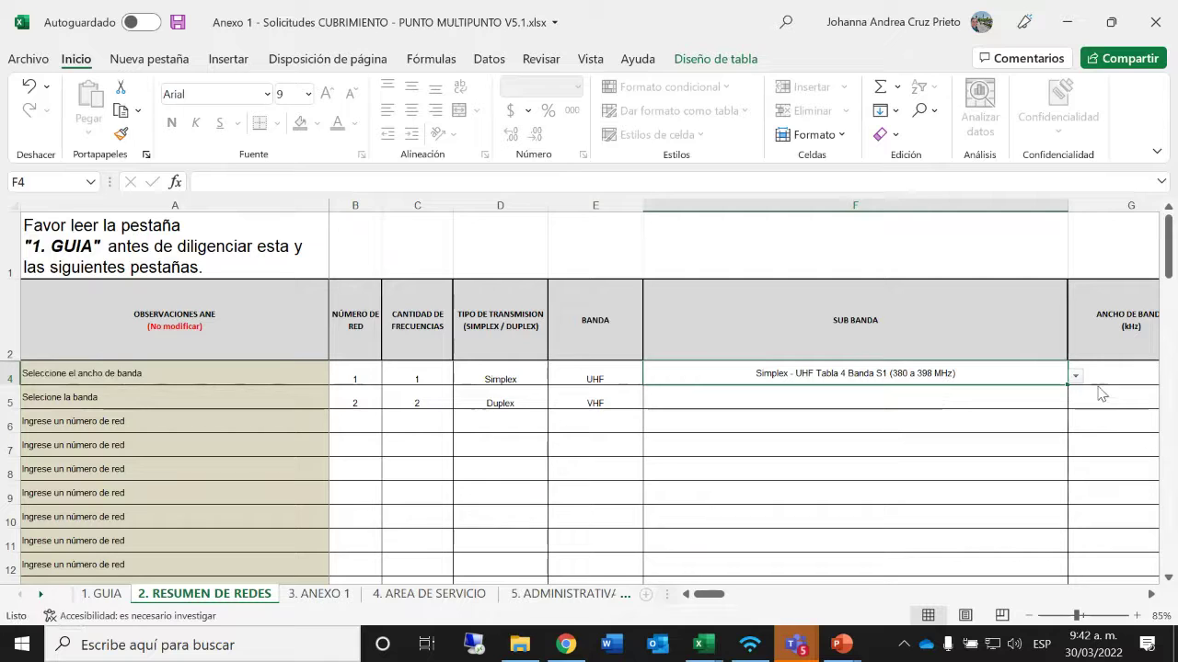
{"action": "left_click", "coordinate": [1100, 375]}
{"action": "left_click", "coordinate": [1147, 593]}
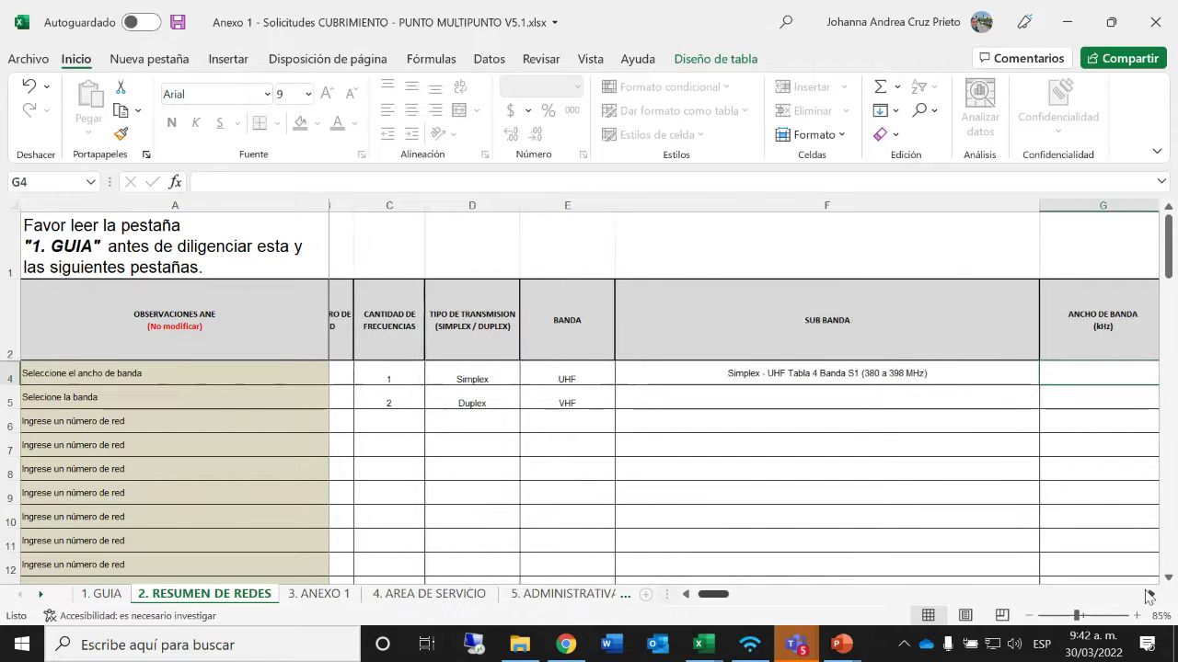
{"action": "left_click", "coordinate": [1149, 378]}
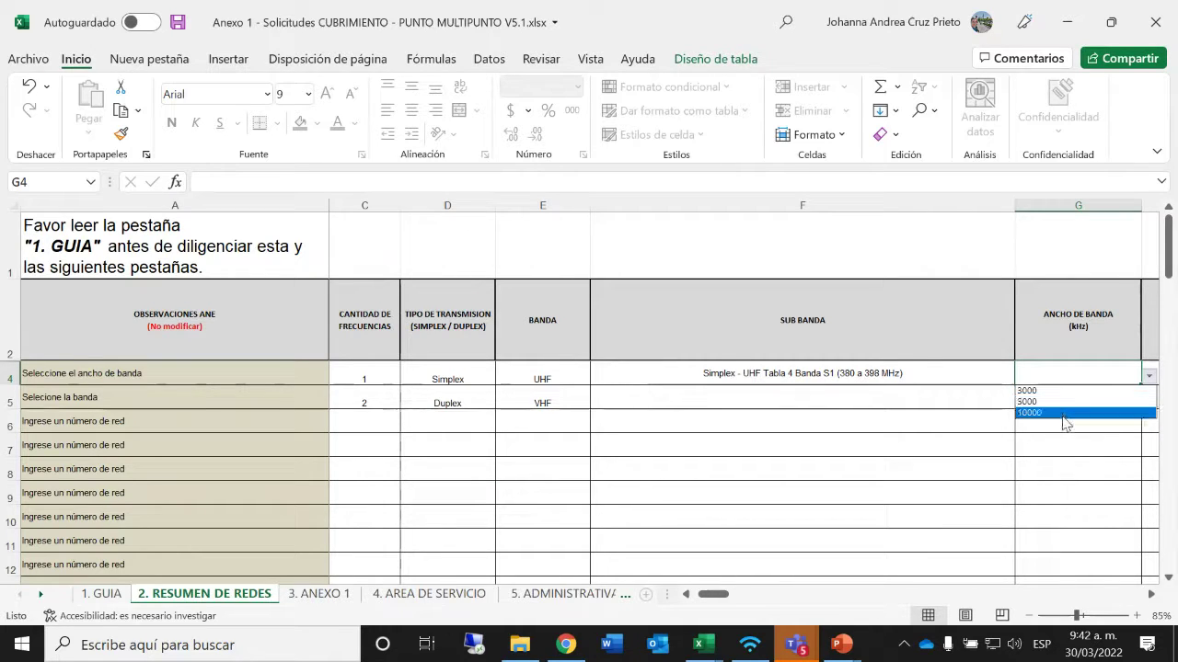
{"action": "key", "text": "Escape"}
Step: Set network 1's sub-band to Simplex - UHF Tabla 13 Banda S2 (448 a 450 MHz) and its bandwidth to 12.5 kHz
{"action": "left_click", "coordinate": [901, 367]}
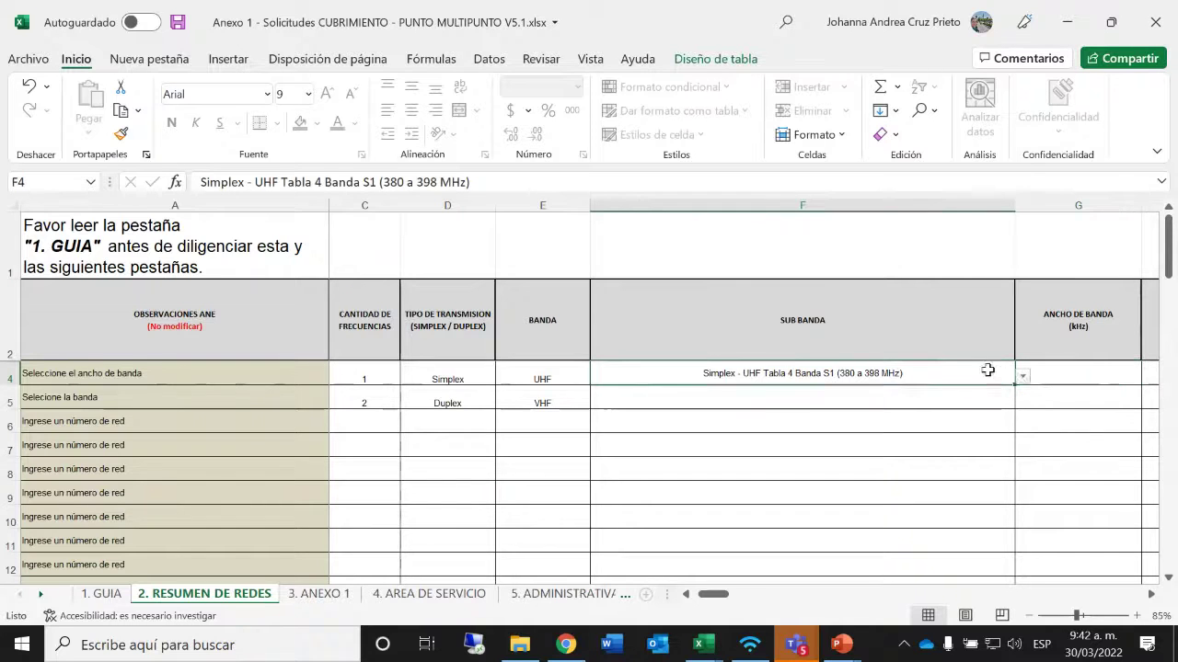
{"action": "left_click", "coordinate": [1021, 375]}
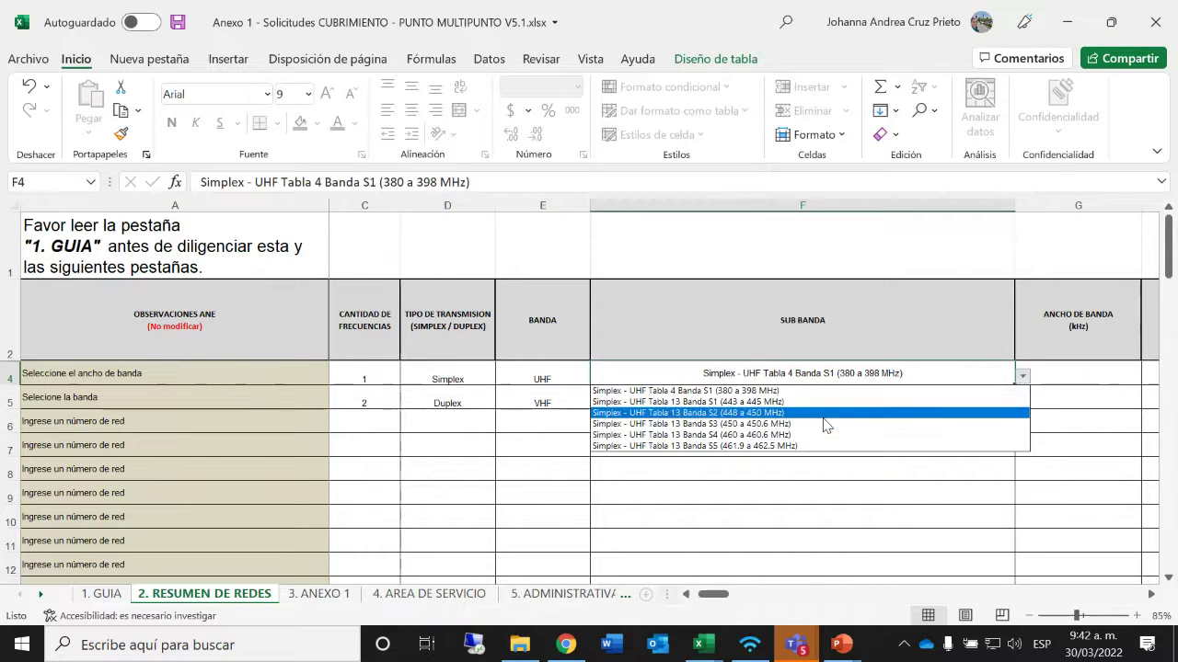
{"action": "left_click", "coordinate": [823, 412]}
{"action": "left_click", "coordinate": [1086, 375]}
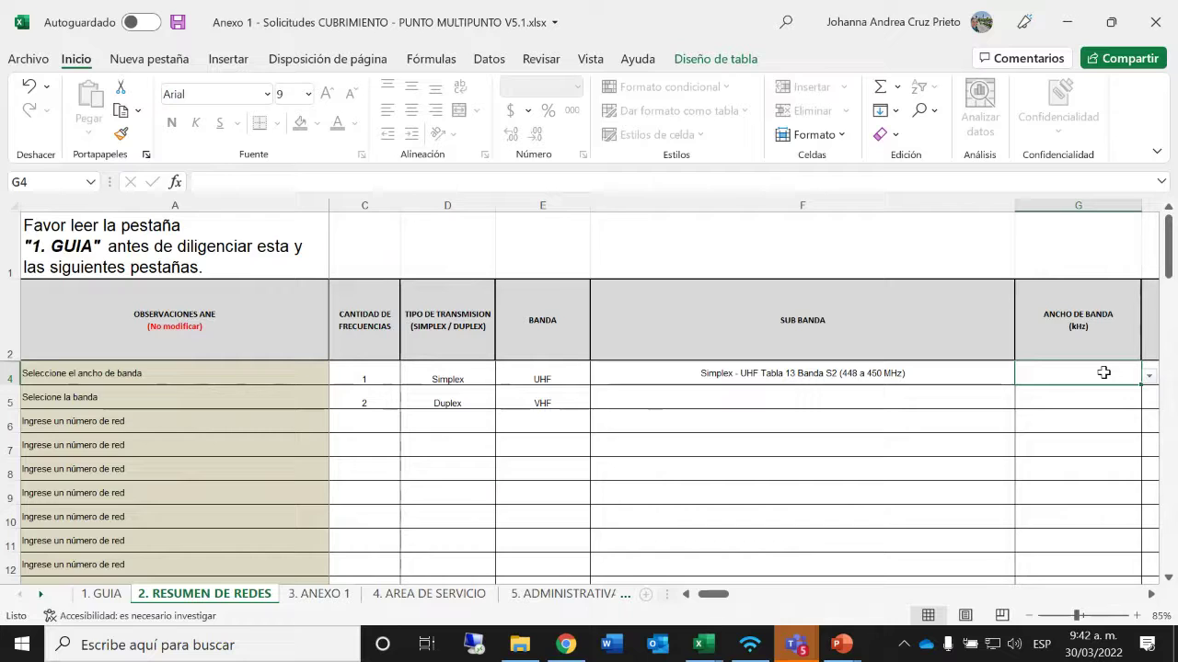
{"action": "left_click", "coordinate": [1149, 376]}
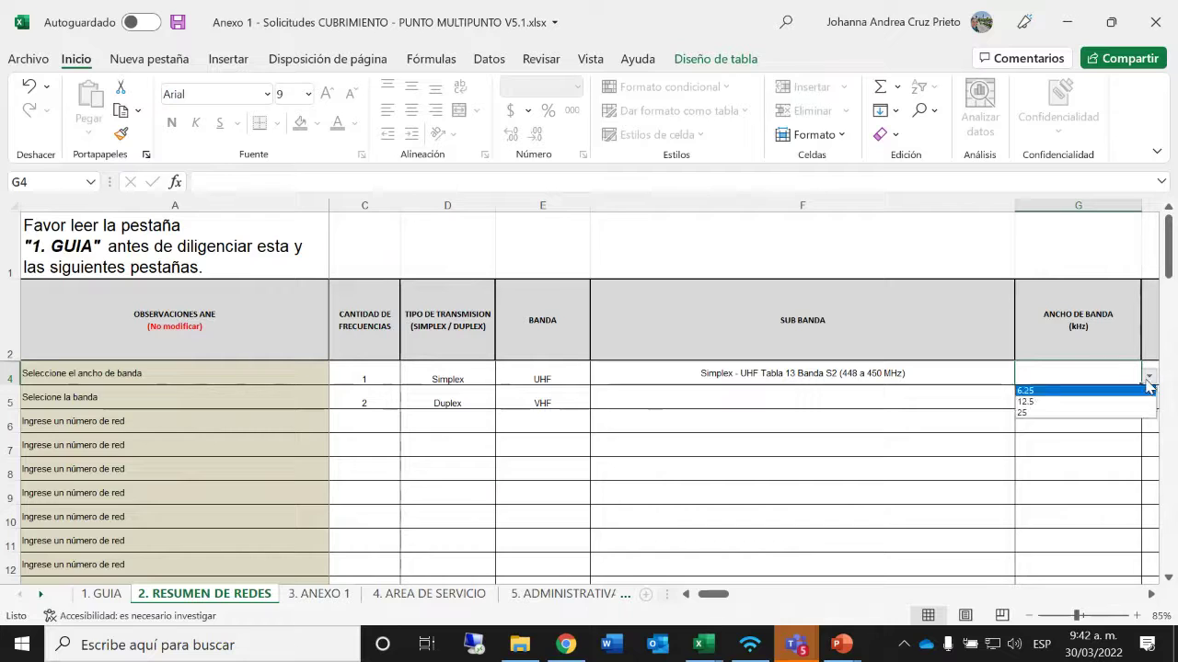
{"action": "left_click", "coordinate": [1051, 402]}
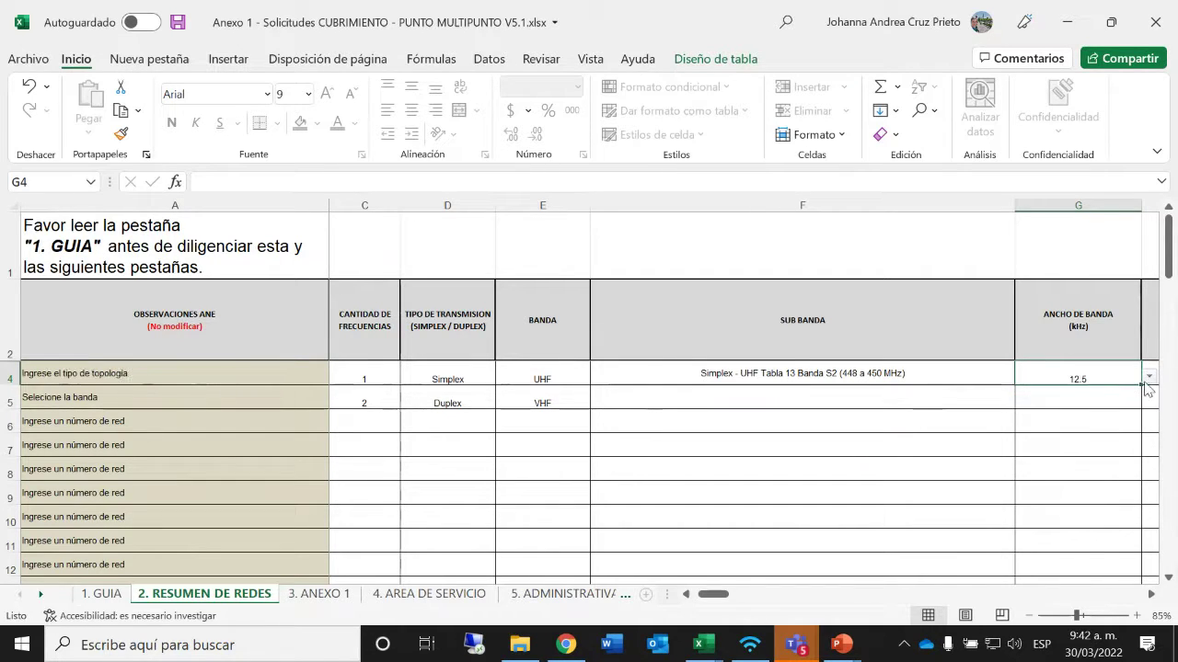
Step: Set network 2's sub-band to Duplex - VHF Tabla 3A Banda C (150.05 a 153.05 MHz con 155.05 a 158.05 MHz) and its bandwidth to 12.5 kHz
{"action": "left_click", "coordinate": [980, 397]}
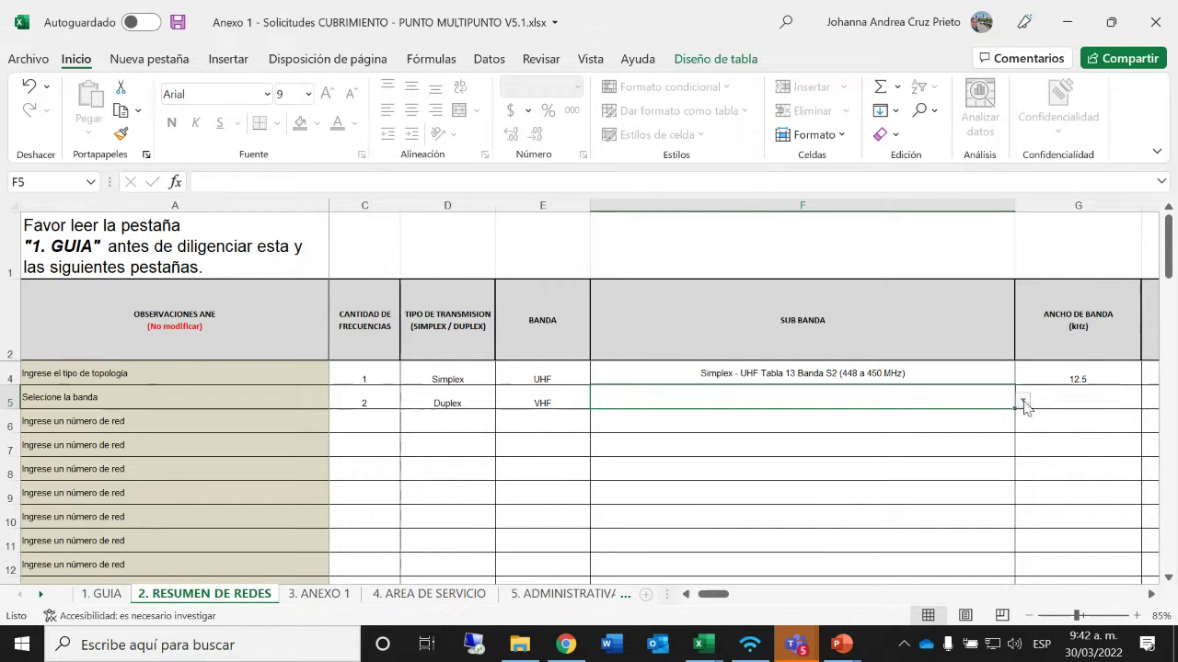
{"action": "left_click", "coordinate": [1021, 401]}
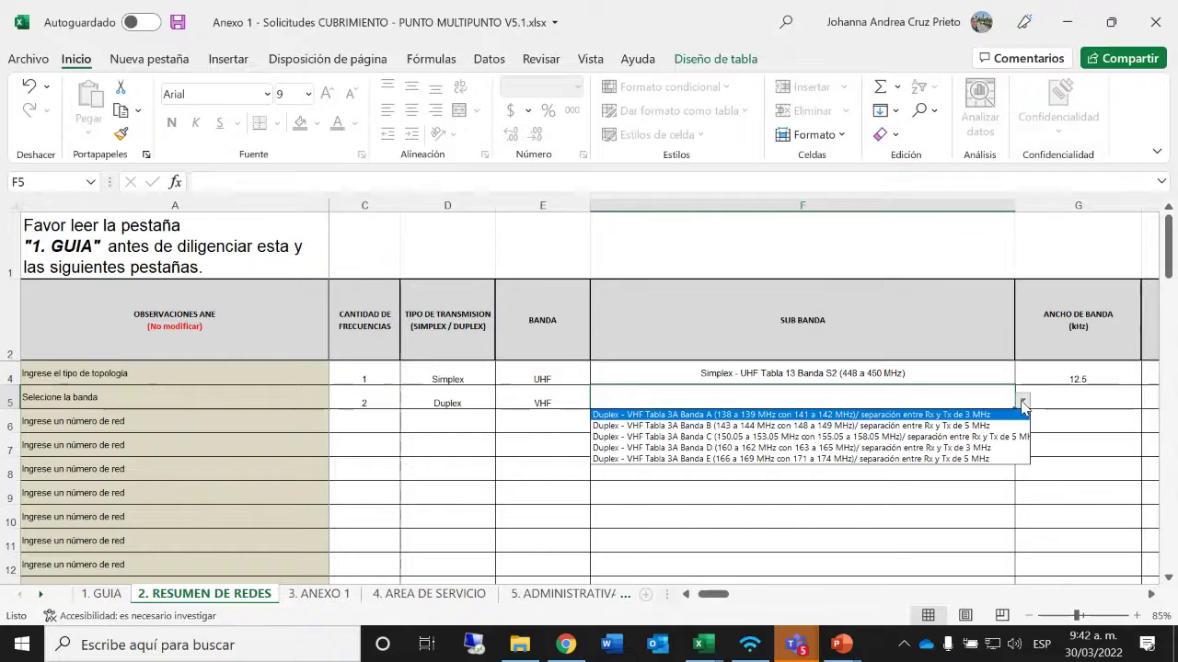
{"action": "left_click", "coordinate": [756, 438]}
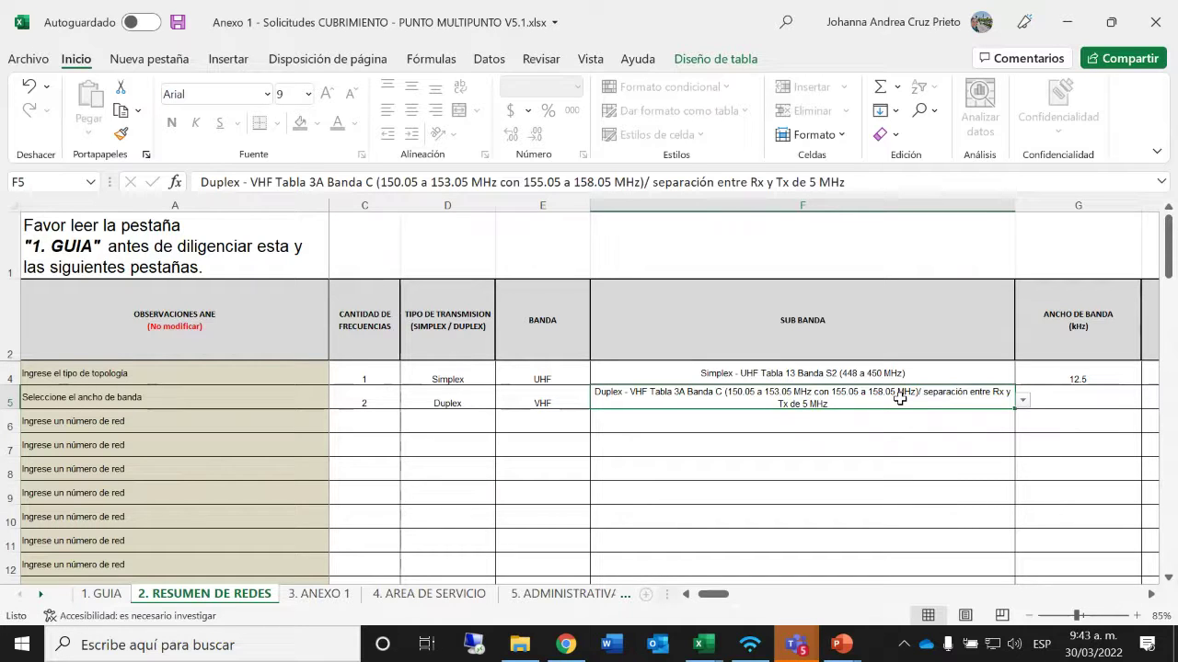
{"action": "key", "text": "Tab"}
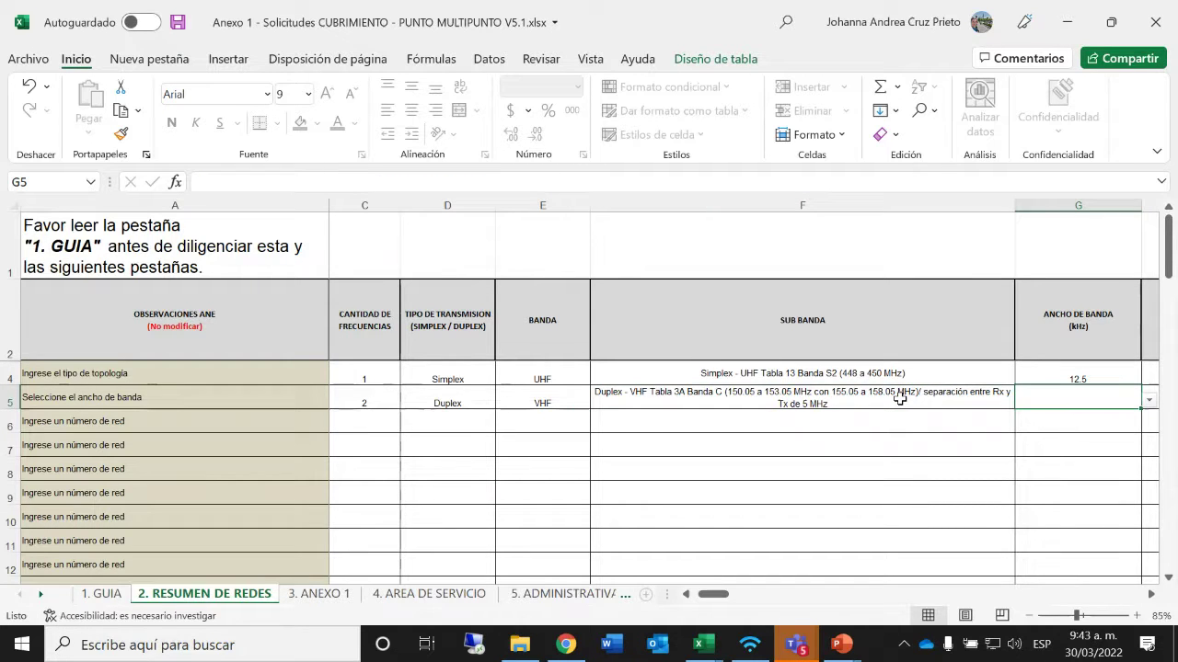
{"action": "left_click", "coordinate": [1152, 401]}
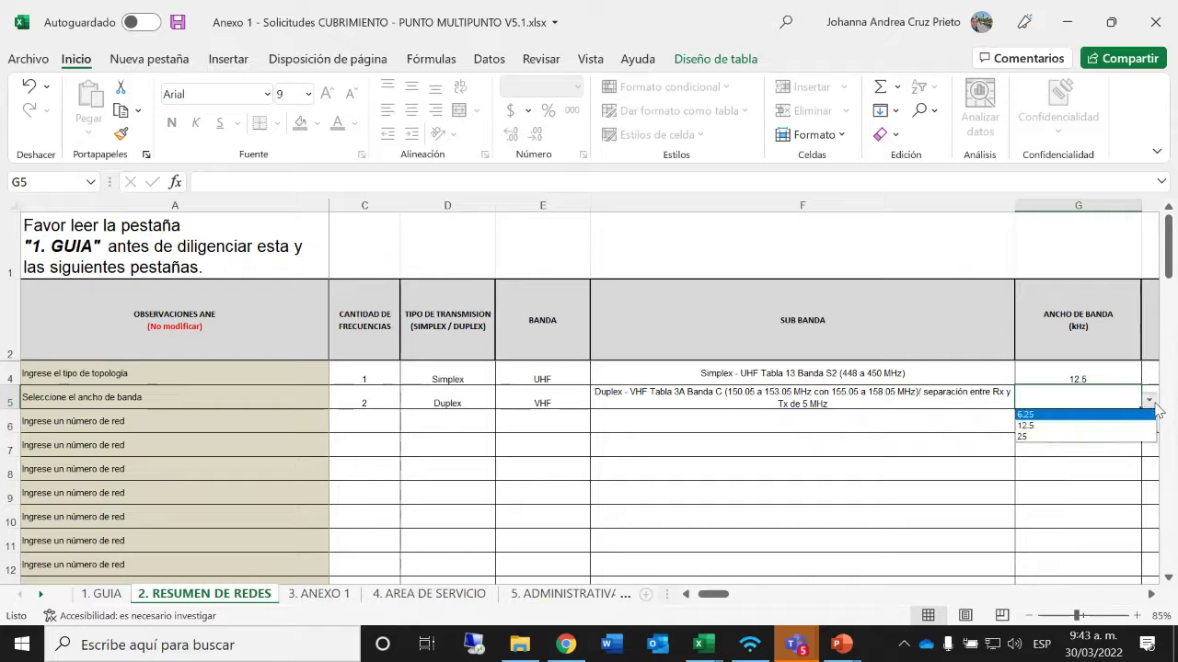
{"action": "left_click", "coordinate": [1104, 425]}
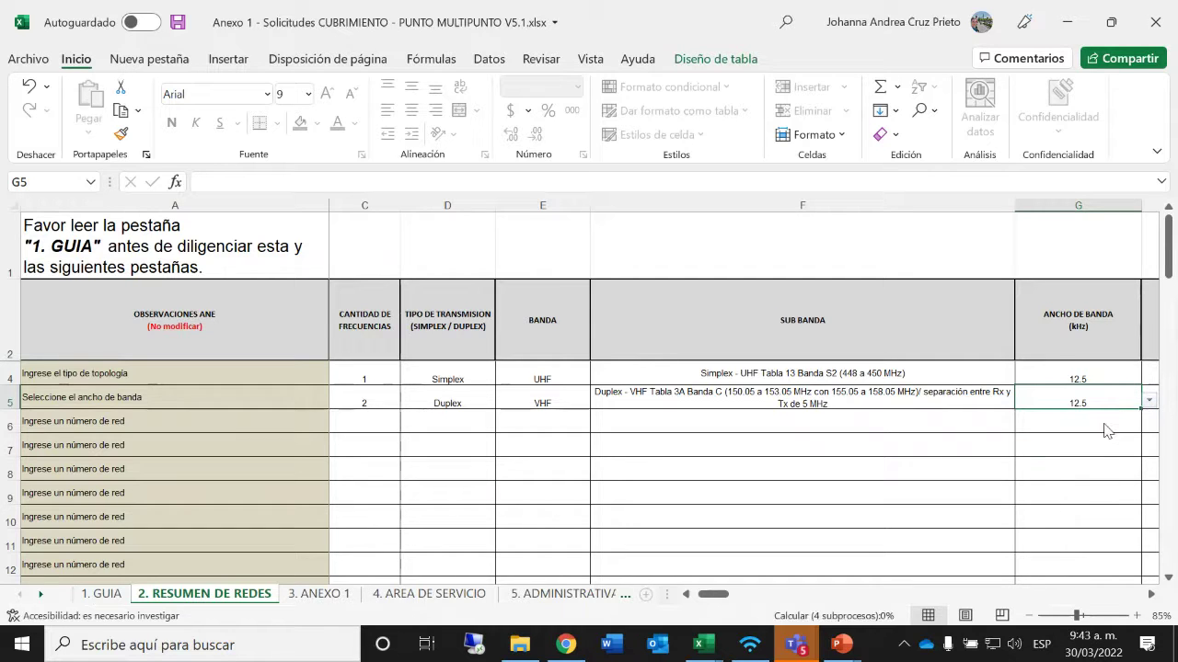
Step: Set network 1's topology type to Tipo 14: Red Simplex con portátiles
{"action": "left_click", "coordinate": [1077, 379]}
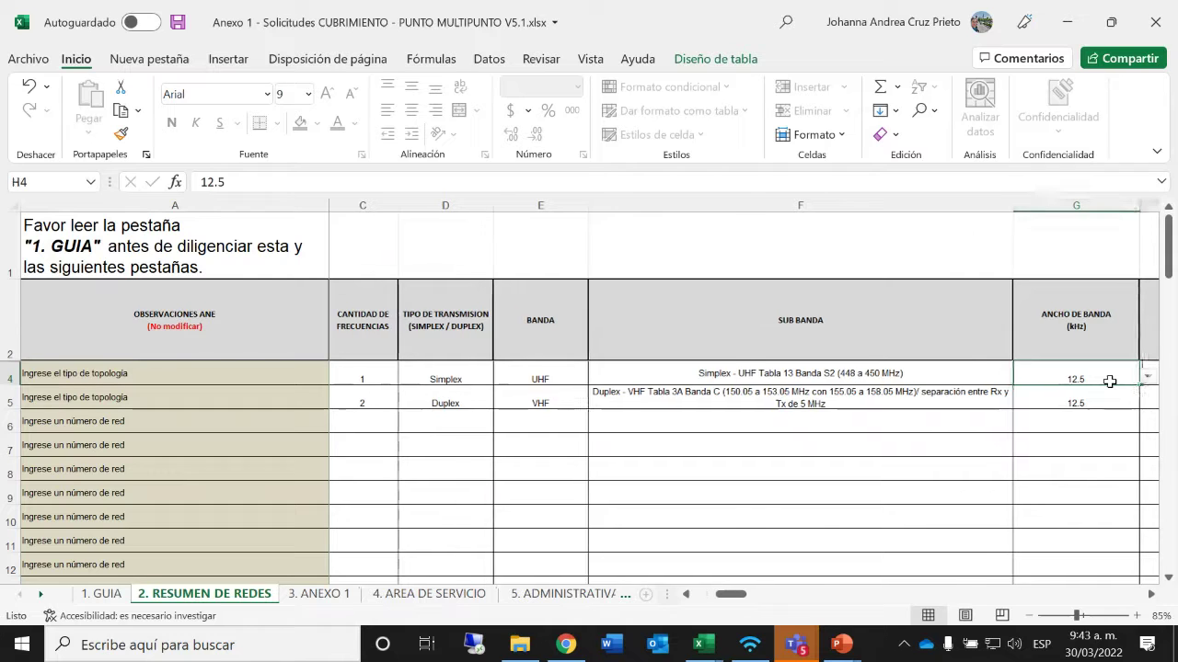
{"action": "key", "text": "Tab"}
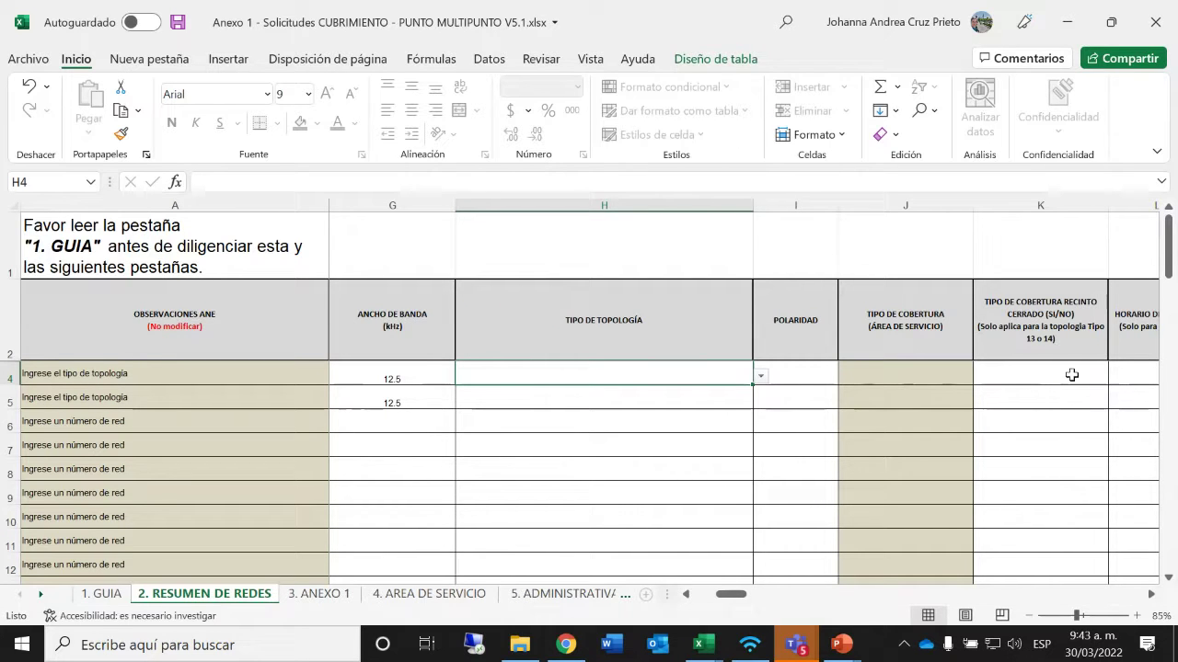
{"action": "left_click", "coordinate": [760, 377]}
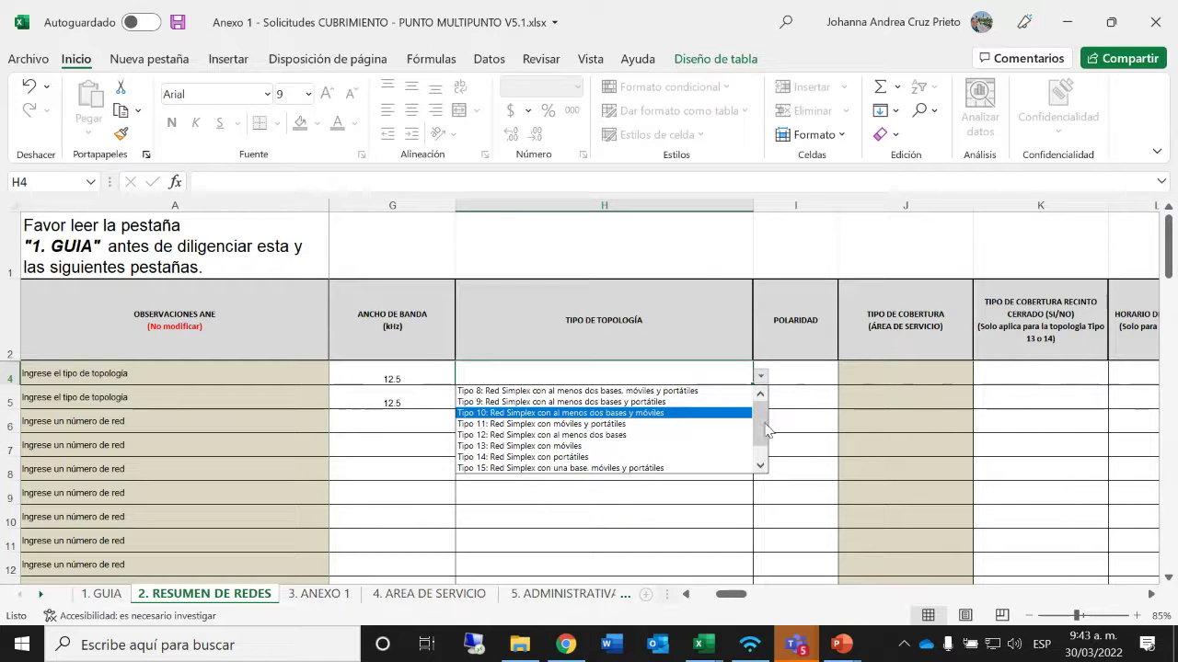
{"action": "mouse_move", "coordinate": [765, 430]}
{"action": "left_mouse_down"}
{"action": "mouse_move", "coordinate": [764, 451]}
{"action": "mouse_move", "coordinate": [759, 420]}
{"action": "left_mouse_up"}
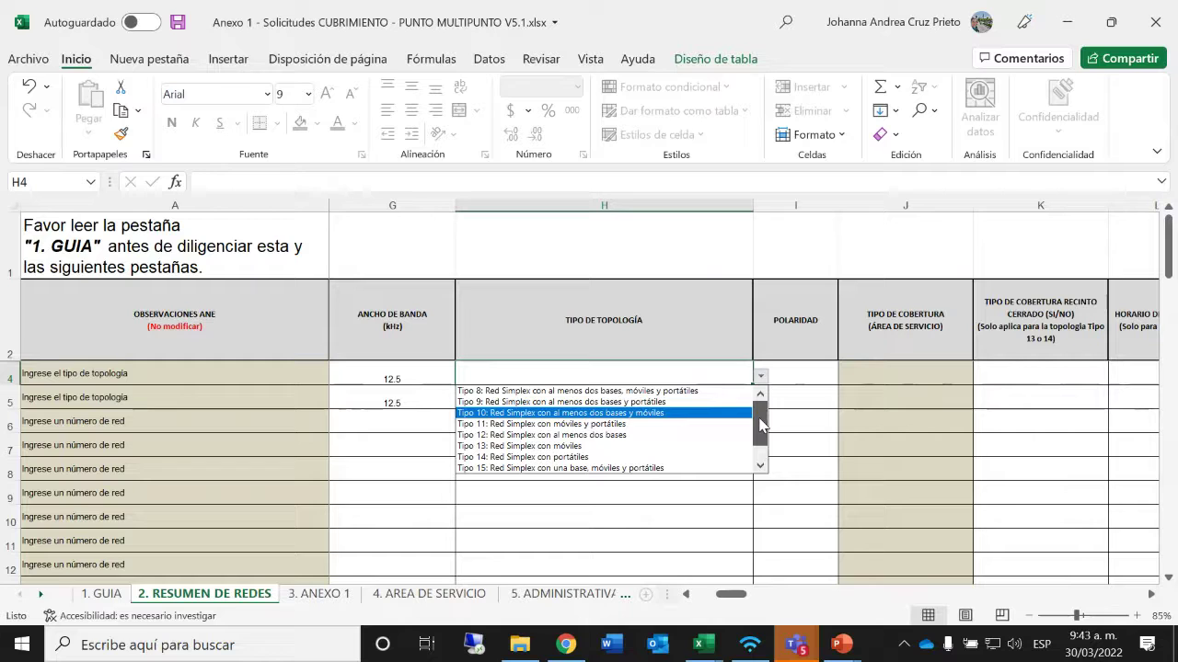
{"action": "left_click", "coordinate": [577, 458]}
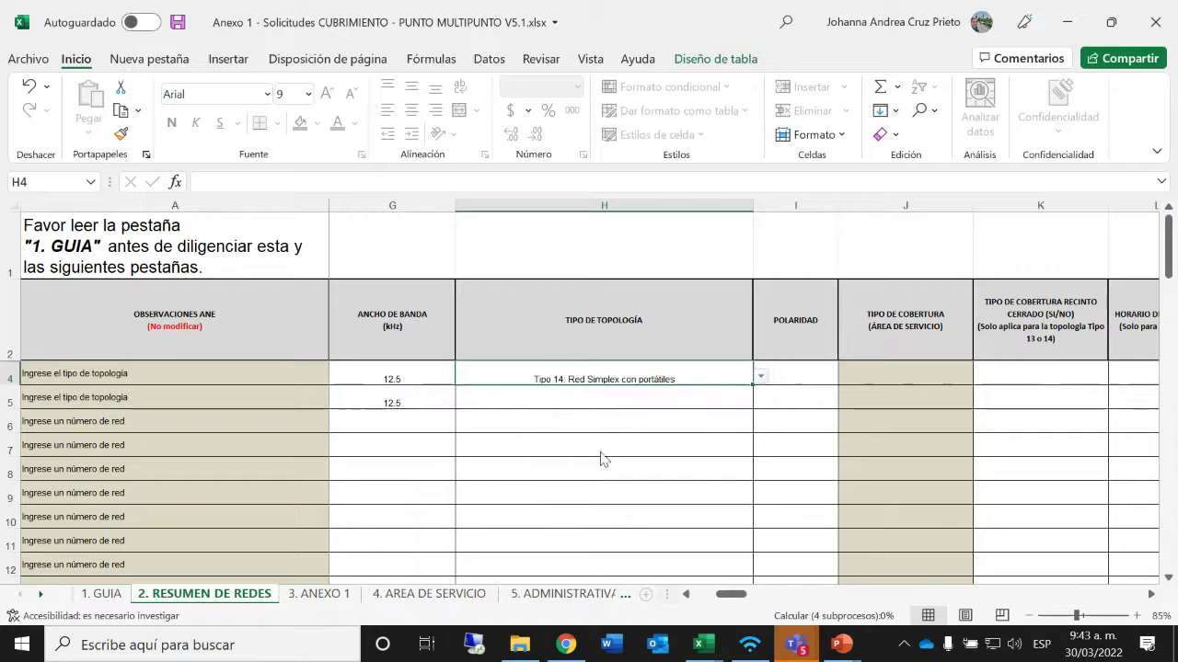
Step: Set network 2's topology type to Tipo 1: Red Duplex con repetidor, bases, móviles y portátiles
{"action": "left_click", "coordinate": [672, 403]}
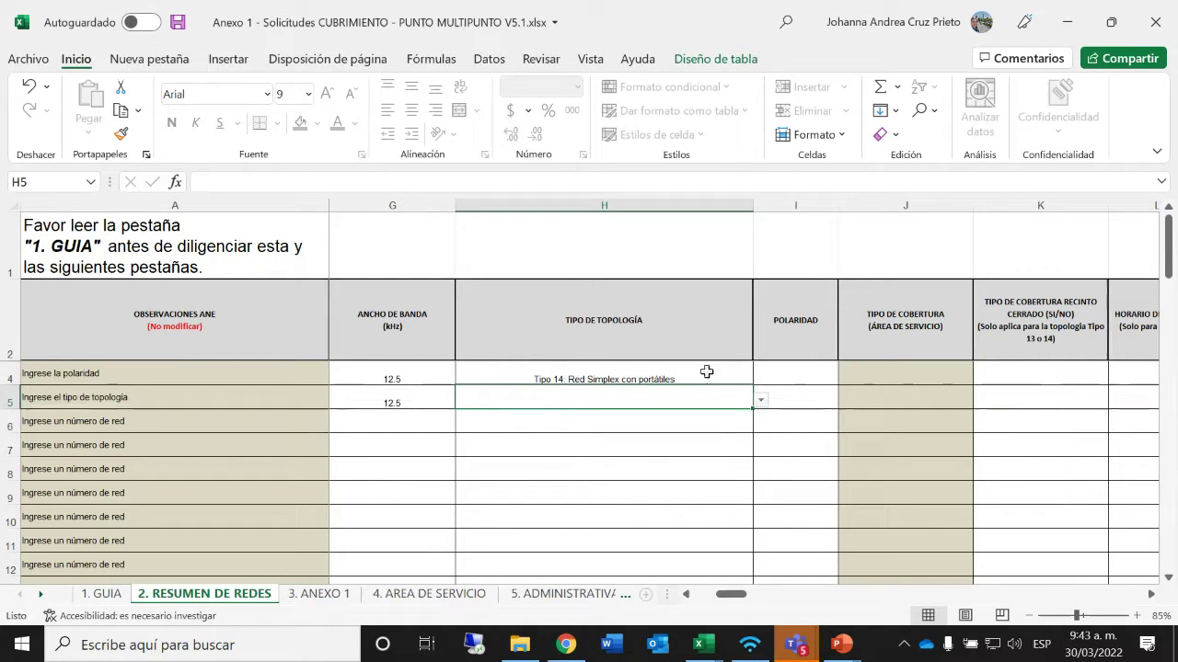
{"action": "left_click", "coordinate": [762, 402]}
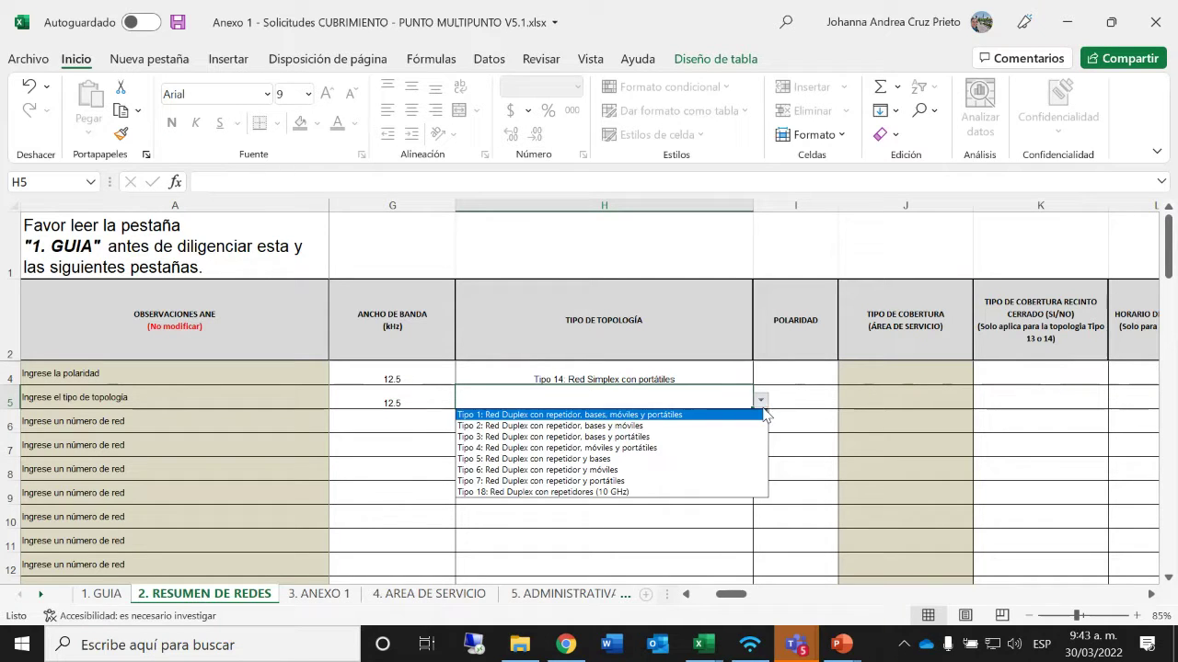
{"action": "left_click", "coordinate": [585, 415]}
Step: Set the polarity of networks 1 and 2 to V
{"action": "left_click", "coordinate": [815, 366]}
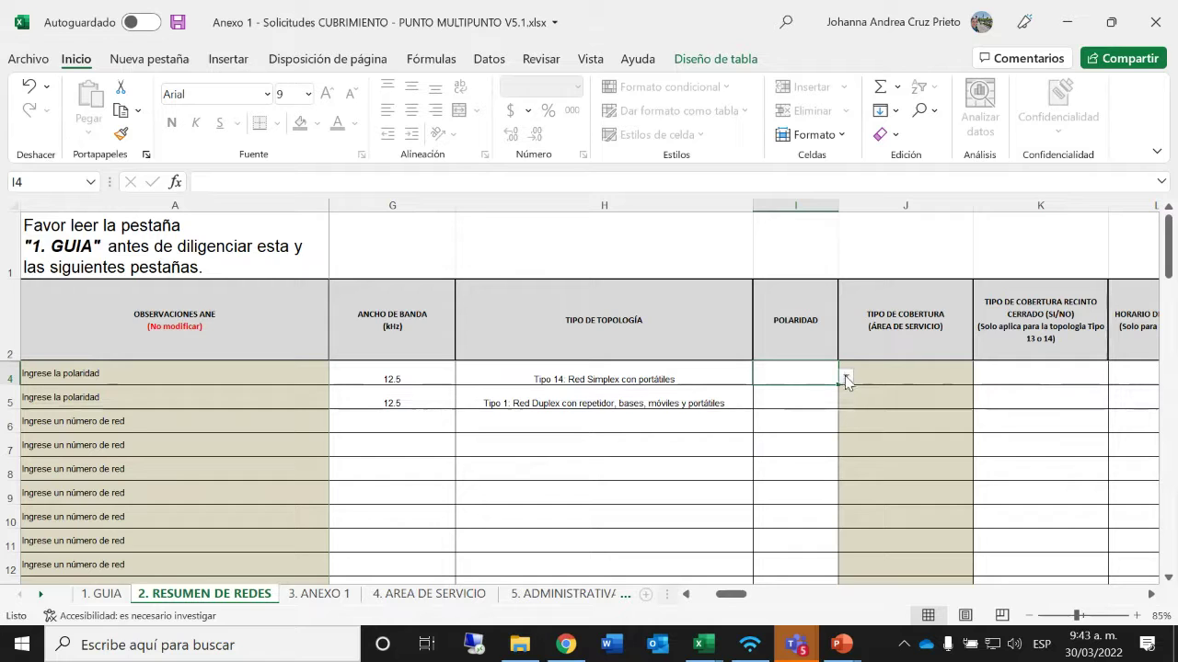
{"action": "left_click", "coordinate": [845, 378]}
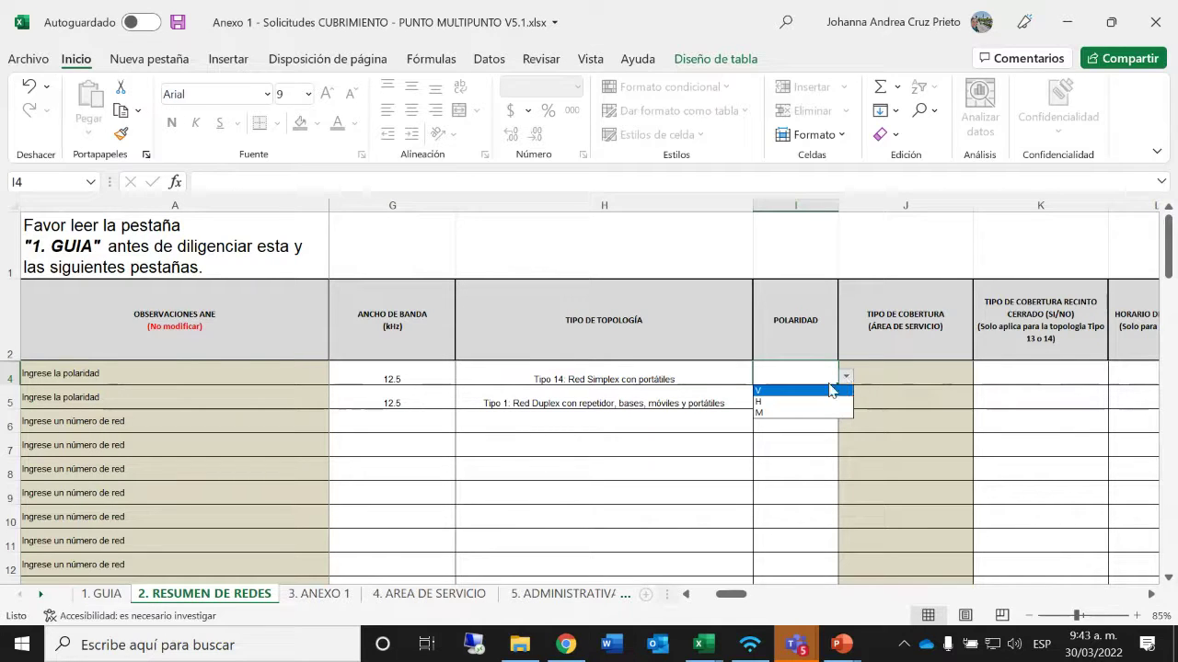
{"action": "left_click", "coordinate": [832, 390]}
{"action": "left_click", "coordinate": [810, 403]}
{"action": "left_click", "coordinate": [846, 400]}
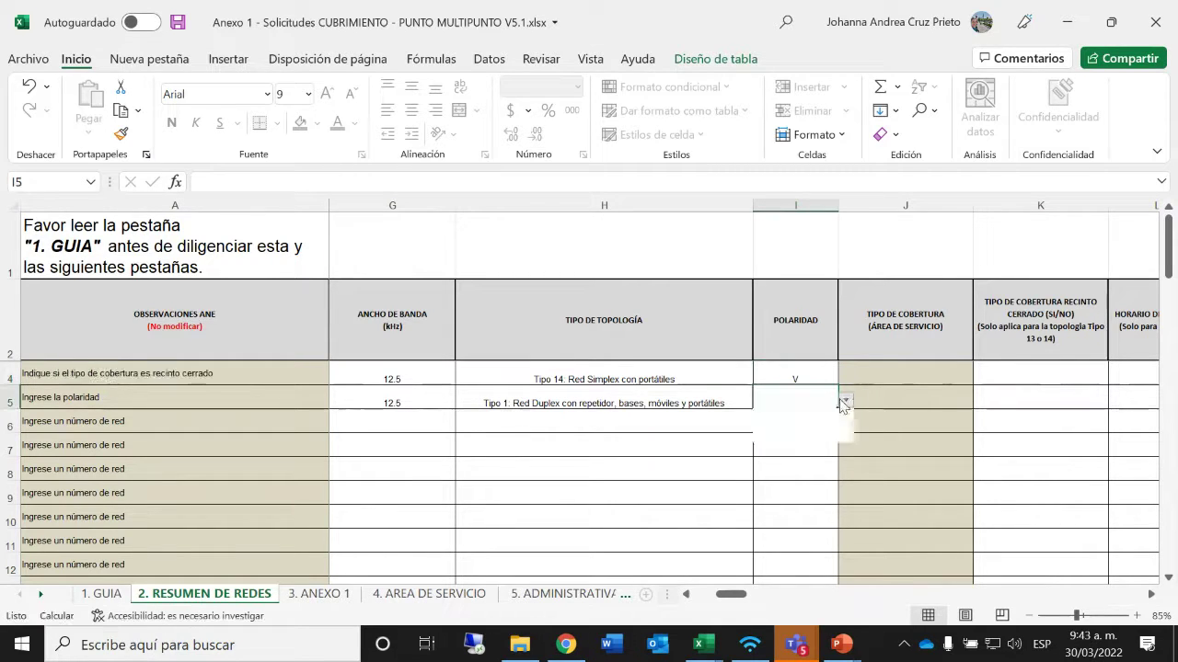
{"action": "left_click", "coordinate": [825, 417]}
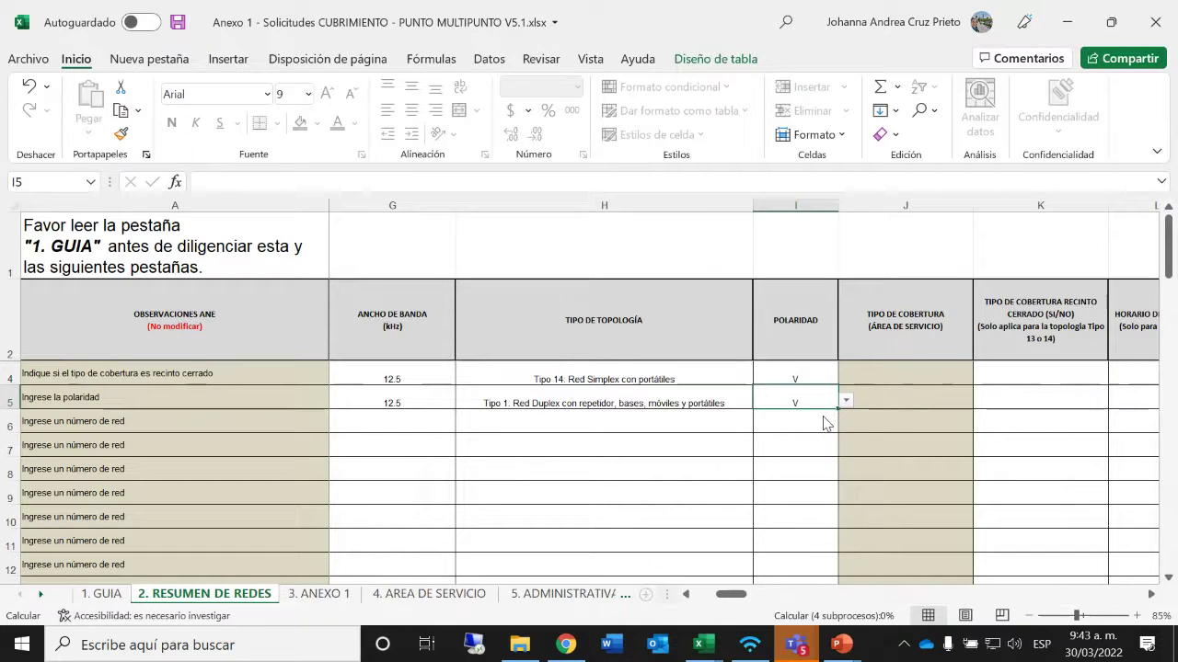
Step: Set network 1's closed-area coverage (Tipo de cobertura recinto cerrado) to NO
{"action": "left_click", "coordinate": [1005, 379]}
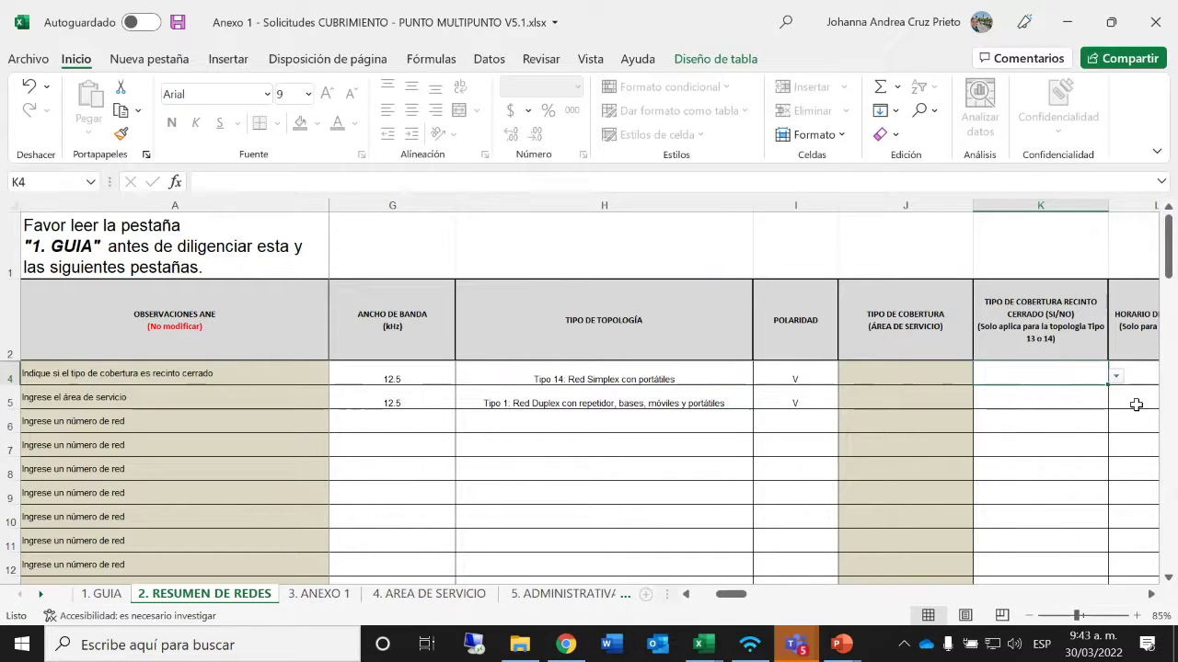
{"action": "left_click", "coordinate": [599, 380]}
{"action": "left_click", "coordinate": [1073, 373]}
{"action": "left_click", "coordinate": [1115, 379]}
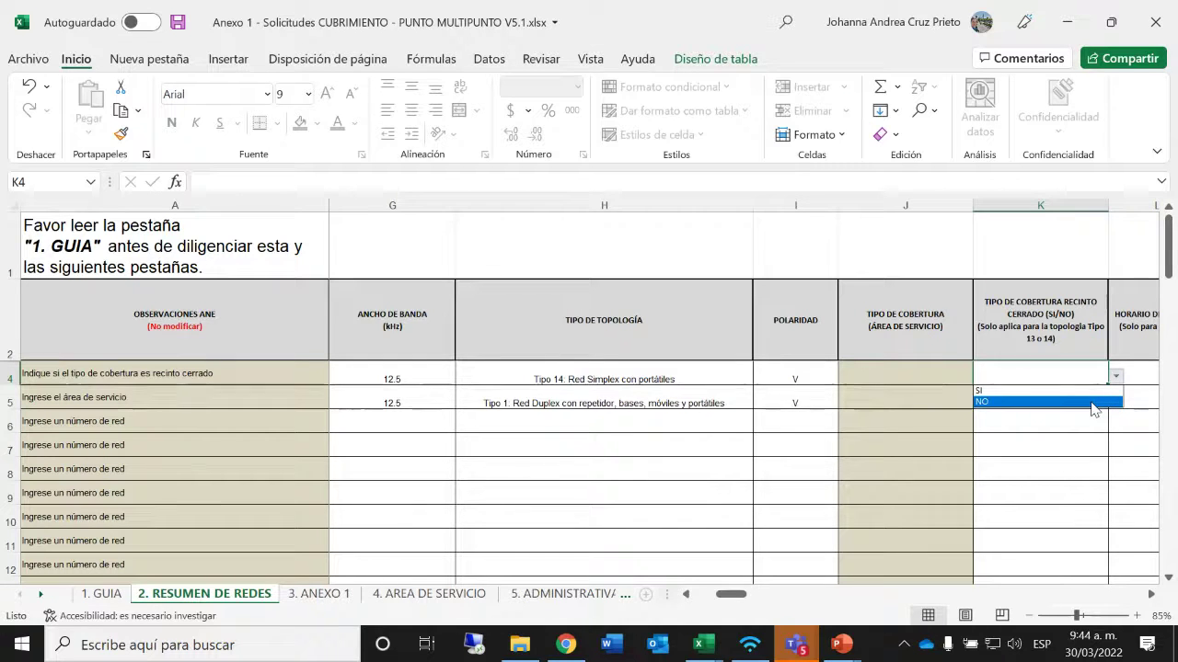
{"action": "left_click", "coordinate": [1093, 402]}
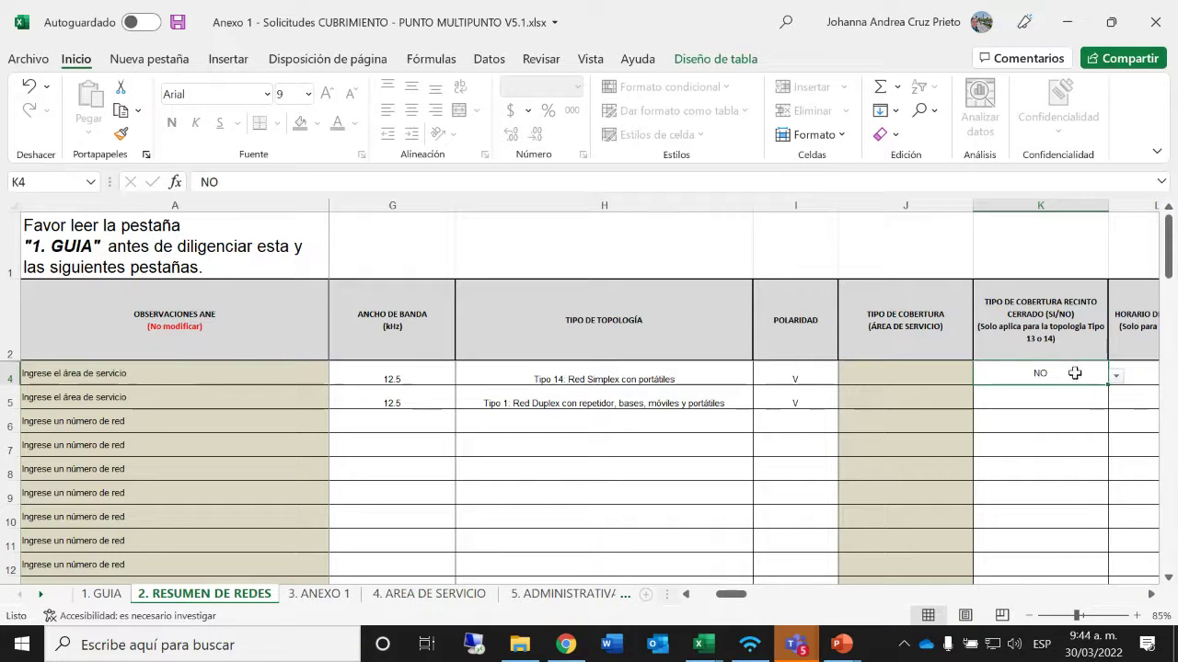
Step: Change network 1's closed-area coverage to SI and review its entries against network 2's topology
{"action": "left_click", "coordinate": [1074, 402]}
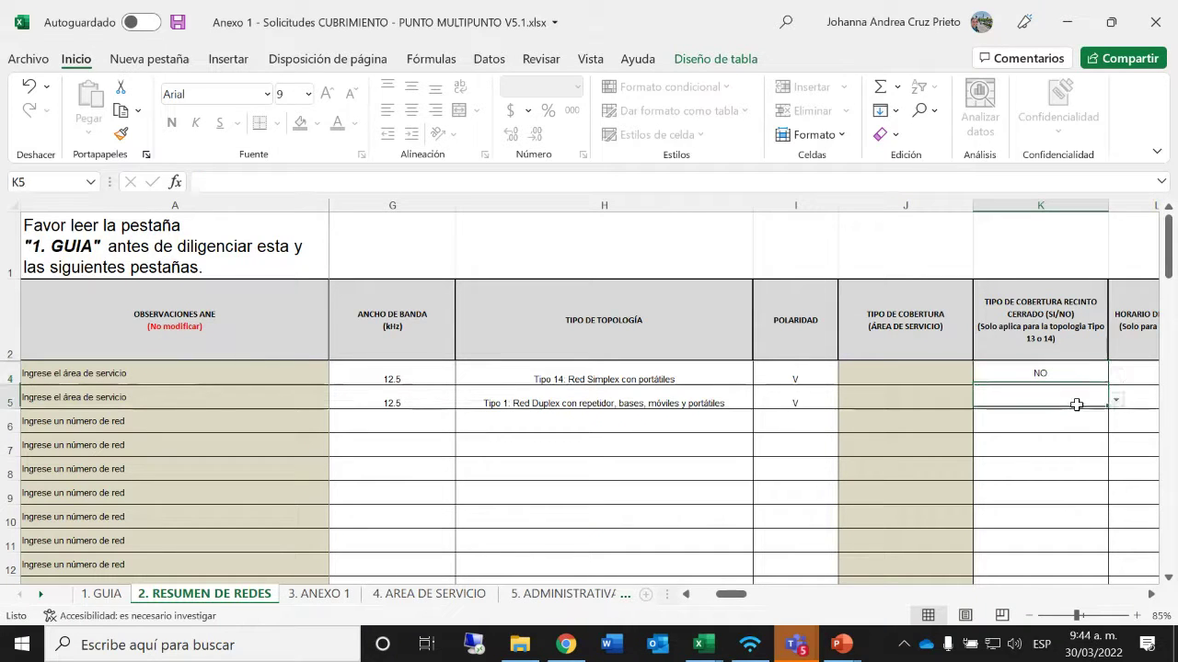
{"action": "left_click", "coordinate": [1080, 367]}
{"action": "left_click", "coordinate": [1116, 377]}
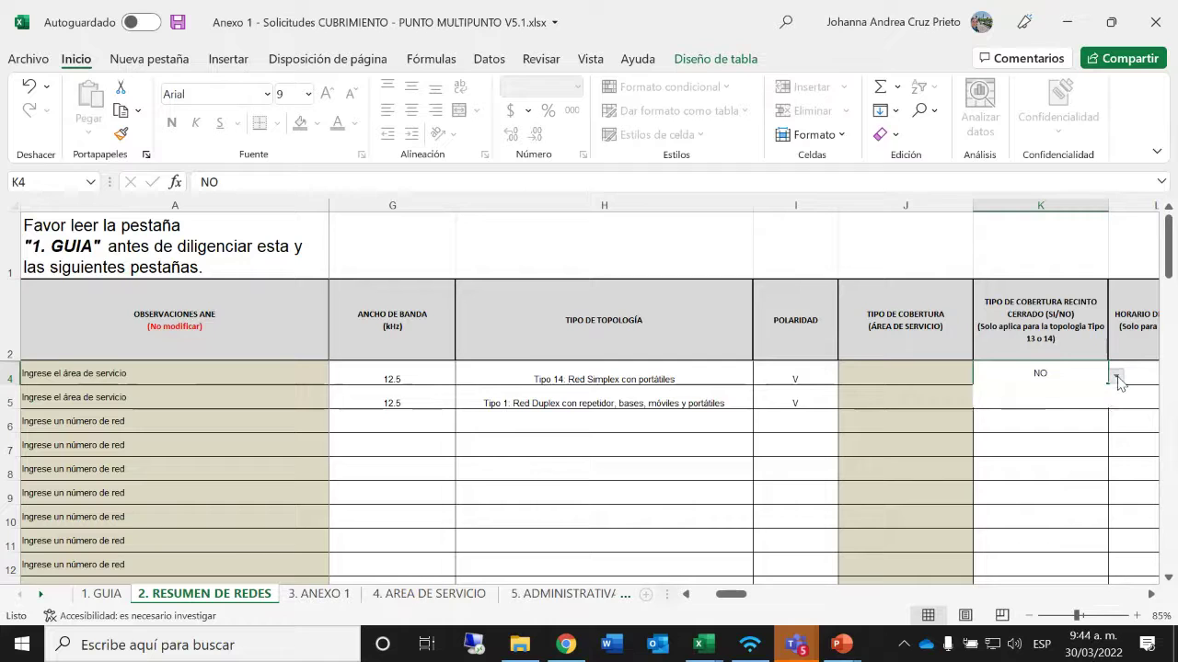
{"action": "left_click", "coordinate": [1079, 391]}
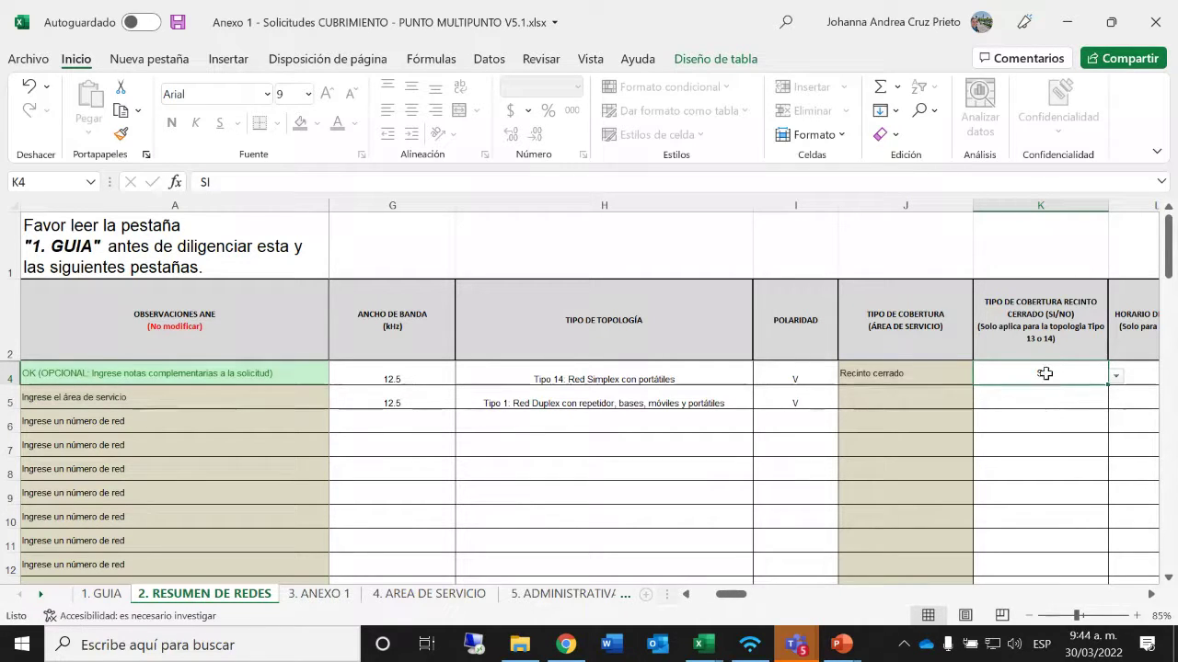
{"action": "left_click_drag", "start_coordinate": [394, 379], "coordinate": [769, 375]}
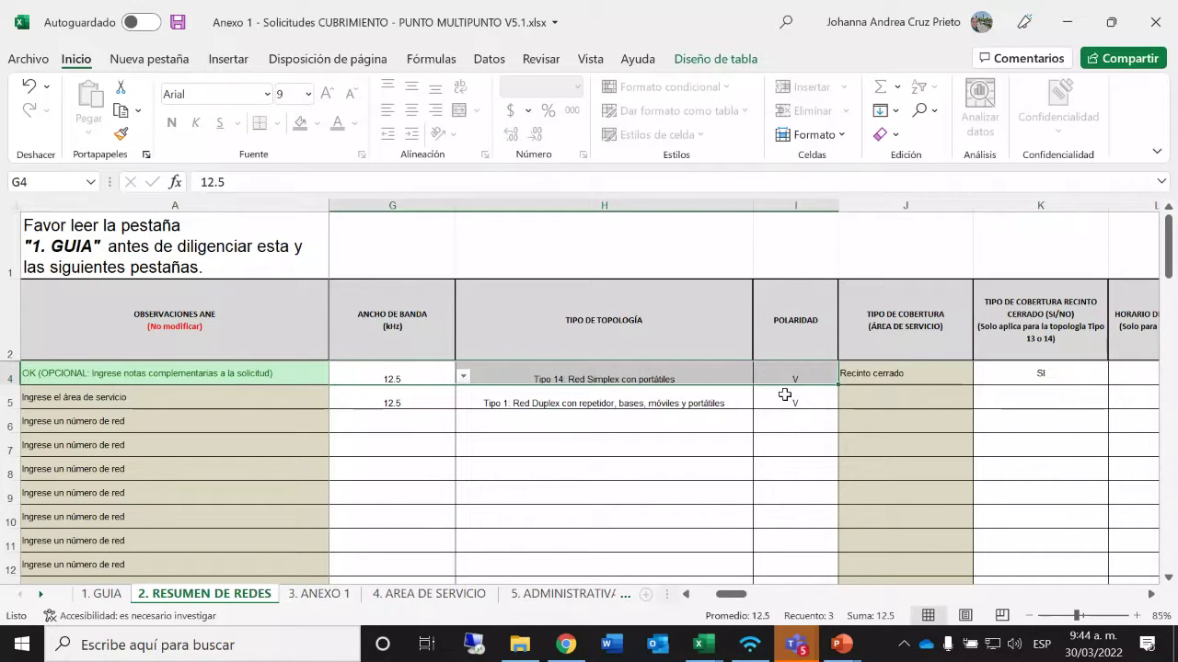
{"action": "left_click", "coordinate": [1046, 373]}
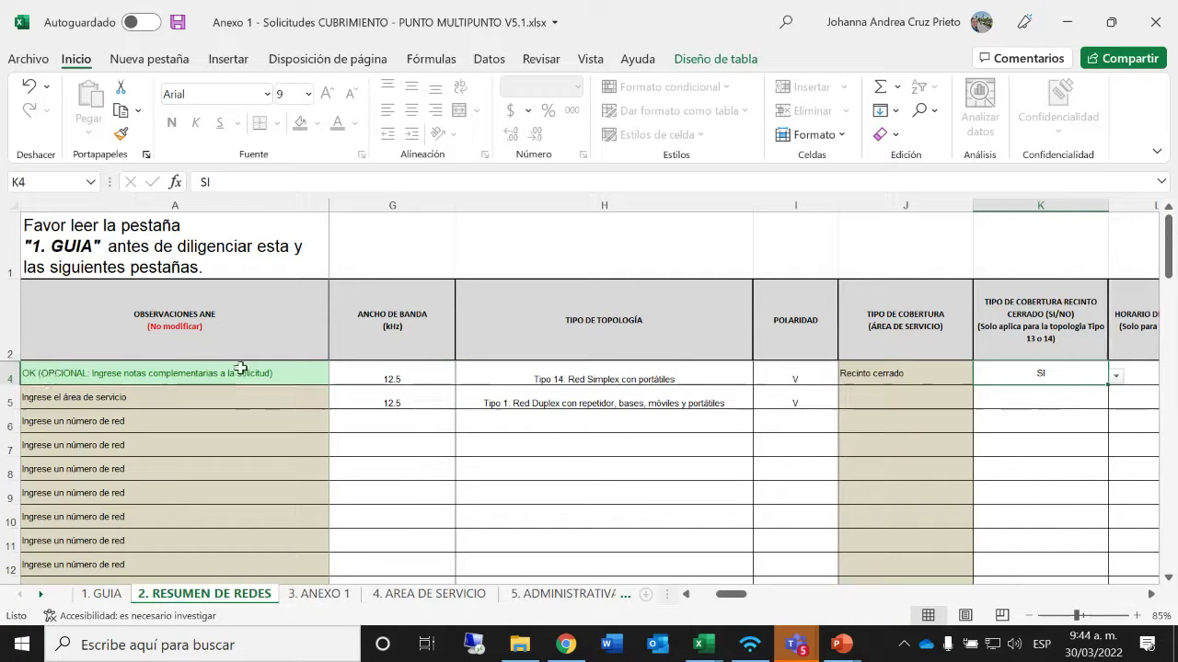
{"action": "left_click", "coordinate": [1018, 397]}
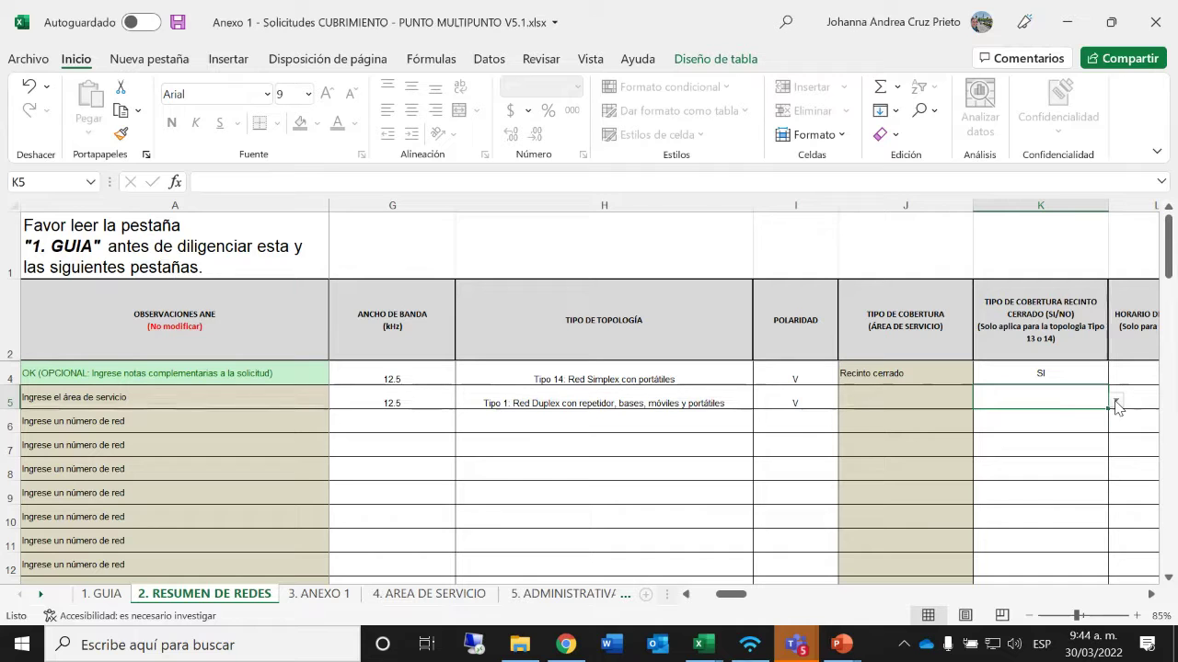
{"action": "left_click", "coordinate": [682, 392]}
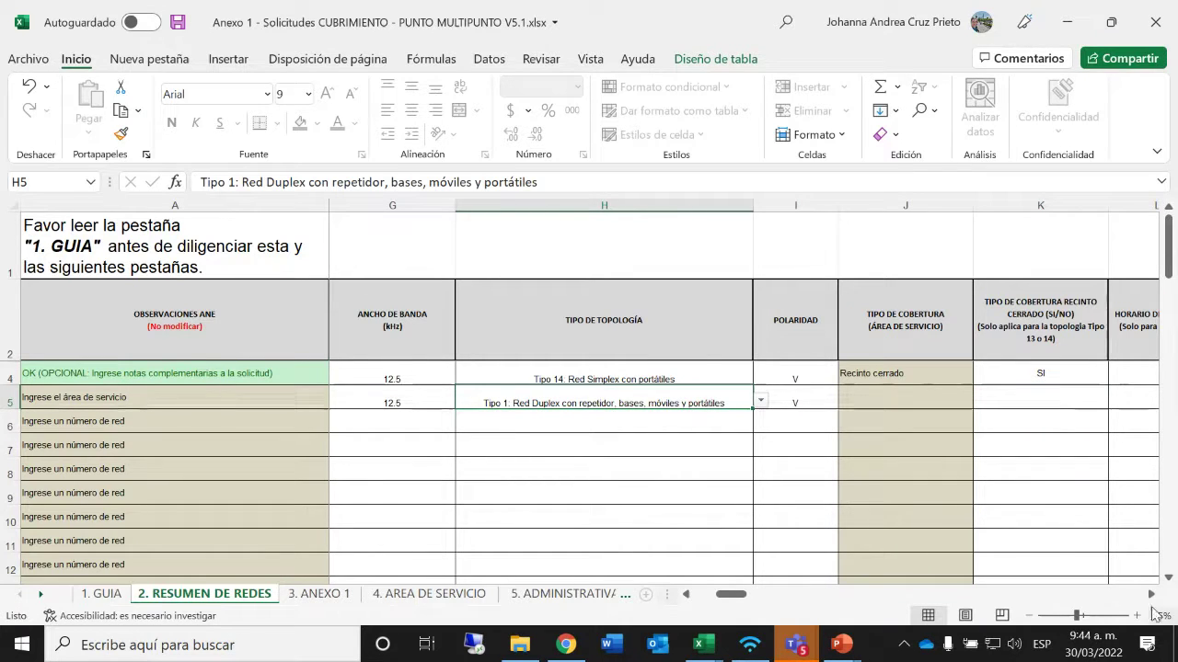
Step: Enter 8-12 as network 1's service schedule (Horario de servicio)
{"action": "left_click", "coordinate": [1151, 594]}
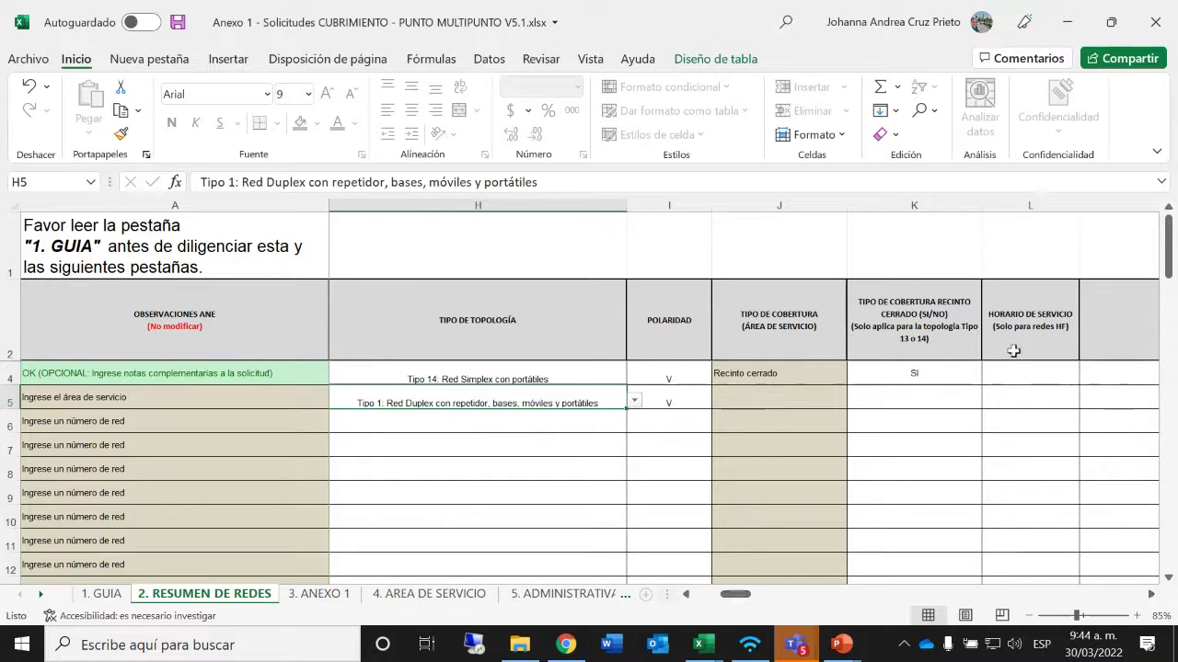
{"action": "left_click", "coordinate": [1044, 374]}
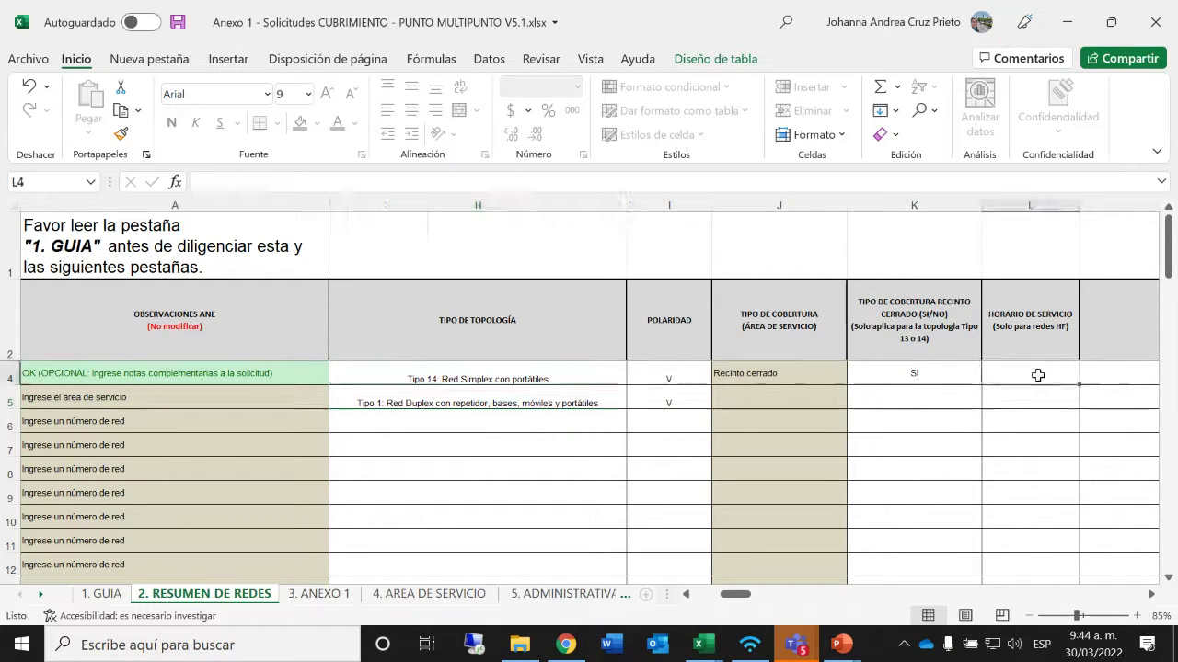
{"action": "type", "text": "jk"}
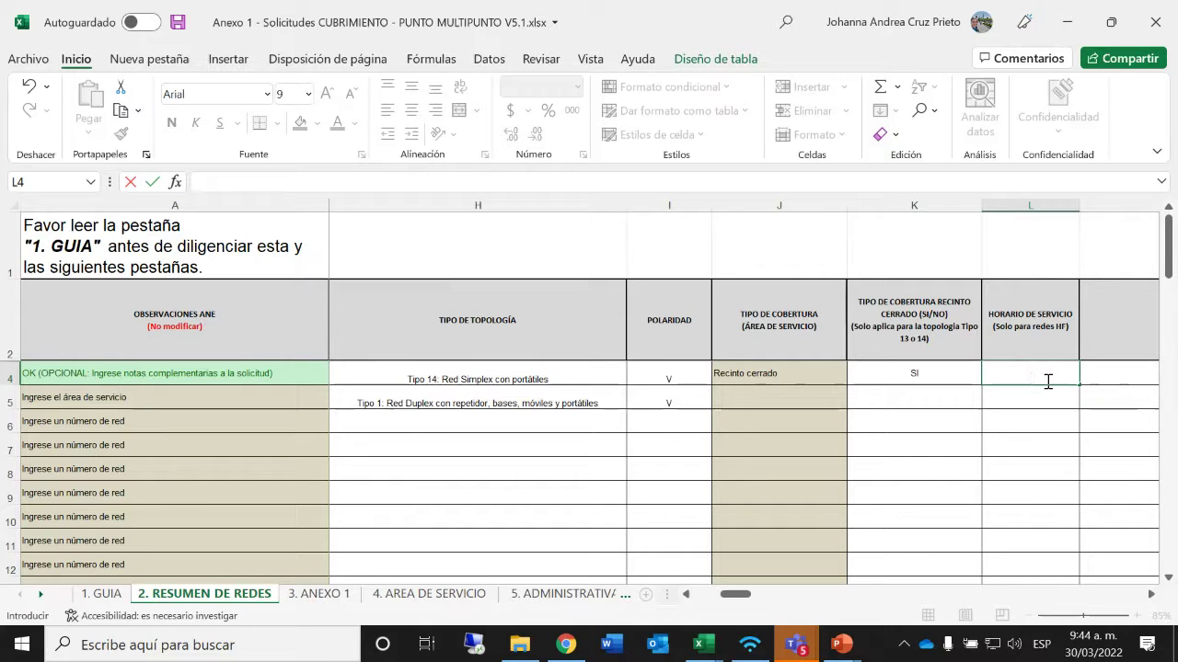
{"action": "type", "text": "8-12"}
{"action": "key", "text": "Return"}
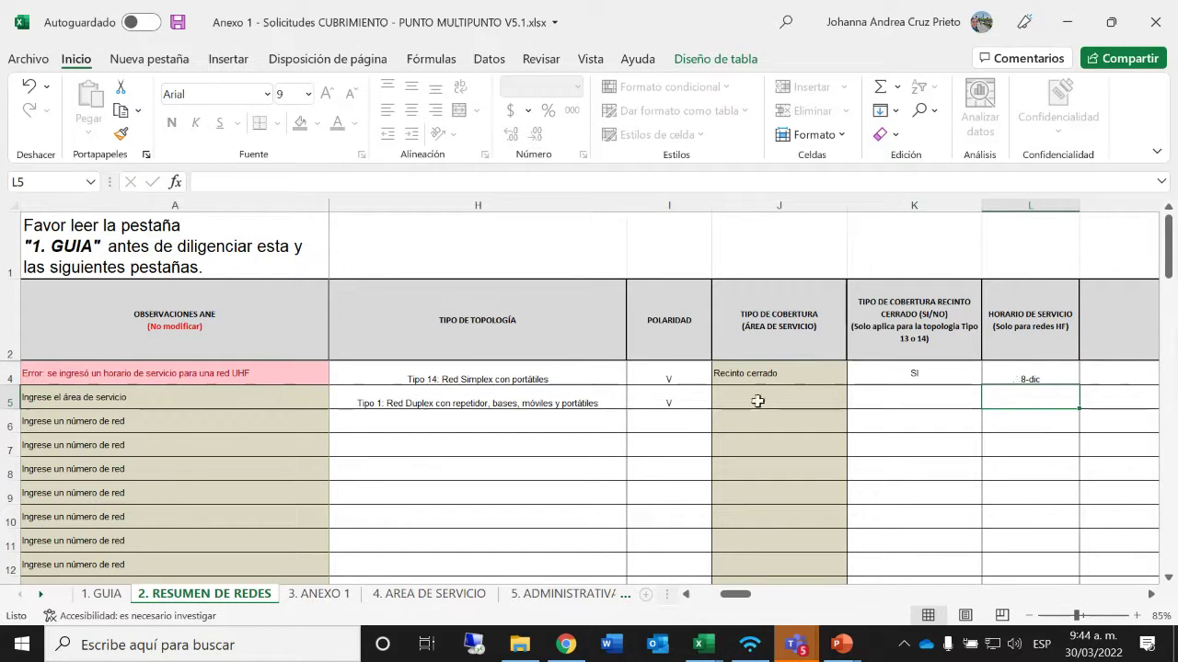
Step: Replace network 1's service schedule with the full time range 08:00-12:00
{"action": "left_click", "coordinate": [1004, 367]}
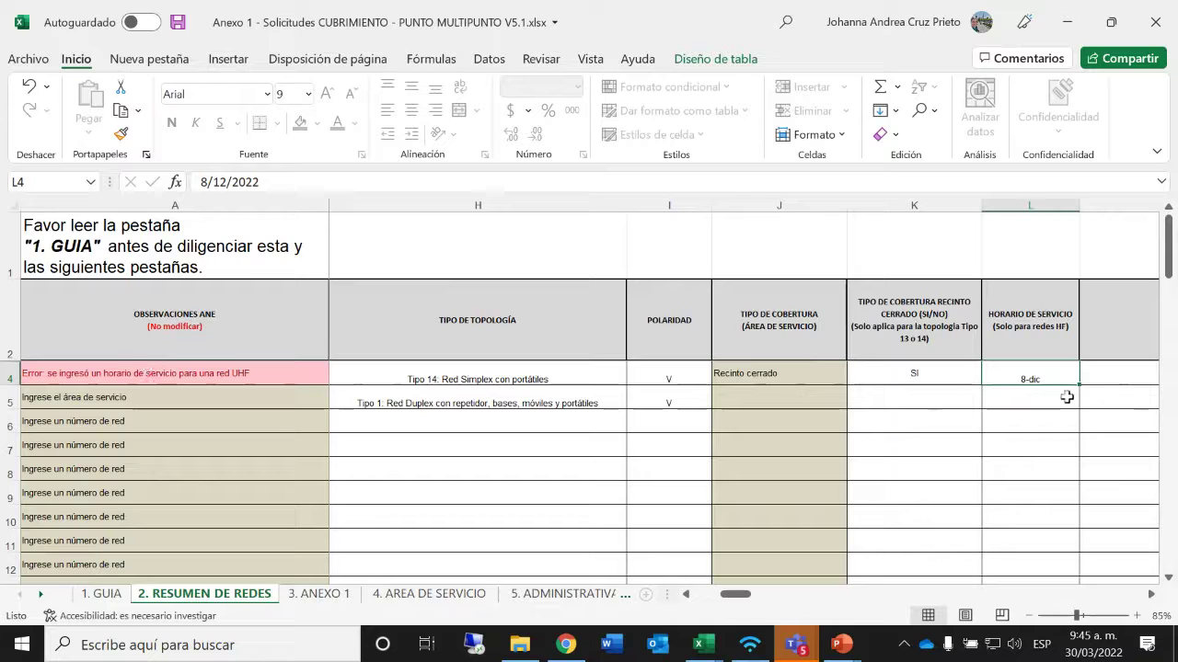
{"action": "type", "text": "08"}
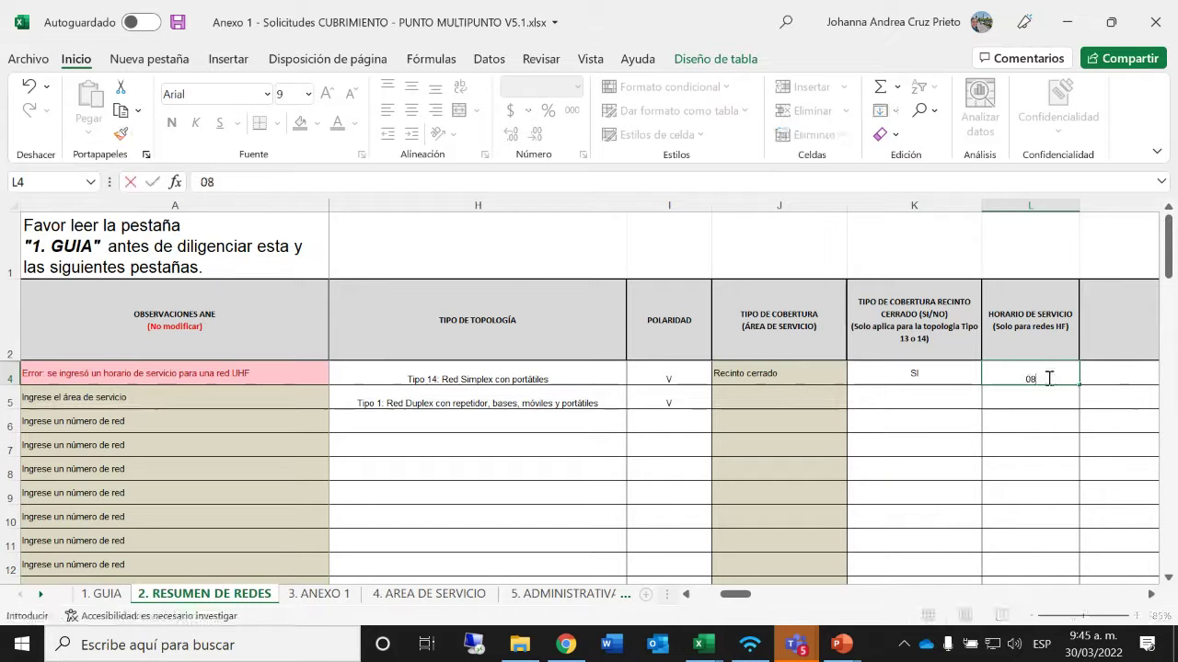
{"action": "type", "text": ":00"}
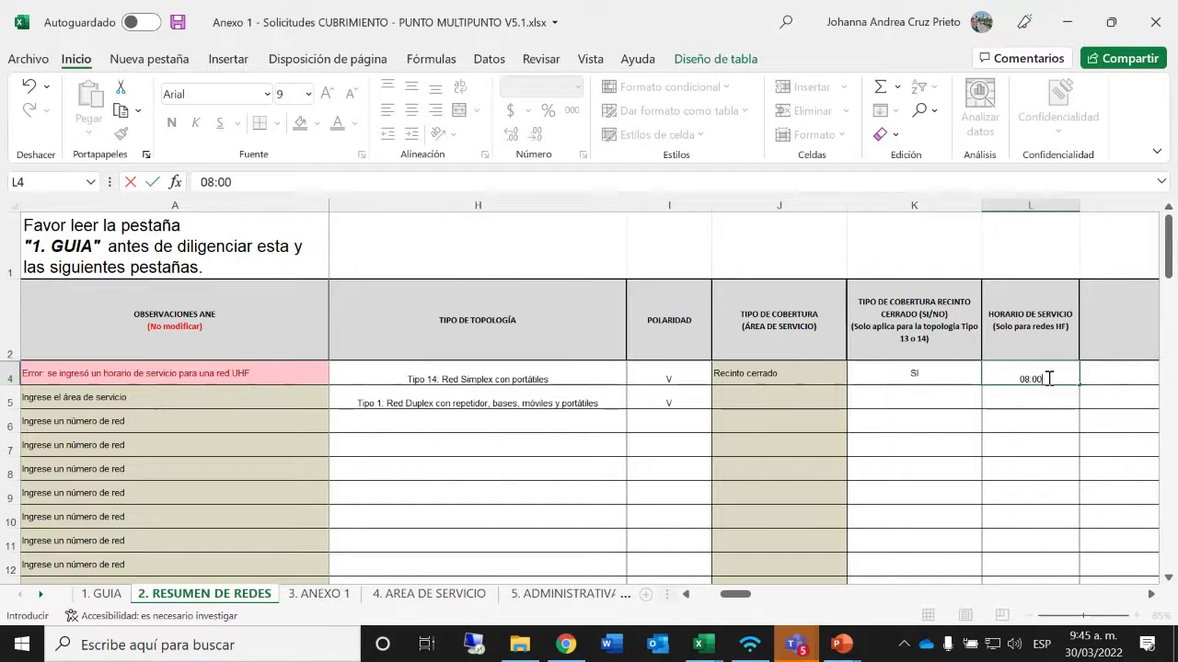
{"action": "type", "text": "-12:00"}
{"action": "key", "text": "Return"}
{"action": "left_click", "coordinate": [1048, 378]}
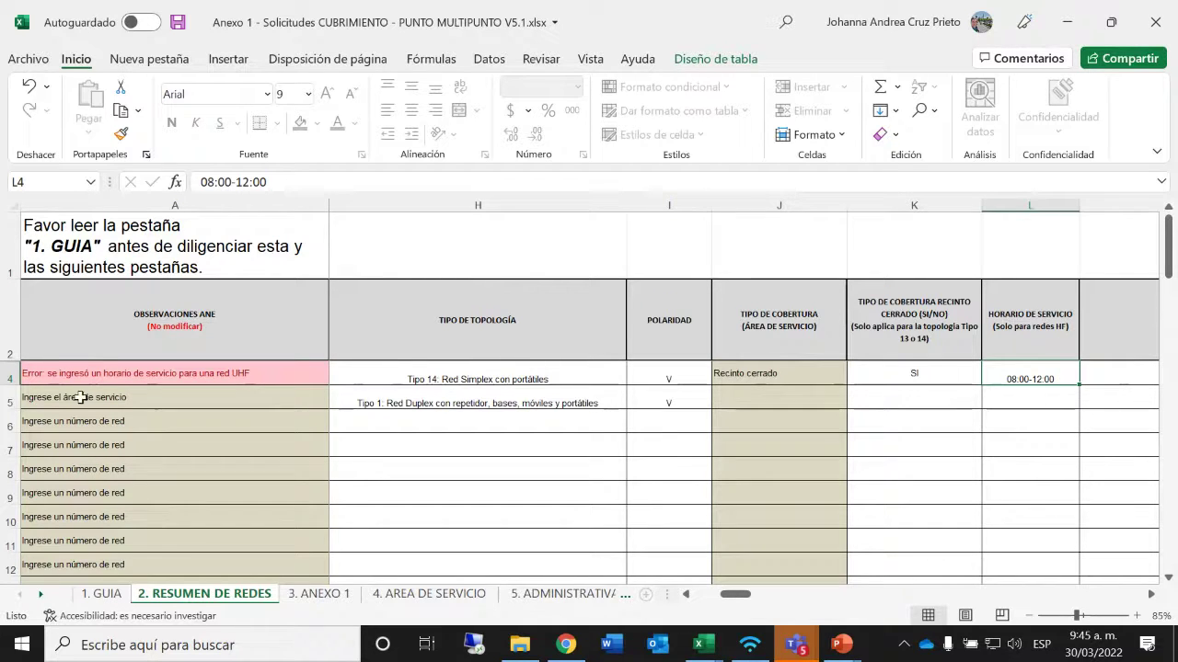
Step: Clear the service schedule of network 1
{"action": "left_click", "coordinate": [443, 380]}
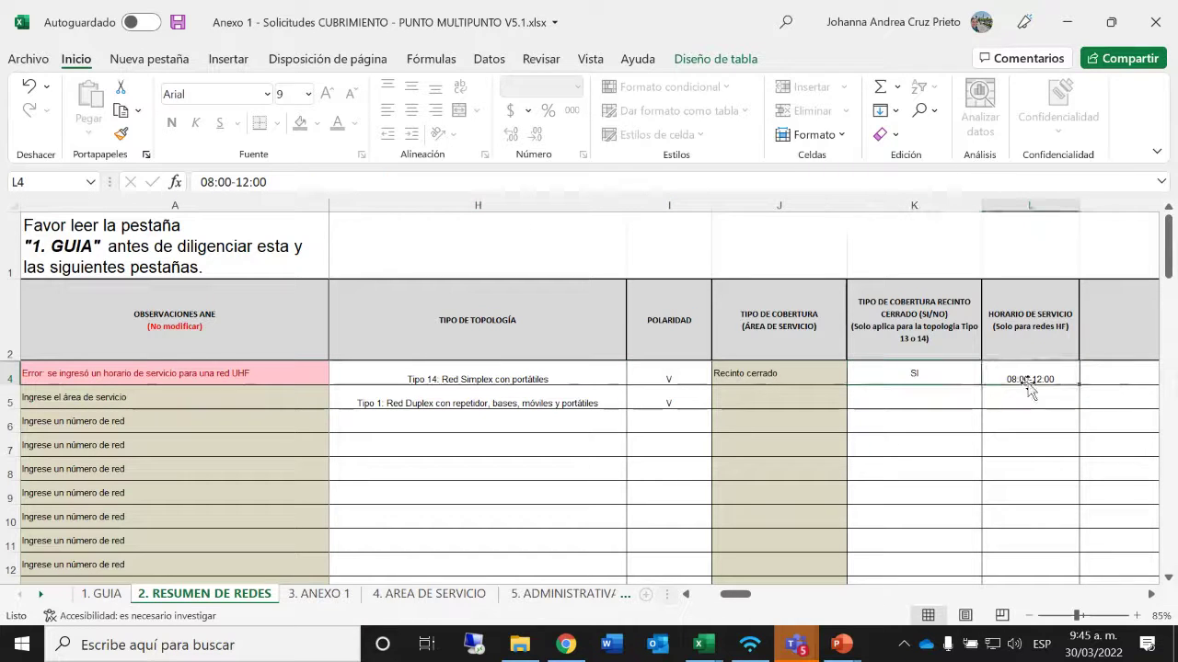
{"action": "key", "text": "Delete"}
{"action": "key", "text": "Tab"}
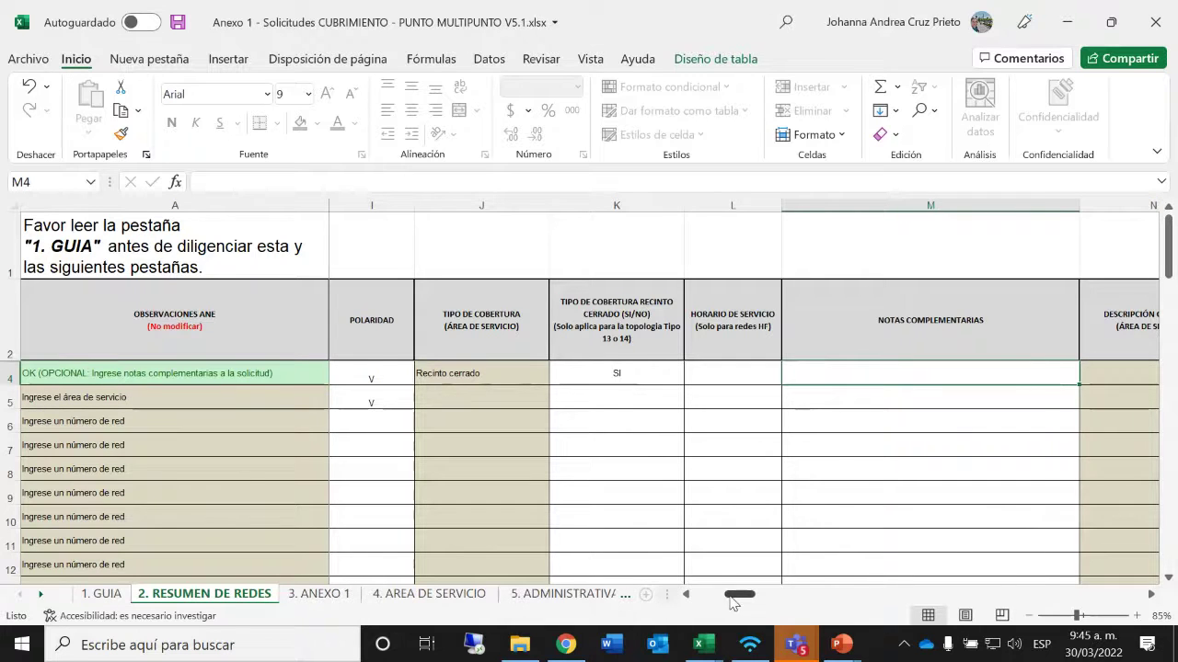
Step: Set the number of frequencies (Cantidad de frecuencias) of network 1 to 3
{"action": "left_click_drag", "start_coordinate": [734, 596], "coordinate": [669, 599]}
{"action": "left_click", "coordinate": [367, 375]}
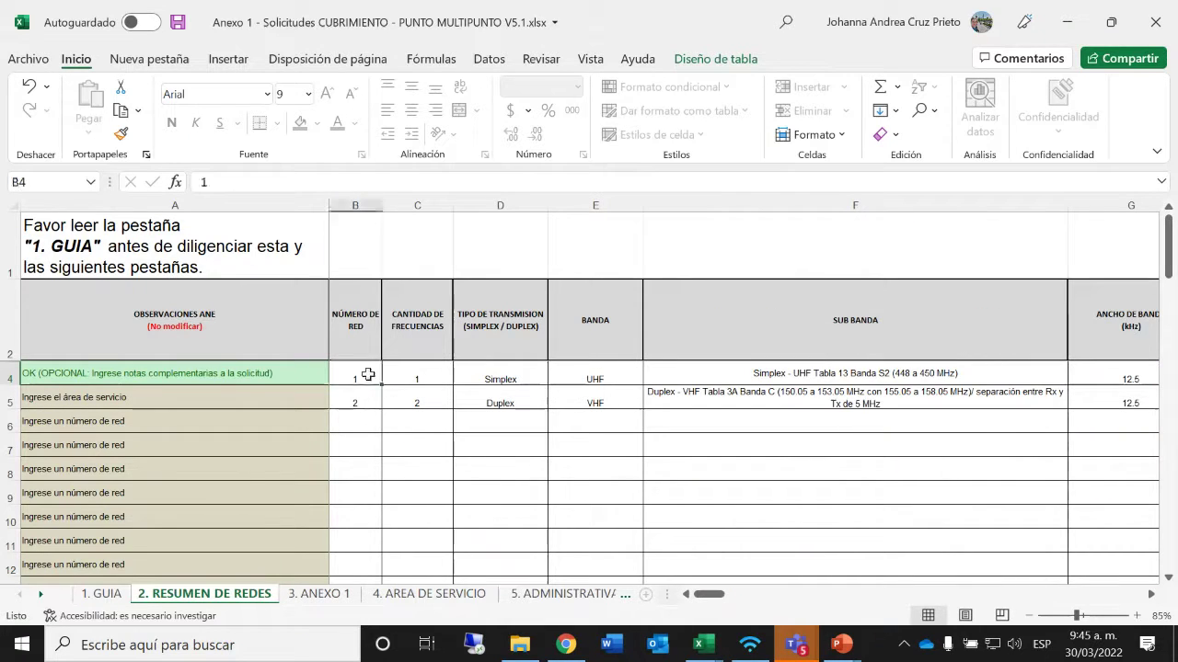
{"action": "key", "text": "Tab"}
{"action": "type", "text": "3"}
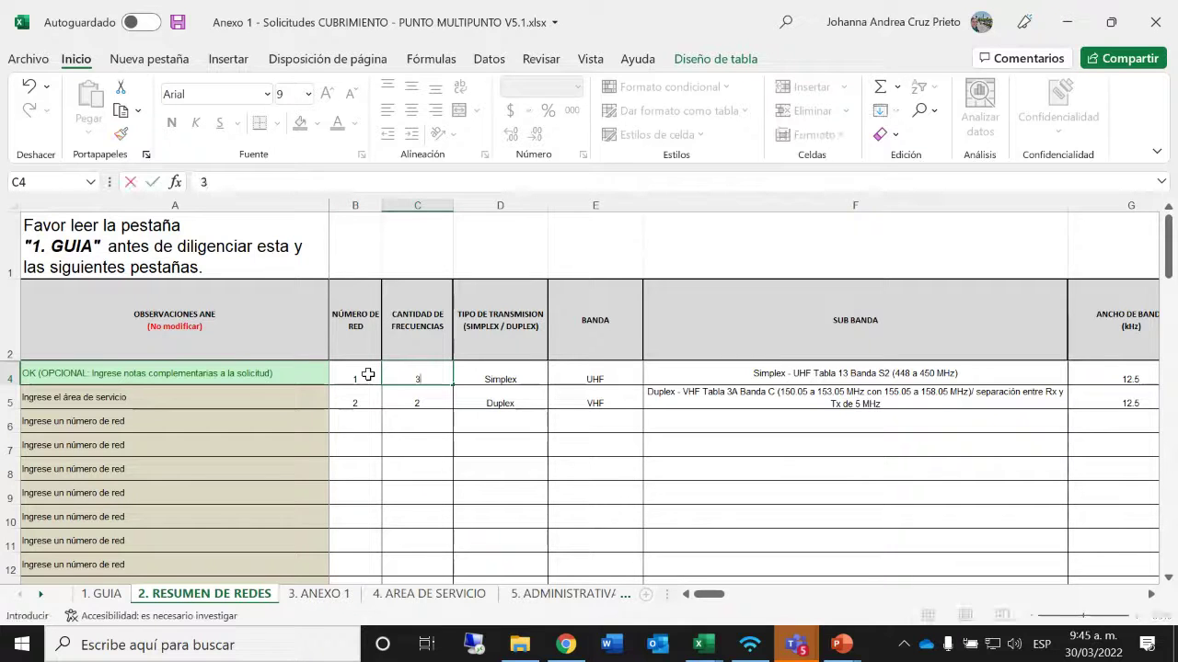
{"action": "key", "text": "Tab"}
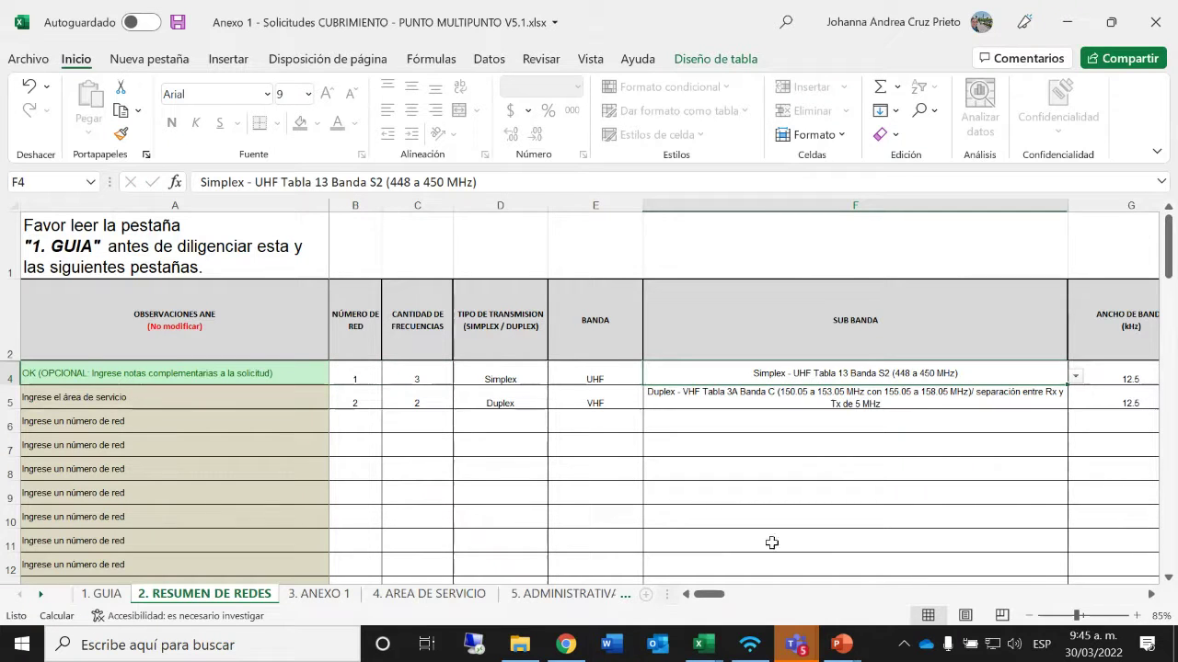
Step: Enter "Cada una de las frecuencias debe tener una separación de 10 canales" as network 1's complementary note
{"action": "left_click_drag", "start_coordinate": [713, 595], "coordinate": [753, 596]}
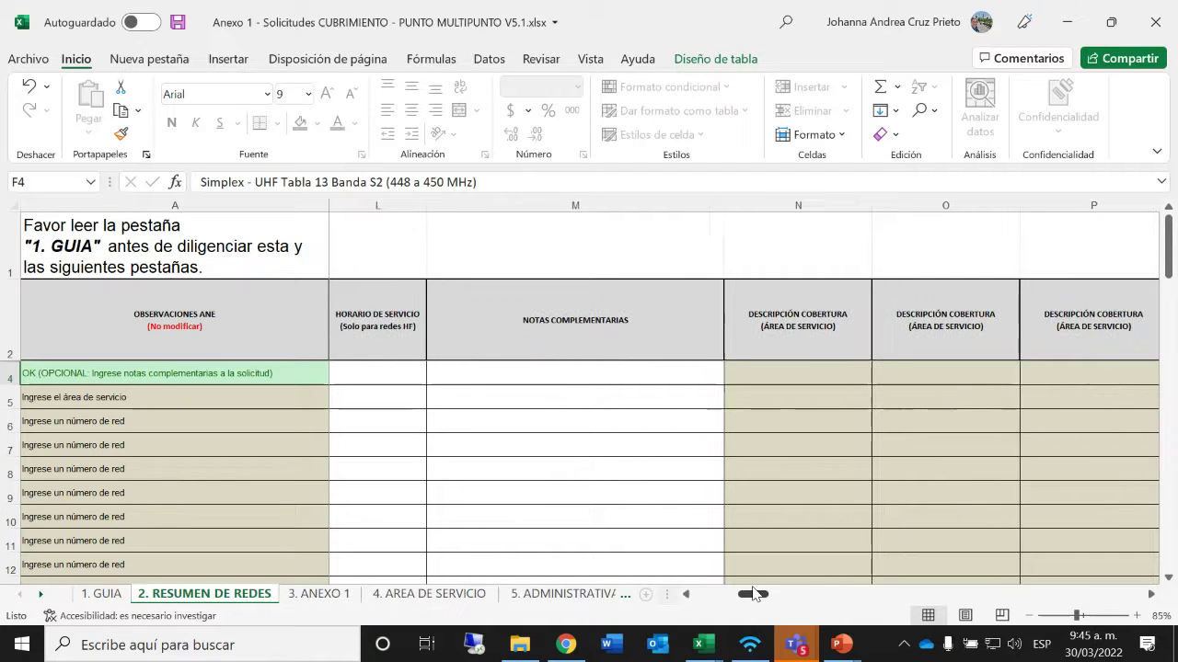
{"action": "left_click", "coordinate": [561, 378]}
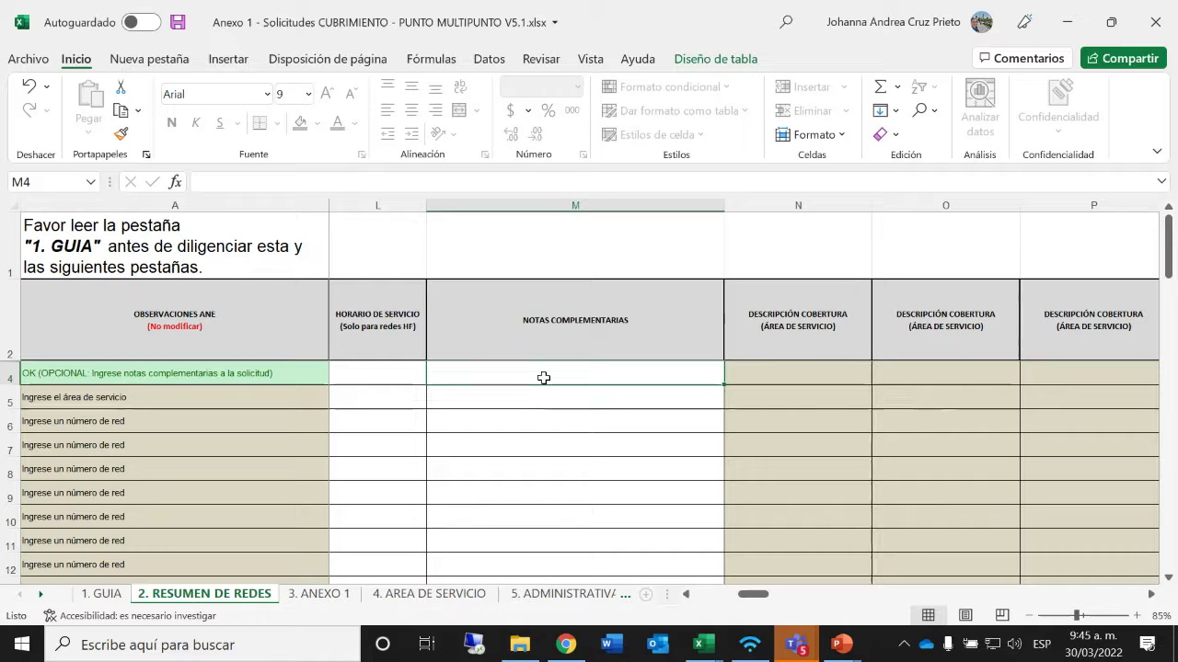
{"action": "type", "text": "Cada u"}
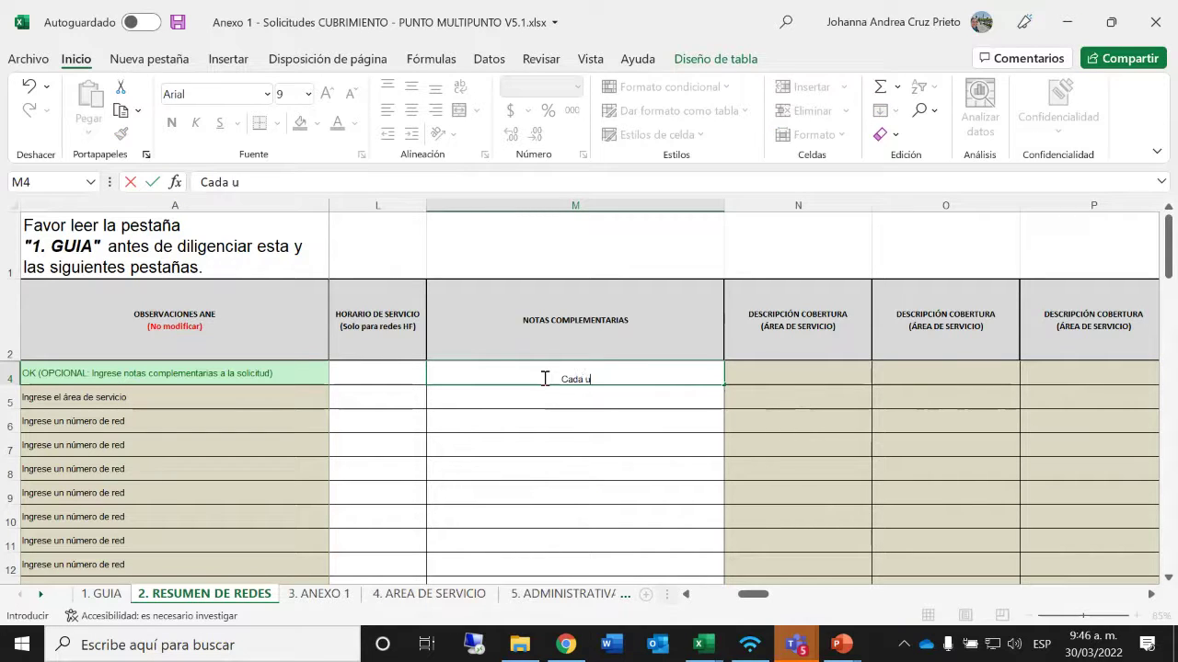
{"action": "type", "text": "na de las frecue"}
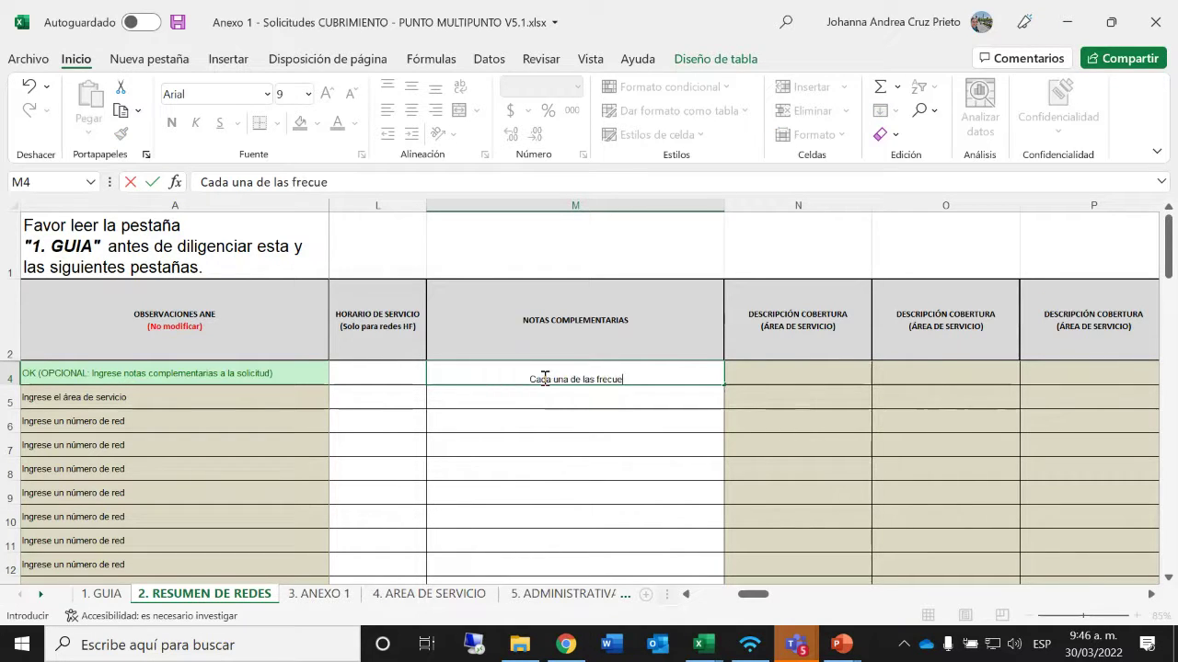
{"action": "type", "text": "ncias "}
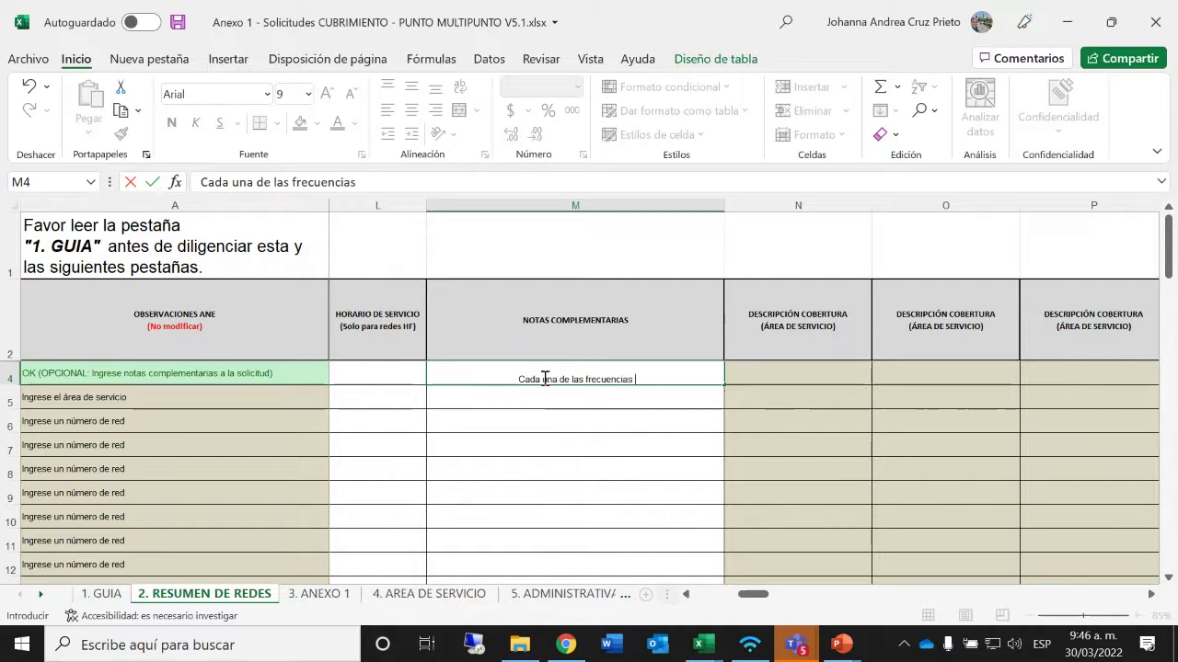
{"action": "type", "text": "debe ten"}
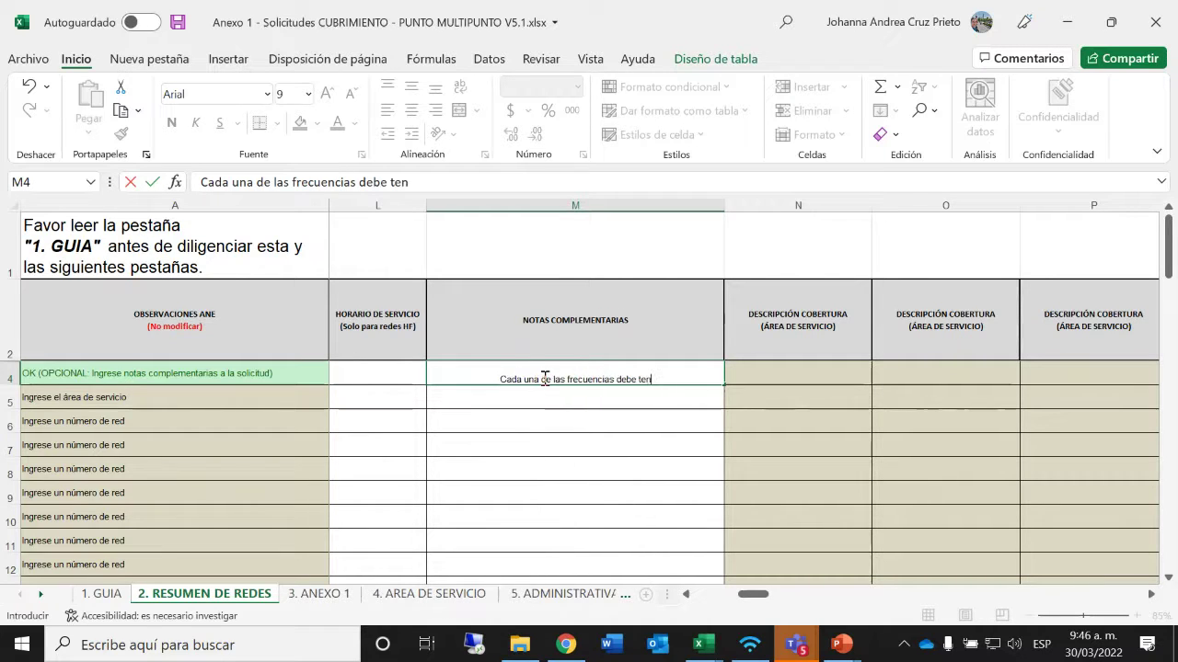
{"action": "type", "text": "er una sepa"}
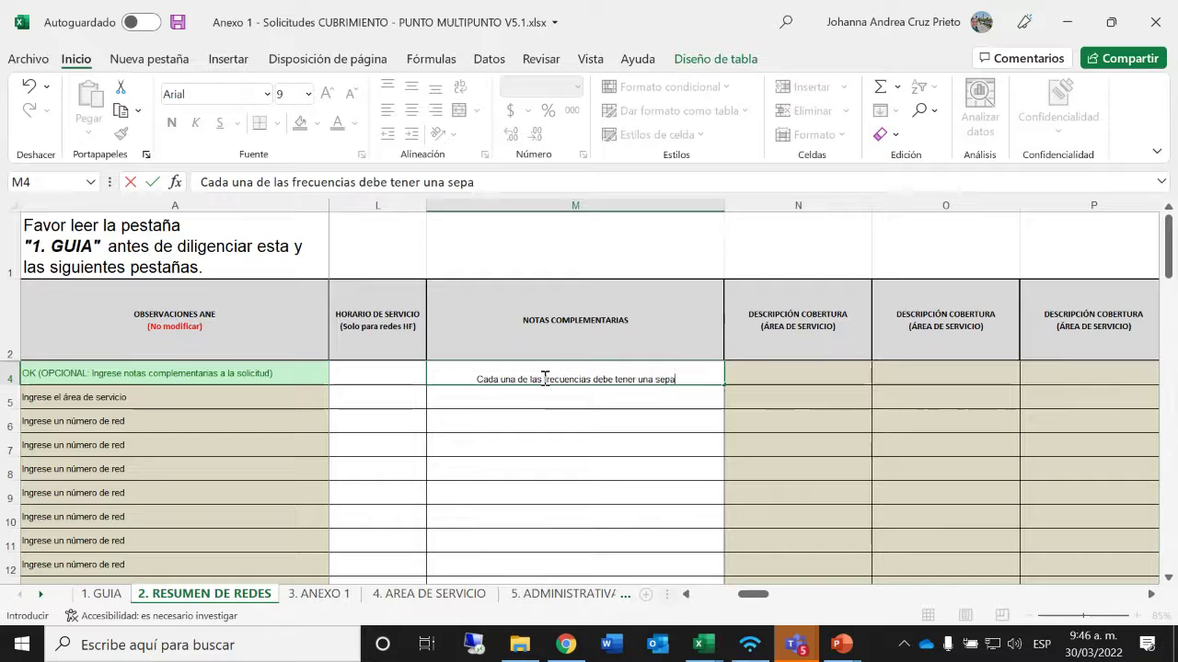
{"action": "type", "text": "ración de"}
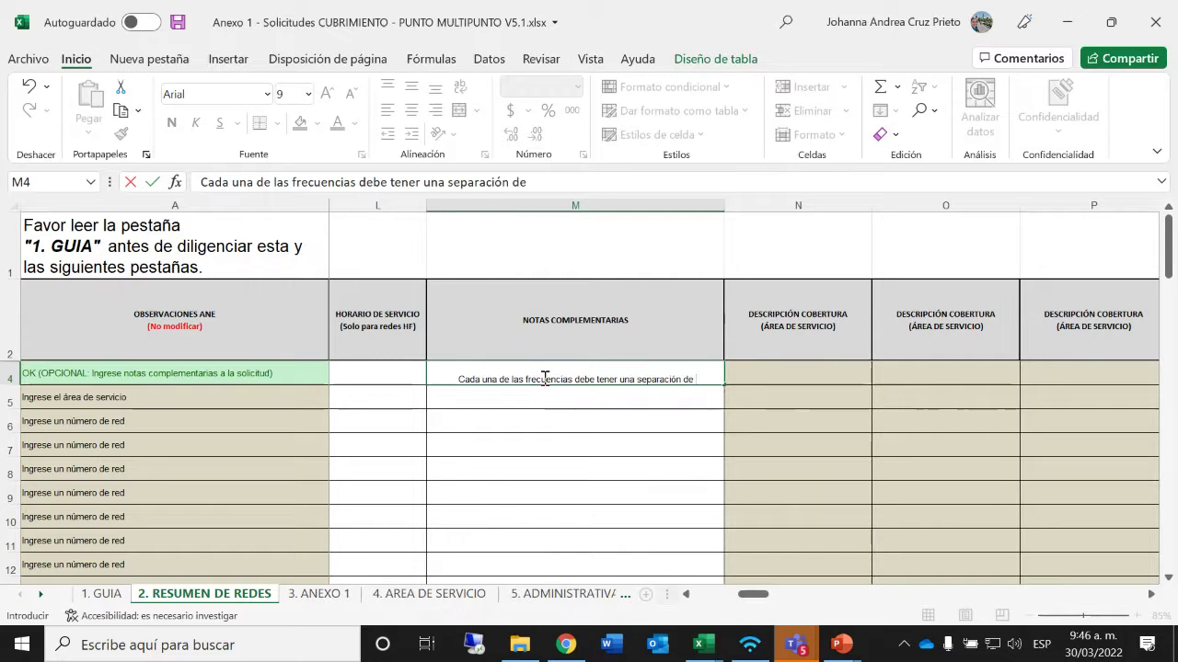
{"action": "type", "text": " 10 canales"}
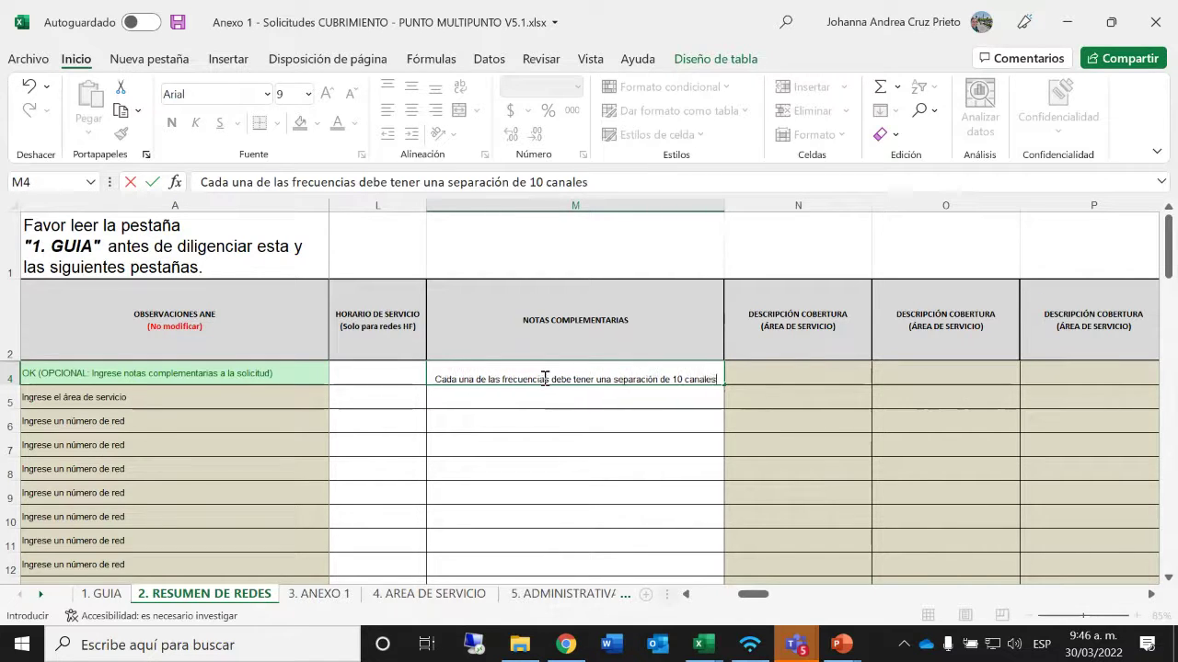
{"action": "key", "text": "Return"}
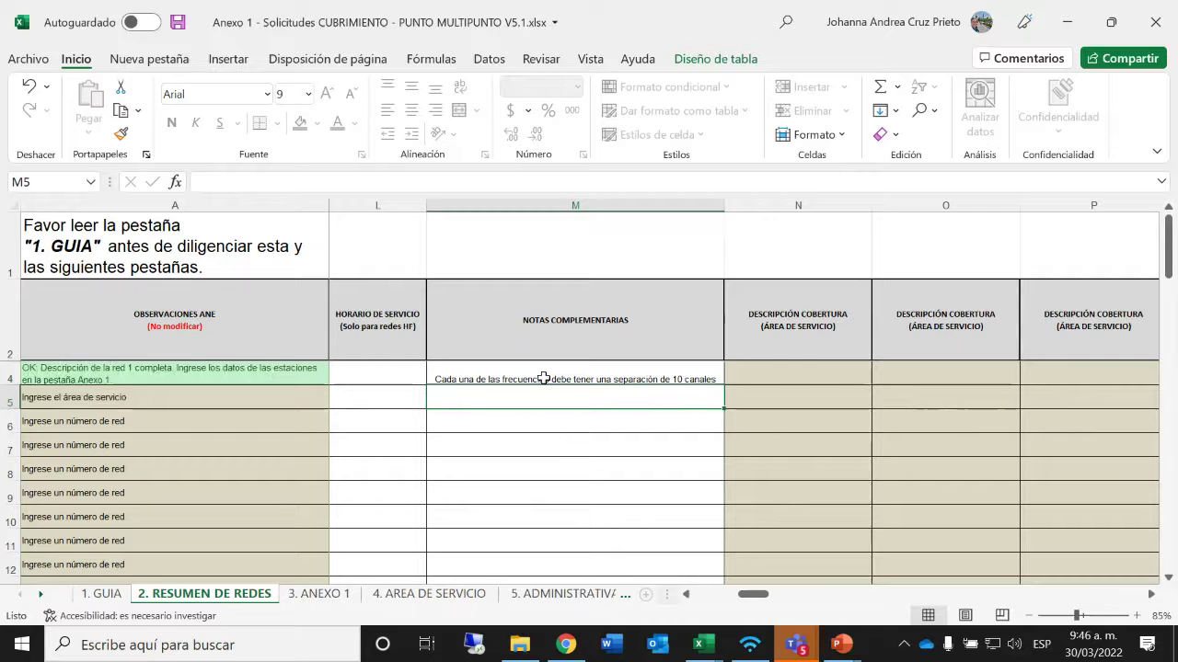
{"action": "key", "text": "Left"}
{"action": "key", "text": "Left"}
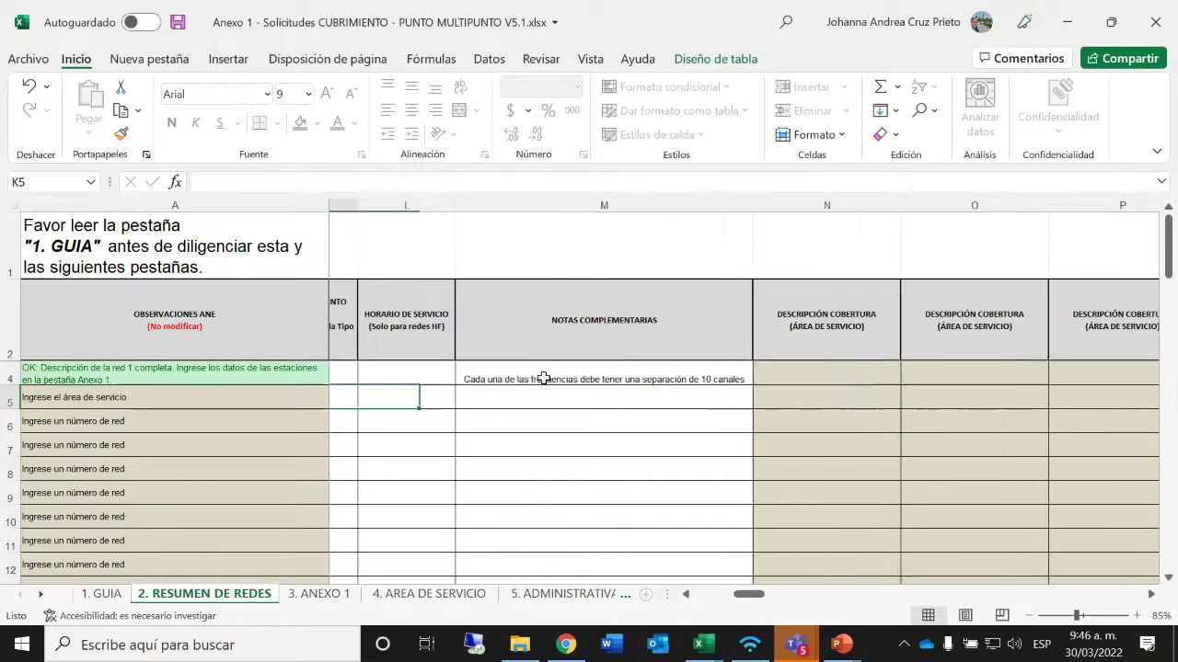
{"action": "key", "text": "Right"}
{"action": "key", "text": "Right"}
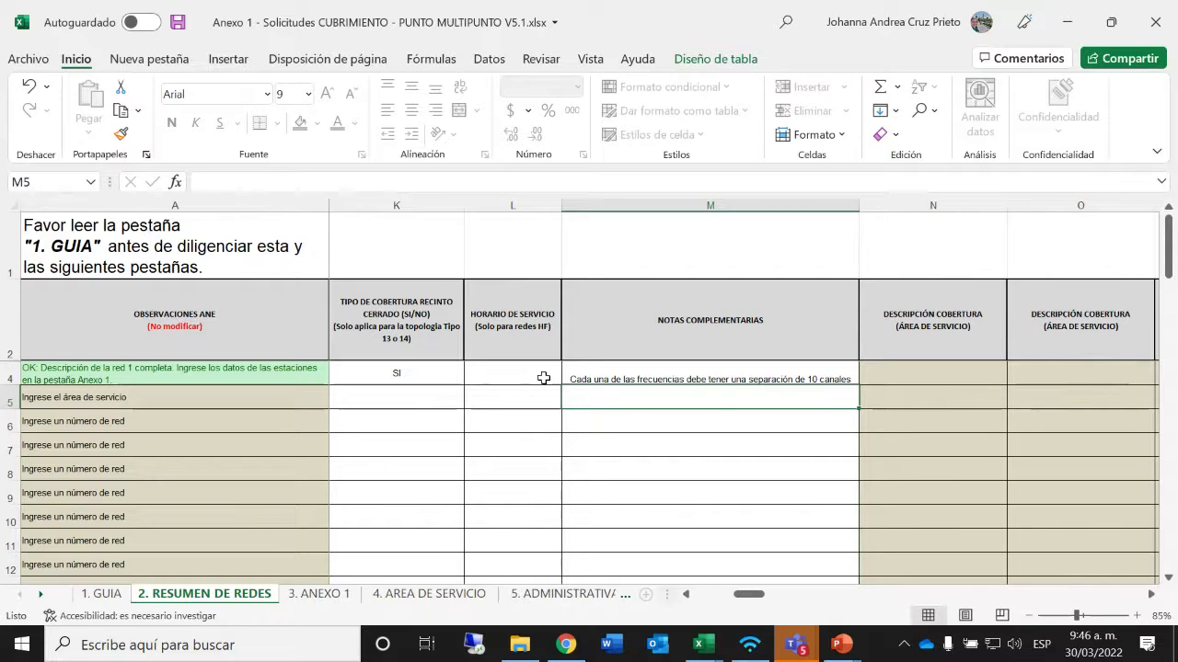
{"action": "type", "text": "es una red d"}
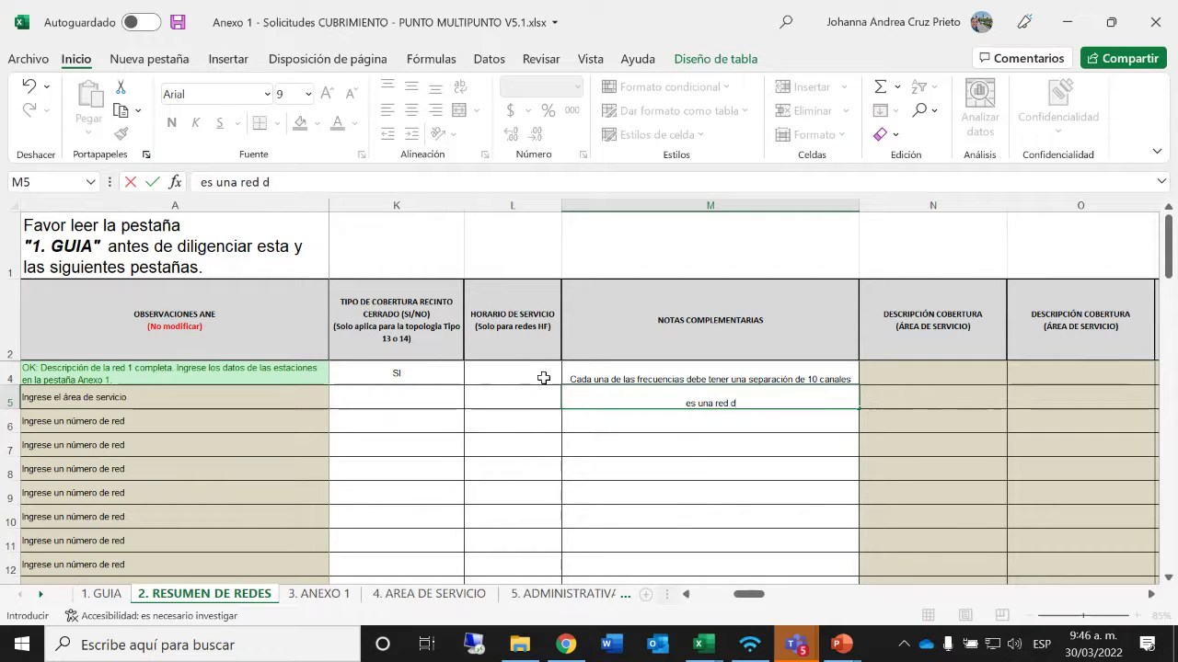
{"action": "type", "text": "úplex con "}
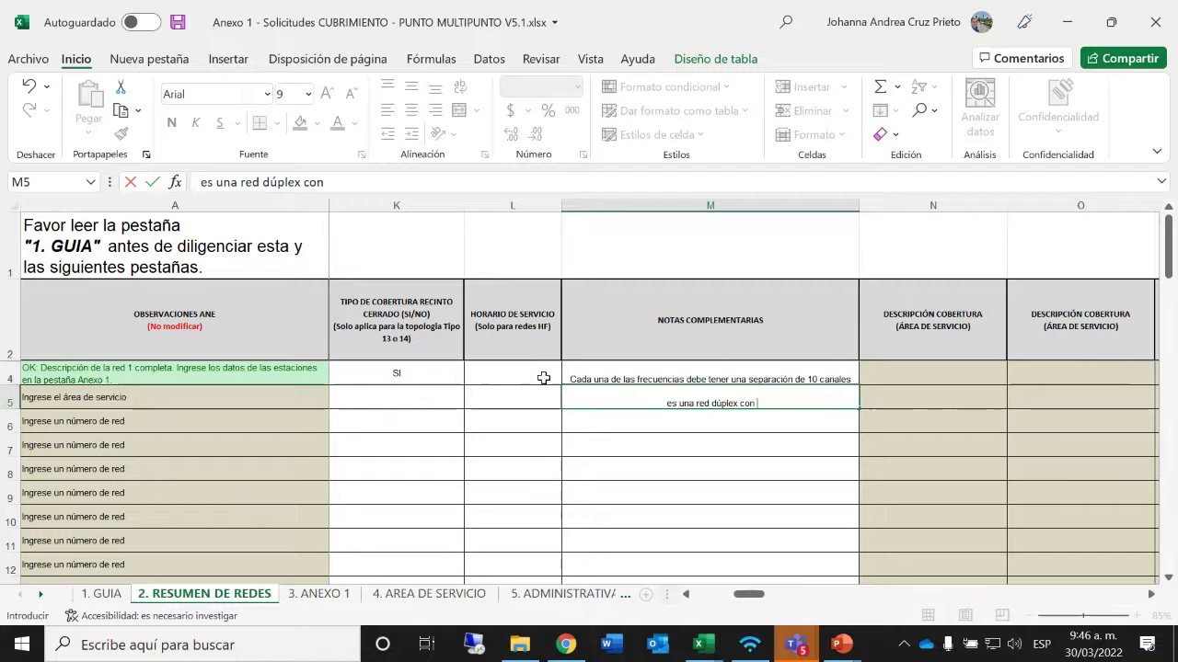
{"action": "type", "text": "topolo"}
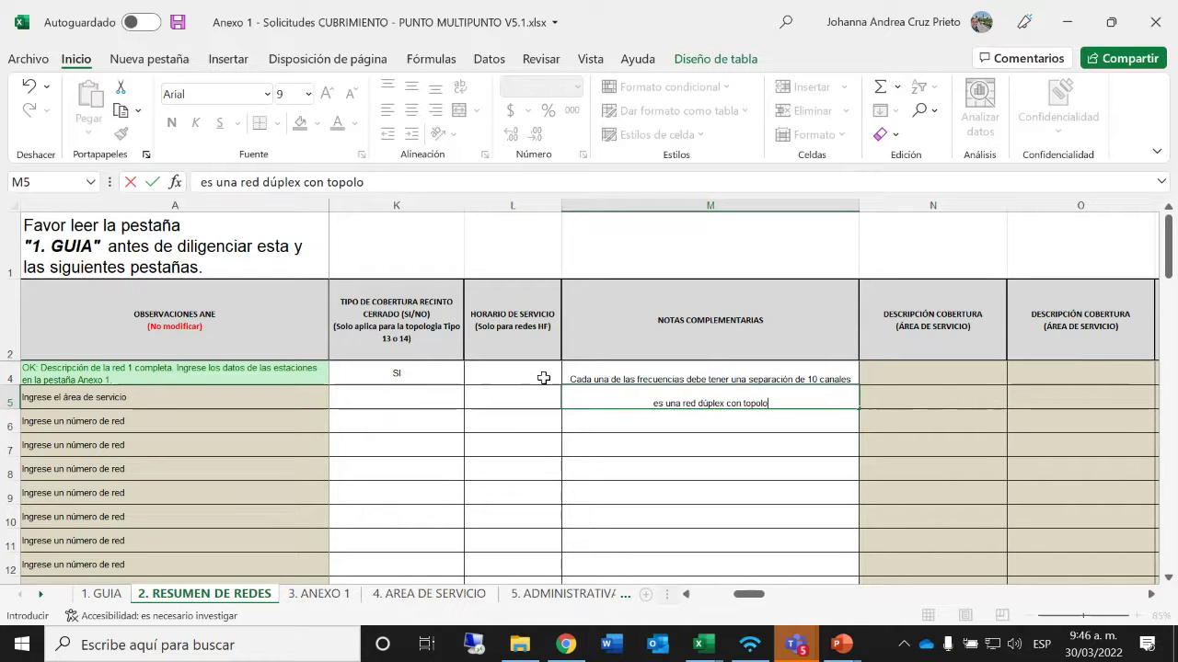
{"action": "type", "text": "gía RB"}
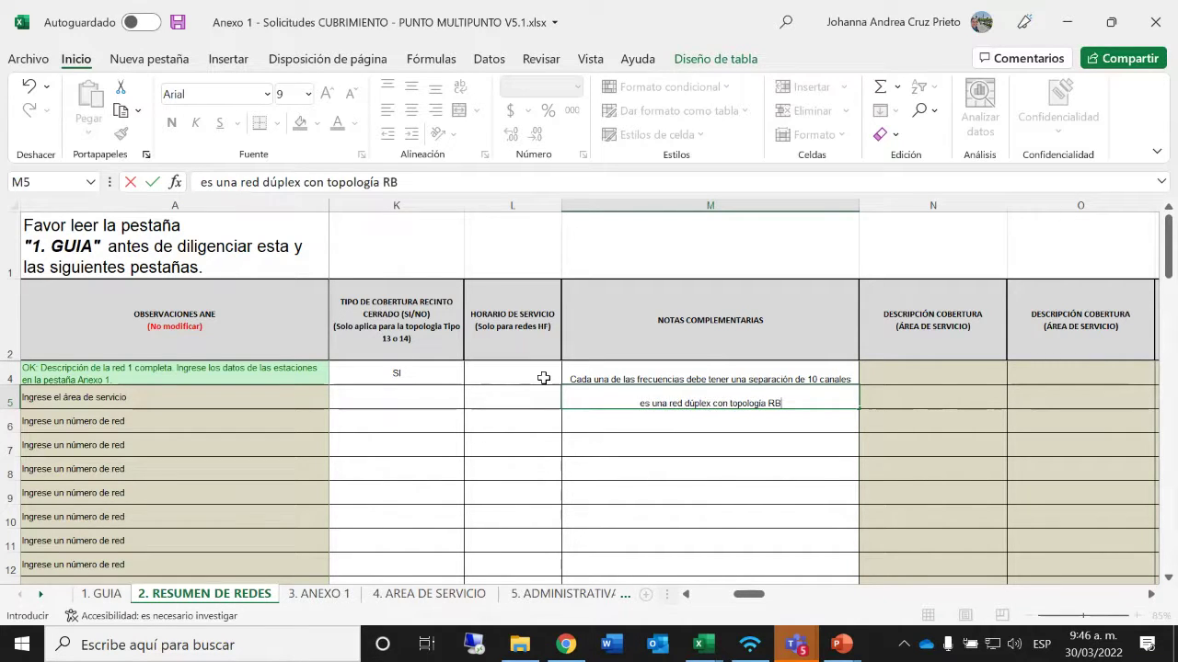
{"action": "type", "text": "MP"}
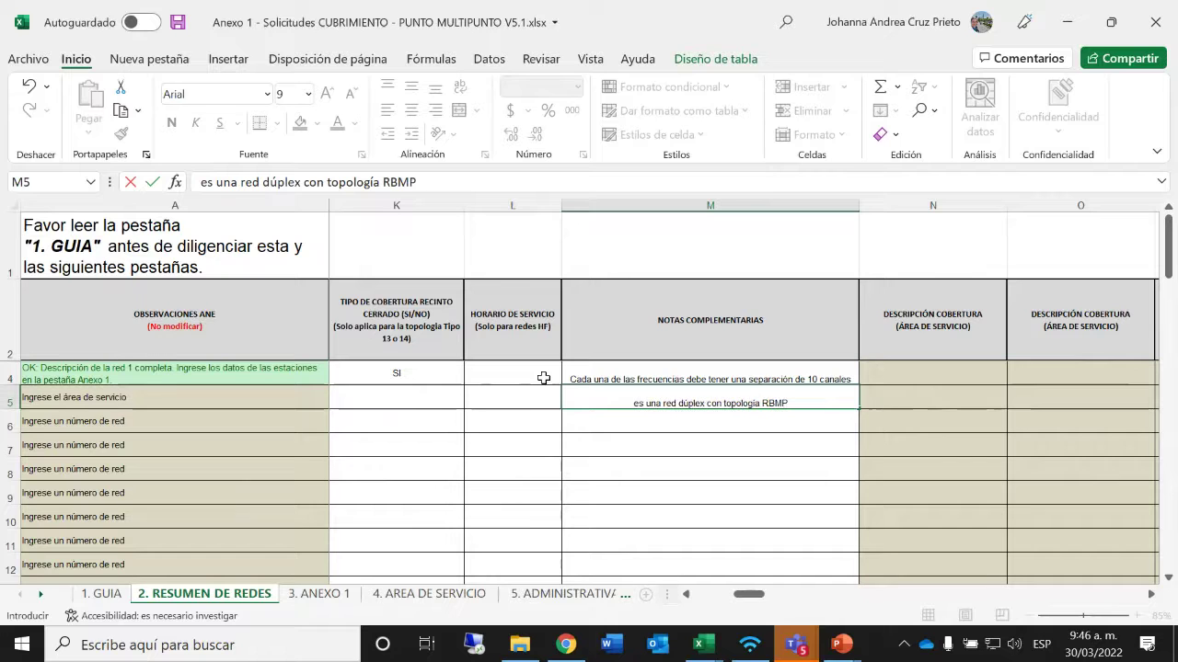
{"action": "key", "text": "Escape"}
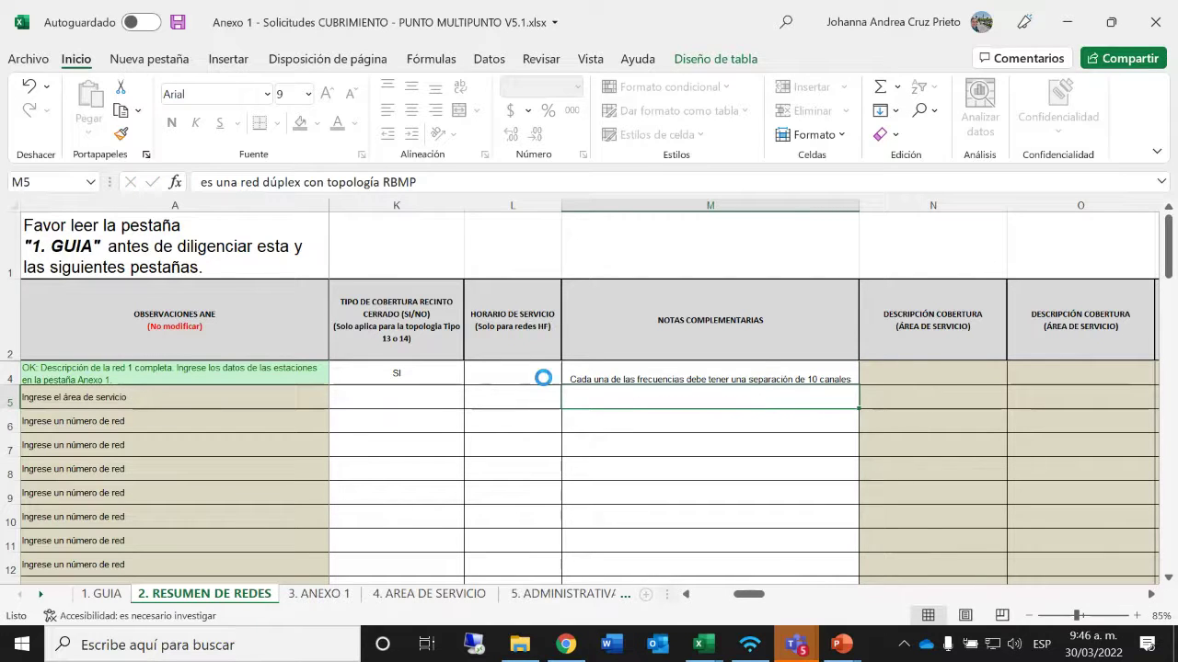
Step: Examine network 2's topology, enclosed-coverage, service schedule, complementary notes and coverage description columns in the Resumen de Redes sheet
{"action": "left_click", "coordinate": [685, 595]}
{"action": "left_click", "coordinate": [686, 596]}
{"action": "left_click", "coordinate": [685, 595]}
{"action": "left_click", "coordinate": [686, 595]}
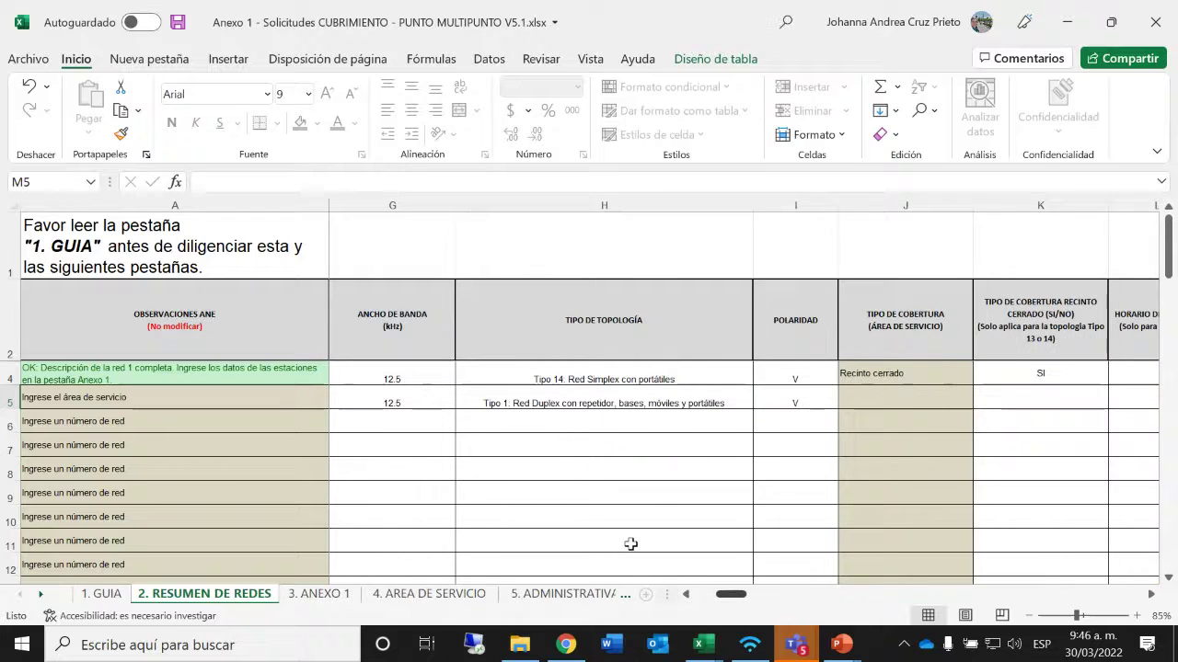
{"action": "left_click", "coordinate": [619, 400]}
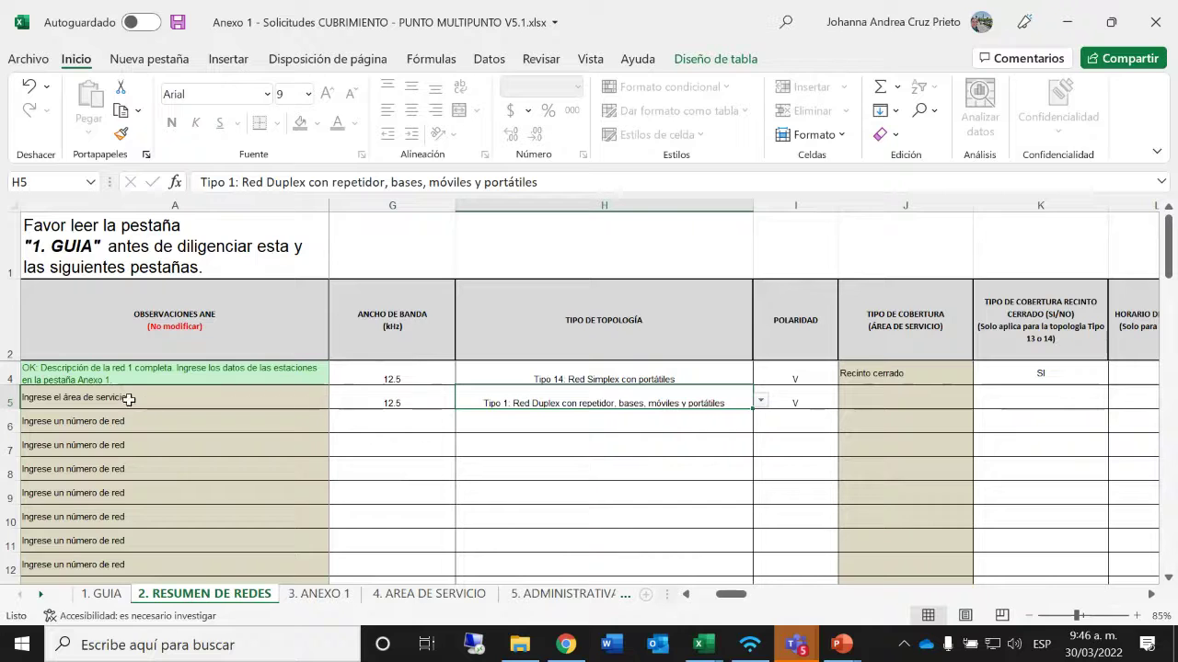
{"action": "left_click", "coordinate": [1046, 399]}
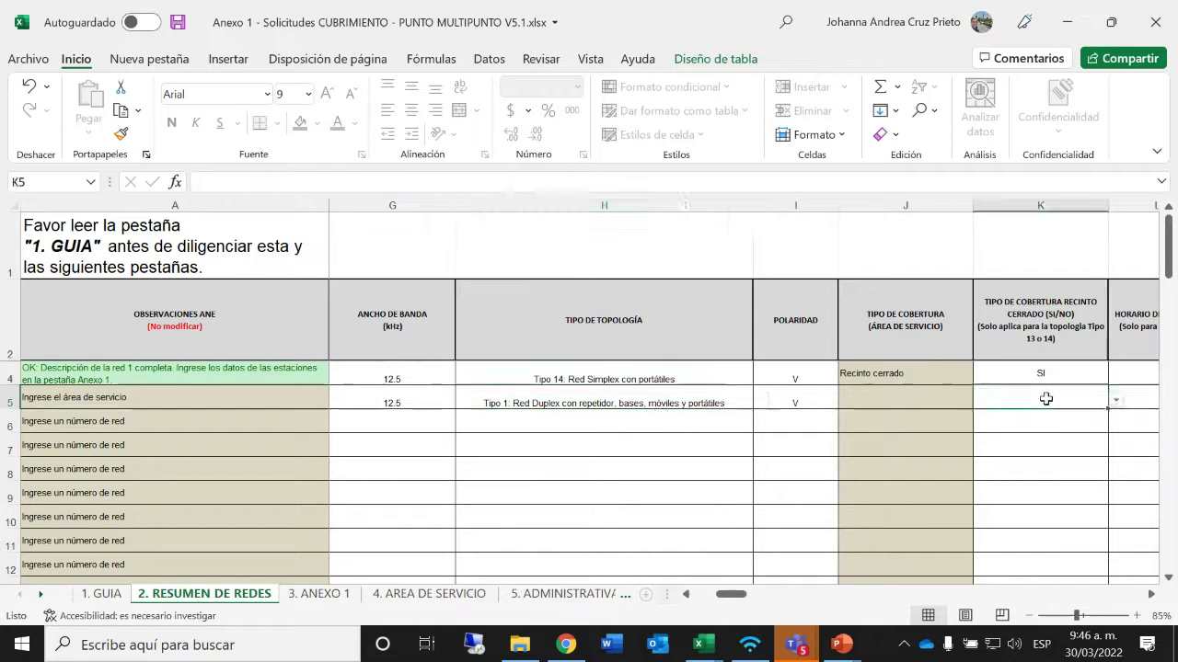
{"action": "key", "text": "Right"}
{"action": "key", "text": "Right"}
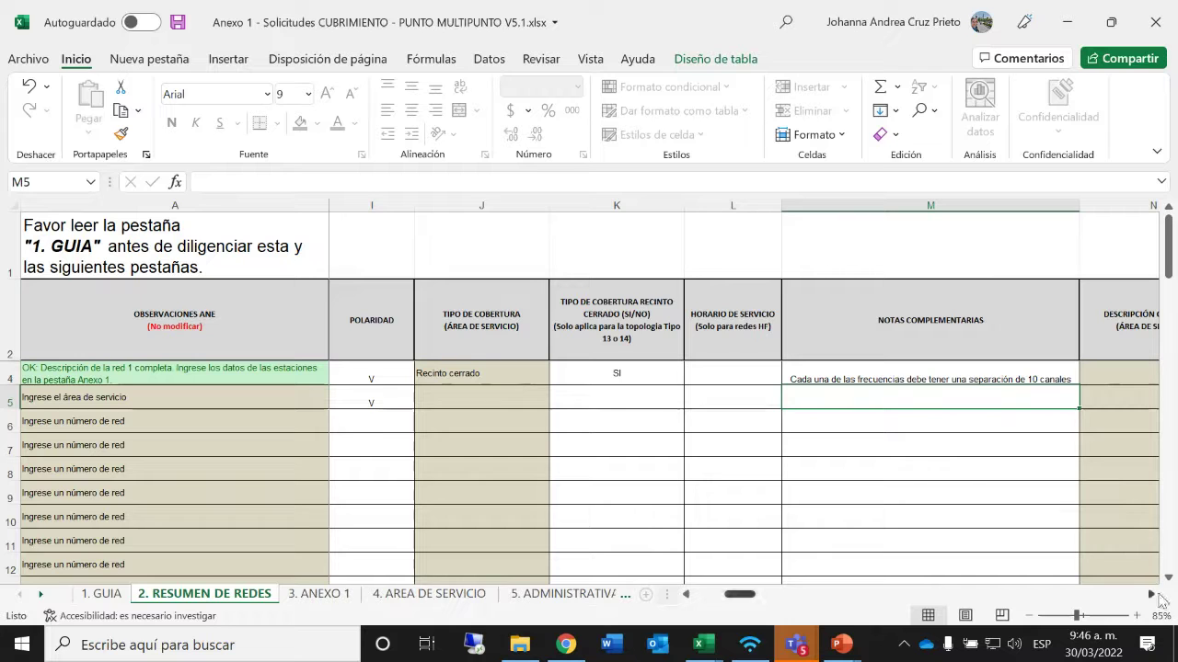
{"action": "left_click", "coordinate": [1152, 595]}
{"action": "left_click", "coordinate": [1151, 596]}
{"action": "left_click", "coordinate": [1151, 595]}
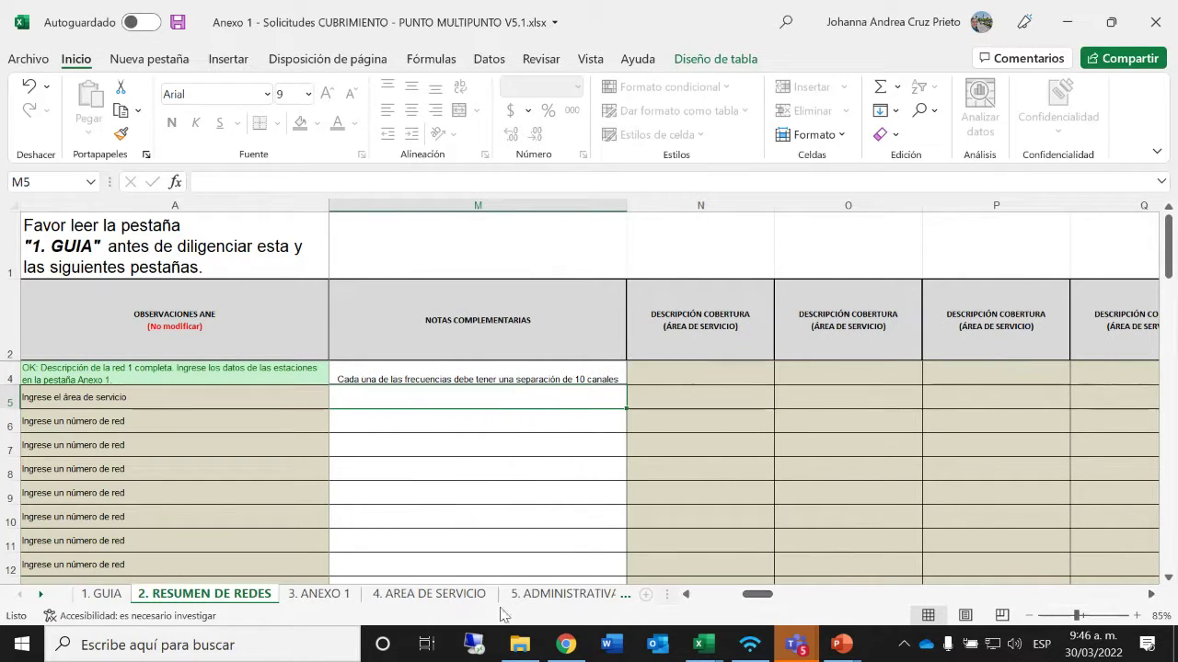
Step: Open the 4. AREA DE SERVICIO sheet and enter 1 as the network number (Red) in row 2
{"action": "left_click", "coordinate": [424, 594]}
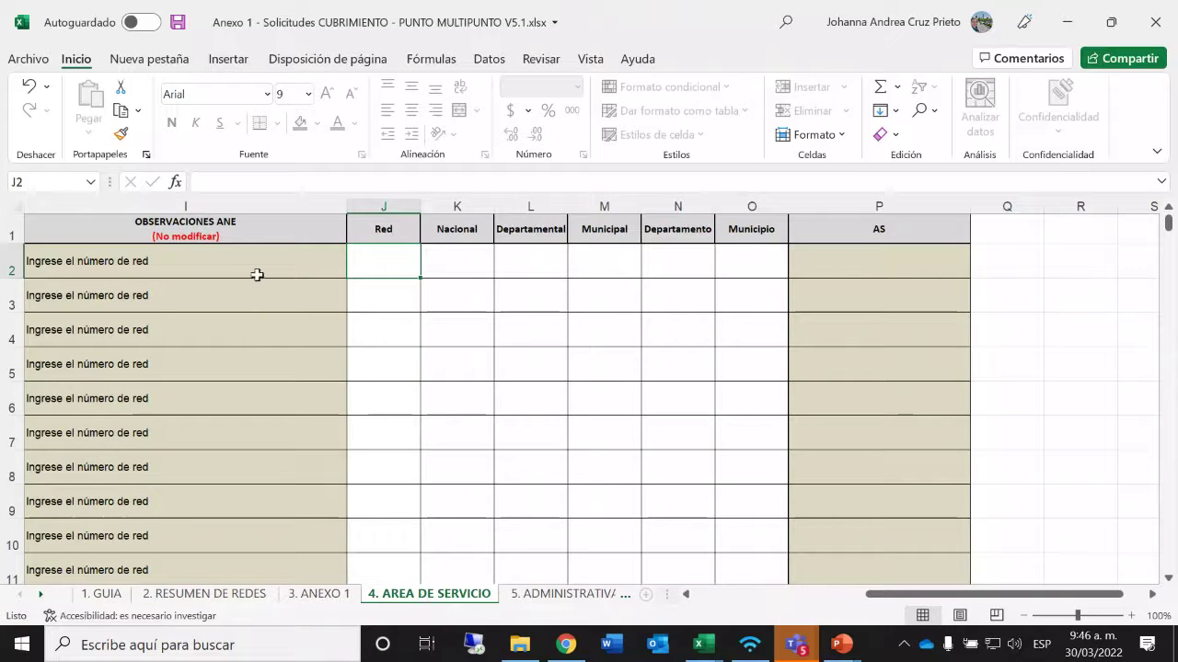
{"action": "type", "text": "1"}
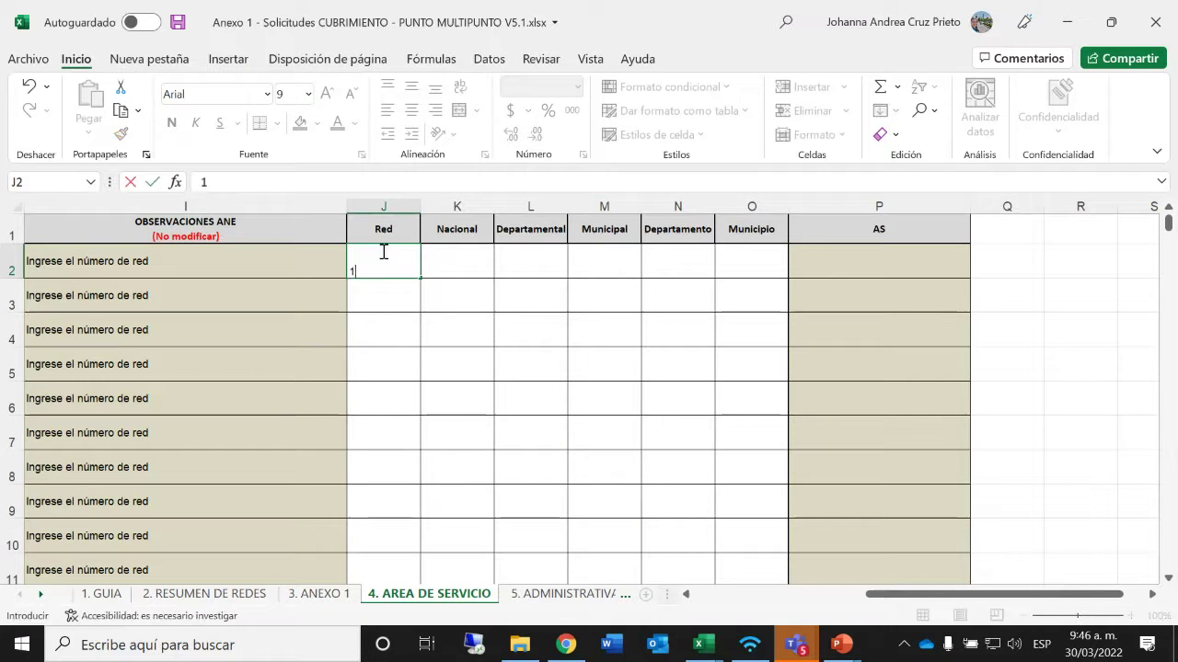
{"action": "key", "text": "Return"}
Step: Replace the network number in row 2 of the service area table with 2
{"action": "left_click", "coordinate": [382, 251]}
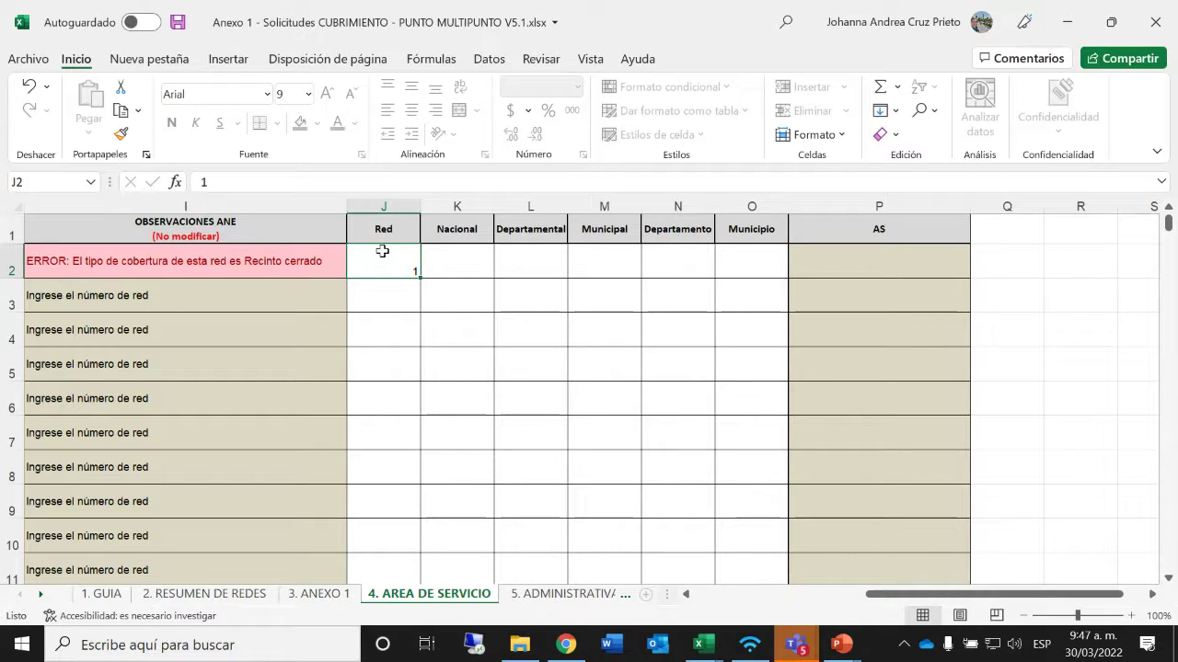
{"action": "type", "text": "2"}
{"action": "key", "text": "Return"}
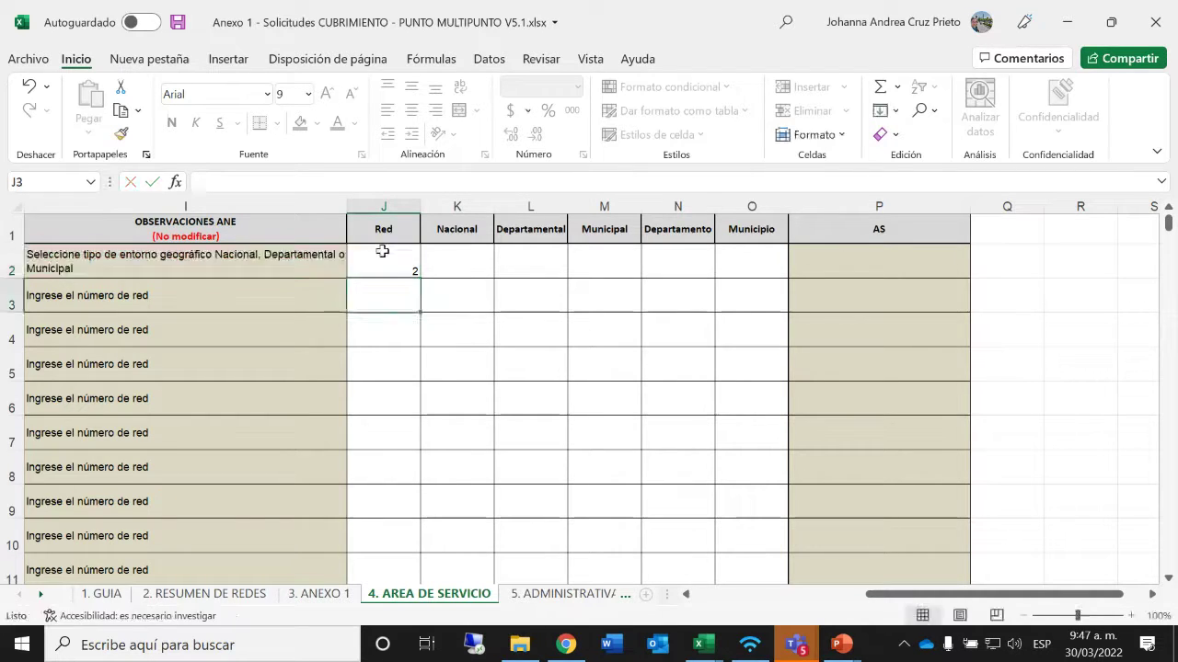
{"action": "left_click", "coordinate": [382, 252]}
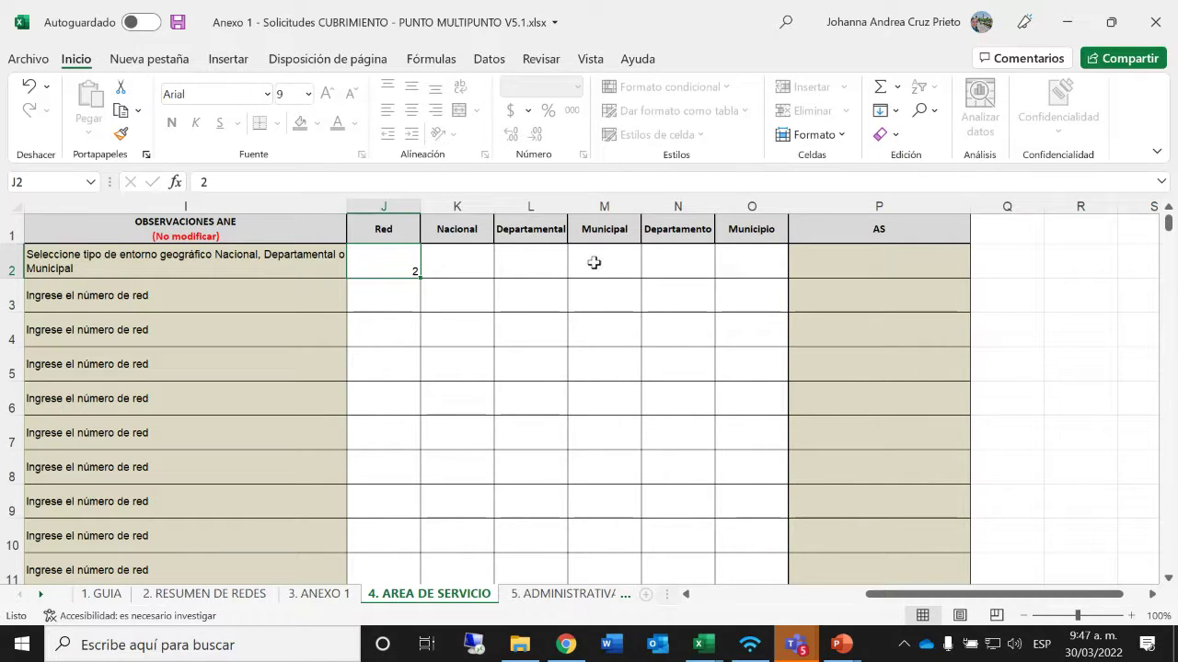
Step: Set network 2's Nacional scope to SI and check its row in the Resumen de Redes sheet before returning to the service area sheet
{"action": "left_click", "coordinate": [482, 266]}
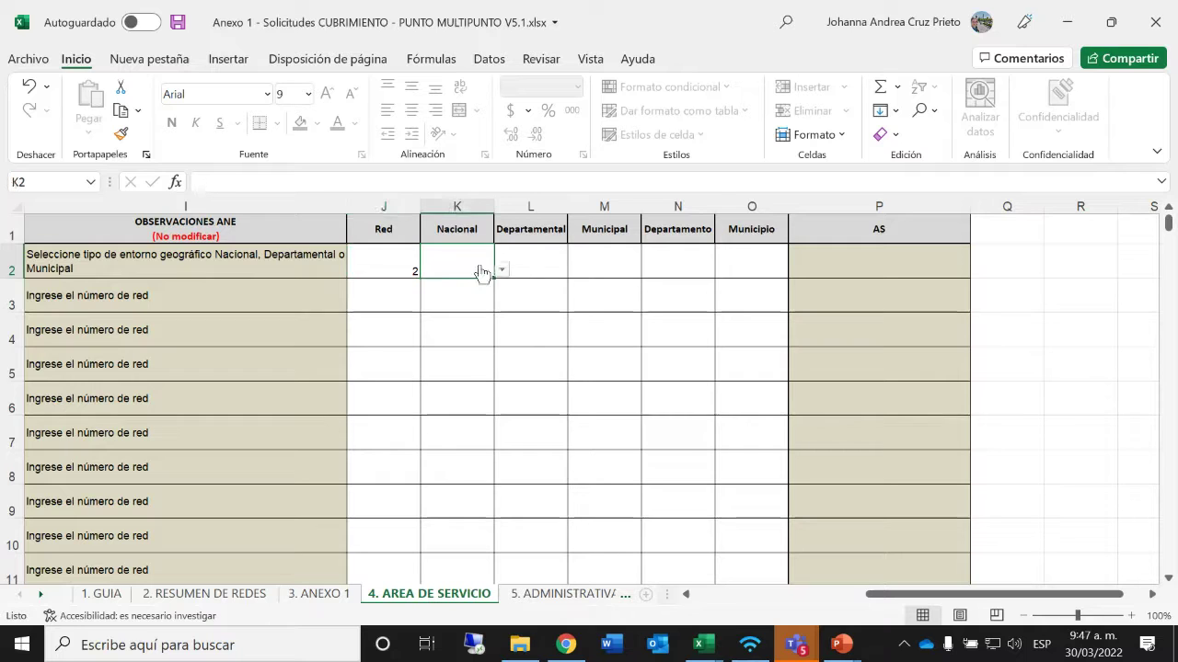
{"action": "left_click", "coordinate": [501, 270]}
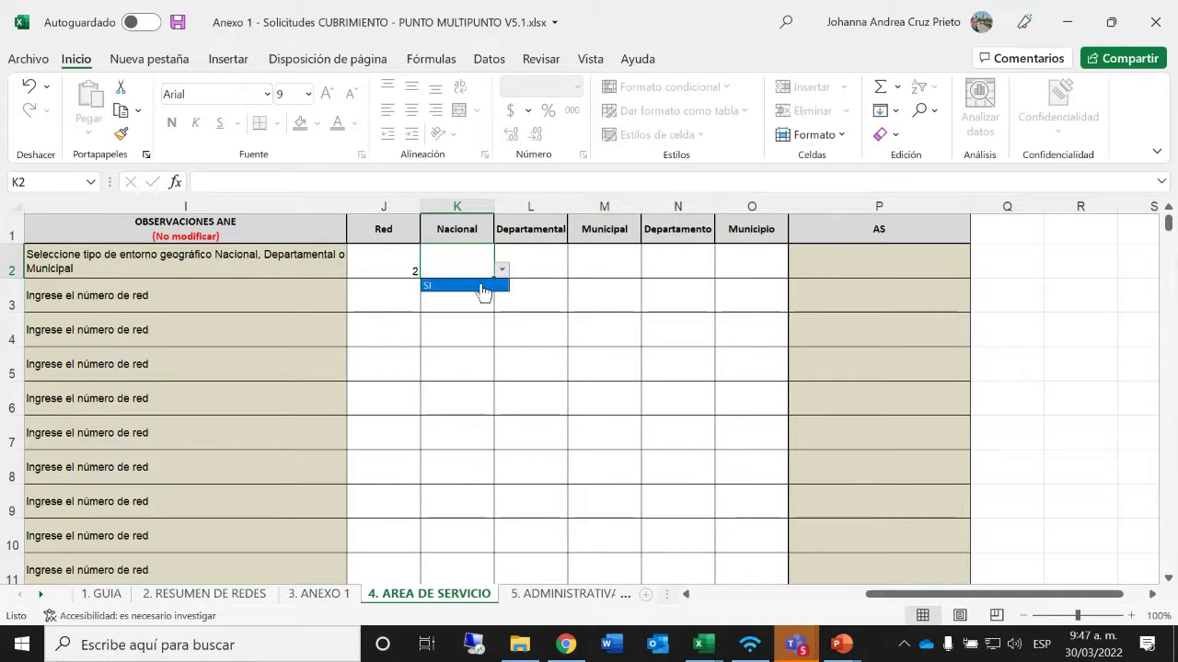
{"action": "left_click", "coordinate": [479, 284]}
{"action": "left_click", "coordinate": [383, 286]}
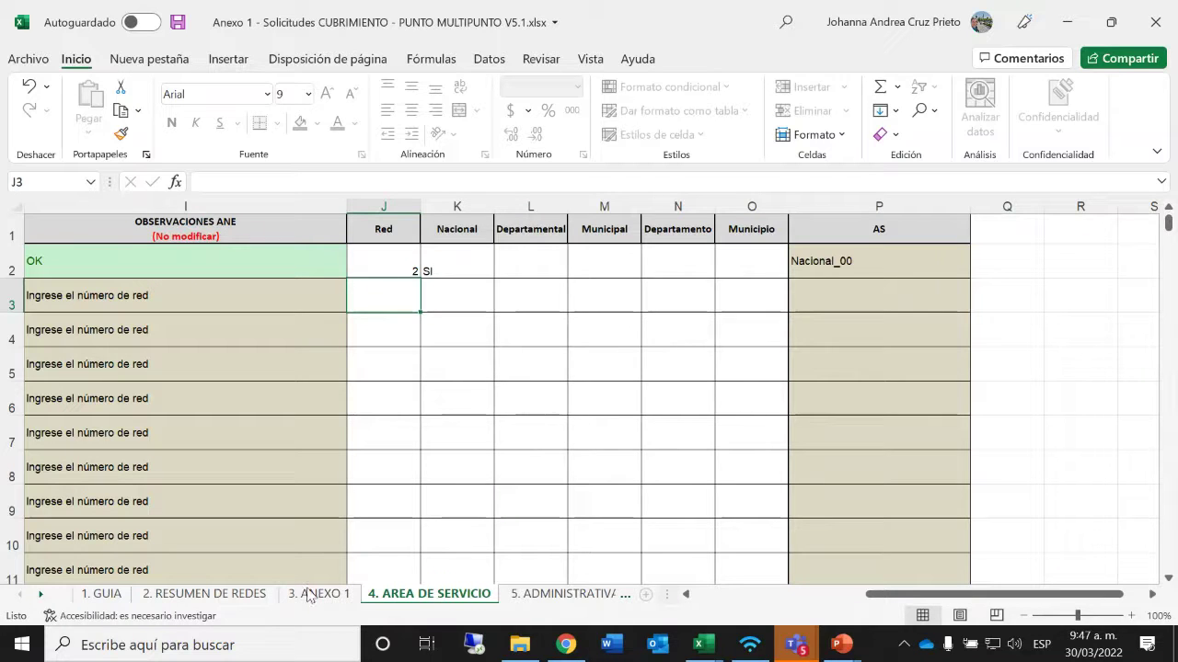
{"action": "left_click", "coordinate": [183, 596]}
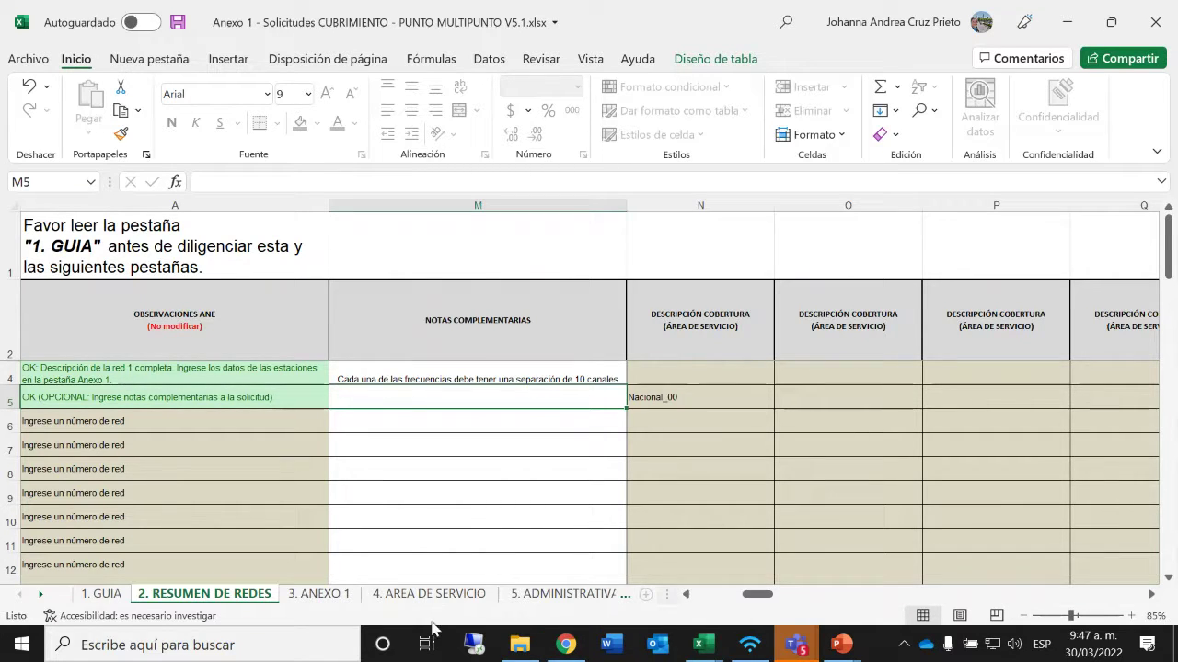
{"action": "left_click", "coordinate": [441, 595]}
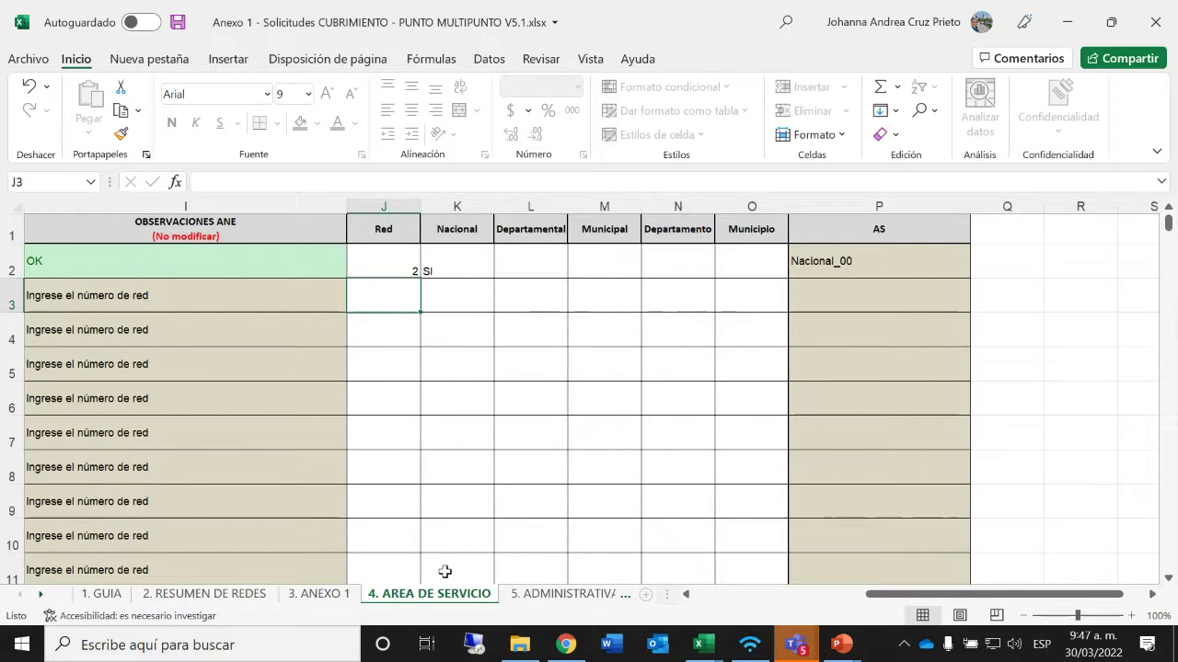
Step: Set network 2's Departamental scope to SI in the service area table
{"action": "left_click", "coordinate": [450, 273]}
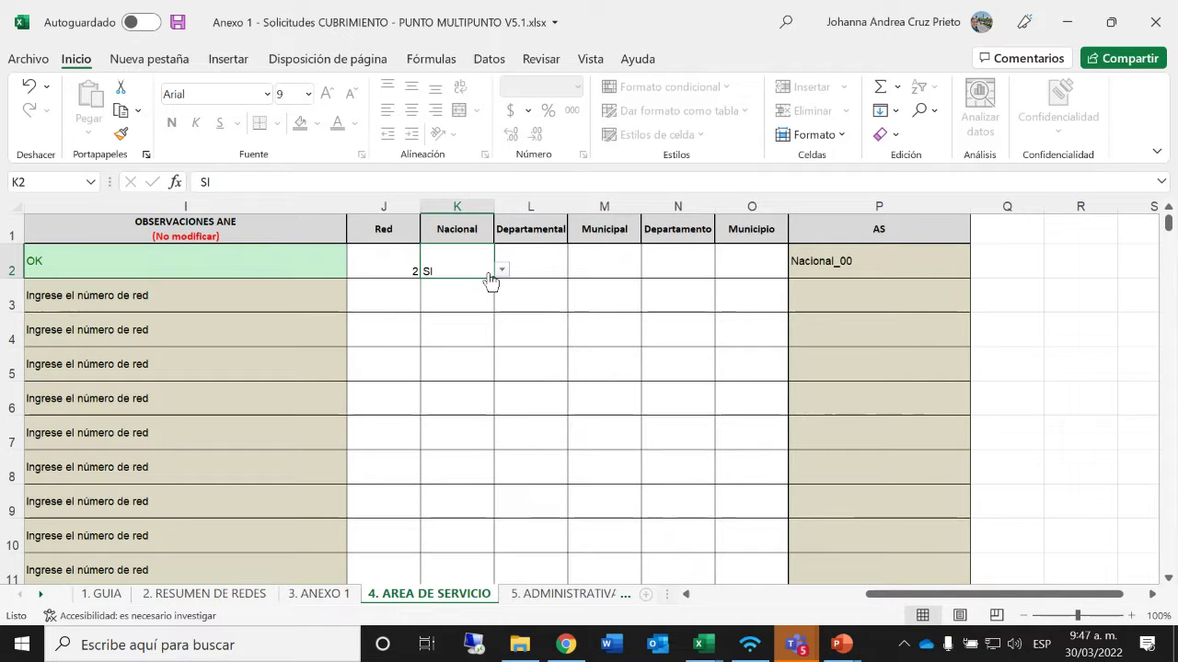
{"action": "left_click", "coordinate": [532, 265]}
{"action": "left_click", "coordinate": [573, 272]}
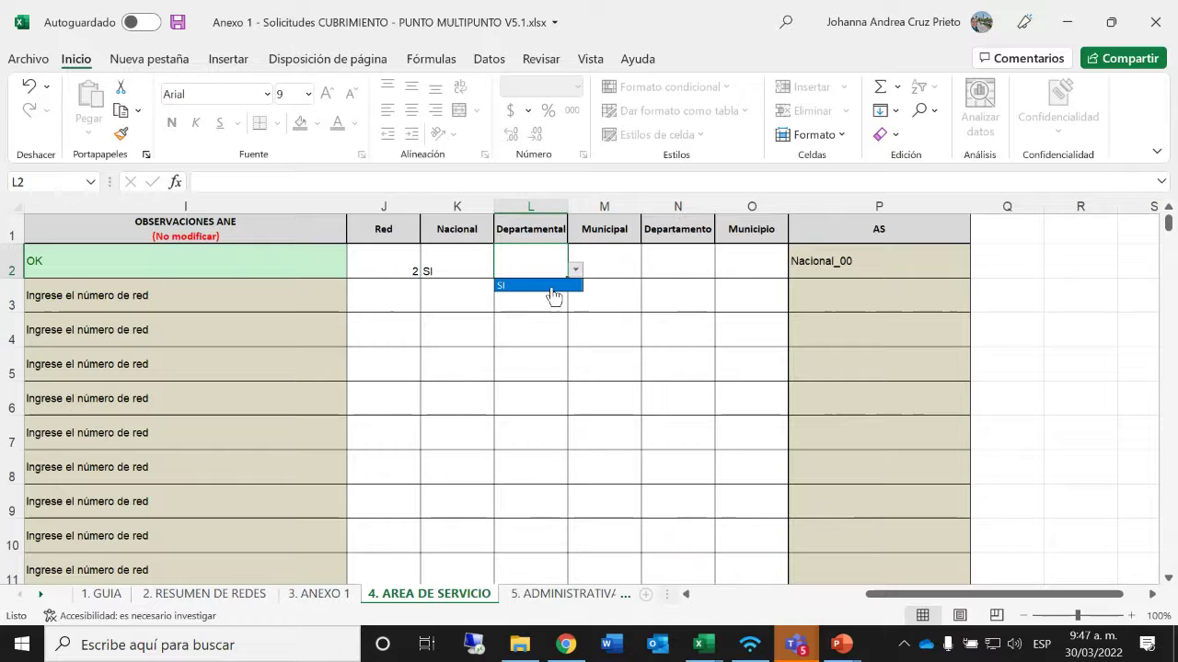
{"action": "left_click", "coordinate": [552, 287]}
{"action": "left_click", "coordinate": [439, 322]}
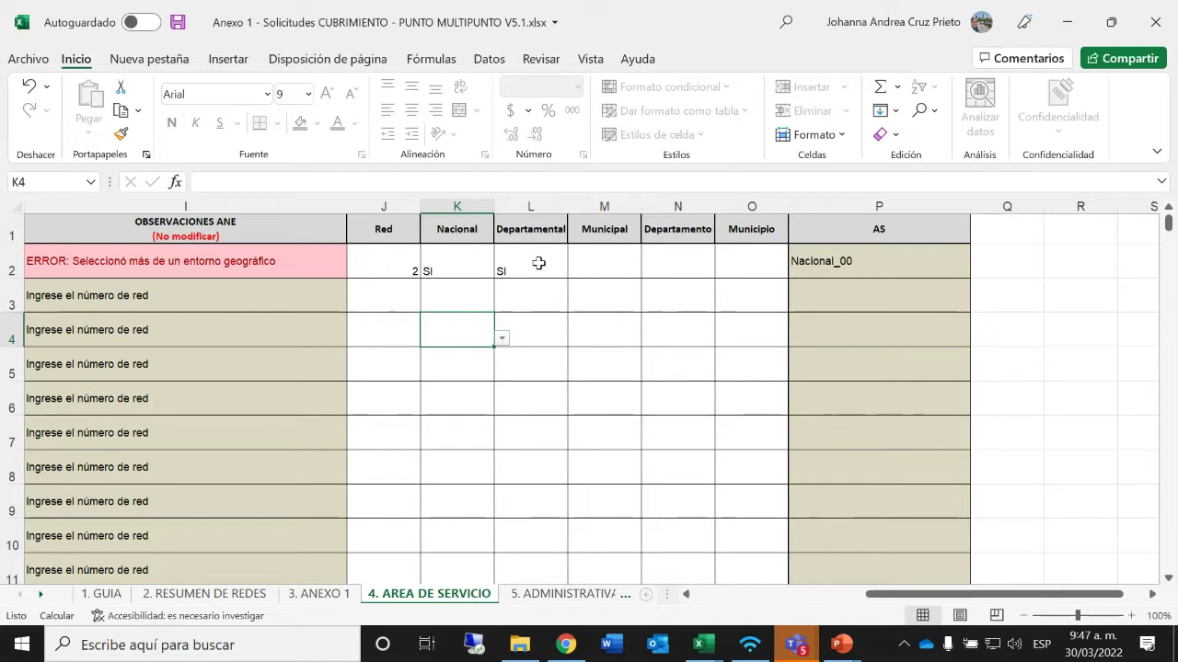
Step: Clear the Nacional scope of network 2 in the service area table
{"action": "left_click", "coordinate": [468, 268]}
{"action": "key", "text": "Delete"}
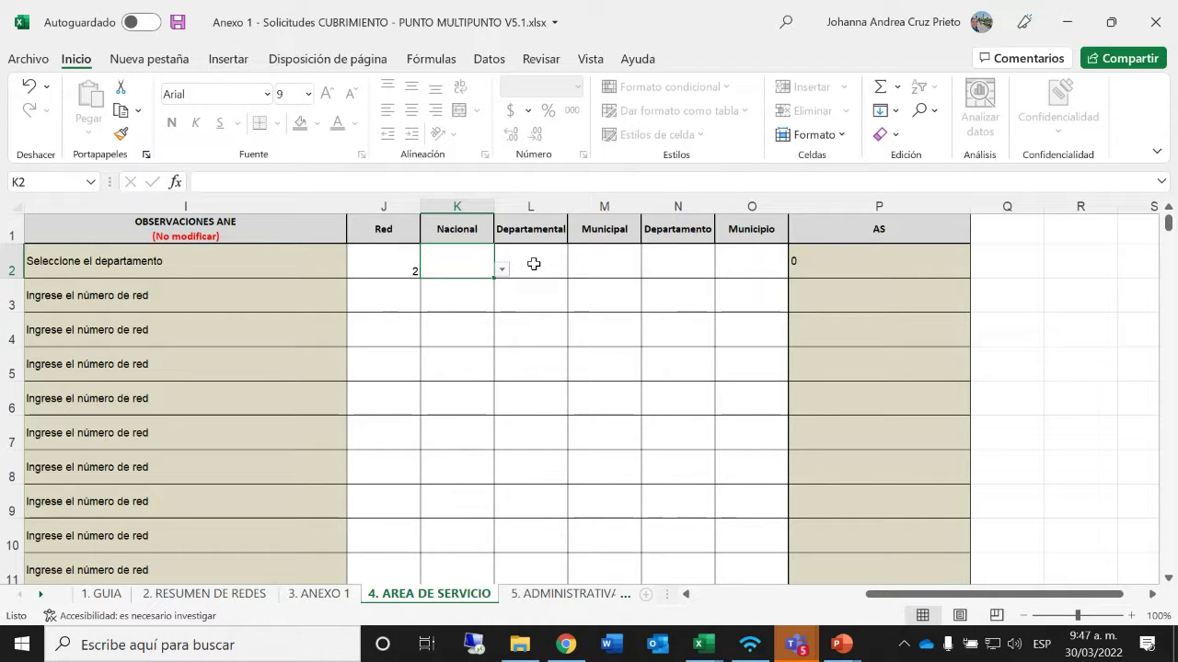
{"action": "left_click", "coordinate": [534, 264]}
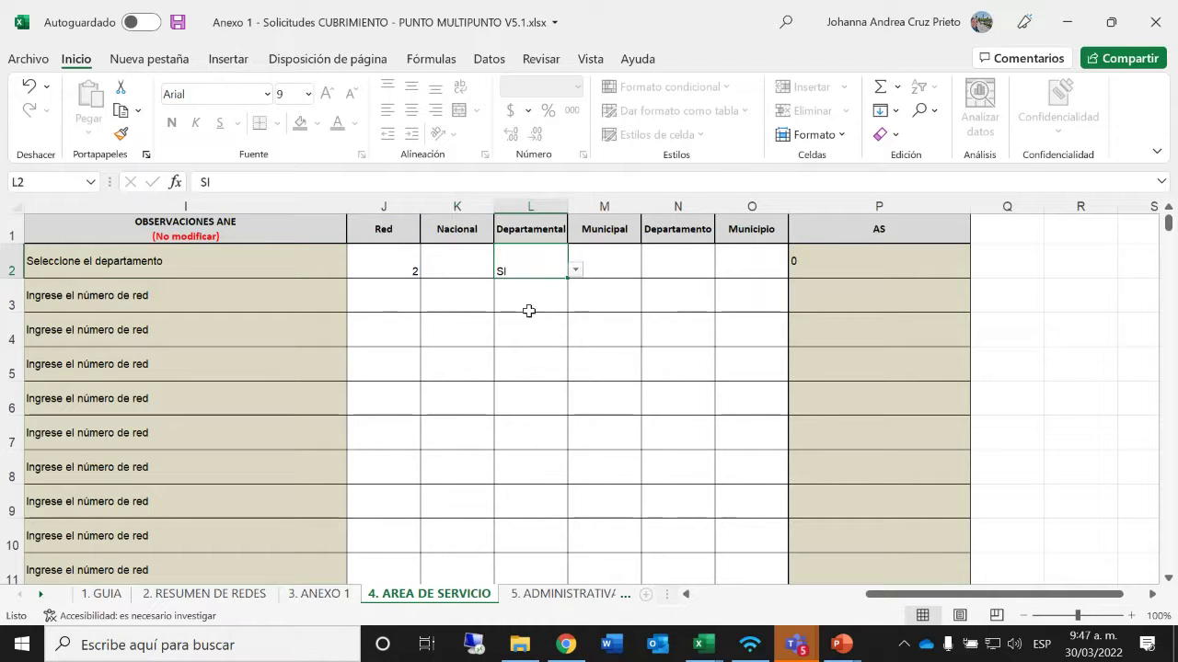
Step: Try setting network 2's Municipal scope to SI alongside Departamental, and clear the Municipal value again
{"action": "left_click", "coordinate": [603, 267]}
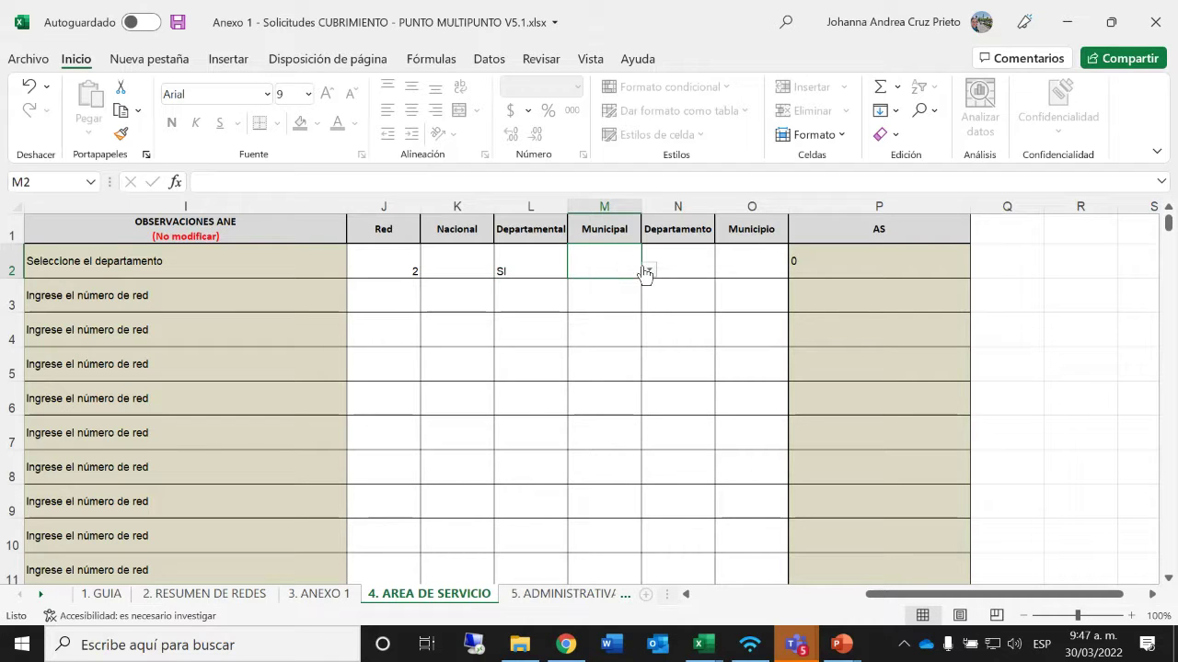
{"action": "left_click", "coordinate": [649, 270]}
{"action": "left_click", "coordinate": [613, 285]}
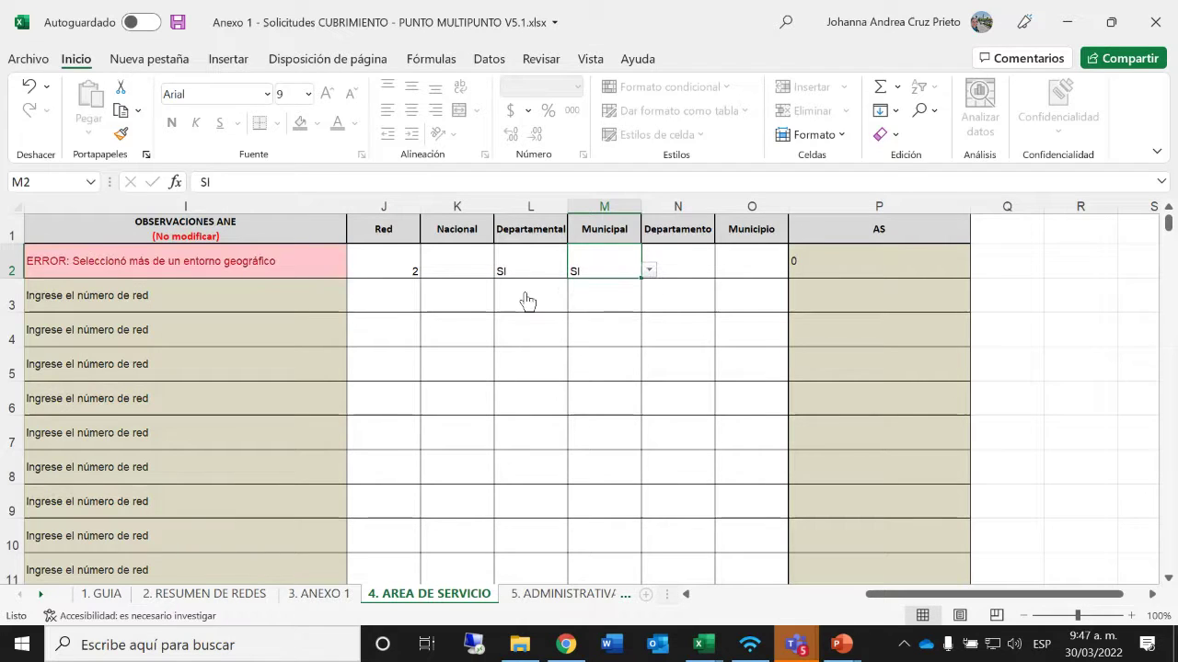
{"action": "left_click", "coordinate": [648, 269]}
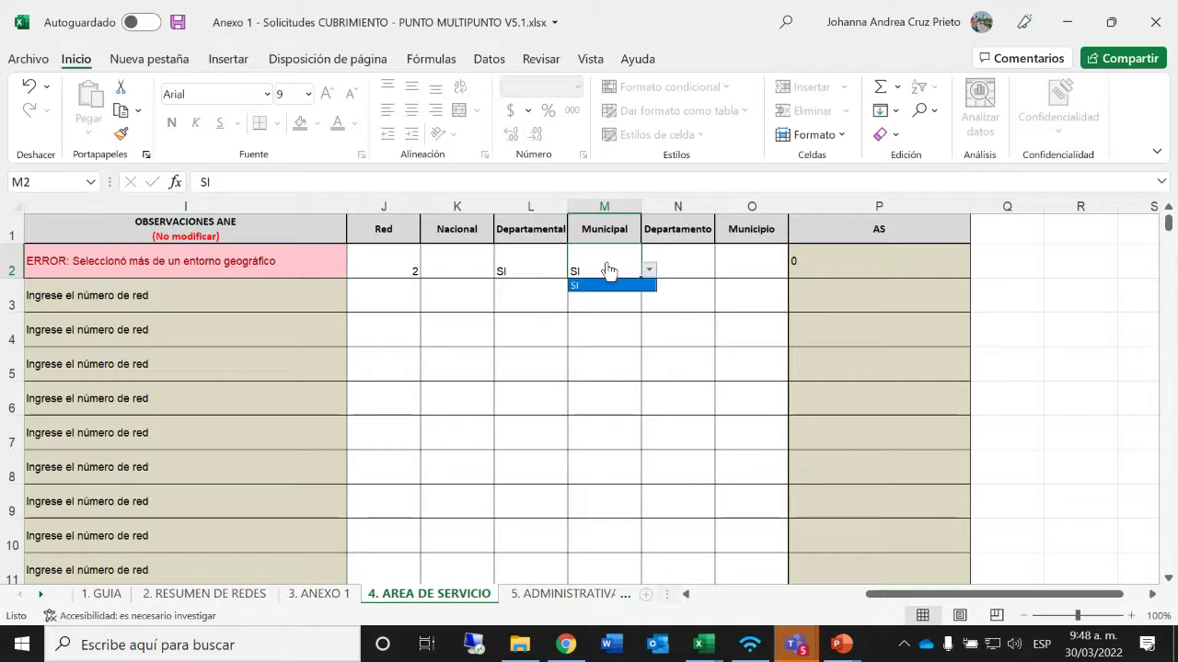
{"action": "left_click", "coordinate": [574, 286]}
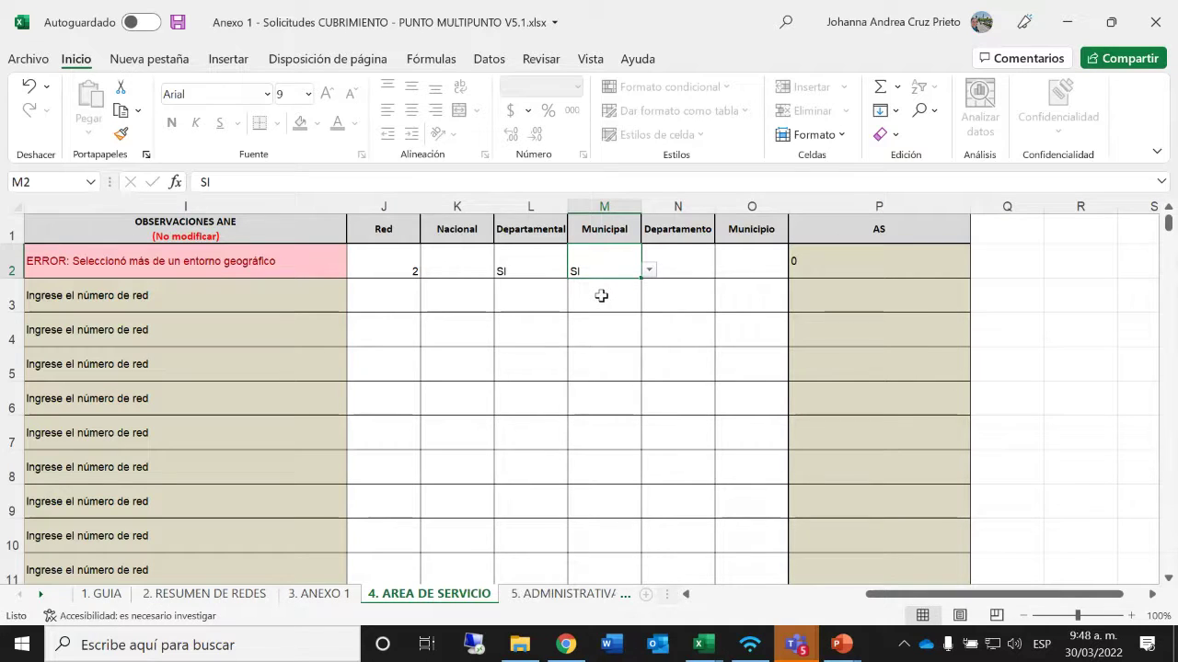
{"action": "key", "text": "Delete"}
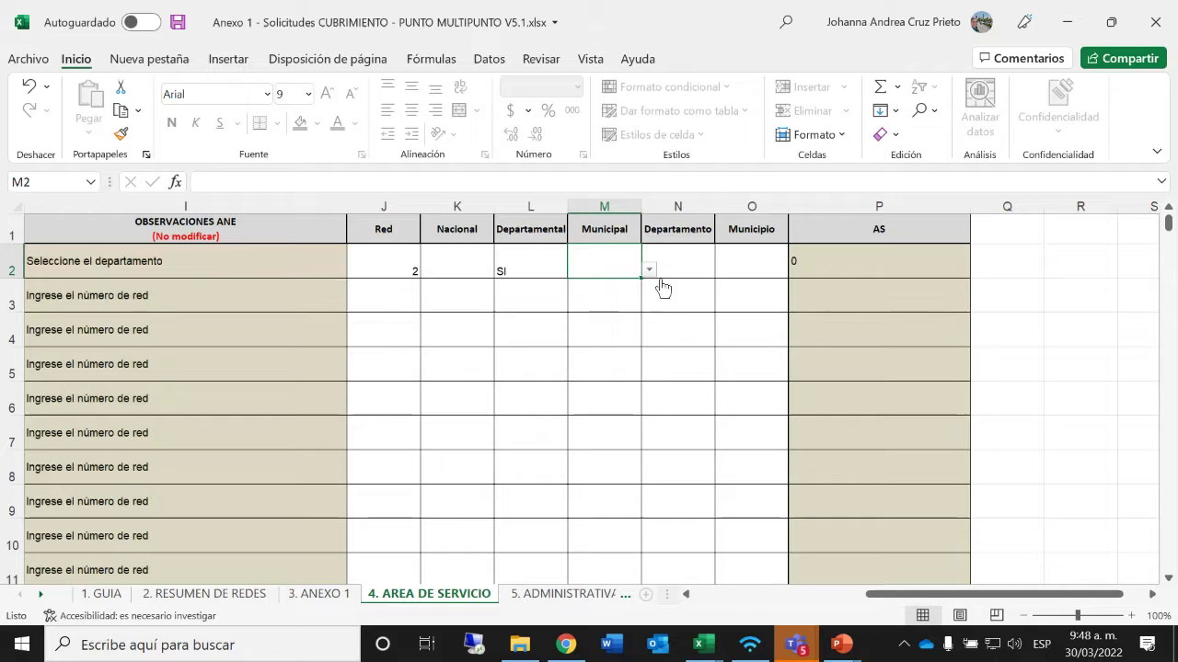
Step: Enter network number 2 in row 3 of the service area sheet and mark its Municipal coverage as SI
{"action": "left_click", "coordinate": [402, 301]}
{"action": "type", "text": "2"}
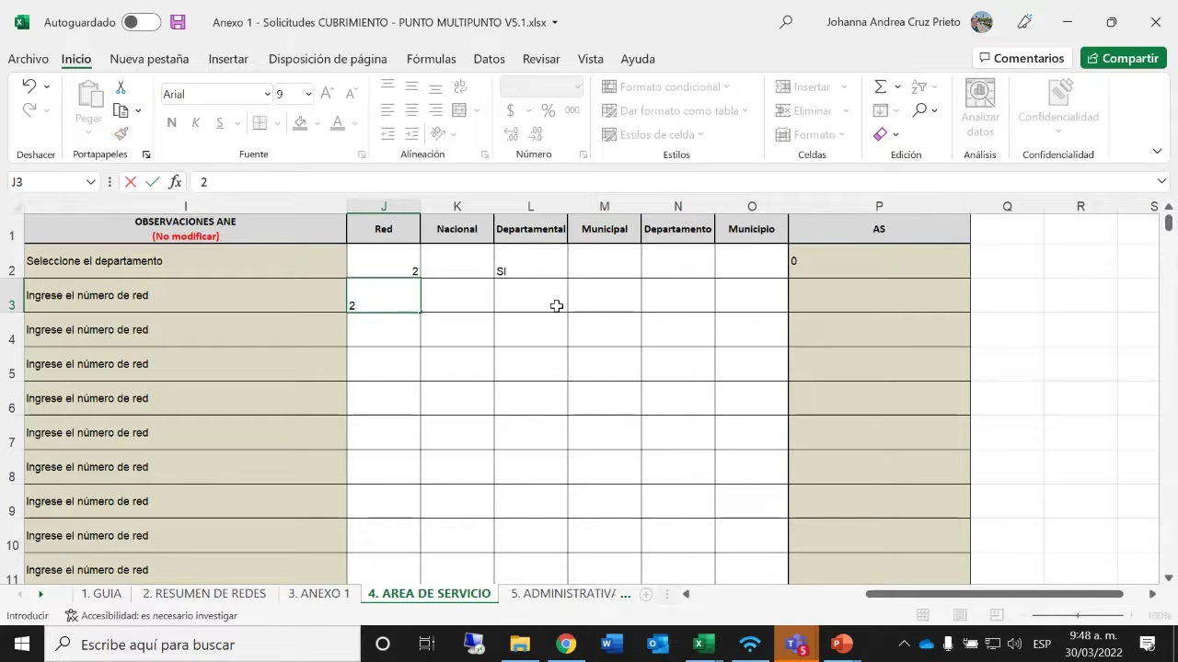
{"action": "left_click", "coordinate": [556, 303]}
{"action": "left_click", "coordinate": [624, 308]}
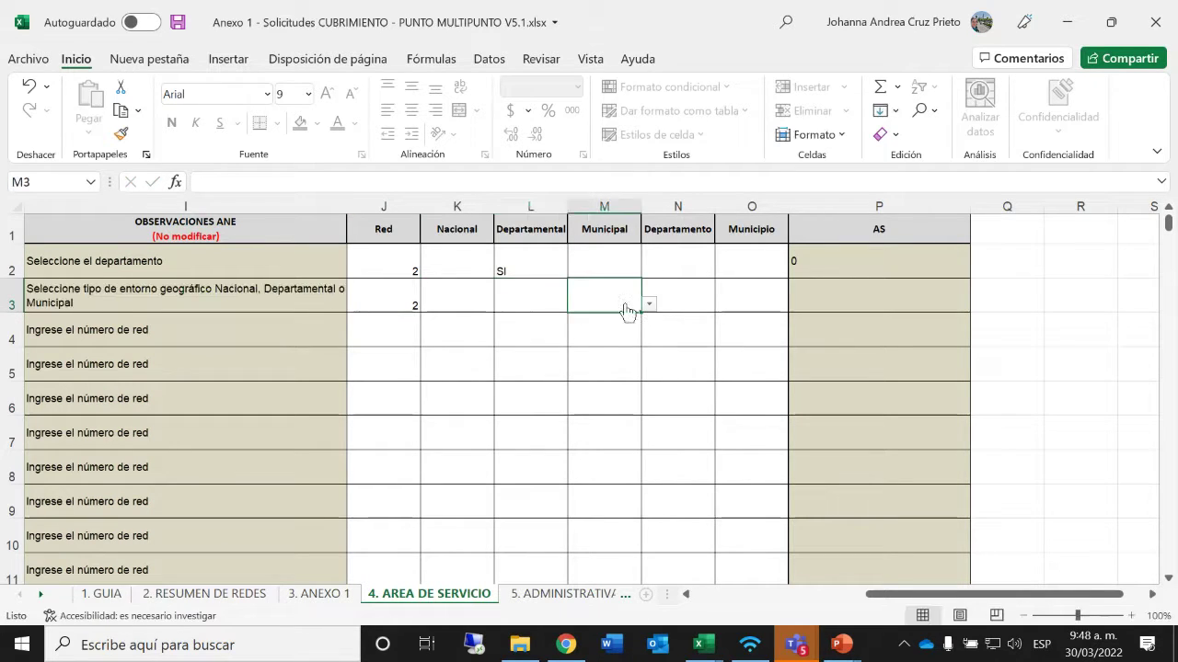
{"action": "left_click", "coordinate": [648, 304]}
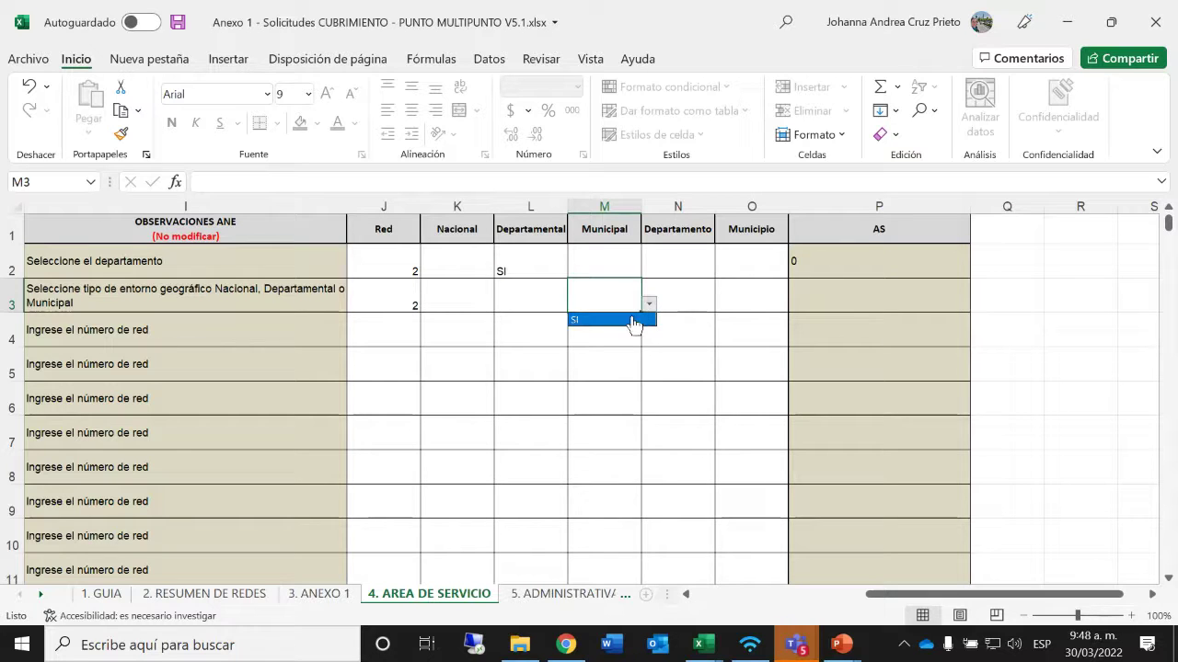
{"action": "left_click", "coordinate": [634, 321]}
Step: Set the Departamento in row 2 to ValledelCauca_76
{"action": "left_click", "coordinate": [681, 267]}
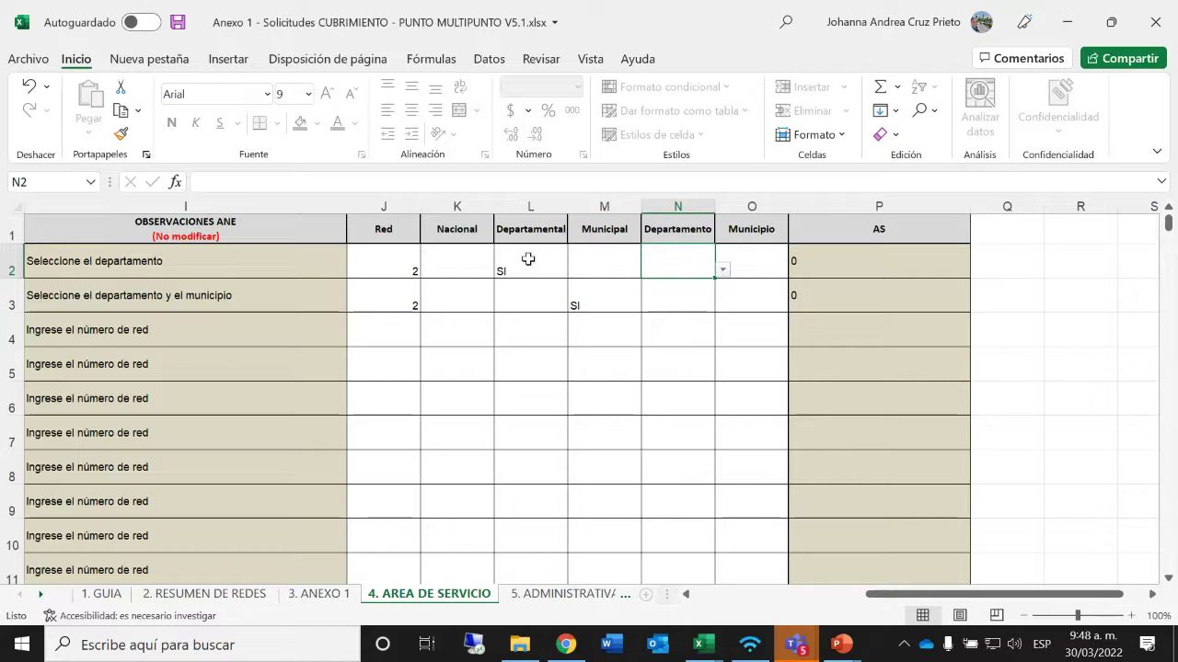
{"action": "left_click", "coordinate": [722, 274]}
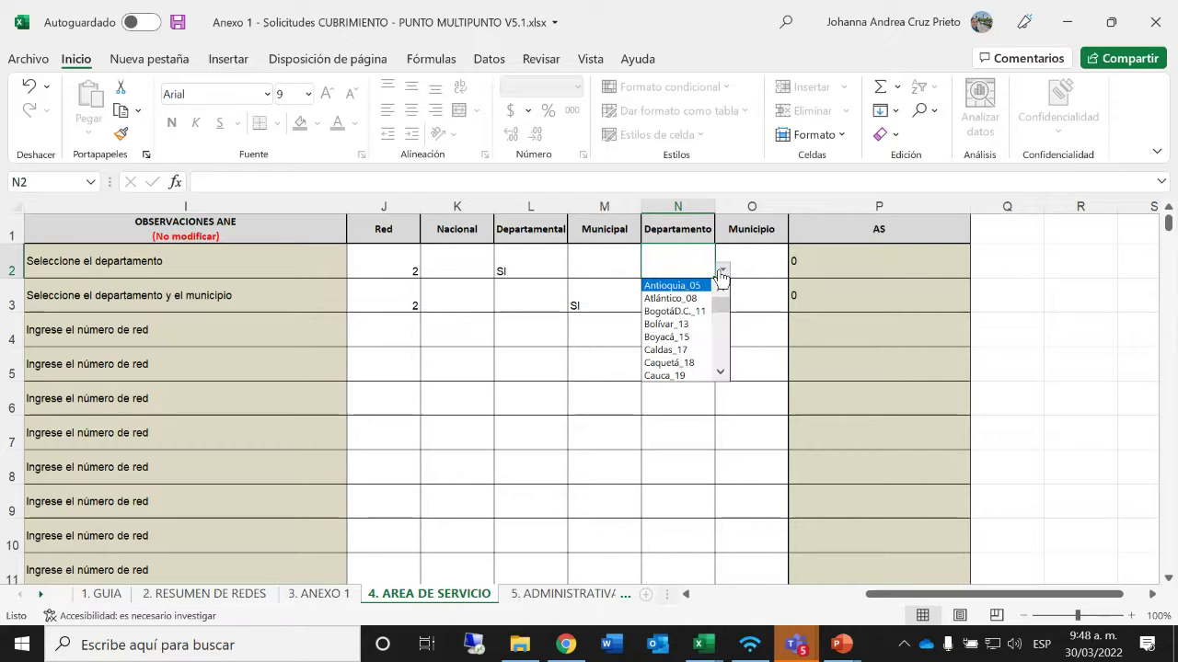
{"action": "left_click_drag", "start_coordinate": [718, 311], "coordinate": [713, 352]}
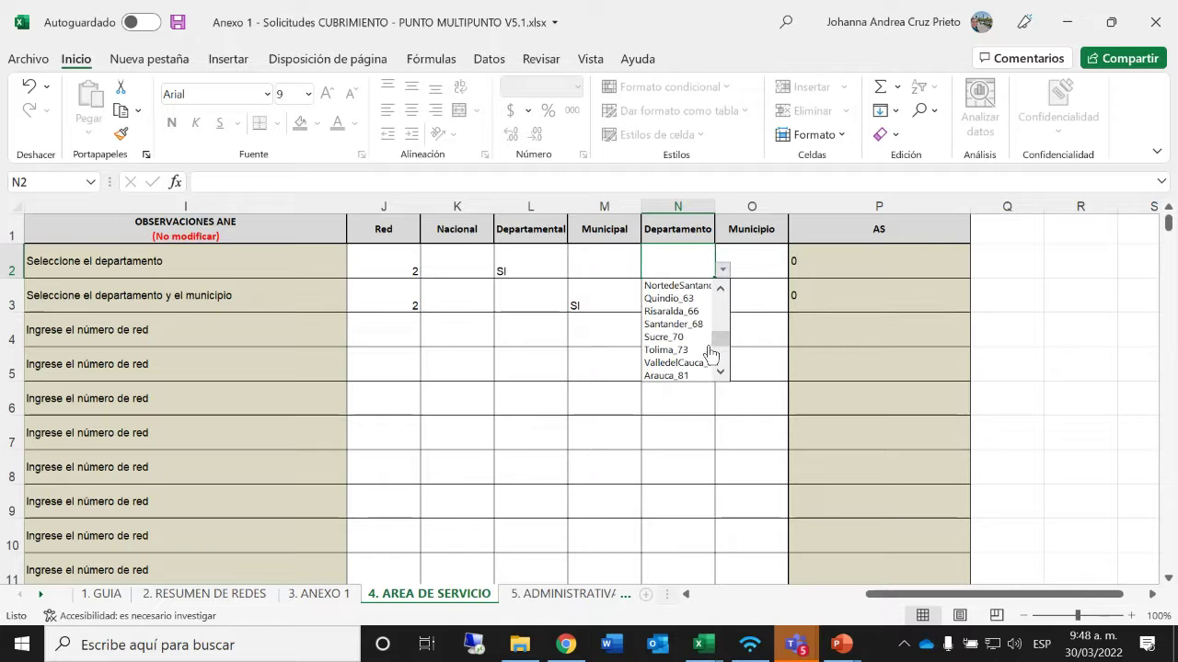
{"action": "left_click", "coordinate": [704, 362]}
{"action": "left_click", "coordinate": [748, 271]}
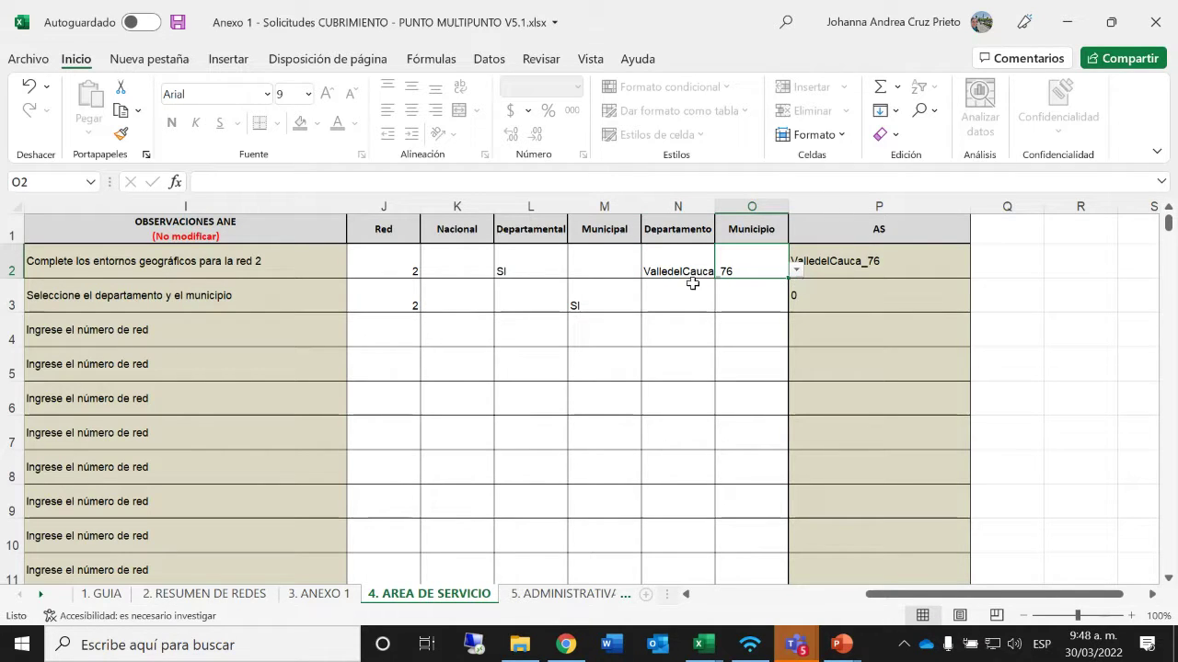
{"action": "left_click", "coordinate": [528, 266]}
{"action": "left_click", "coordinate": [682, 274]}
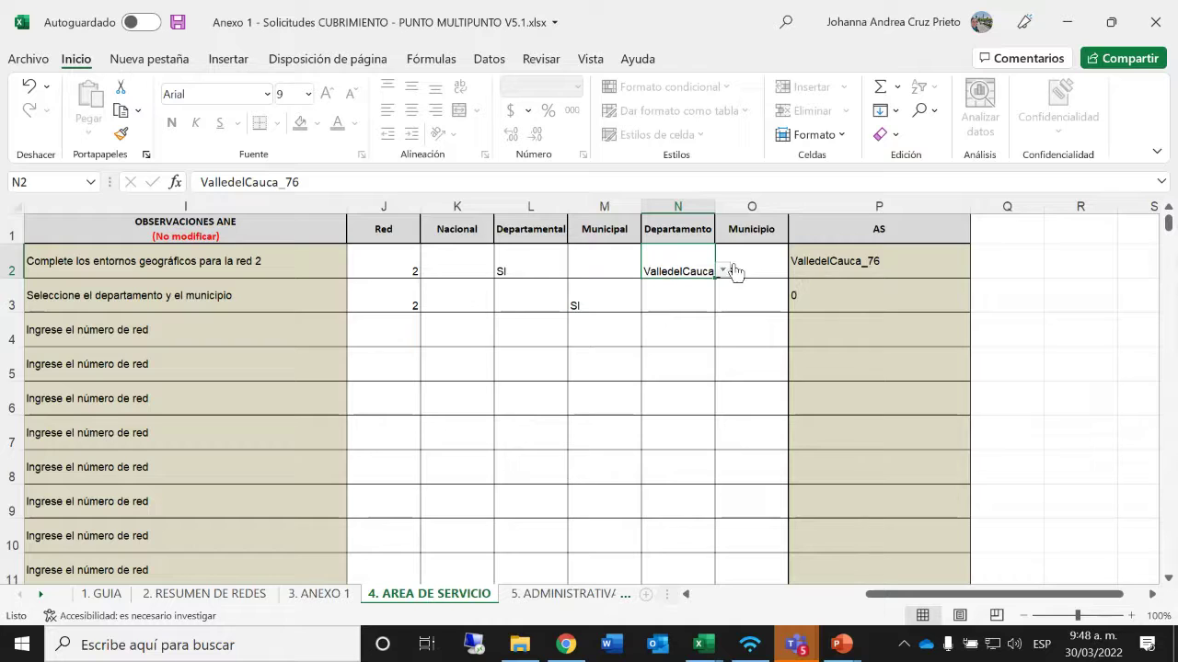
Step: Set the Departamento in row 3 to Cauca_19
{"action": "left_click", "coordinate": [763, 306]}
{"action": "left_click", "coordinate": [665, 297]}
{"action": "left_click", "coordinate": [723, 306]}
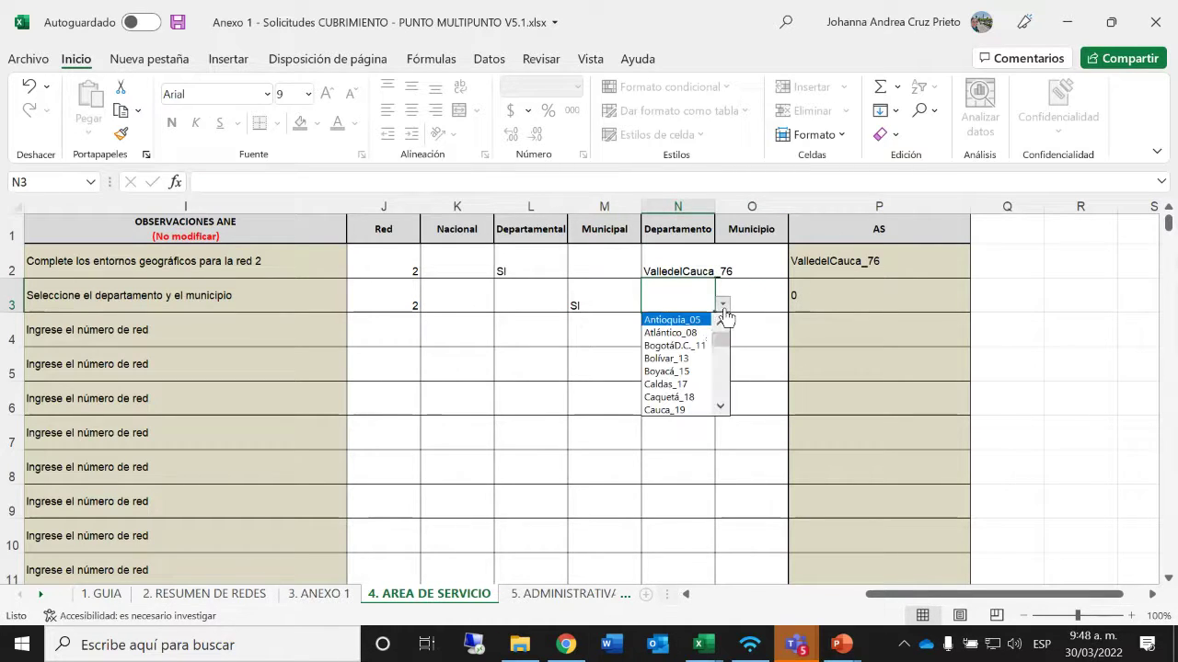
{"action": "left_click_drag", "start_coordinate": [719, 347], "coordinate": [718, 356]}
{"action": "left_click", "coordinate": [681, 393]}
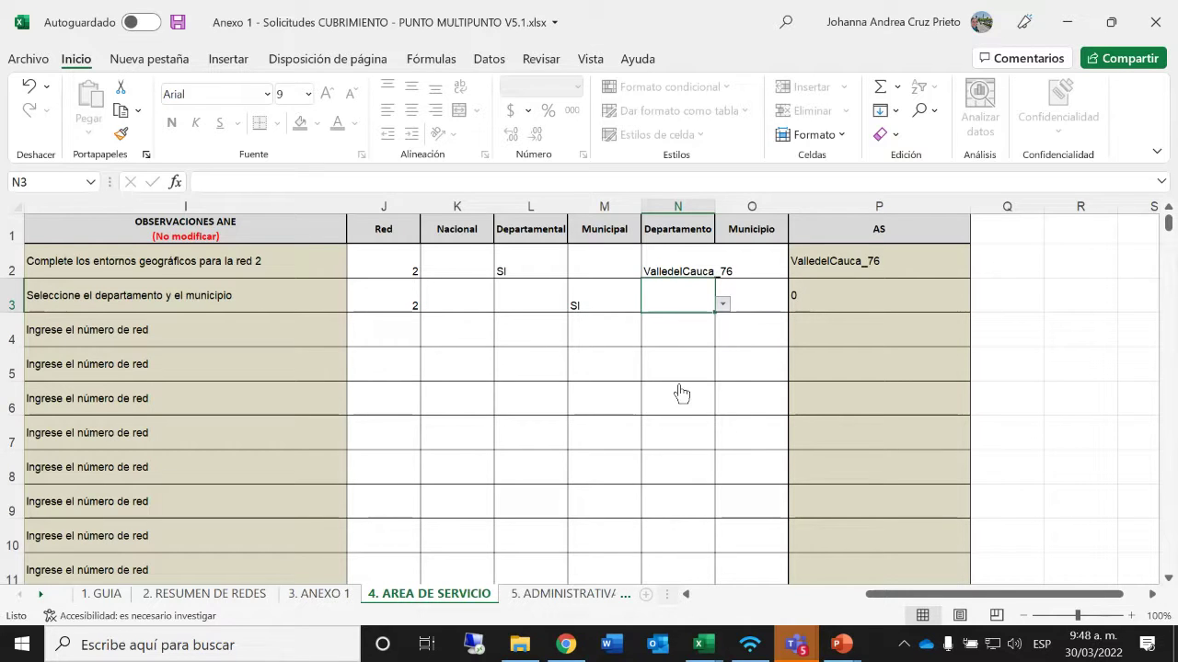
Step: Set the Municipio in row 3 to Jambaló (Cauca)_19364
{"action": "left_click", "coordinate": [754, 306]}
{"action": "left_click", "coordinate": [795, 304]}
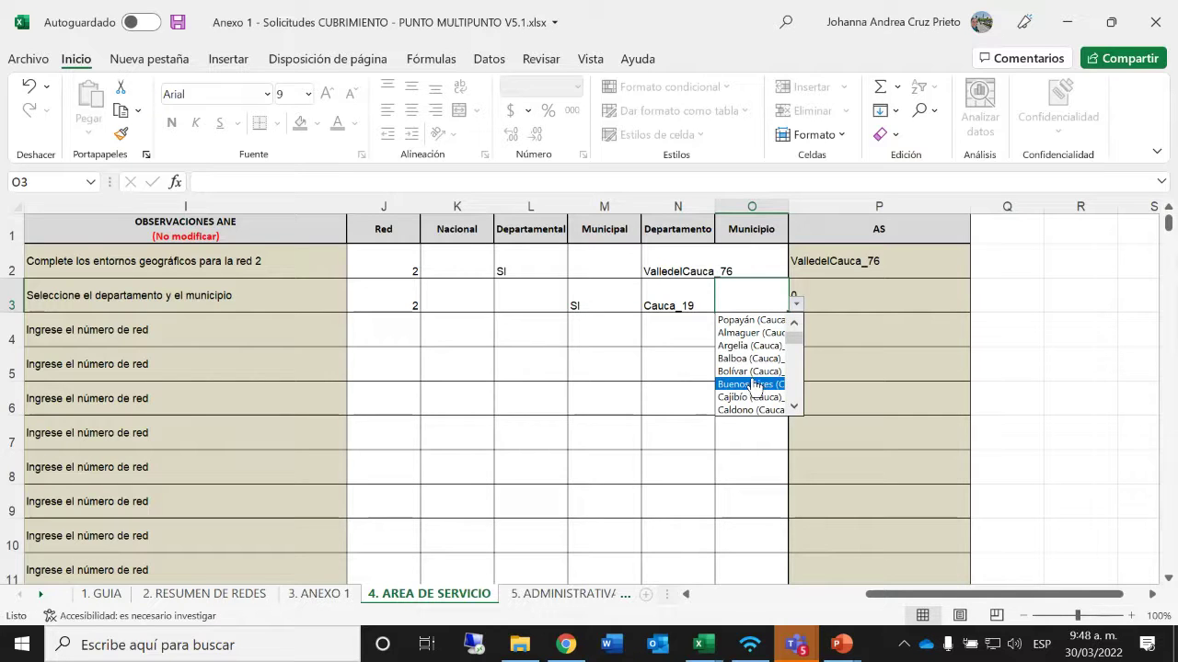
{"action": "left_click", "coordinate": [794, 409]}
{"action": "left_click", "coordinate": [794, 409]}
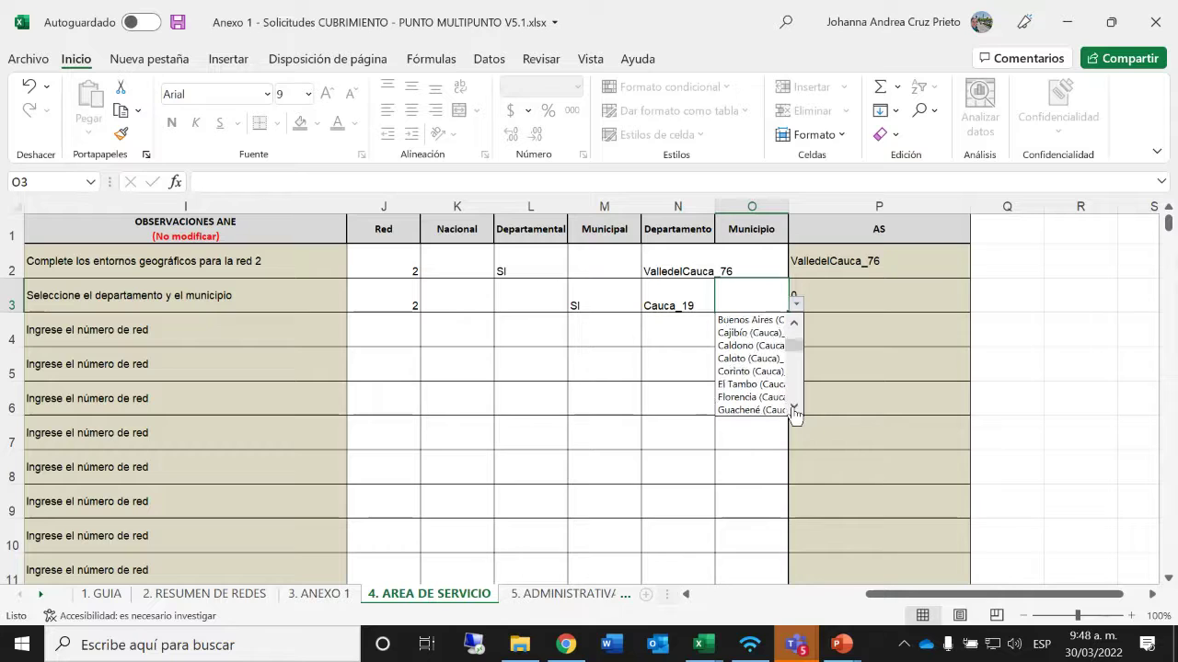
{"action": "left_click", "coordinate": [793, 409]}
{"action": "left_click", "coordinate": [793, 410]}
{"action": "left_click", "coordinate": [794, 410]}
{"action": "left_click", "coordinate": [794, 409]}
{"action": "left_click", "coordinate": [794, 410]}
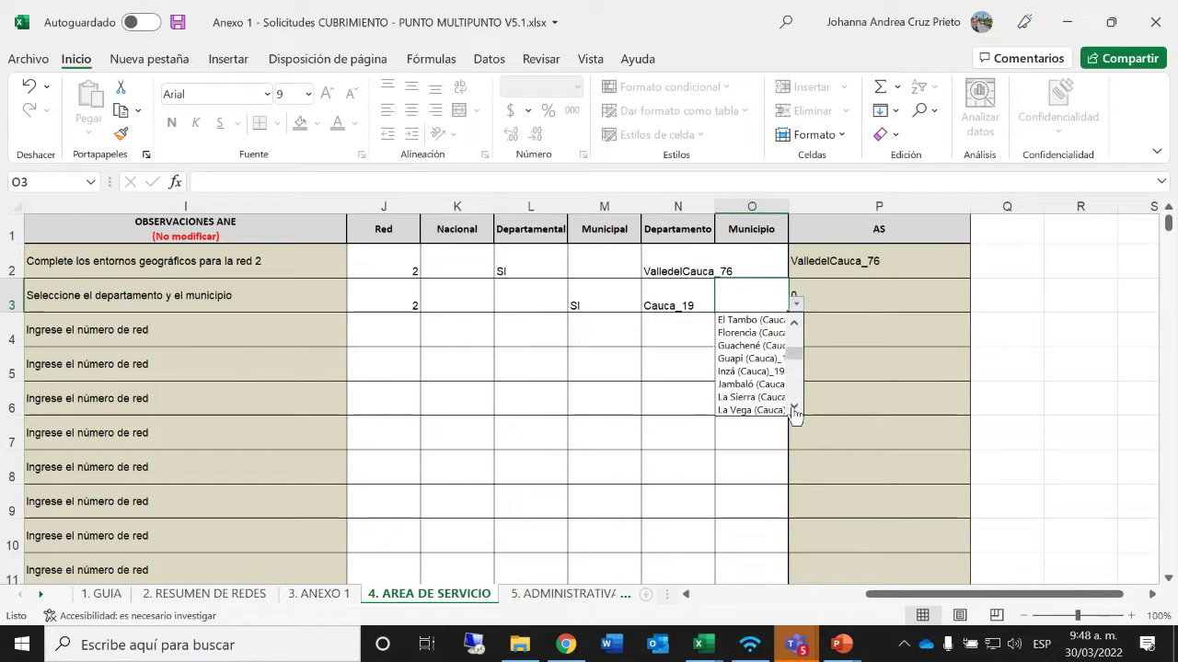
{"action": "left_click", "coordinate": [750, 383]}
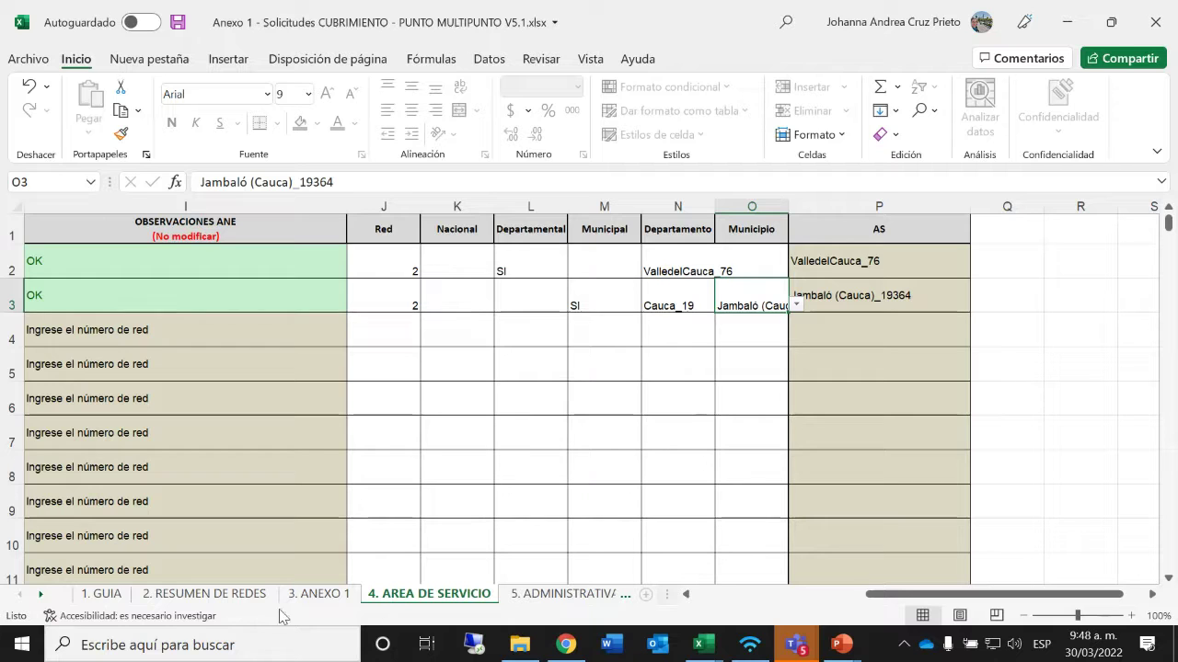
Step: Review the coverage type and the coverage description columns for network 2 on the 2. RESUMEN DE REDES sheet
{"action": "left_click", "coordinate": [205, 594]}
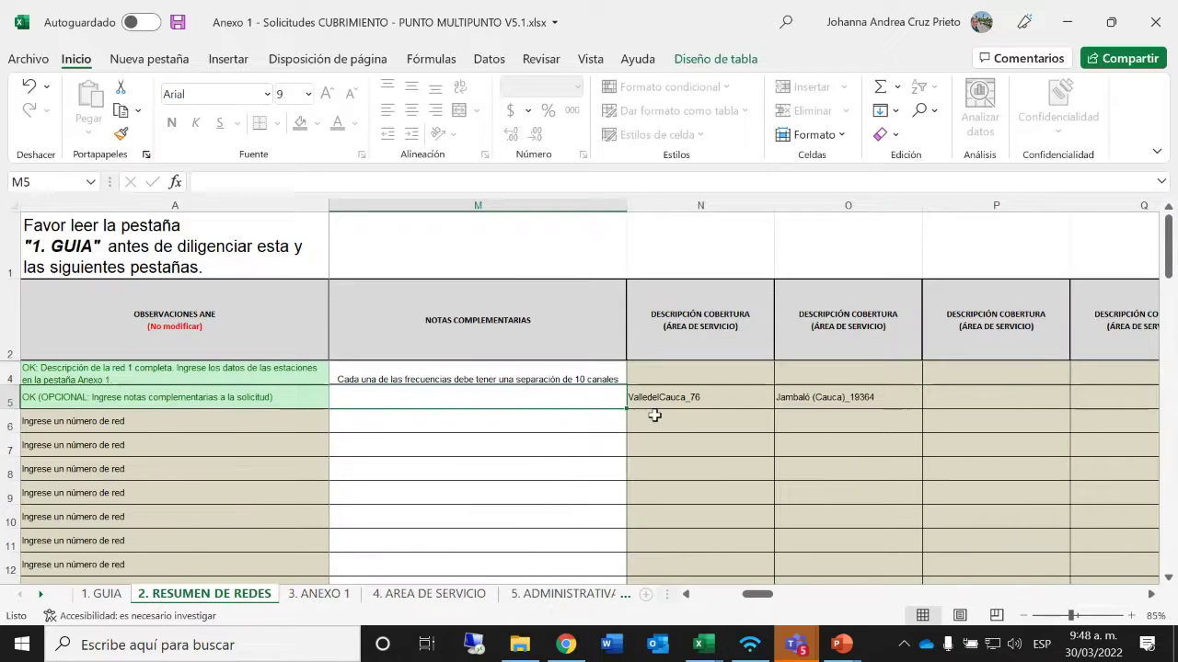
{"action": "left_click", "coordinate": [686, 594]}
{"action": "left_click", "coordinate": [685, 594]}
{"action": "left_click", "coordinate": [685, 597]}
{"action": "left_click", "coordinate": [684, 596]}
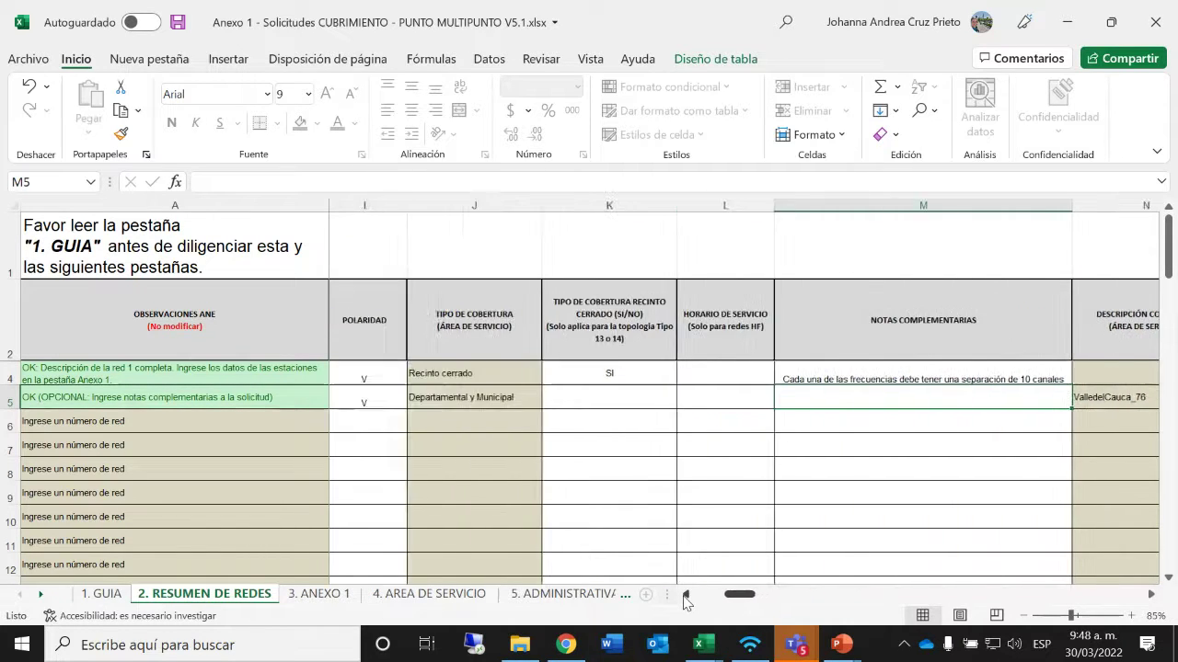
{"action": "left_click", "coordinate": [385, 397]}
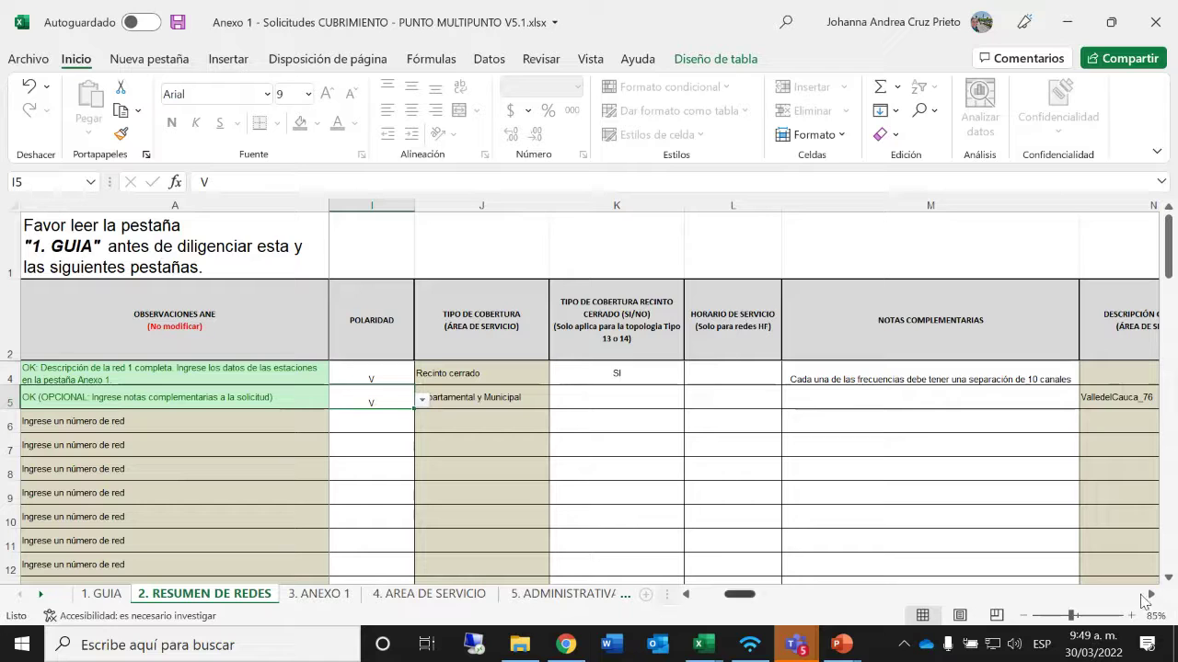
{"action": "left_click", "coordinate": [1150, 595]}
{"action": "left_click", "coordinate": [1150, 595]}
{"action": "left_click", "coordinate": [1150, 594]}
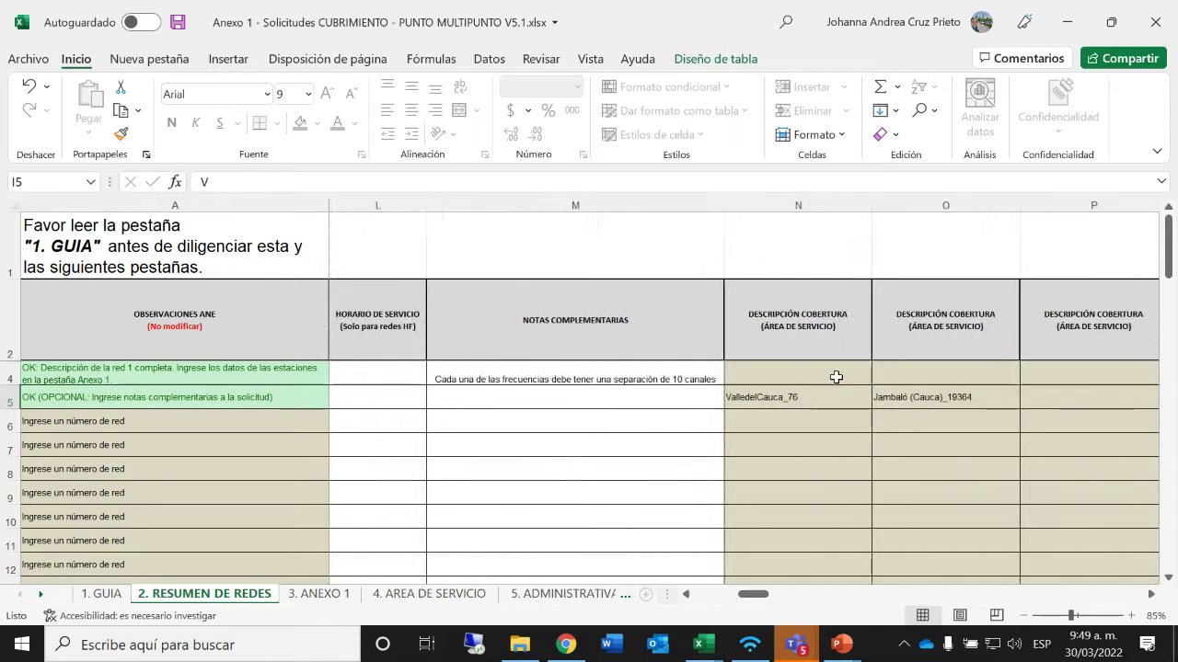
Step: Return to the 4. AREA DE SERVICIO sheet, enter network 2 in row 4 and mark its Municipal coverage as SI
{"action": "left_click", "coordinate": [429, 593]}
{"action": "left_click", "coordinate": [396, 329]}
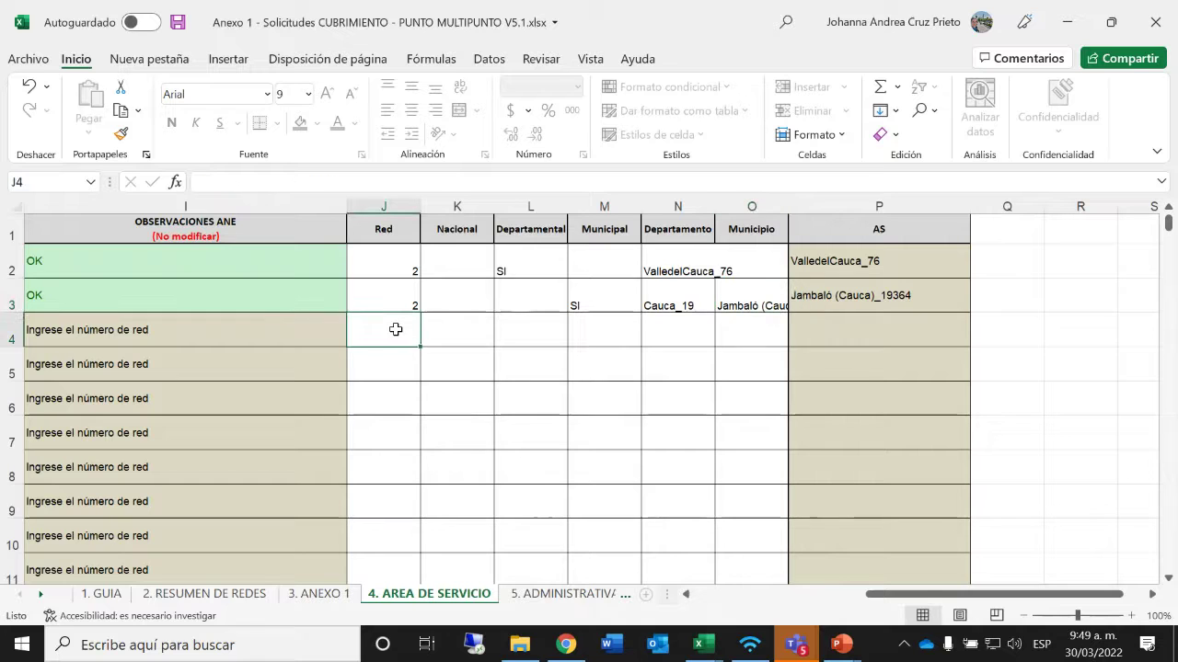
{"action": "type", "text": "2"}
{"action": "left_click", "coordinate": [596, 328]}
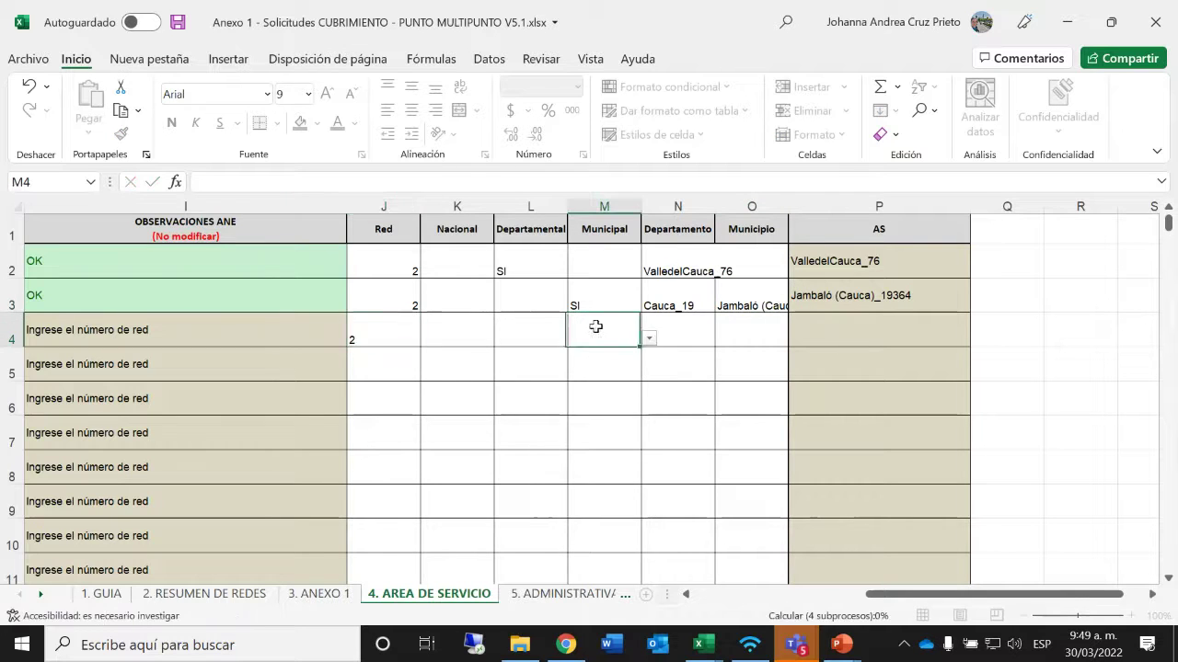
{"action": "left_click", "coordinate": [650, 340]}
{"action": "left_click", "coordinate": [603, 354]}
Step: Set row 4 to Departamento Cauca_19 and Municipio Balboa (Cauca)_19075, and check the coverage description on the 2. RESUMEN DE REDES sheet
{"action": "left_click", "coordinate": [692, 342]}
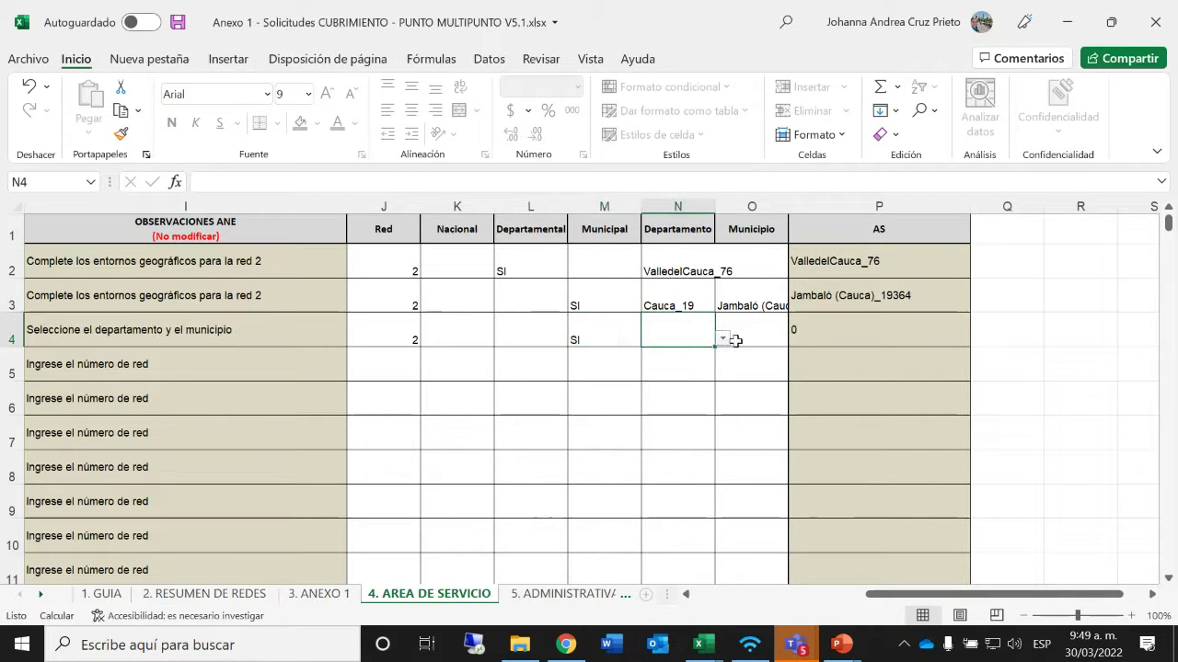
{"action": "left_click", "coordinate": [722, 339]}
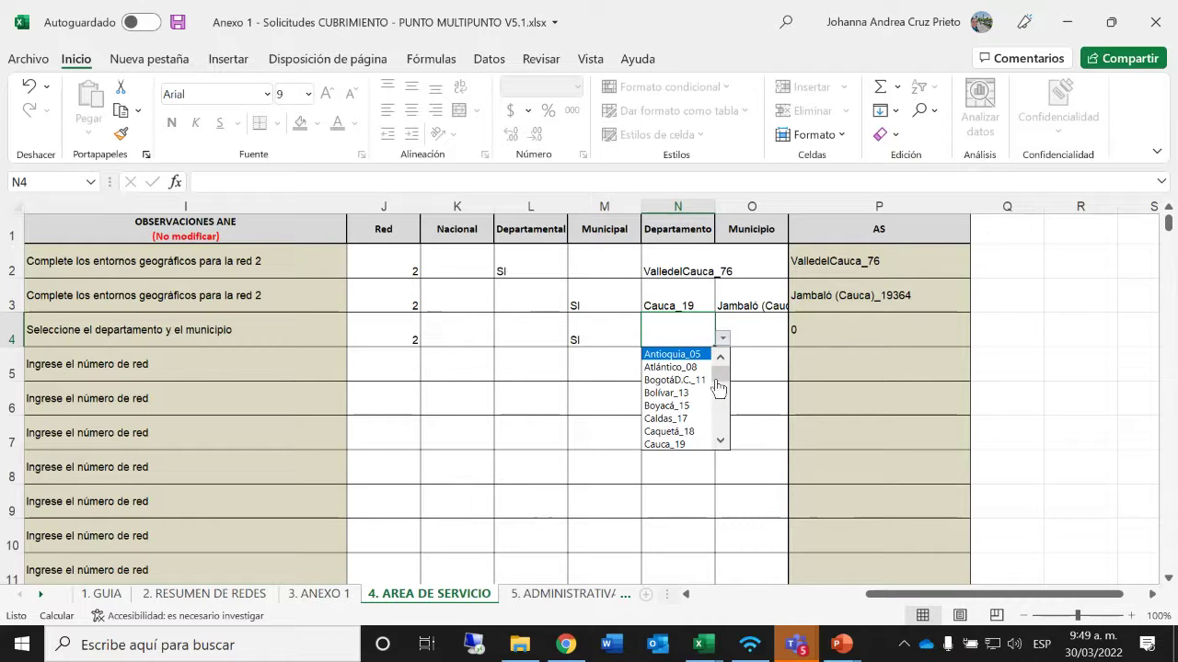
{"action": "left_click", "coordinate": [681, 444]}
{"action": "left_click", "coordinate": [764, 339]}
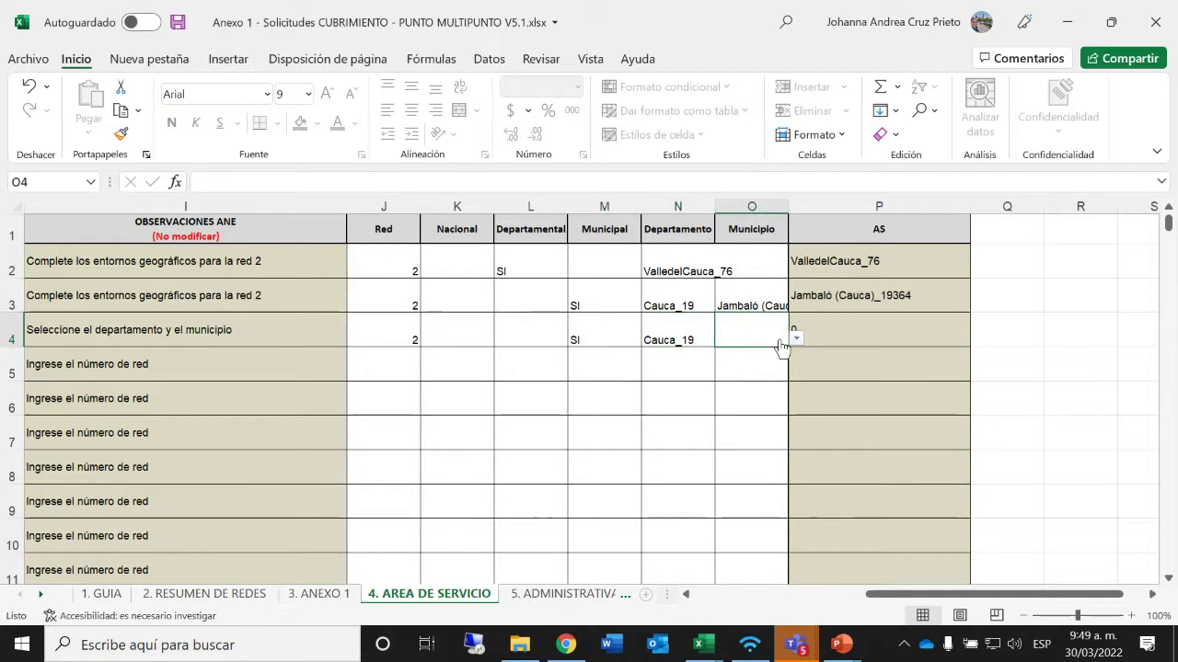
{"action": "left_click", "coordinate": [795, 339]}
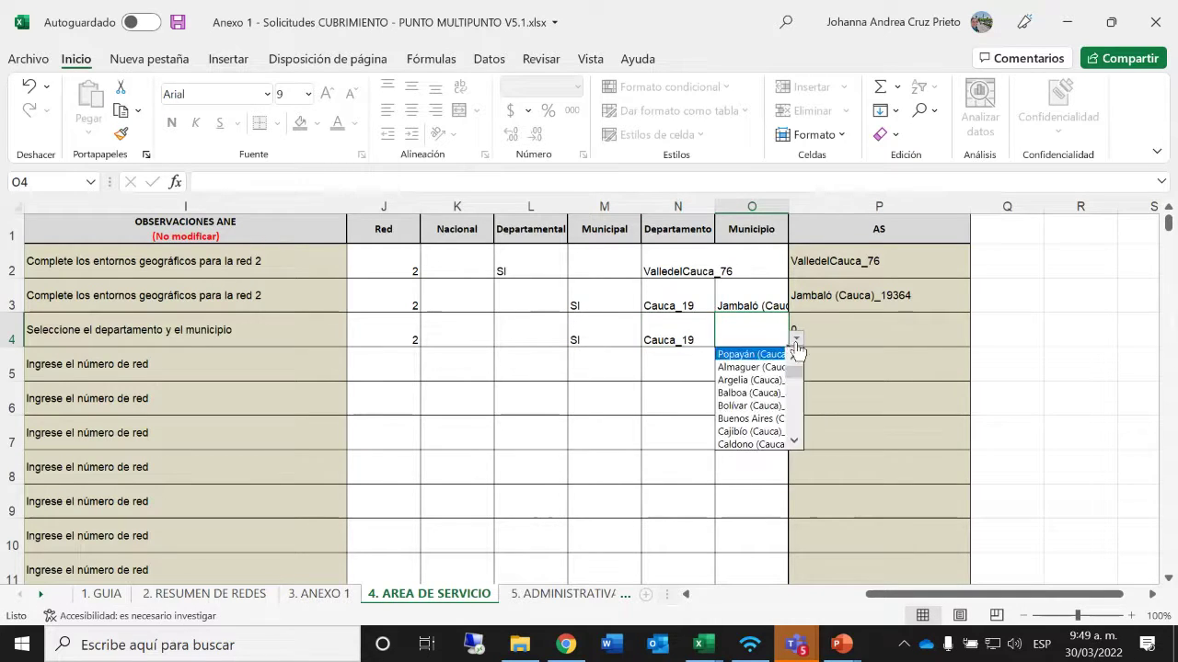
{"action": "left_click", "coordinate": [748, 393]}
{"action": "left_click", "coordinate": [723, 408]}
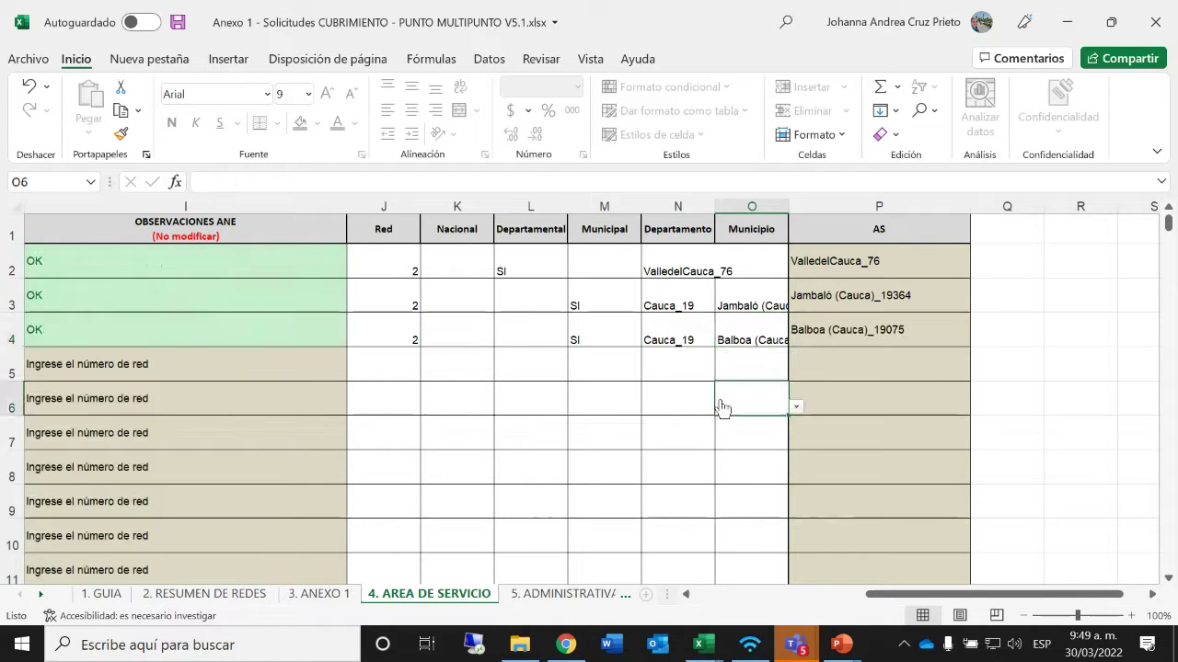
{"action": "left_click", "coordinate": [204, 593]}
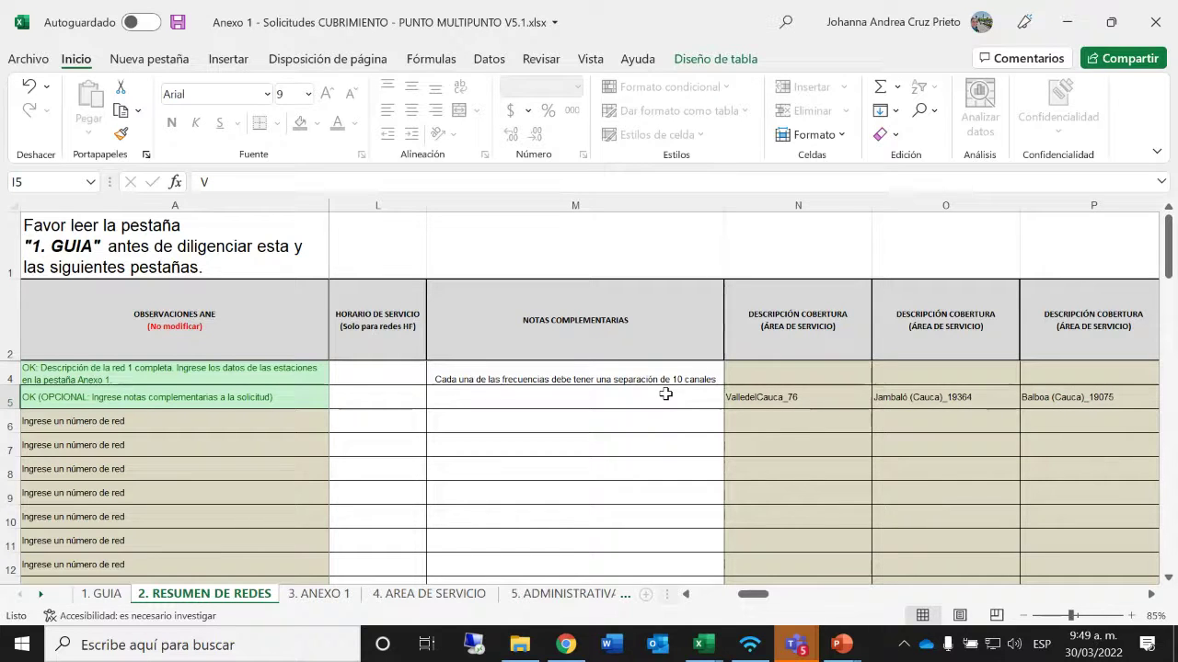
Step: Clear the Municipal values in rows 3 and 4 of the 4. AREA DE SERVICIO sheet
{"action": "left_click", "coordinate": [391, 598]}
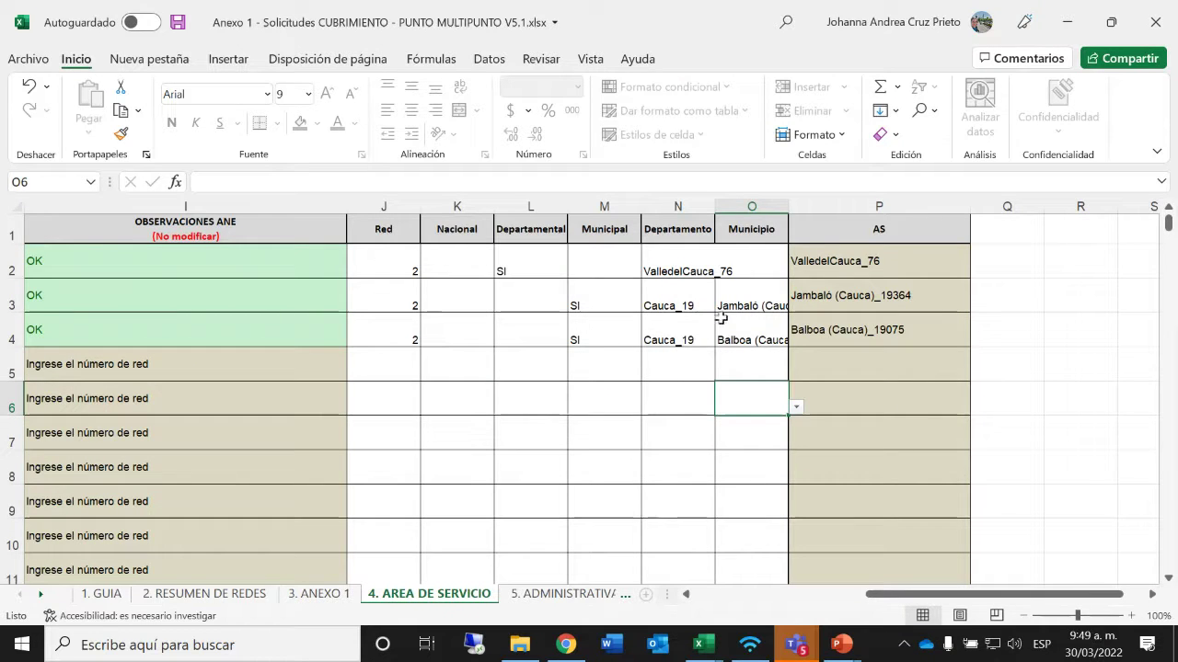
{"action": "left_click", "coordinate": [601, 339]}
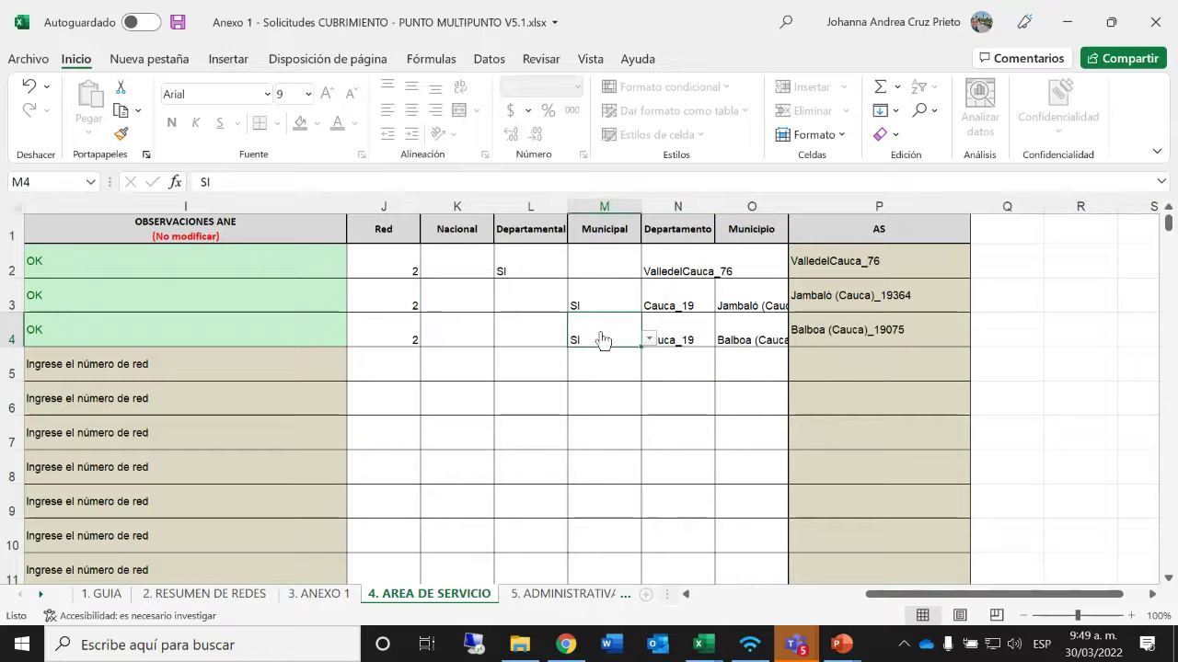
{"action": "key", "text": "Delete"}
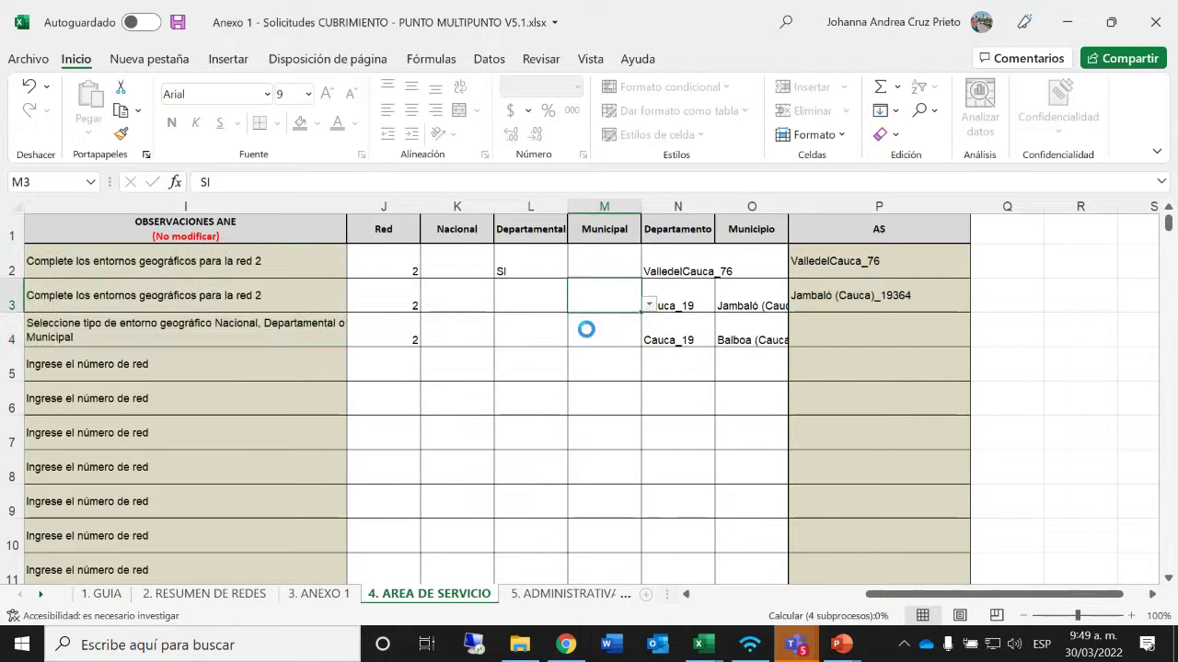
Step: Mark the Departamental coverage as SI in rows 3 and 4
{"action": "left_click", "coordinate": [550, 326]}
{"action": "left_click", "coordinate": [553, 306]}
{"action": "left_click", "coordinate": [575, 304]}
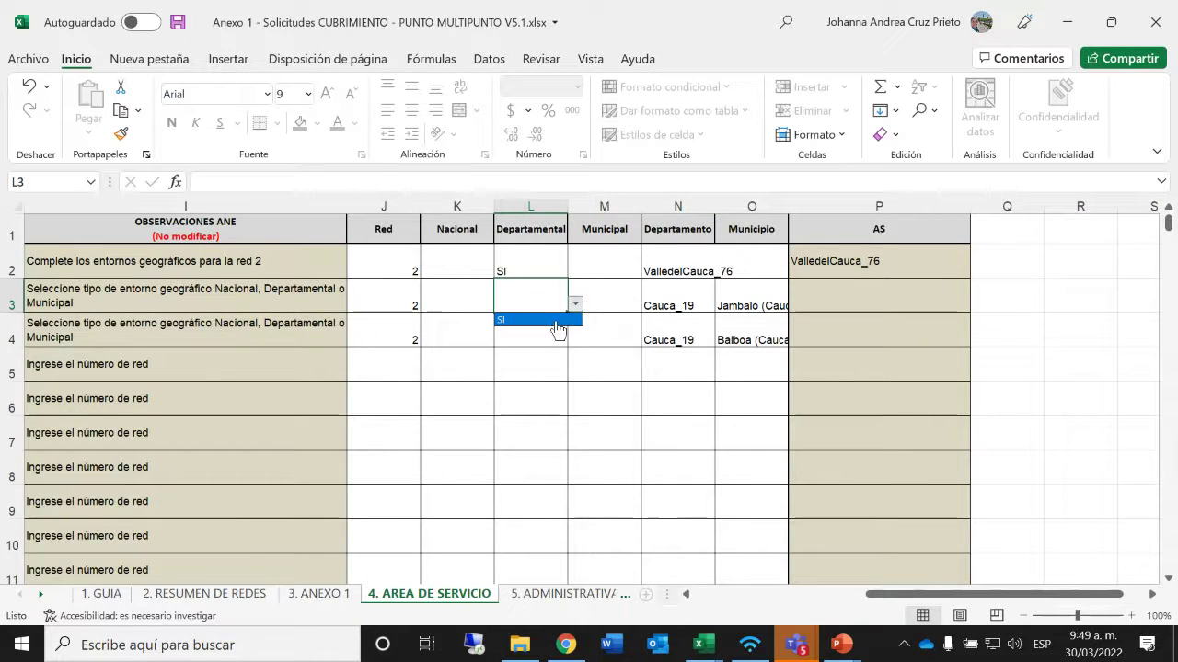
{"action": "left_click", "coordinate": [554, 322]}
{"action": "left_click", "coordinate": [551, 343]}
{"action": "left_click", "coordinate": [575, 340]}
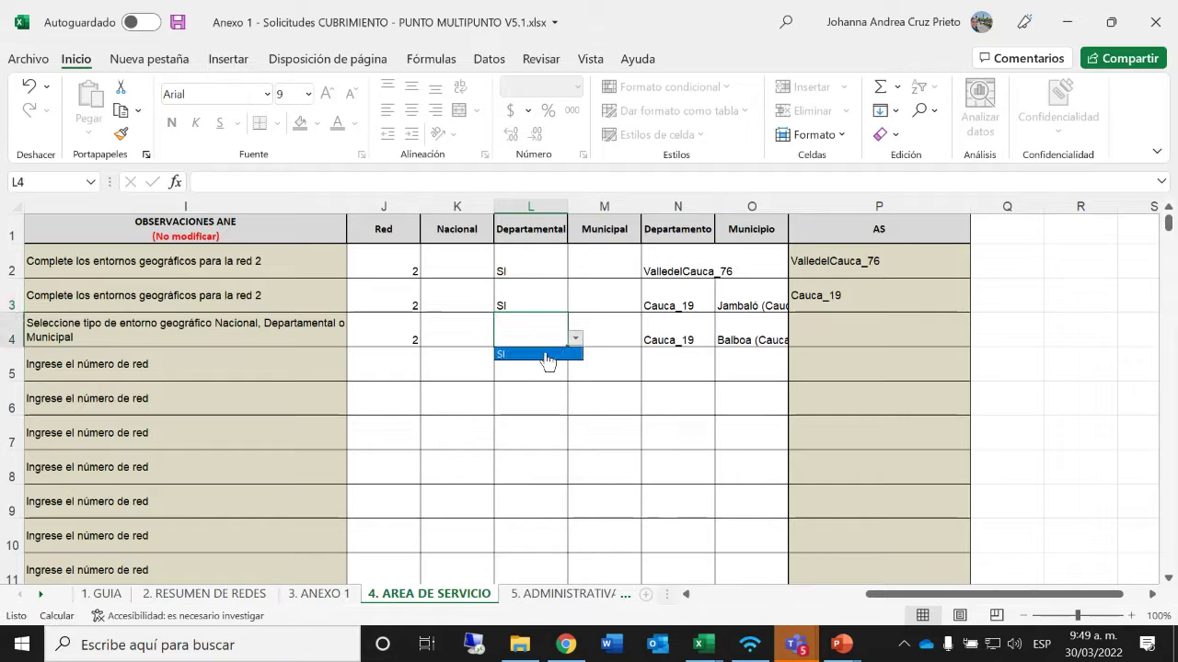
{"action": "left_click", "coordinate": [546, 360]}
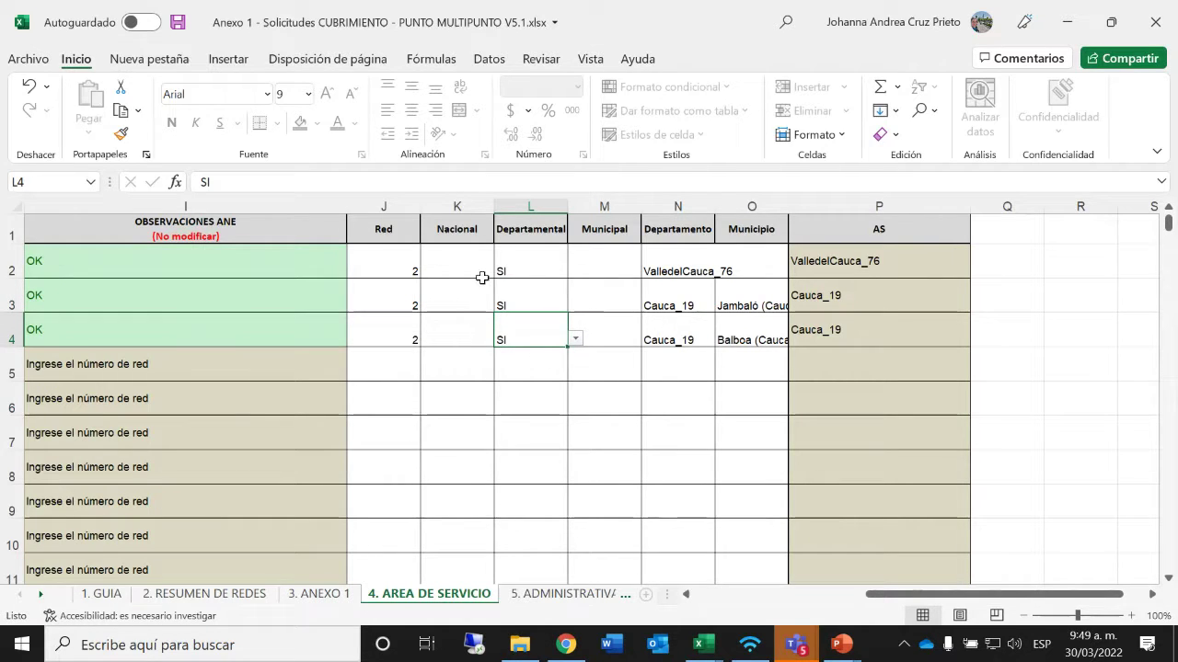
Step: Reselect SI as the Departamental value in row 3
{"action": "left_click", "coordinate": [471, 298]}
{"action": "left_click", "coordinate": [538, 304]}
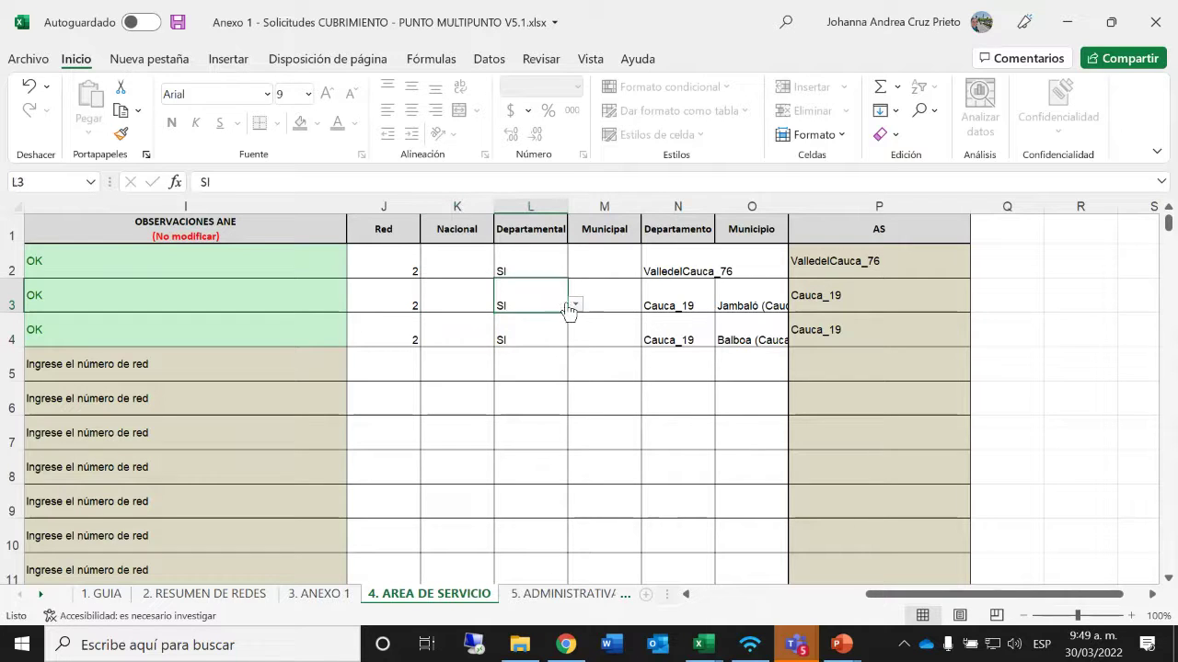
{"action": "left_click", "coordinate": [575, 304]}
{"action": "left_click", "coordinate": [543, 320]}
{"action": "left_click", "coordinate": [551, 329]}
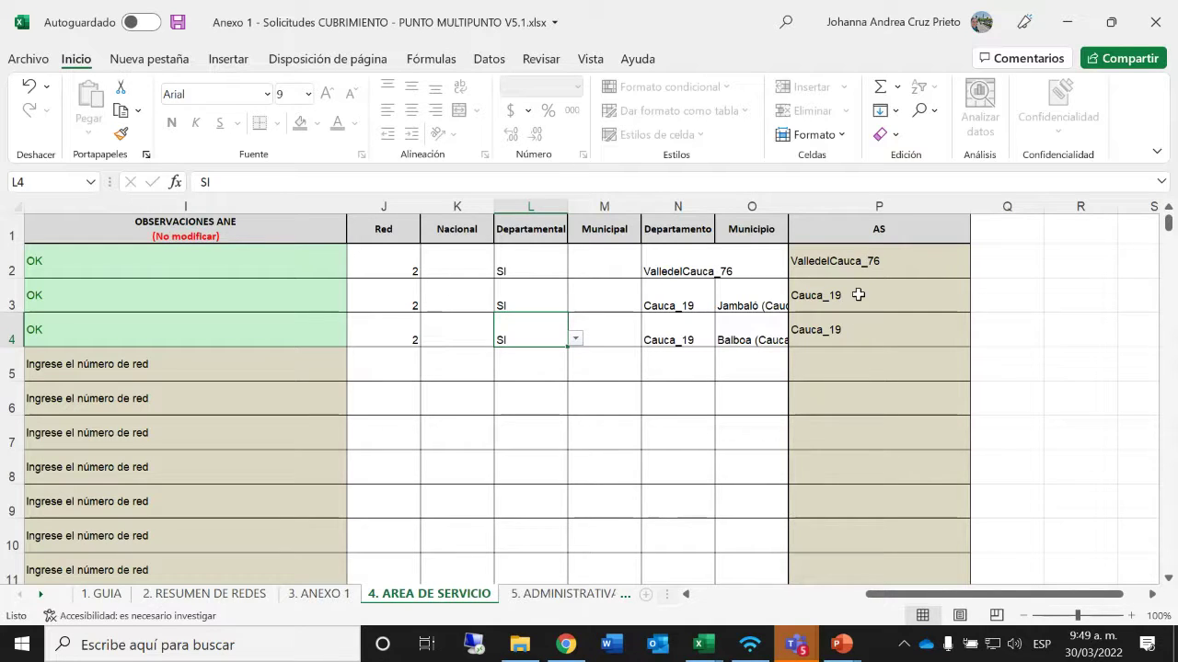
Step: Clear the Departamental value in row 3 of the 4. AREA DE SERVICIO sheet
{"action": "left_click", "coordinate": [515, 305]}
{"action": "key", "text": "Delete"}
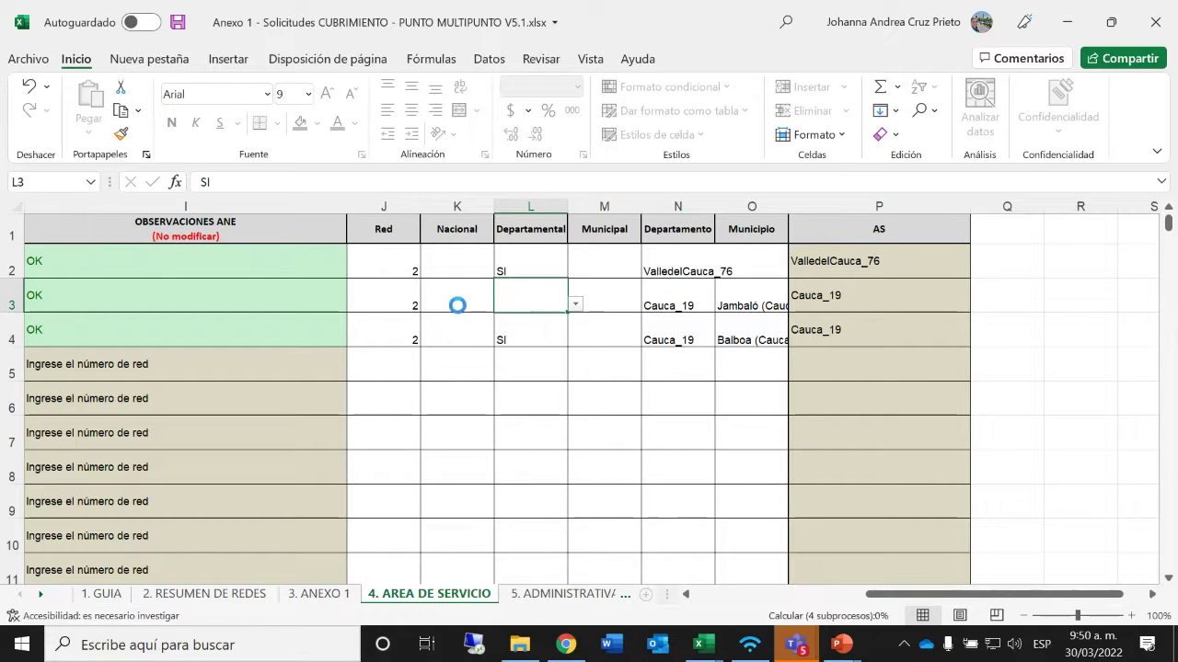
Step: Try marking the Nacional coverage as SI in row 3, check the ANE observations, and clear that Nacional value
{"action": "left_click", "coordinate": [455, 304]}
{"action": "left_click", "coordinate": [502, 304]}
{"action": "left_click", "coordinate": [478, 321]}
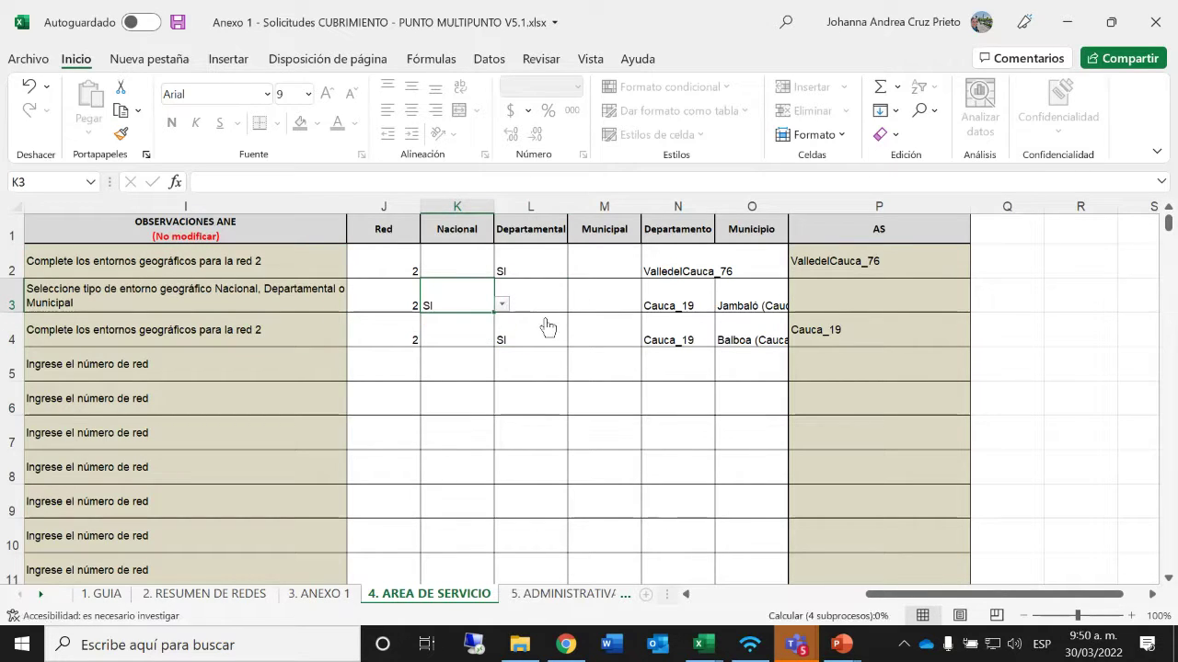
{"action": "left_click", "coordinate": [550, 325]}
{"action": "left_click", "coordinate": [403, 296]}
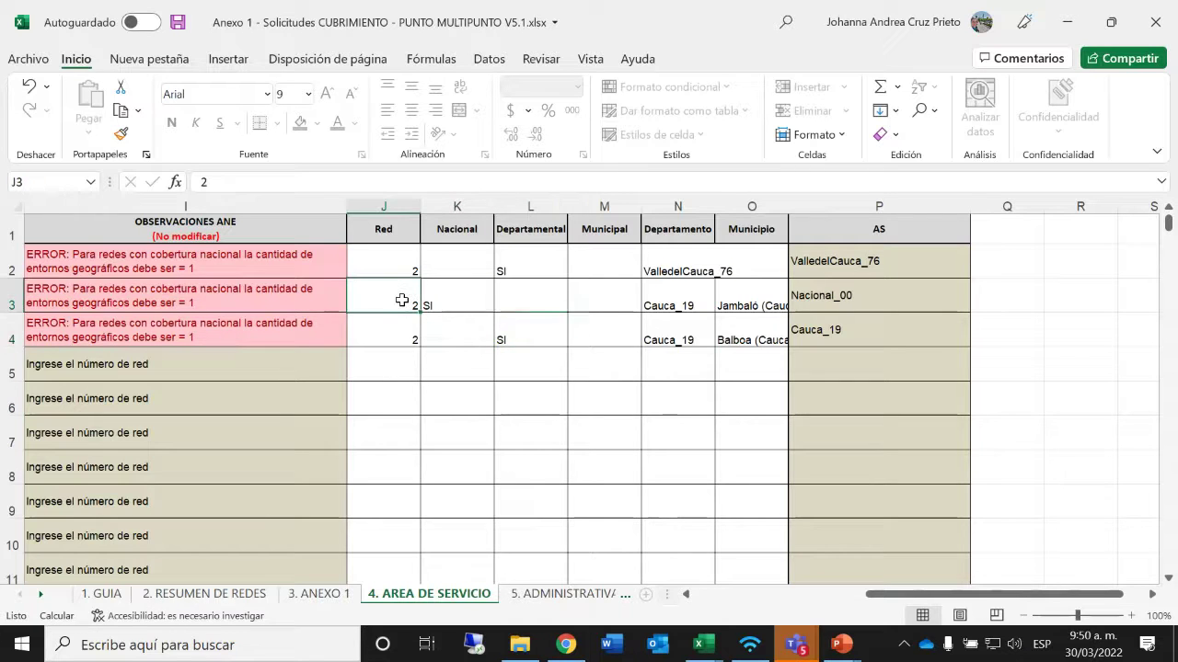
{"action": "left_click", "coordinate": [454, 304]}
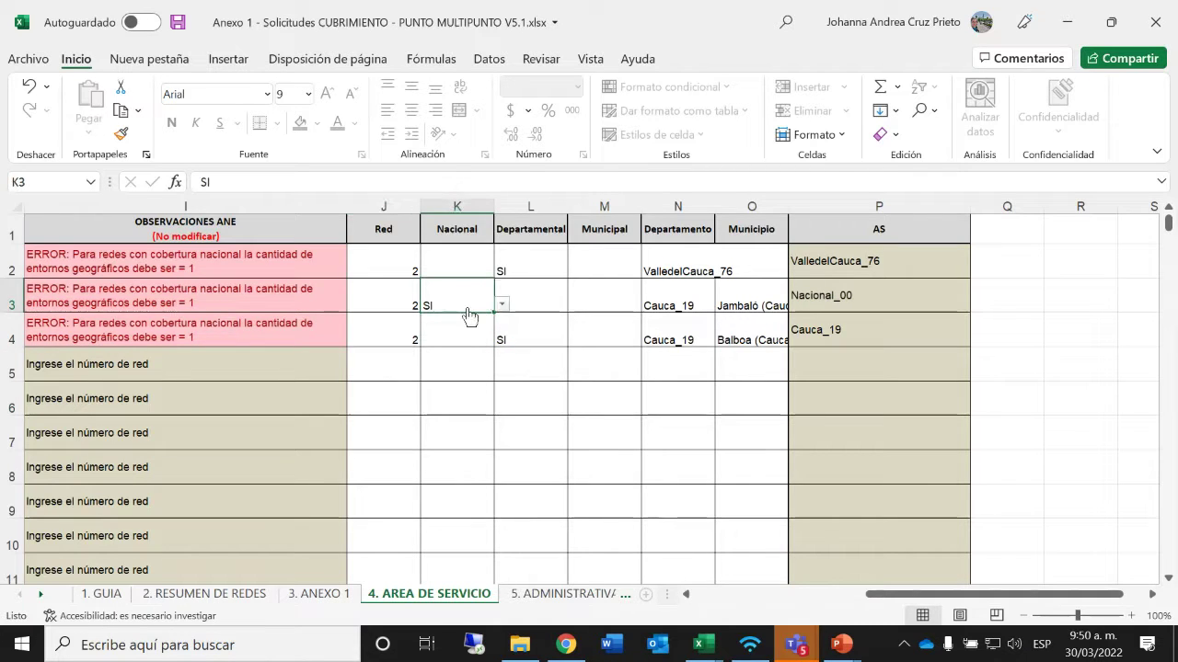
{"action": "left_click", "coordinate": [521, 355]}
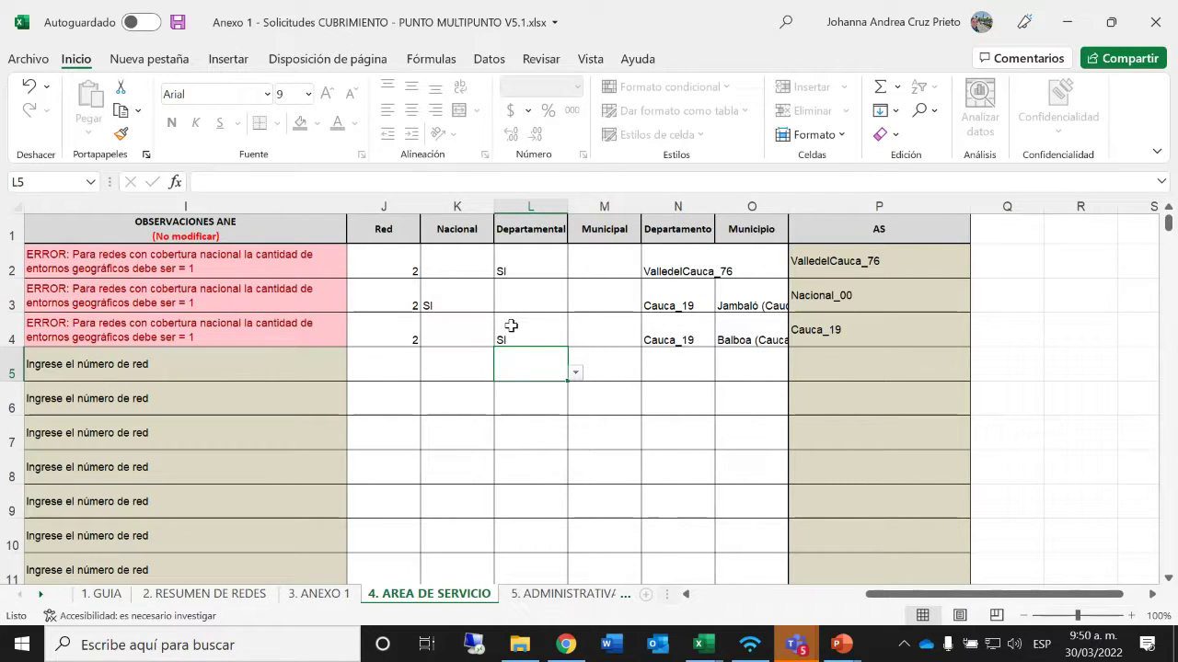
{"action": "left_click", "coordinate": [466, 304]}
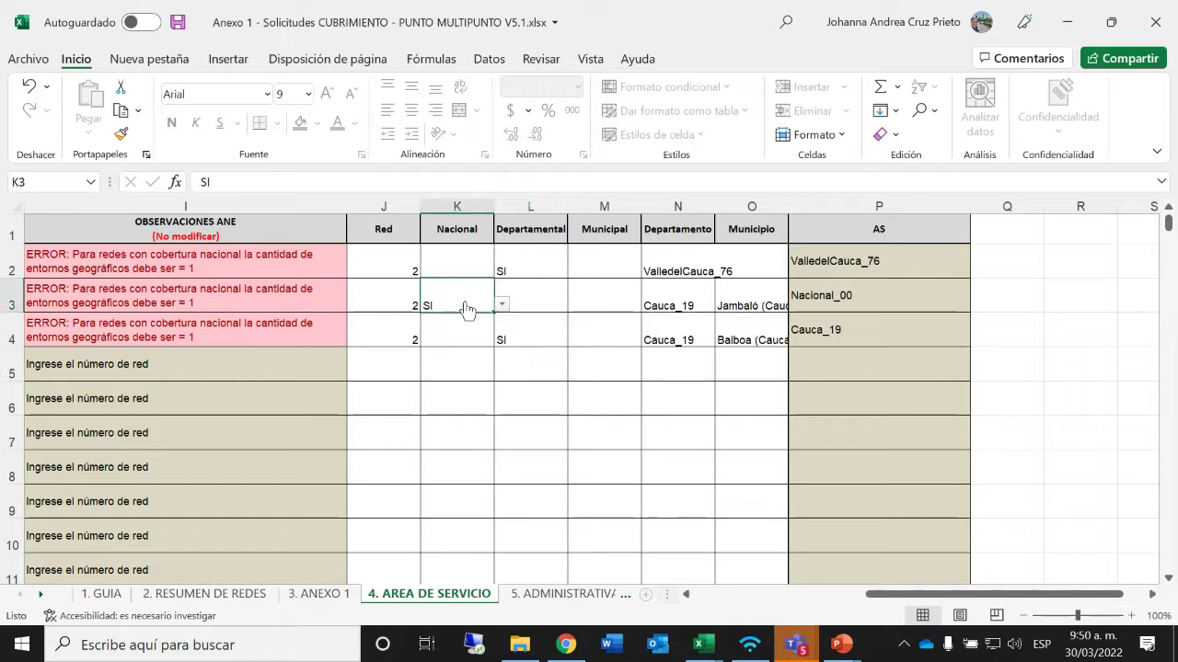
{"action": "key", "text": "Delete"}
Step: Mark the Municipal coverage as SI in rows 3 and 4, clearing the Departamental value in row 4
{"action": "left_click", "coordinate": [546, 310]}
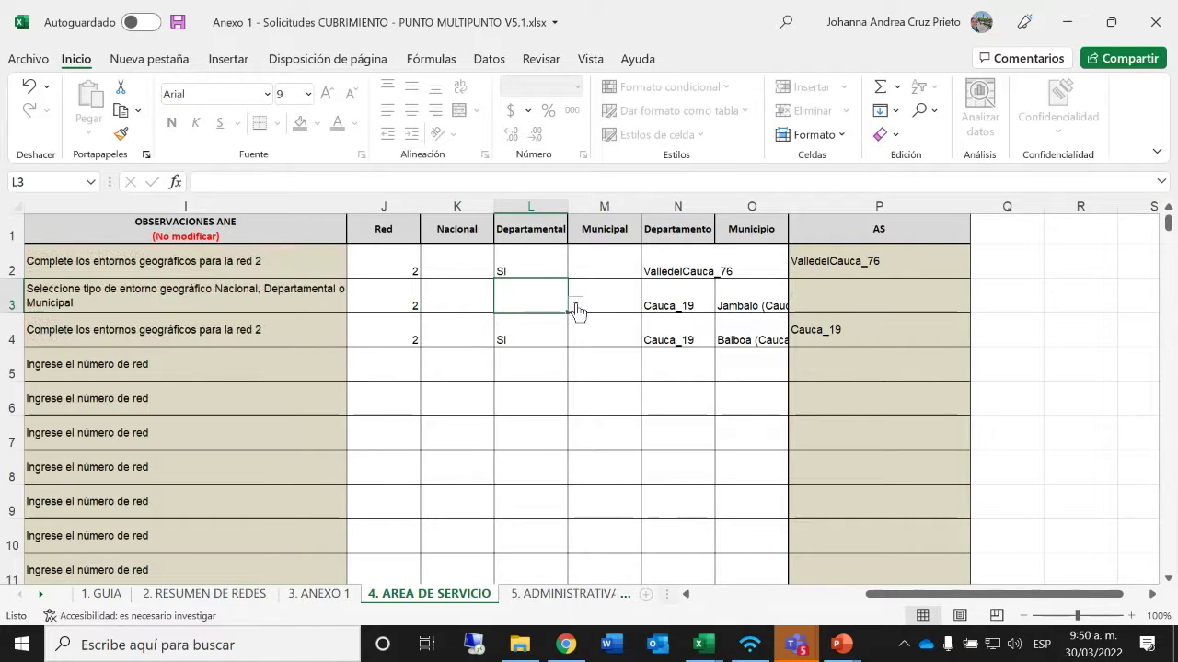
{"action": "left_click", "coordinate": [604, 313]}
{"action": "left_click", "coordinate": [648, 304]}
{"action": "left_click", "coordinate": [615, 321]}
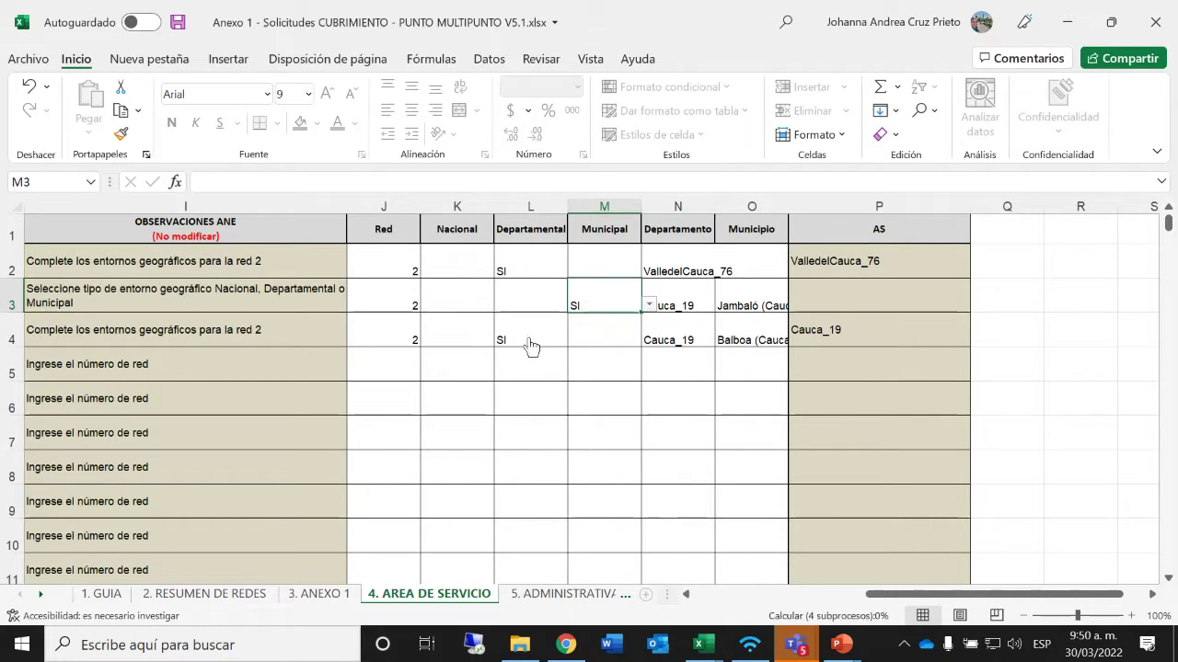
{"action": "left_click", "coordinate": [538, 342]}
{"action": "key", "text": "Delete"}
{"action": "left_click", "coordinate": [634, 339]}
{"action": "left_click", "coordinate": [649, 338]}
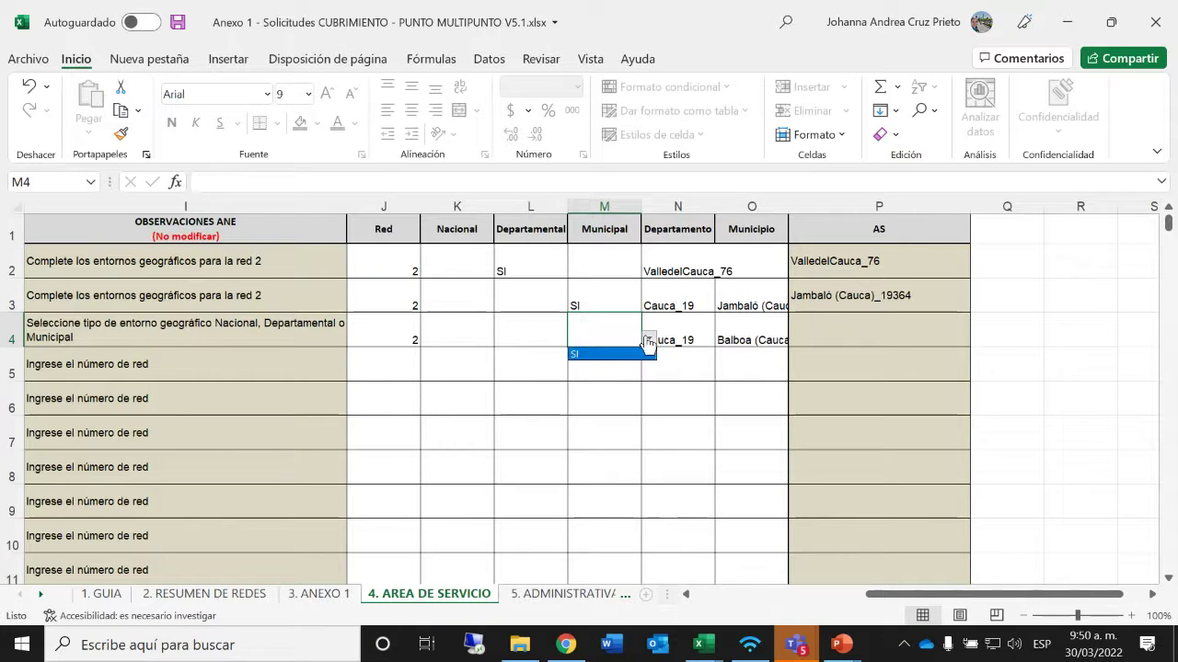
{"action": "left_click", "coordinate": [625, 357]}
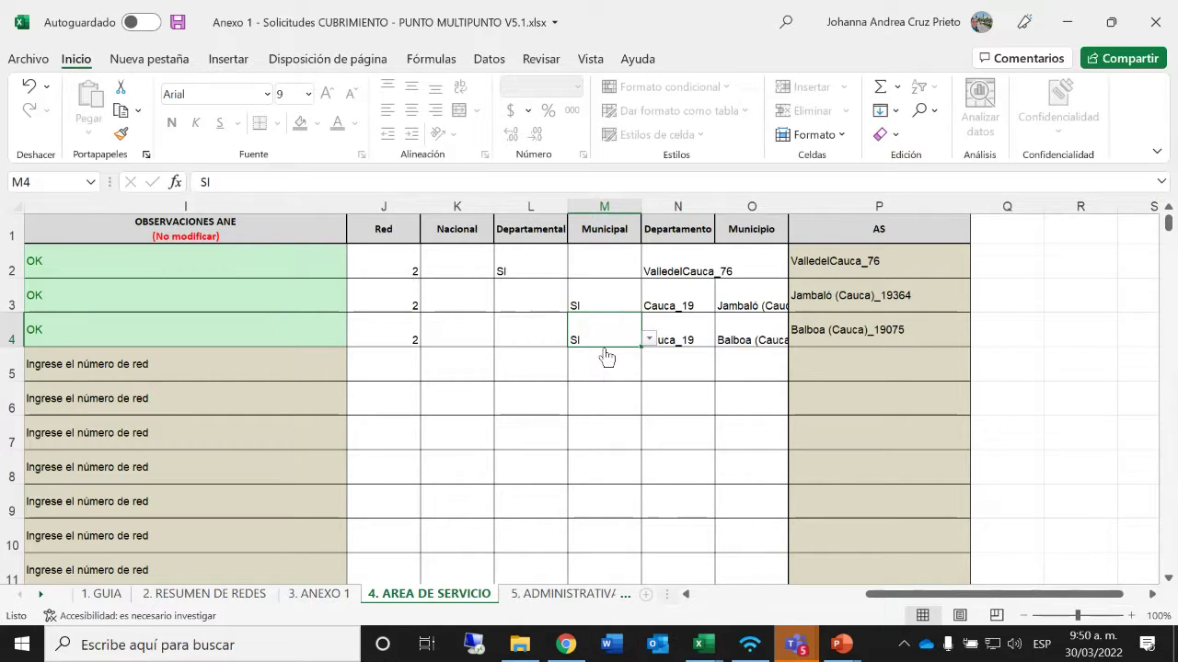
Step: Review the procedure codes RN, EN, ME, SR and SE and the 3. Anexo 1 field descriptions on the 1. GUIA sheet
{"action": "left_click", "coordinate": [316, 596]}
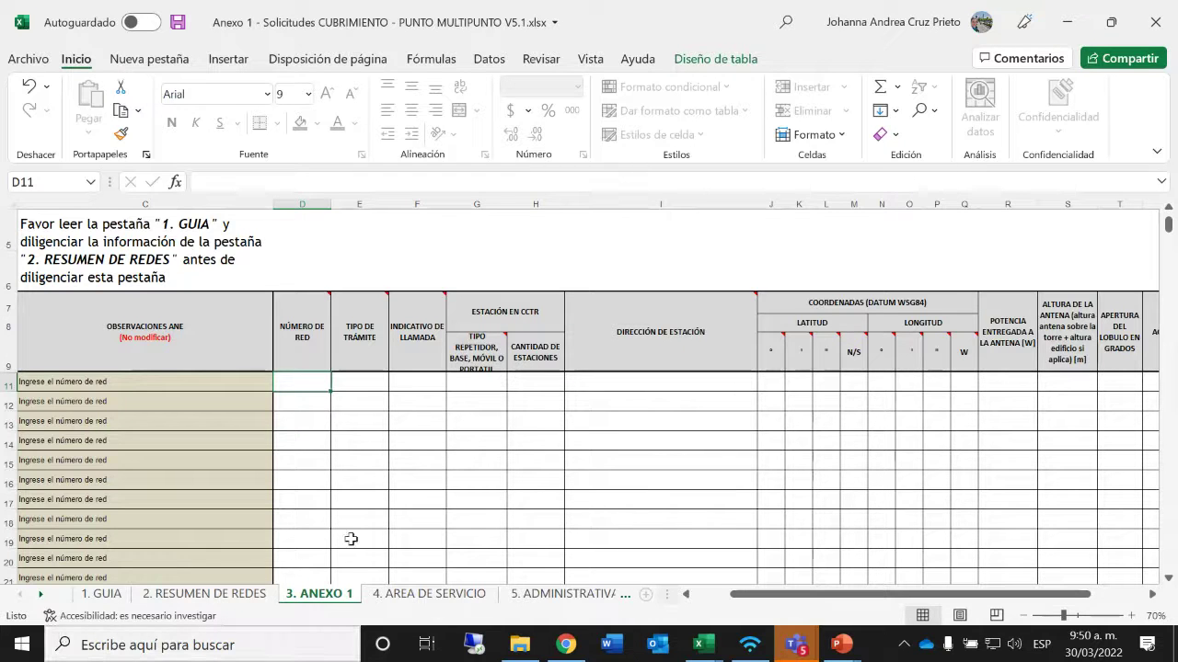
{"action": "left_click", "coordinate": [101, 594]}
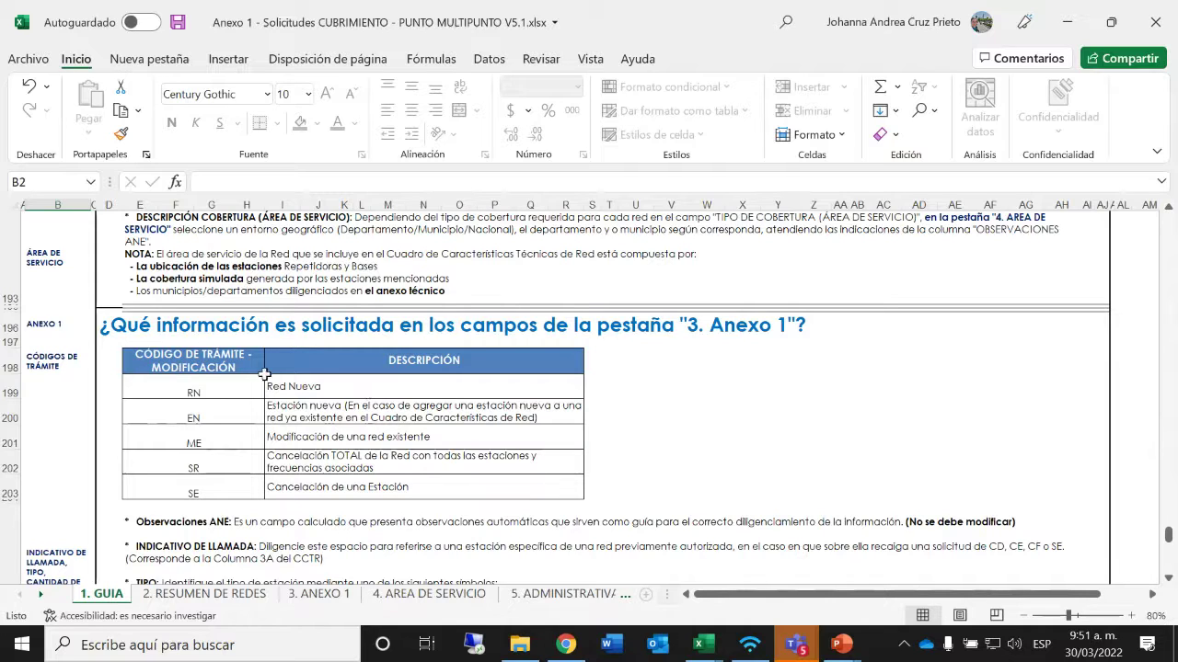
{"action": "left_click", "coordinate": [171, 392]}
{"action": "left_click", "coordinate": [363, 392]}
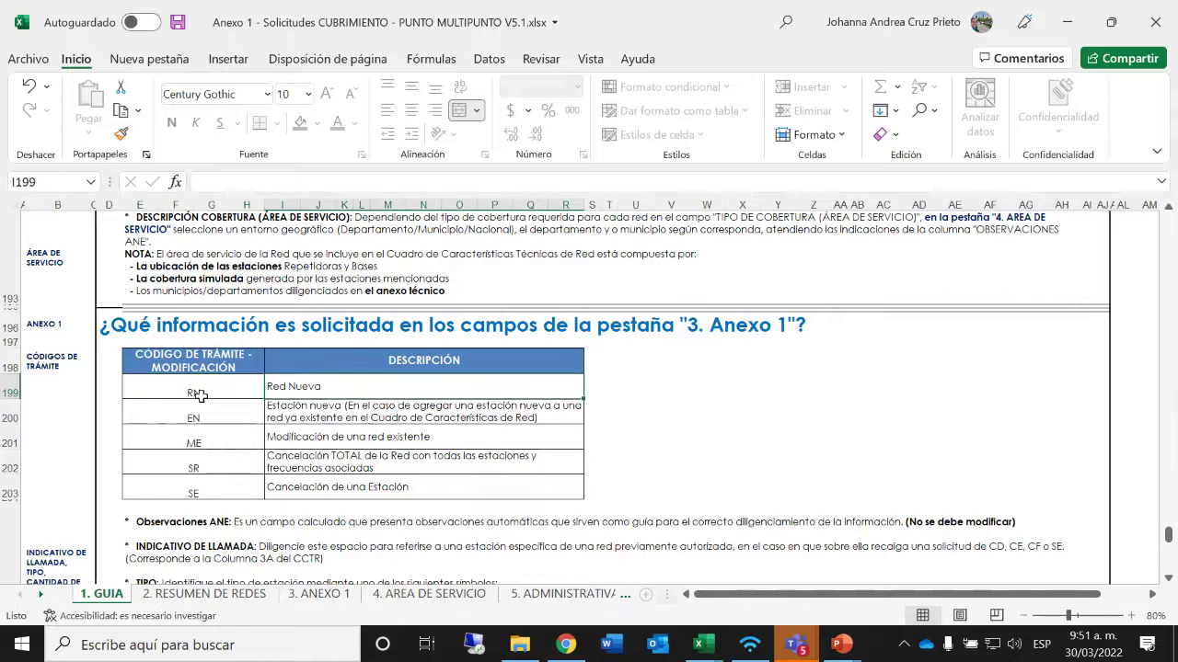
{"action": "left_click", "coordinate": [201, 383]}
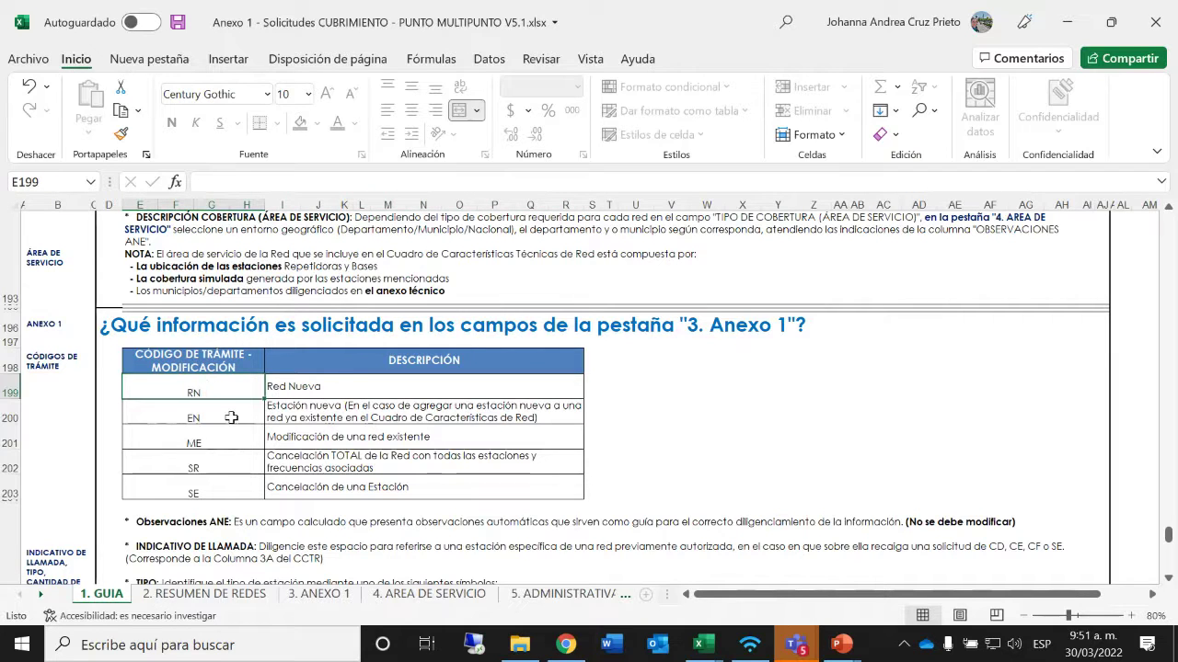
{"action": "left_click", "coordinate": [231, 418]}
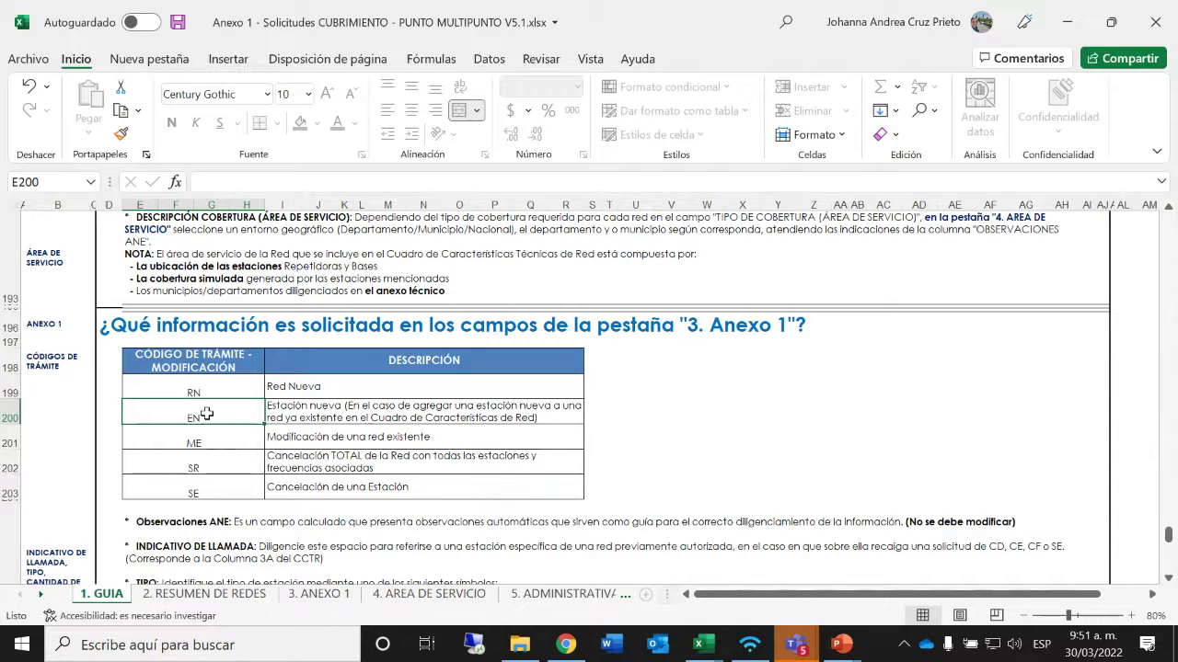
{"action": "left_click", "coordinate": [382, 416]}
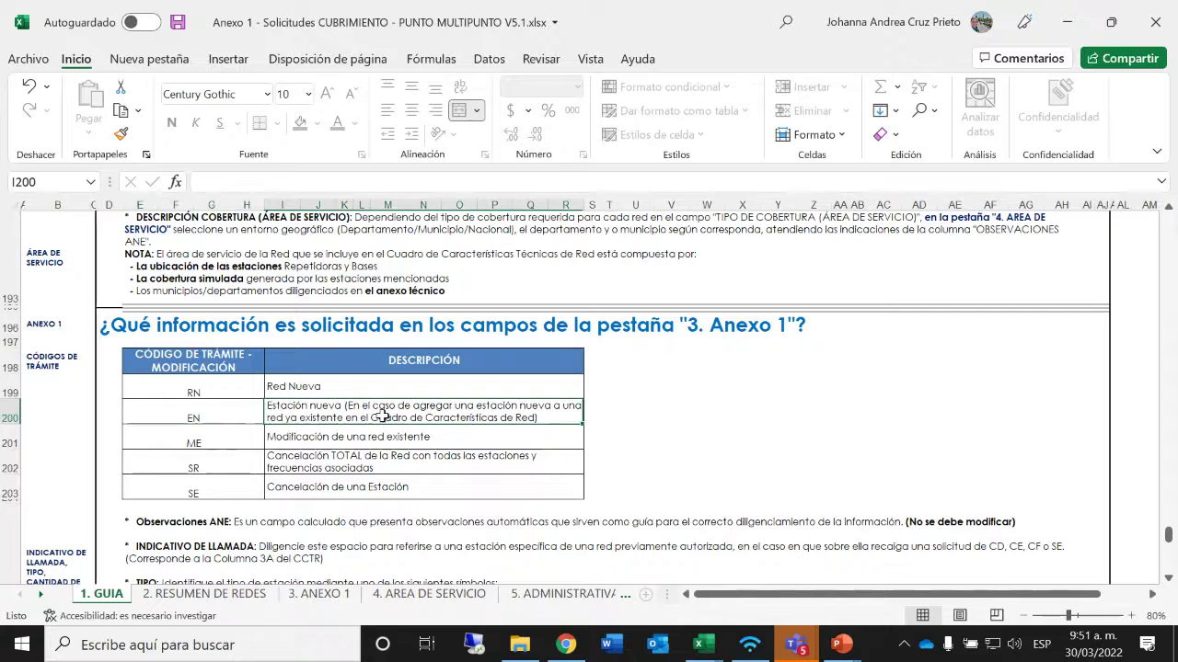
{"action": "left_click", "coordinate": [227, 409]}
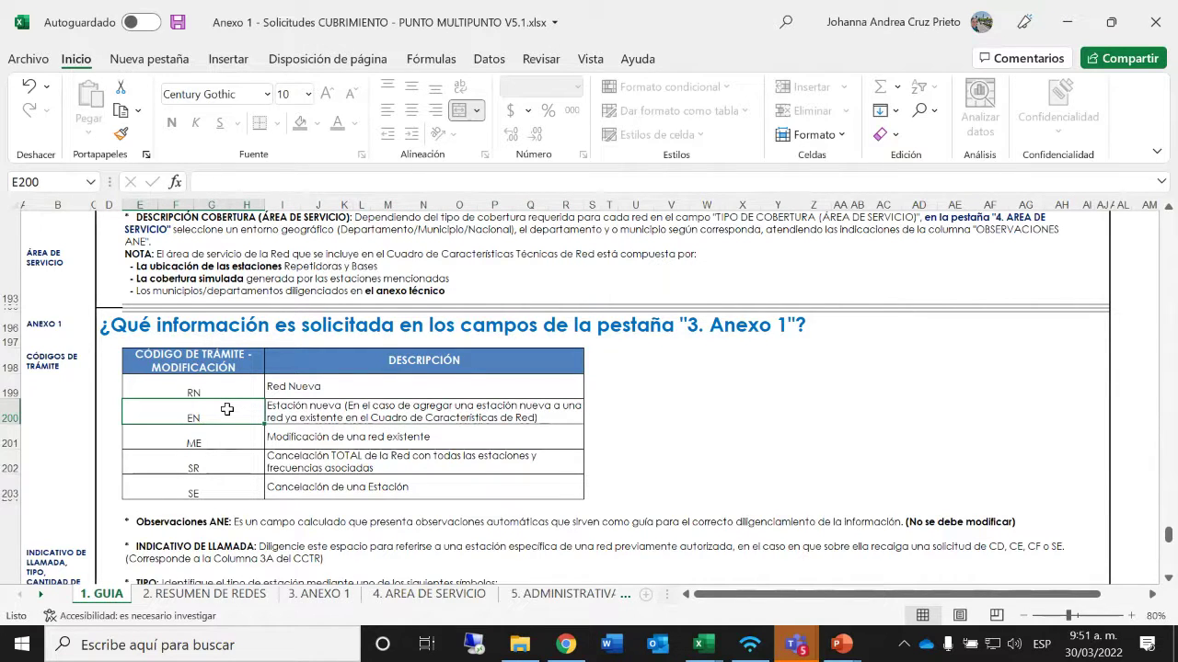
{"action": "left_click", "coordinate": [210, 444]}
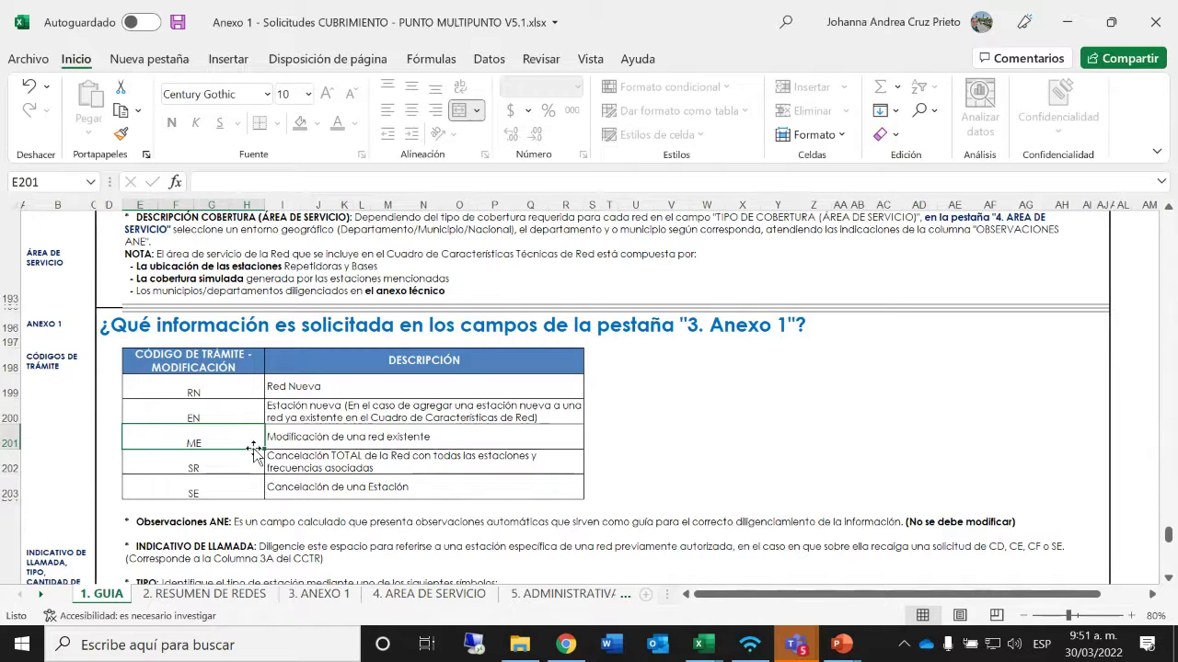
{"action": "left_click", "coordinate": [222, 474]}
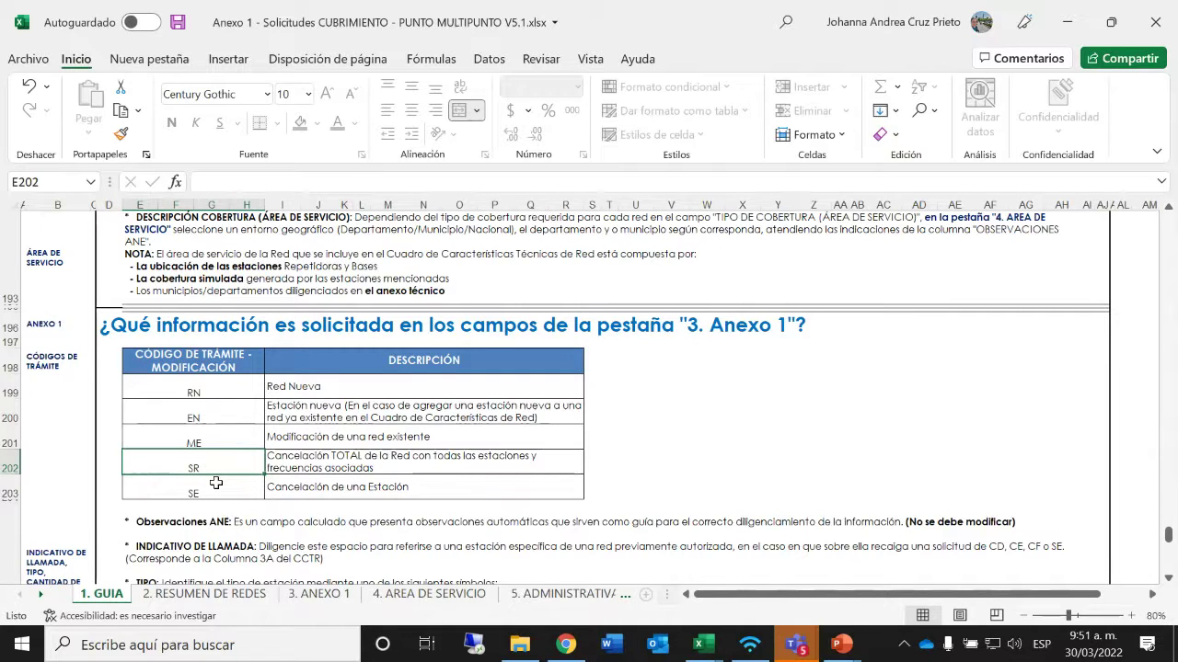
{"action": "left_click", "coordinate": [215, 485]}
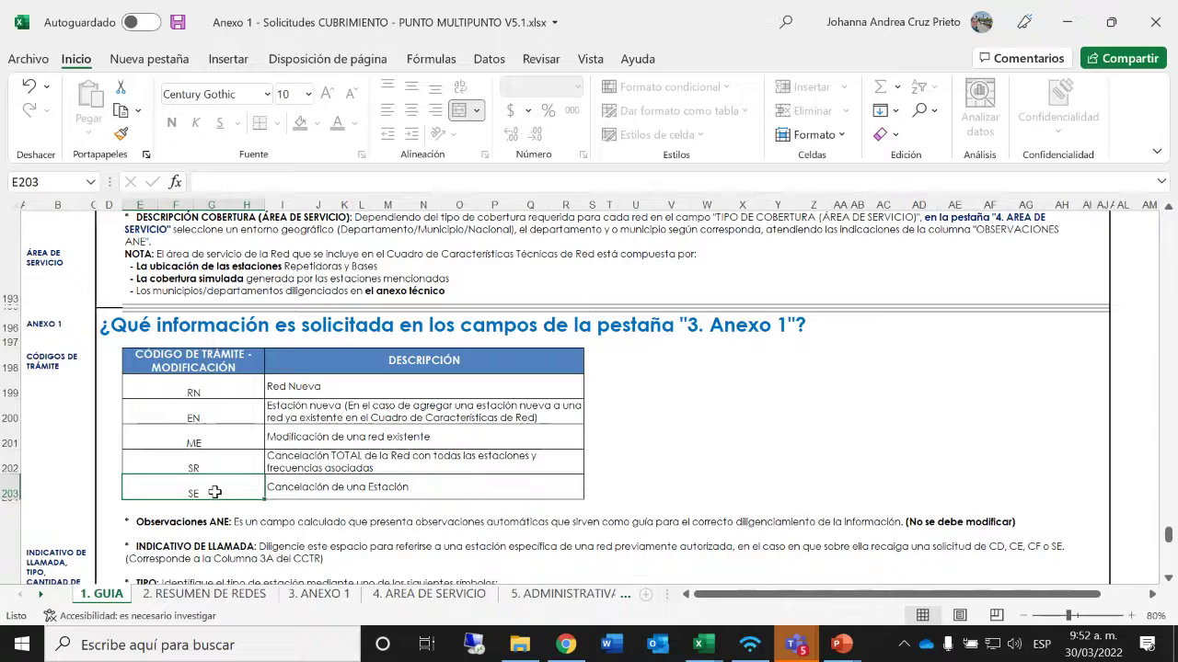
{"action": "scroll", "coordinate": [214, 491], "scroll_direction": "down", "scroll_amount": 1}
{"action": "scroll", "coordinate": [215, 491], "scroll_direction": "down", "scroll_amount": 1}
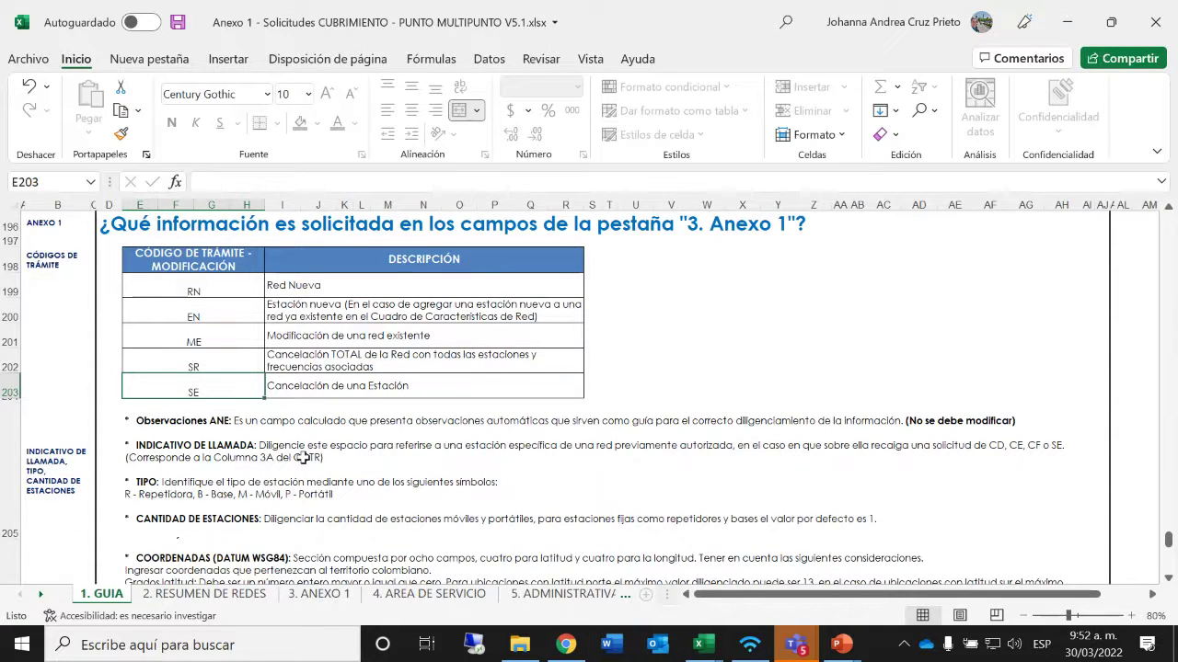
{"action": "scroll", "coordinate": [304, 458], "scroll_direction": "down", "scroll_amount": 1}
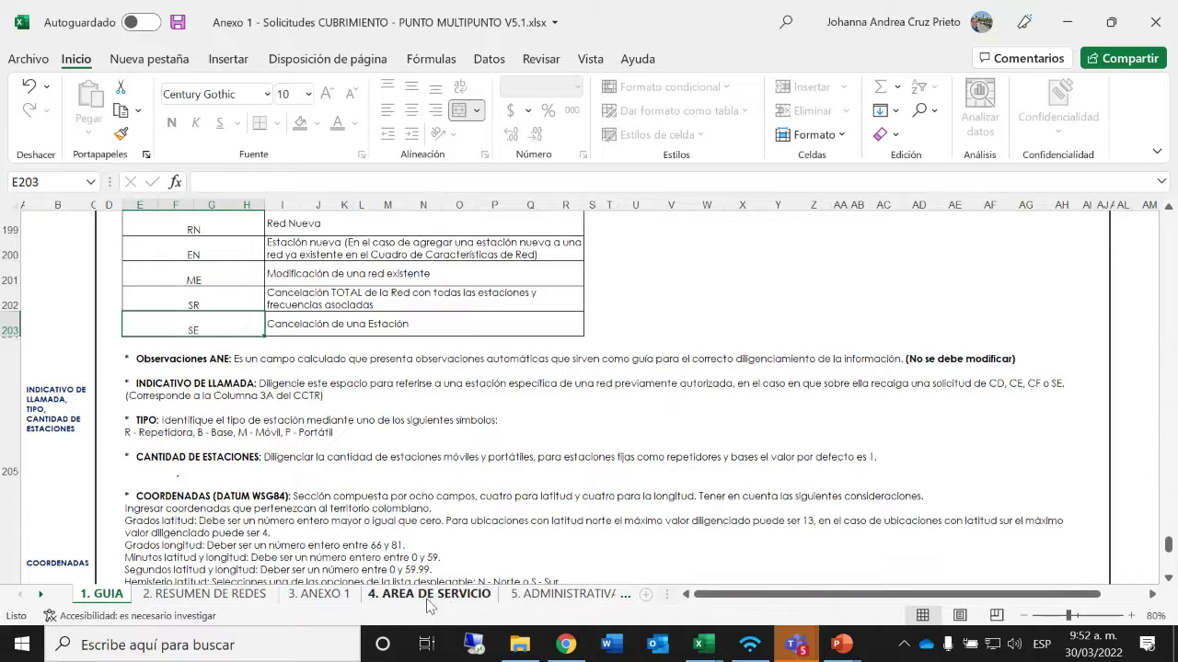
Step: Enter 1 as the Número de red in row 11 of the 3. ANEXO 1 sheet
{"action": "left_click", "coordinate": [318, 593]}
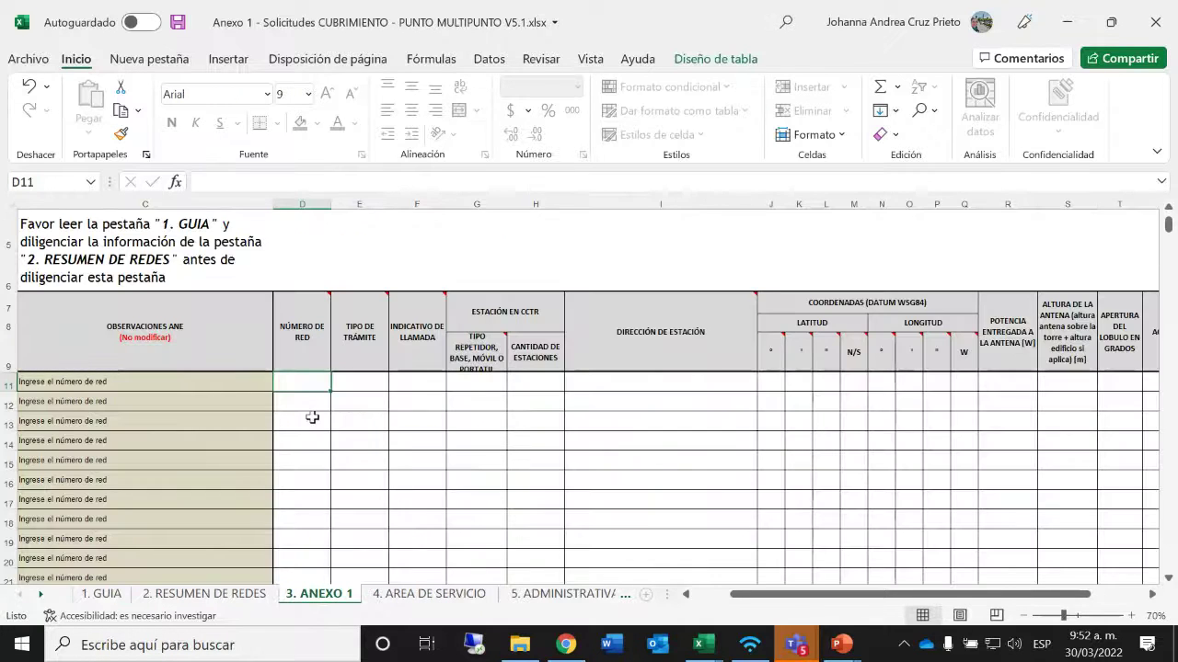
{"action": "mouse_move", "coordinate": [314, 365]}
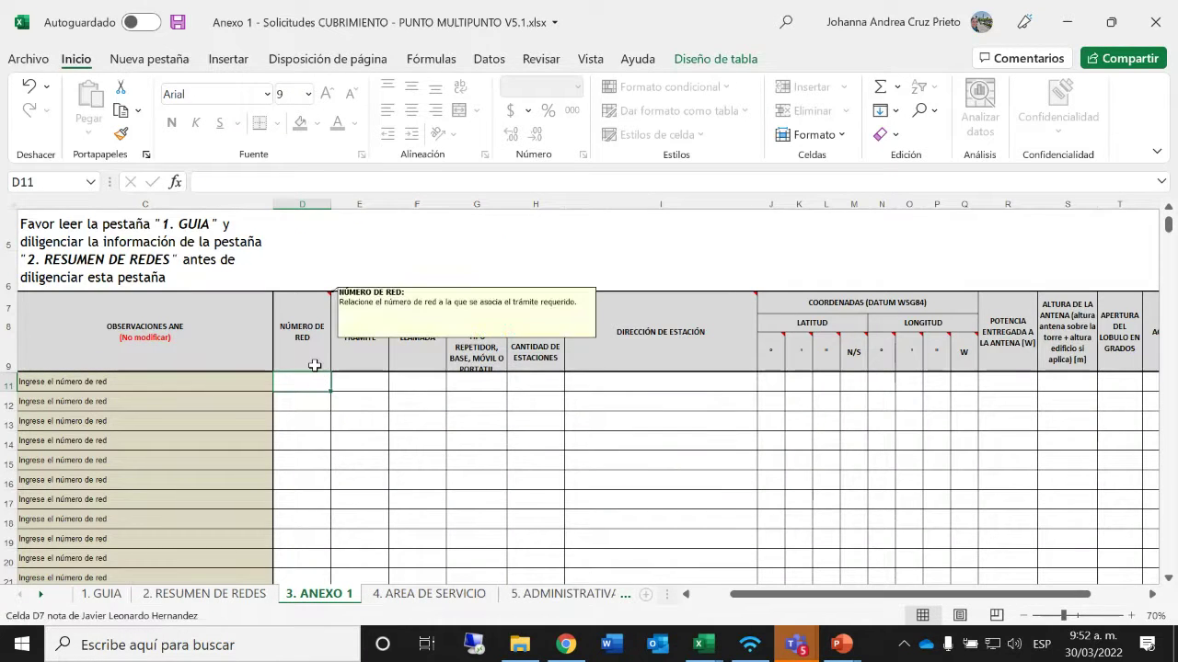
{"action": "type", "text": "1"}
{"action": "key", "text": "Return"}
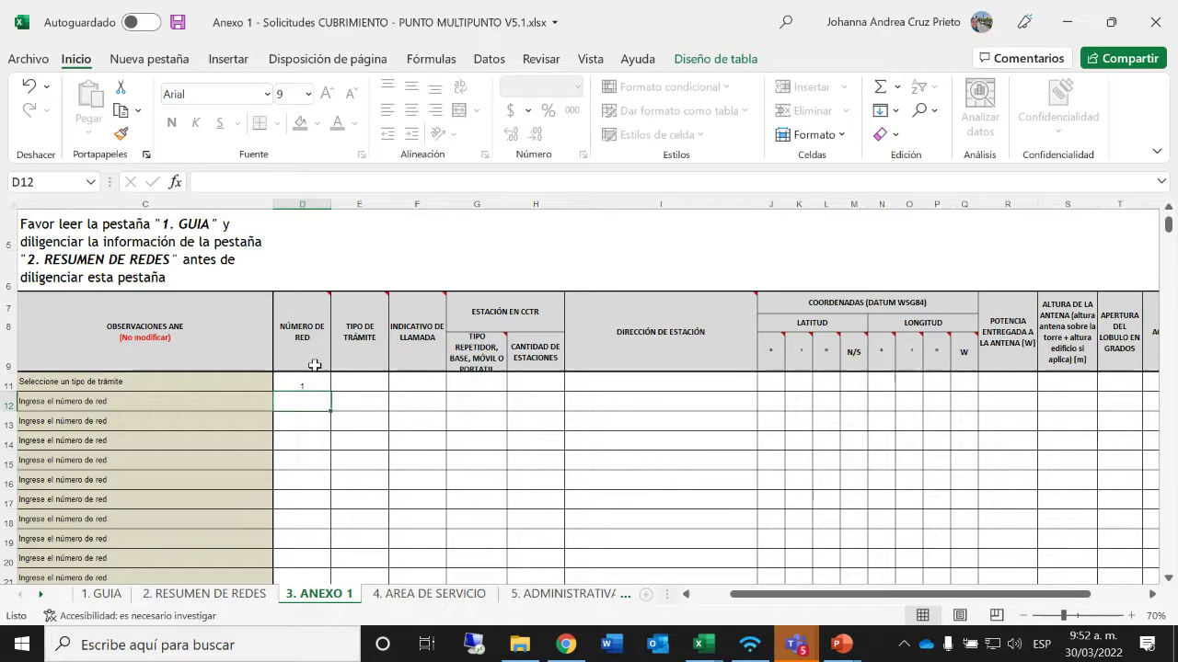
Step: Check the characteristics of networks 1 and 2 on the 2. RESUMEN DE REDES sheet
{"action": "left_click", "coordinate": [193, 594]}
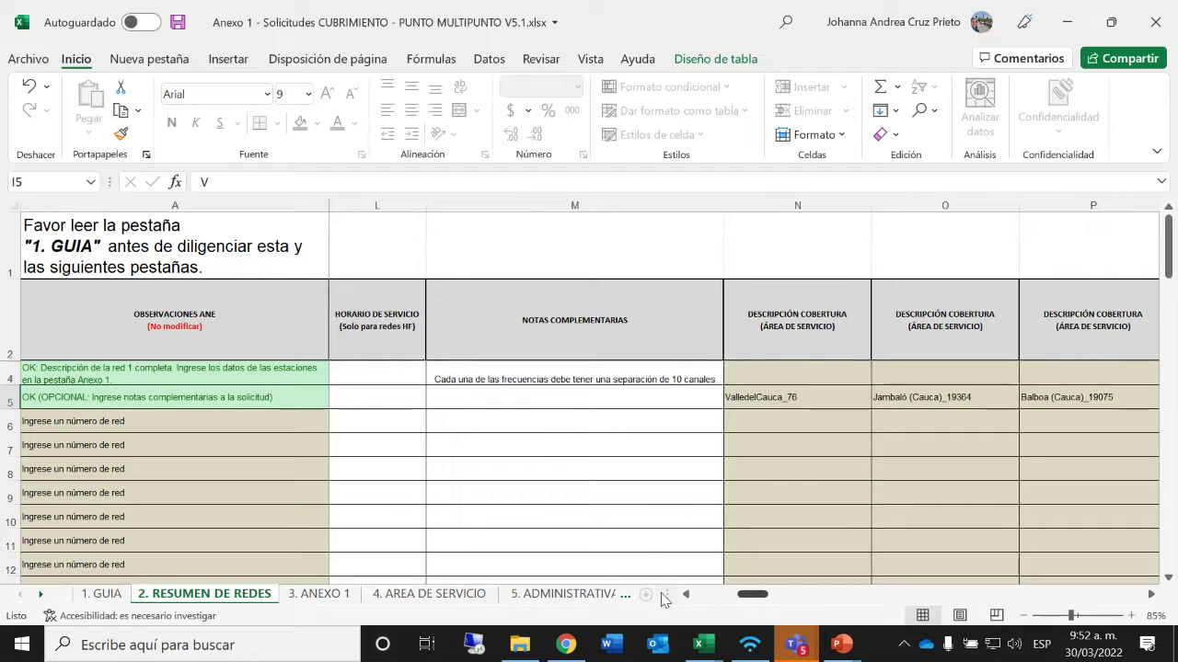
{"action": "scroll", "coordinate": [662, 600], "scroll_direction": "left", "scroll_amount": 5}
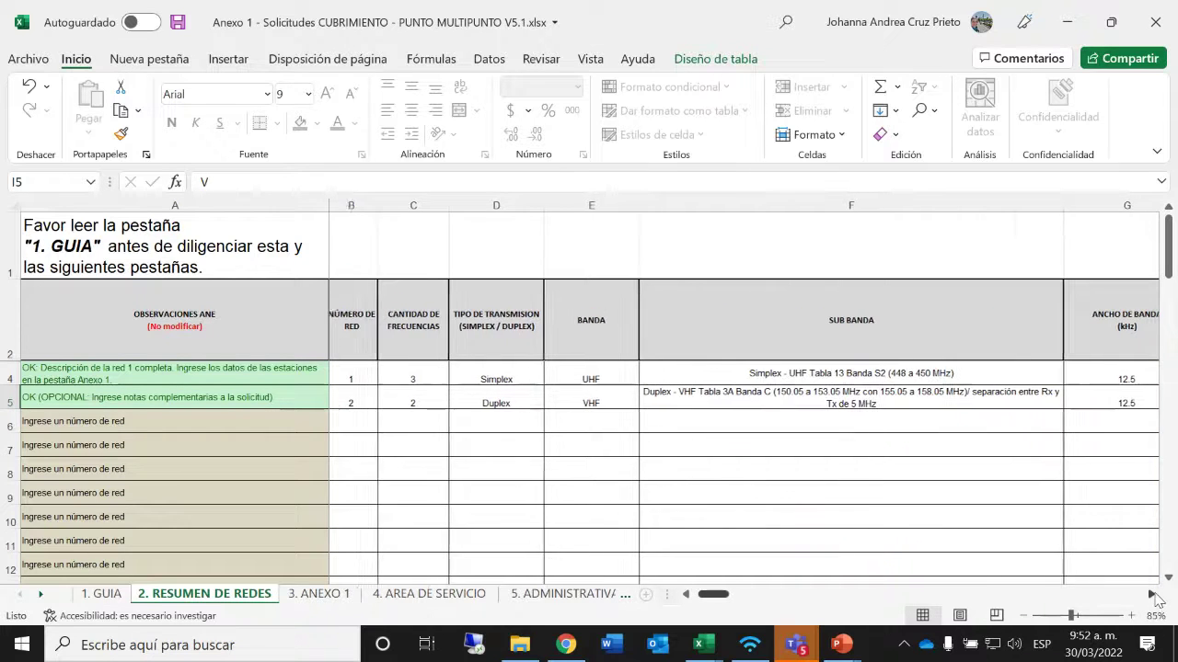
{"action": "scroll", "coordinate": [1156, 600], "scroll_direction": "right", "scroll_amount": 5}
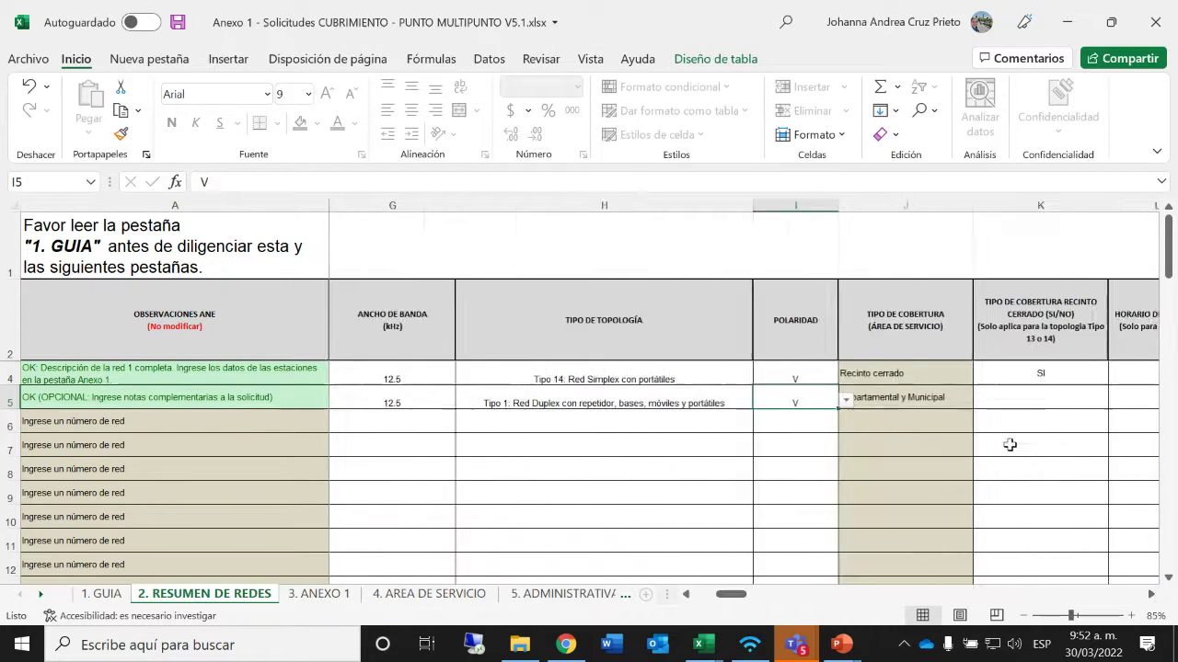
Step: Set the Tipo de trámite to RN in row 11 of the 3. ANEXO 1 sheet
{"action": "left_click", "coordinate": [315, 594]}
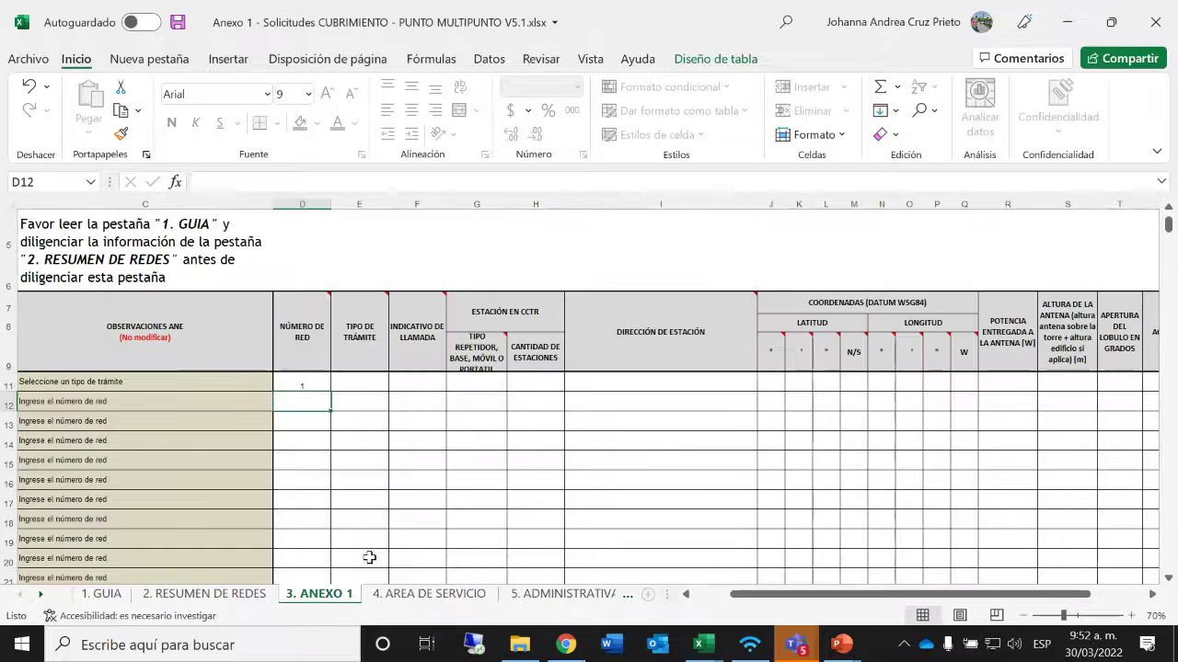
{"action": "left_click", "coordinate": [425, 383]}
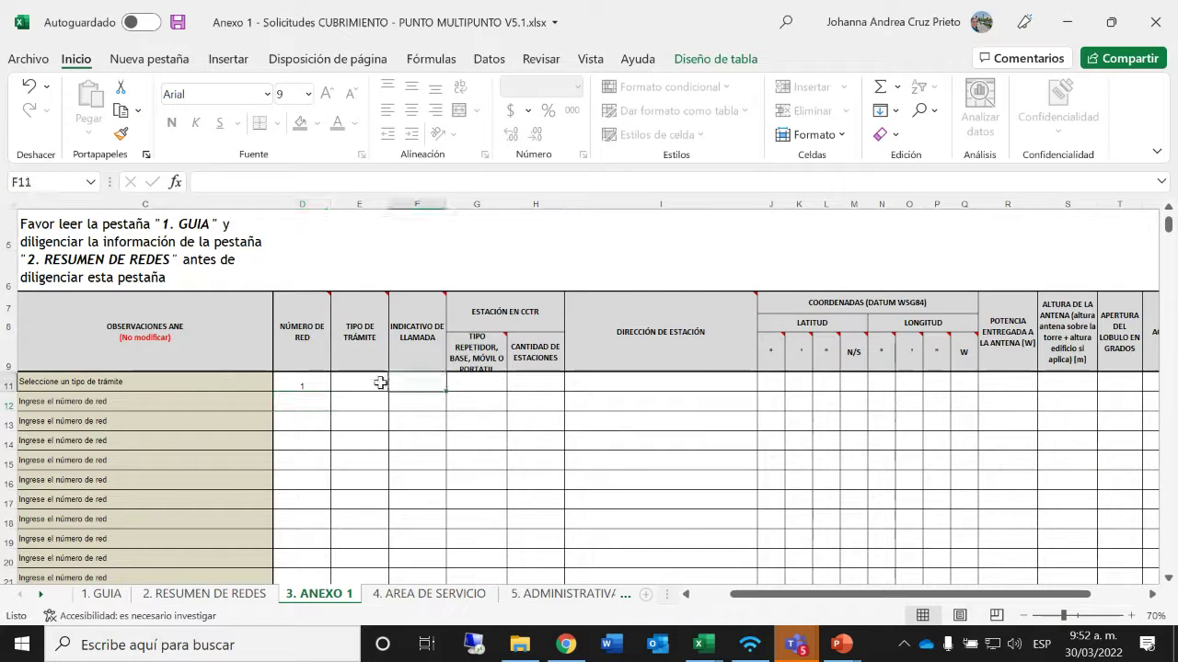
{"action": "left_click", "coordinate": [380, 383]}
{"action": "left_click", "coordinate": [396, 382]}
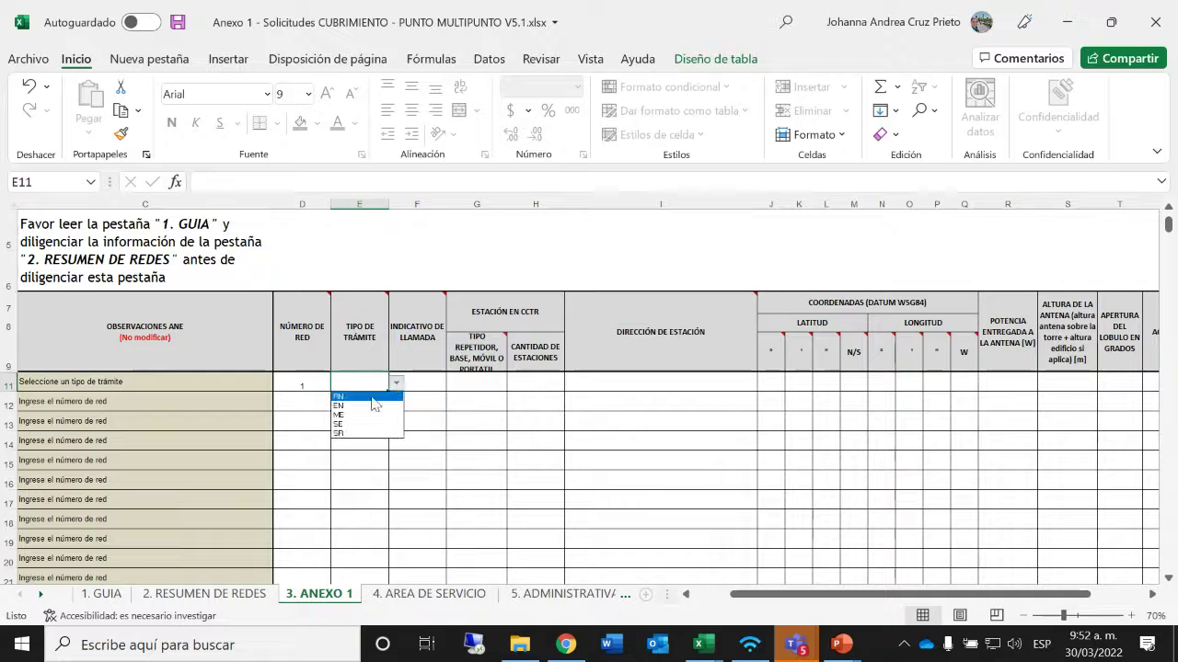
{"action": "left_click", "coordinate": [371, 398]}
Step: Try entering "rerr" as the Indicativo de llamada in row 11, and discard the entry
{"action": "left_click", "coordinate": [403, 379]}
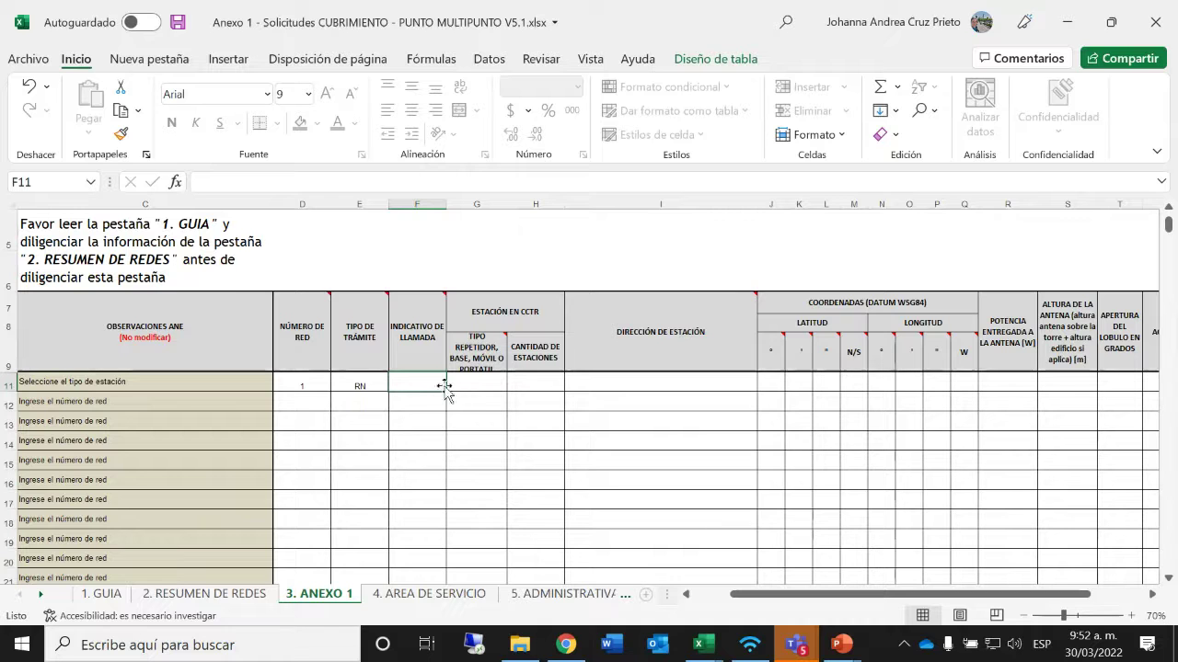
{"action": "type", "text": "rerr"}
{"action": "key", "text": "Return"}
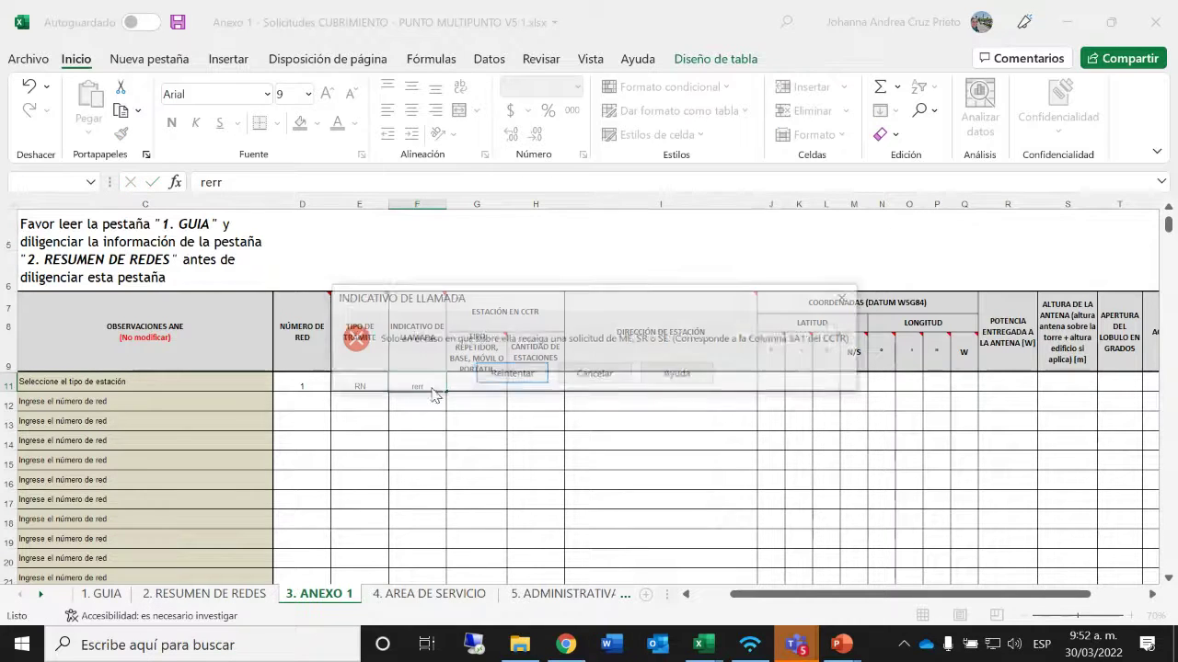
{"action": "left_click", "coordinate": [589, 376]}
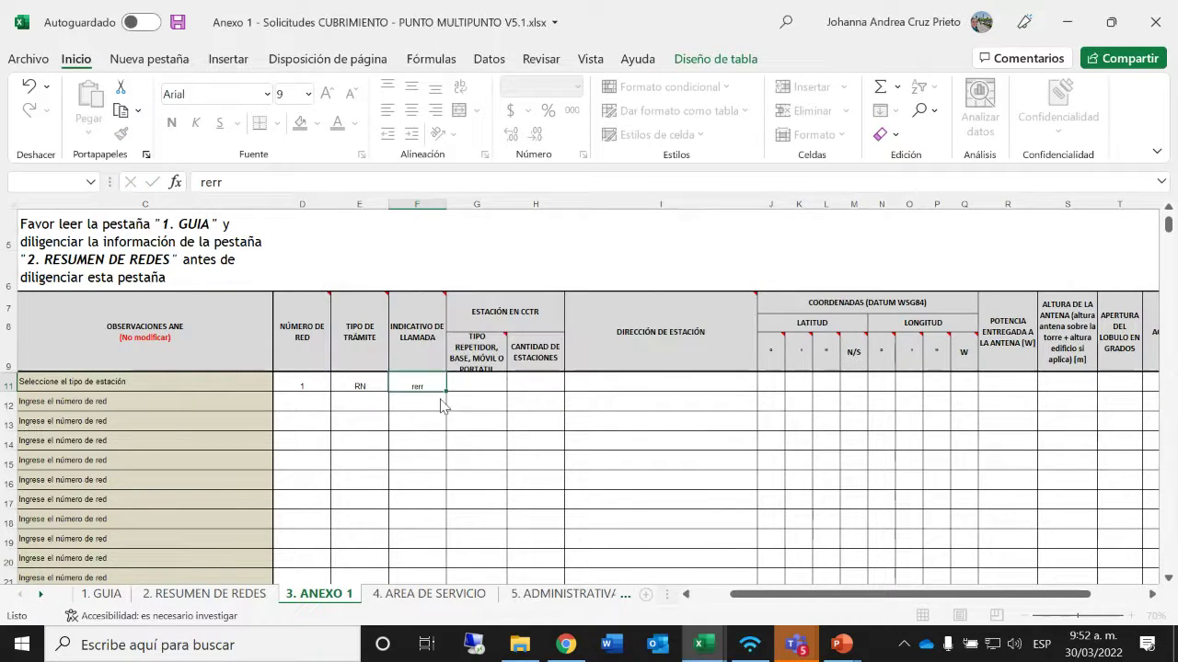
{"action": "key", "text": "Escape"}
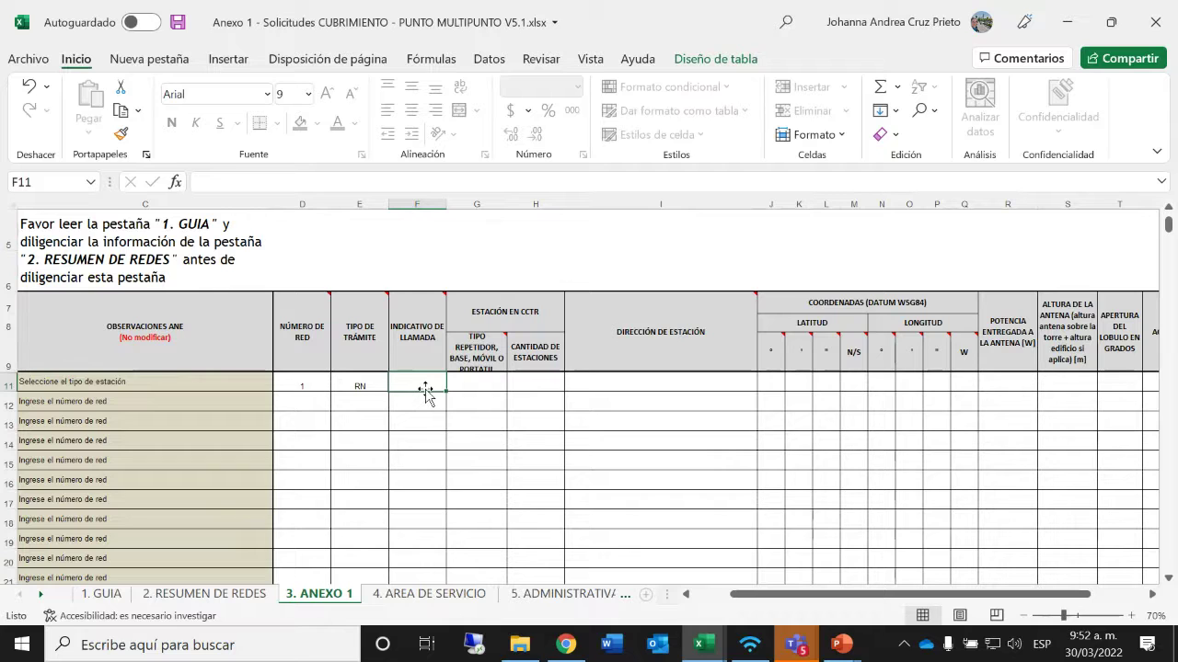
{"action": "left_click", "coordinate": [368, 382]}
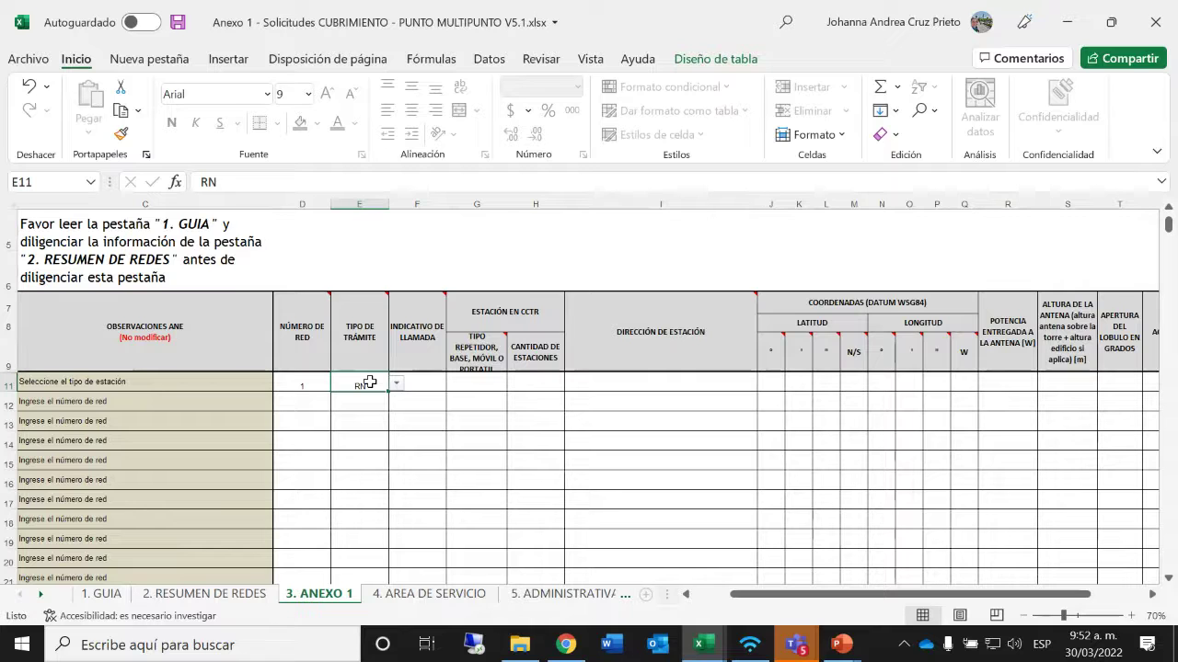
{"action": "left_click", "coordinate": [478, 387]}
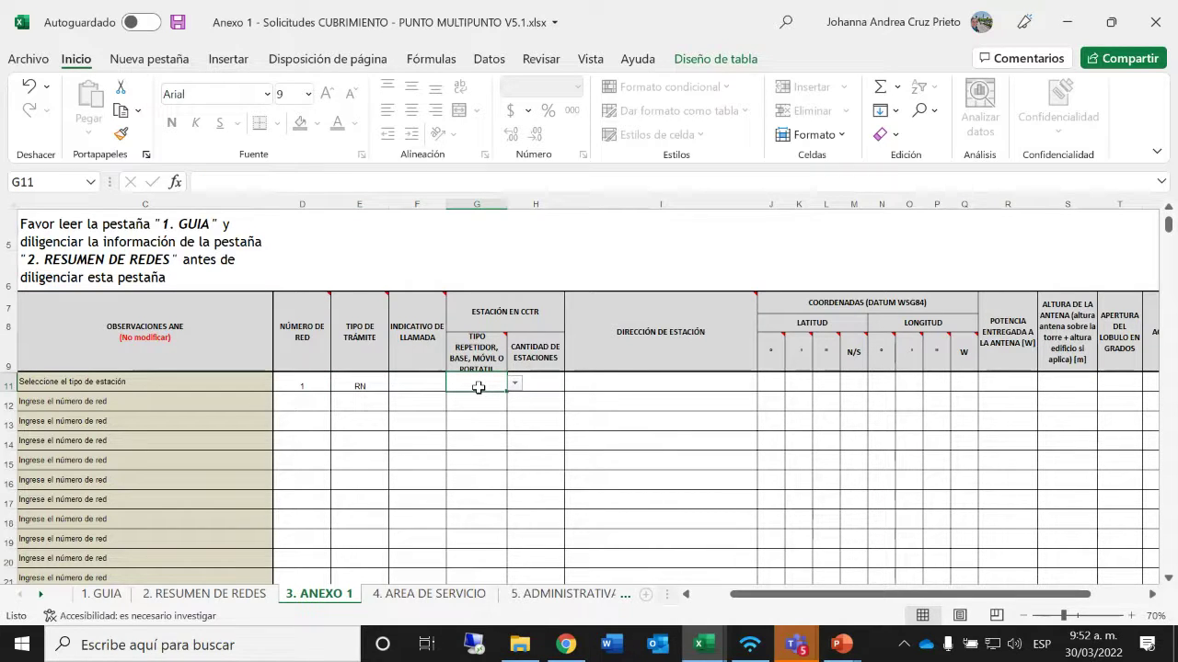
{"action": "type", "text": "2"}
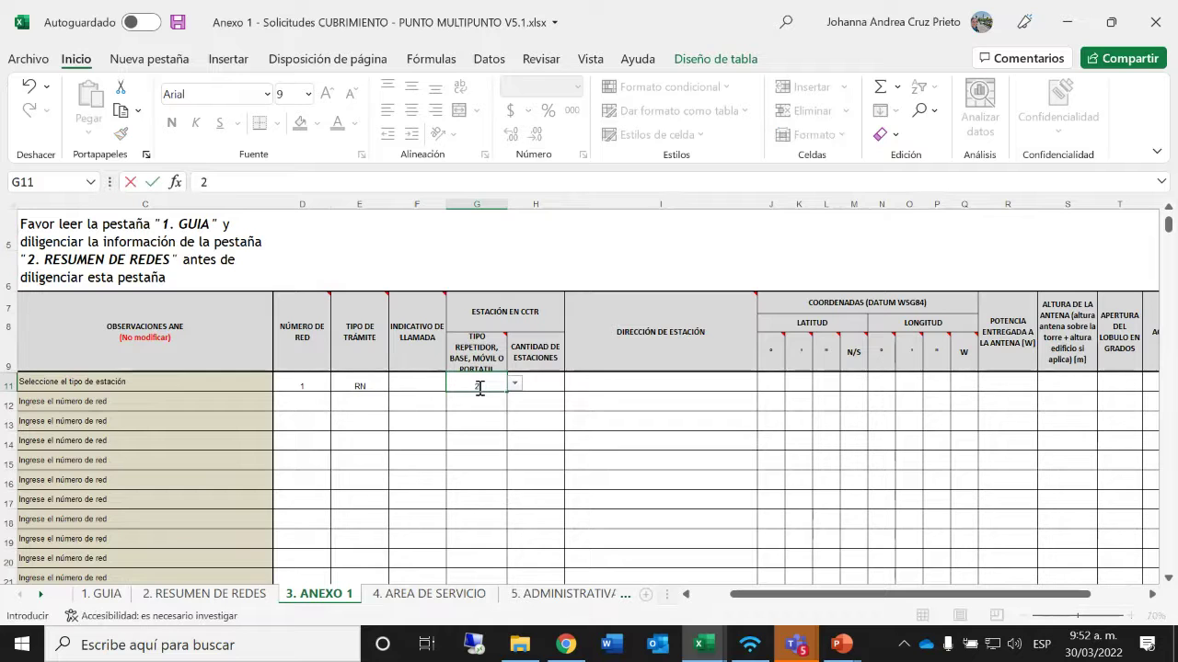
{"action": "type", "text": "000"}
{"action": "key", "text": "Return"}
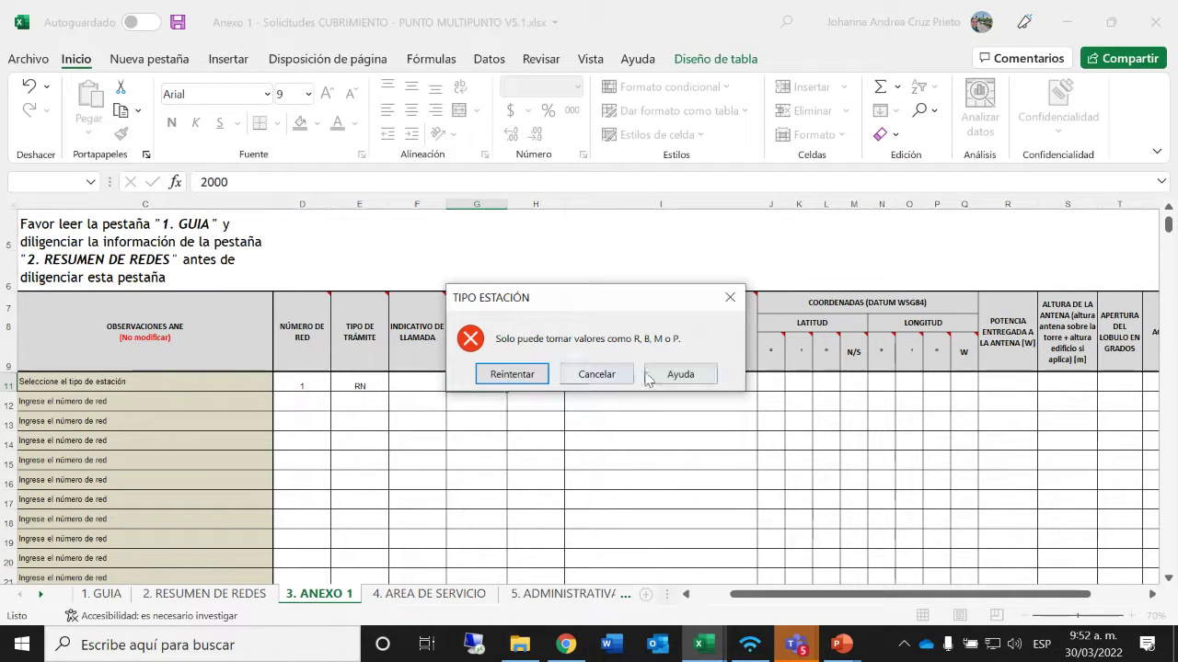
{"action": "left_click", "coordinate": [595, 374]}
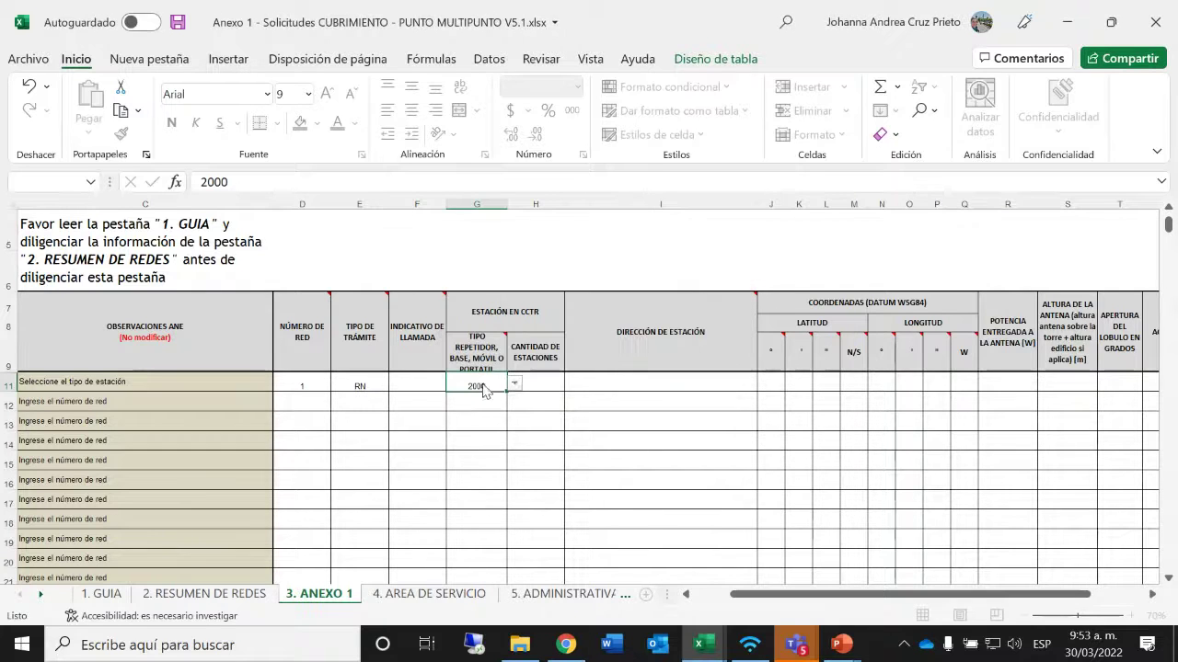
Step: Set the station type to P and the Cantidad de estaciones to 2000 in row 11
{"action": "left_click", "coordinate": [516, 386]}
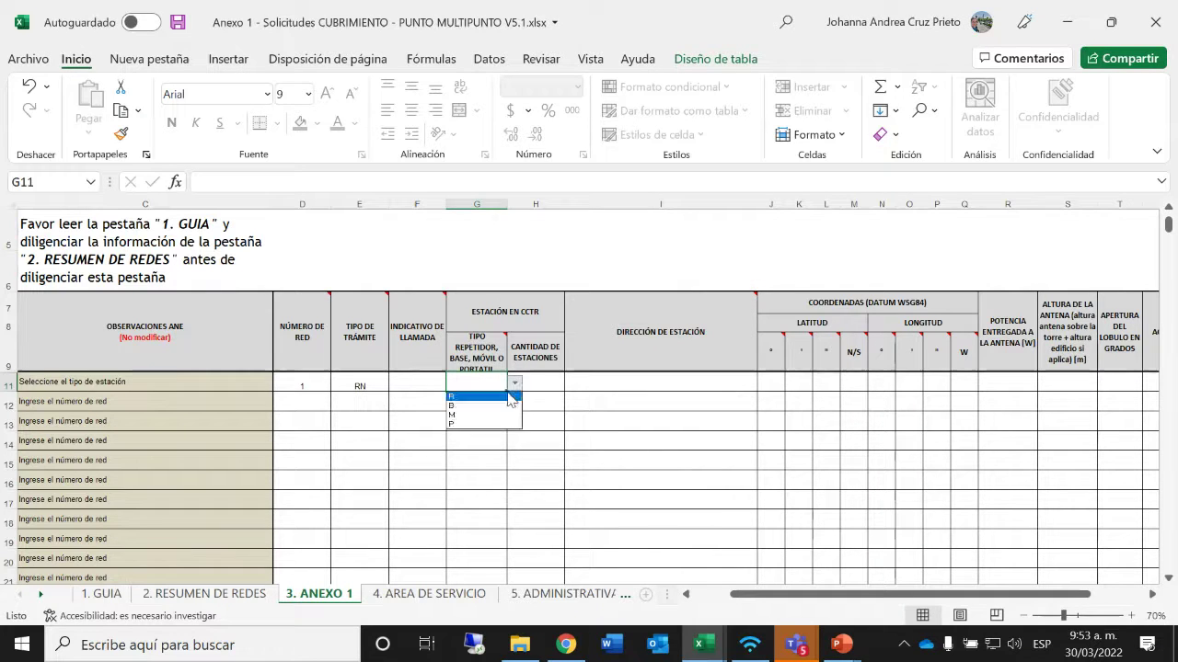
{"action": "left_click", "coordinate": [480, 430]}
{"action": "left_click", "coordinate": [536, 383]}
{"action": "type", "text": "2000"}
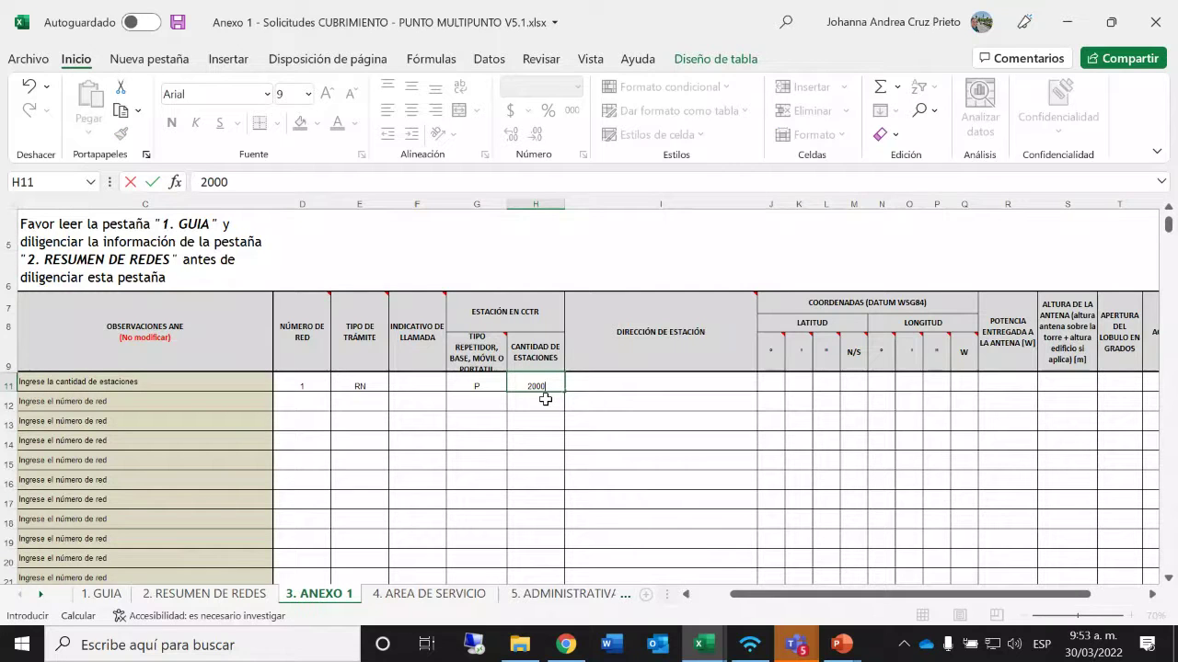
{"action": "key", "text": "Return"}
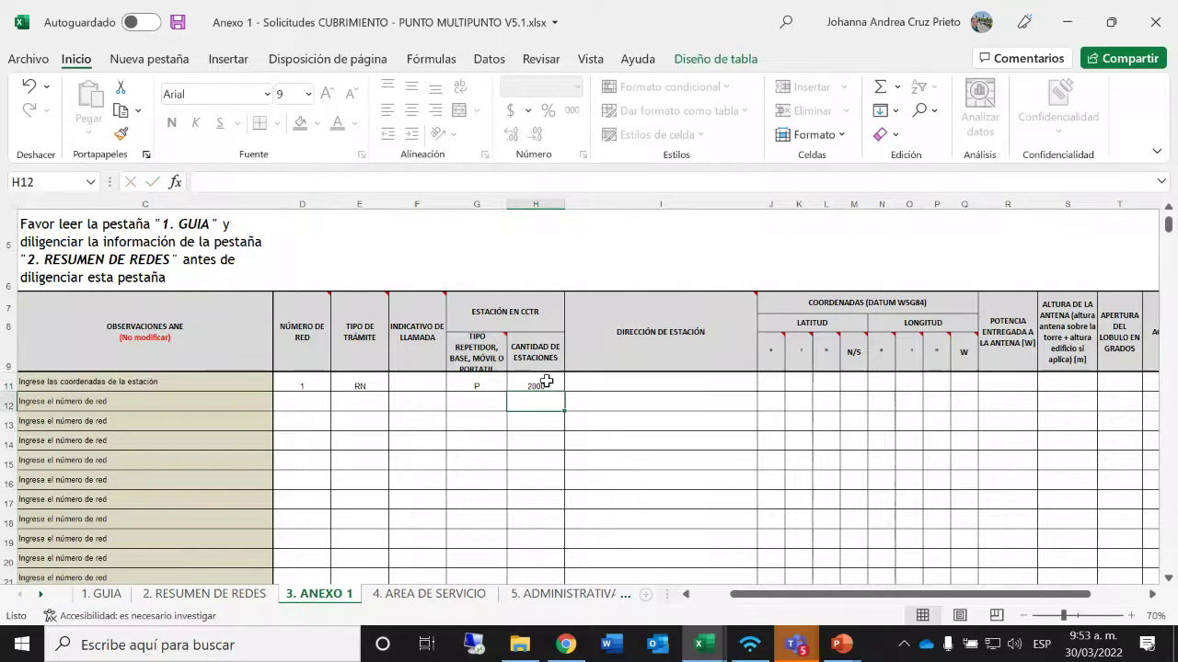
{"action": "left_click", "coordinate": [547, 382]}
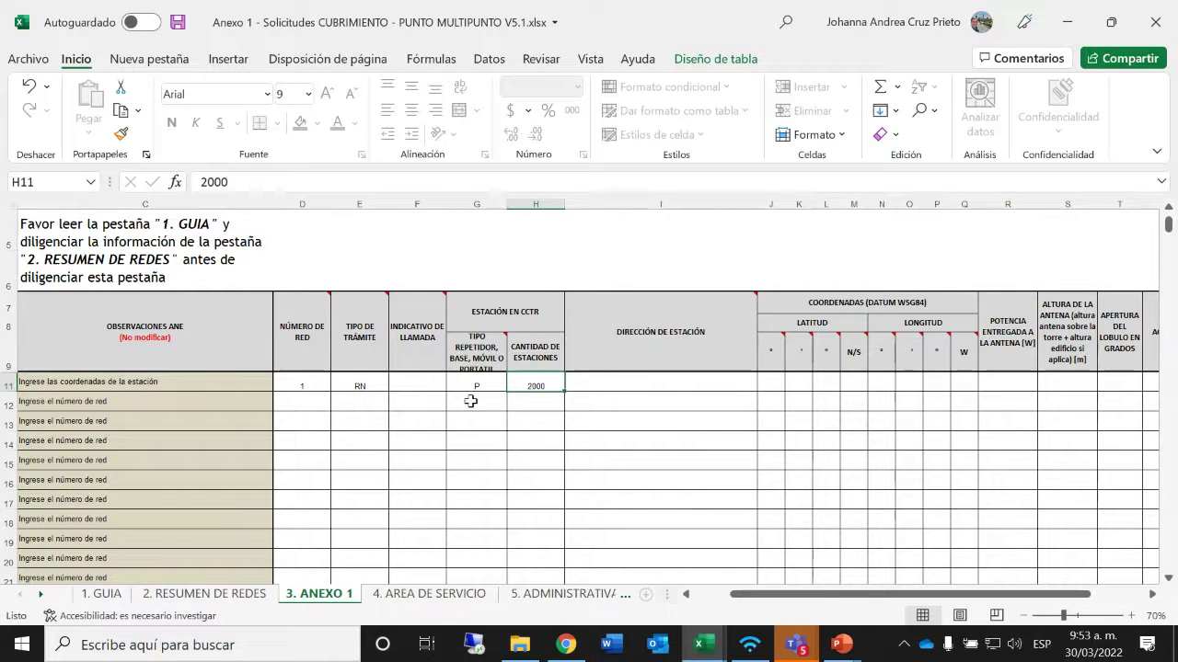
Step: Enter the residential complex's name as the Dirección de estación in row 11
{"action": "left_click", "coordinate": [615, 382]}
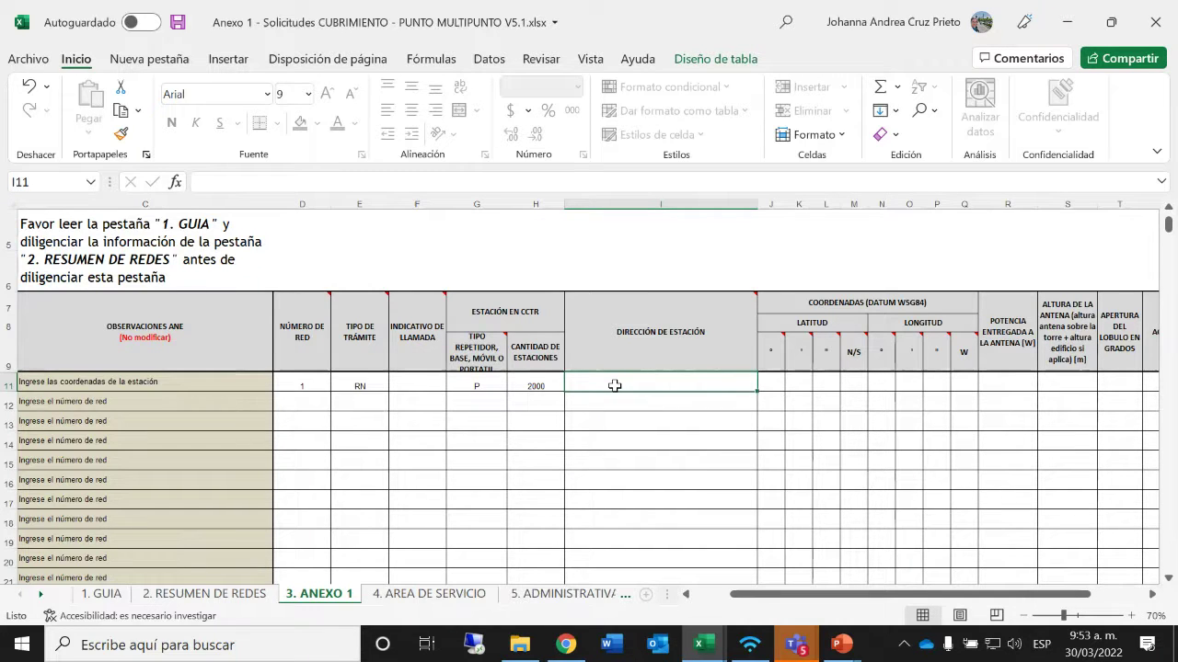
{"action": "type", "text": "Conjunto c"}
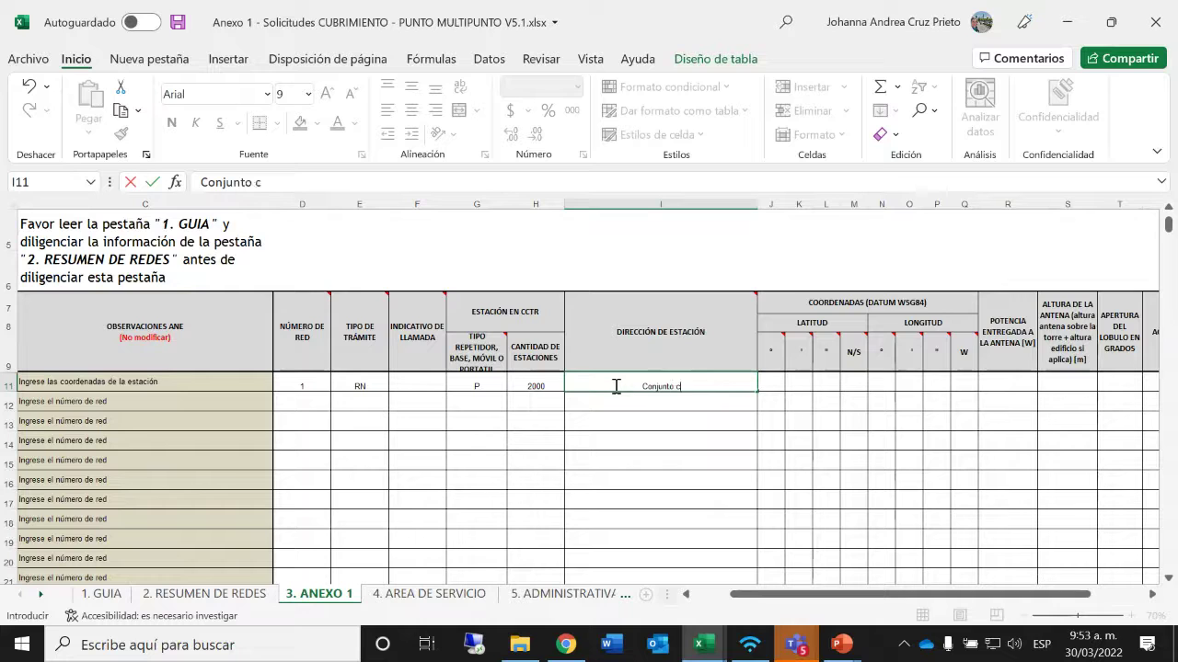
{"action": "type", "text": "errado ac"}
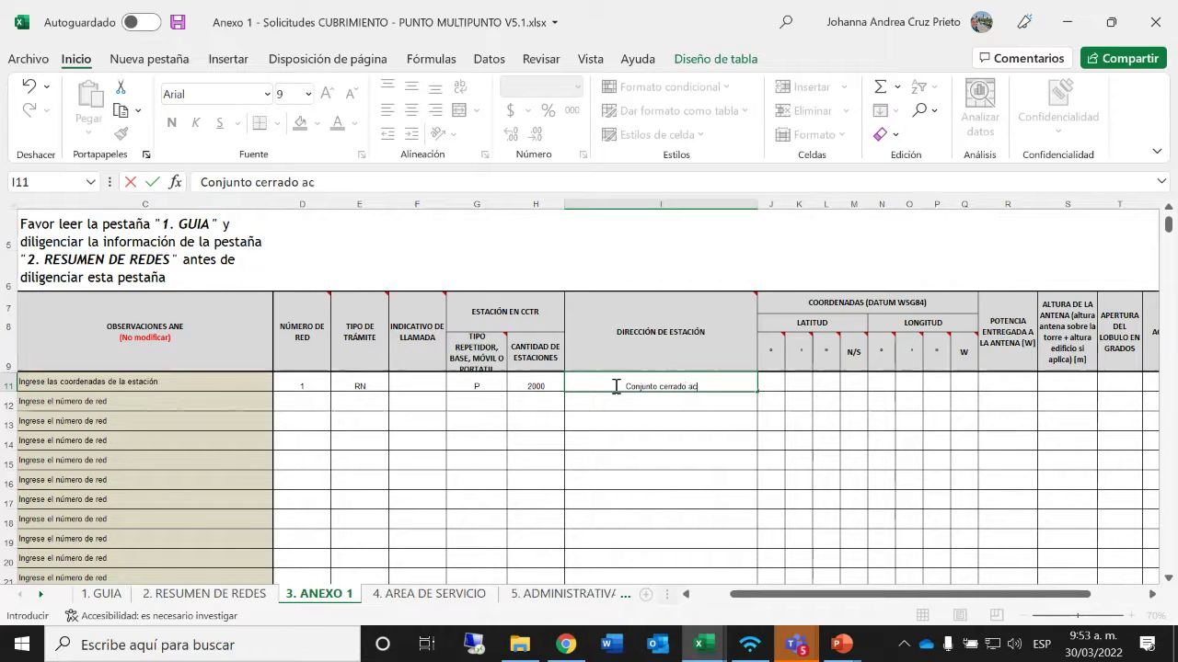
{"action": "key", "text": "BackSpace"}
{"action": "type", "text": "lcáz"}
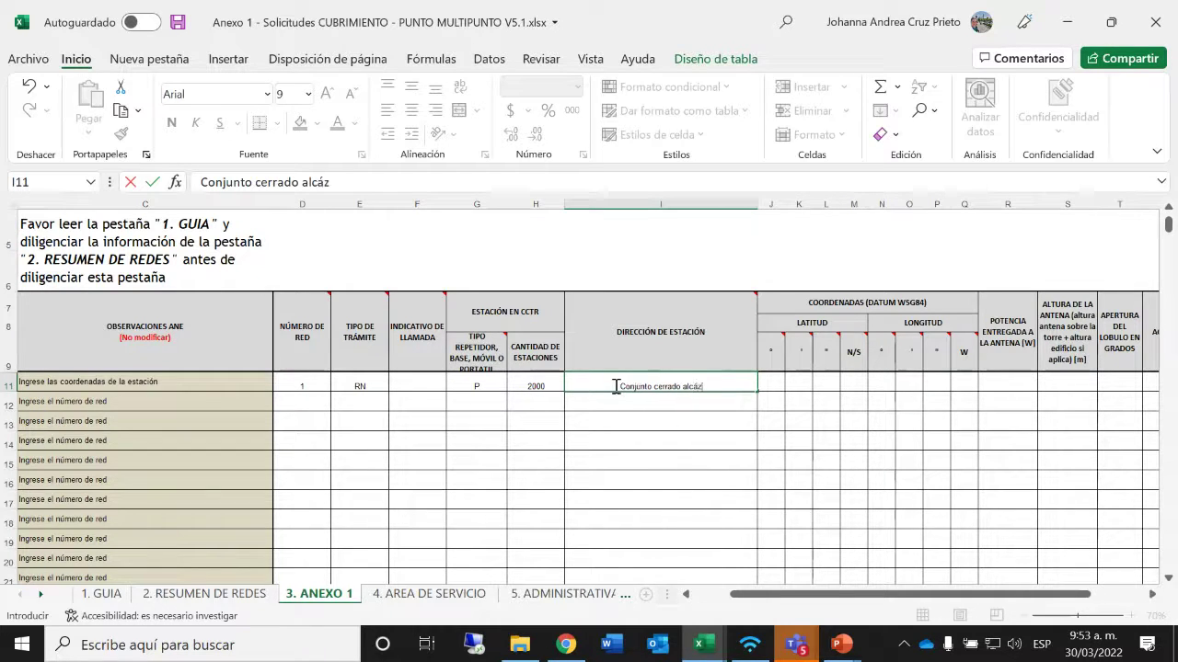
{"action": "type", "text": "ares"}
{"action": "key", "text": "Return"}
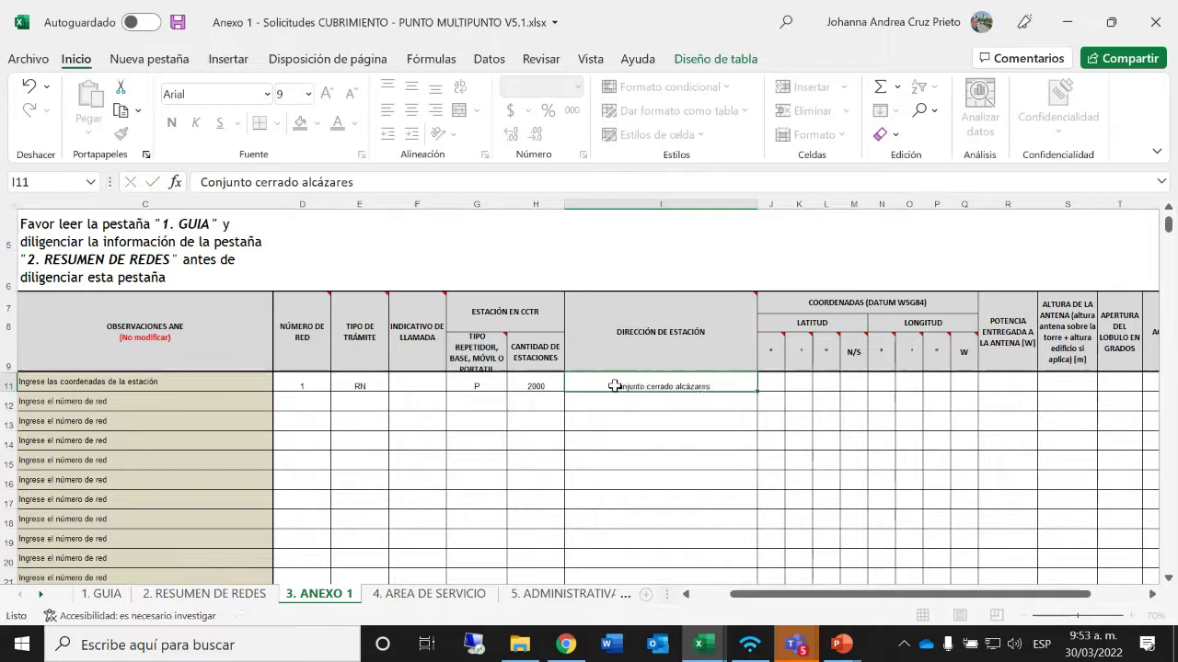
{"action": "key", "text": "Right"}
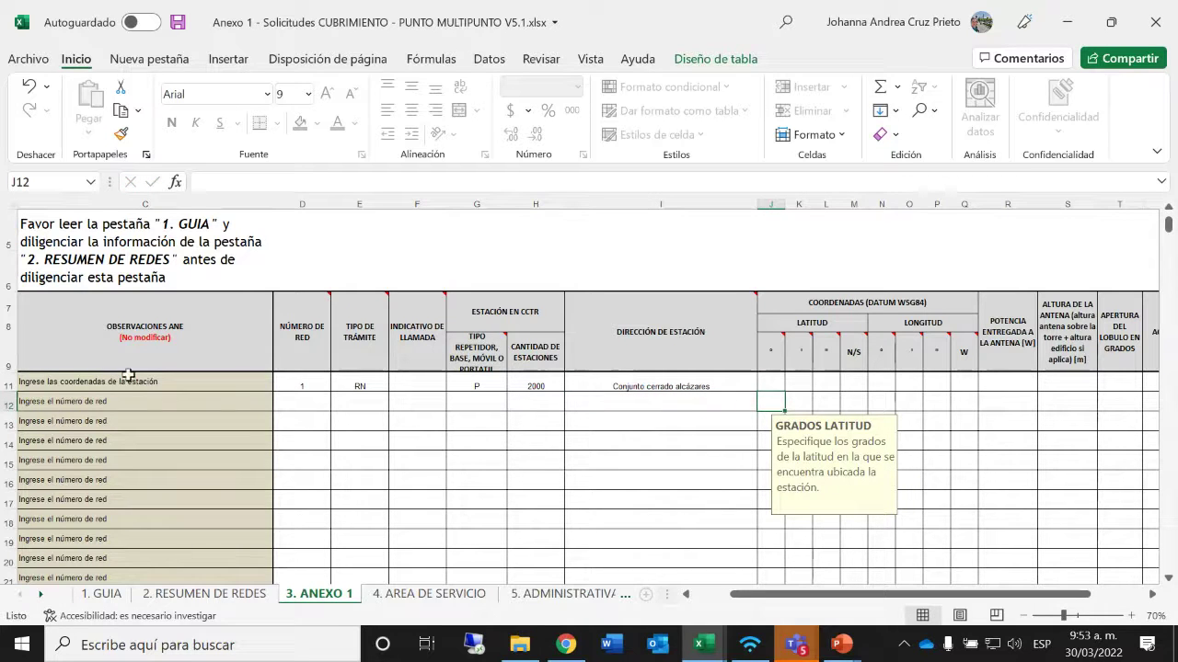
Step: Enter the station's latitude in row 11 as 4 degrees, 5 minutes, 30 seconds, hemisphere N
{"action": "left_click", "coordinate": [778, 388]}
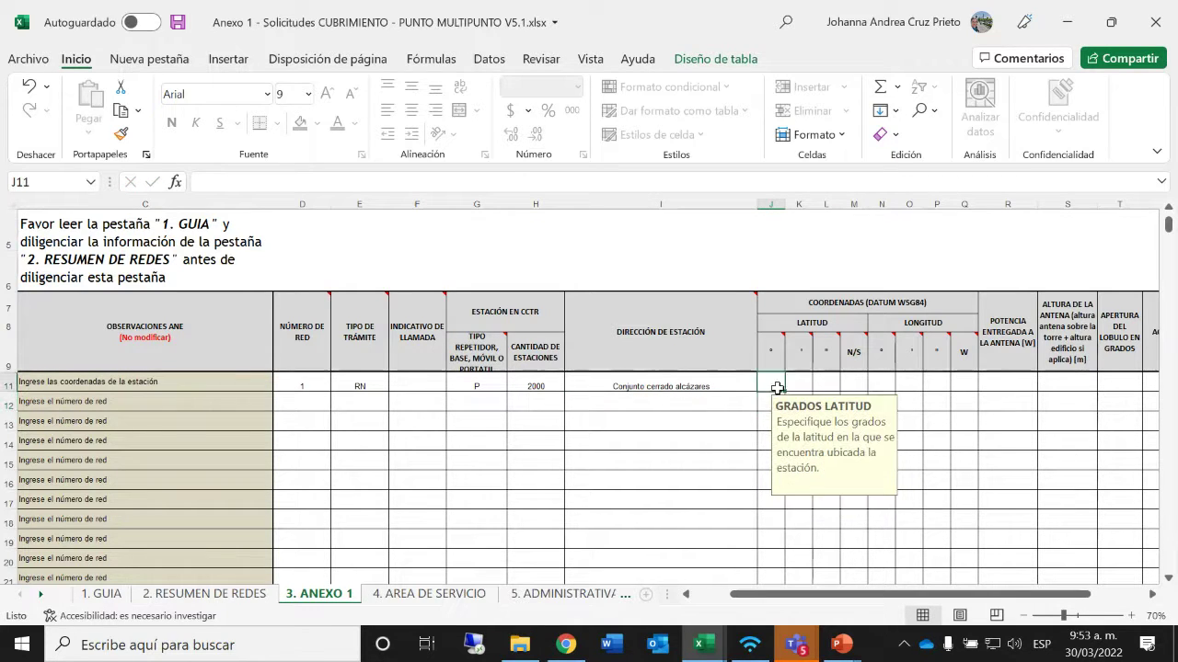
{"action": "type", "text": "4"}
{"action": "key", "text": "Tab"}
{"action": "type", "text": "5"}
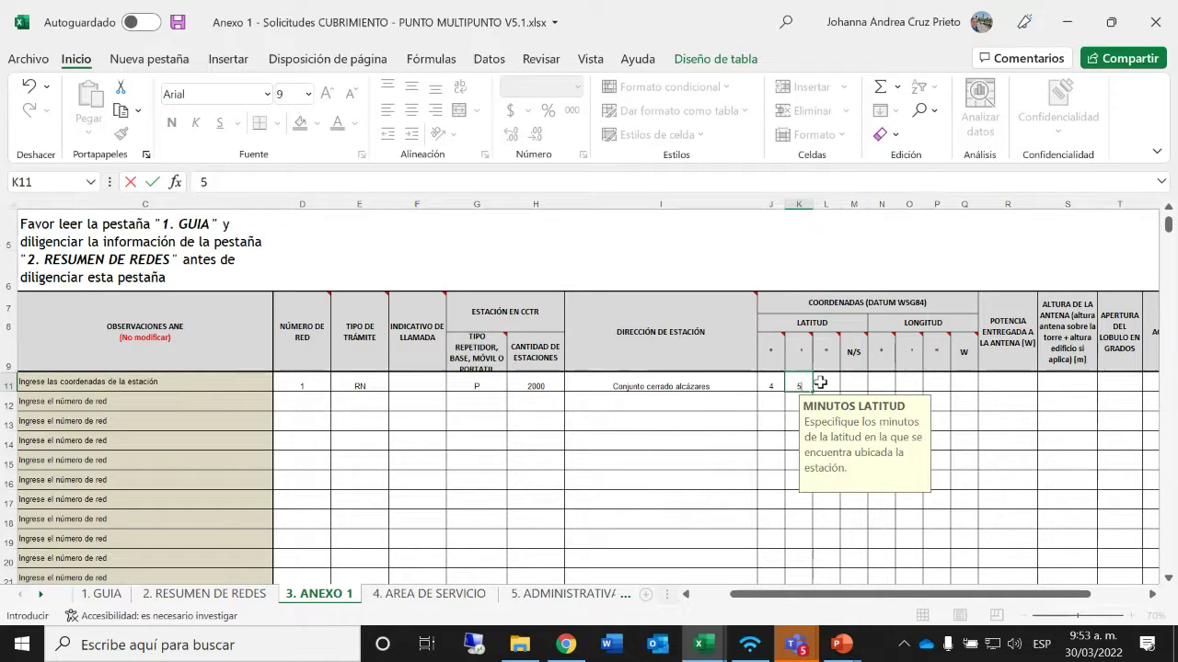
{"action": "key", "text": "Tab"}
{"action": "type", "text": "3"}
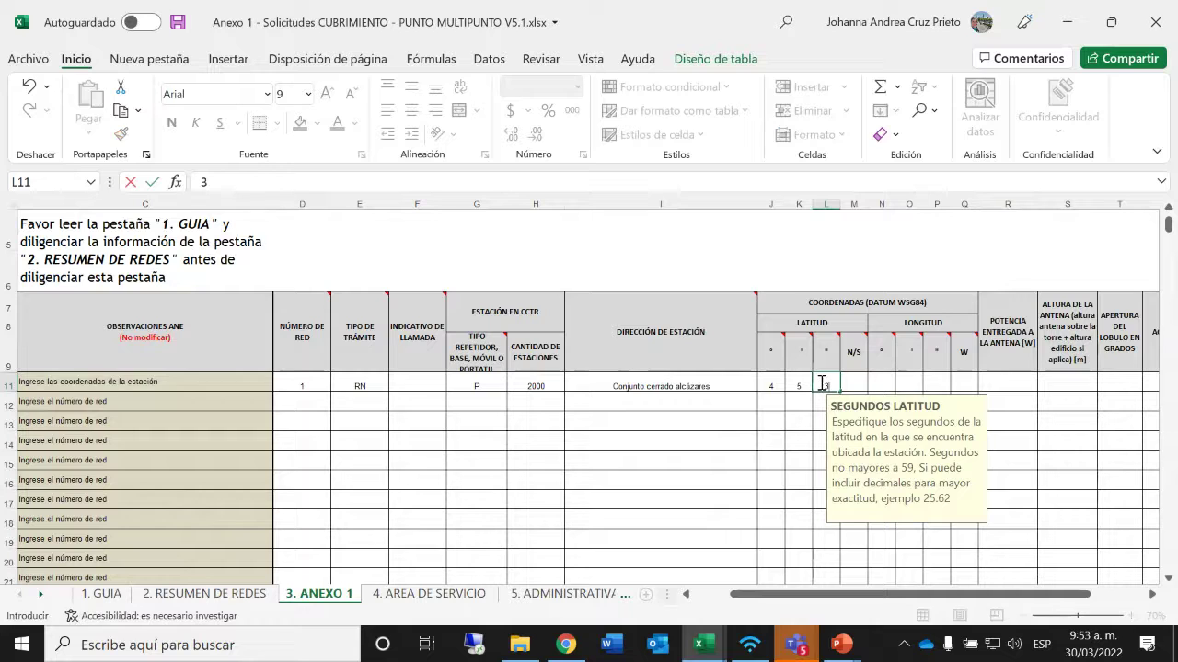
{"action": "type", "text": "0"}
{"action": "key", "text": "Tab"}
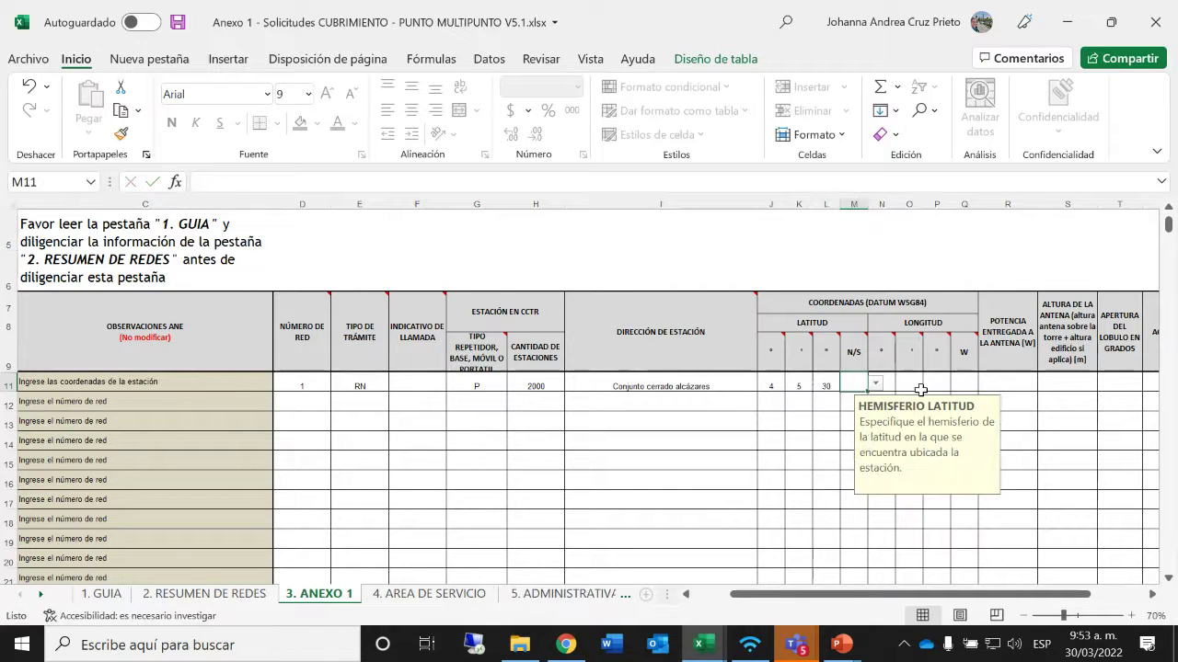
{"action": "left_click", "coordinate": [876, 384]}
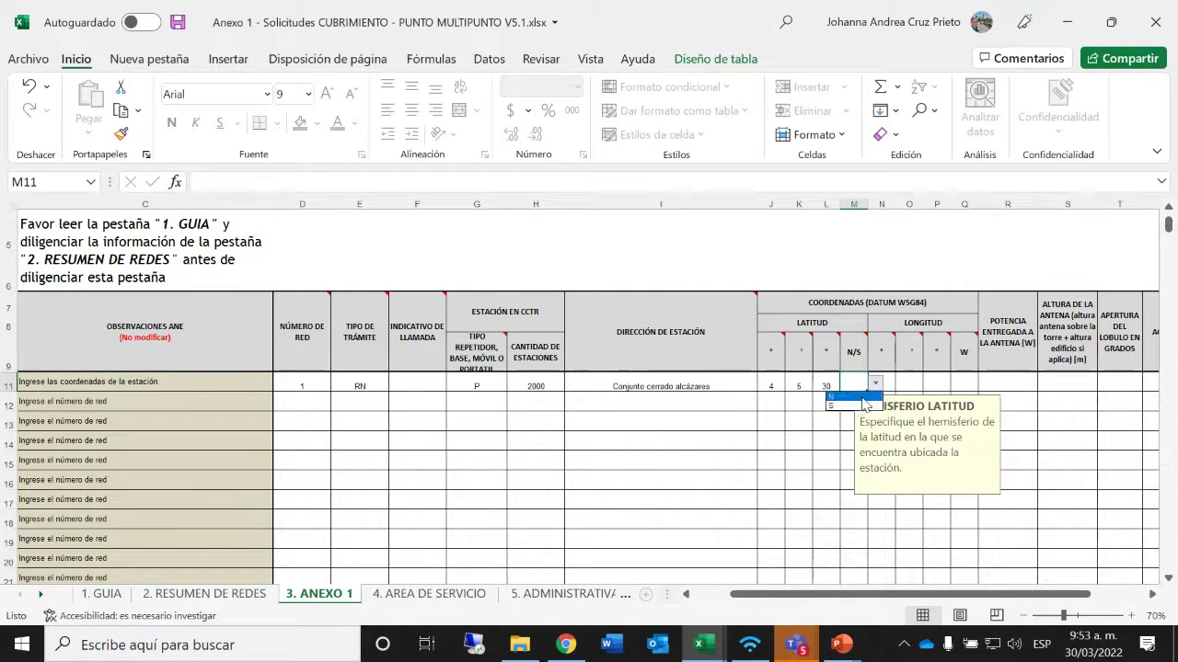
{"action": "left_click", "coordinate": [856, 398]}
{"action": "left_click", "coordinate": [888, 387]}
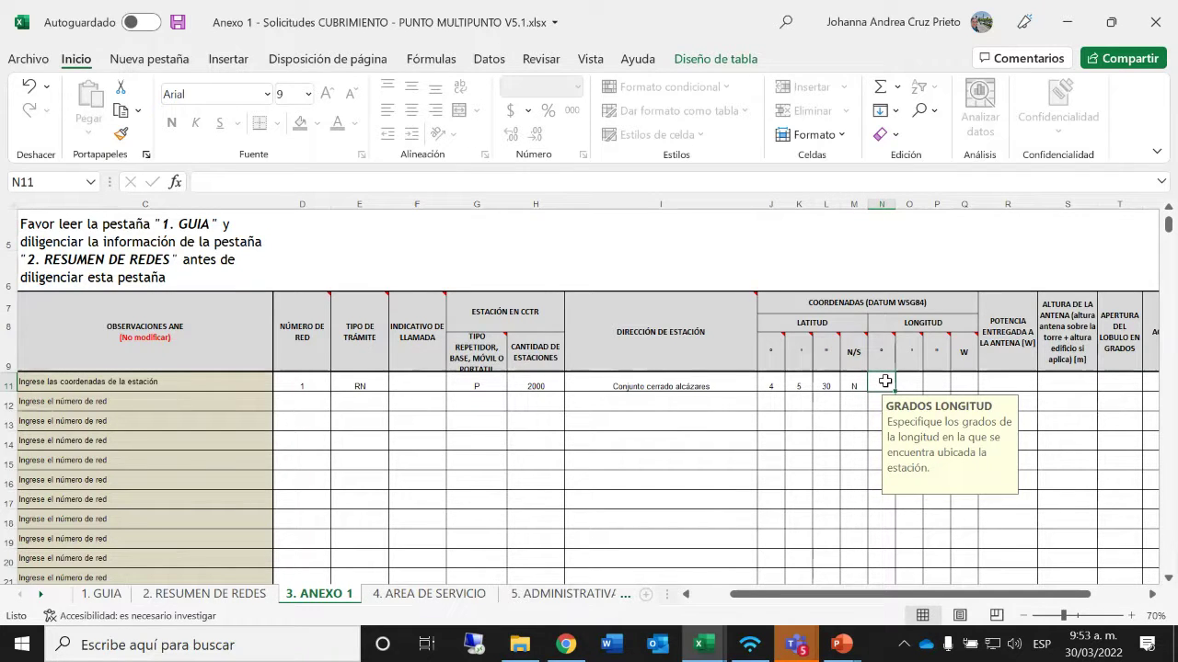
{"action": "type", "text": "4"}
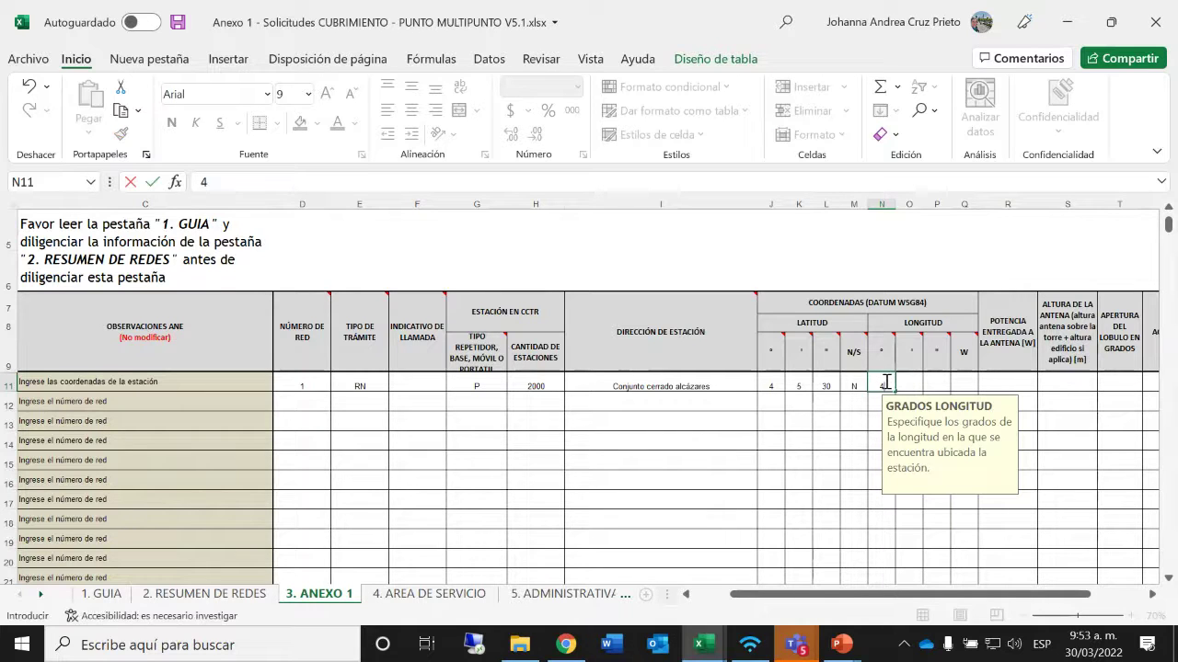
{"action": "key", "text": "Return"}
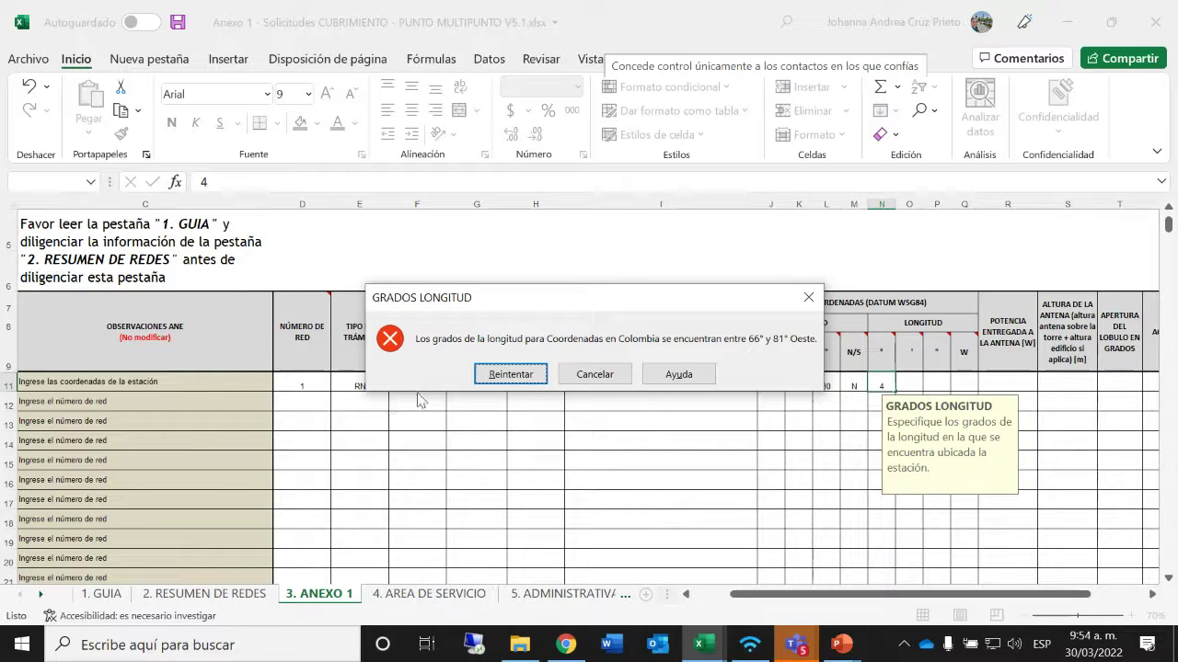
{"action": "left_click", "coordinate": [596, 373]}
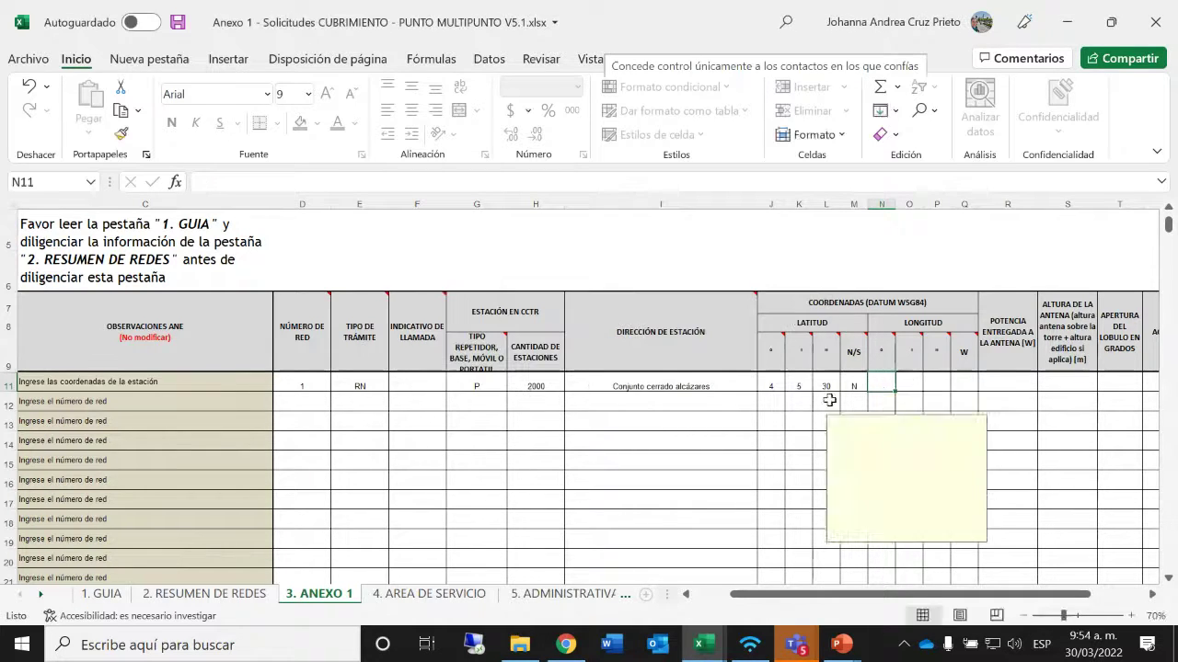
Step: Set the station's longitude degrees to 74 in row 11
{"action": "left_click", "coordinate": [880, 383]}
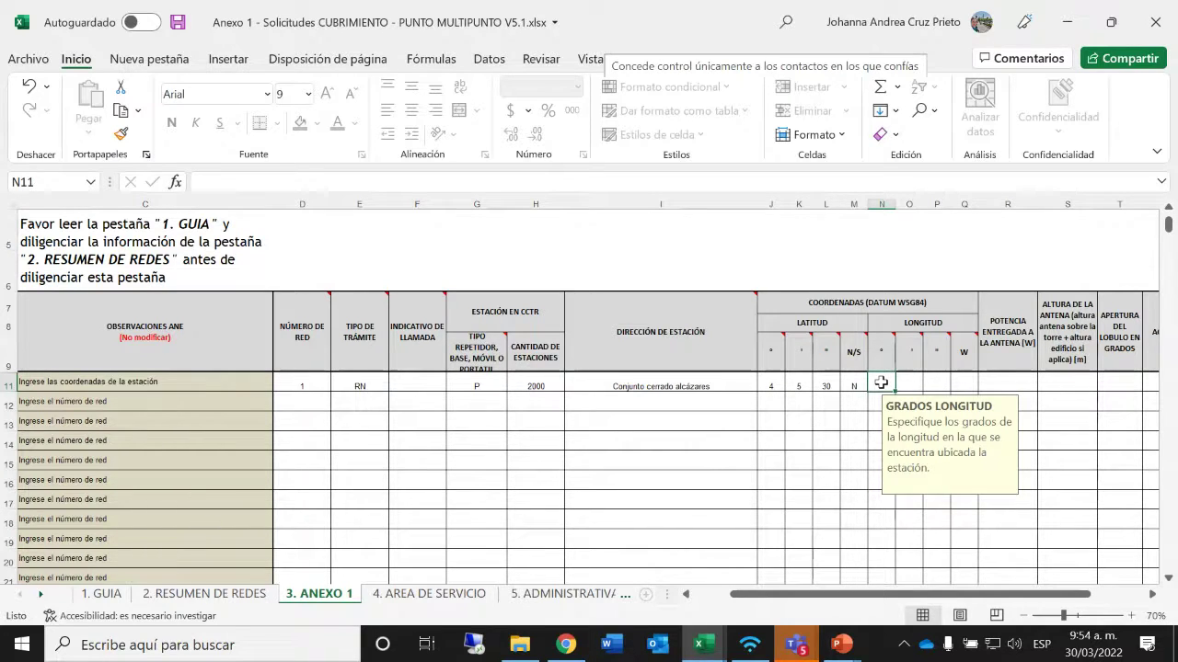
{"action": "type", "text": "75"}
{"action": "key", "text": "BackSpace"}
{"action": "type", "text": "4"}
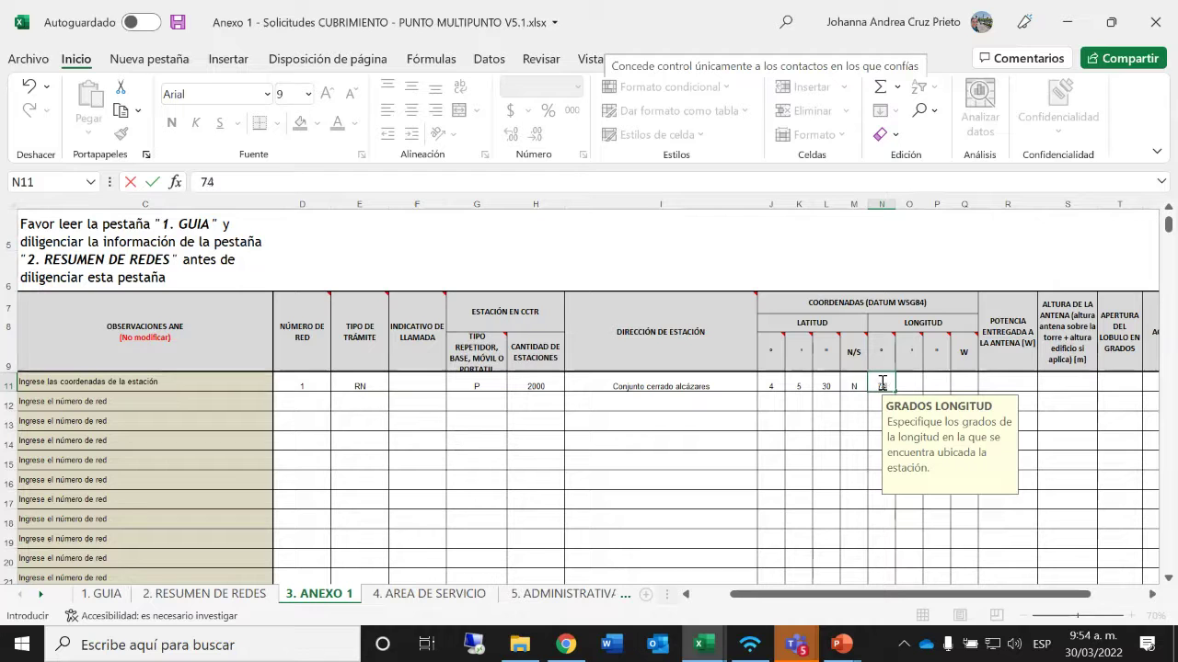
{"action": "key", "text": "Tab"}
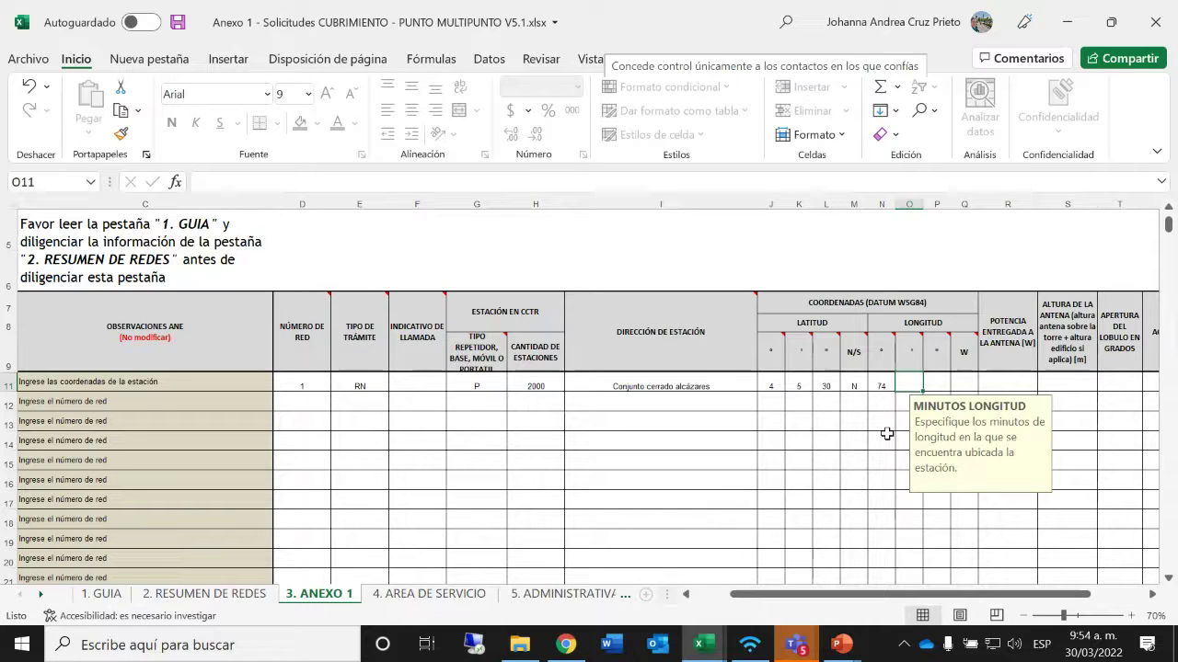
Step: Try entering 65 as the longitude minutes in row 11, and discard the entry
{"action": "type", "text": "65"}
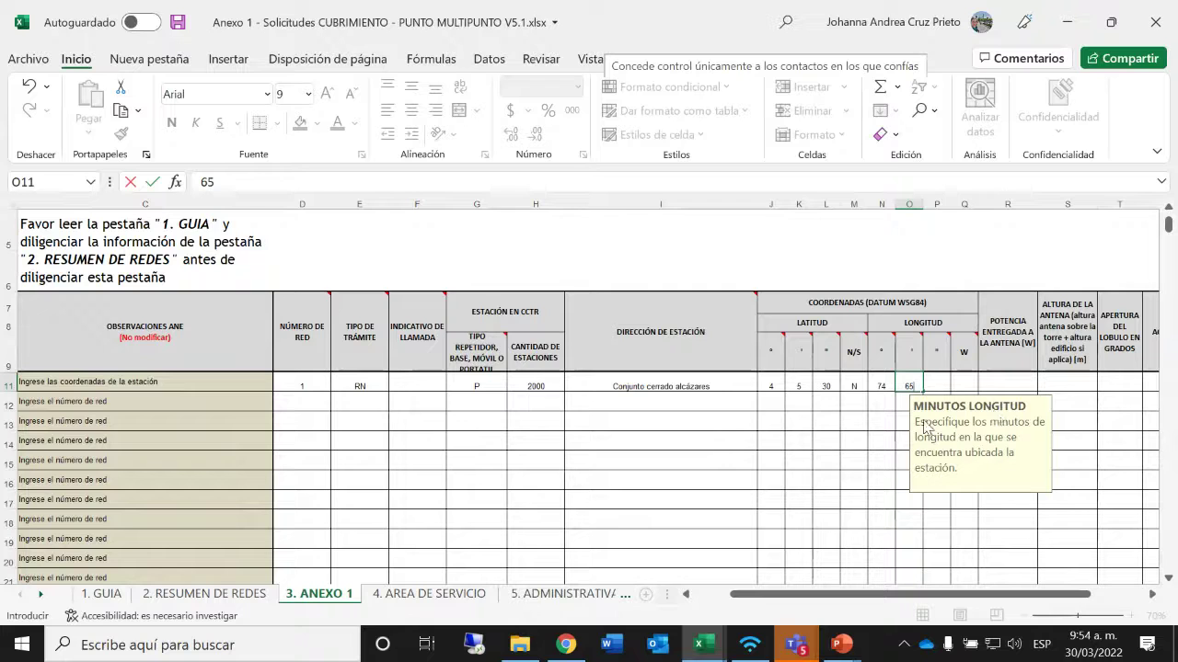
{"action": "key", "text": "Tab"}
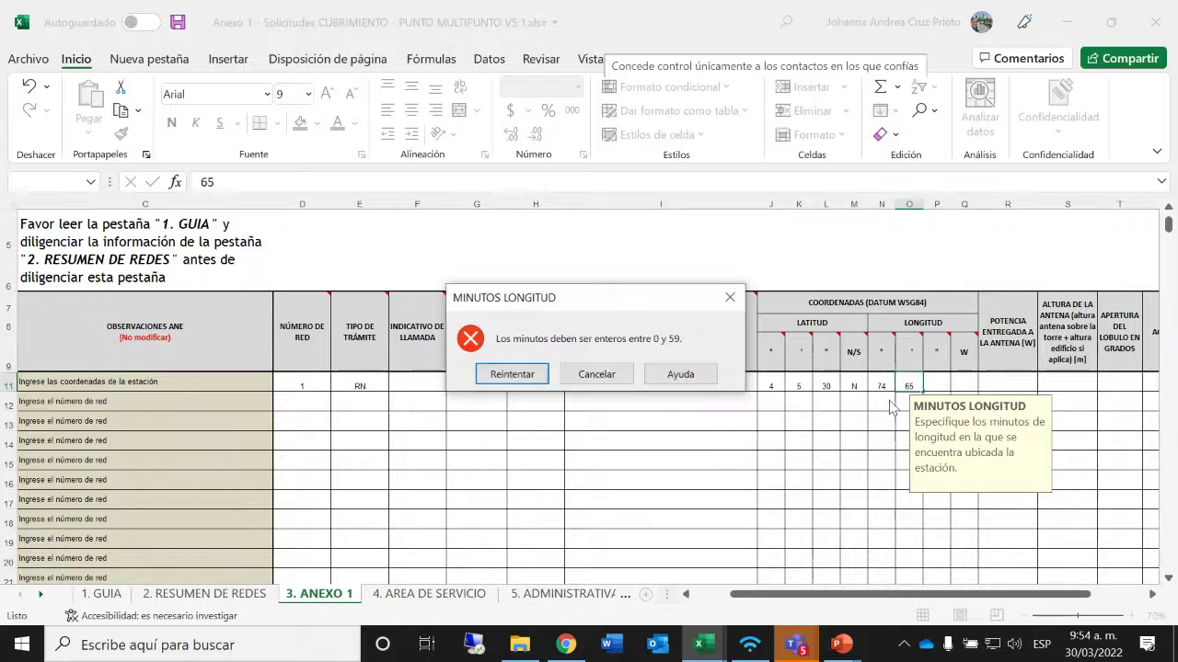
{"action": "left_click", "coordinate": [622, 386]}
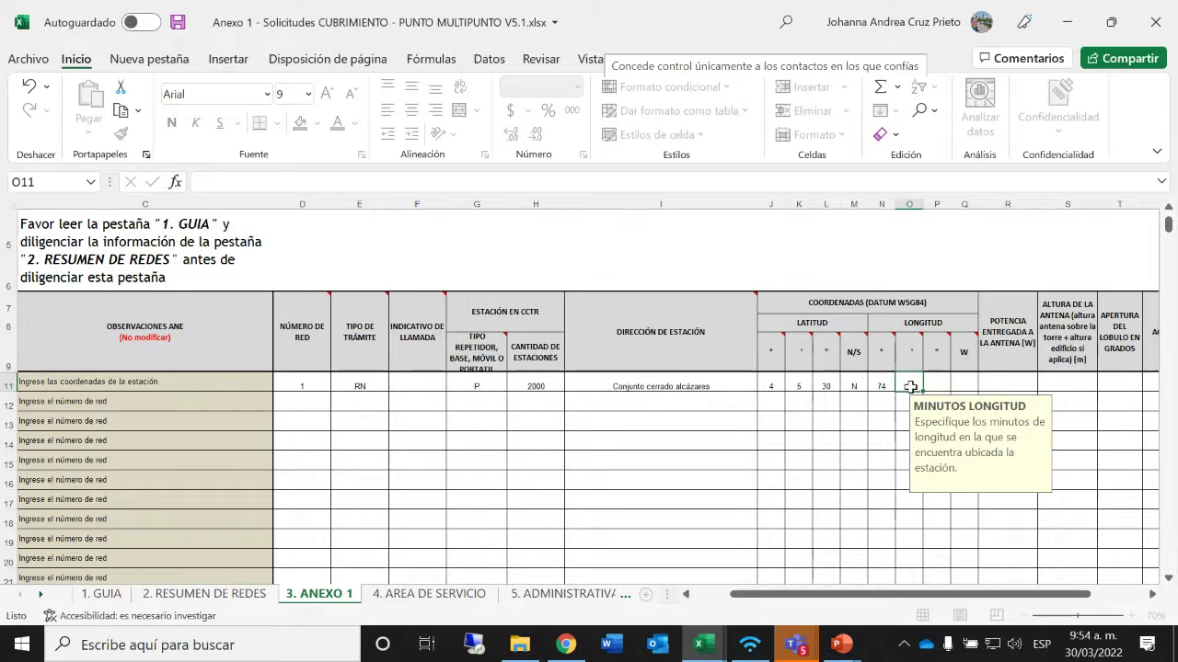
Step: Complete the station's longitude in row 11 with 30 minutes, 30 seconds and hemisphere W
{"action": "type", "text": "30"}
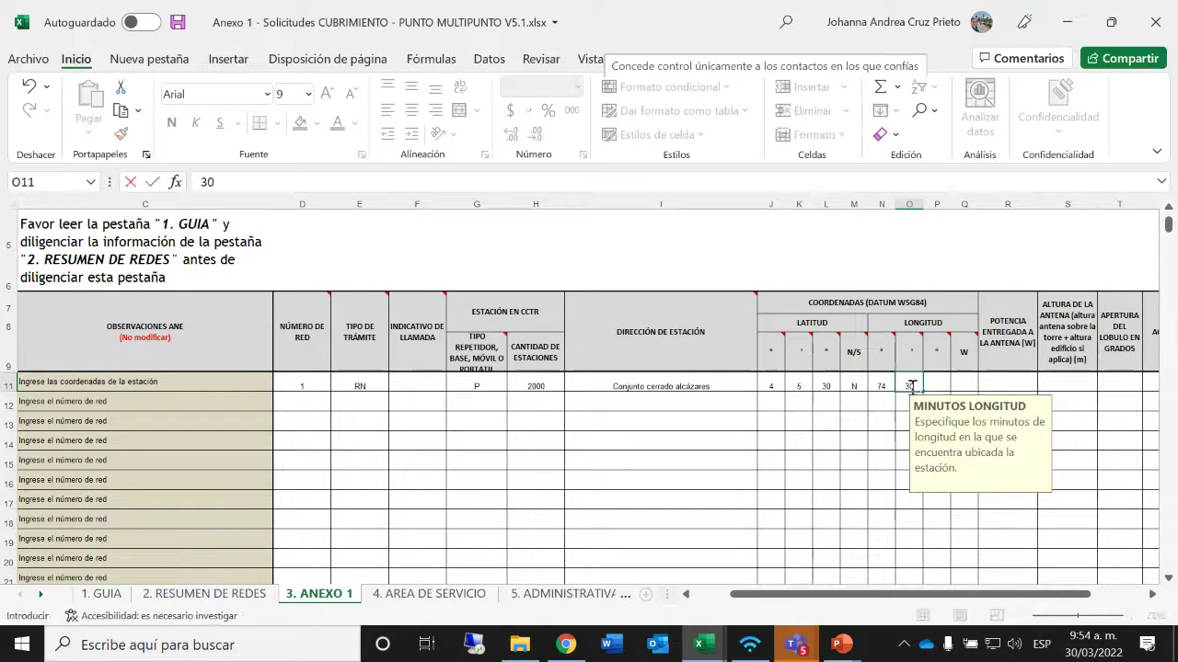
{"action": "left_click", "coordinate": [945, 381]}
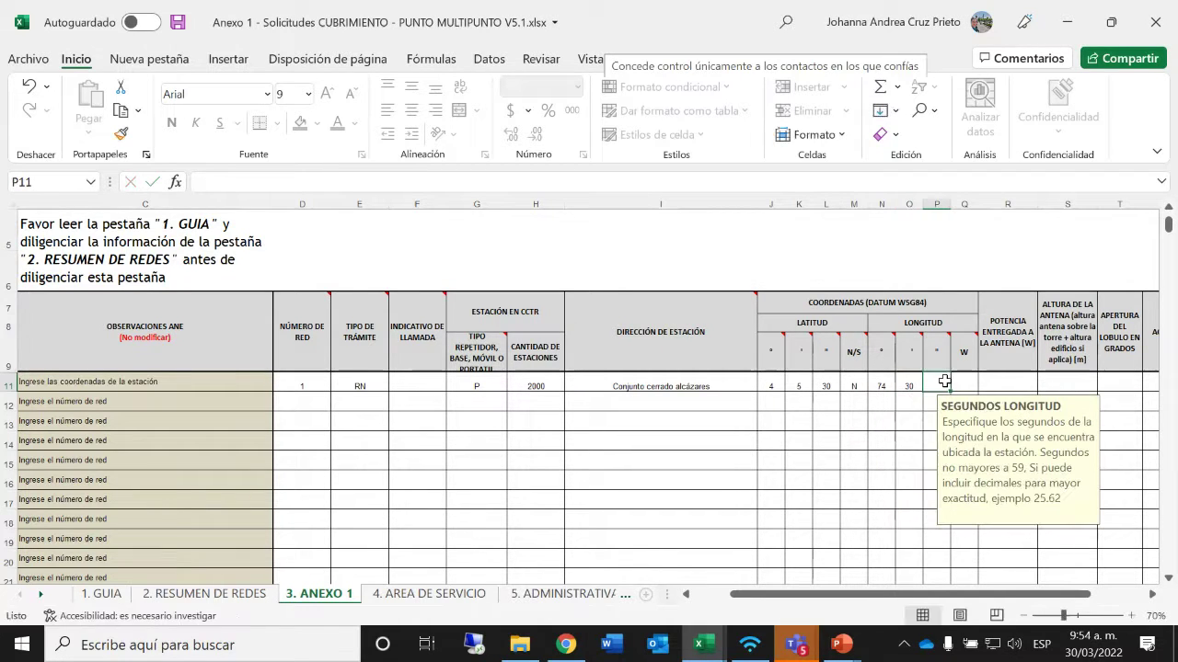
{"action": "type", "text": "30"}
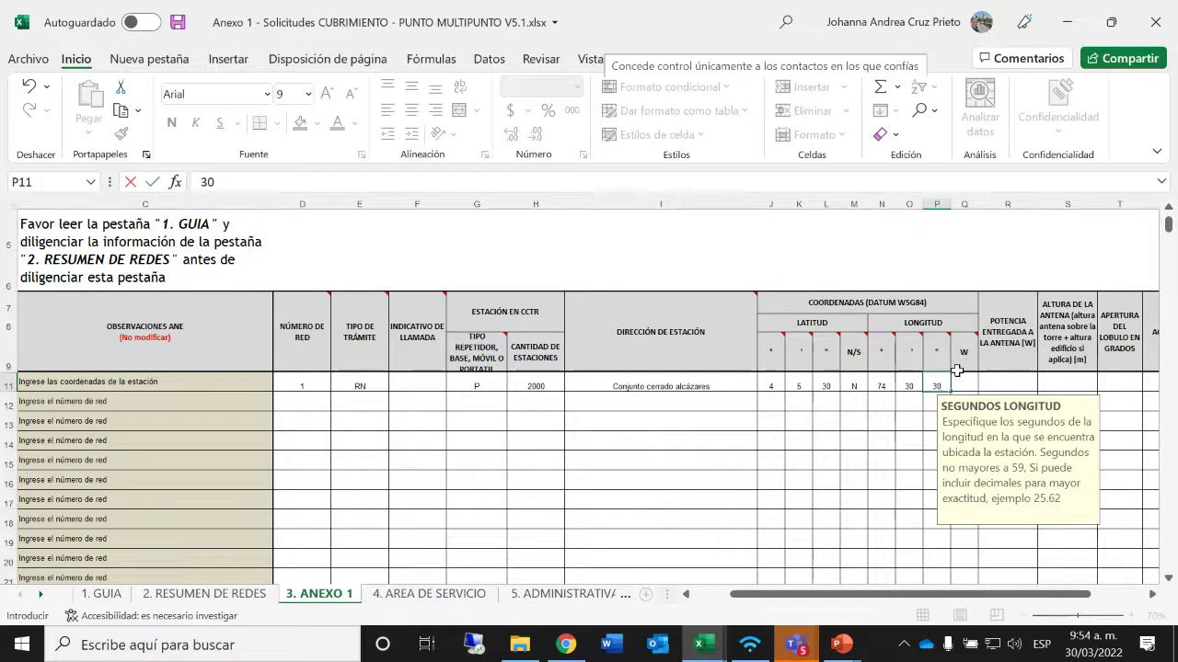
{"action": "left_click", "coordinate": [958, 386]}
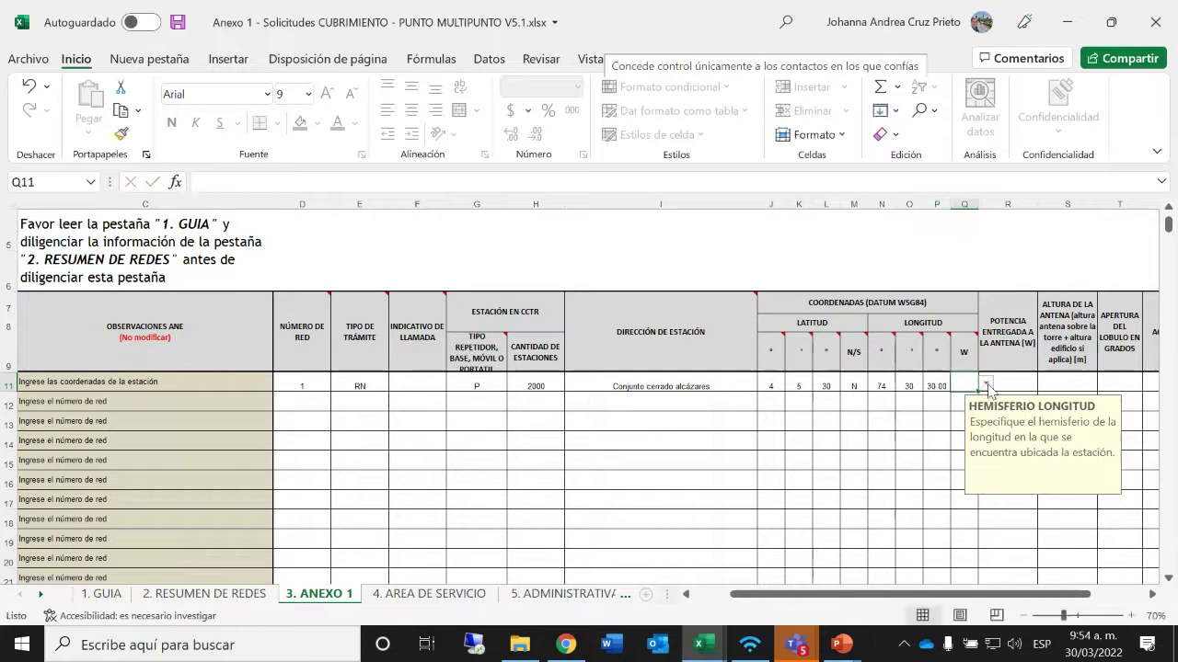
{"action": "left_click", "coordinate": [985, 383]}
{"action": "left_click", "coordinate": [957, 394]}
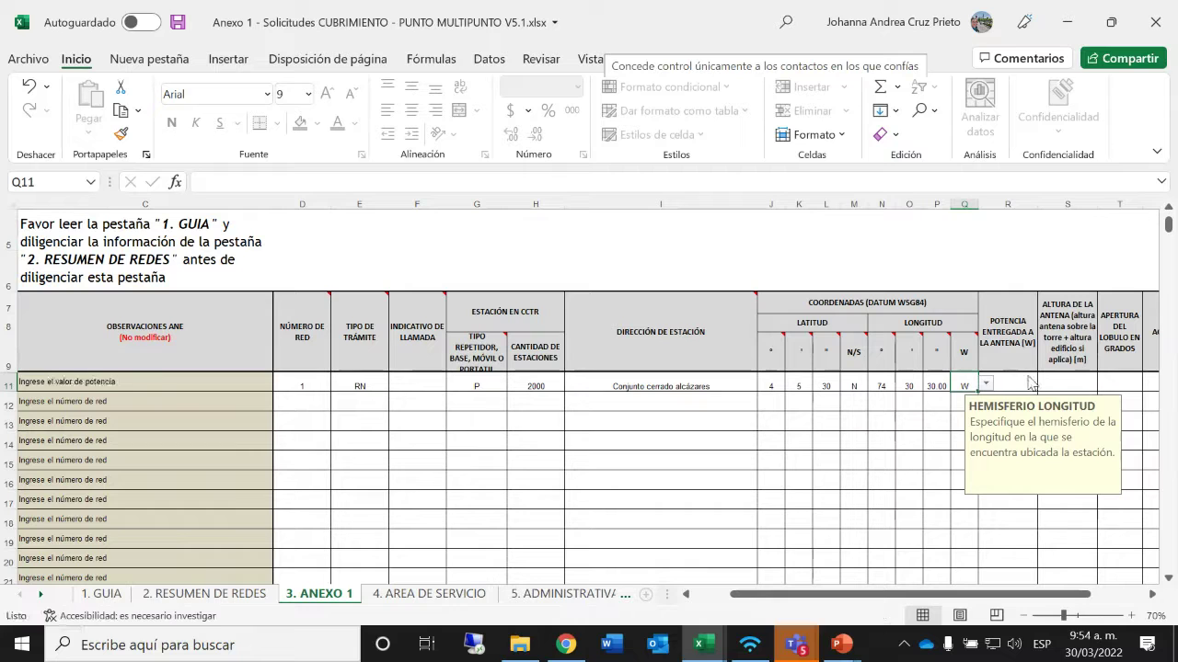
Step: Set the power delivered to the antenna in row 11 to 2 W
{"action": "left_click", "coordinate": [1019, 384]}
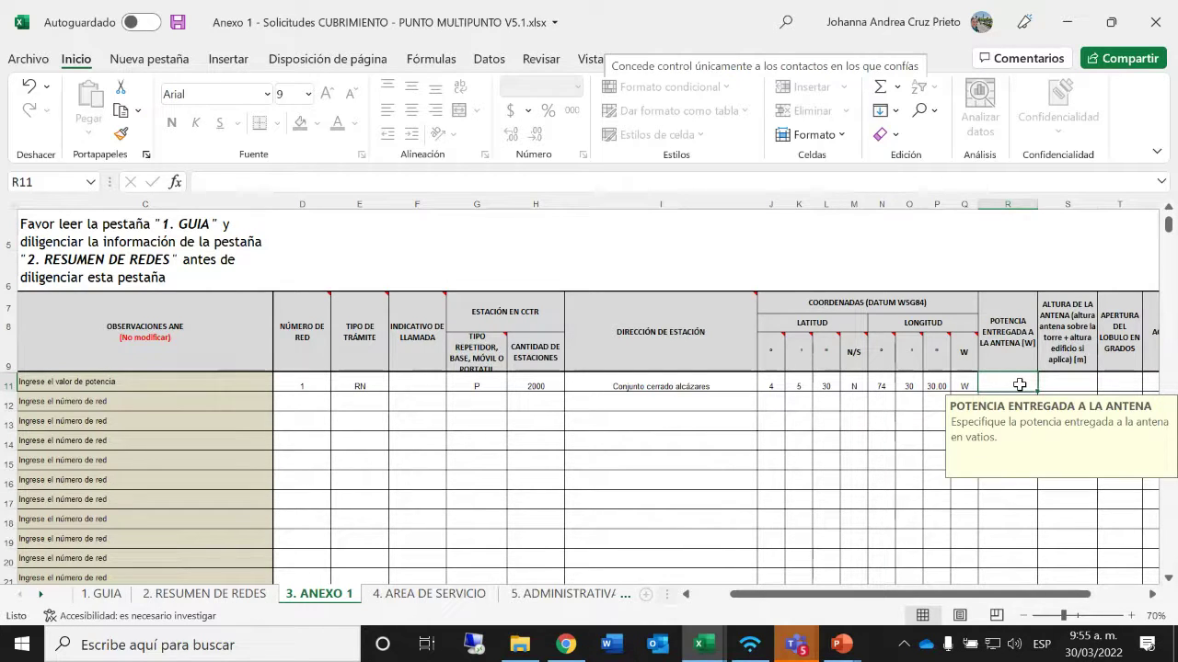
{"action": "type", "text": "2"}
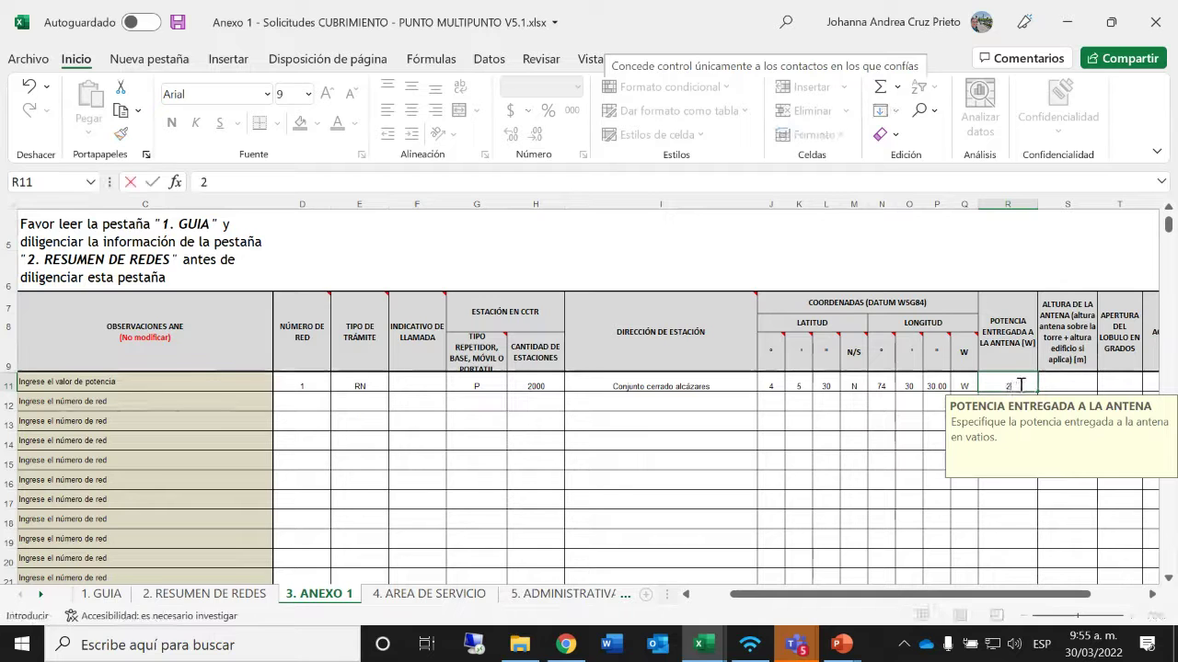
{"action": "key", "text": "ctrl+Return"}
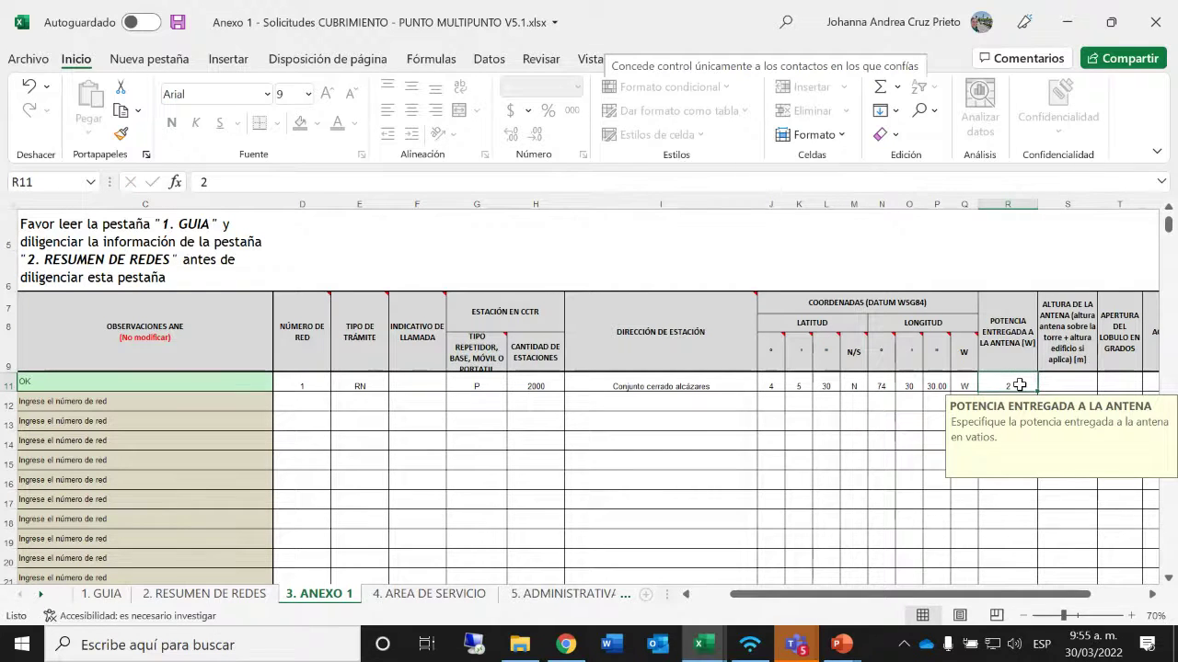
Step: Enter 0 as the antenna gain in dBi in row 11 and return to the row's network number
{"action": "key", "text": "Tab"}
{"action": "key", "text": "Tab"}
{"action": "key", "text": "Tab"}
{"action": "left_click", "coordinate": [1020, 384]}
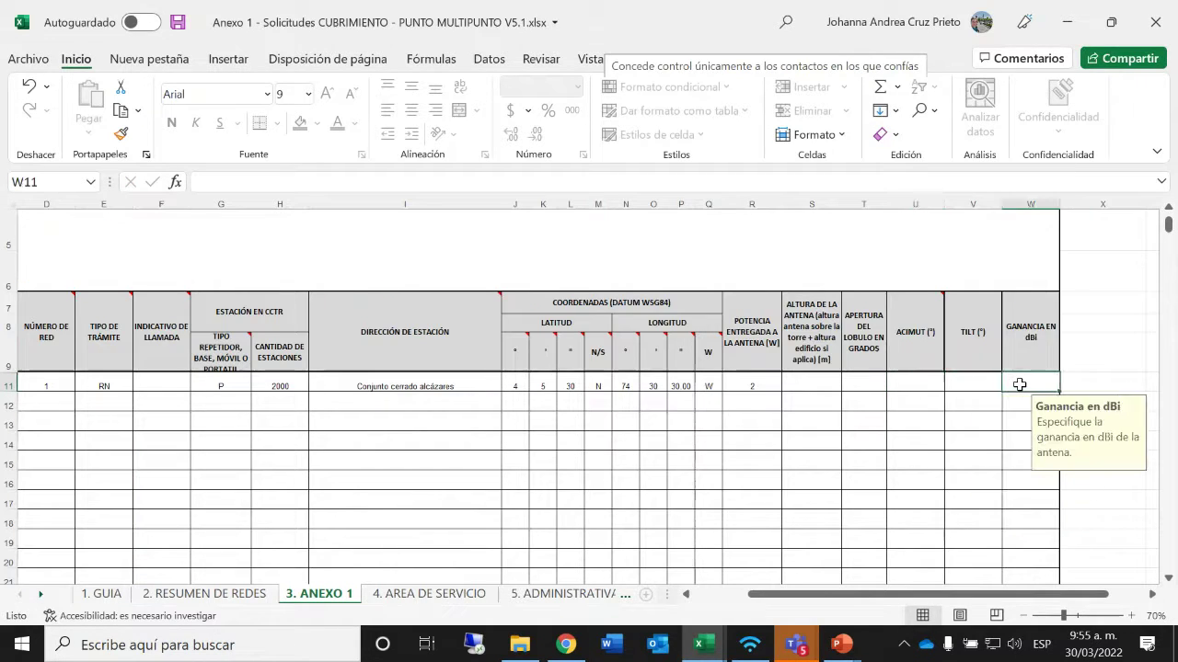
{"action": "type", "text": "0"}
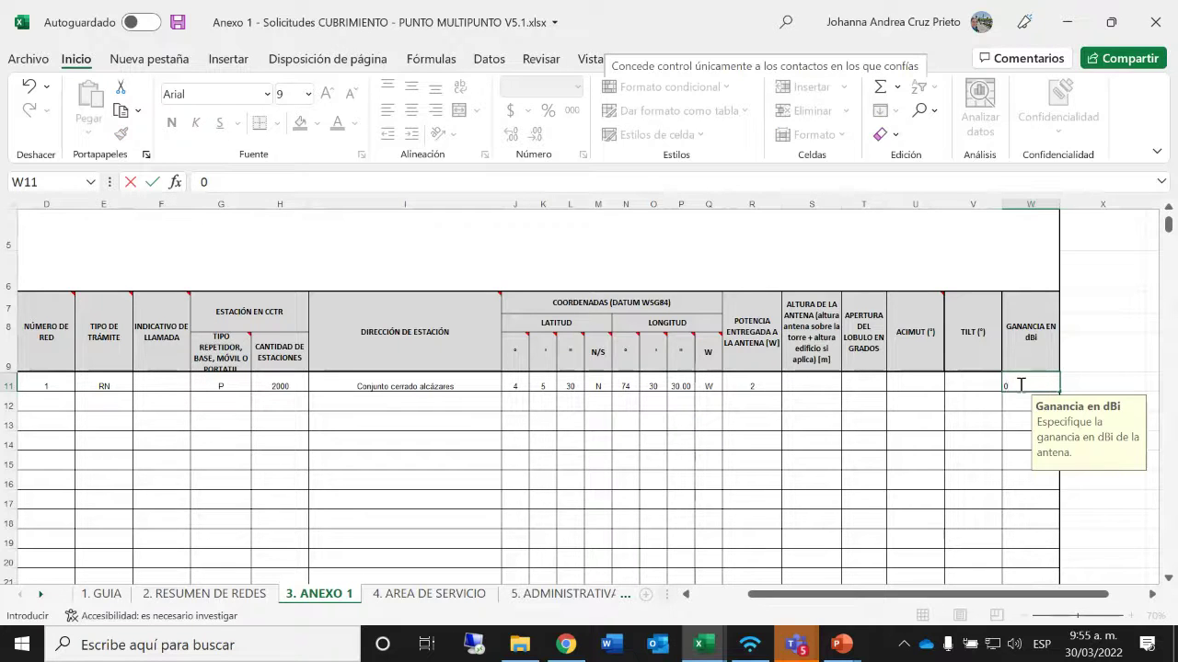
{"action": "key", "text": "Left"}
{"action": "key", "text": "Left"}
{"action": "key", "text": "Left"}
{"action": "key", "text": "Left"}
{"action": "key", "text": "Left"}
{"action": "key", "text": "Left"}
{"action": "key", "text": "Left"}
{"action": "key", "text": "Left"}
{"action": "key", "text": "Left"}
{"action": "key", "text": "Left"}
{"action": "key", "text": "Left"}
{"action": "key", "text": "Left"}
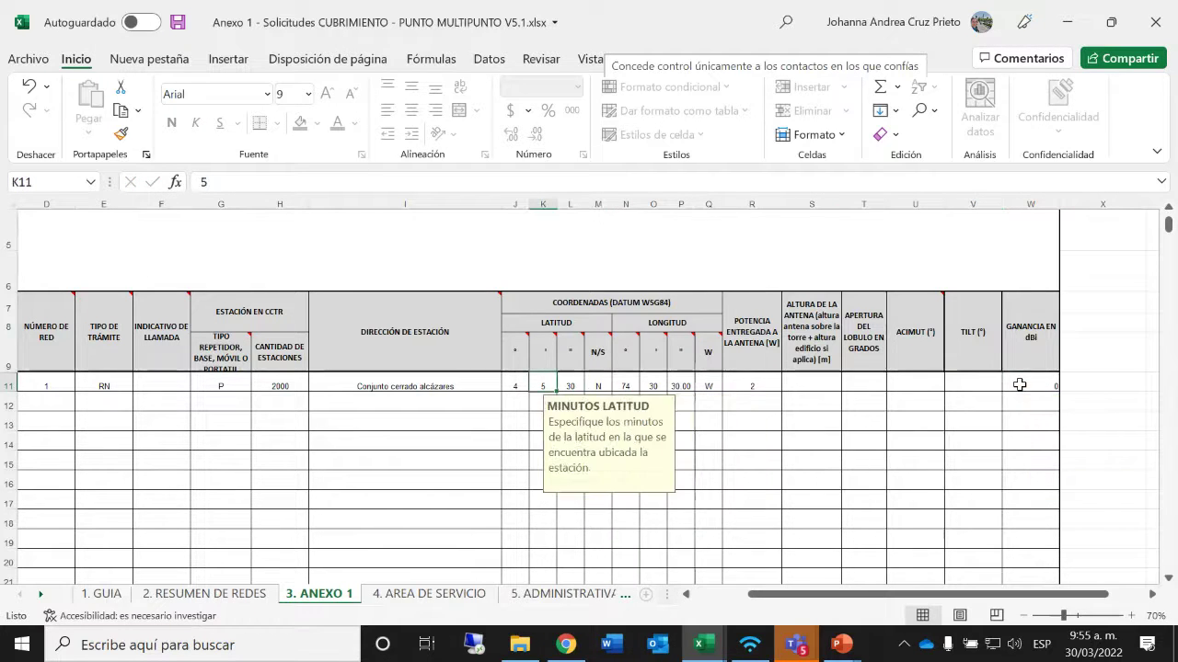
{"action": "key", "text": "Left"}
{"action": "key", "text": "Left"}
{"action": "key", "text": "Left"}
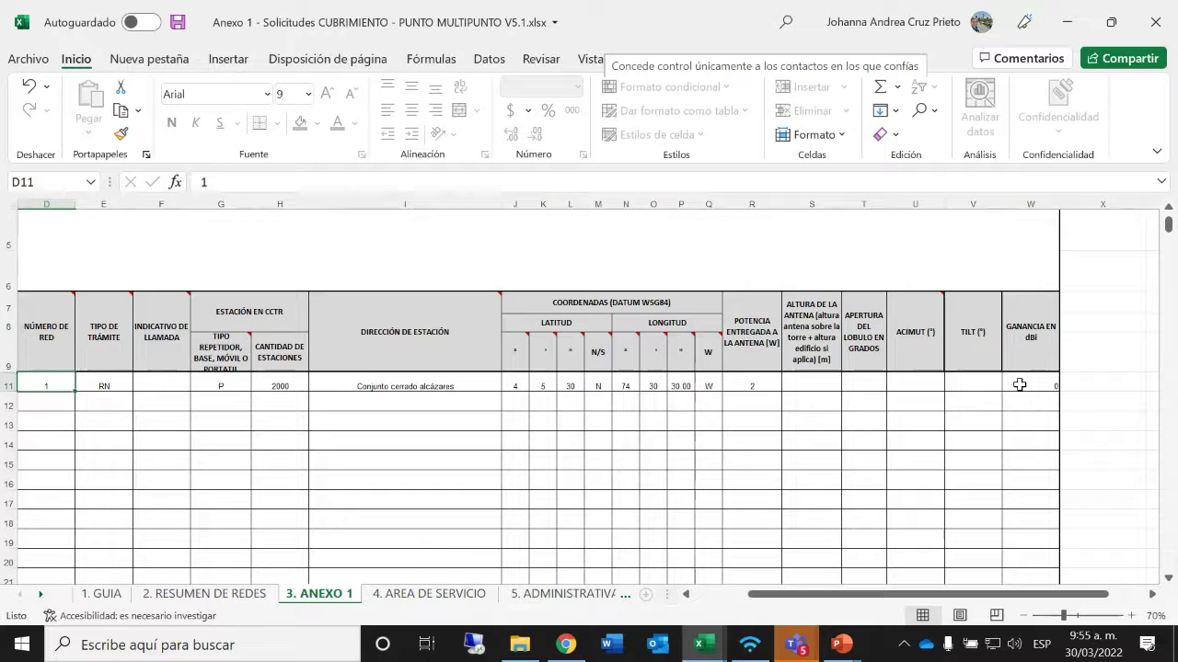
Step: Assign row 12 to network number 2 with procedure type EN
{"action": "left_click_drag", "start_coordinate": [782, 595], "coordinate": [763, 595]}
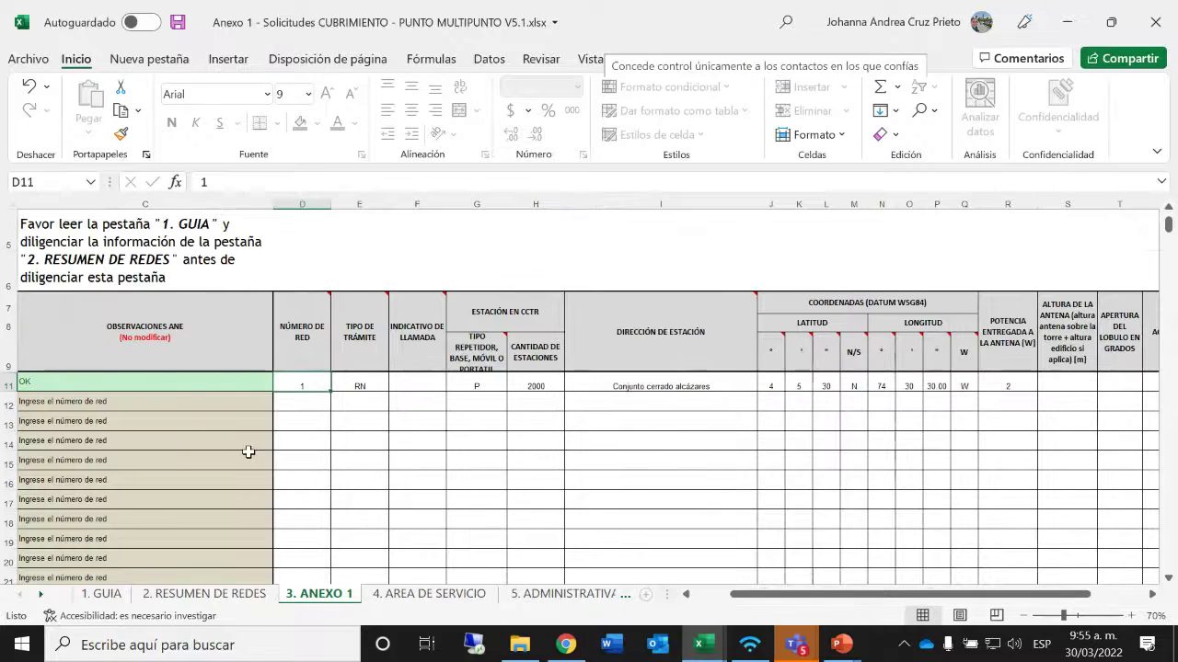
{"action": "left_click", "coordinate": [318, 406]}
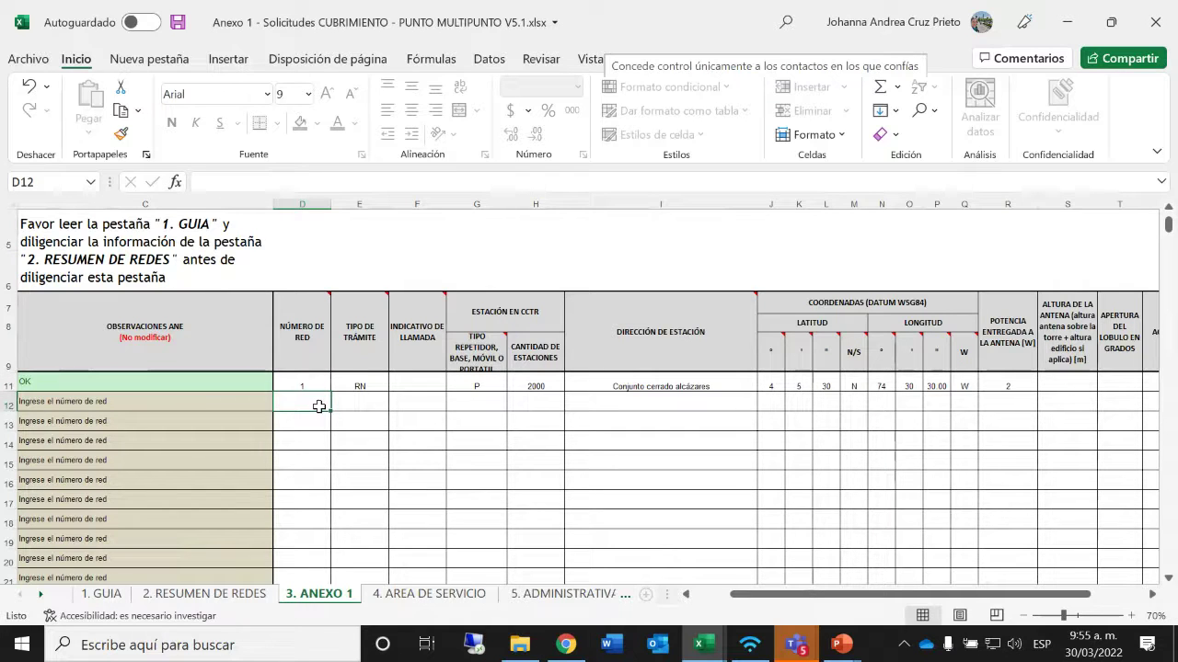
{"action": "type", "text": "2"}
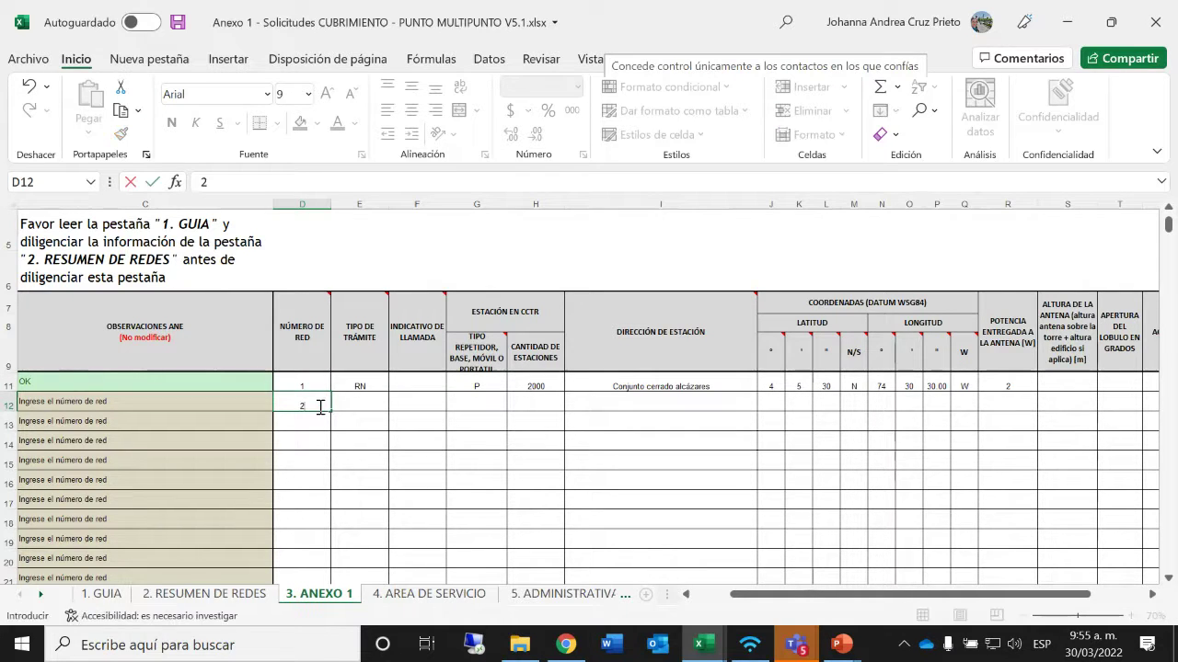
{"action": "left_click", "coordinate": [312, 461]}
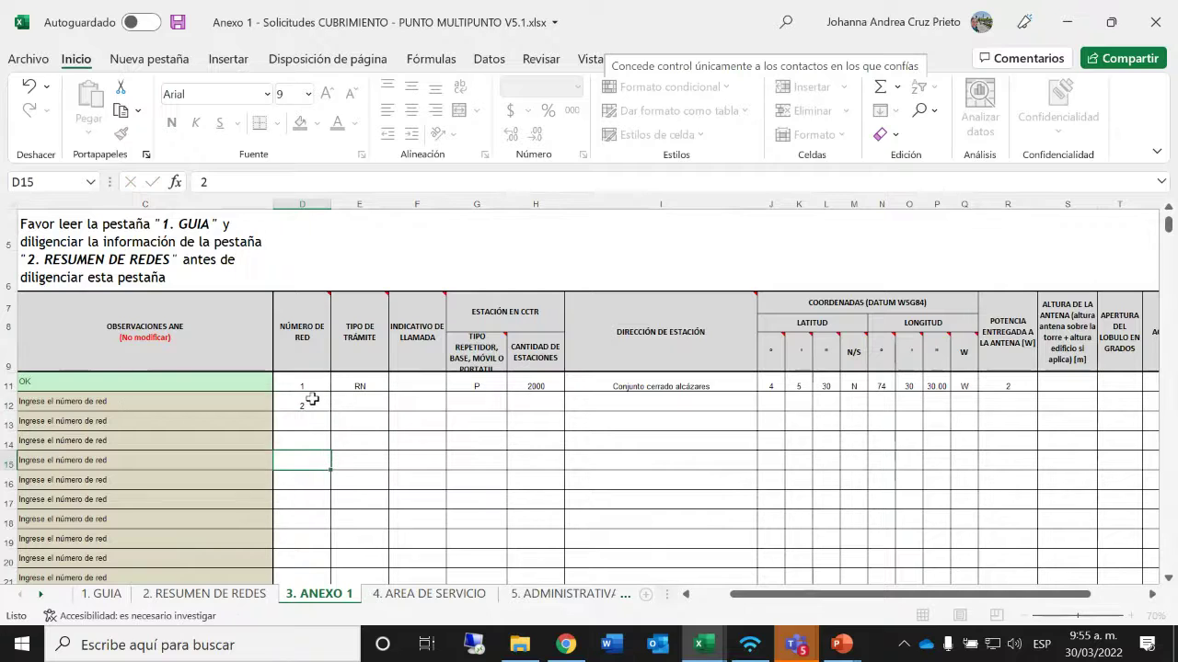
{"action": "left_click", "coordinate": [366, 404]}
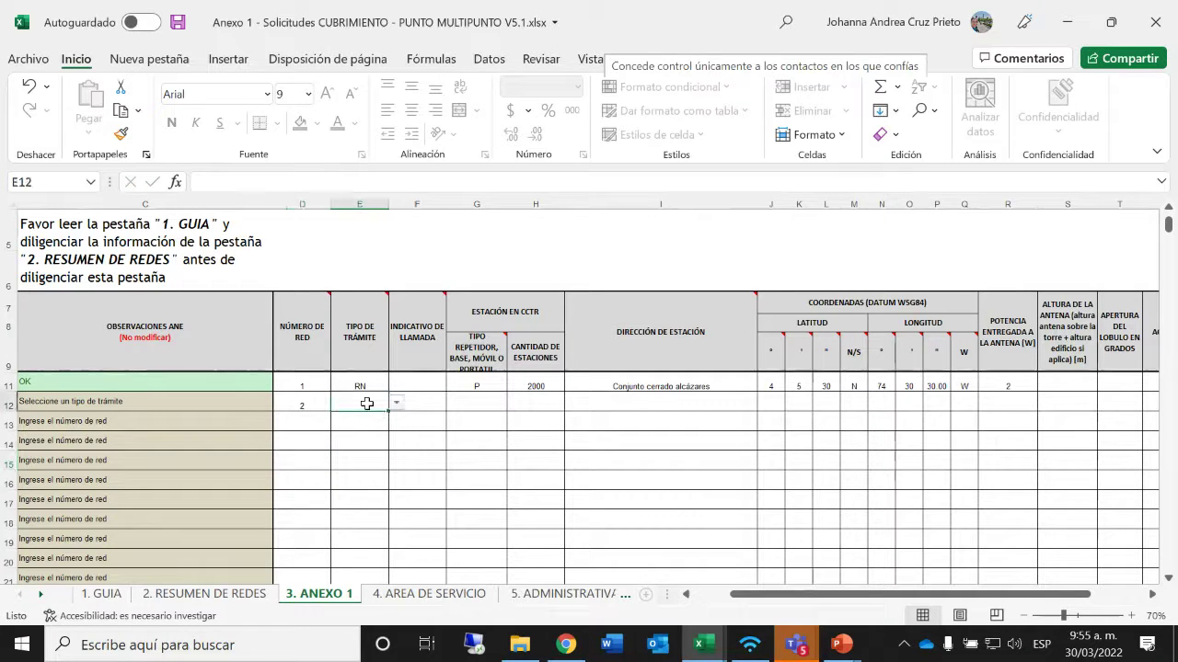
{"action": "left_click", "coordinate": [397, 405]}
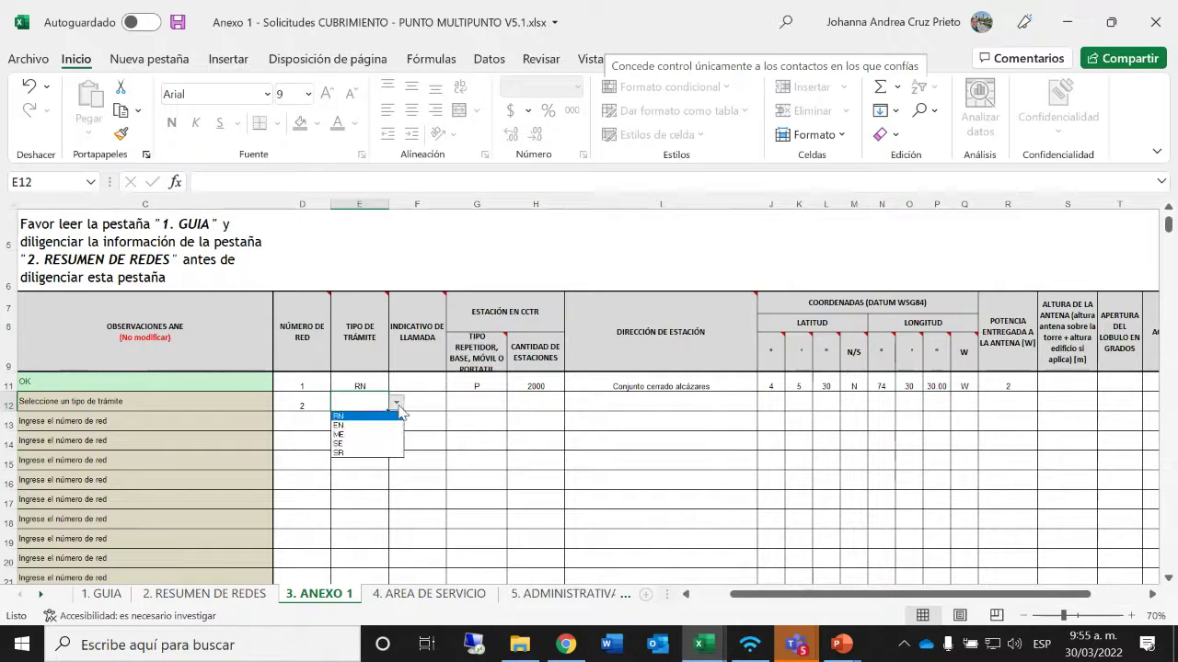
{"action": "left_click", "coordinate": [351, 428]}
Step: Choose R as the station type in row 12 and go to its station quantity
{"action": "left_click", "coordinate": [453, 404]}
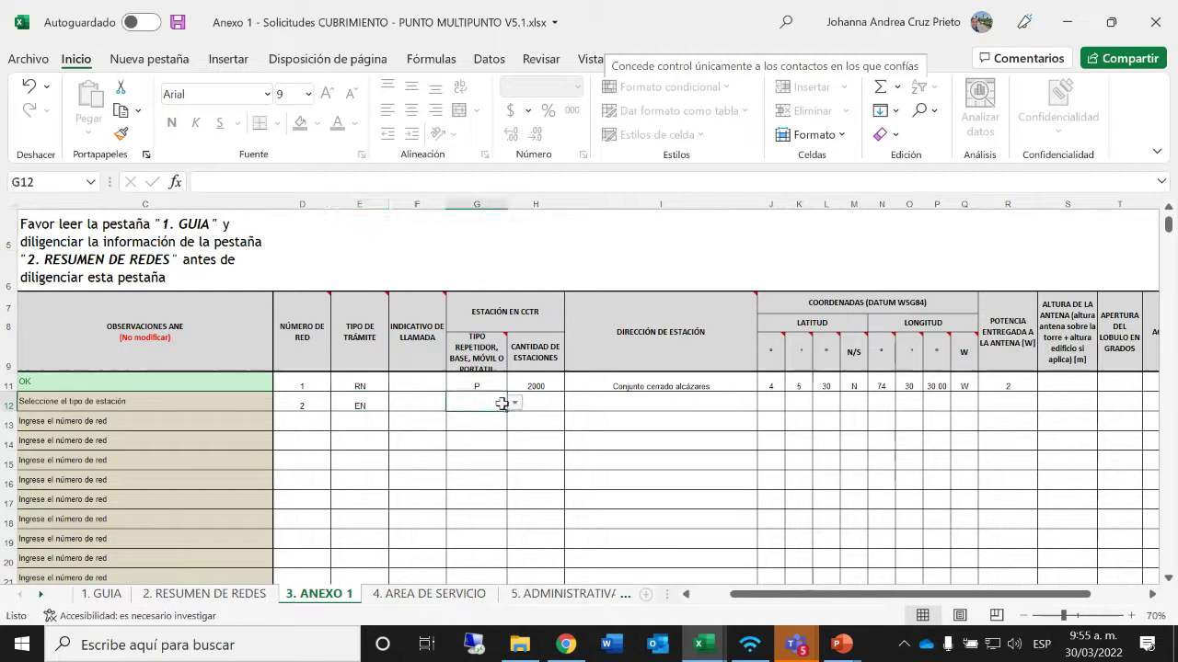
{"action": "left_click", "coordinate": [515, 405]}
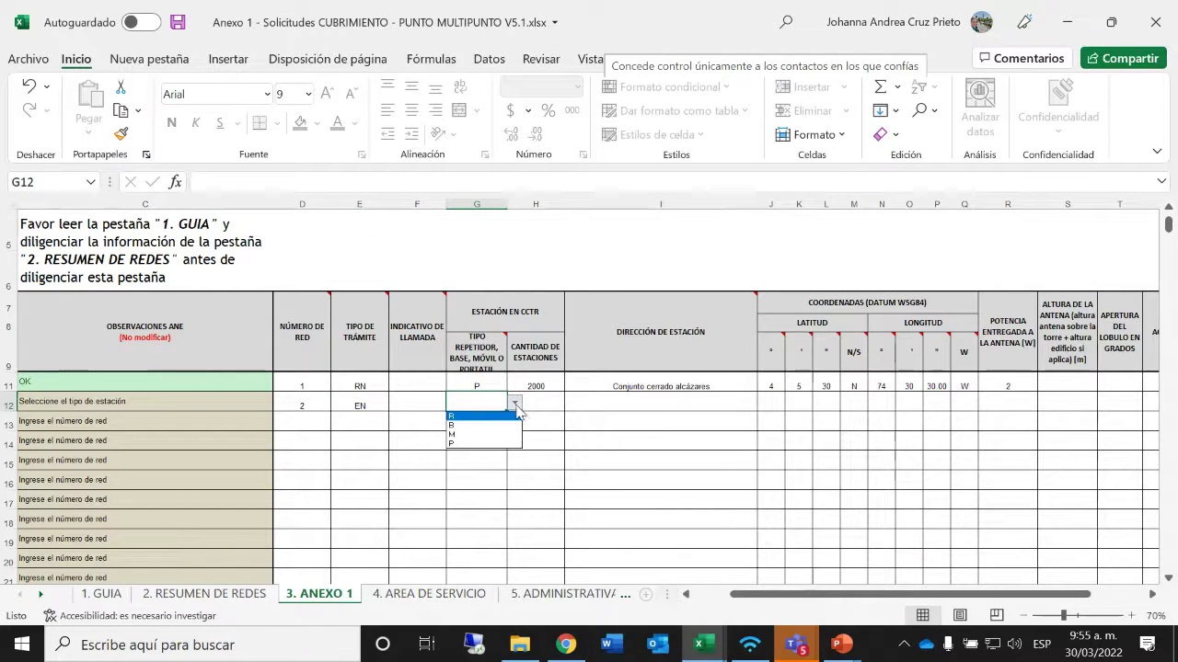
{"action": "left_click", "coordinate": [504, 416]}
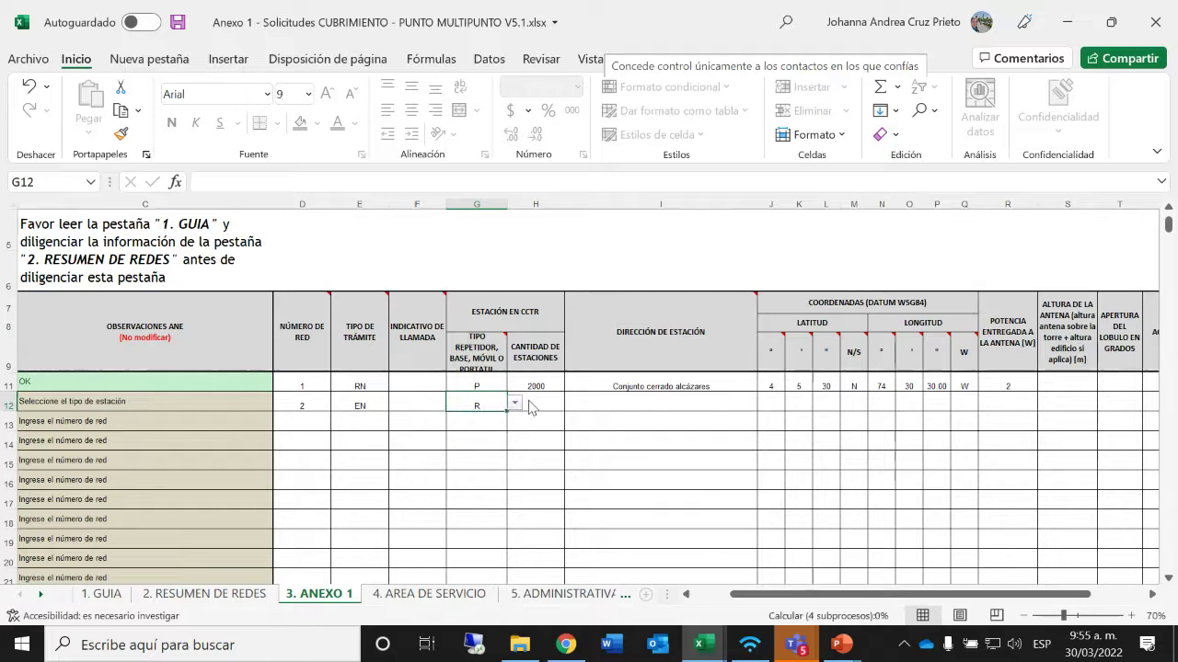
{"action": "left_click", "coordinate": [536, 399]}
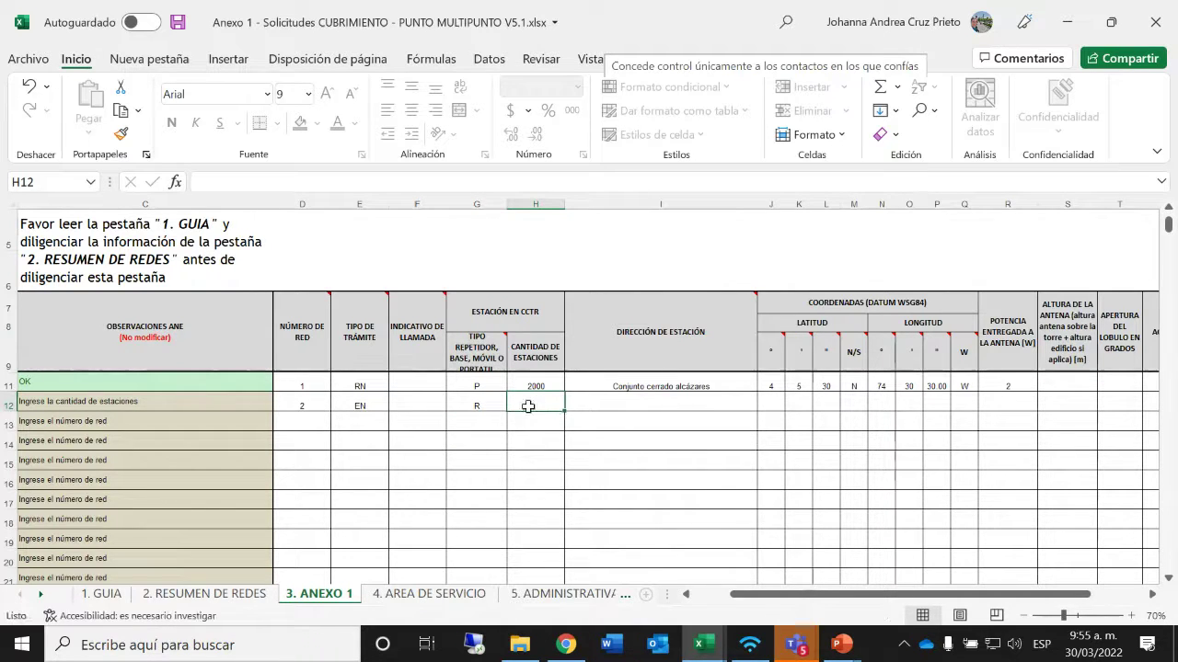
Step: Change the station type in row 12 to B
{"action": "left_click", "coordinate": [490, 406]}
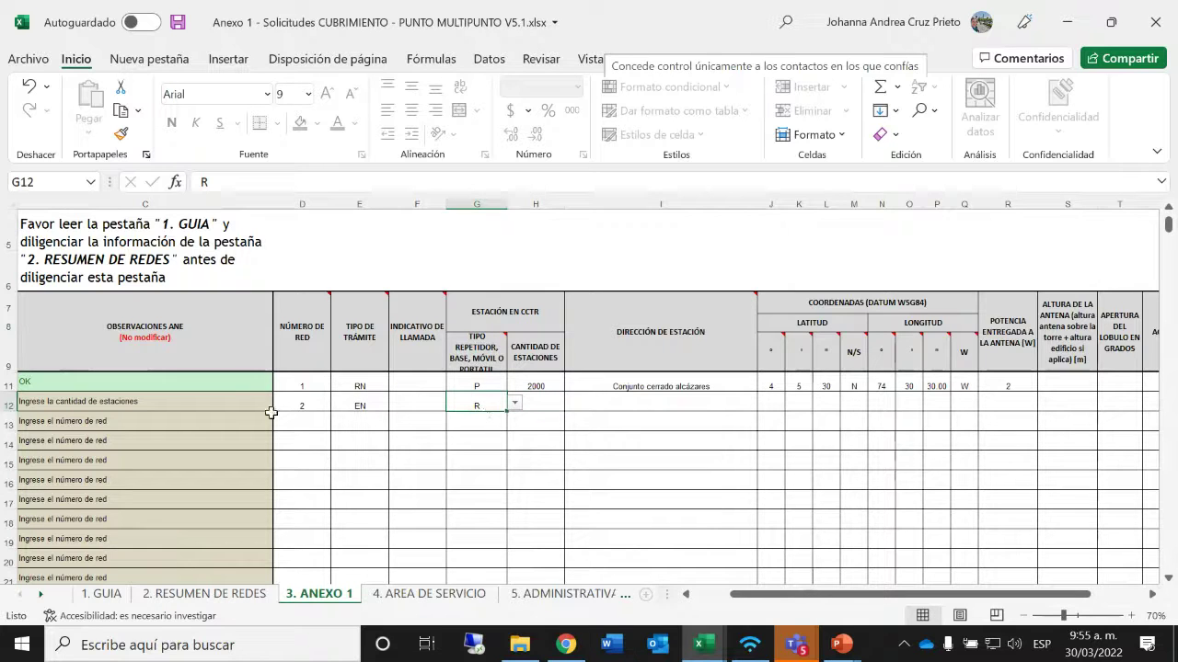
{"action": "left_click", "coordinate": [515, 404]}
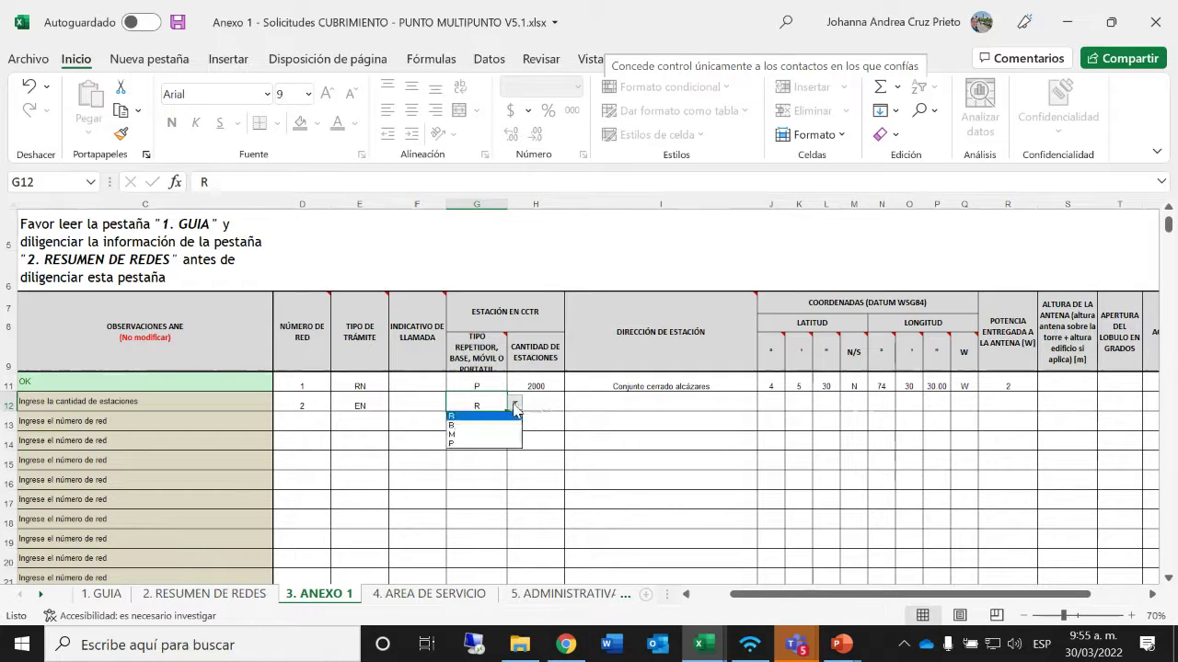
{"action": "left_click", "coordinate": [483, 425]}
Step: Try entering 2 as the station quantity in row 12, and discard the entry
{"action": "left_click", "coordinate": [536, 404]}
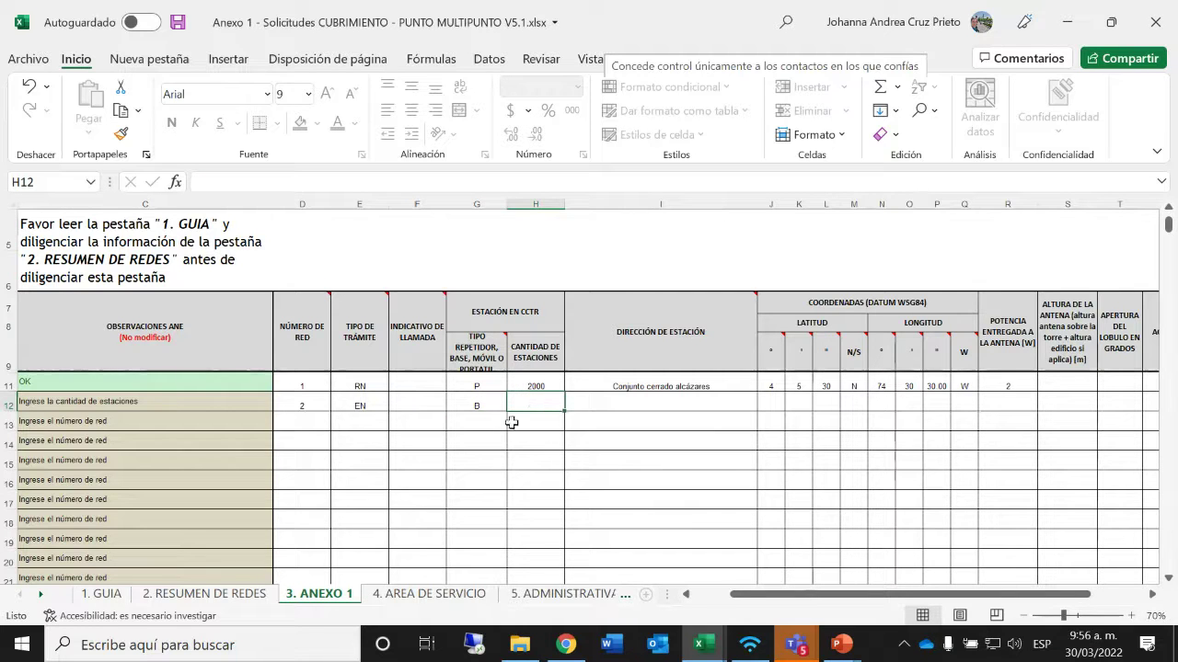
{"action": "type", "text": "2"}
{"action": "key", "text": "Return"}
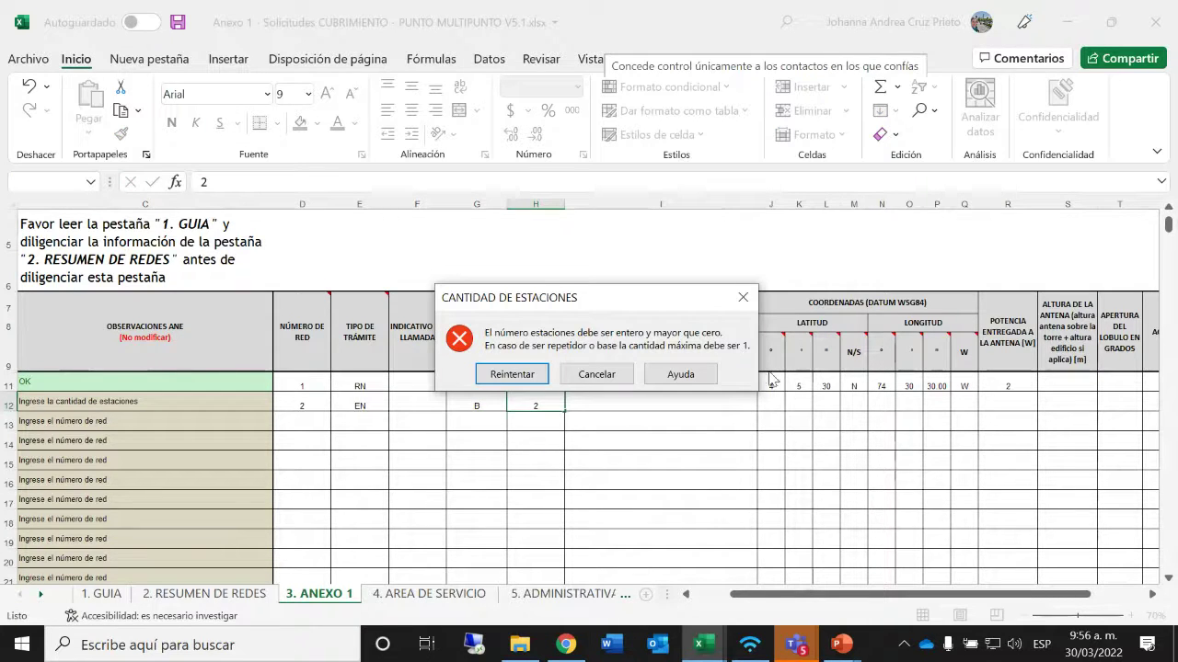
{"action": "left_click", "coordinate": [599, 374]}
{"action": "left_click", "coordinate": [539, 416]}
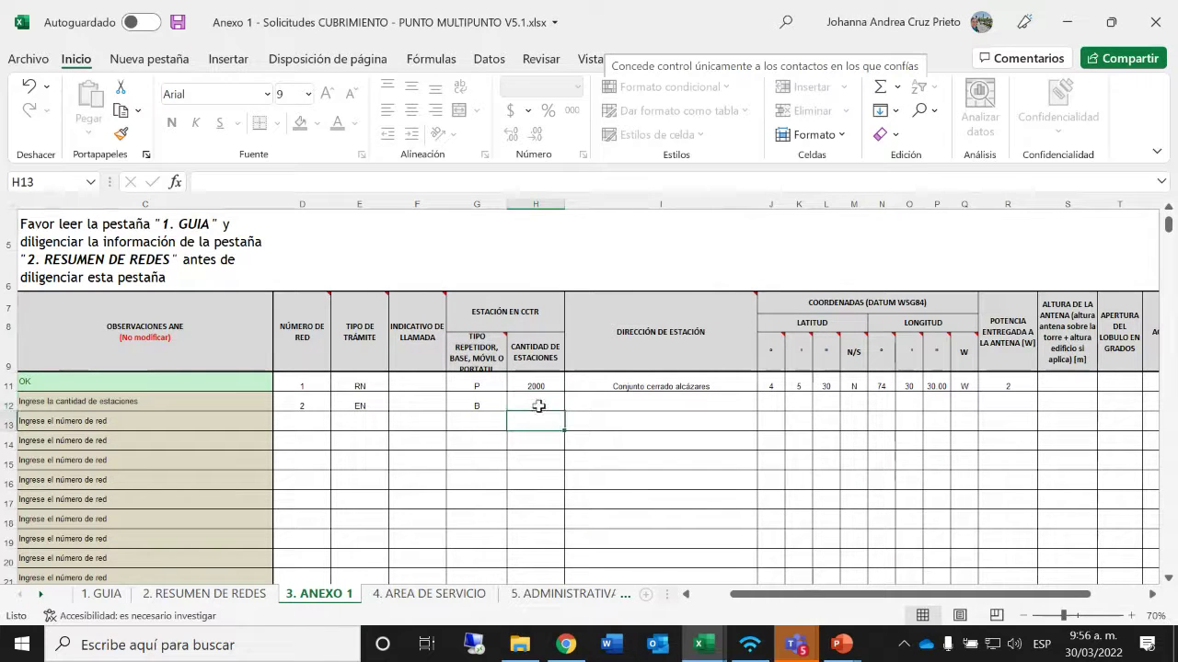
Step: Set the station quantity in row 12 to 1
{"action": "left_click", "coordinate": [539, 403]}
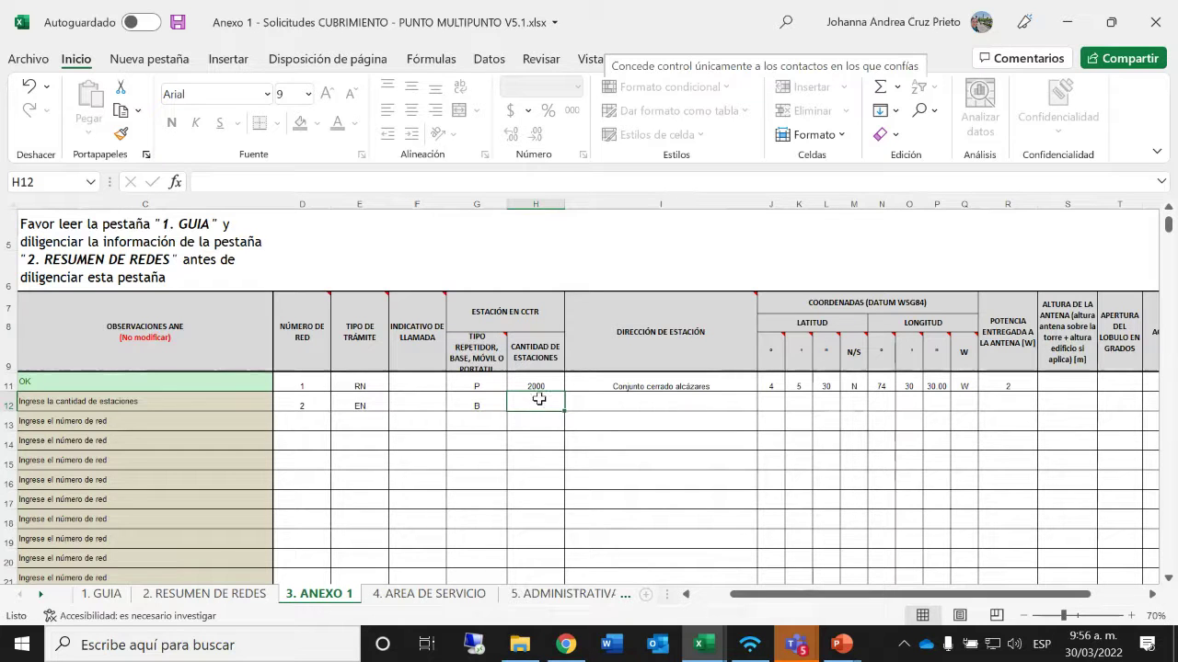
{"action": "type", "text": "1"}
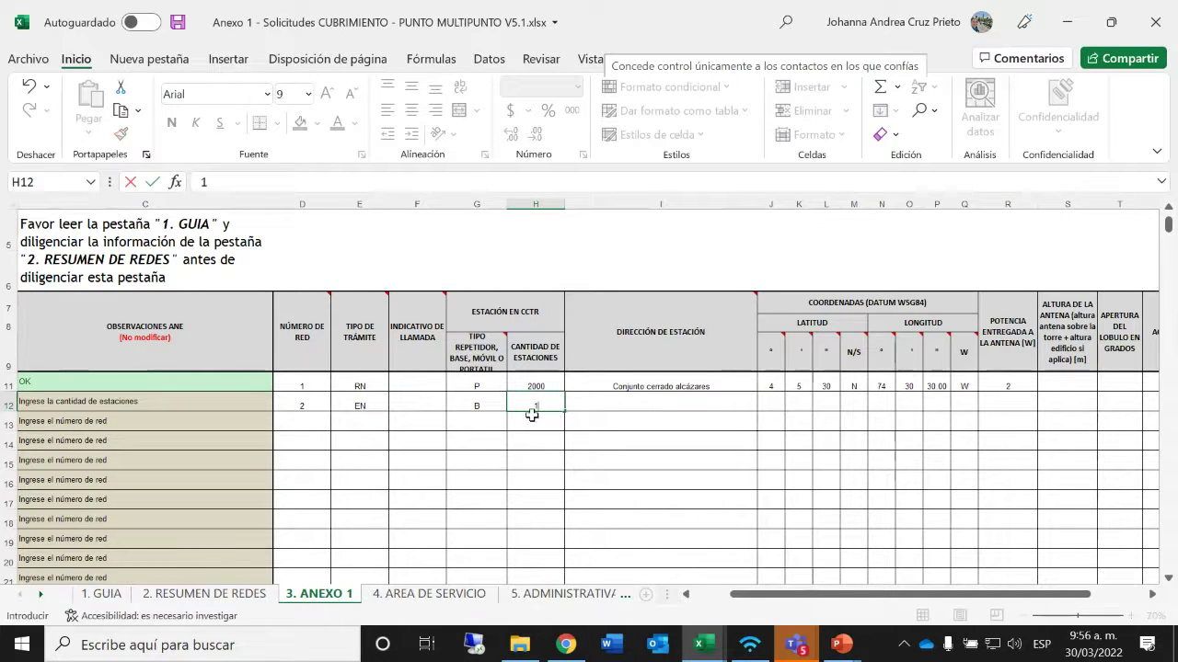
Step: Assign row 13 to network number 2 with procedure type EN
{"action": "left_click", "coordinate": [310, 422]}
{"action": "type", "text": "2"}
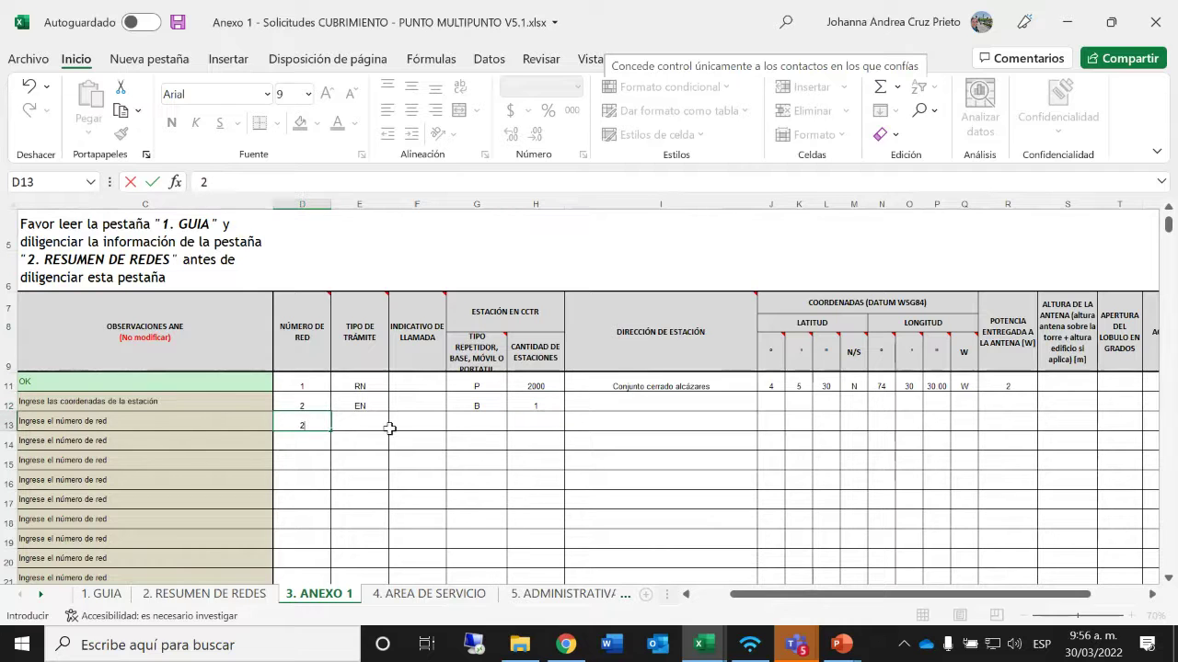
{"action": "left_click", "coordinate": [358, 420]}
{"action": "left_click", "coordinate": [396, 422]}
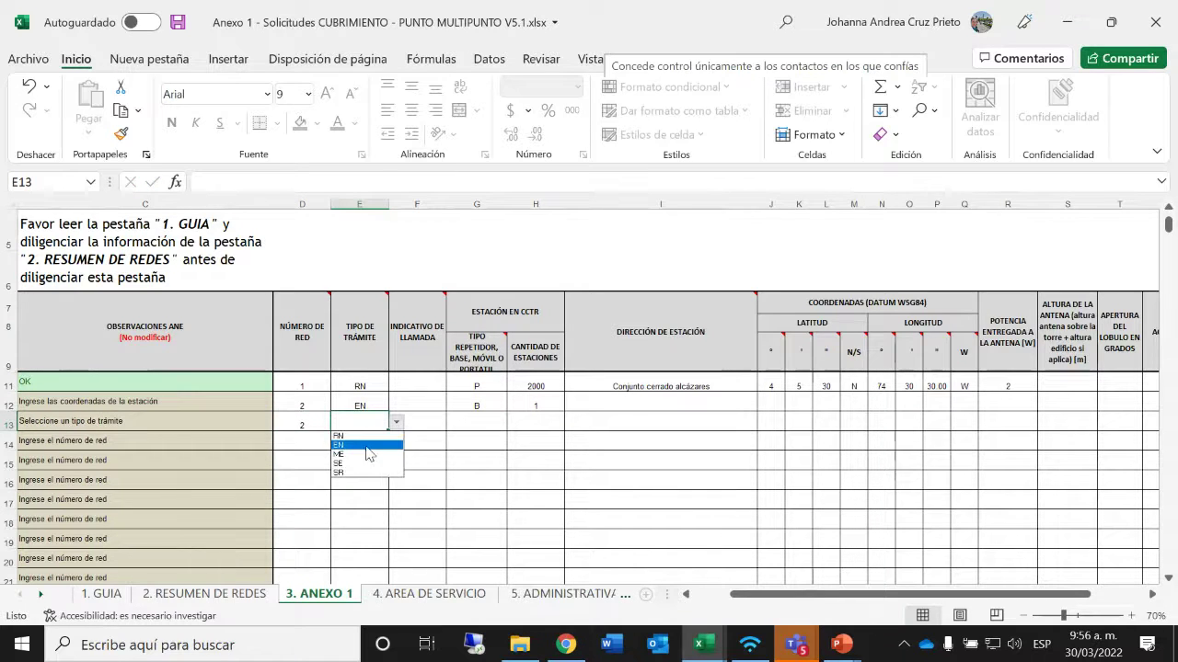
{"action": "left_click", "coordinate": [380, 449]}
Step: Set the station type in row 13 to B and its station quantity to 1
{"action": "left_click", "coordinate": [475, 420]}
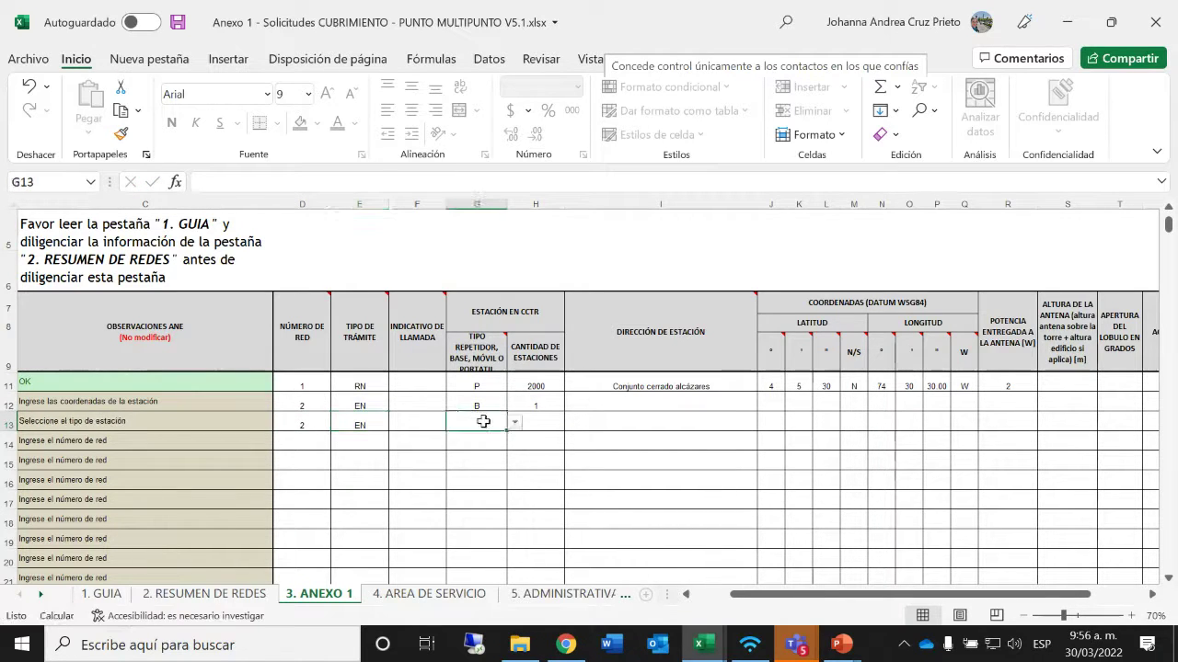
{"action": "type", "text": "b"}
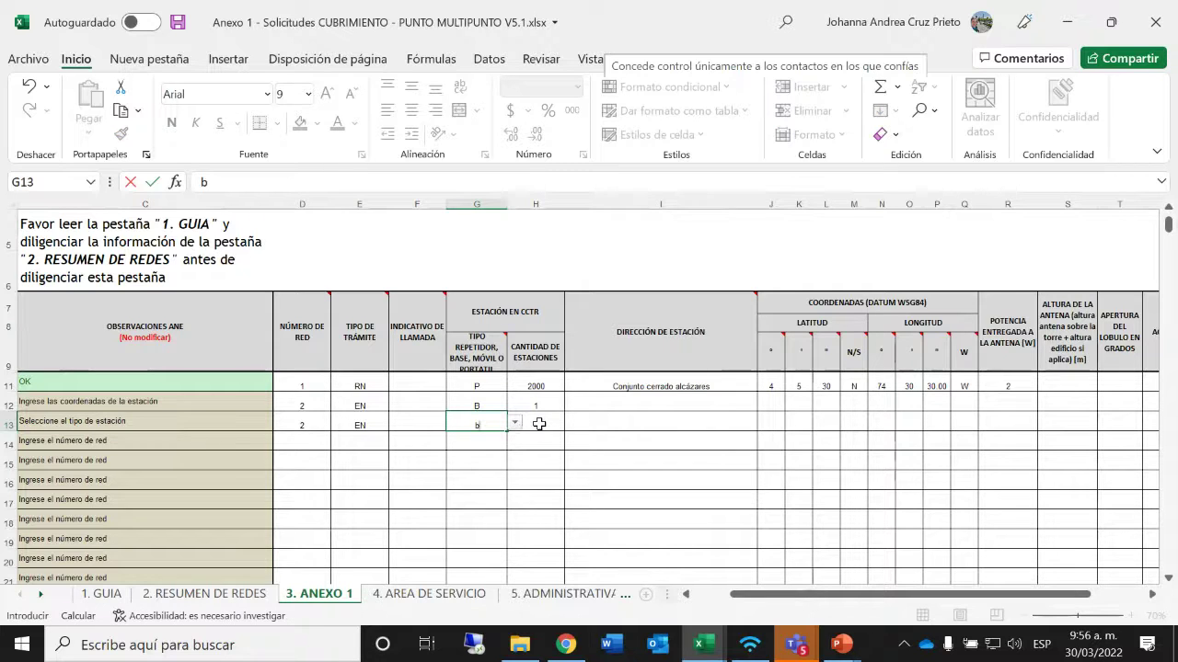
{"action": "left_click", "coordinate": [539, 423]}
{"action": "left_click", "coordinate": [502, 424]}
{"action": "left_click", "coordinate": [515, 423]}
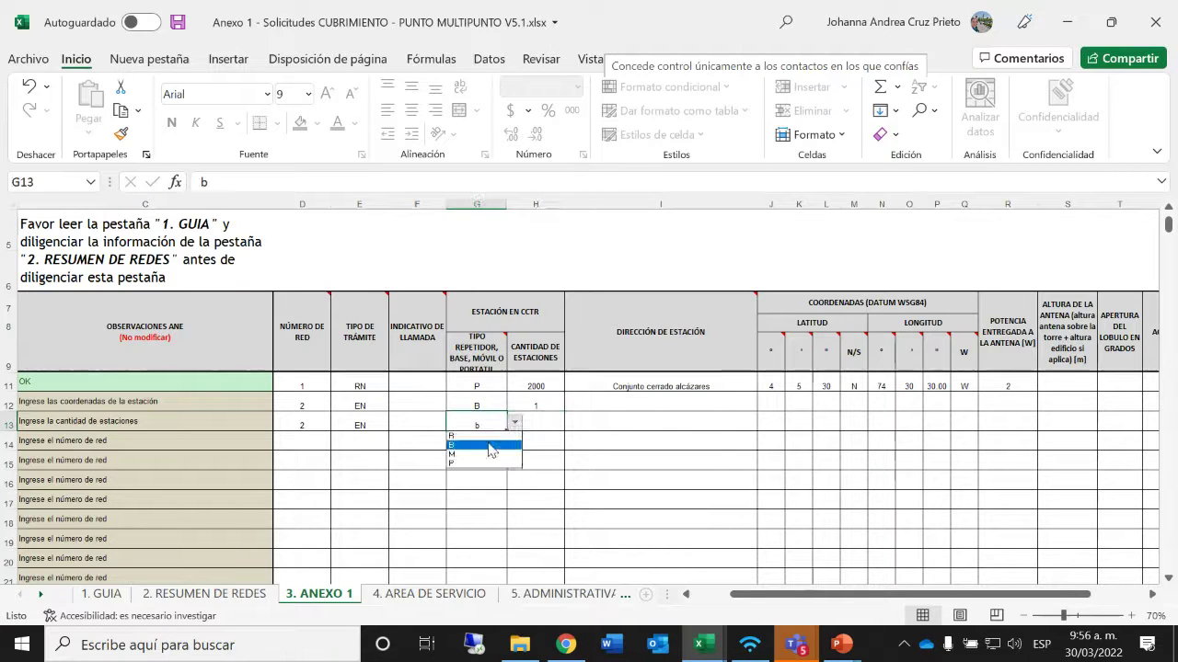
{"action": "left_click", "coordinate": [492, 450]}
{"action": "left_click", "coordinate": [545, 424]}
{"action": "type", "text": "1"}
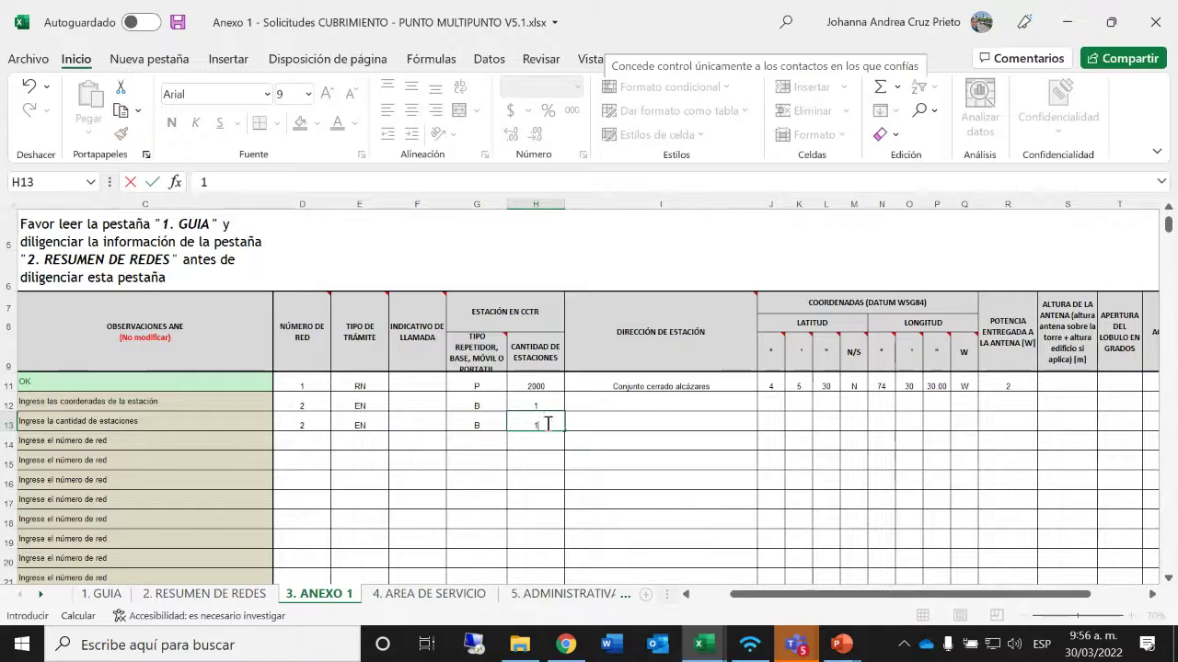
{"action": "left_click", "coordinate": [608, 423]}
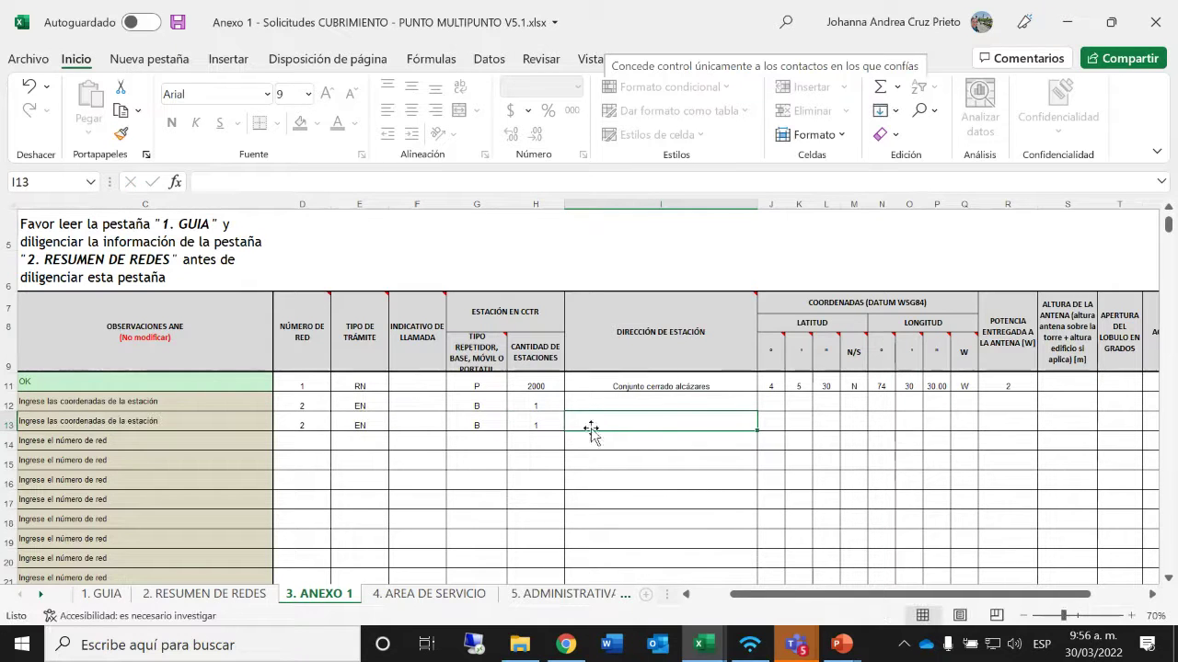
Step: Select the address, coordinate and power cells of rows 12 and 13, and switch to the V5.1_EJERCICIO workbook
{"action": "left_click_drag", "start_coordinate": [633, 408], "coordinate": [999, 421]}
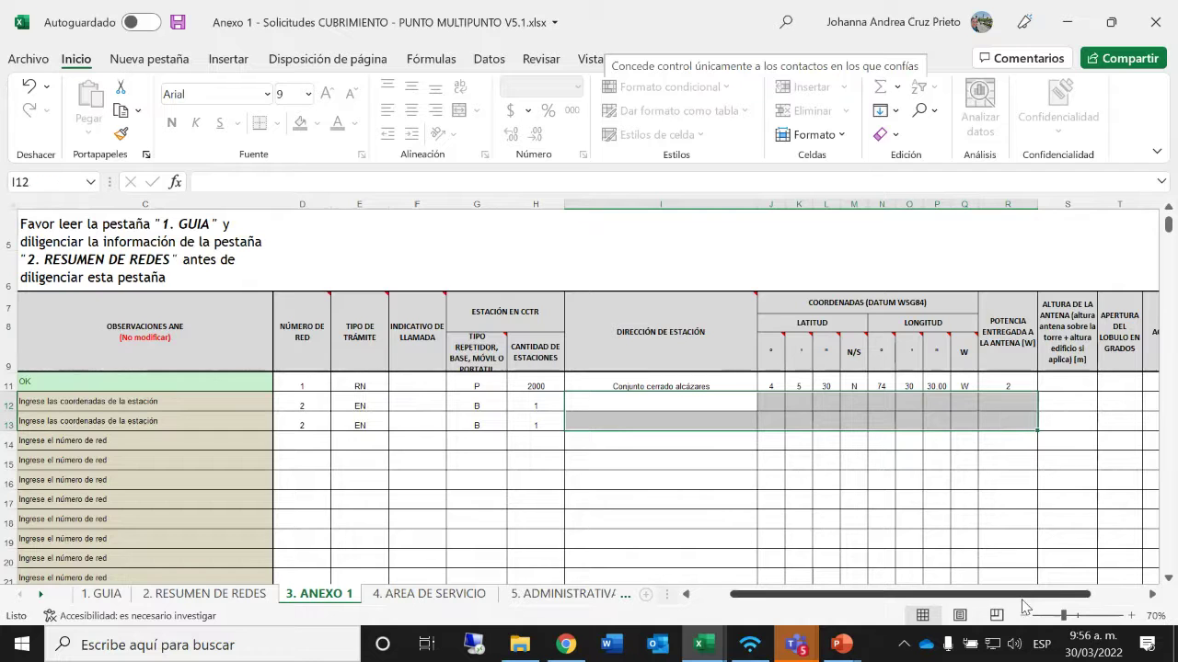
{"action": "left_click_drag", "start_coordinate": [1026, 594], "coordinate": [1070, 580]}
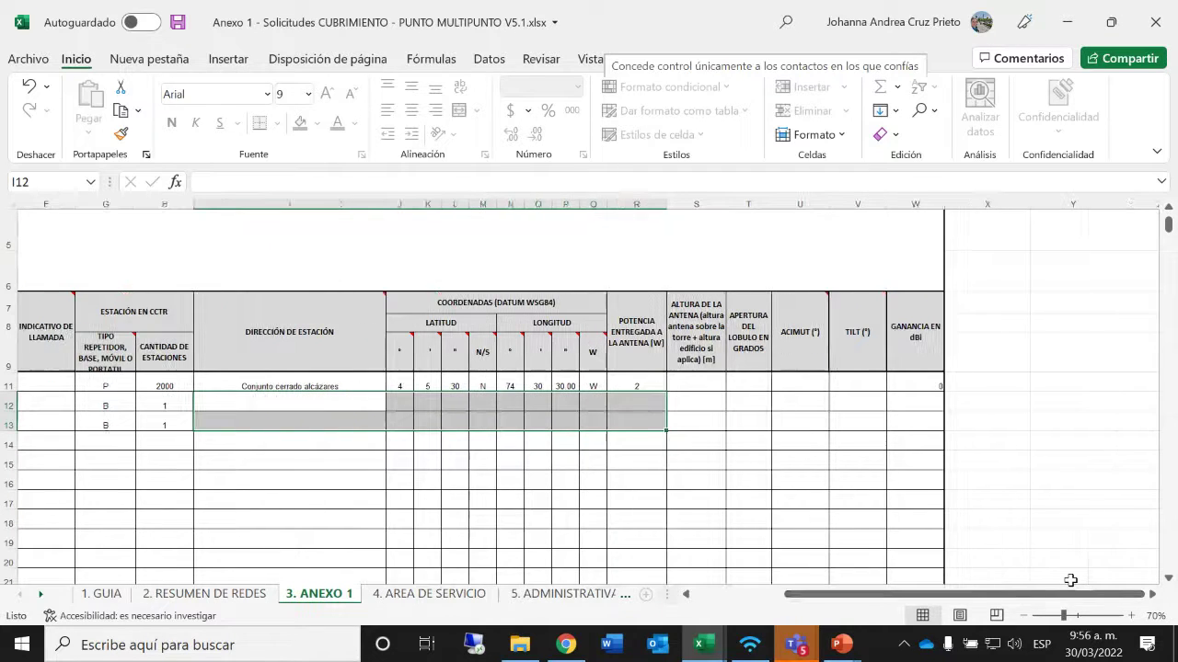
{"action": "left_click", "coordinate": [715, 649]}
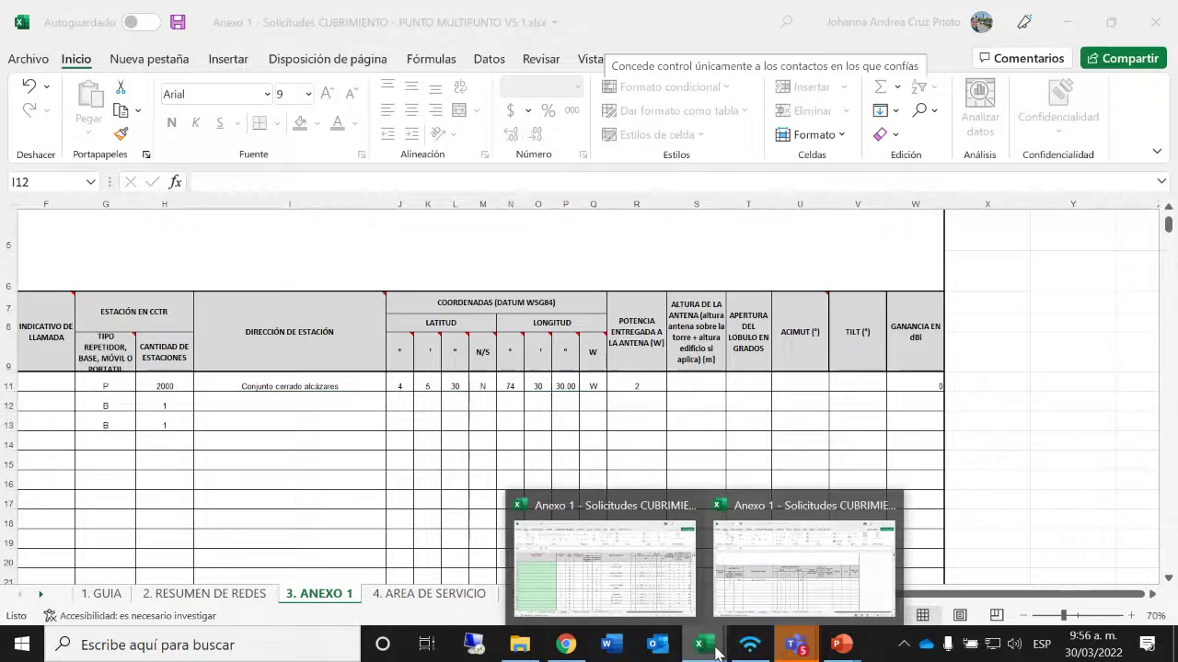
{"action": "left_click", "coordinate": [642, 589]}
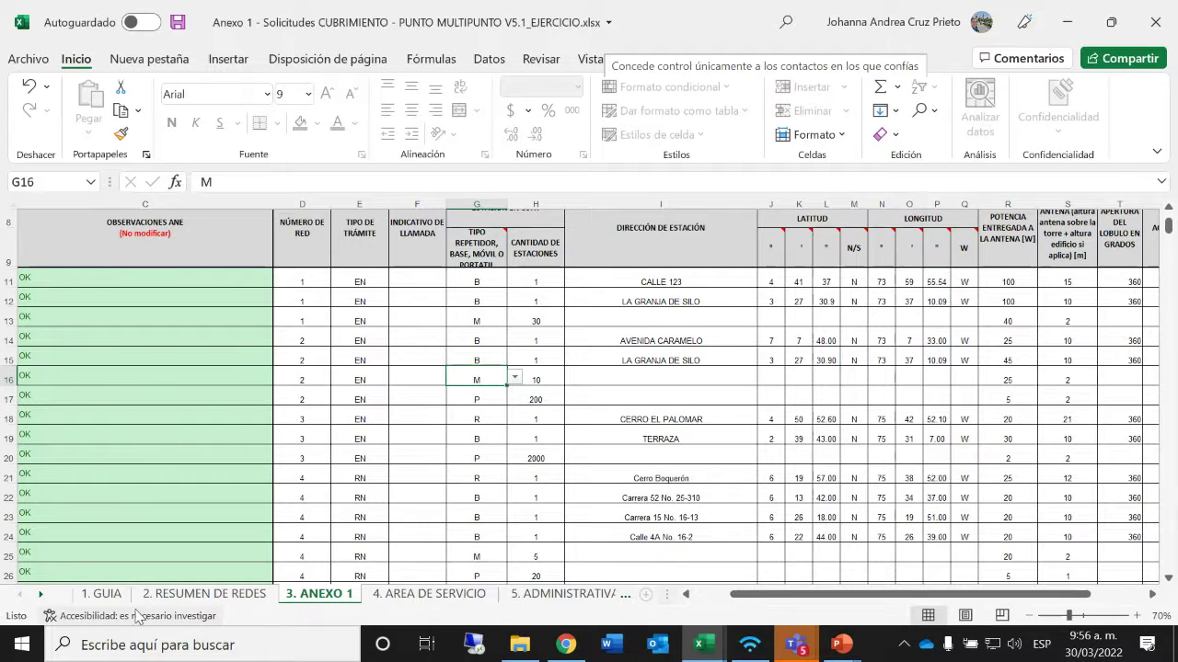
Step: Examine the bands, sub-bands, bandwidths and topology types of the six networks in the 2. RESUMEN DE REDES sheet
{"action": "left_click", "coordinate": [184, 597]}
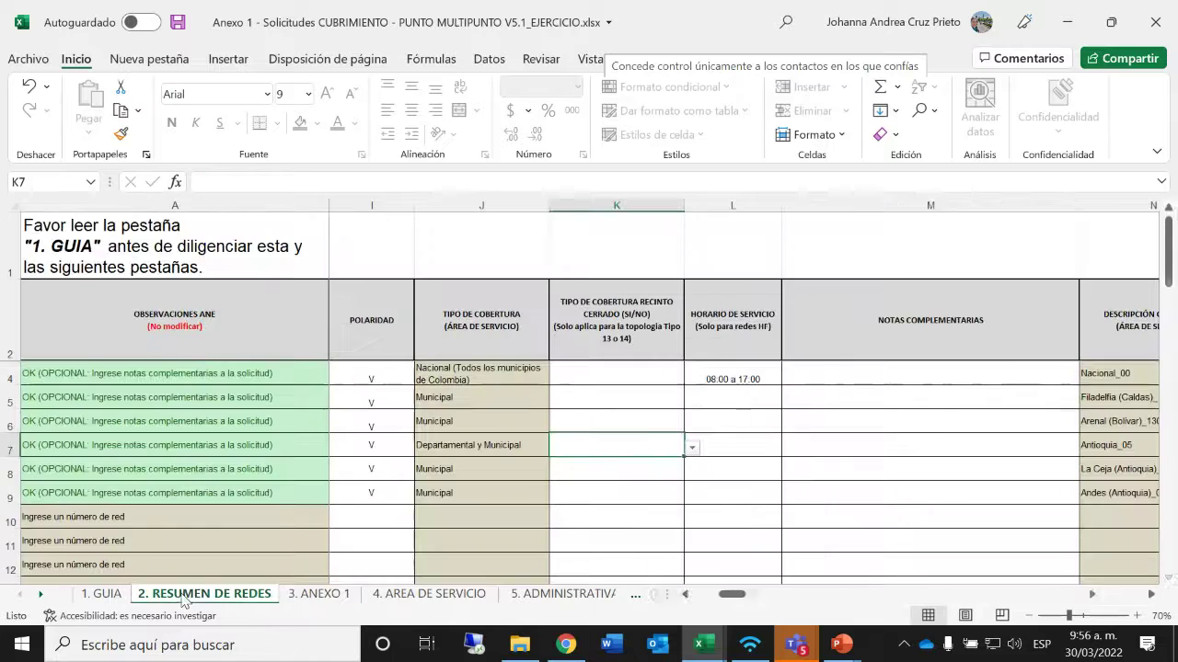
{"action": "left_click_drag", "start_coordinate": [743, 598], "coordinate": [709, 603]}
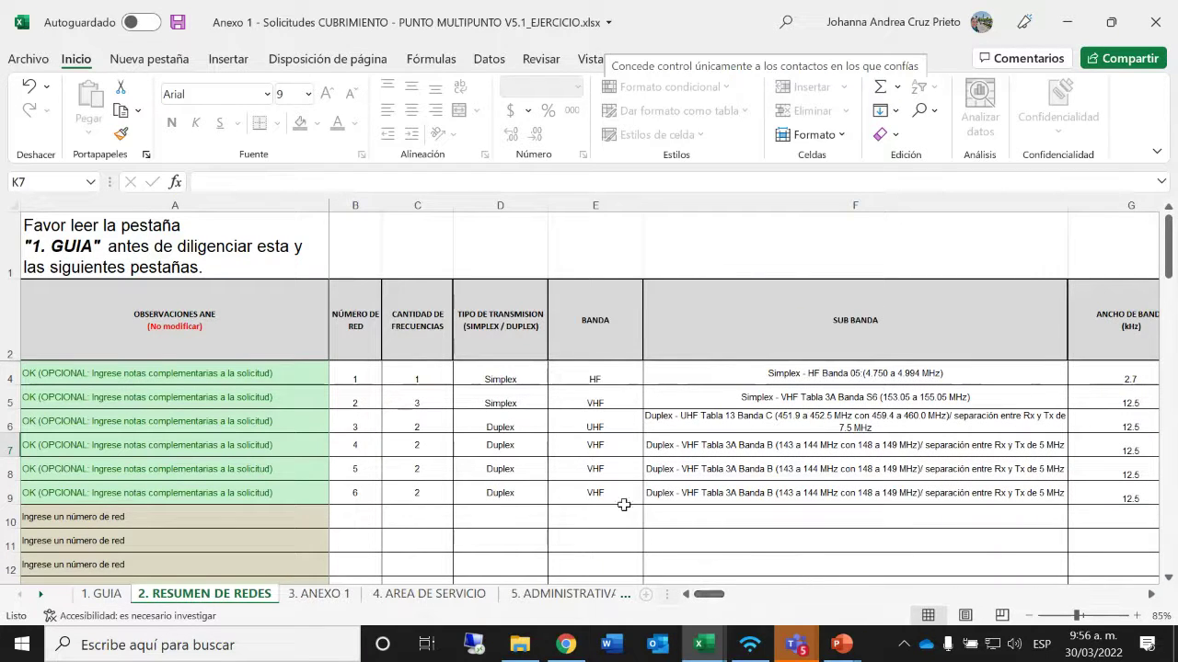
{"action": "left_click", "coordinate": [567, 377]}
{"action": "left_click", "coordinate": [611, 405]}
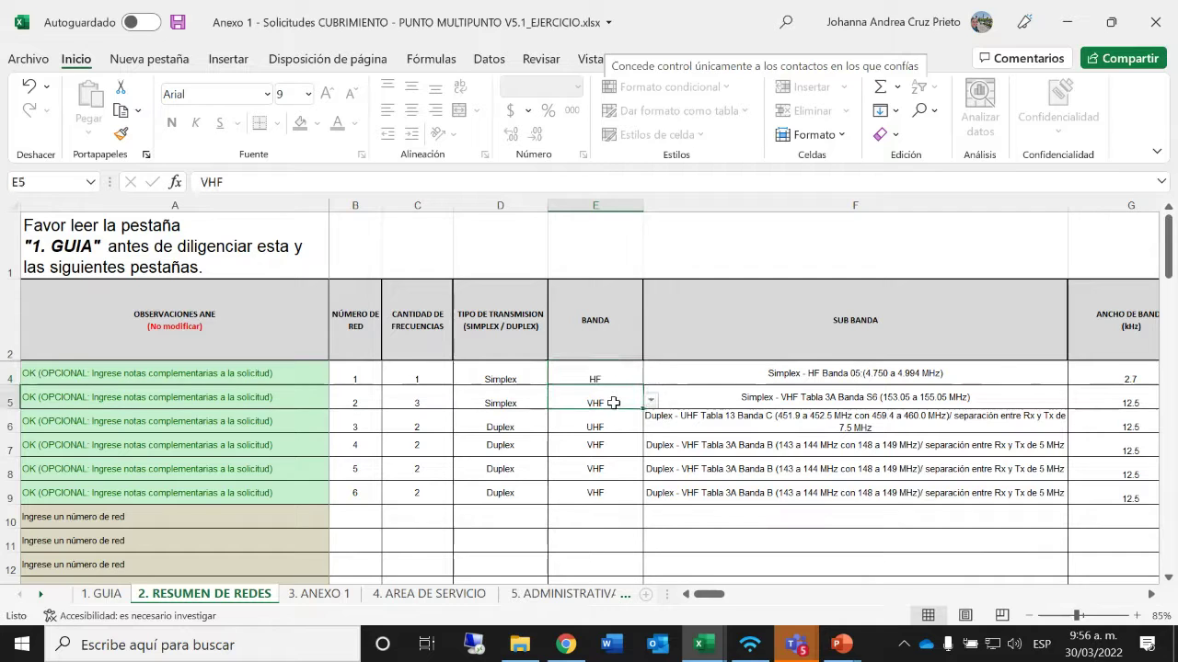
{"action": "left_click_drag", "start_coordinate": [612, 451], "coordinate": [603, 494], "text": "ctrl"}
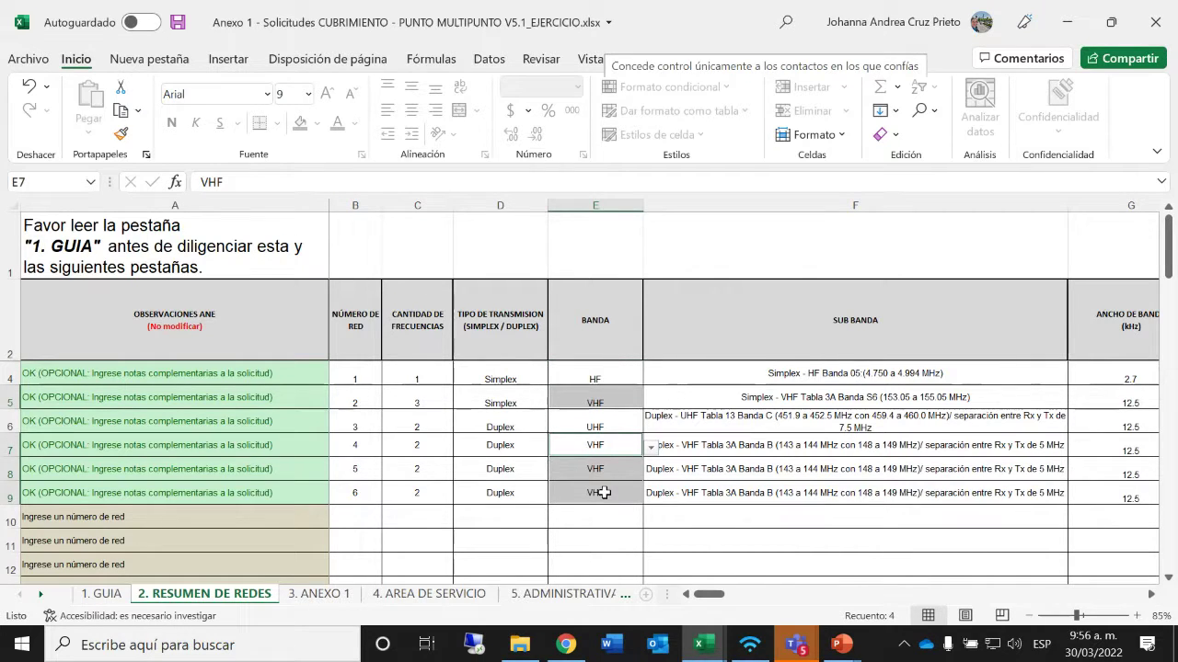
{"action": "left_click", "coordinate": [614, 426]}
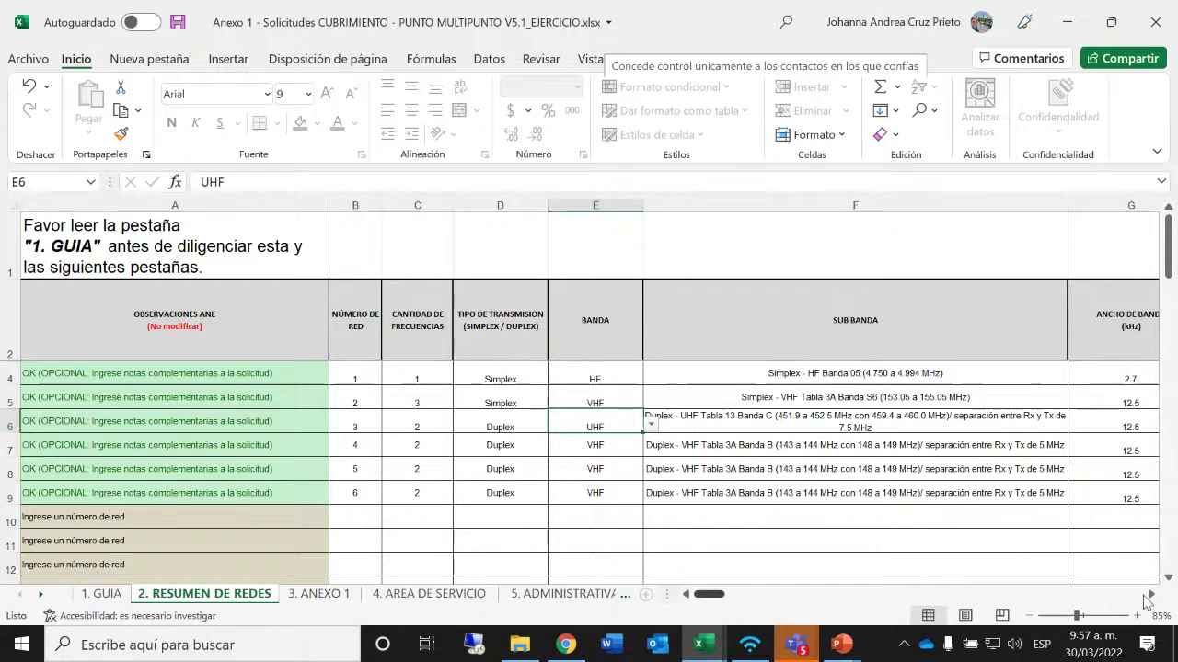
{"action": "left_click", "coordinate": [1151, 594]}
{"action": "left_click", "coordinate": [1150, 594]}
{"action": "left_click", "coordinate": [1151, 594]}
{"action": "left_click", "coordinate": [1151, 594]}
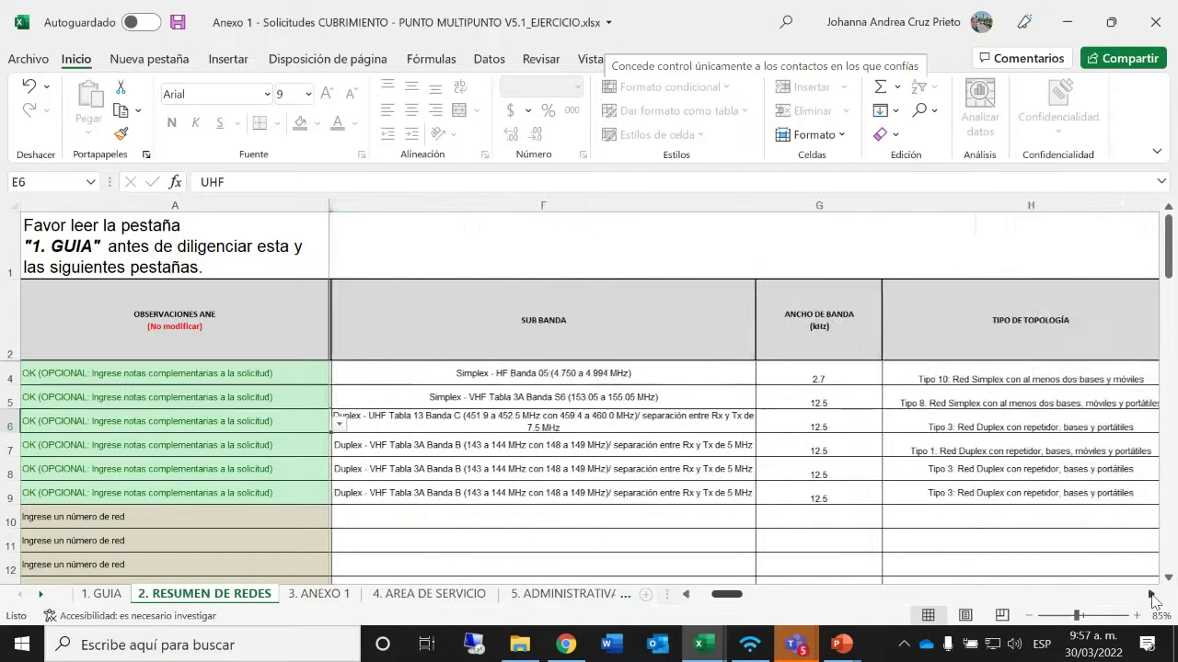
{"action": "left_click", "coordinate": [1150, 594]}
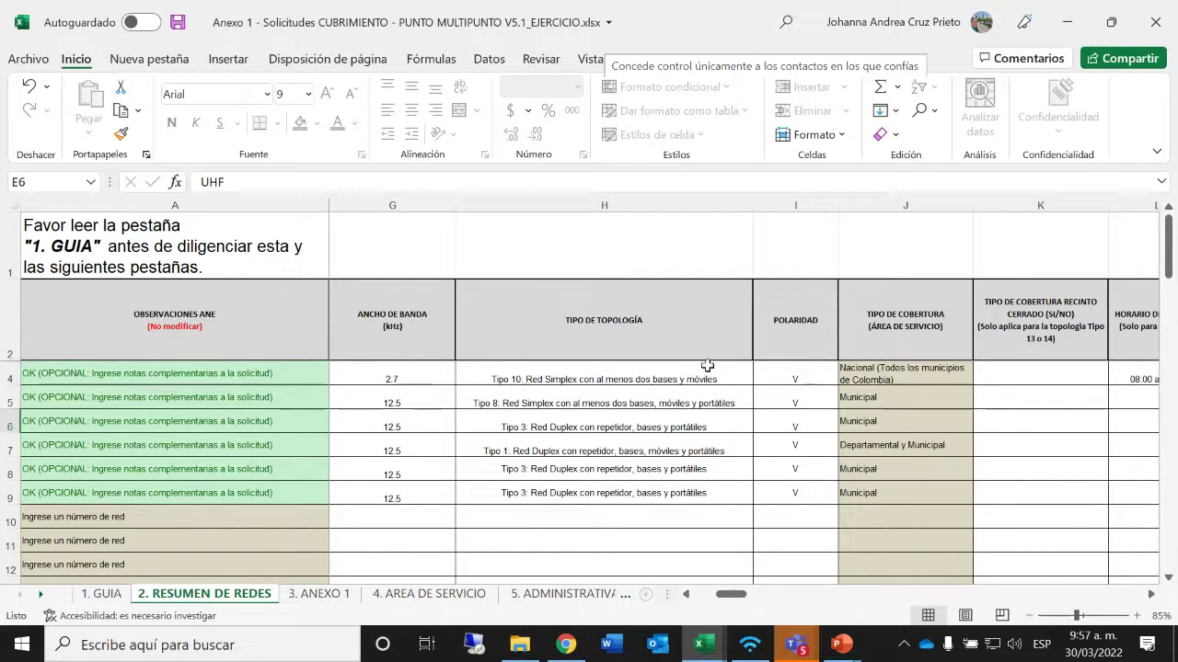
Step: Return to the 3. ANEXO 1 sheet and examine the procedure types assigned to the stations of all networks
{"action": "left_click", "coordinate": [315, 594]}
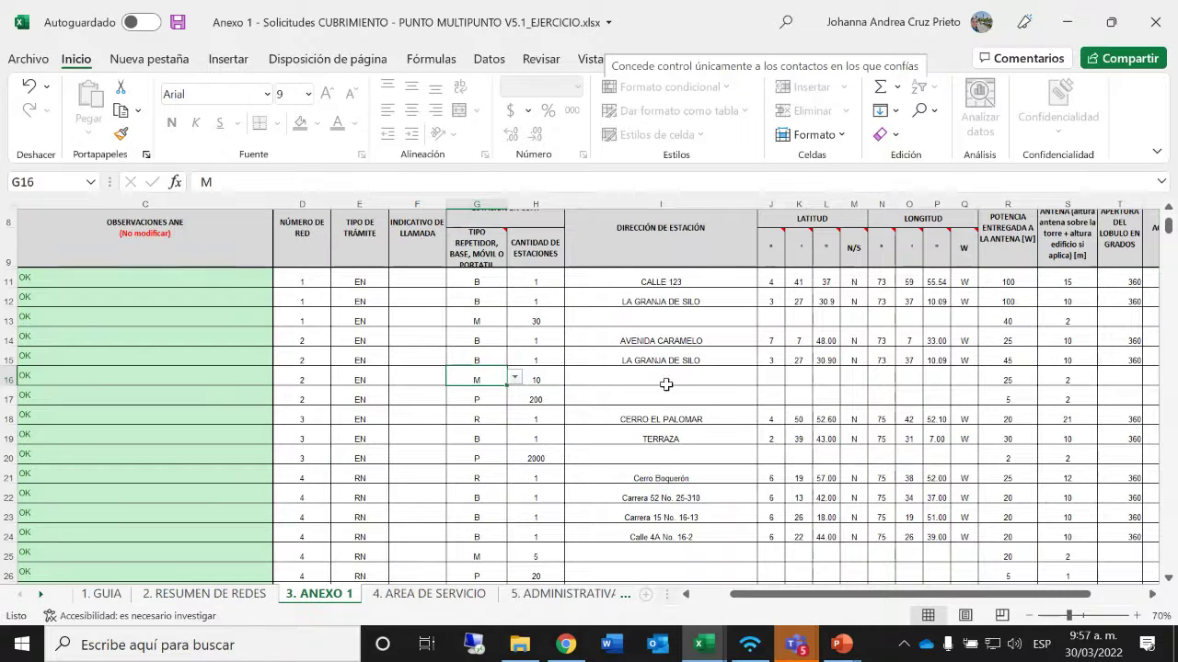
{"action": "left_click", "coordinate": [356, 277]}
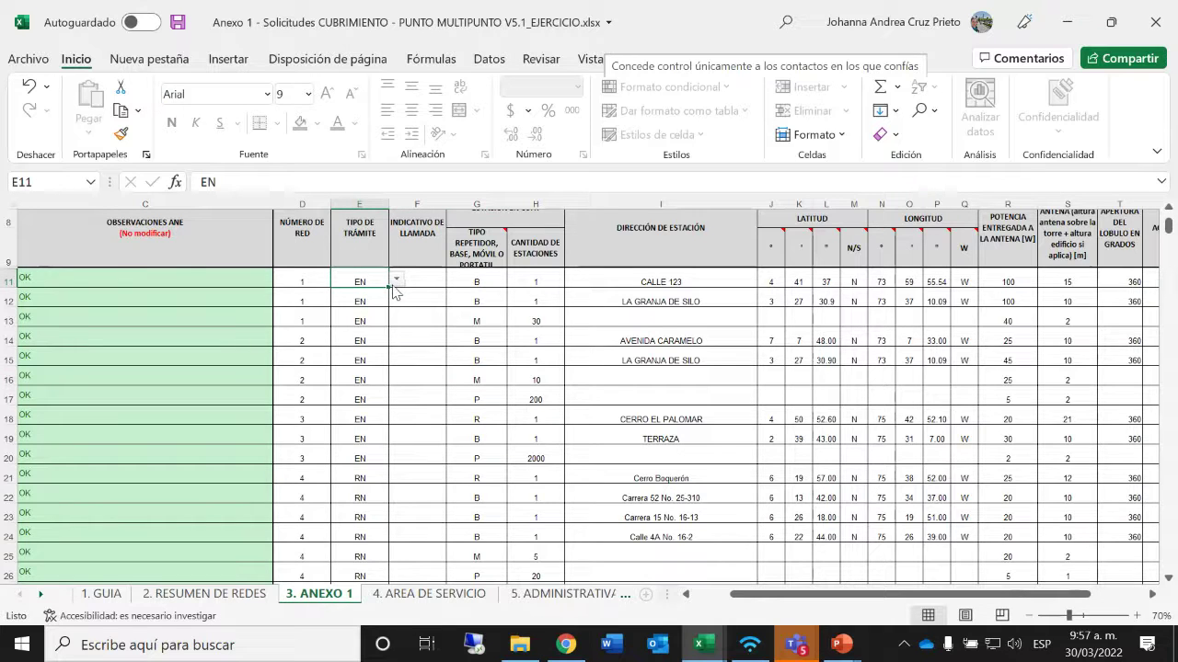
{"action": "left_click", "coordinate": [395, 279]}
{"action": "left_click", "coordinate": [393, 285]}
{"action": "left_click_drag", "start_coordinate": [359, 460], "coordinate": [348, 281]}
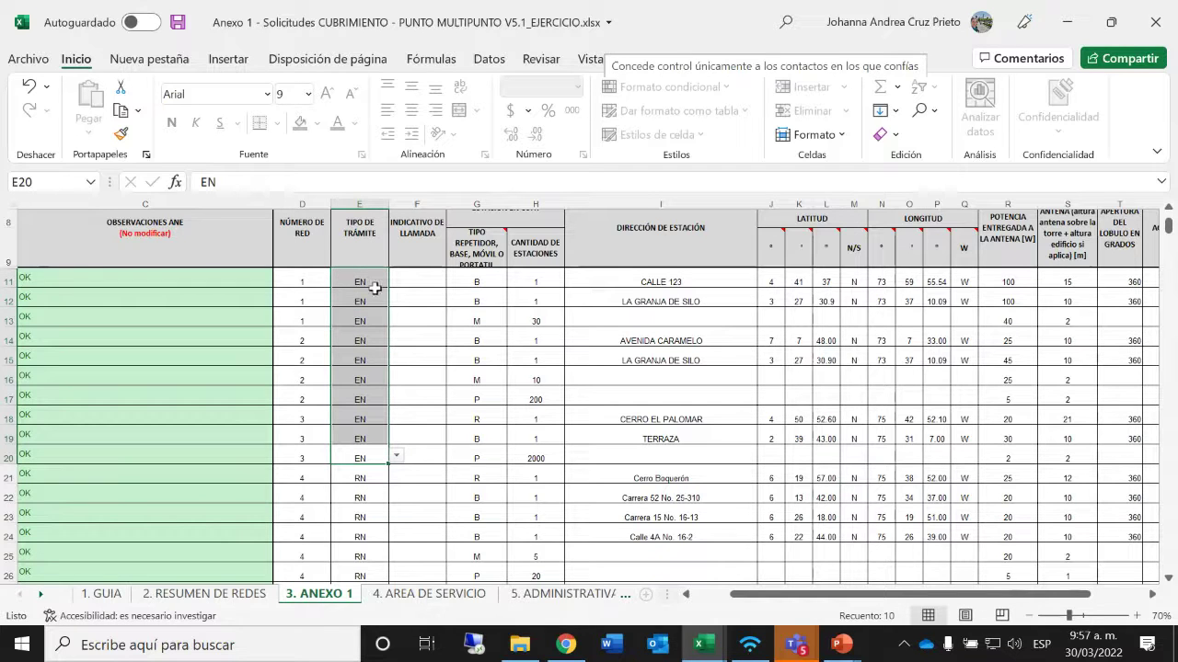
{"action": "left_click", "coordinate": [372, 481]}
{"action": "scroll", "coordinate": [372, 481], "scroll_direction": "down", "scroll_amount": 3}
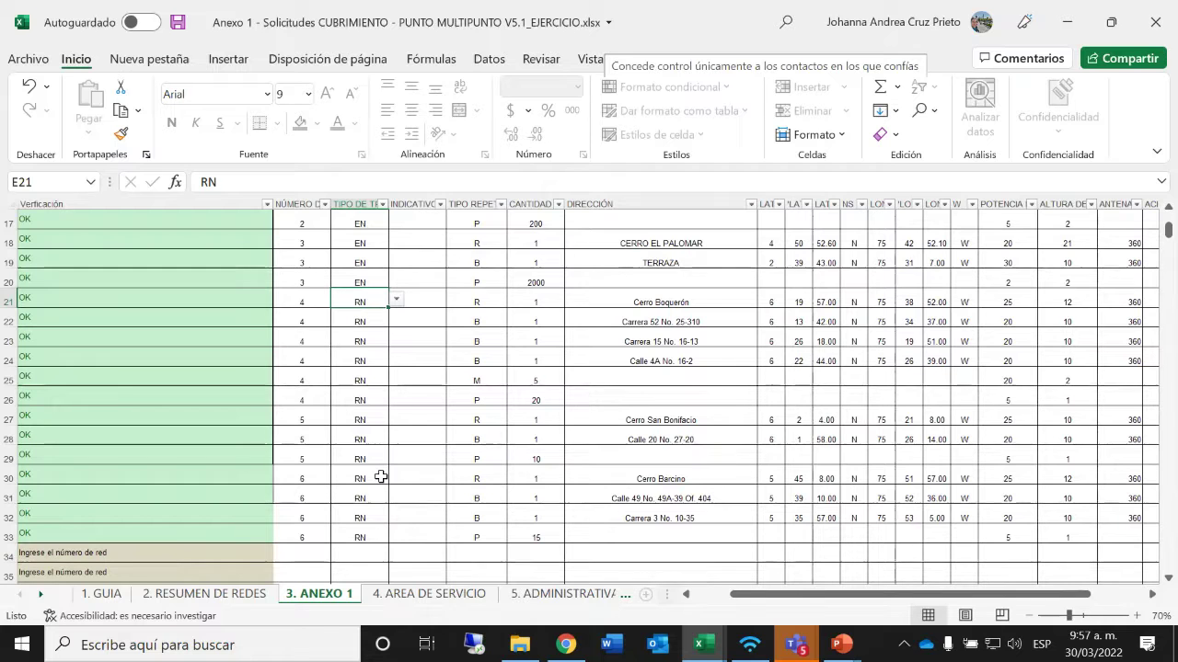
{"action": "scroll", "coordinate": [479, 295], "scroll_direction": "up", "scroll_amount": 2}
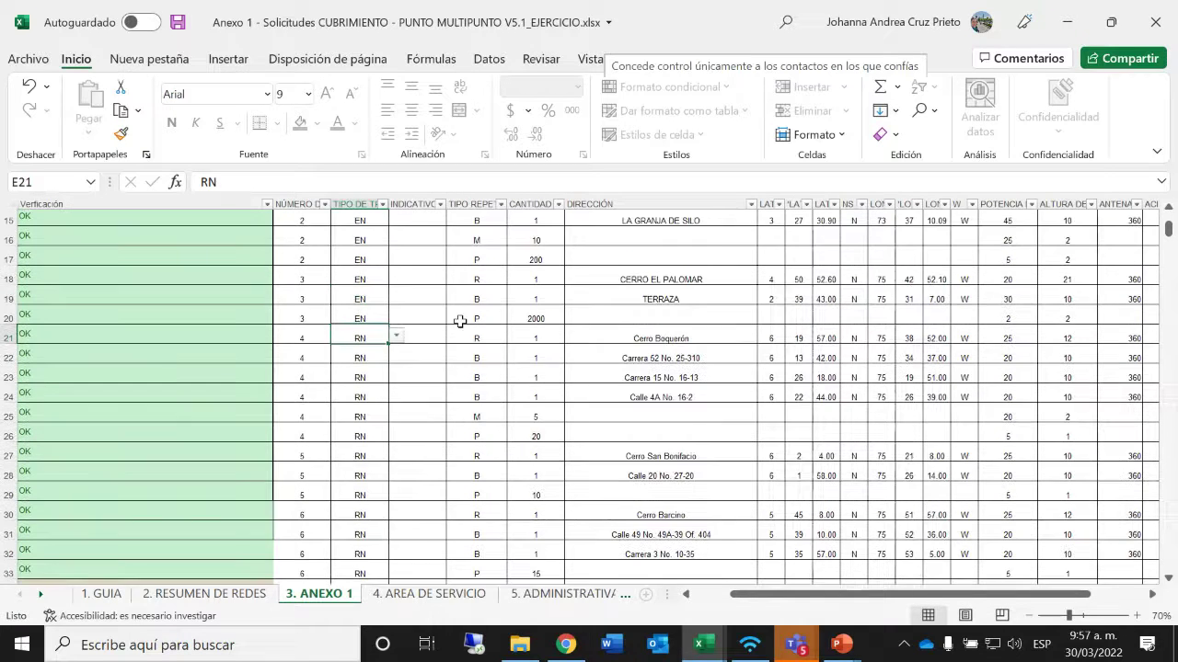
{"action": "scroll", "coordinate": [394, 274], "scroll_direction": "up", "scroll_amount": 1}
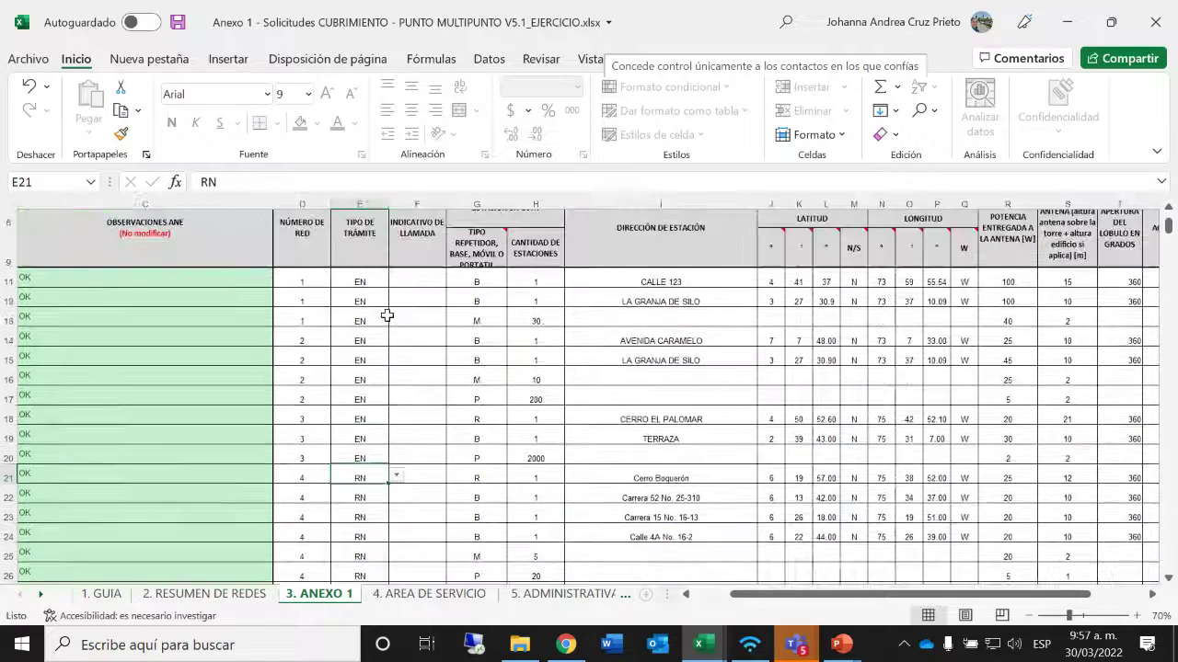
Step: Set the procedure type of the network 1 station in row 11 to ME
{"action": "left_click", "coordinate": [387, 280]}
{"action": "left_click", "coordinate": [397, 279]}
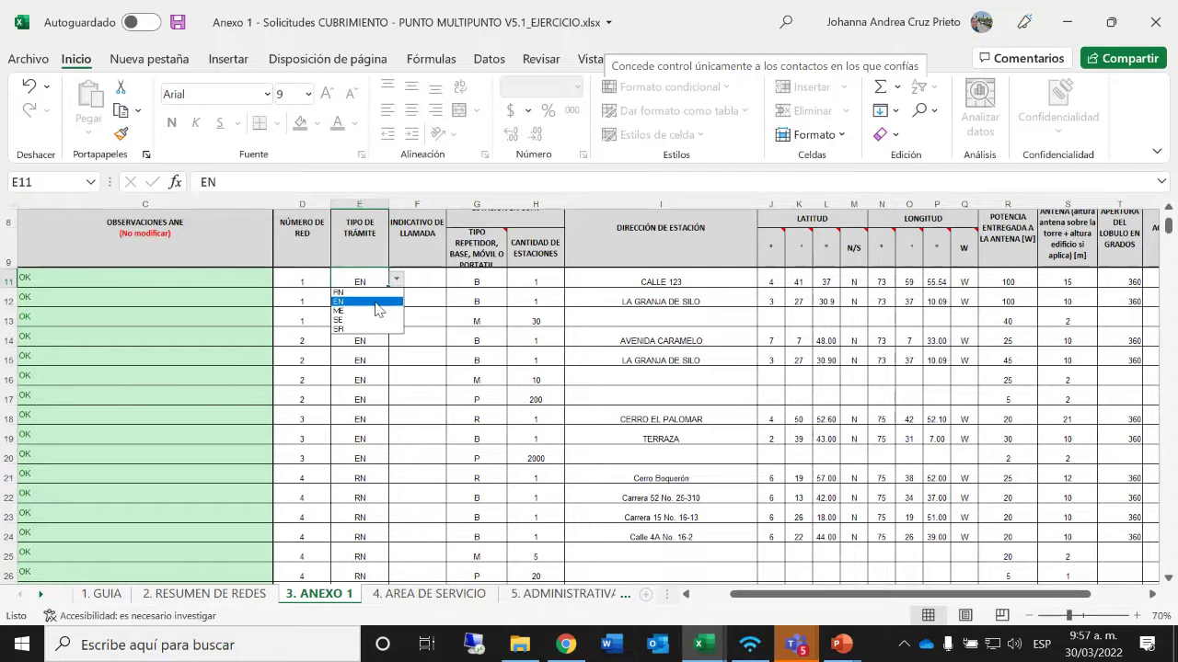
{"action": "left_click", "coordinate": [377, 301]}
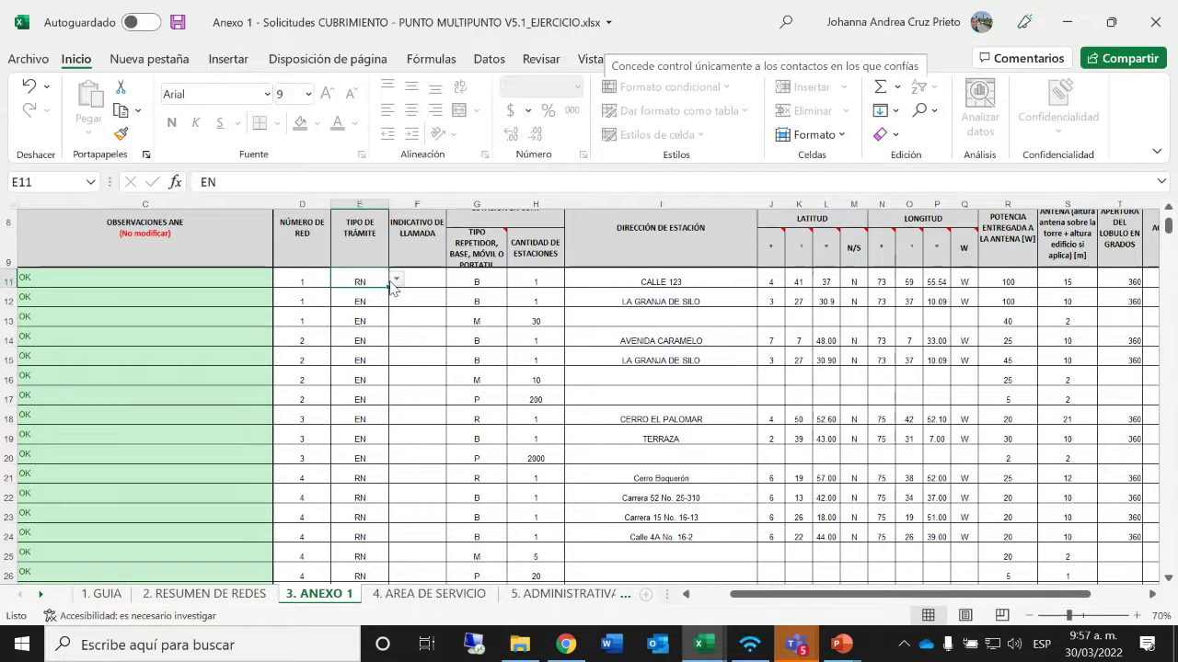
{"action": "left_click", "coordinate": [397, 279]}
{"action": "left_click", "coordinate": [359, 292]}
{"action": "left_click", "coordinate": [397, 278]}
{"action": "left_click", "coordinate": [368, 318]}
Step: Enter hjk0987 as the call sign of the station in row 11 and save the workbook
{"action": "left_click", "coordinate": [442, 283]}
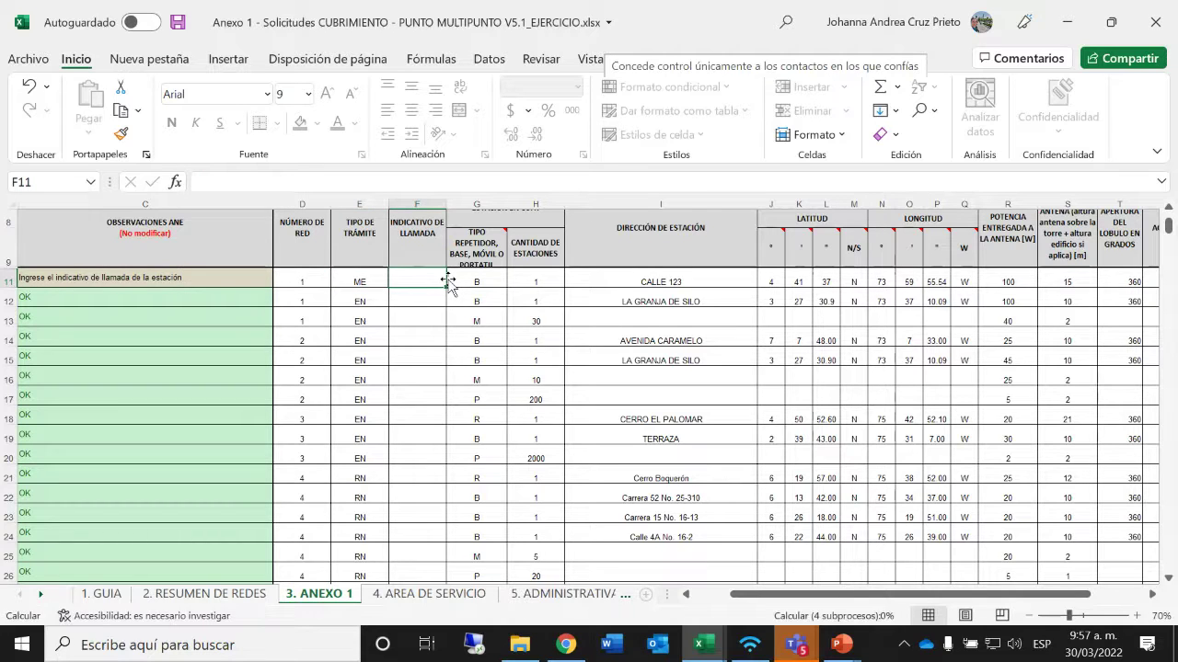
{"action": "type", "text": "hjk"}
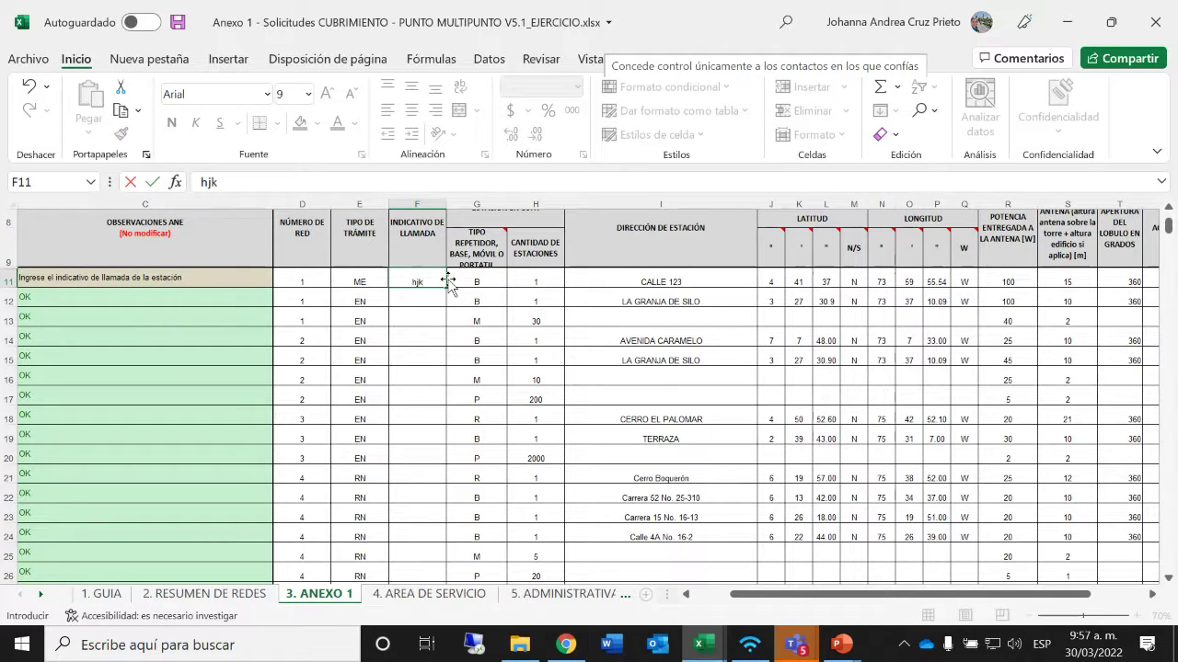
{"action": "type", "text": "0987"}
{"action": "key", "text": "Return"}
{"action": "key", "text": "Up"}
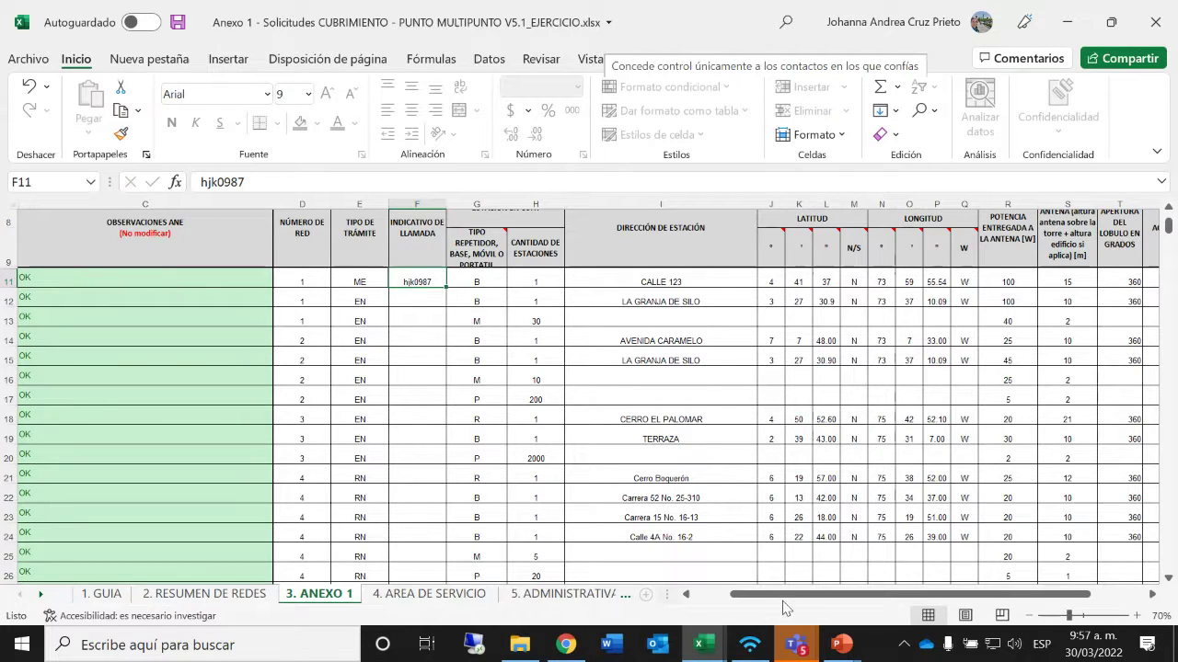
{"action": "mouse_move", "coordinate": [783, 599]}
{"action": "left_mouse_down"}
{"action": "mouse_move", "coordinate": [813, 581]}
{"action": "mouse_move", "coordinate": [783, 581]}
{"action": "left_mouse_up"}
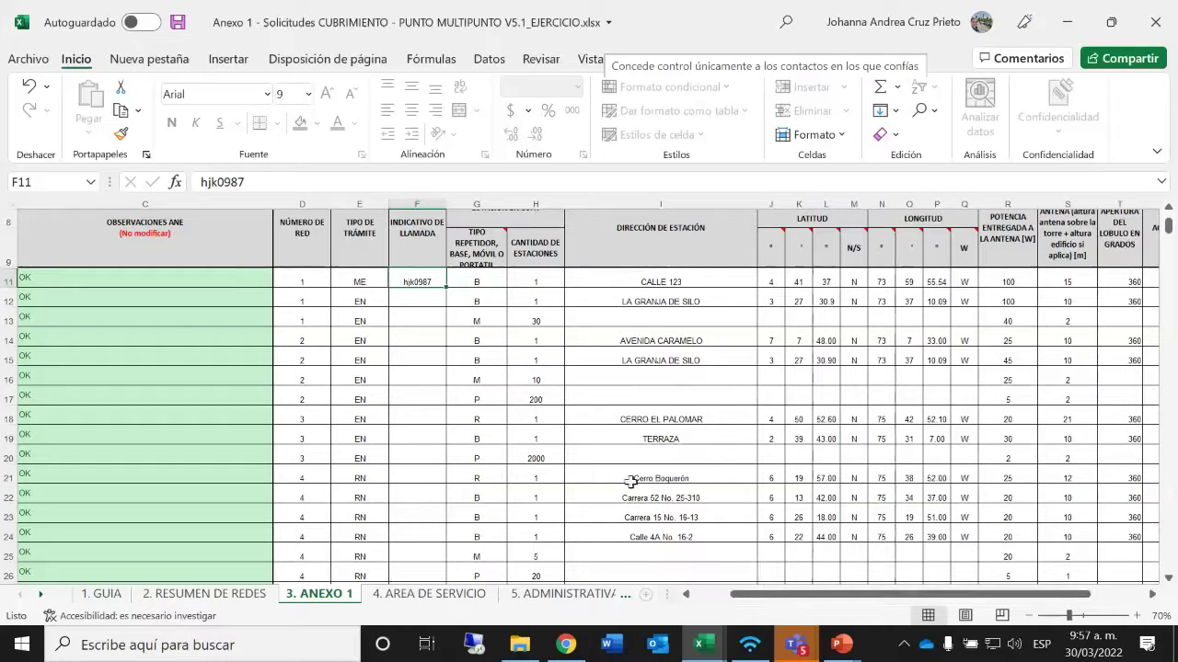
{"action": "left_click", "coordinate": [178, 22]}
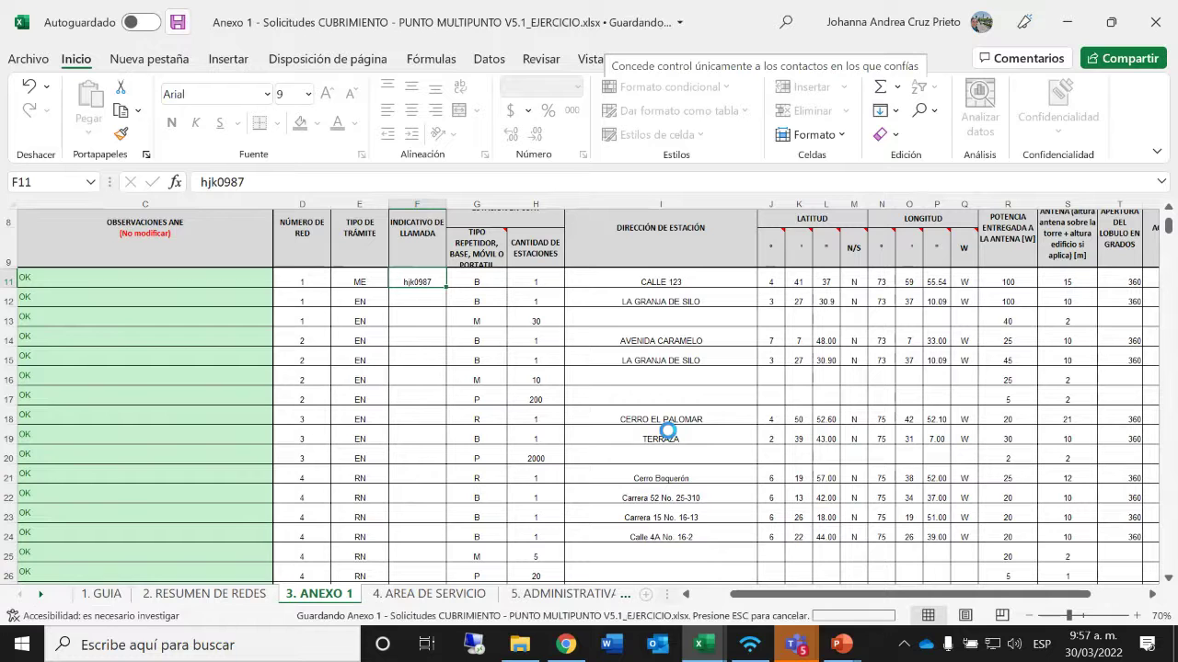
Step: Switch to the Simulación cubrimiento page in Chrome and add the saved V5.1_EJERCICIO workbook from File Explorer to the Anexo dialog
{"action": "left_click", "coordinate": [563, 644]}
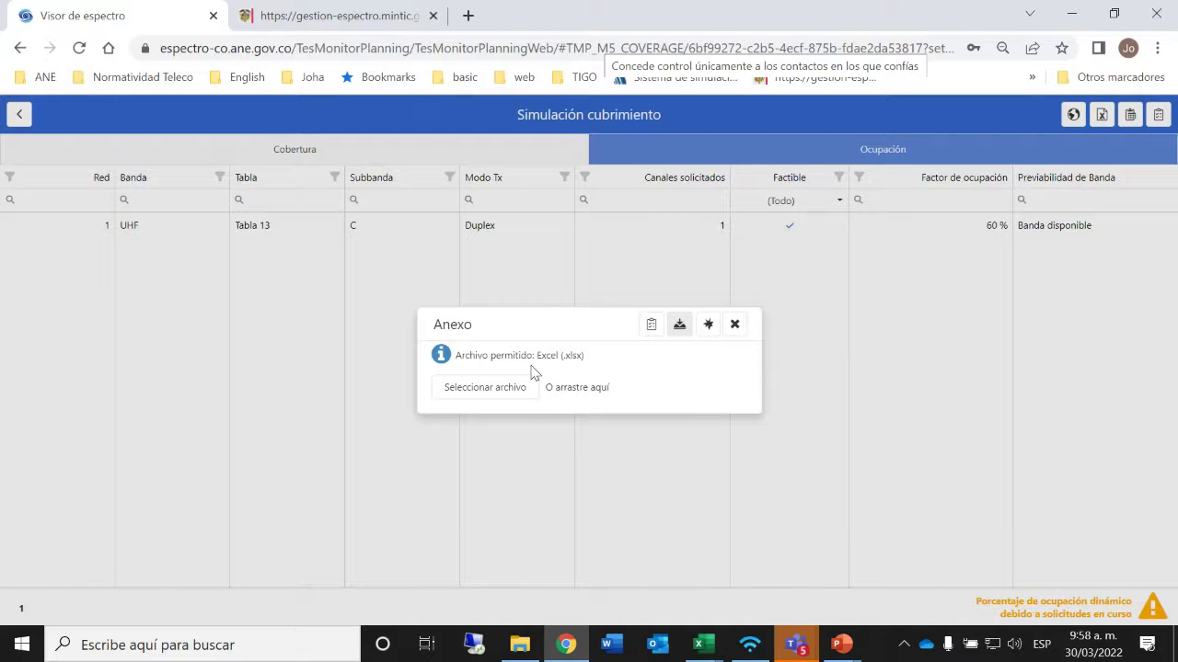
{"action": "left_click", "coordinate": [520, 642]}
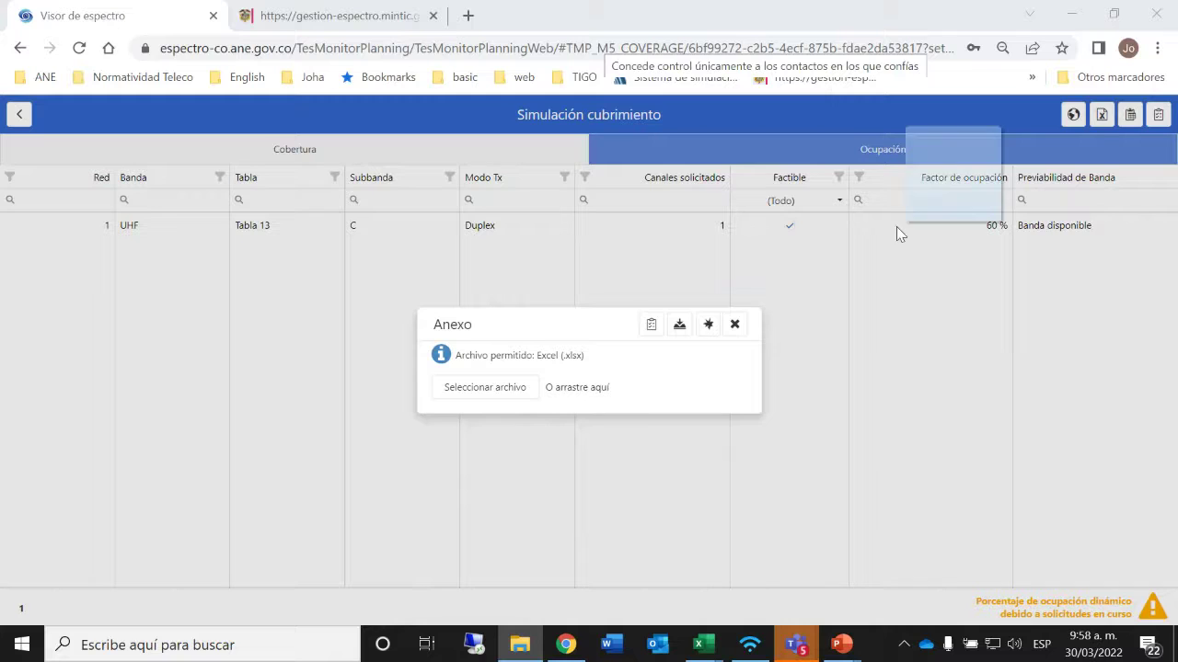
{"action": "left_click_drag", "start_coordinate": [897, 228], "coordinate": [603, 381]}
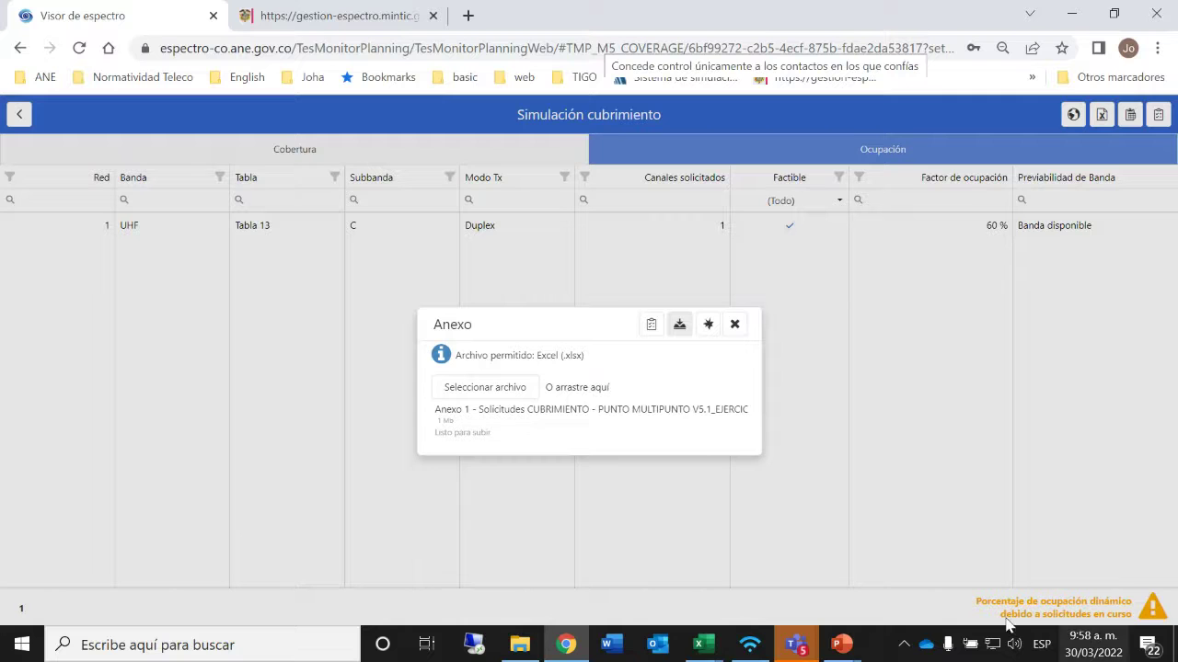
Step: Back in the V5.1_EJERCICIO workbook in Excel, set the antenna power in row 11 to 500 W and save the file
{"action": "mouse_move", "coordinate": [702, 644]}
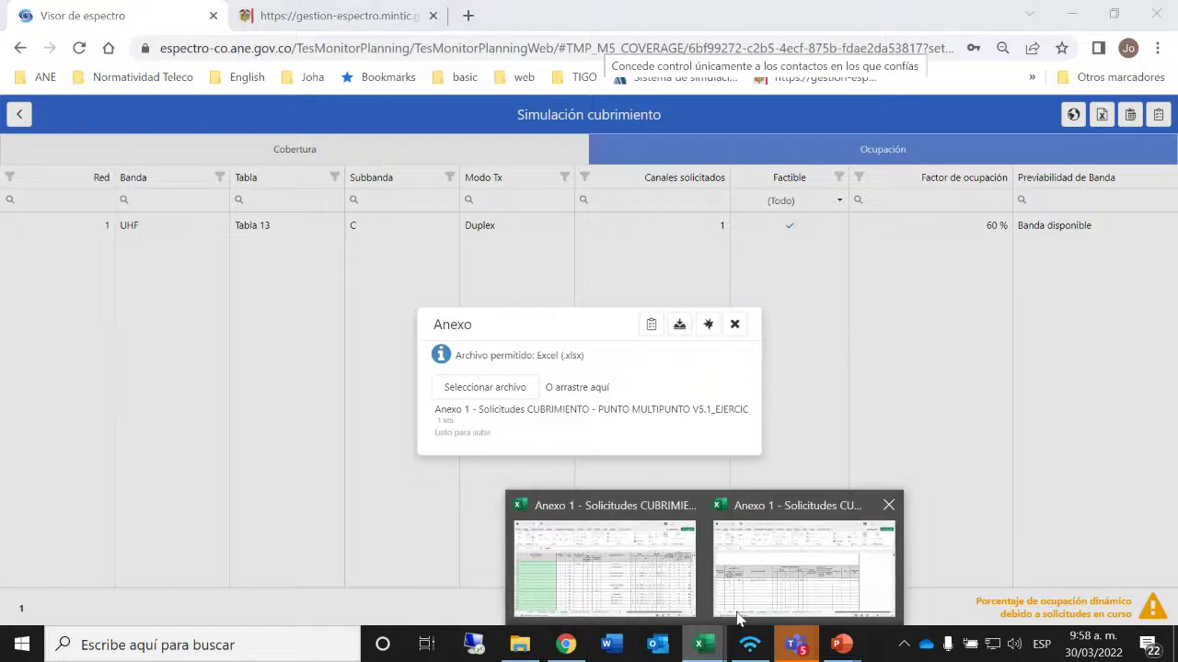
{"action": "mouse_move", "coordinate": [671, 570]}
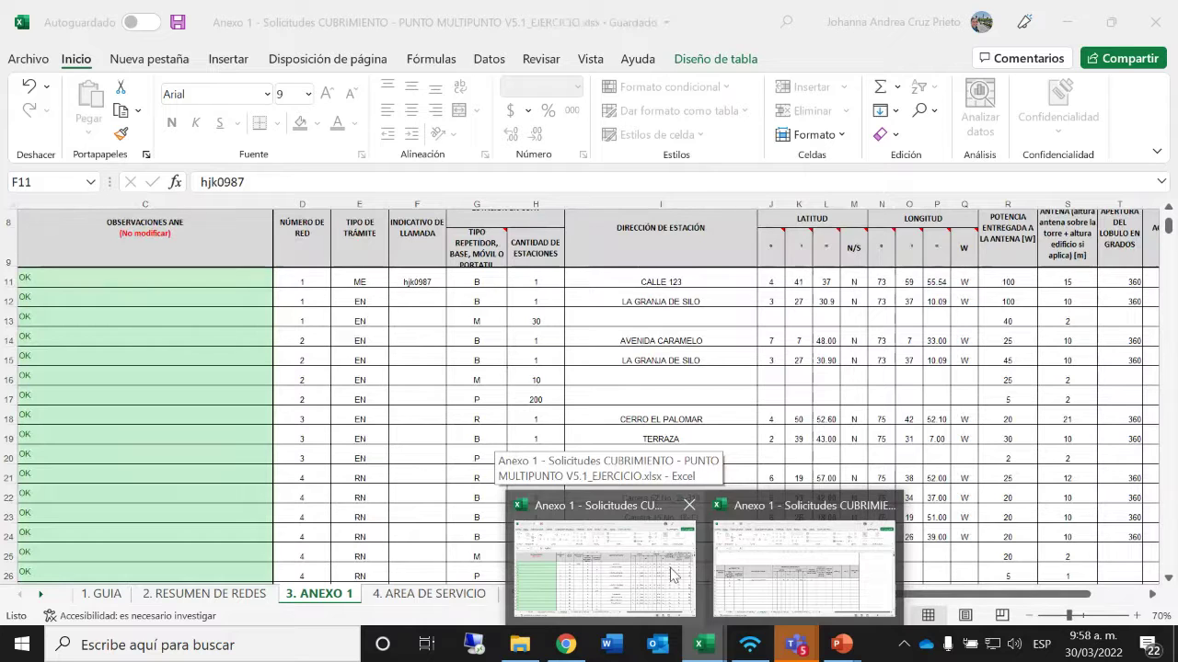
{"action": "left_click", "coordinate": [671, 574]}
{"action": "left_click", "coordinate": [547, 285]}
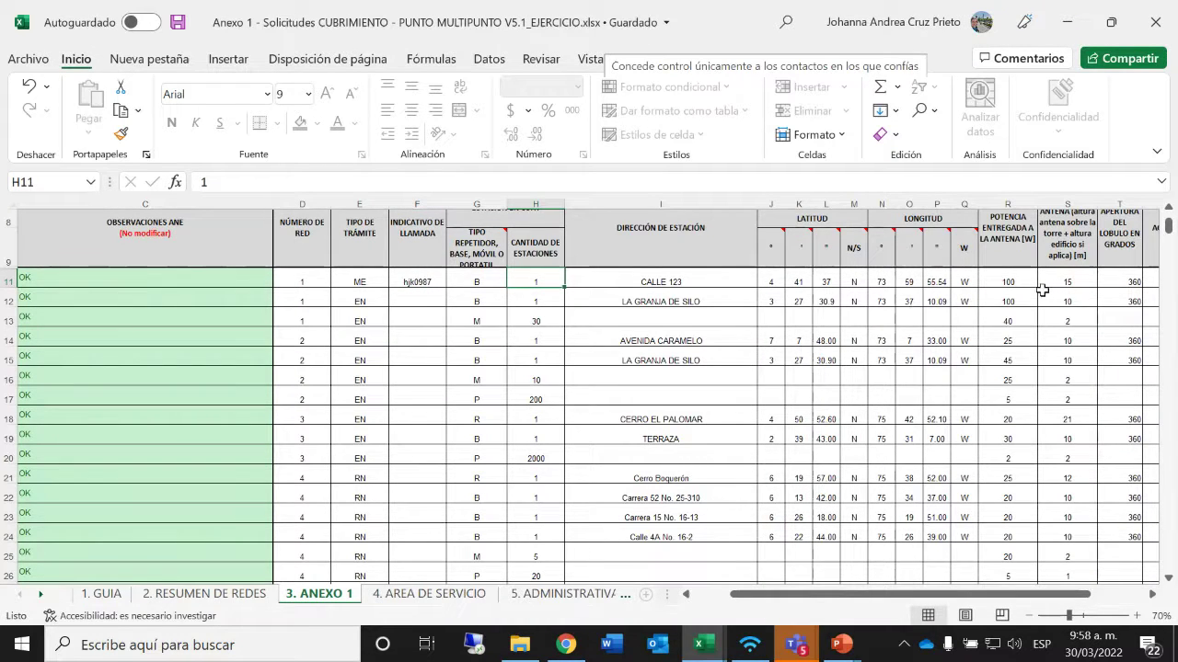
{"action": "left_click", "coordinate": [1000, 277]}
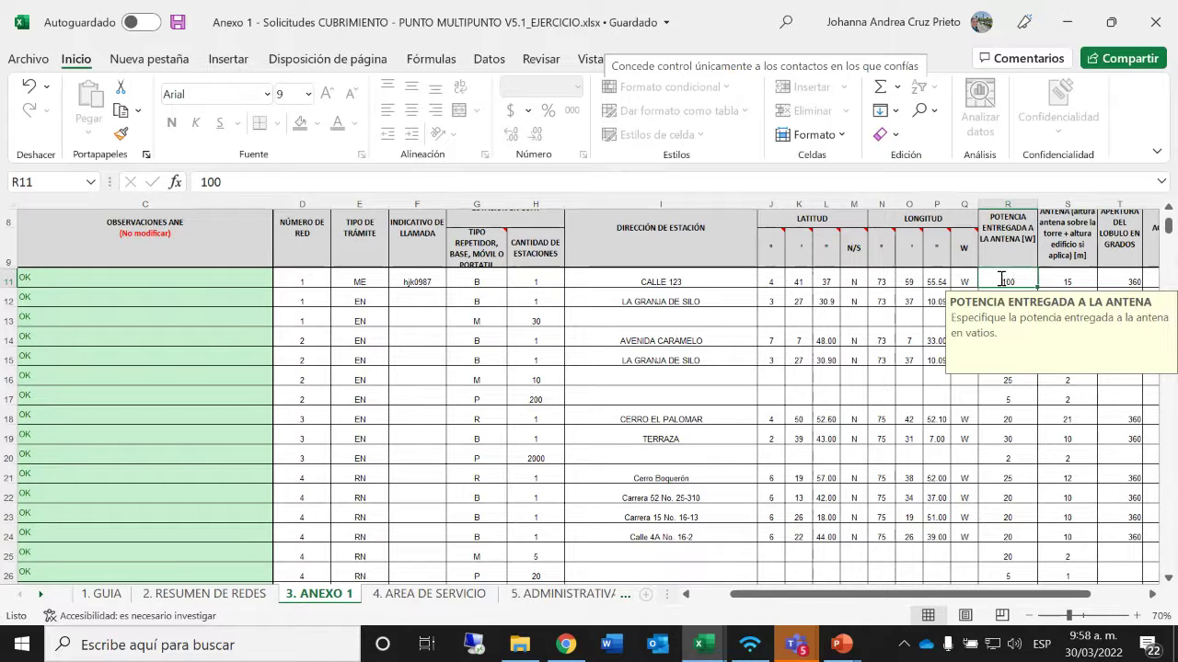
{"action": "type", "text": "500"}
{"action": "key", "text": "Return"}
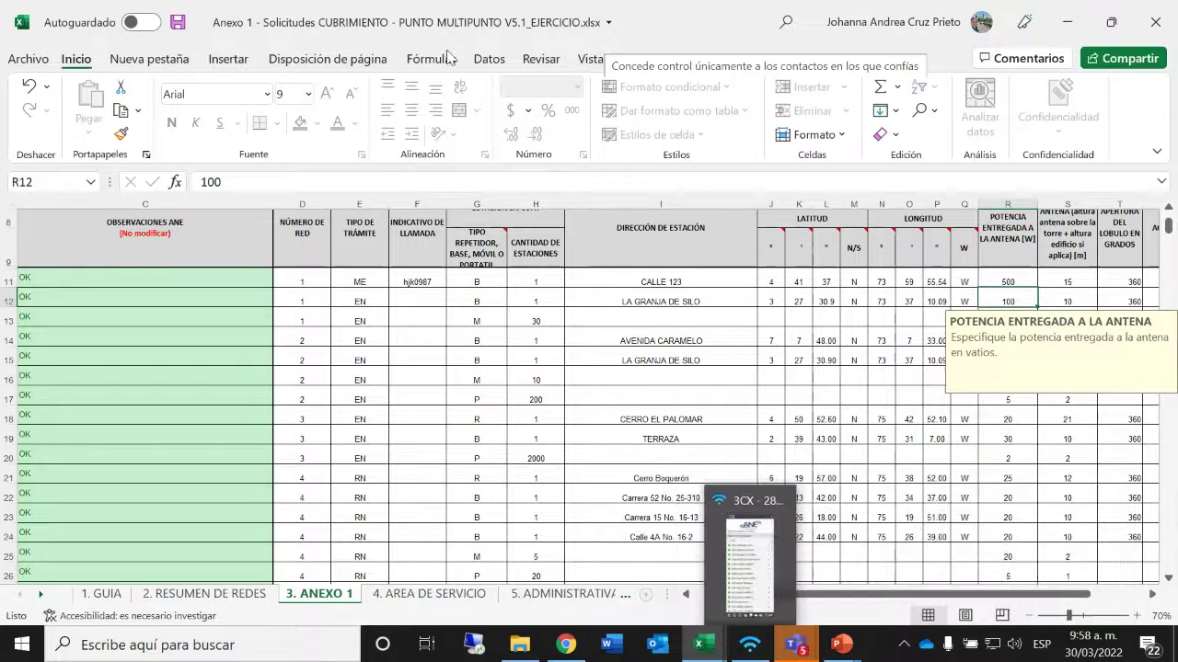
{"action": "left_click", "coordinate": [177, 22]}
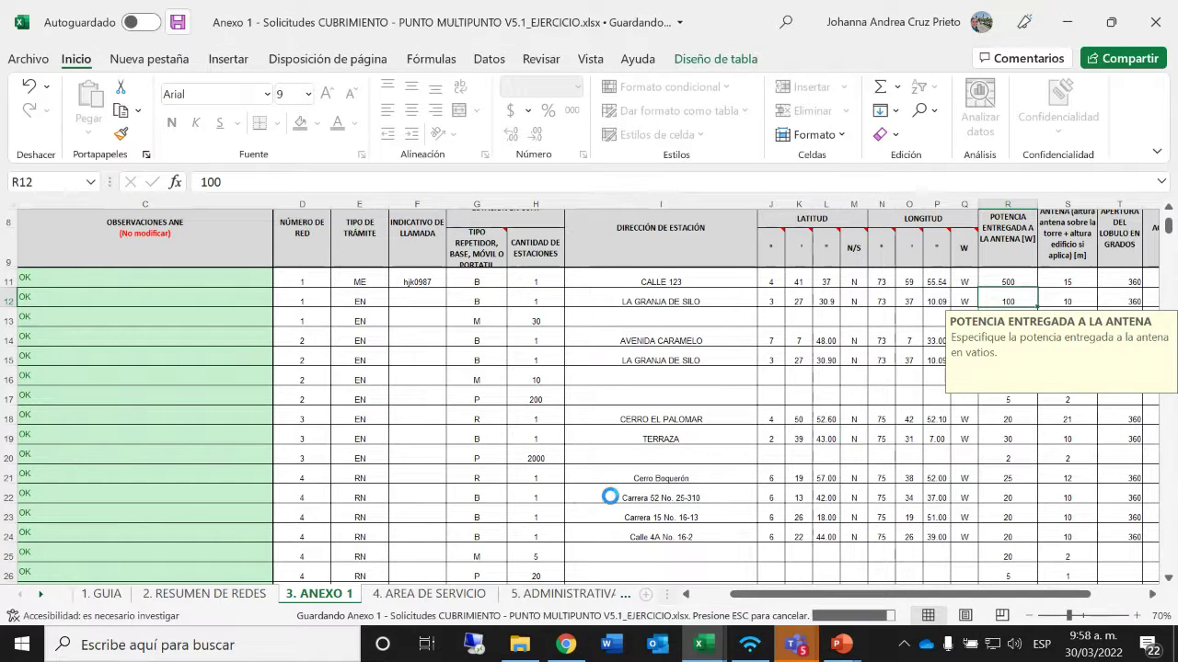
Step: Return to Chrome, add the resaved exercise workbook to the Anexo dialog again and start the coverage simulation
{"action": "mouse_move", "coordinate": [578, 652]}
{"action": "left_click", "coordinate": [577, 652]}
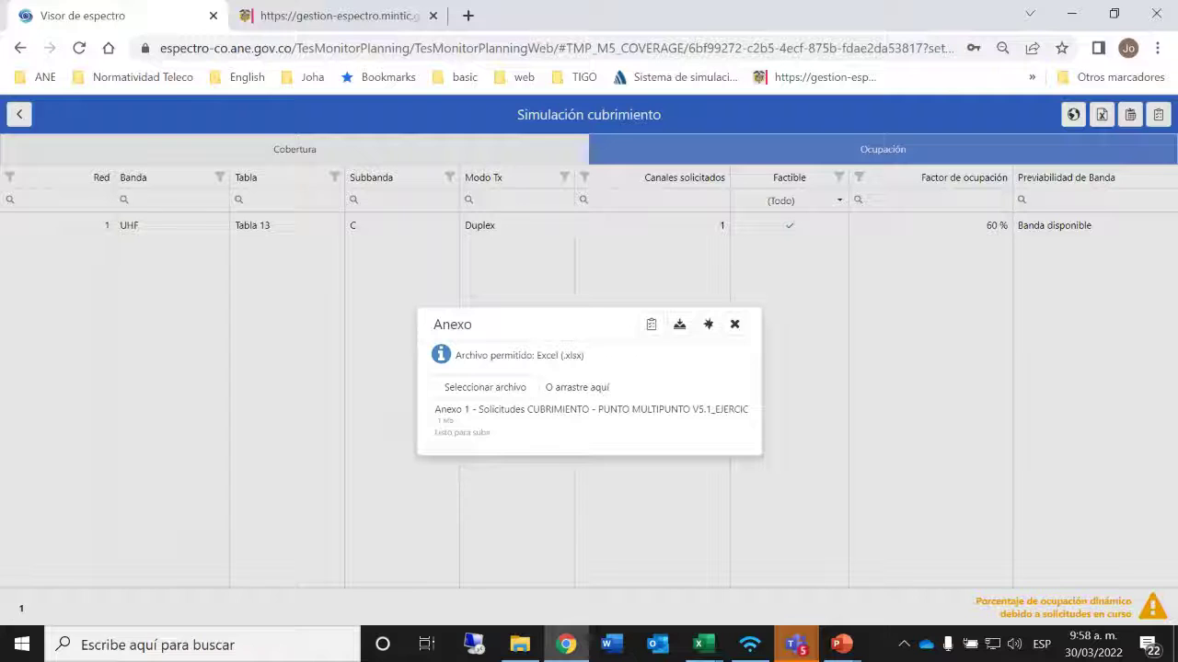
{"action": "left_click_drag", "start_coordinate": [566, 644], "coordinate": [577, 394]}
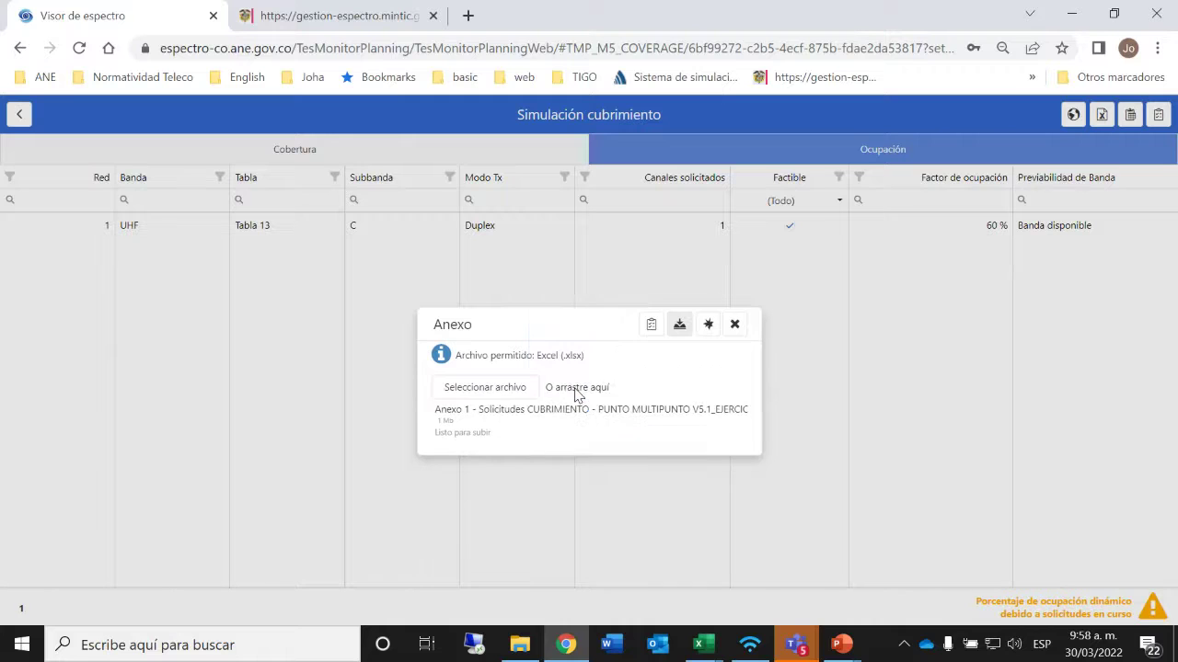
{"action": "left_click", "coordinate": [708, 325]}
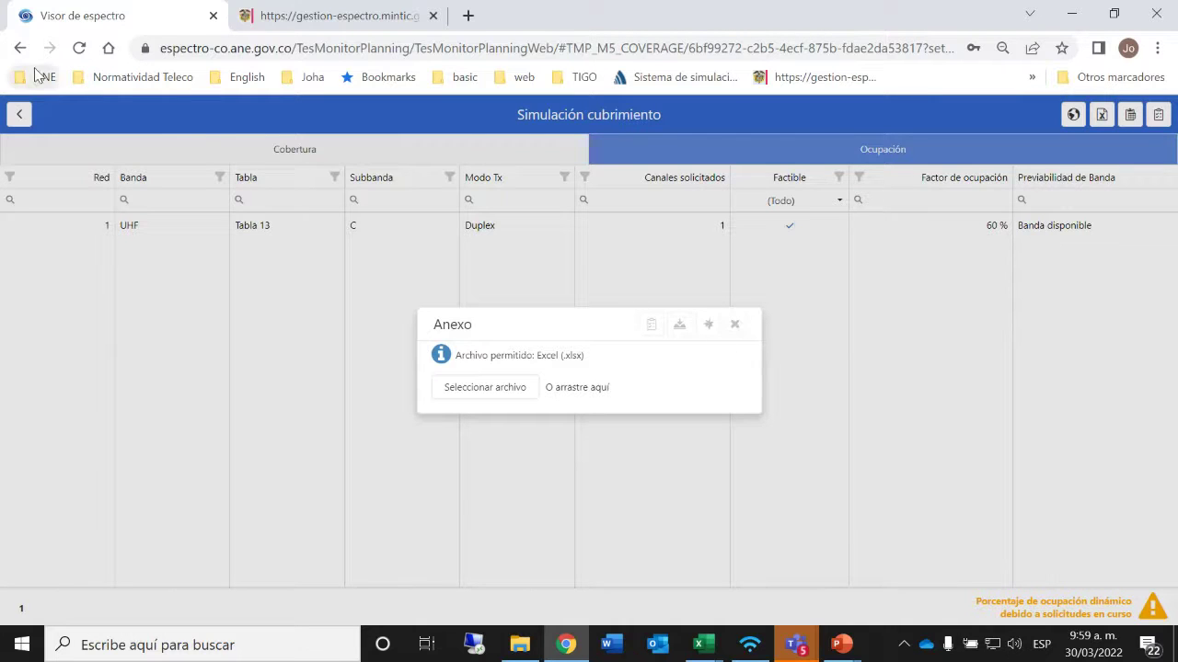
Step: Close the Anexo dialog, go back to the Visor de Espectro main page and reopen the Simulación de Cubrimiento module
{"action": "left_click", "coordinate": [733, 323]}
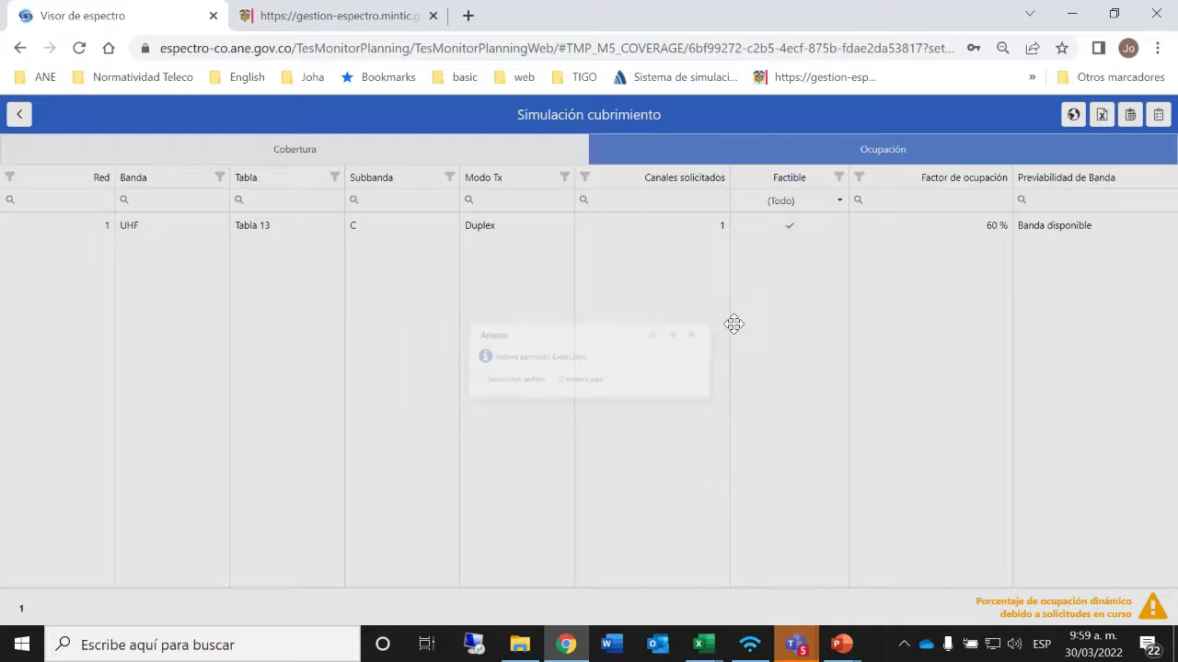
{"action": "left_click", "coordinate": [18, 114]}
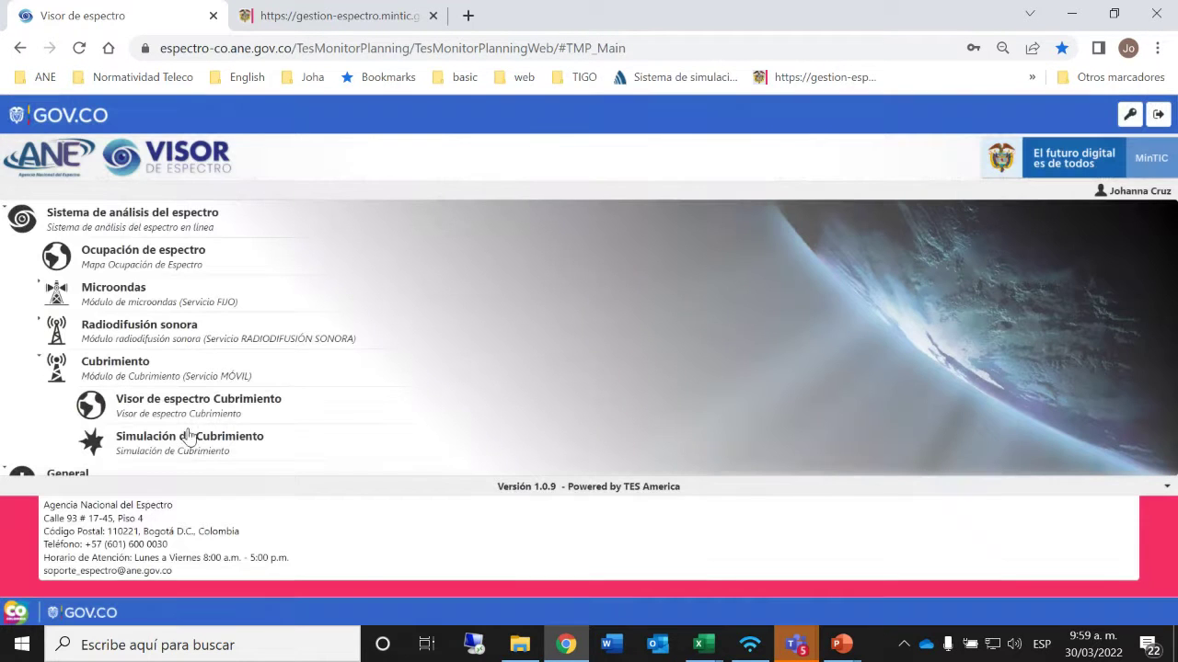
{"action": "left_click", "coordinate": [170, 452]}
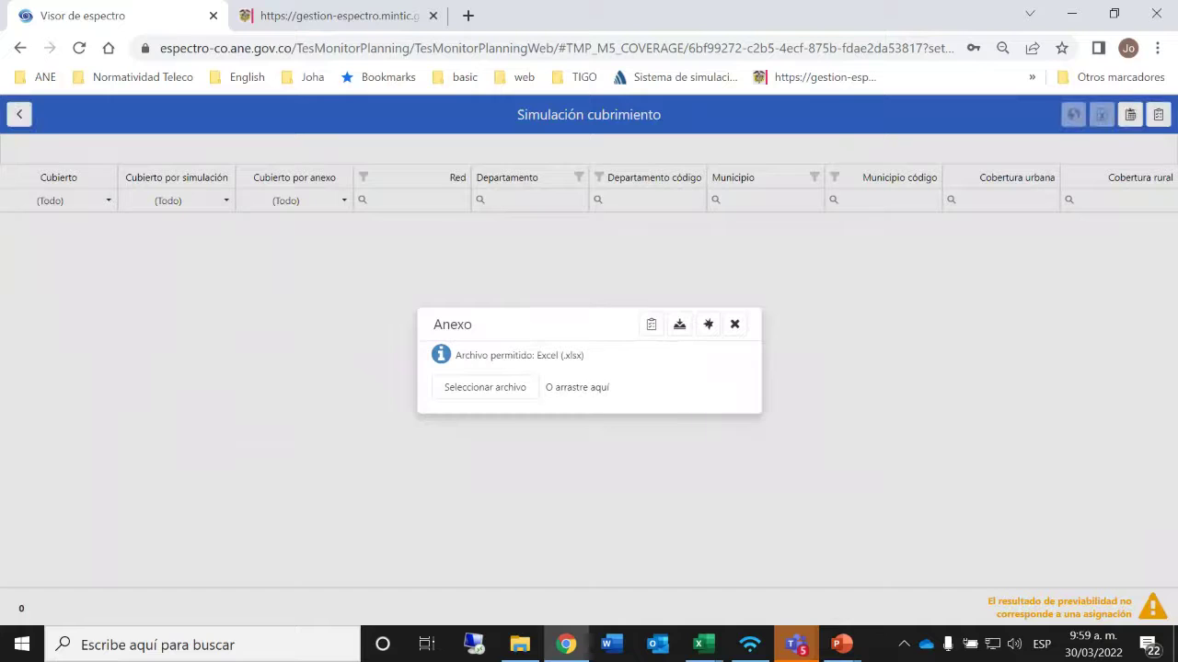
Step: Add the V5.1_EJERCICIO workbook to the Anexo dialog and start the coverage simulation
{"action": "mouse_move", "coordinate": [644, 391]}
{"action": "left_mouse_down"}
{"action": "mouse_move", "coordinate": [512, 381]}
{"action": "mouse_move", "coordinate": [602, 406]}
{"action": "mouse_move", "coordinate": [628, 386]}
{"action": "left_mouse_up"}
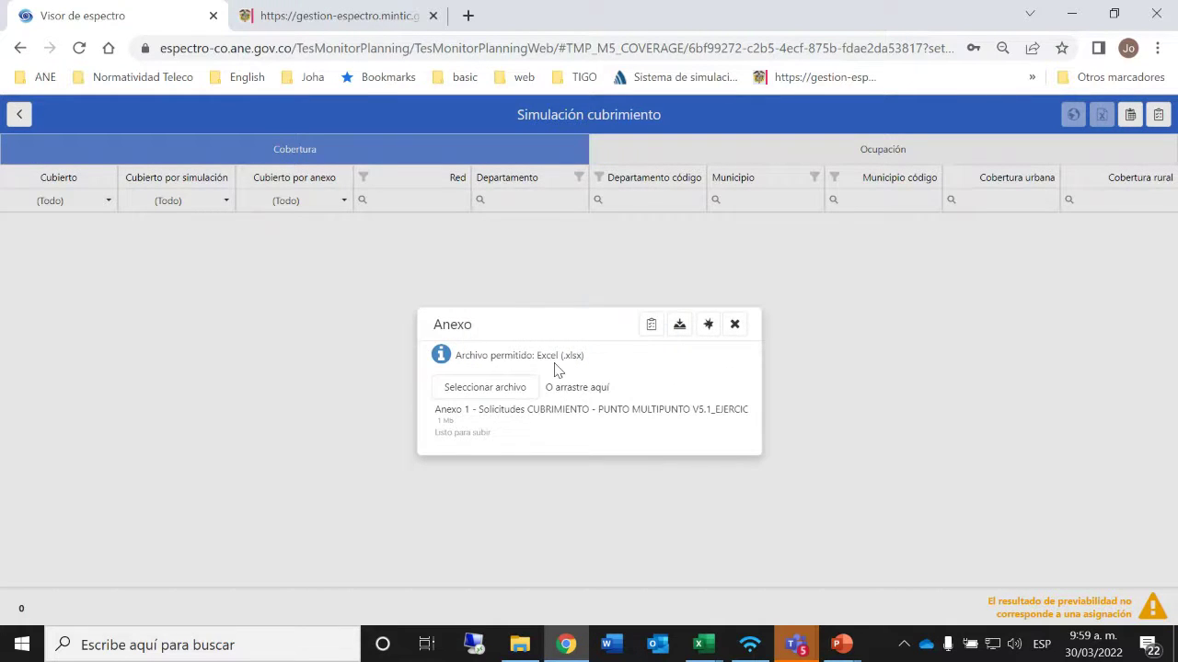
{"action": "left_click", "coordinate": [709, 325]}
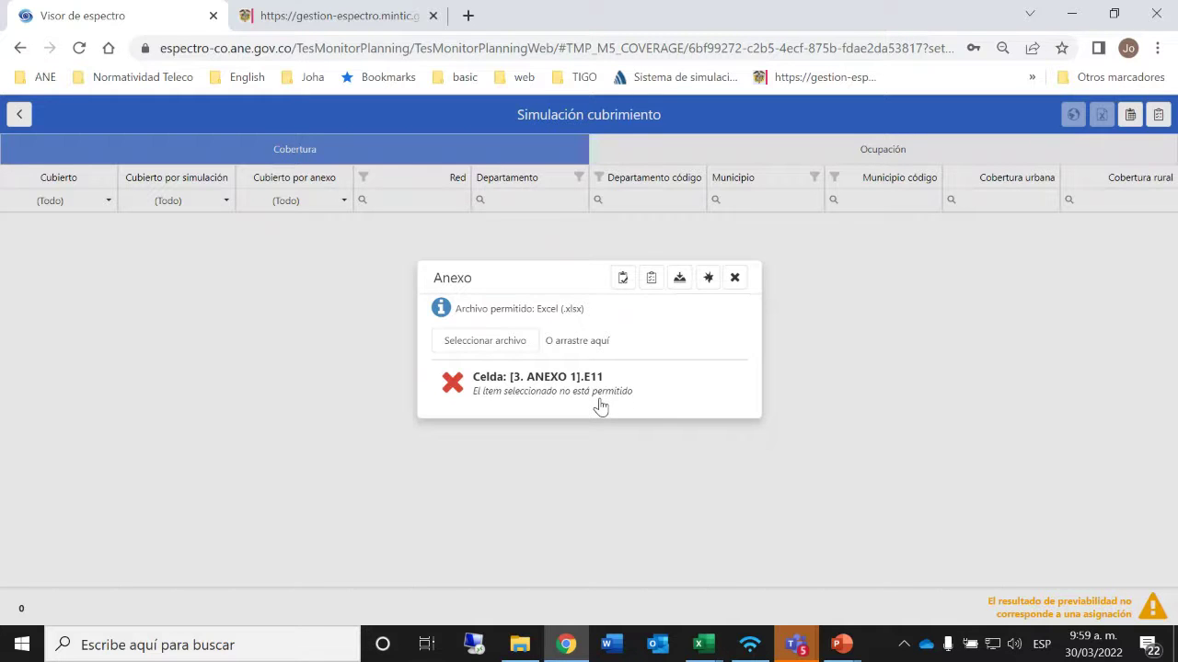
Step: Switch to the V5.1_EJERCICIO workbook in Excel and clear the INDICATIVO DE LLAMADA value in row 11 of sheet 3. ANEXO 1
{"action": "mouse_move", "coordinate": [706, 651]}
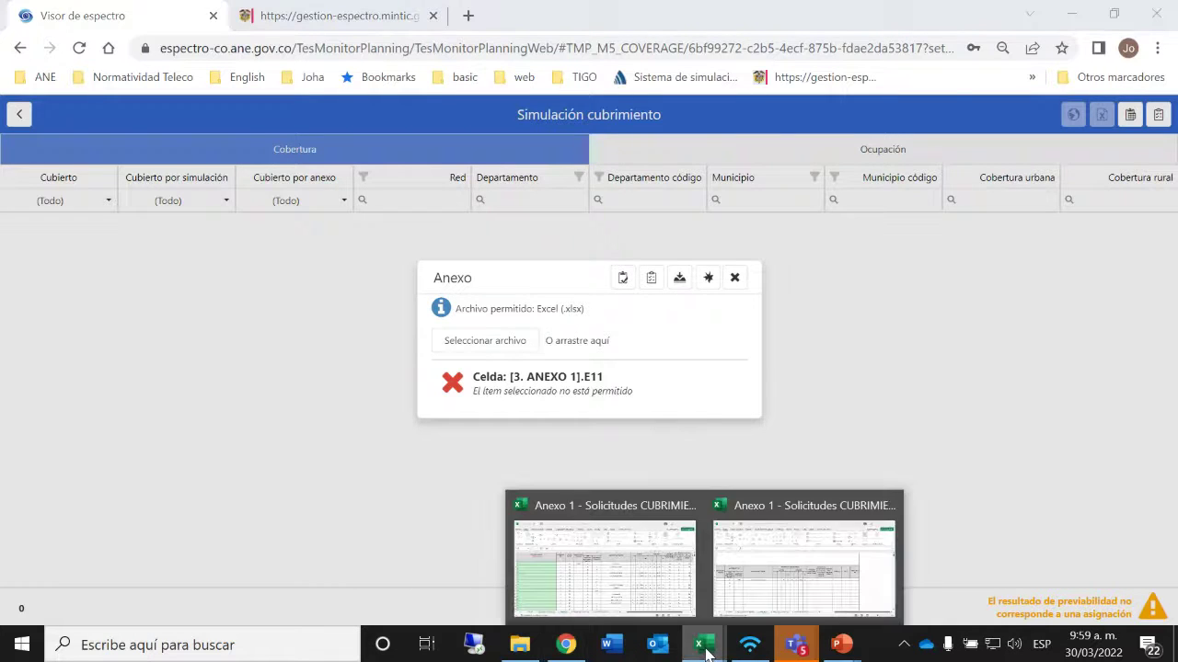
{"action": "mouse_move", "coordinate": [610, 574]}
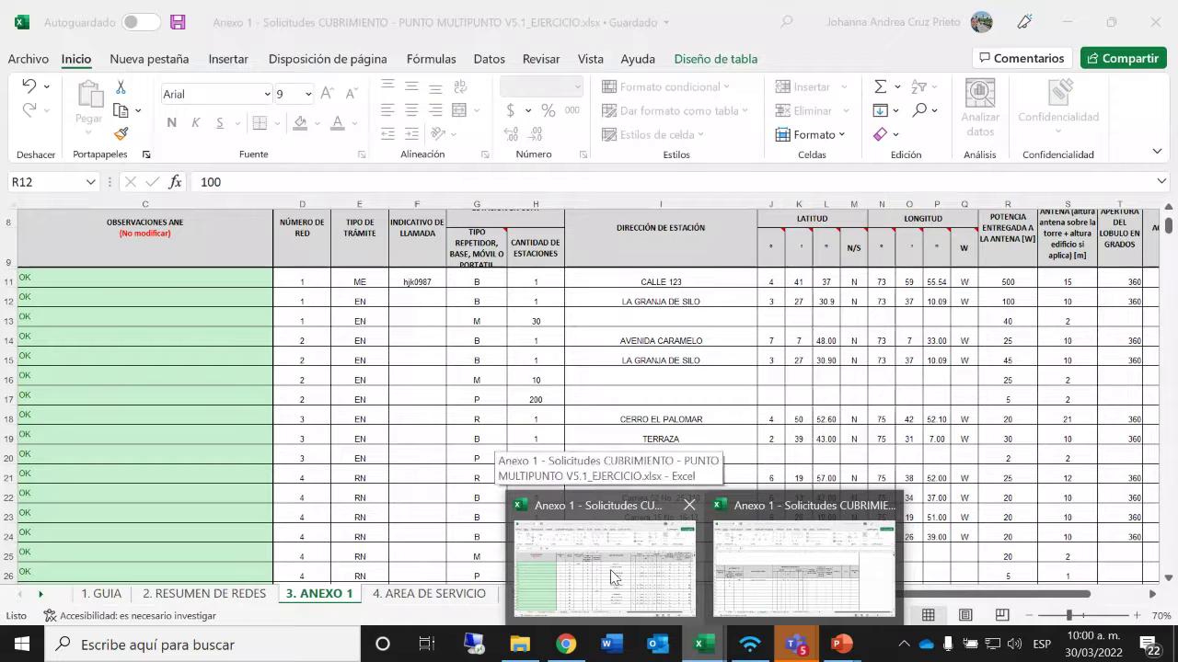
{"action": "left_click", "coordinate": [609, 577]}
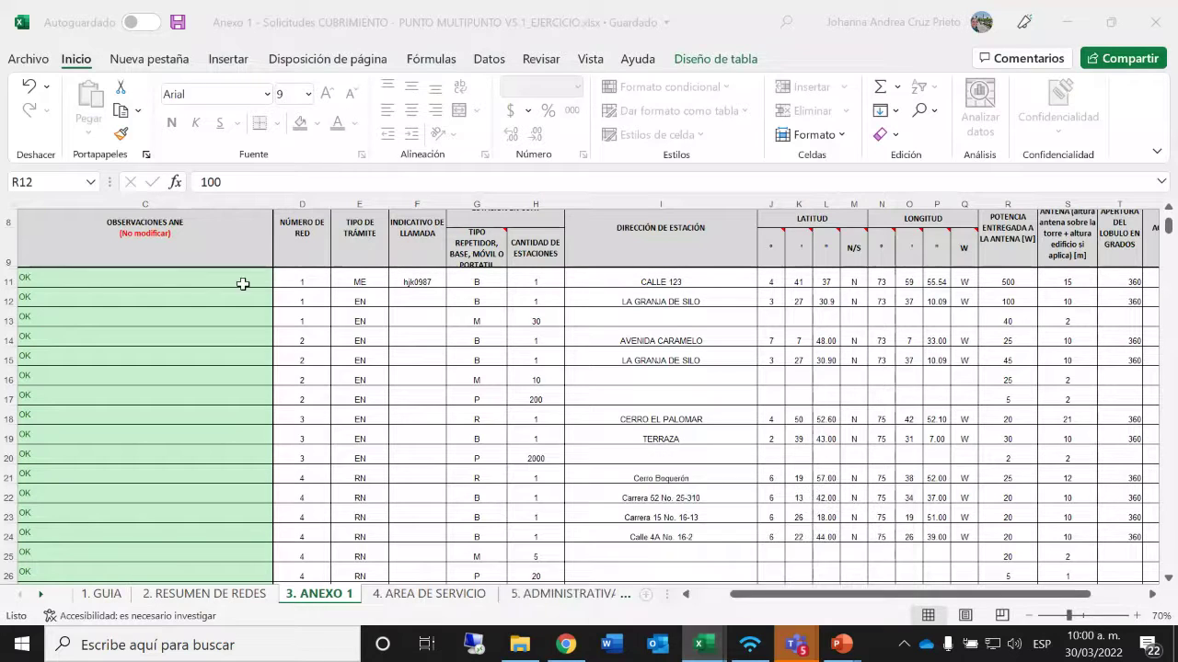
{"action": "left_click", "coordinate": [359, 281]}
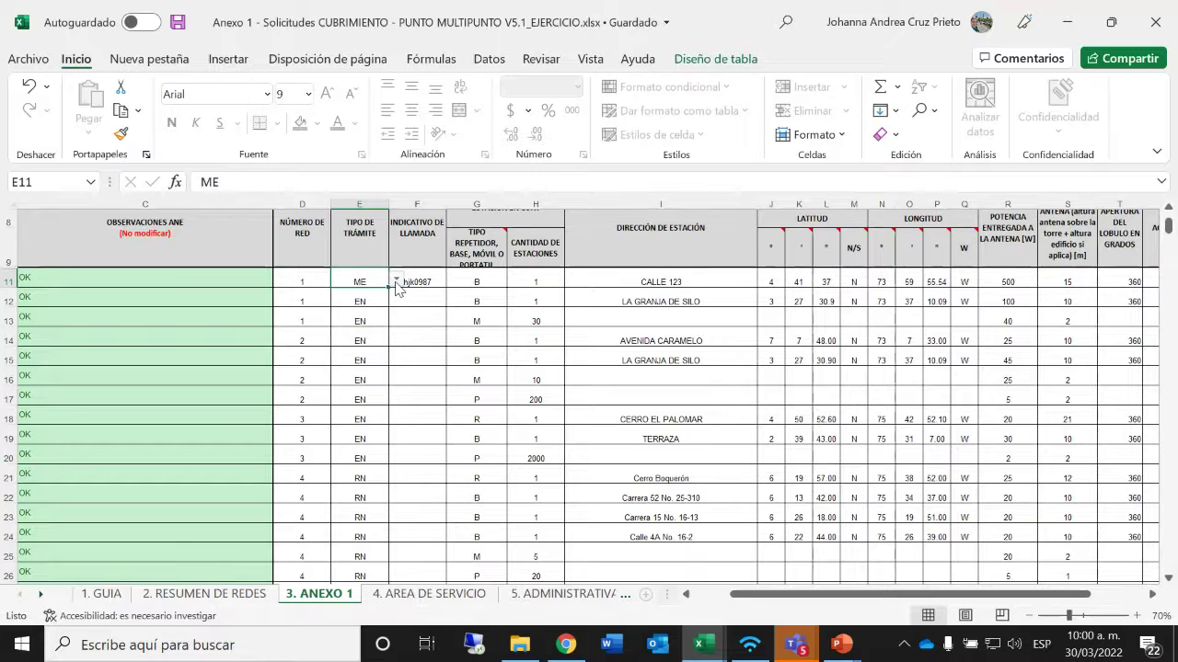
{"action": "left_click", "coordinate": [421, 279]}
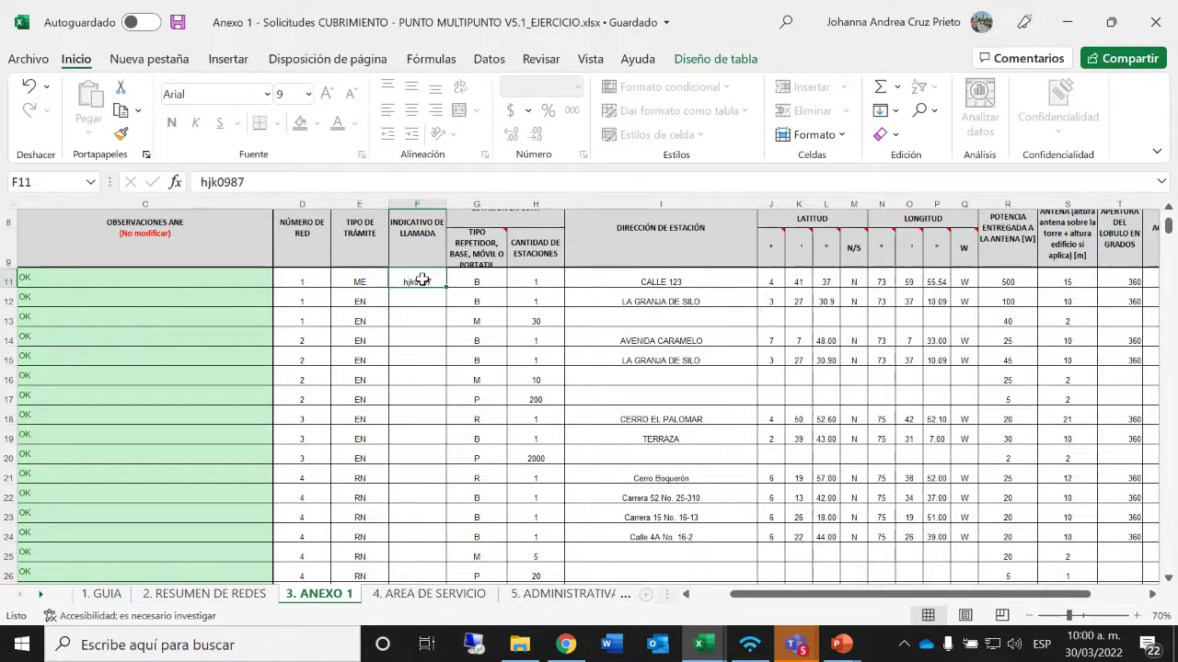
{"action": "key", "text": "Delete"}
Step: Set the TIPO DE TRÁMITE in row 11 to EN and save the workbook
{"action": "left_click", "coordinate": [373, 278]}
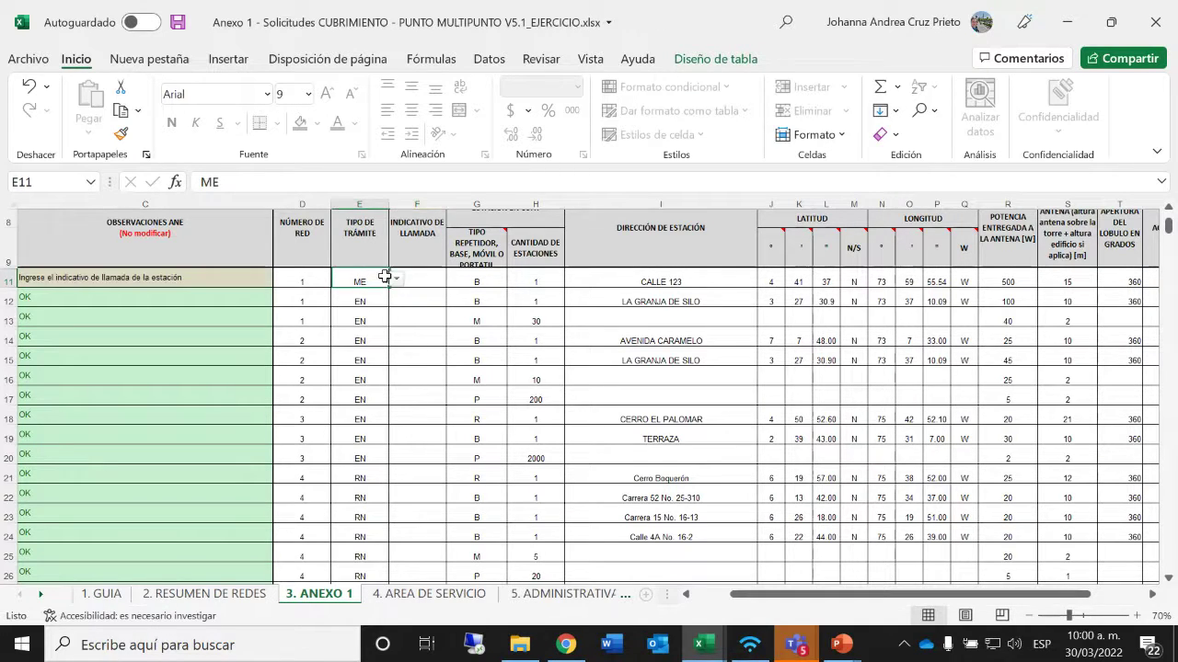
{"action": "left_click", "coordinate": [393, 280]}
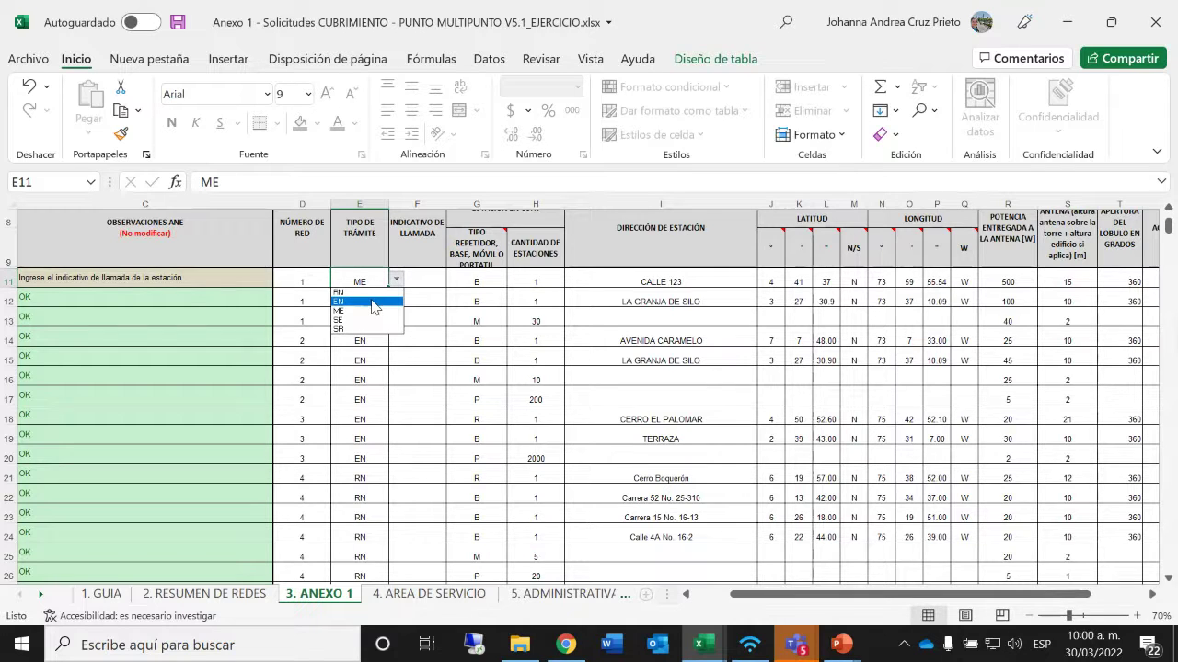
{"action": "left_click", "coordinate": [372, 301]}
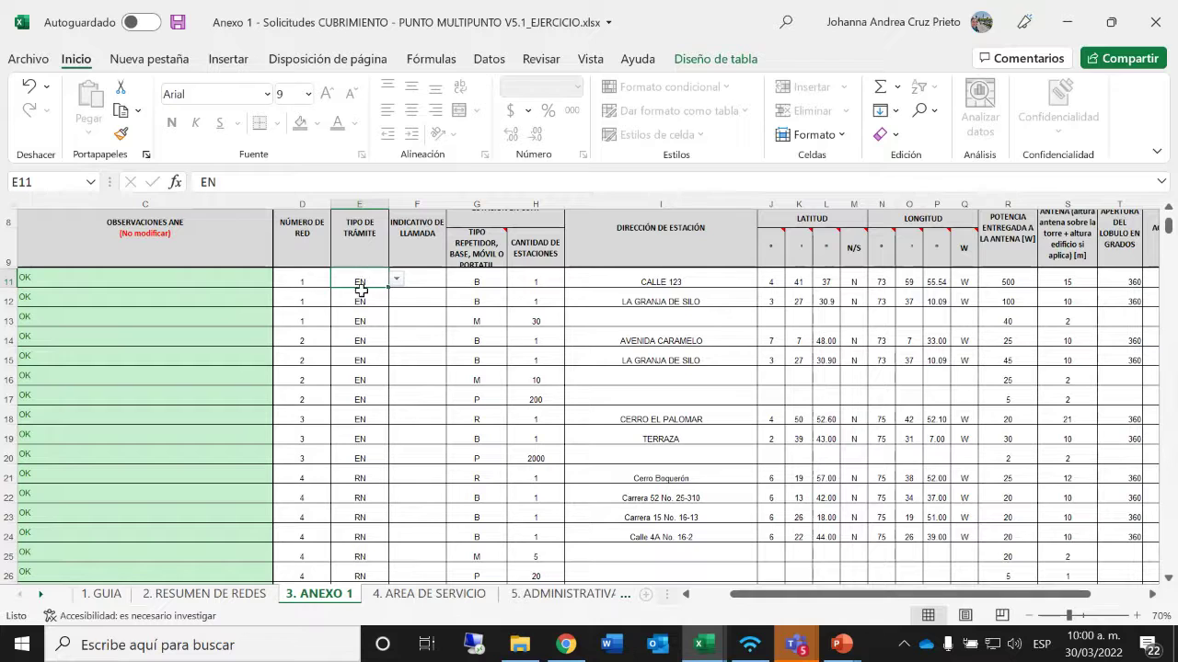
{"action": "left_click", "coordinate": [178, 22]}
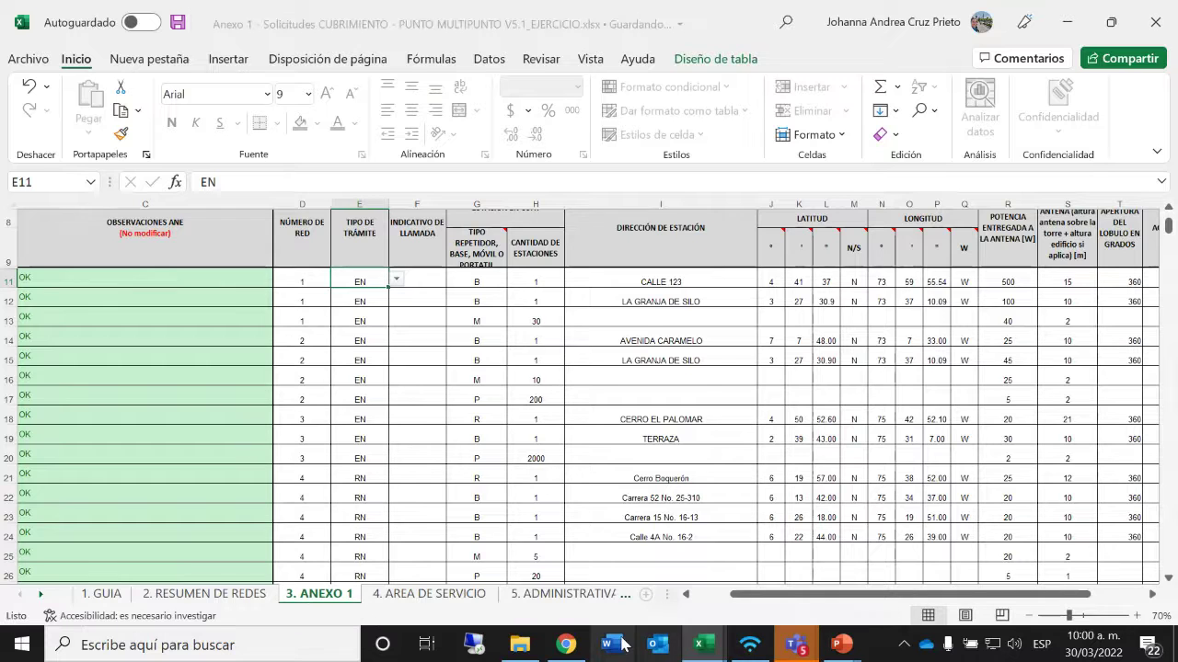
Step: Return to Chrome, run the coverage simulation with the resaved V5.1_EJERCICIO workbook from the TestCubrimiento folder, and close the Anexo dialog
{"action": "left_click", "coordinate": [565, 645]}
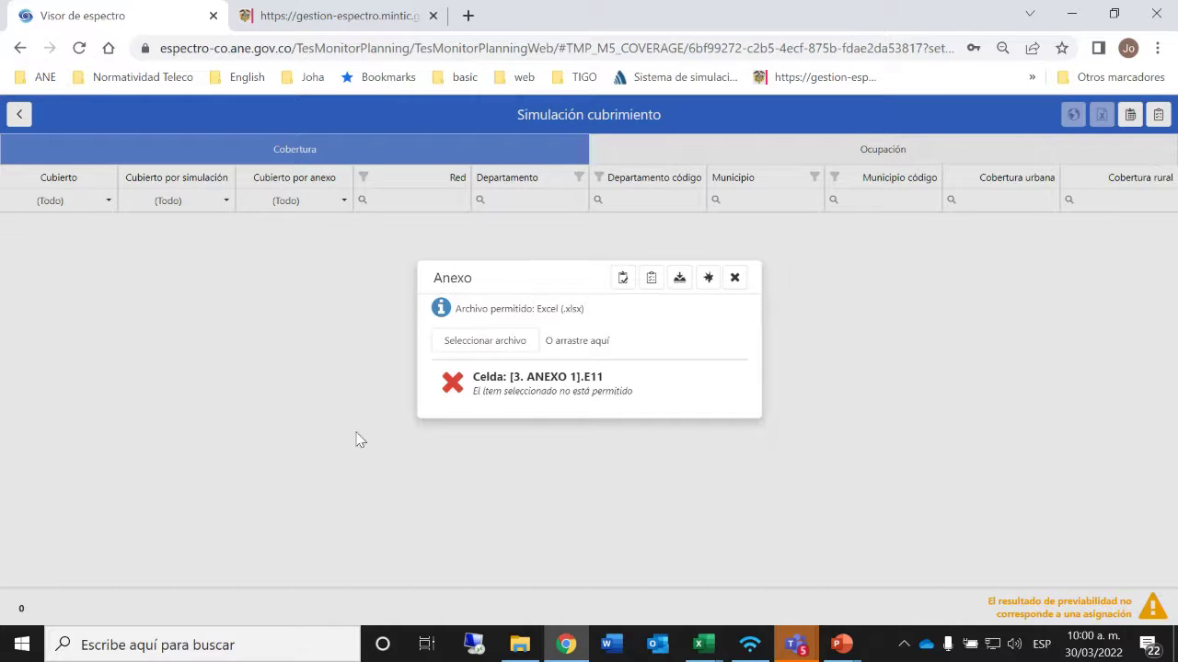
{"action": "left_click", "coordinate": [473, 346]}
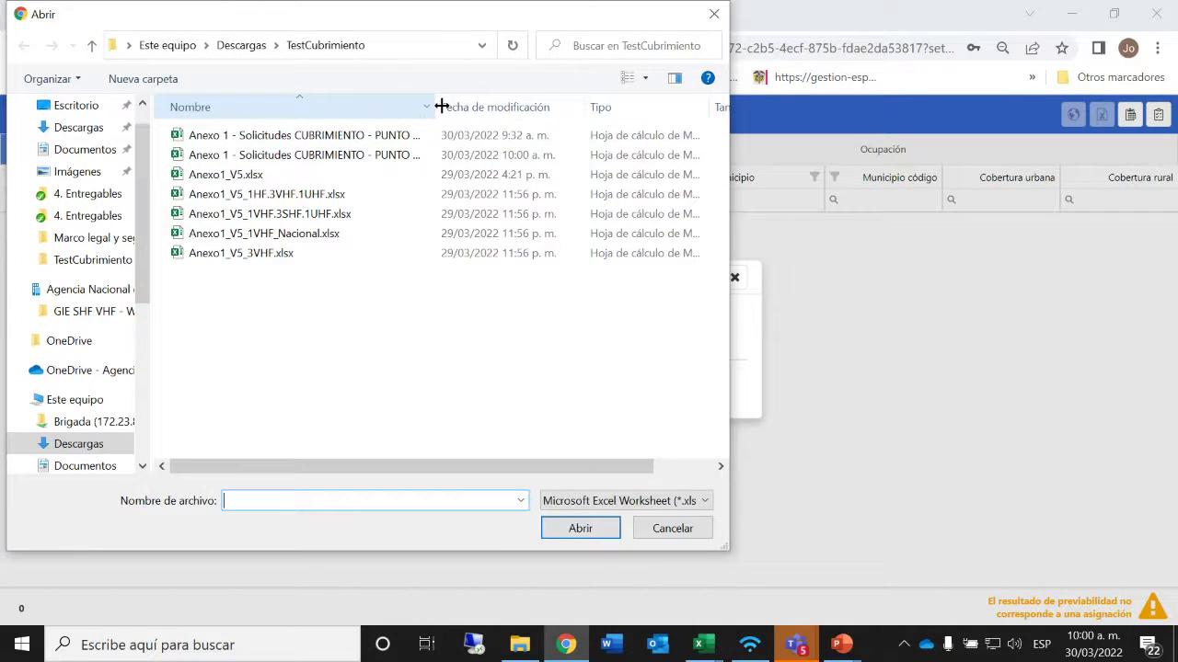
{"action": "left_click_drag", "start_coordinate": [442, 106], "coordinate": [613, 107]}
{"action": "left_click", "coordinate": [507, 158]}
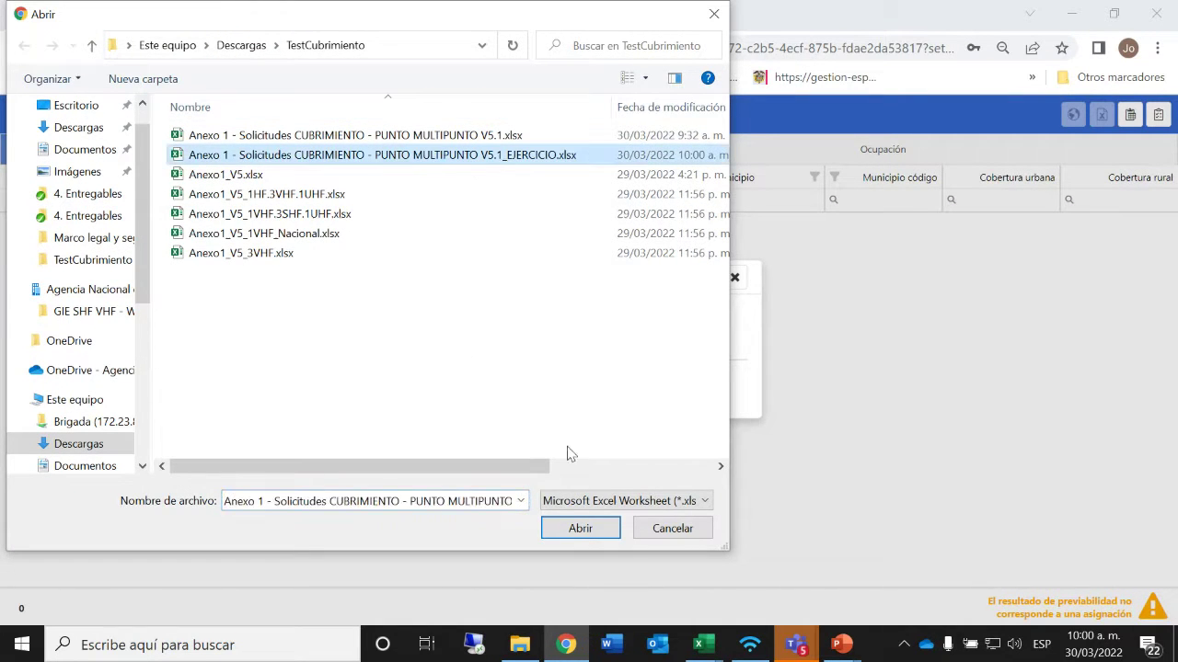
{"action": "left_click", "coordinate": [581, 530]}
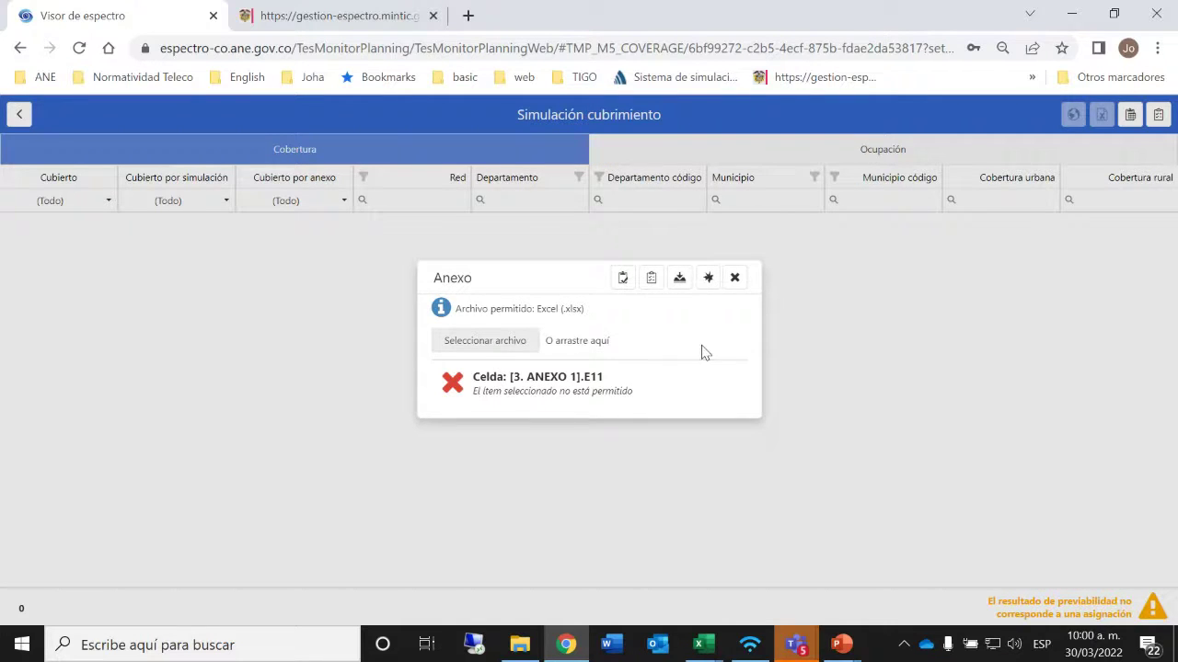
{"action": "left_click", "coordinate": [709, 281]}
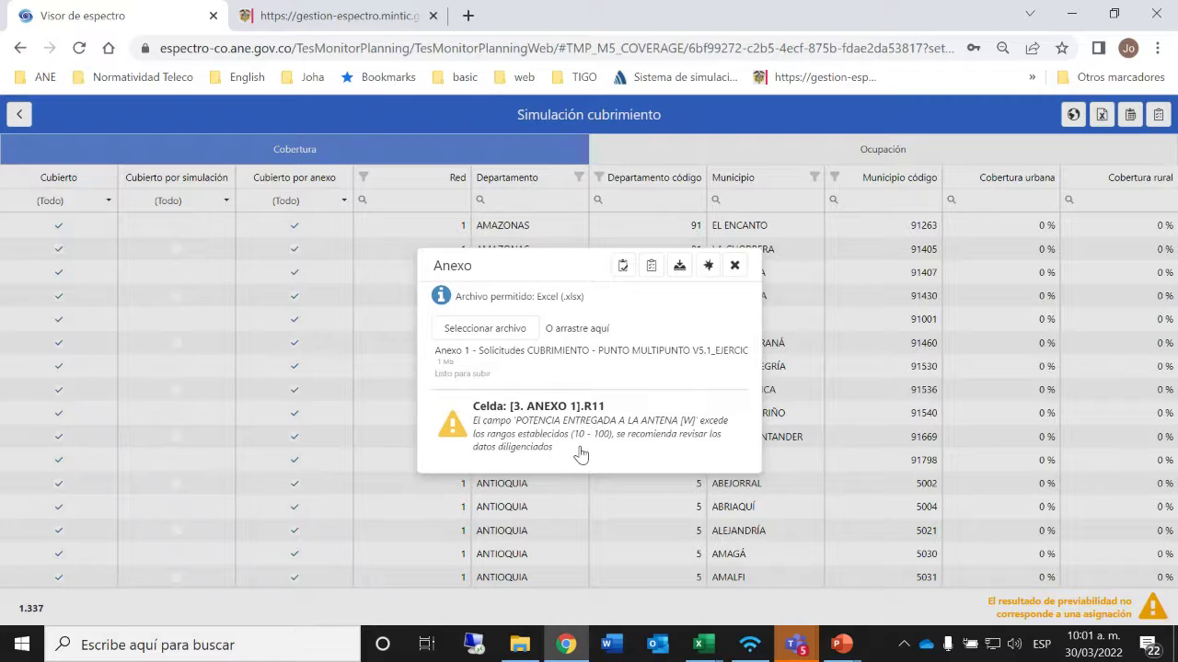
{"action": "left_click", "coordinate": [622, 269]}
{"action": "left_click", "coordinate": [735, 267]}
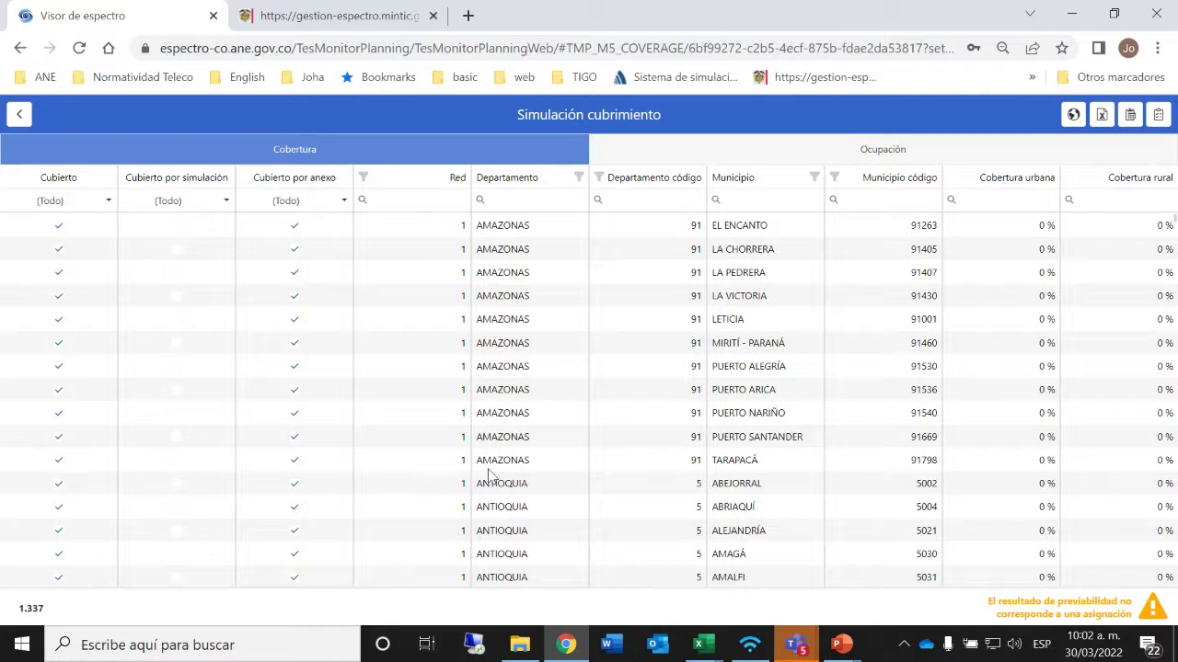
Step: Check the national service area requested for network 1 on sheet 4. AREA DE SERVICIO of the exercise workbook in Excel
{"action": "left_click", "coordinate": [718, 653]}
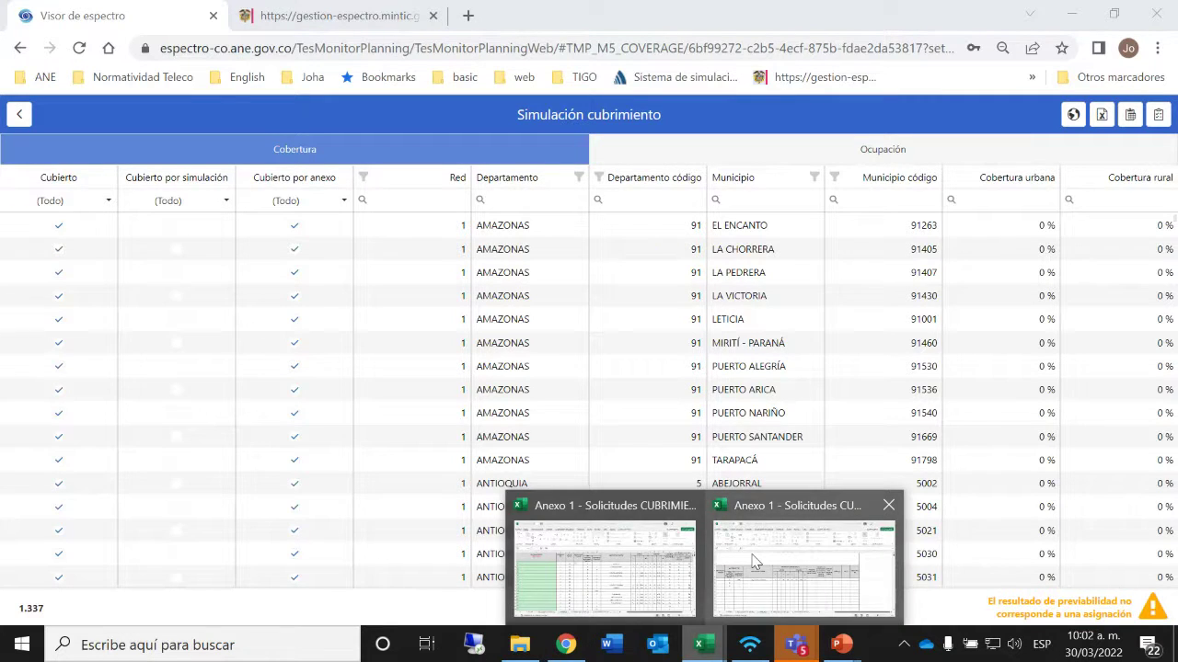
{"action": "left_click", "coordinate": [754, 563]}
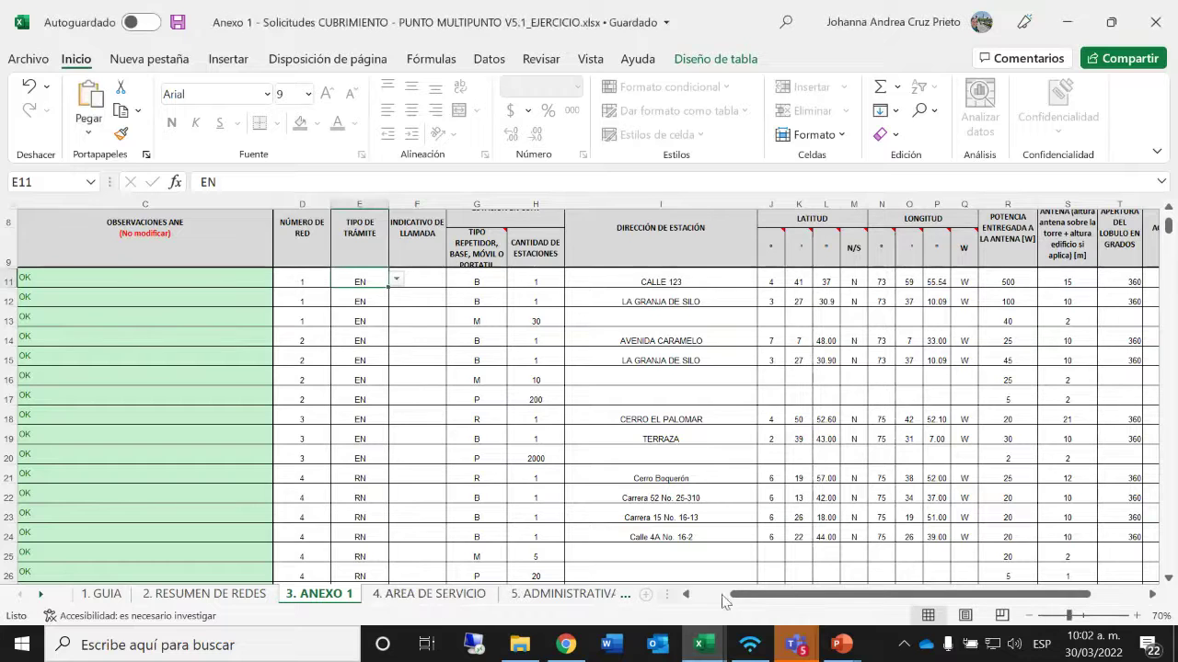
{"action": "left_click", "coordinate": [429, 593]}
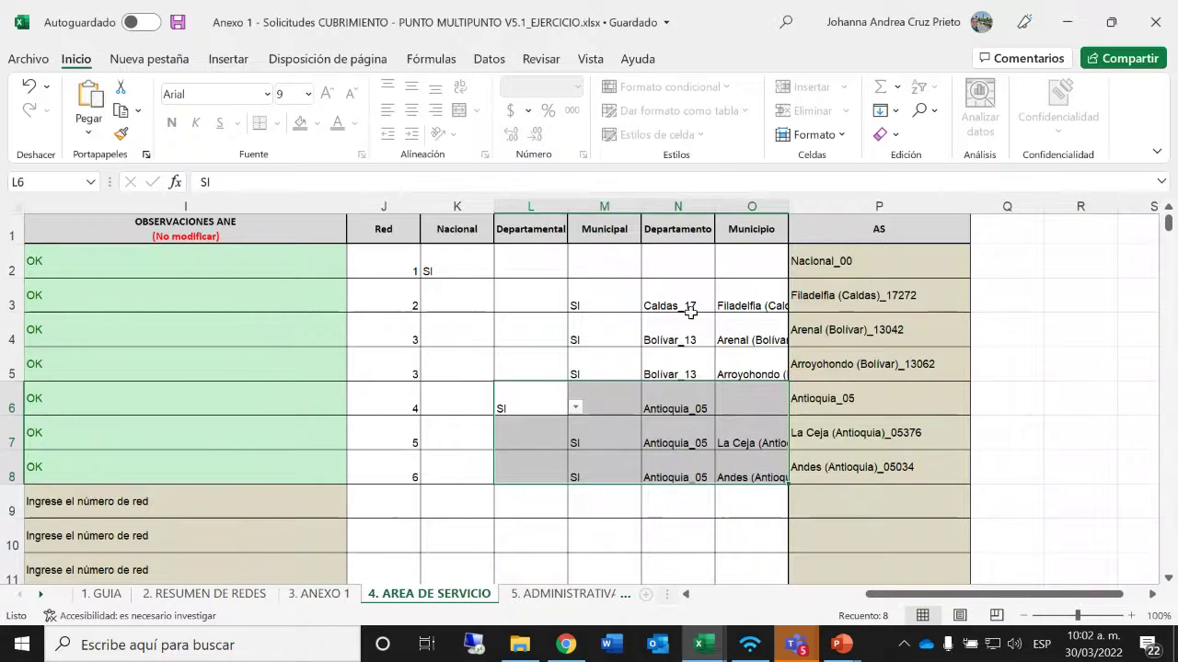
{"action": "left_click", "coordinate": [457, 273]}
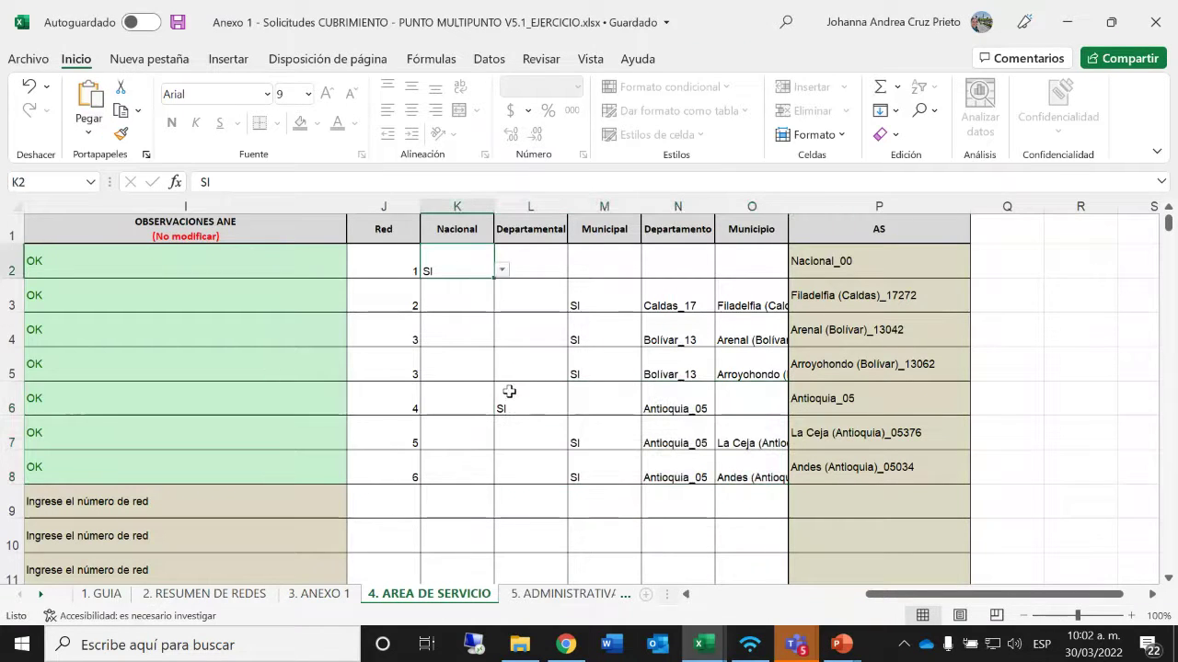
Step: Back in Chrome, review the network 1 coverage results by municipality and filter the results table to Red 2
{"action": "left_click", "coordinate": [565, 648]}
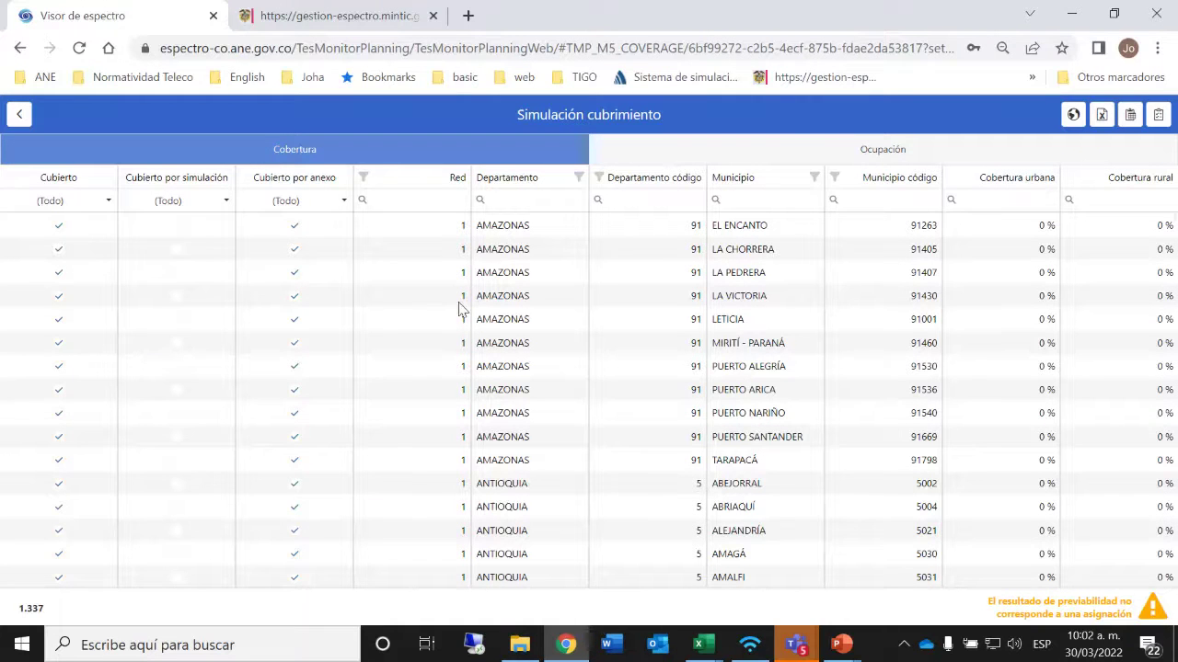
{"action": "scroll", "coordinate": [460, 313], "scroll_direction": "down", "scroll_amount": 15}
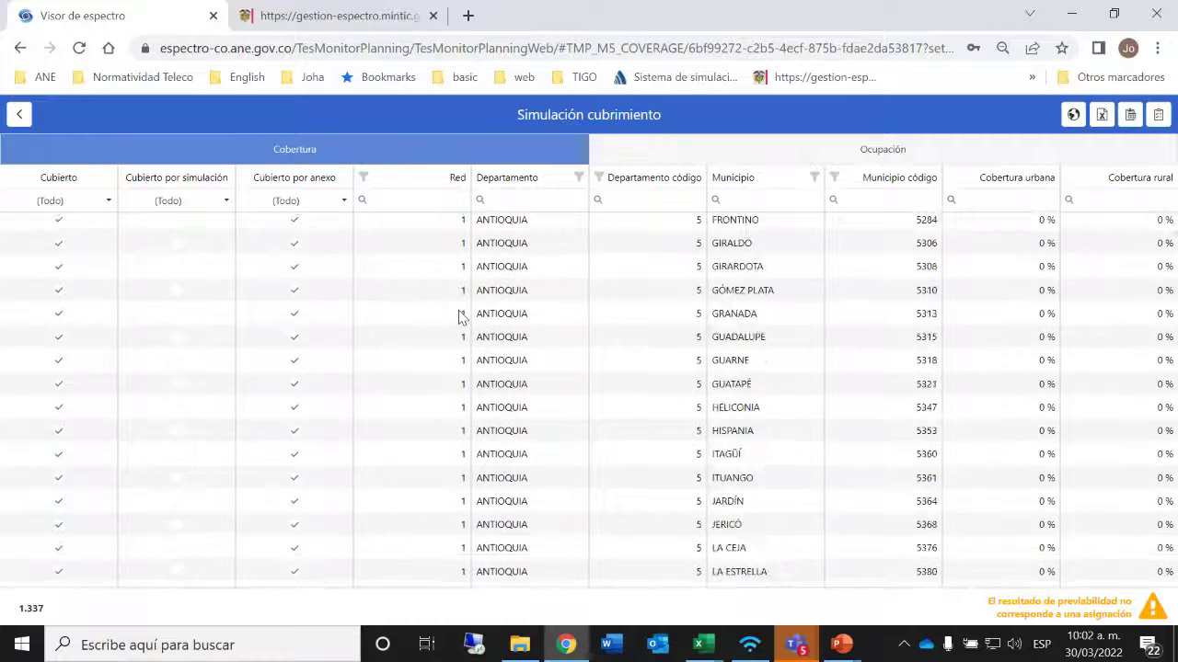
{"action": "scroll", "coordinate": [460, 315], "scroll_direction": "down", "scroll_amount": 10}
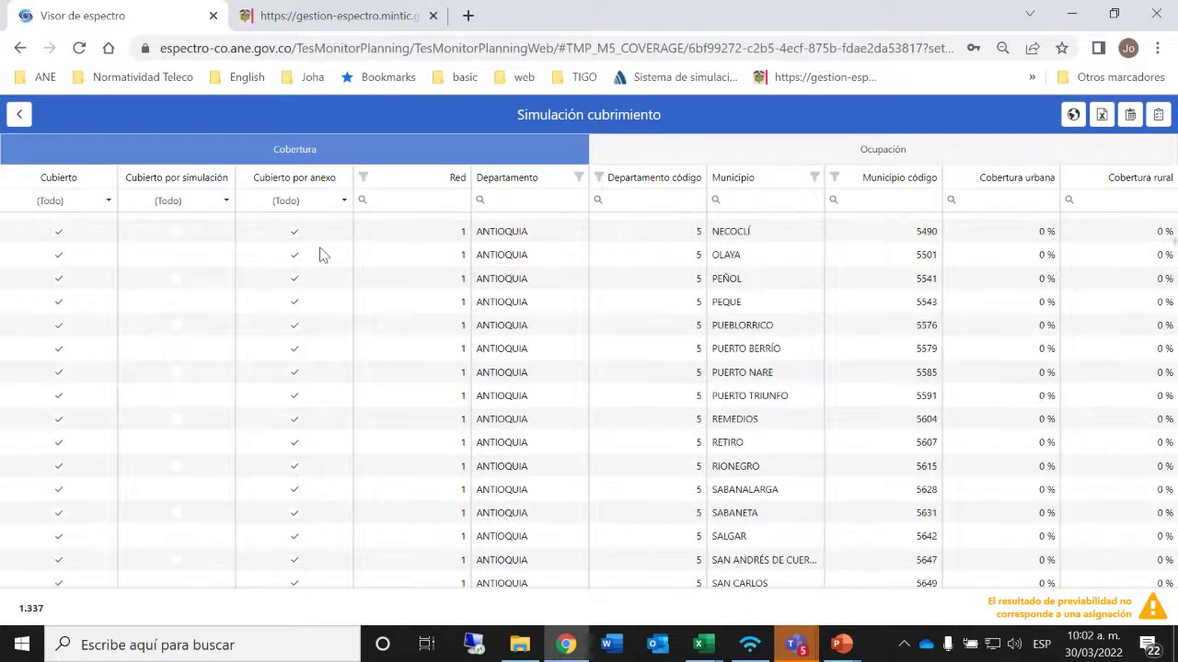
{"action": "scroll", "coordinate": [301, 266], "scroll_direction": "up", "scroll_amount": 4}
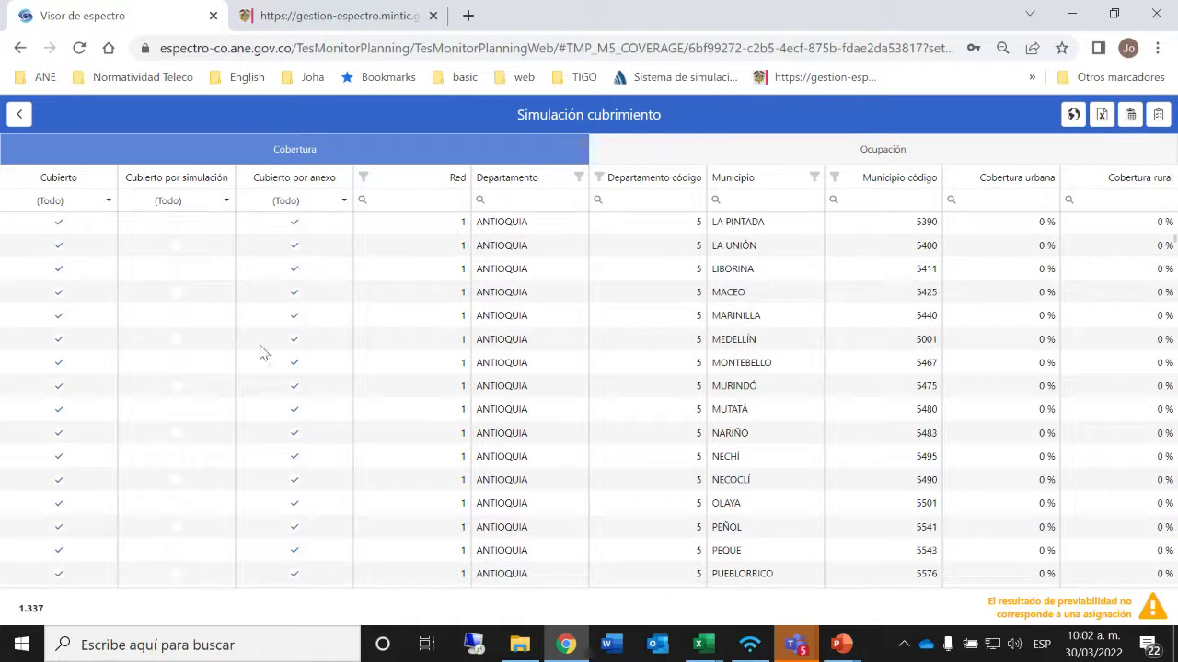
{"action": "left_click", "coordinate": [433, 200]}
{"action": "type", "text": "2"}
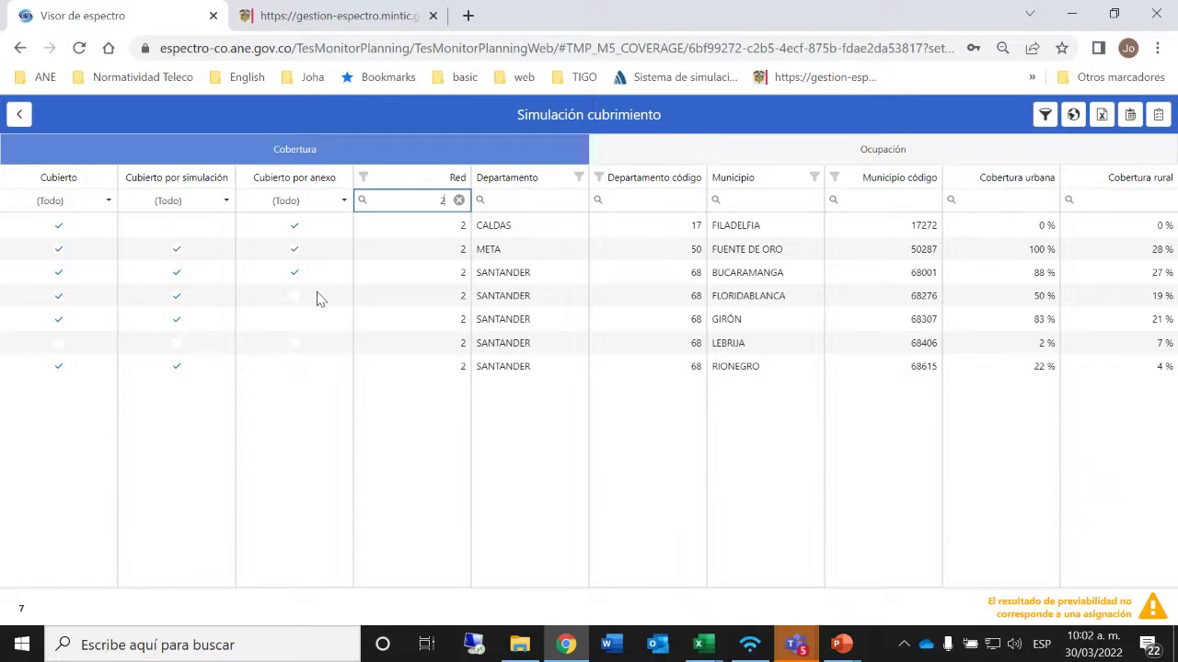
Step: In Excel, look up each network's DESCRIPCIÓN COBERTURA service area on sheet 2. RESUMEN DE REDES of the exercise workbook
{"action": "key", "text": "alt+Tab"}
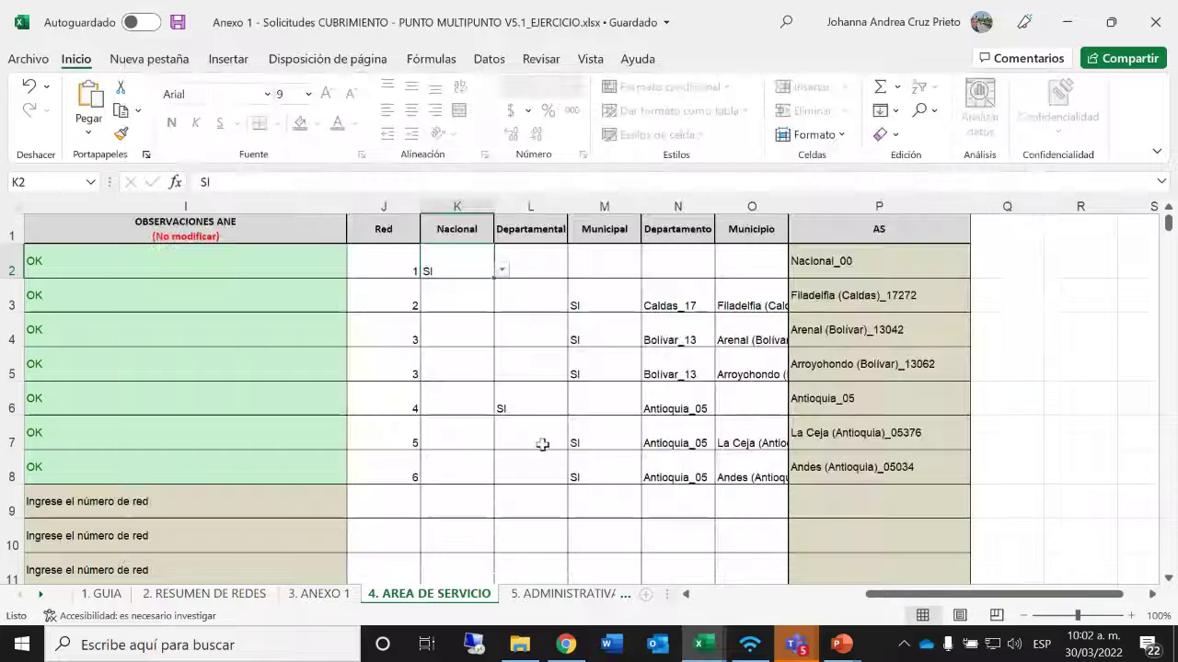
{"action": "left_click", "coordinate": [317, 595]}
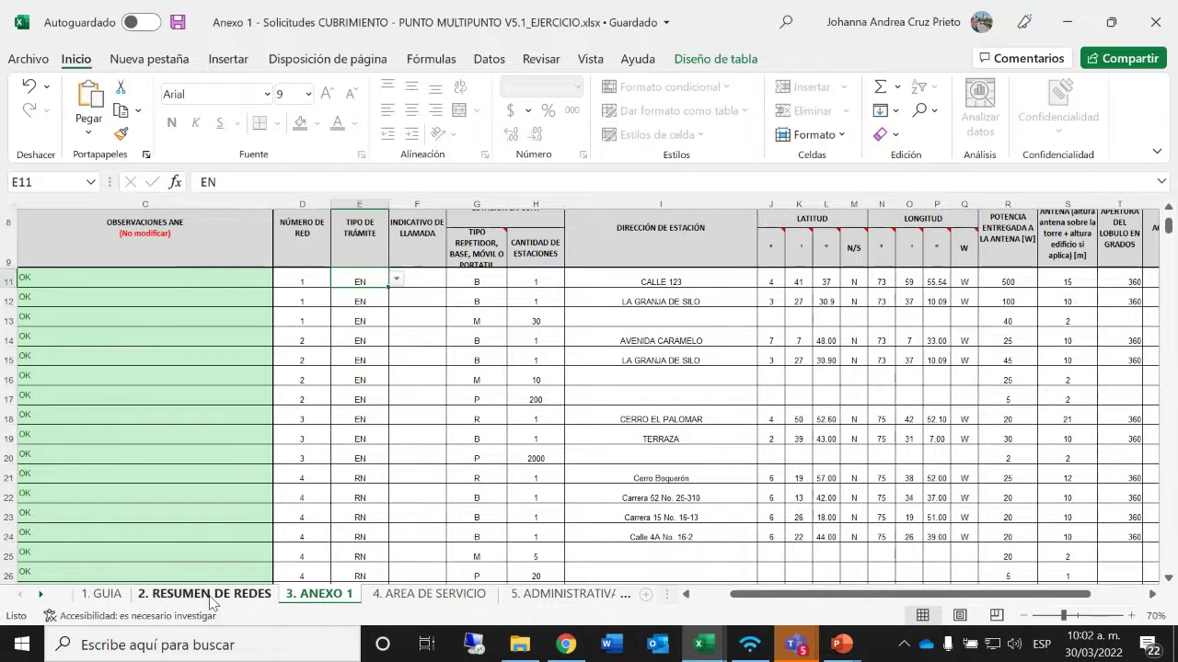
{"action": "key", "text": "alt+Tab"}
{"action": "key", "text": "alt+Tab"}
{"action": "key", "text": "ctrl+Page_Up"}
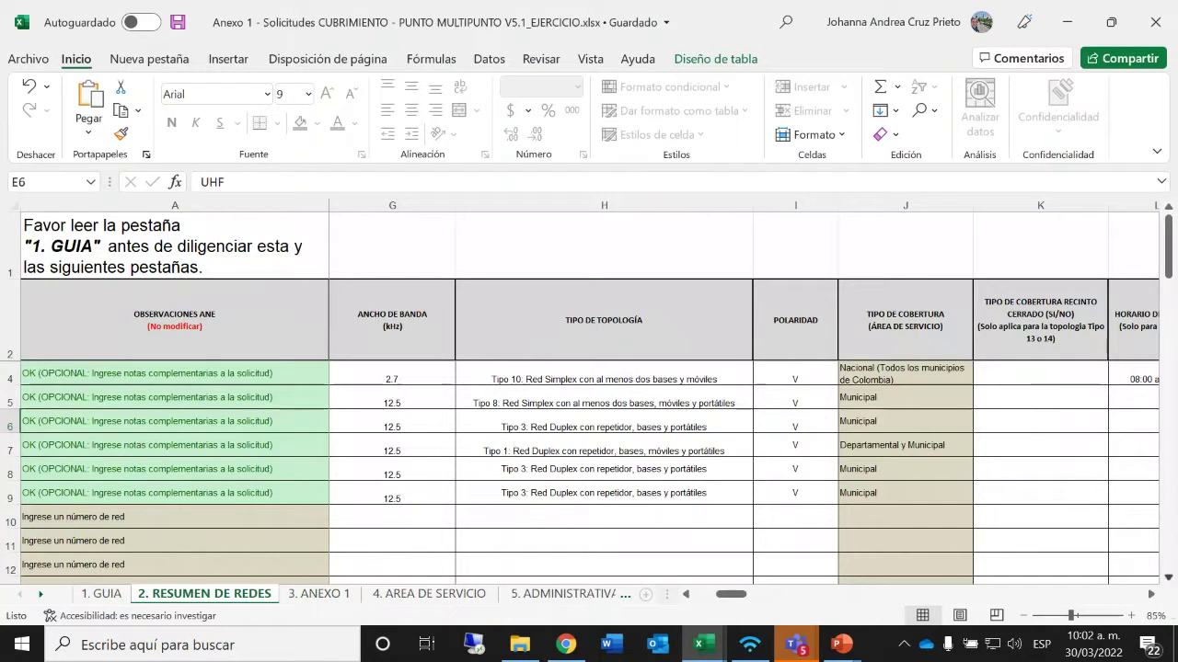
{"action": "left_click", "coordinate": [1150, 595]}
{"action": "left_click", "coordinate": [1150, 595]}
{"action": "left_click", "coordinate": [1150, 595]}
{"action": "left_click", "coordinate": [1150, 594]}
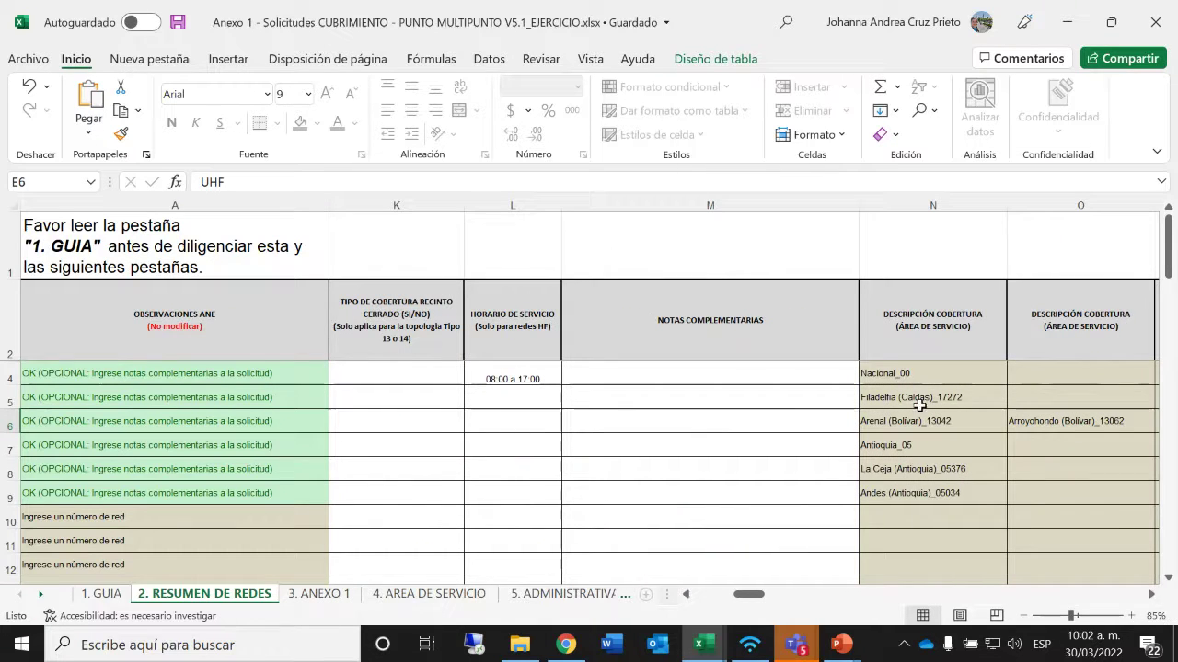
Step: Return to Chrome, open the coverage results map and display Red 1 (Tipo 10) with both of its base stations
{"action": "key", "text": "alt+Tab"}
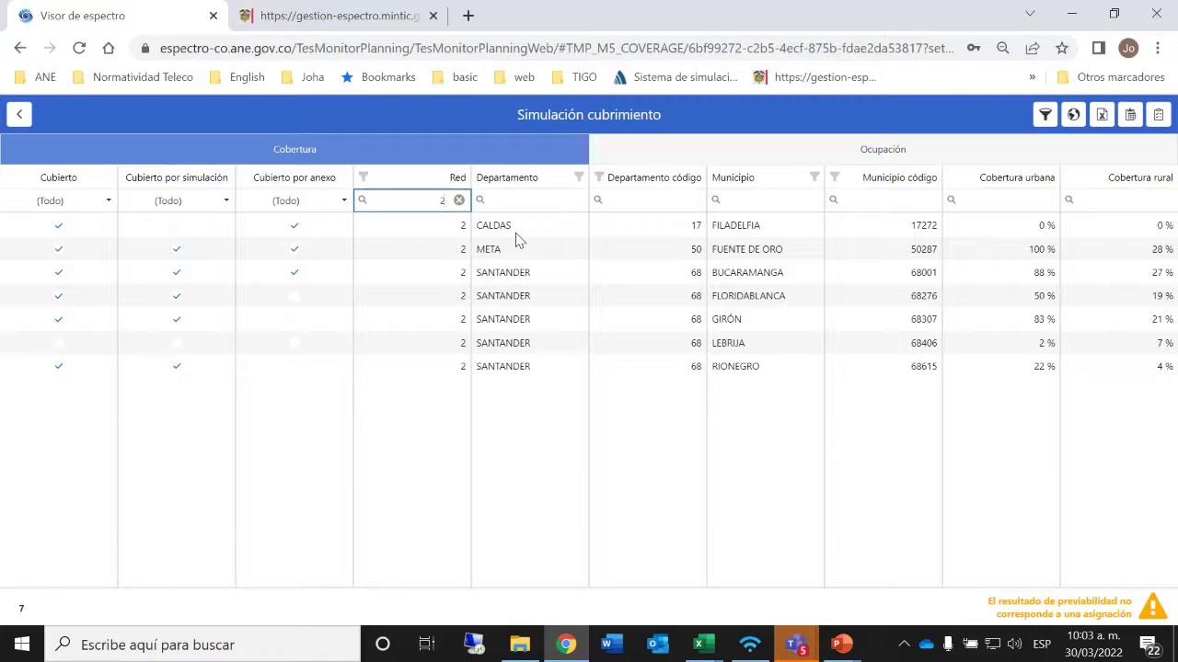
{"action": "left_click", "coordinate": [1072, 115]}
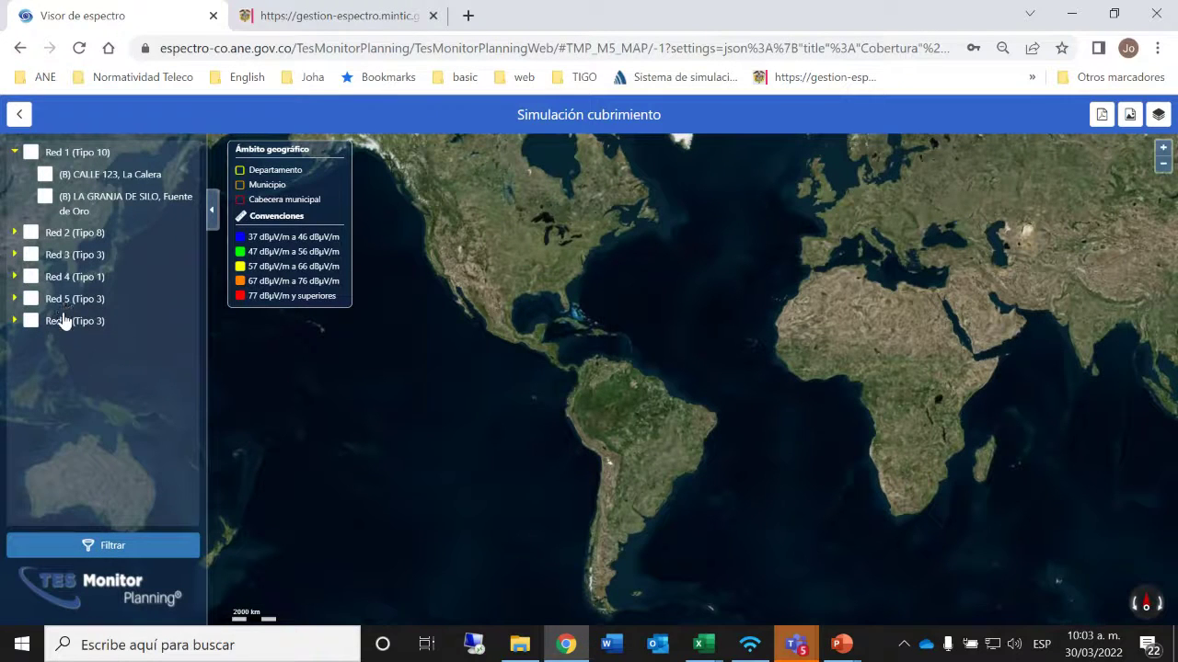
{"action": "left_click", "coordinate": [25, 155]}
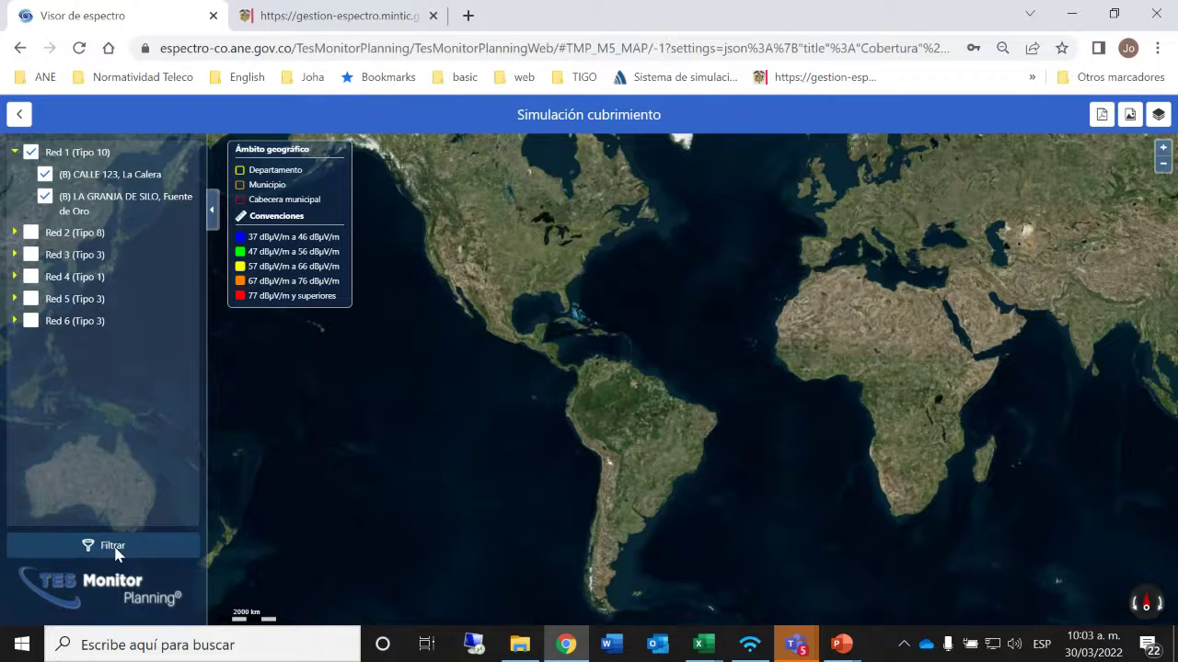
{"action": "left_click", "coordinate": [112, 547]}
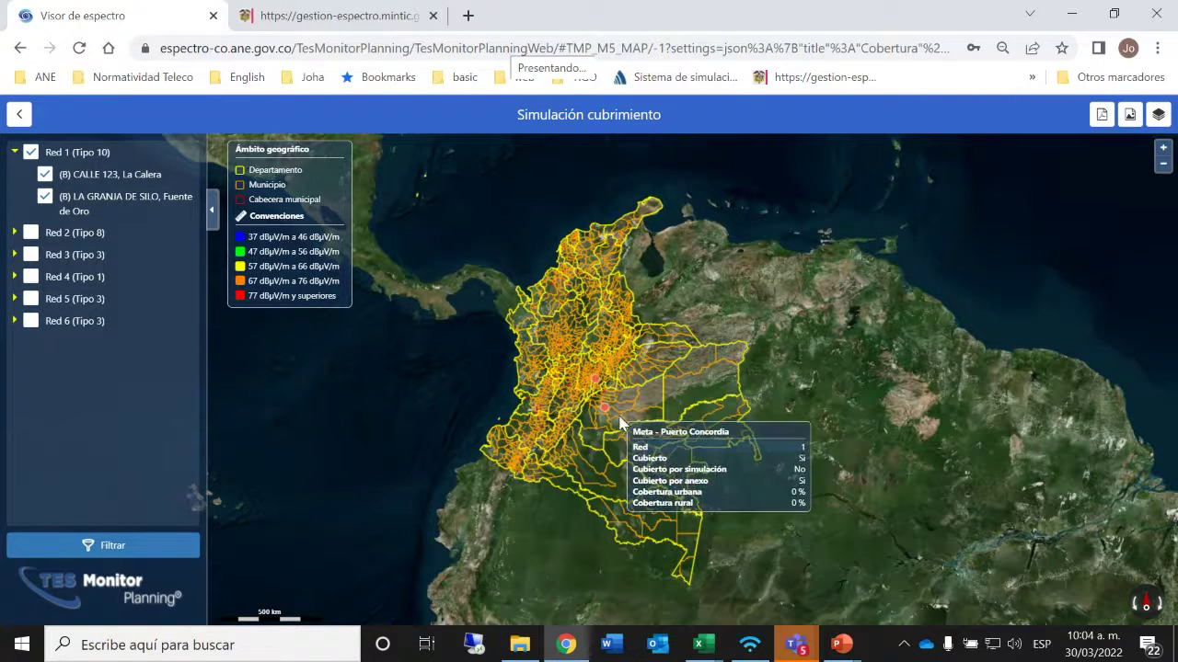
{"action": "scroll", "coordinate": [598, 414], "scroll_direction": "up", "scroll_amount": 2}
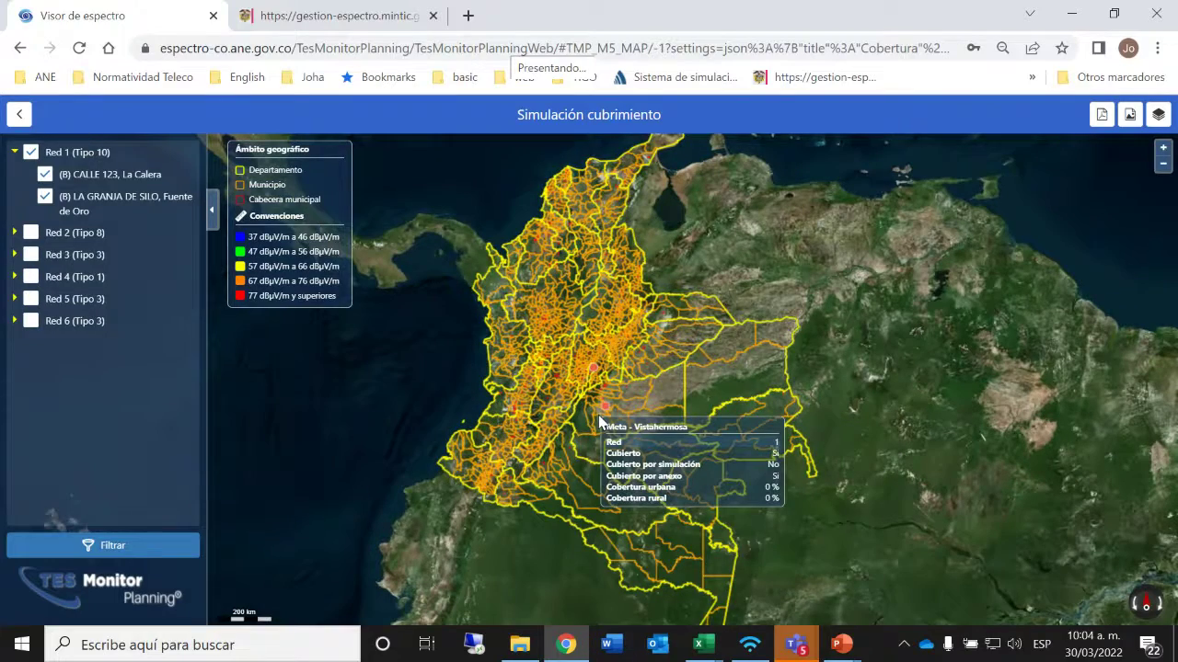
Step: Replace Red 1 with Red 2 (Tipo 8) and both of its base stations on the coverage map
{"action": "scroll", "coordinate": [599, 421], "scroll_direction": "up", "scroll_amount": 2}
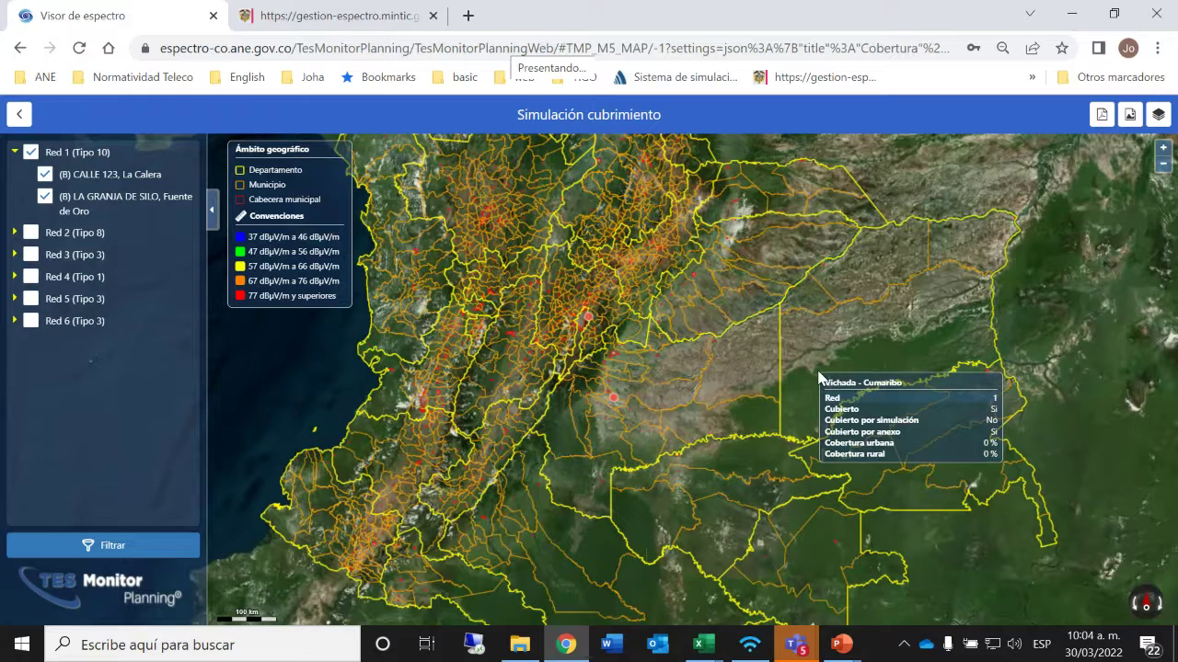
{"action": "left_click", "coordinate": [32, 153]}
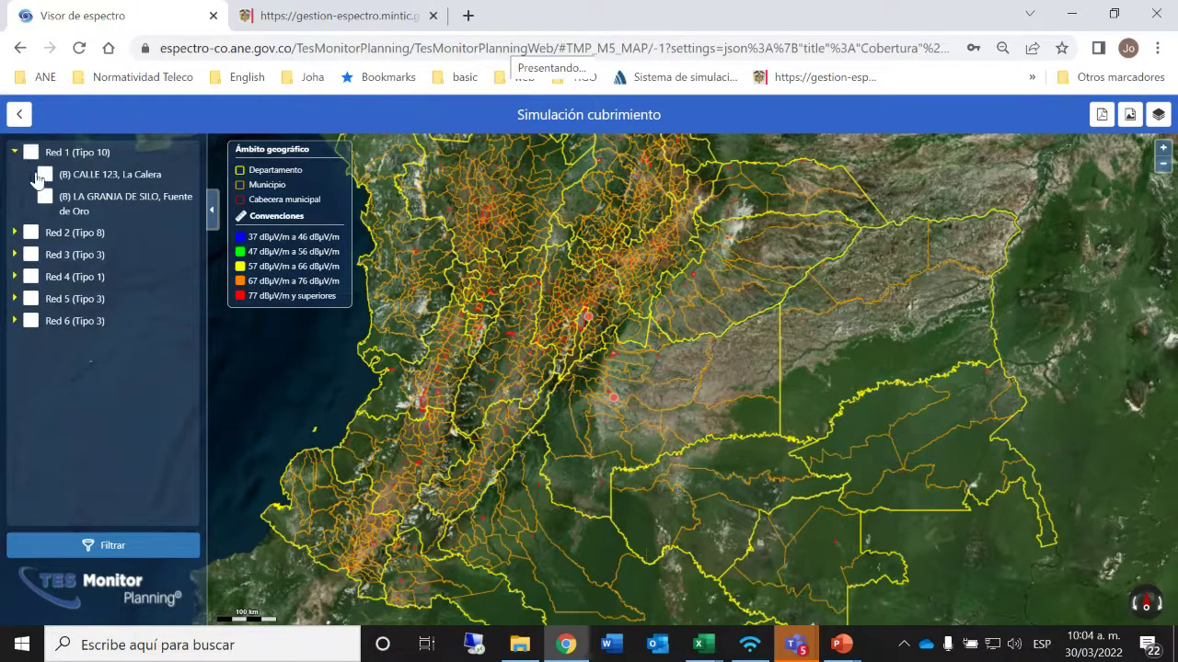
{"action": "left_click", "coordinate": [16, 235]}
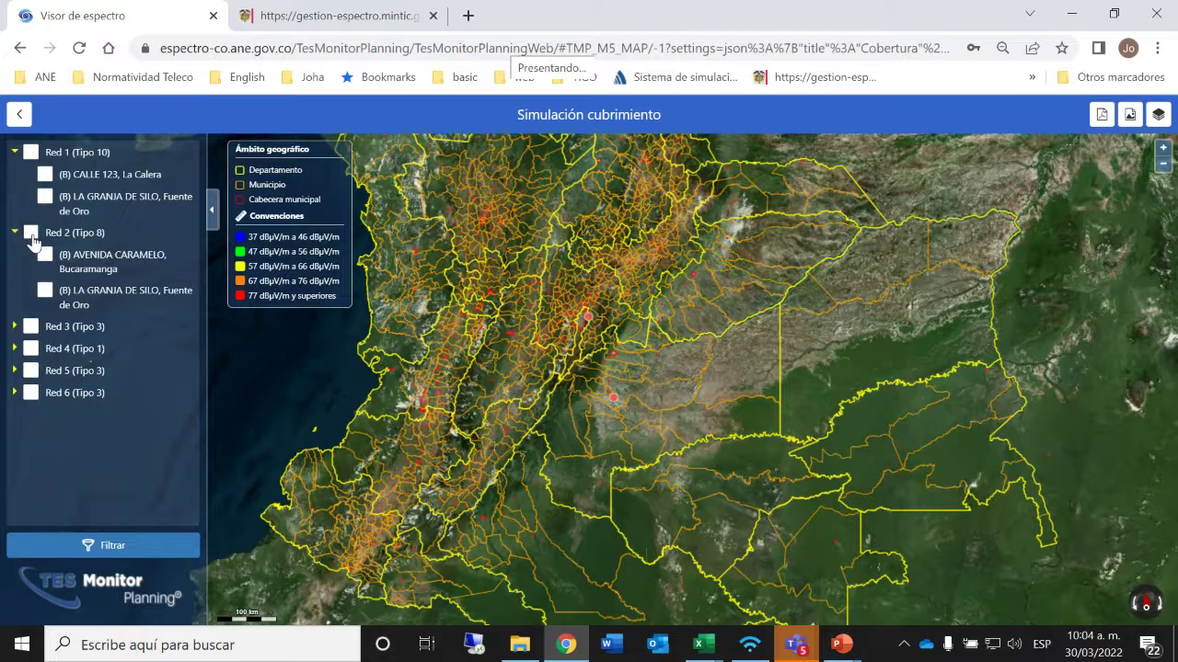
{"action": "left_click", "coordinate": [31, 234]}
{"action": "left_click", "coordinate": [102, 547]}
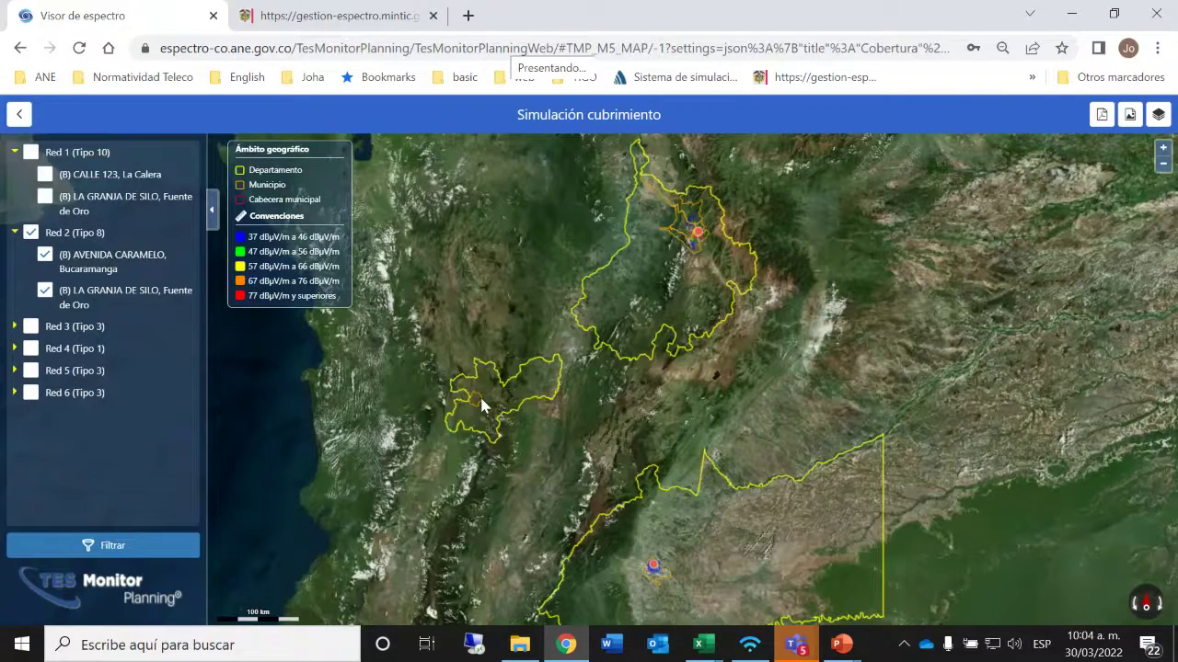
Step: Examine Red 2's coverage on the map around Filadelfia in Caldas, Bucaramanga in Santander and Fuente de Oro in Meta
{"action": "mouse_move", "coordinate": [480, 405]}
{"action": "scroll", "coordinate": [480, 405], "scroll_direction": "up", "scroll_amount": 3}
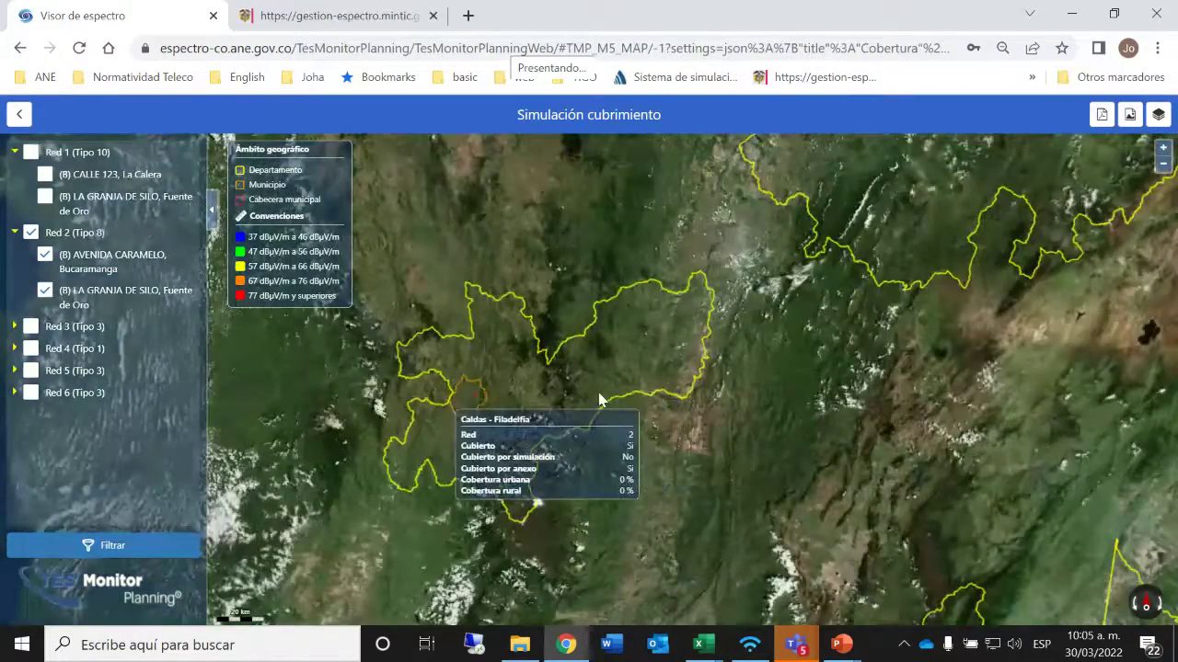
{"action": "scroll", "coordinate": [771, 322], "scroll_direction": "down", "scroll_amount": 1}
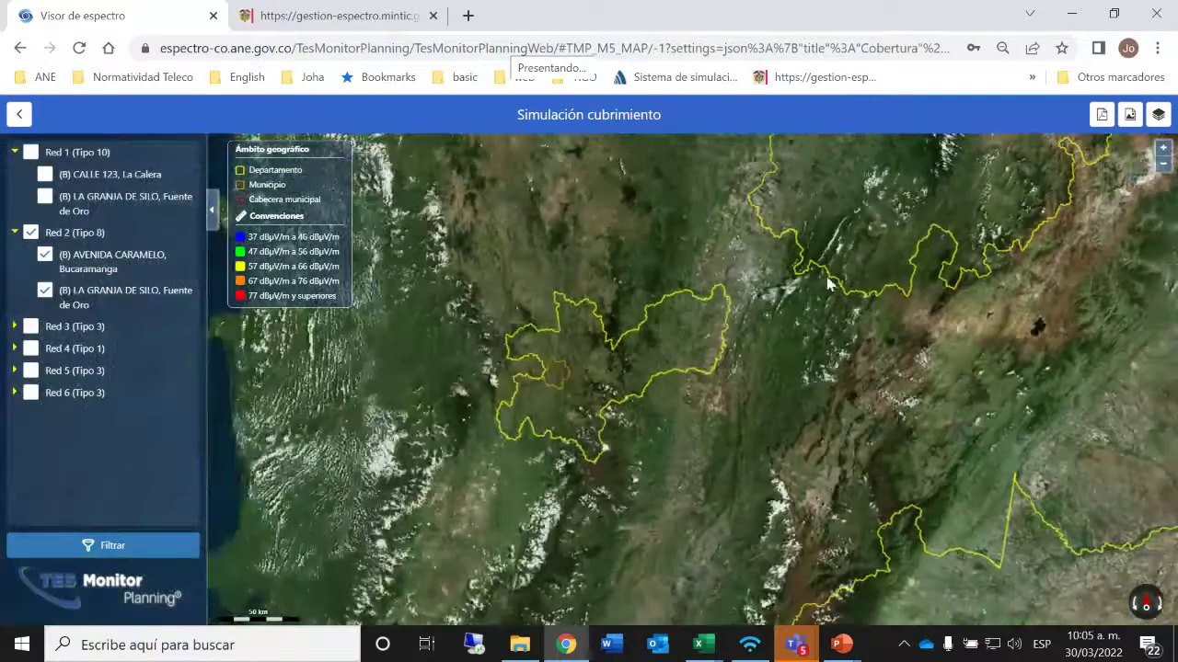
{"action": "left_click_drag", "start_coordinate": [769, 315], "coordinate": [632, 157]}
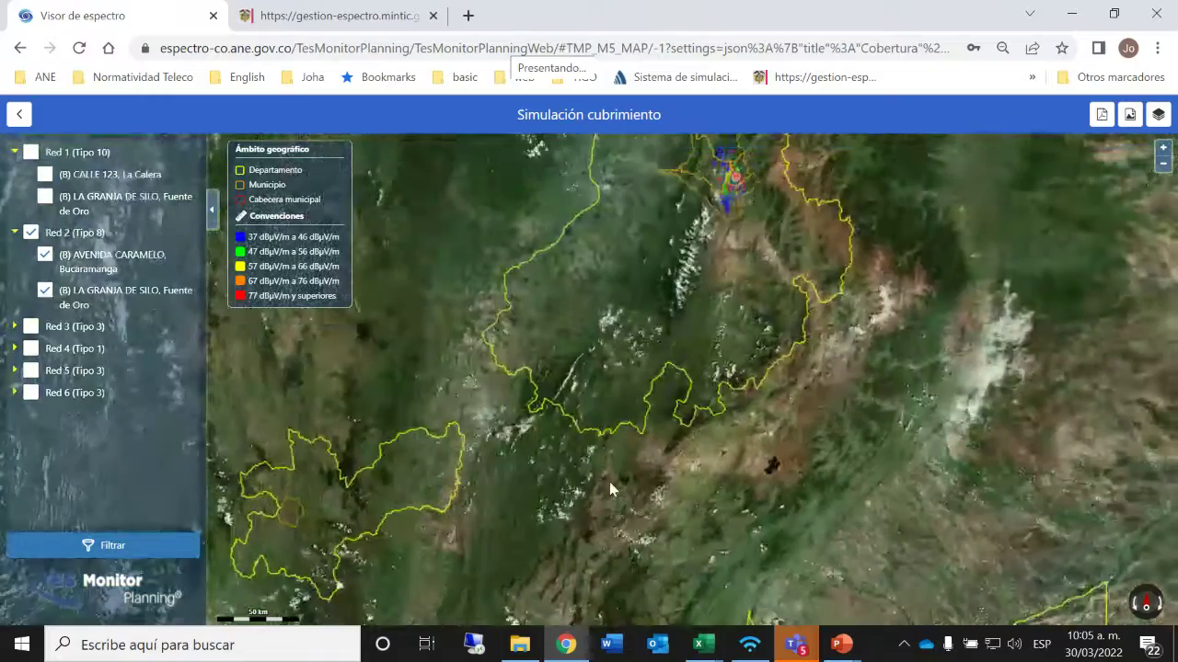
{"action": "left_click_drag", "start_coordinate": [726, 241], "coordinate": [621, 323]}
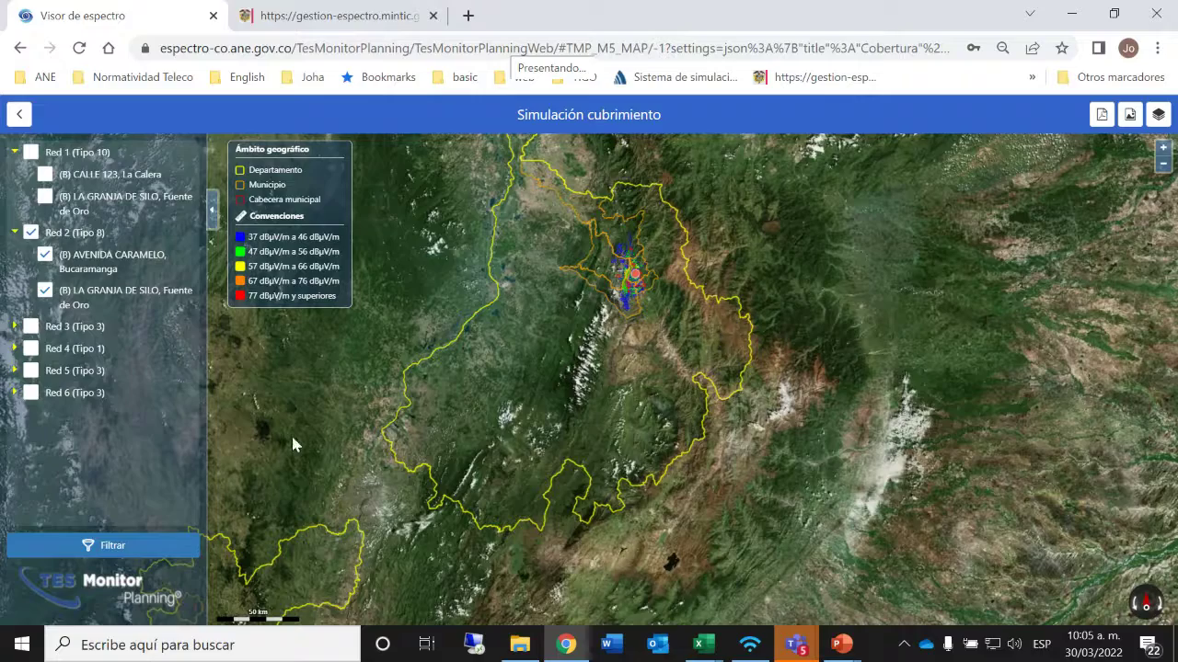
{"action": "left_click_drag", "start_coordinate": [291, 433], "coordinate": [458, 378]}
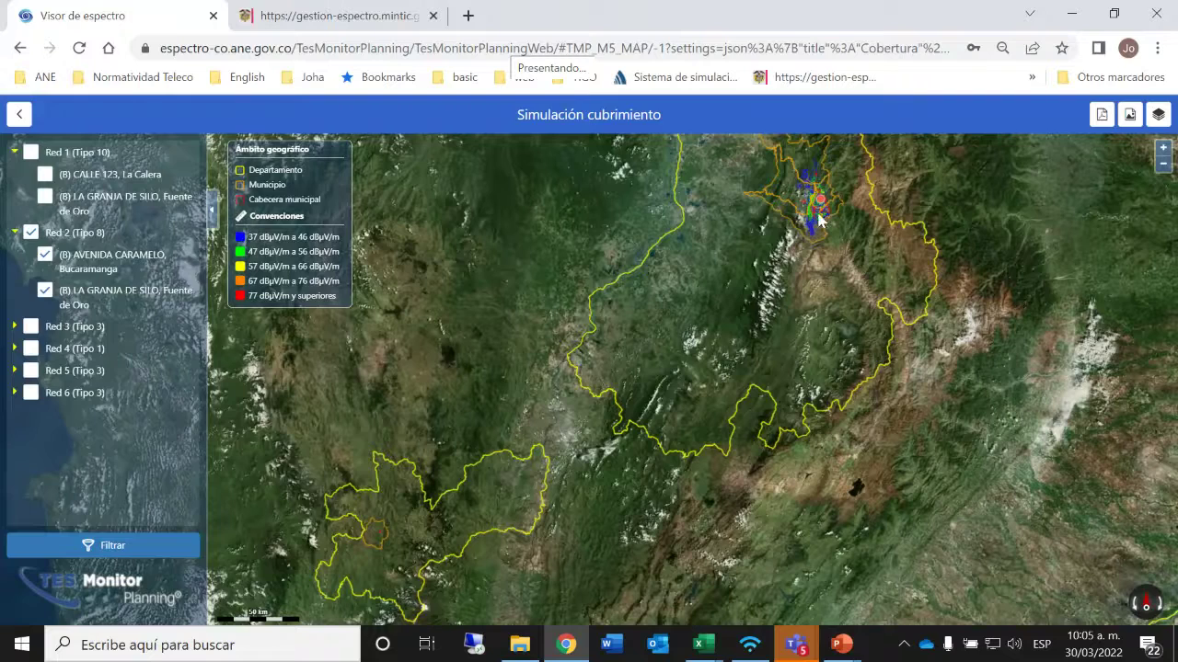
{"action": "mouse_move", "coordinate": [801, 224]}
{"action": "left_click_drag", "start_coordinate": [503, 448], "coordinate": [386, 383]}
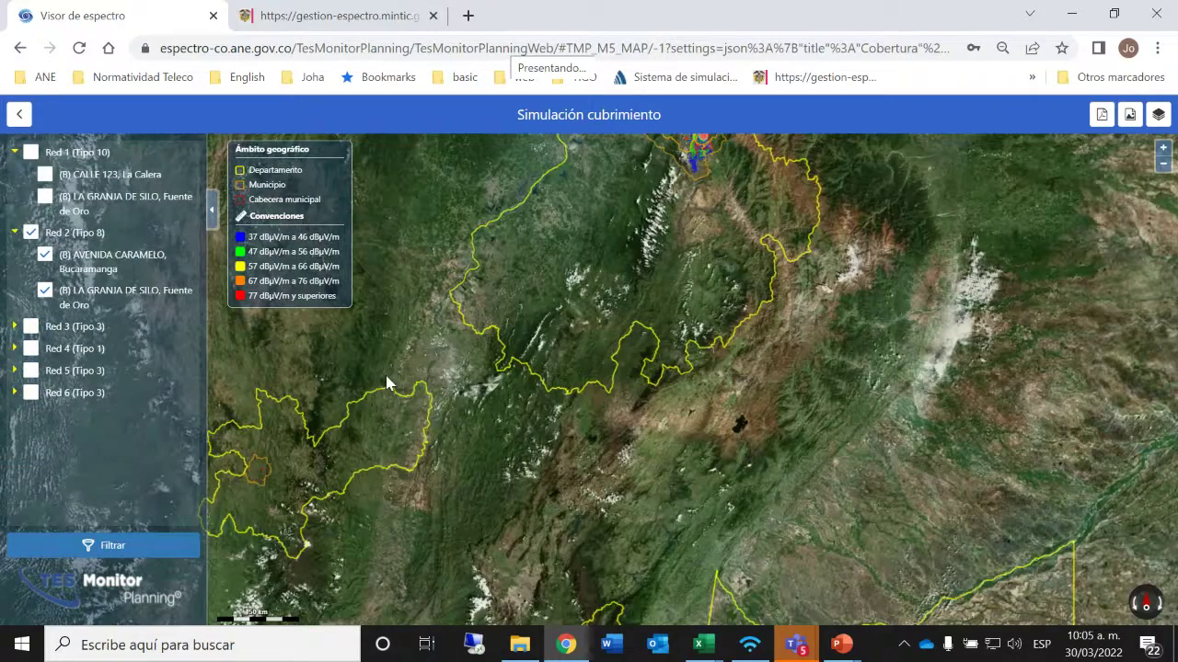
{"action": "scroll", "coordinate": [386, 382], "scroll_direction": "down", "scroll_amount": 1}
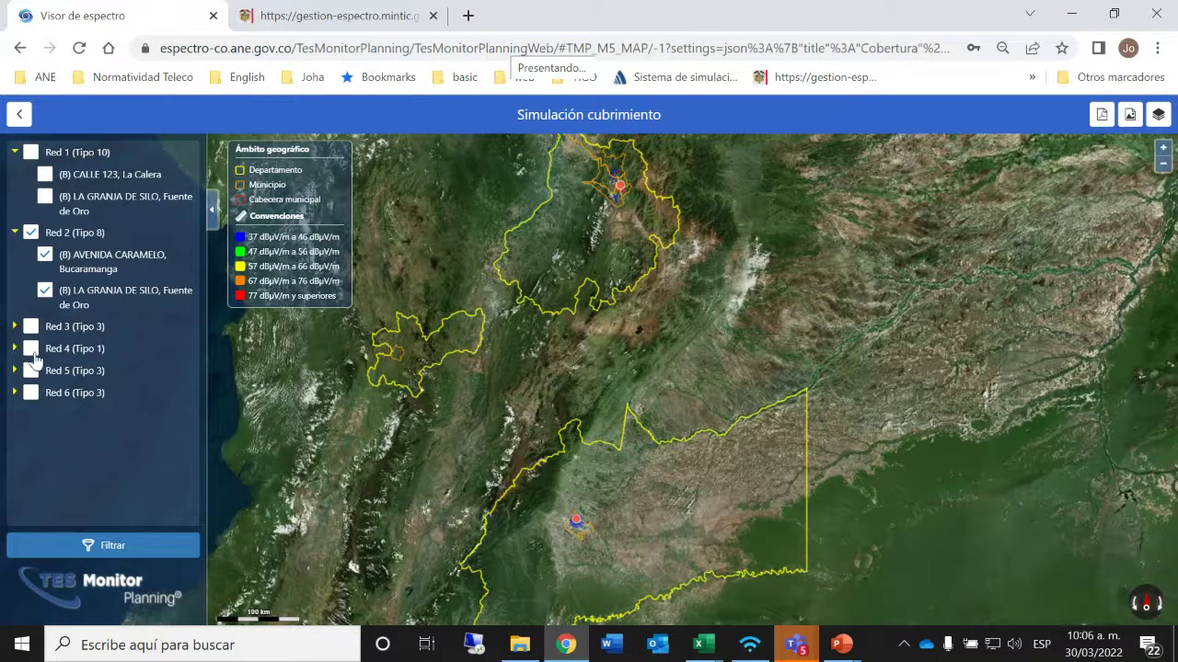
Step: Show only Red 3 (Tipo 3) with its two stations on the map and inspect its coverage around Pereira, Risaralda
{"action": "left_click", "coordinate": [13, 328]}
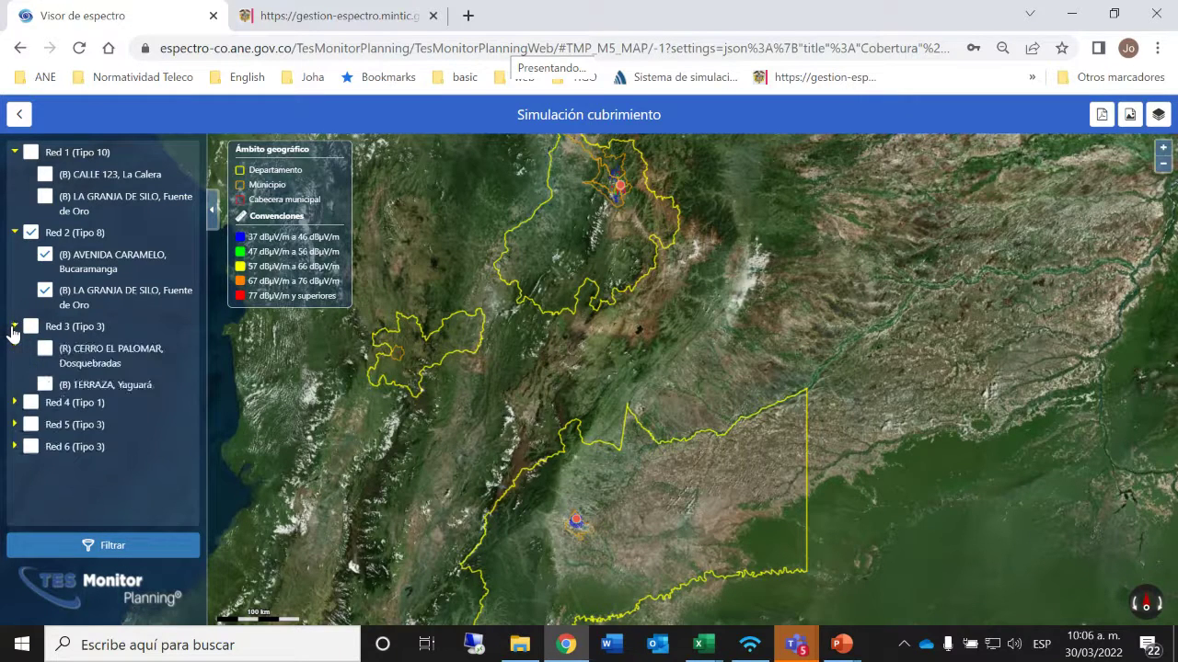
{"action": "left_click", "coordinate": [26, 236]}
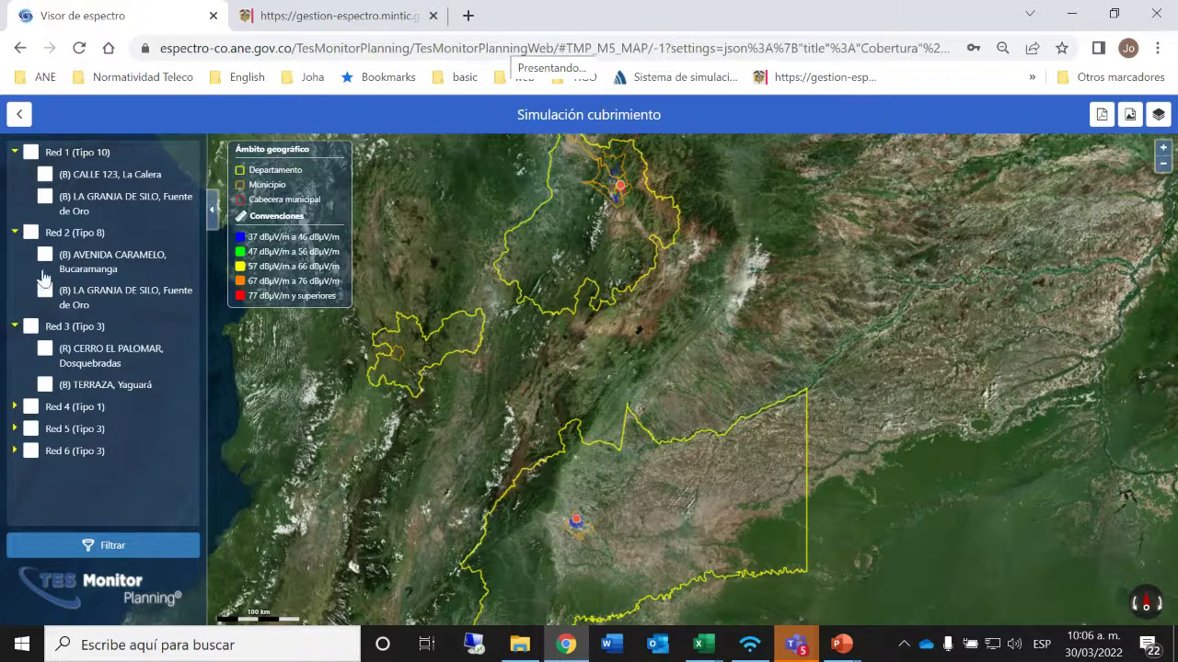
{"action": "left_click", "coordinate": [30, 327]}
{"action": "left_click", "coordinate": [107, 549]}
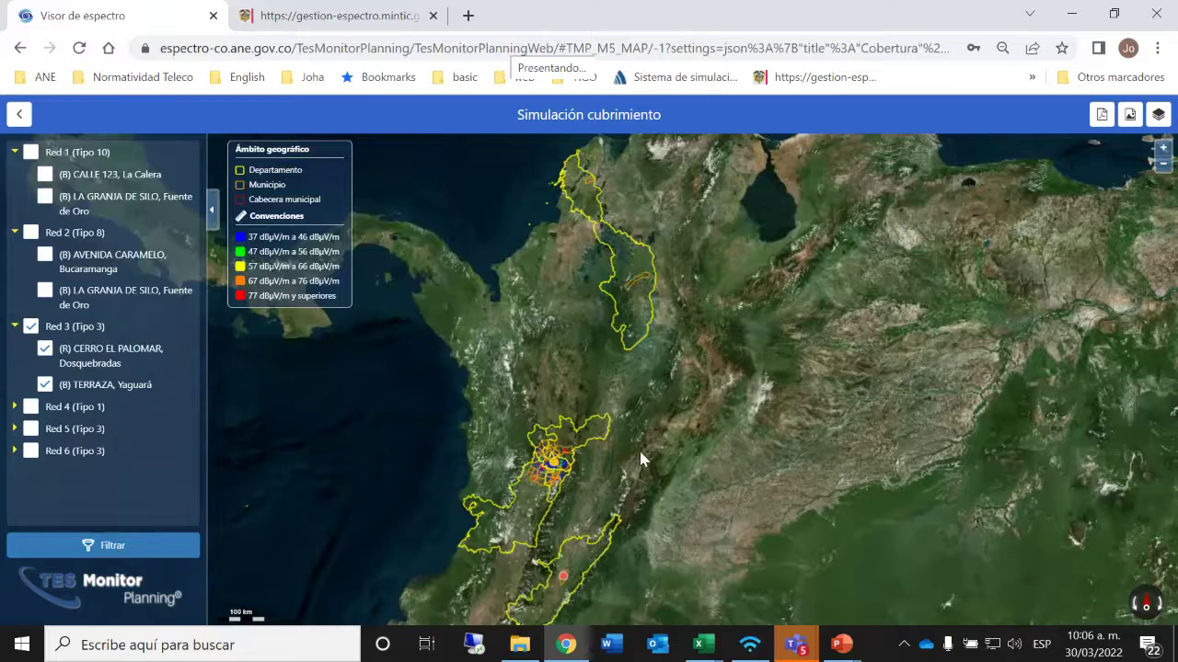
{"action": "left_click_drag", "start_coordinate": [639, 451], "coordinate": [746, 450]}
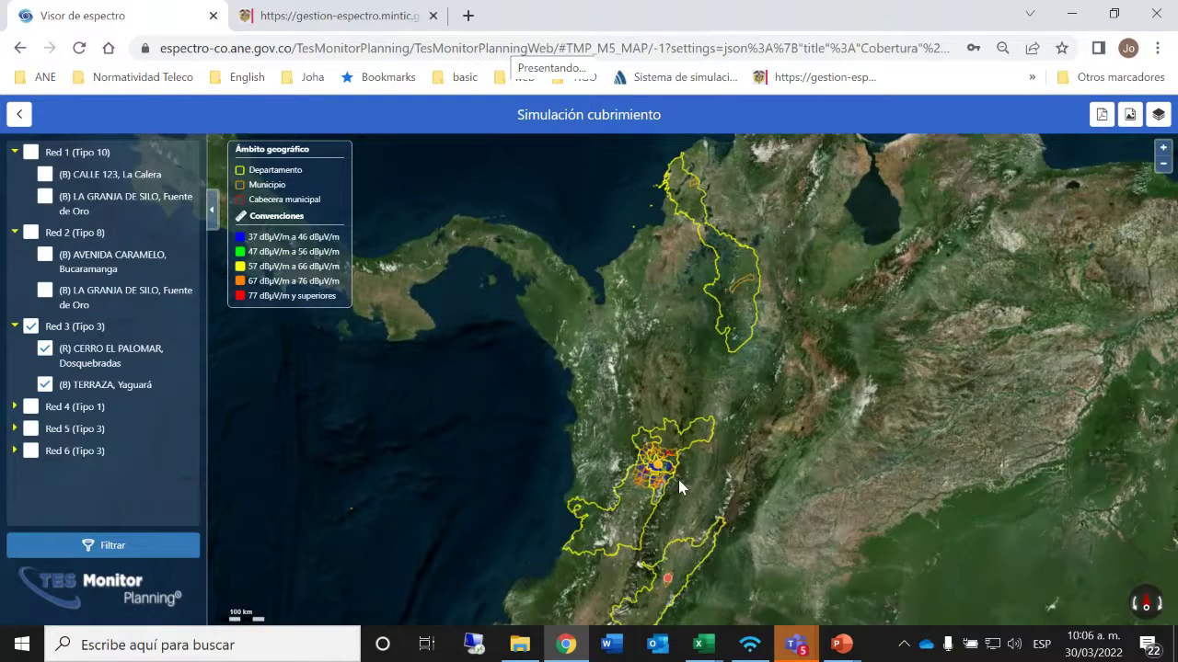
{"action": "scroll", "coordinate": [678, 479], "scroll_direction": "up", "scroll_amount": 3}
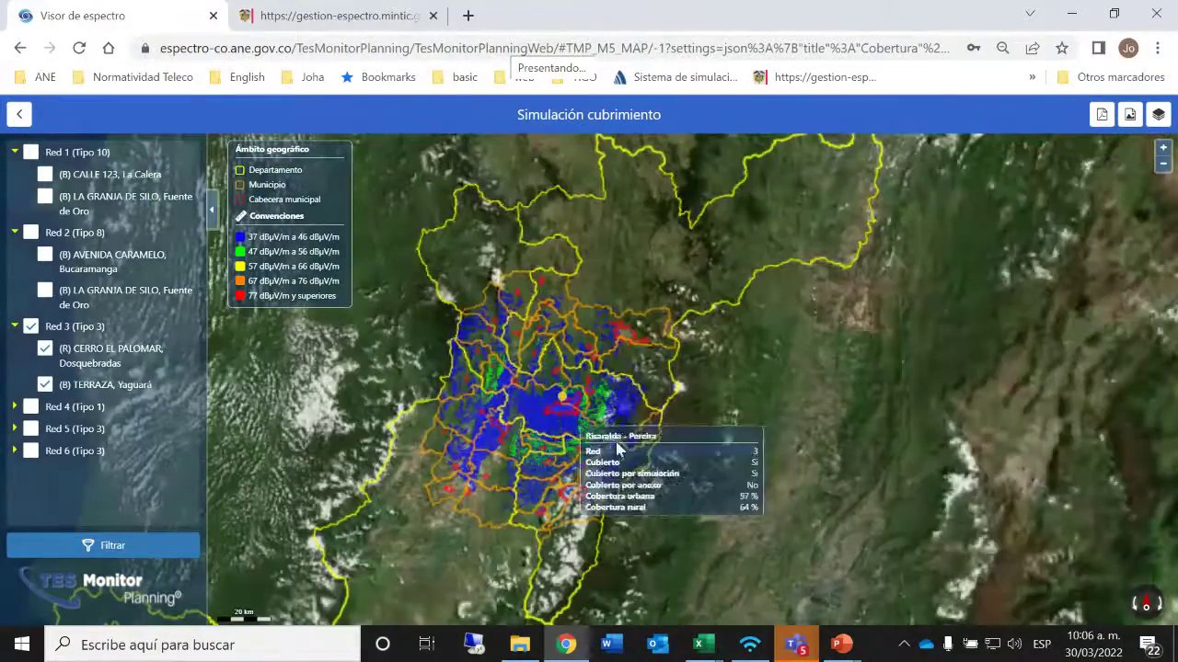
{"action": "mouse_move", "coordinate": [564, 405]}
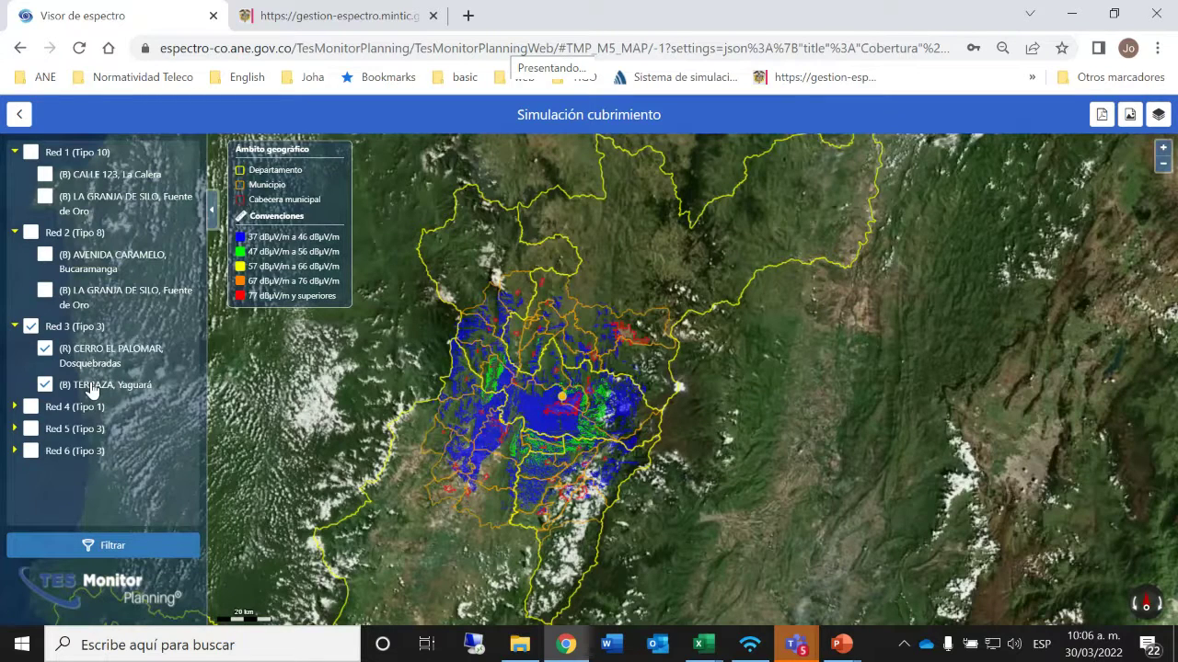
Step: Limit the Red 3 display to the CERRO EL PALOMAR repeater in Dosquebradas and inspect its signal levels across nearby municipalities
{"action": "left_click", "coordinate": [32, 328]}
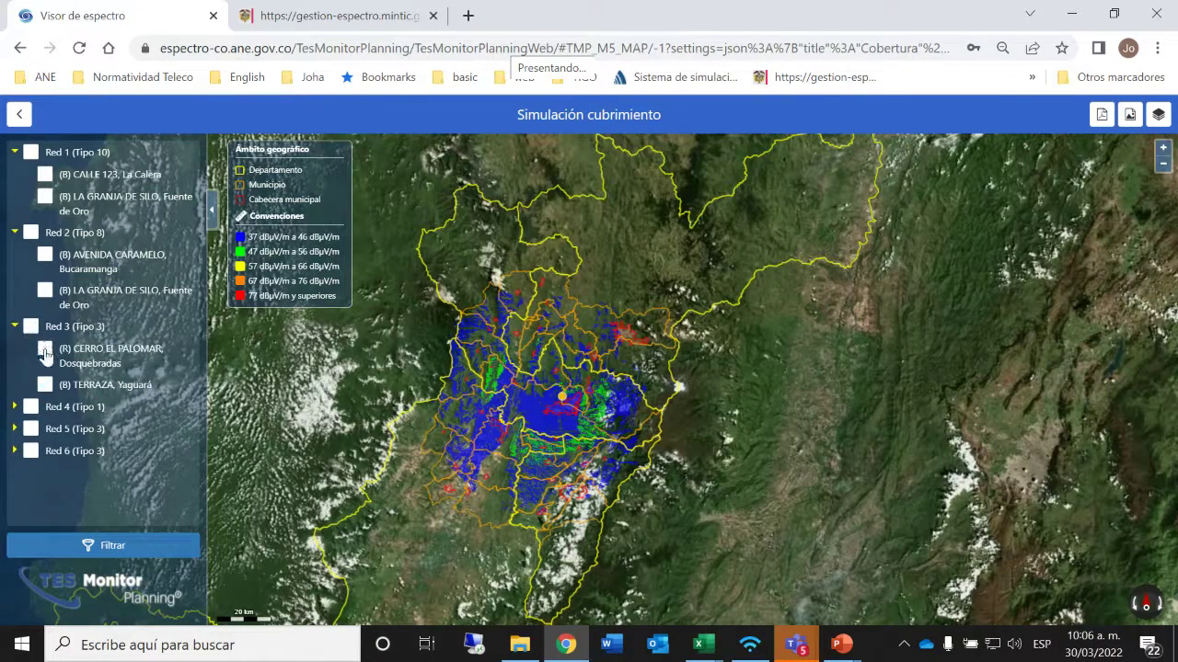
{"action": "left_click", "coordinate": [44, 349]}
{"action": "left_click", "coordinate": [110, 544]}
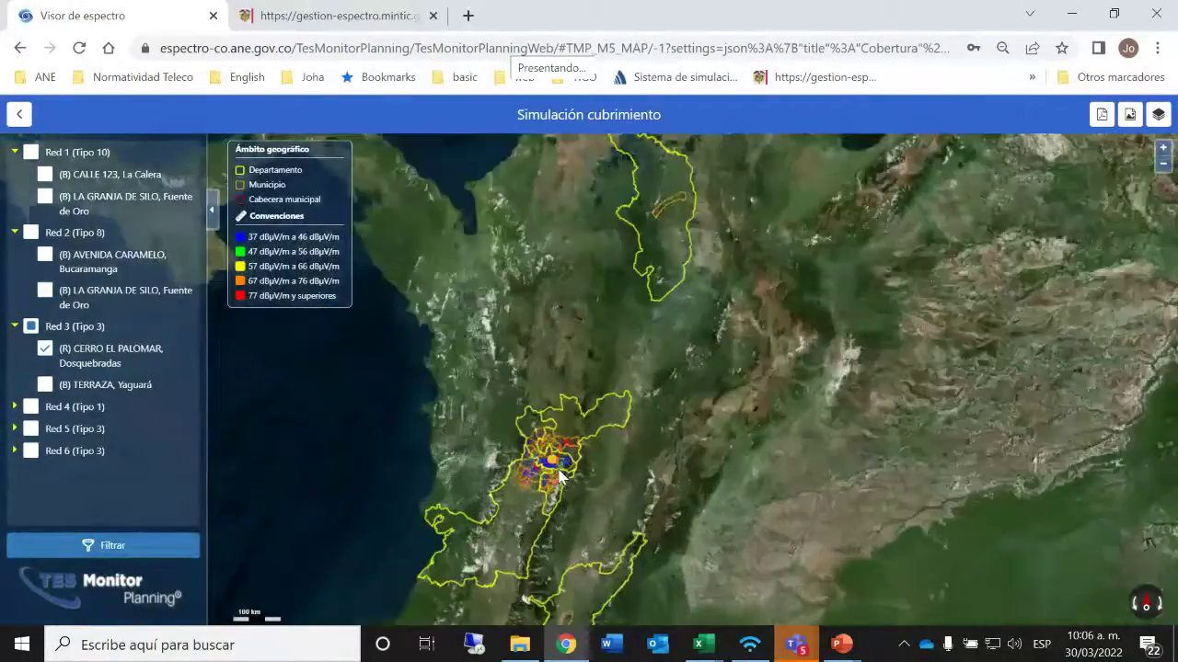
{"action": "scroll", "coordinate": [560, 476], "scroll_direction": "up", "scroll_amount": 4}
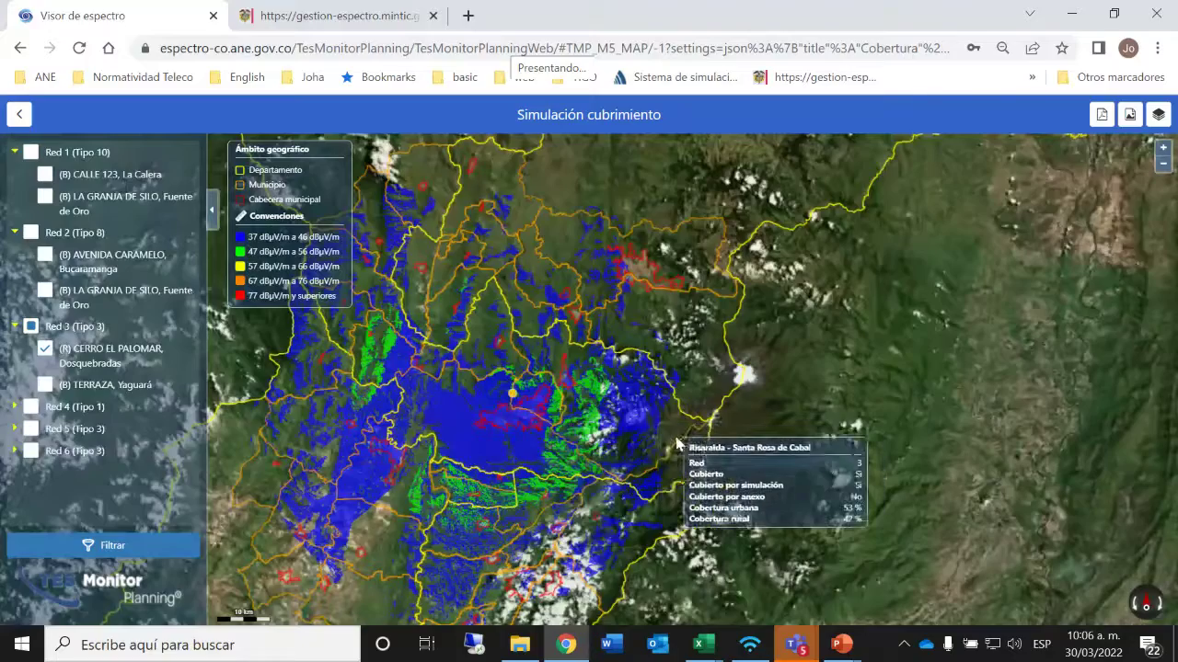
{"action": "left_click_drag", "start_coordinate": [676, 445], "coordinate": [650, 345]}
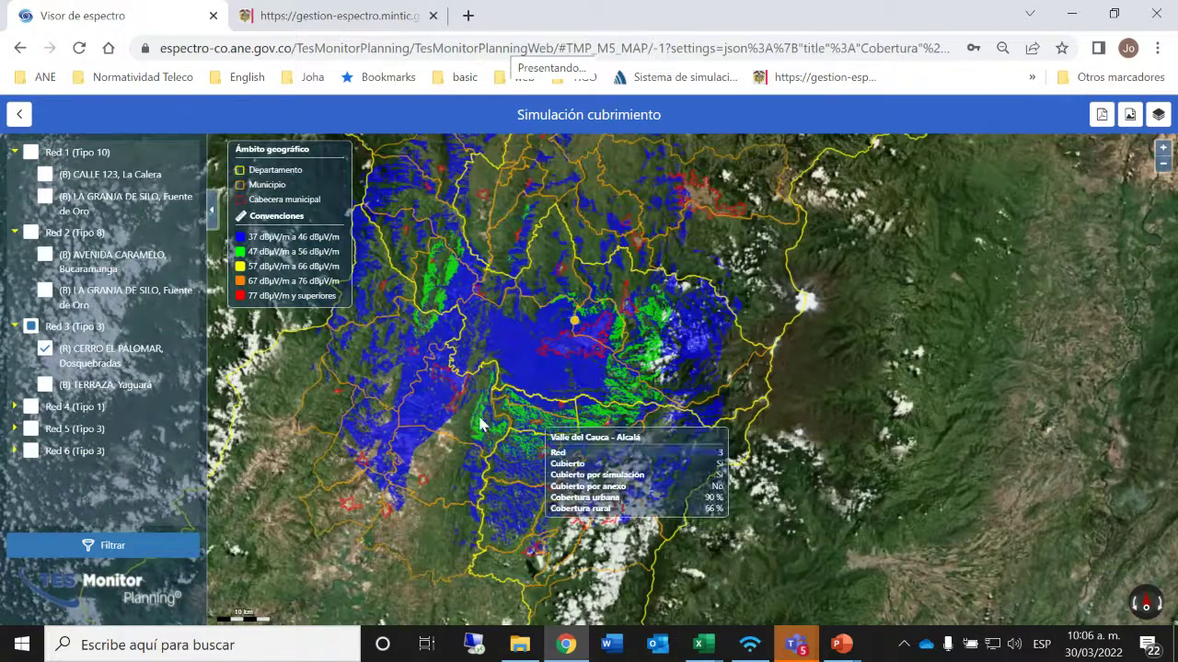
Step: Replace Red 3 with Red 4 (Tipo 1) and all its stations on the coverage map
{"action": "left_click", "coordinate": [14, 407]}
{"action": "left_click", "coordinate": [31, 325]}
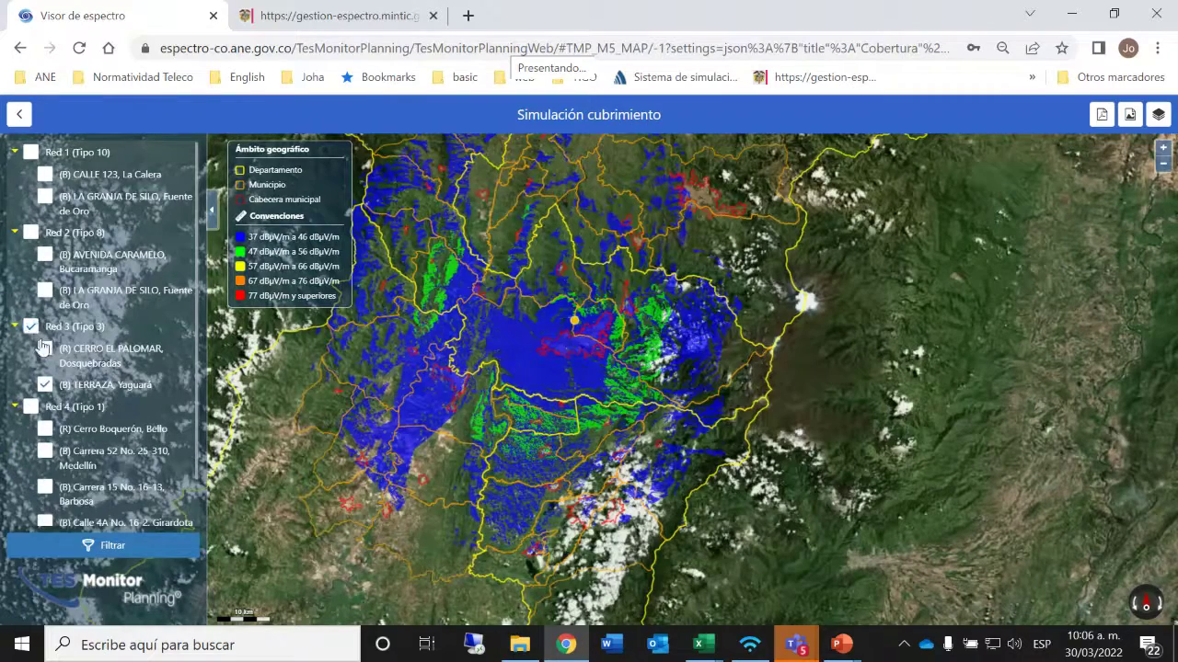
{"action": "left_click", "coordinate": [31, 325]}
{"action": "left_click", "coordinate": [31, 407]}
{"action": "left_click", "coordinate": [103, 545]}
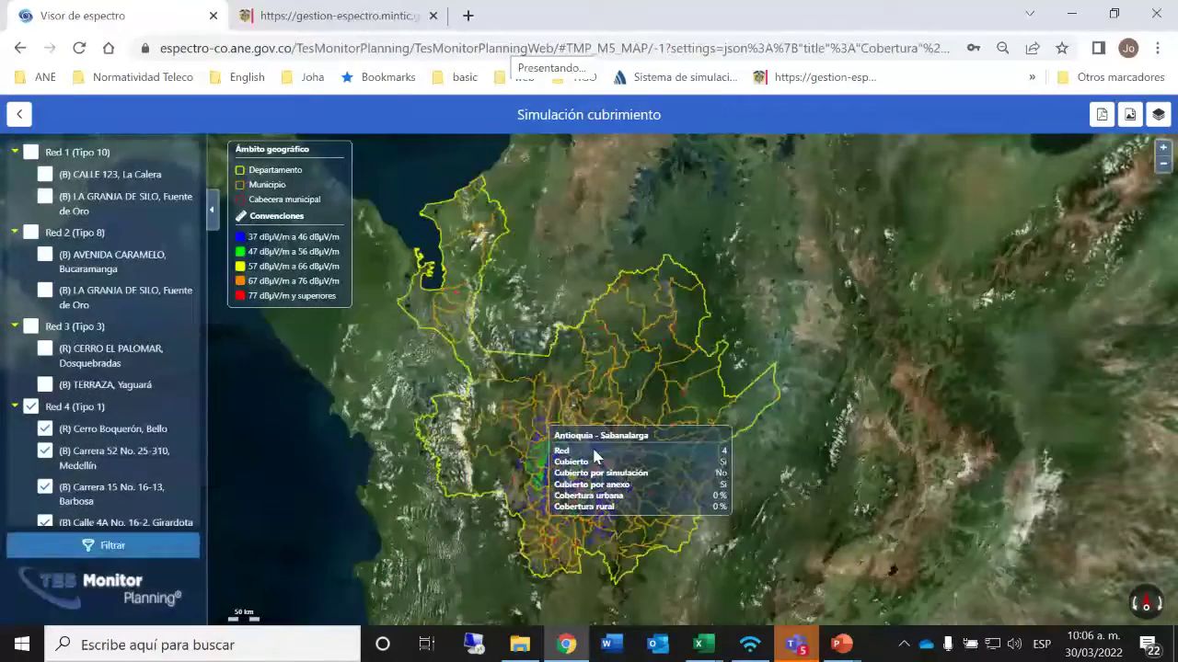
Step: Inspect Red 4's coverage across Antioquia, checking the coverage details of municipalities such as Anzá, San Luis and San Rafael
{"action": "mouse_move", "coordinate": [655, 511]}
{"action": "scroll", "coordinate": [655, 511], "scroll_direction": "up", "scroll_amount": 3}
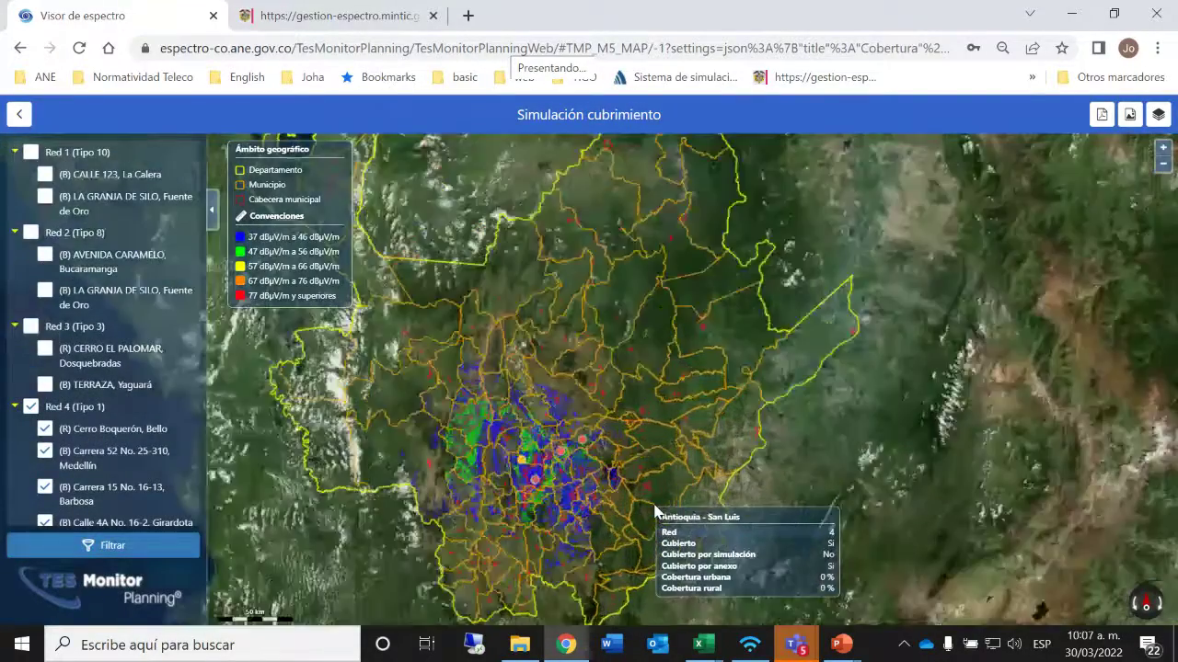
{"action": "mouse_move", "coordinate": [451, 454]}
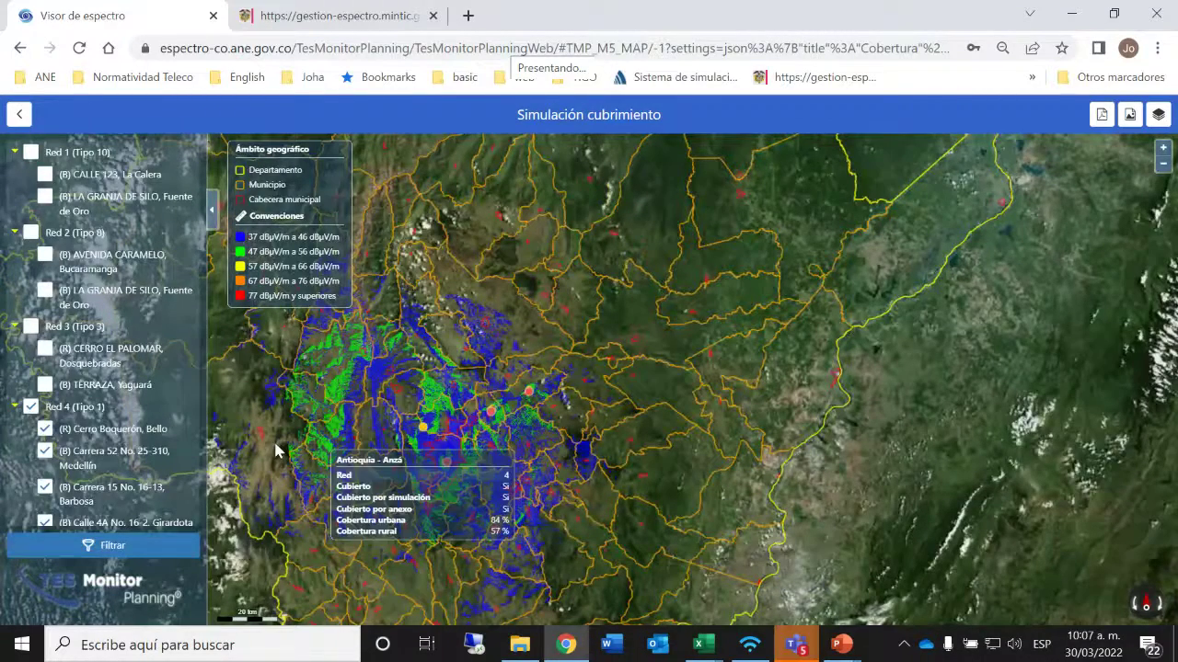
{"action": "scroll", "coordinate": [138, 432], "scroll_direction": "down", "scroll_amount": 1}
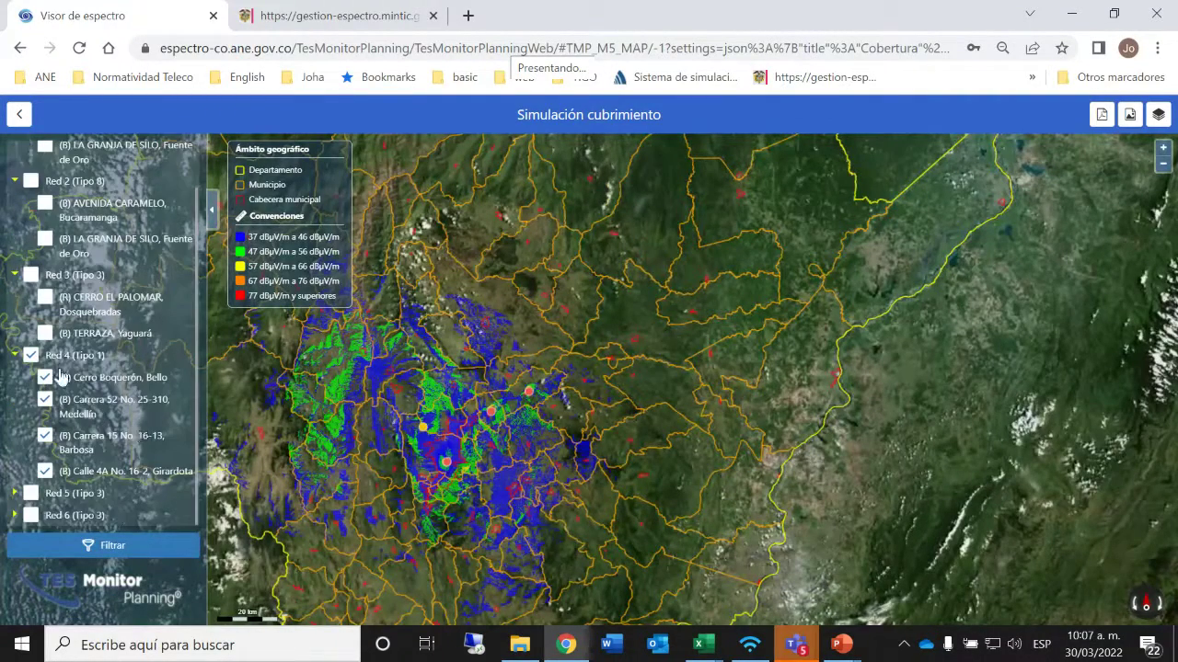
{"action": "mouse_move", "coordinate": [665, 454]}
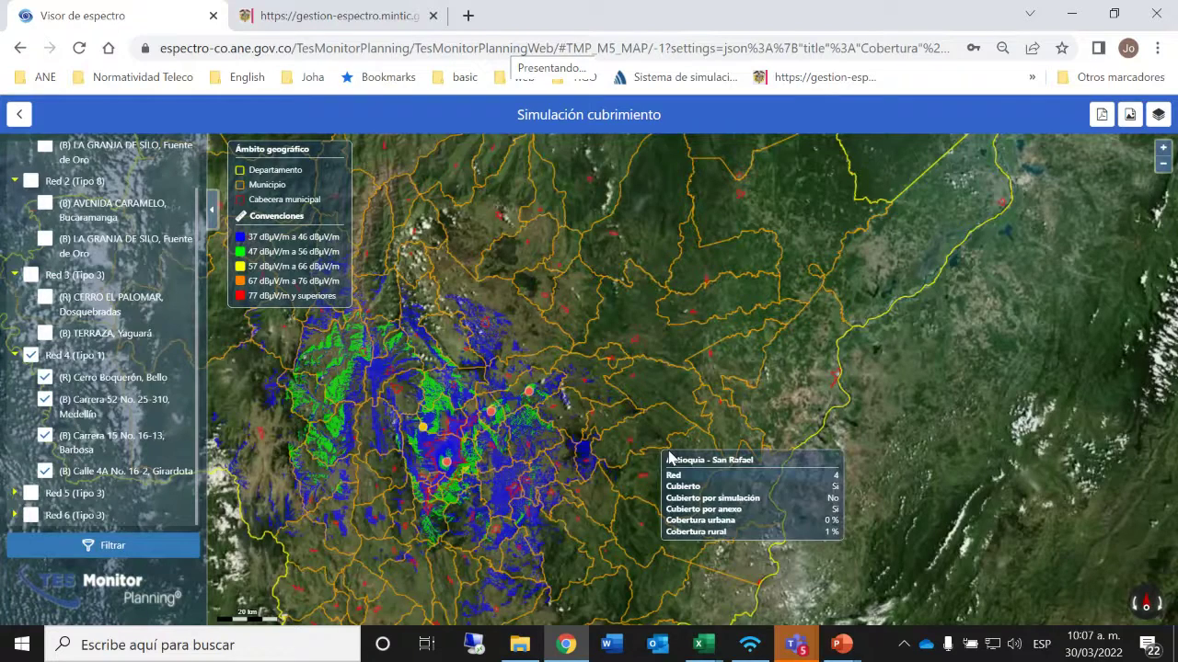
{"action": "key", "text": "super"}
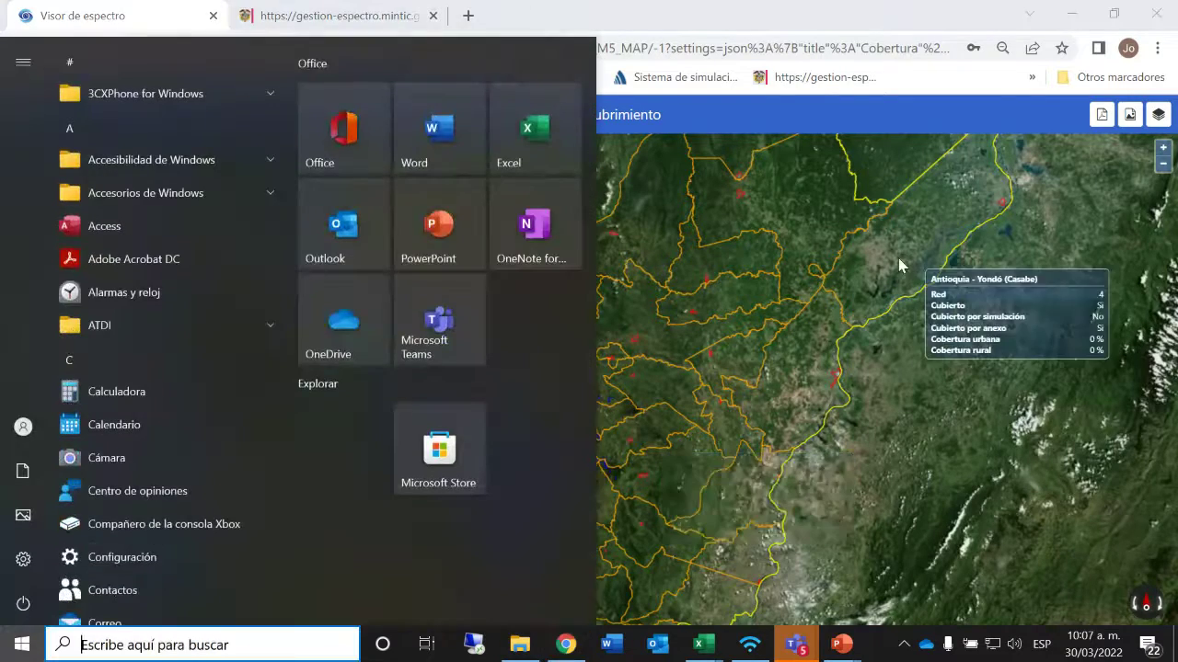
{"action": "left_click", "coordinate": [966, 20]}
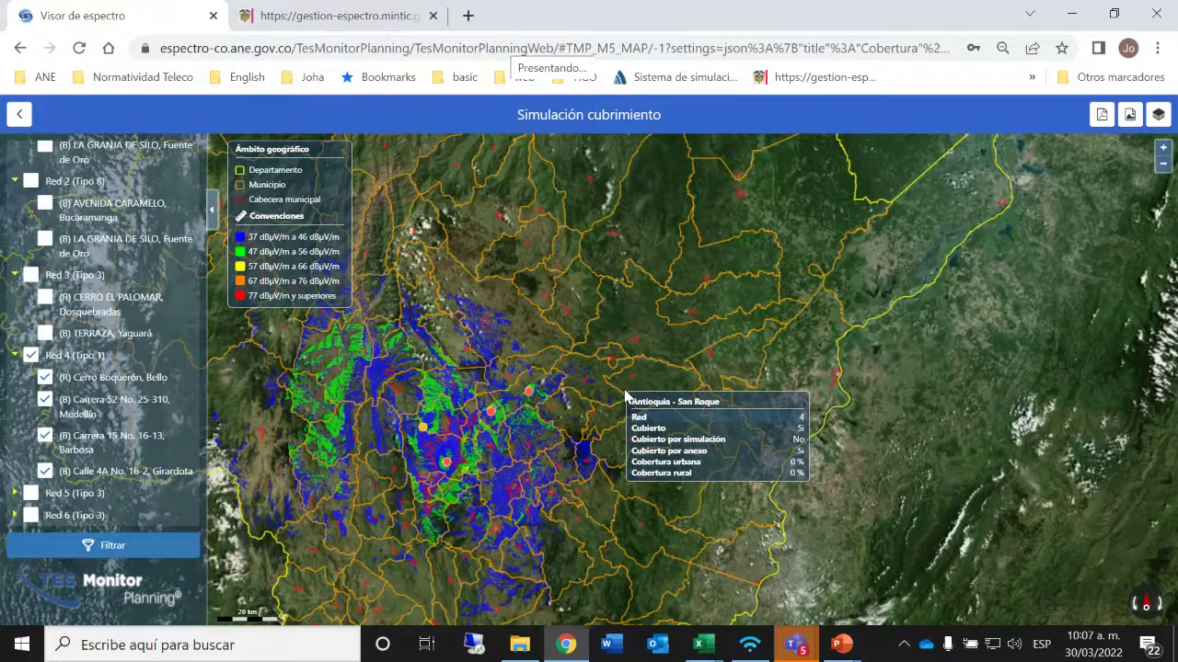
Step: Return to the simulation results table and review the Ocupación results per network, highlighting network 3 in UHF Tabla 13
{"action": "left_click", "coordinate": [21, 116]}
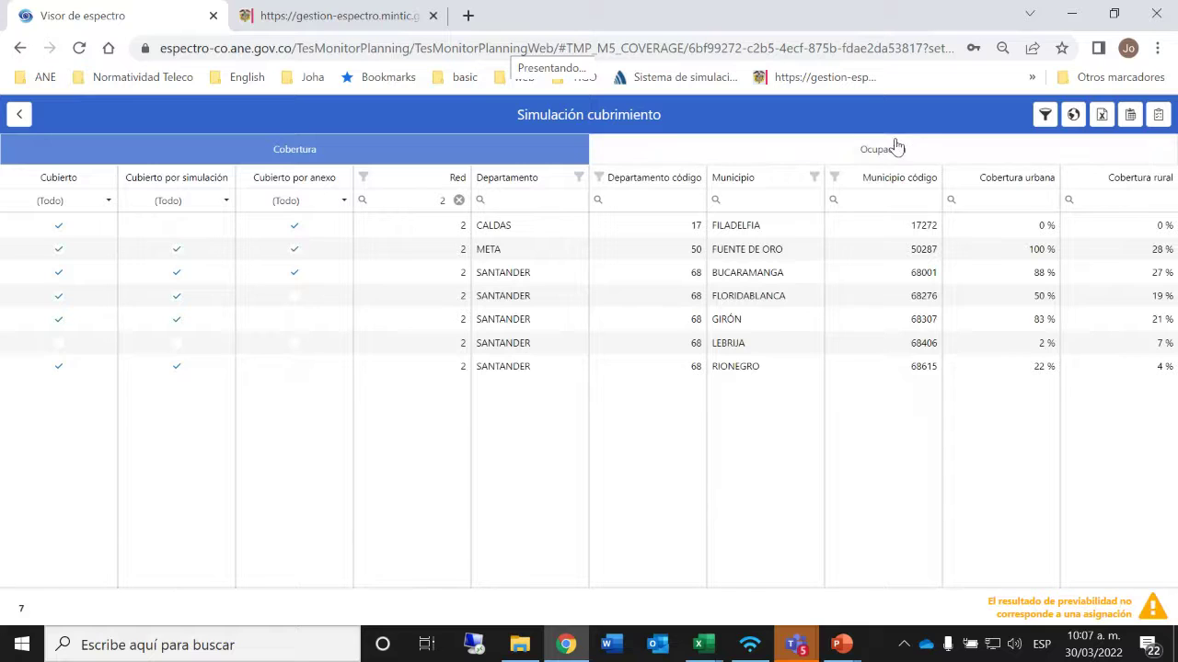
{"action": "left_click", "coordinate": [883, 150]}
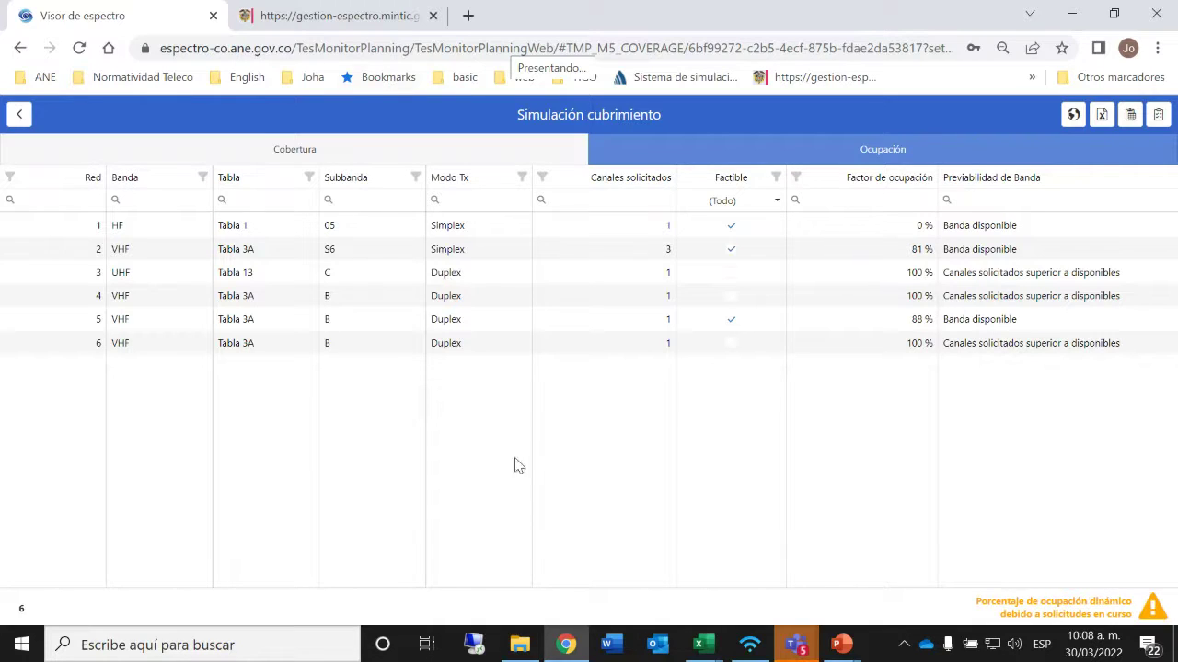
{"action": "left_click", "coordinate": [343, 276]}
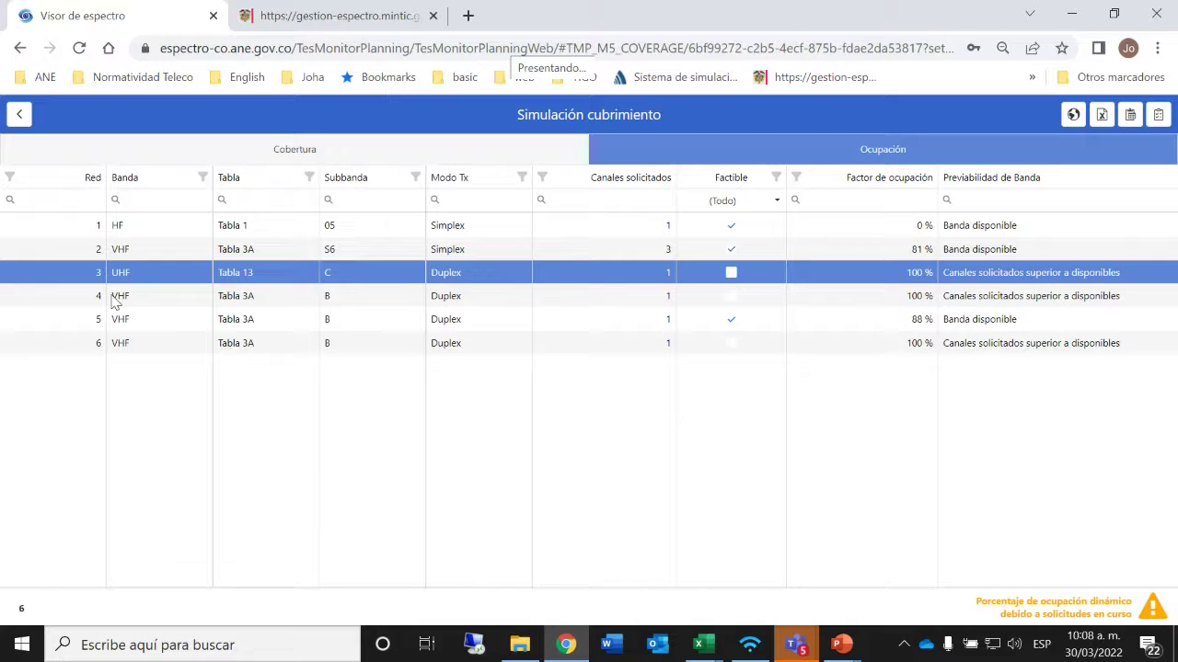
{"action": "left_click", "coordinate": [143, 297]}
{"action": "left_click", "coordinate": [170, 279]}
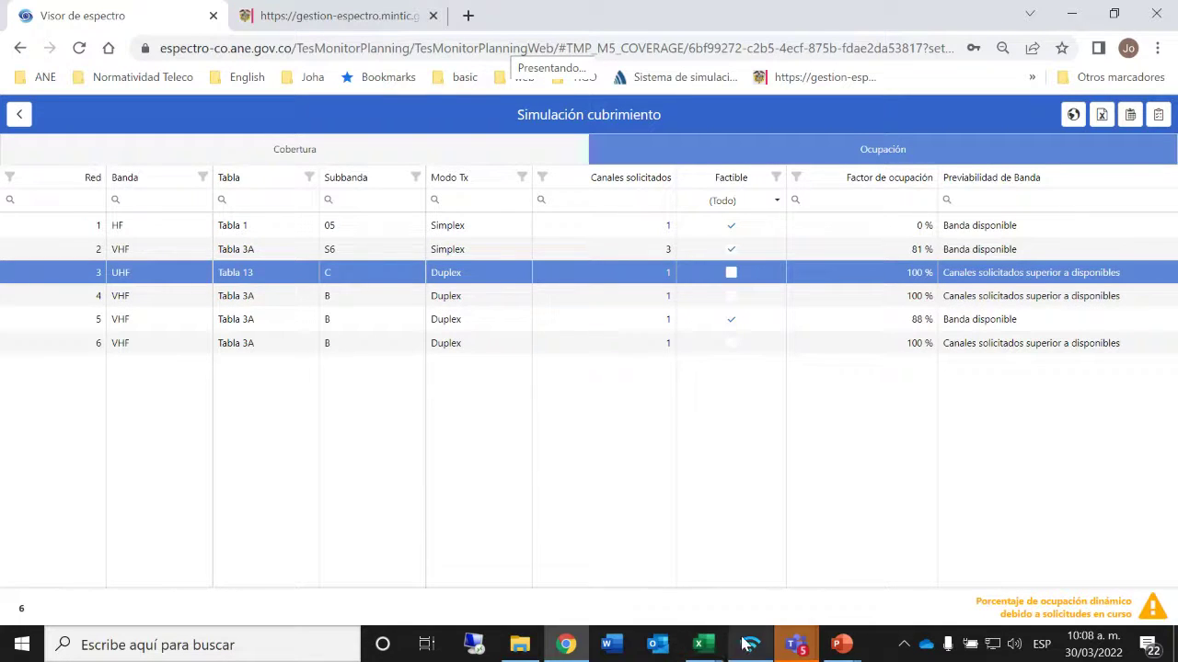
Step: Switch to the Excel workbook Anexo 1 - Solicitudes CUBRIMIENTO - PUNTO MULTIPUNTO V5.1_EJERCICIO.xlsx with the network summary
{"action": "left_click", "coordinate": [701, 644]}
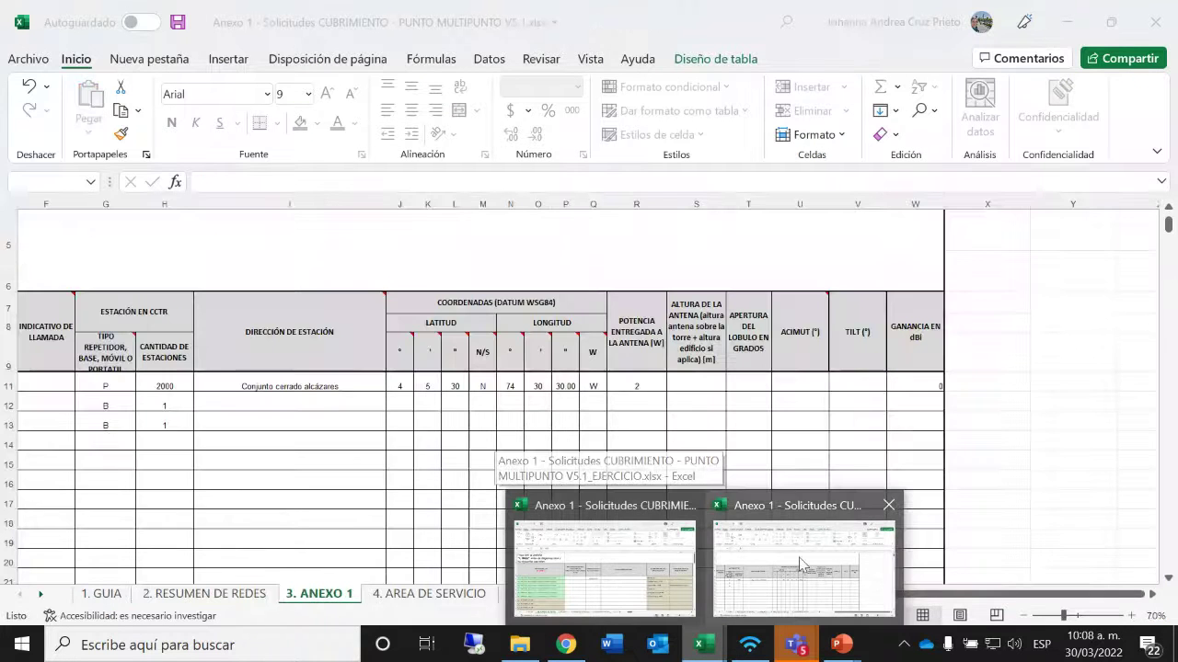
{"action": "left_click", "coordinate": [800, 565]}
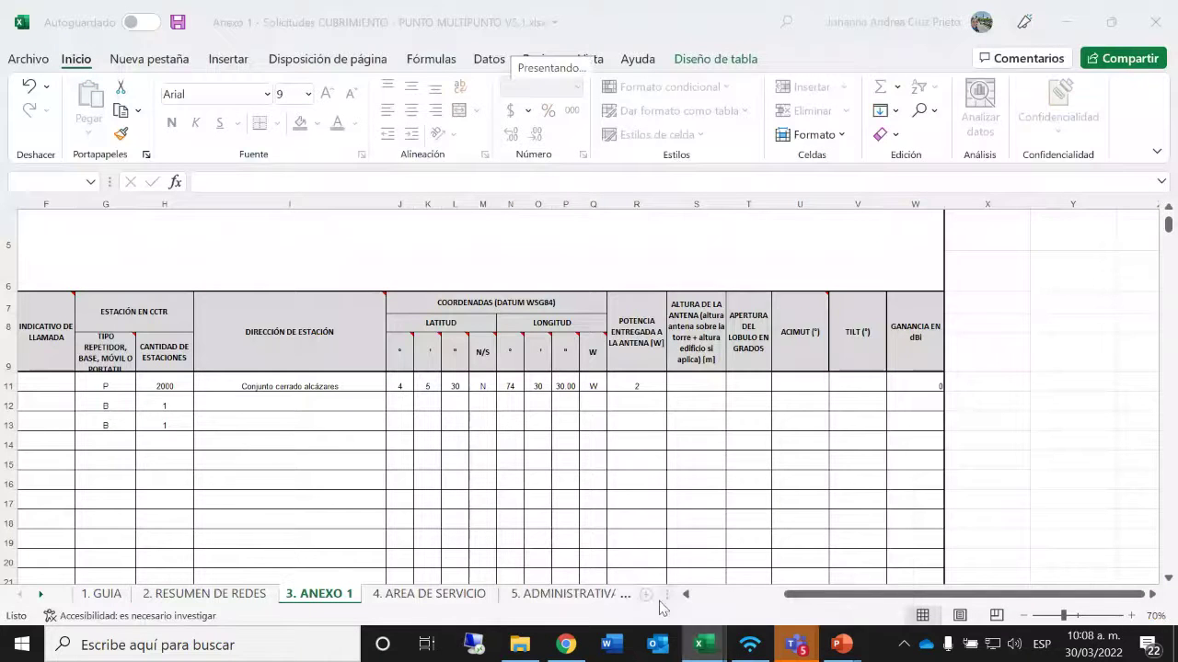
{"action": "left_click", "coordinate": [701, 646]}
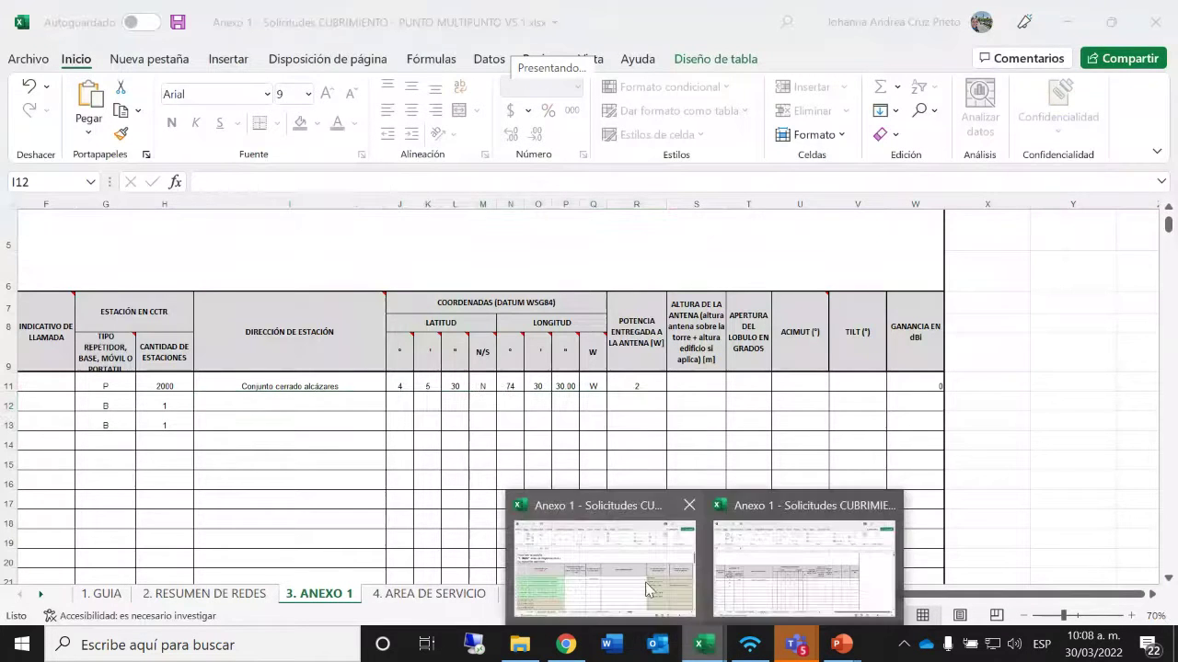
{"action": "left_click", "coordinate": [773, 603]}
{"action": "left_click_drag", "start_coordinate": [763, 595], "coordinate": [710, 595]}
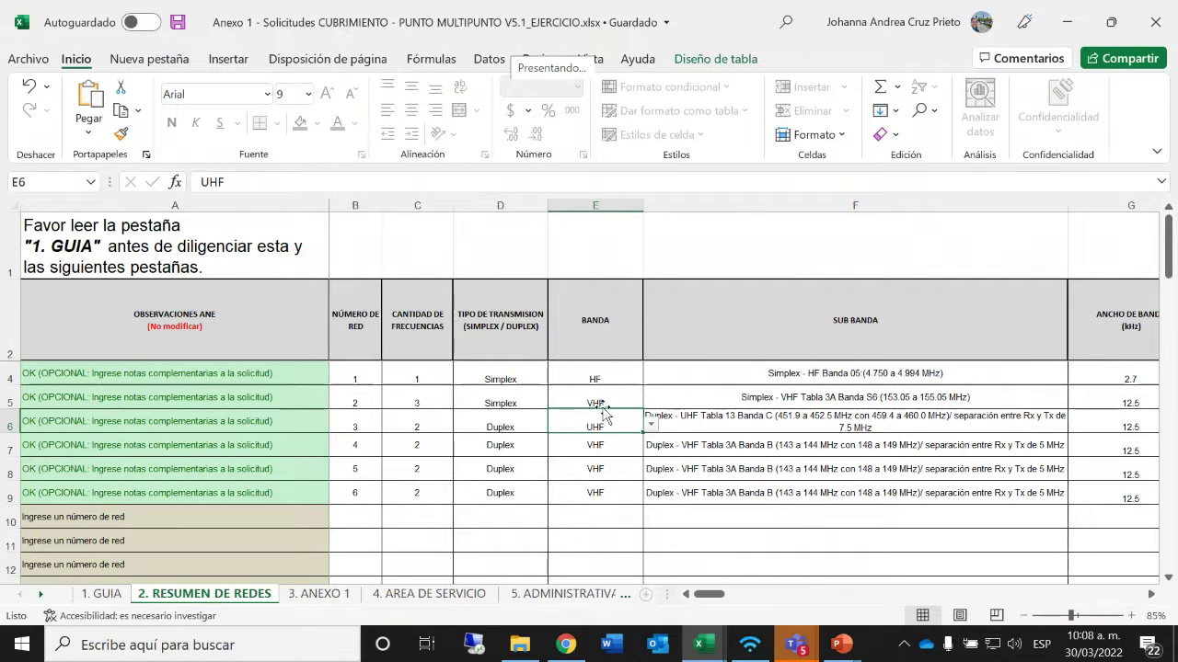
Step: Set network 3's sub band to Duplex - UHF Tabla 13 Banda B (450.6 a 451.9 MHz con 460.6 a 461.9 MHz)
{"action": "left_click", "coordinate": [1024, 416]}
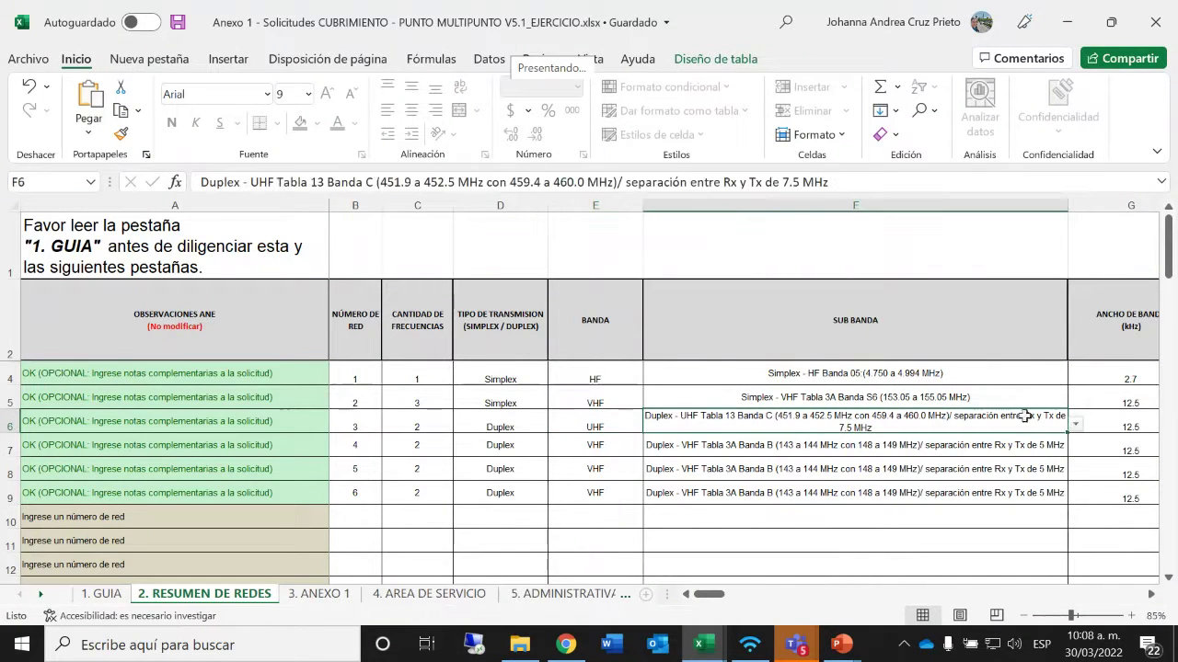
{"action": "left_click", "coordinate": [1075, 424]}
{"action": "left_click", "coordinate": [902, 483]}
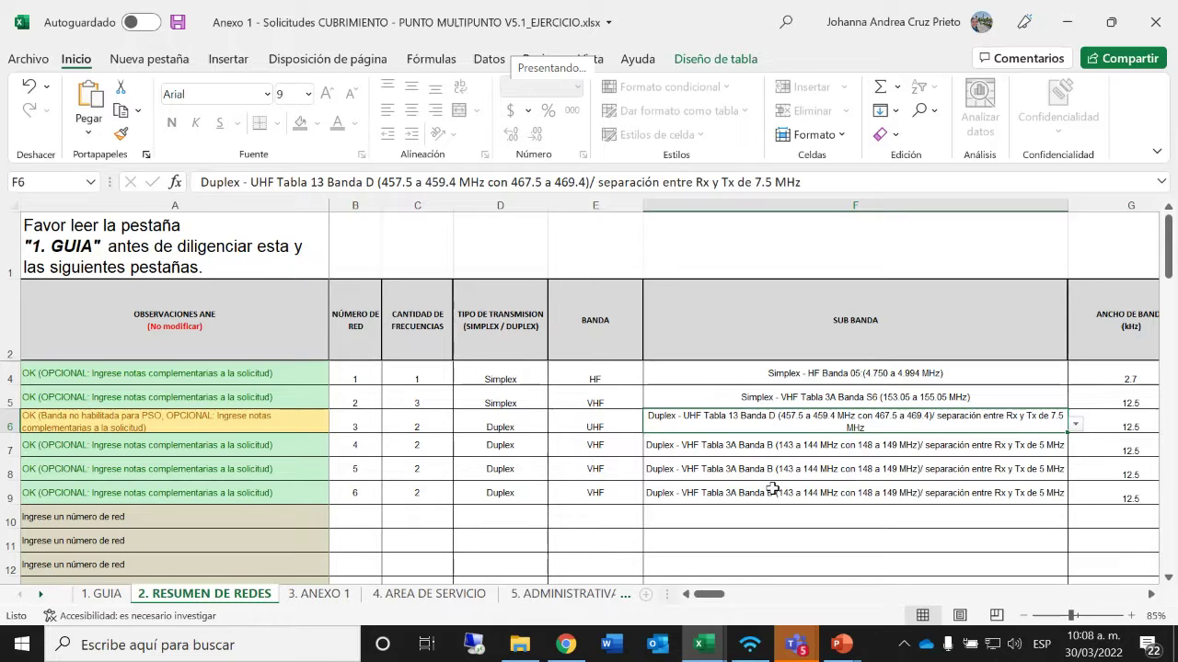
{"action": "left_click", "coordinate": [1073, 425]}
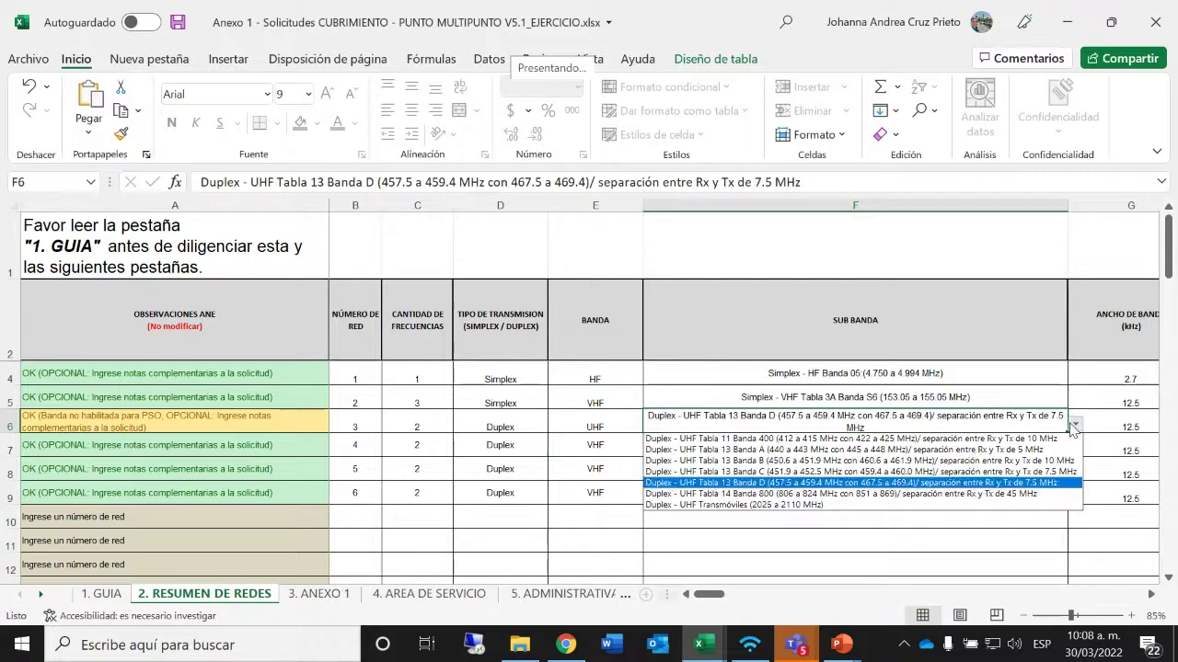
{"action": "left_click", "coordinate": [870, 460]}
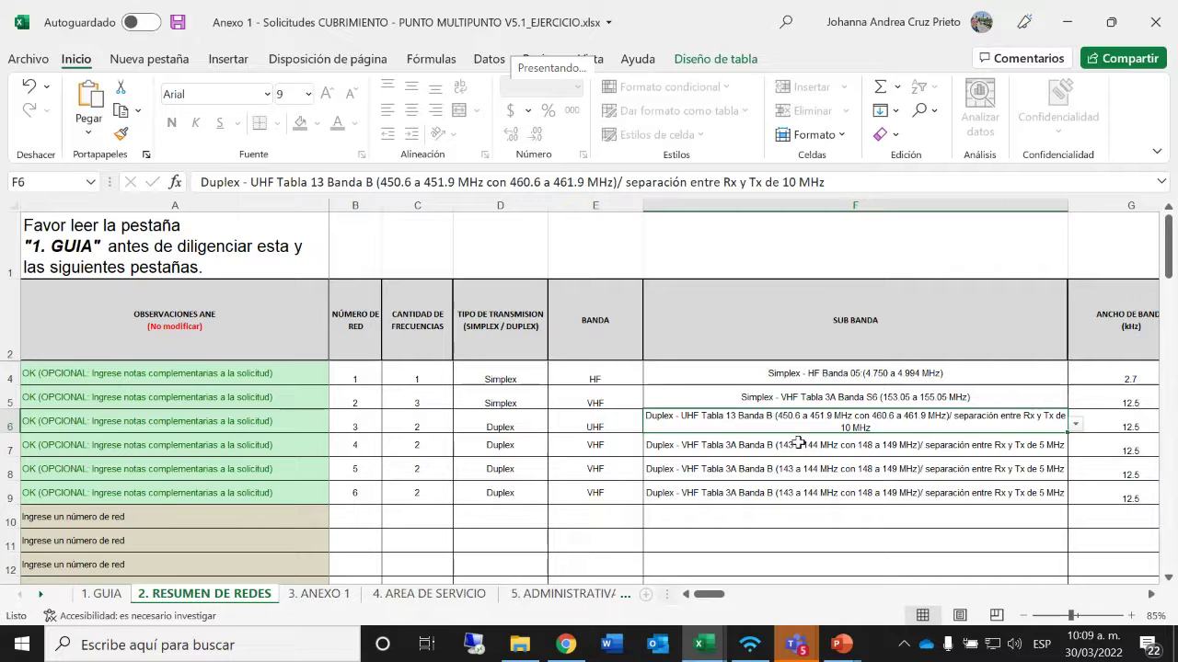
Step: Set network 4's sub band to Duplex - VHF Tabla 3A Banda C (150.05 a 153.05 MHz con 155.05 a 158.05 MHz)
{"action": "left_click", "coordinate": [783, 453]}
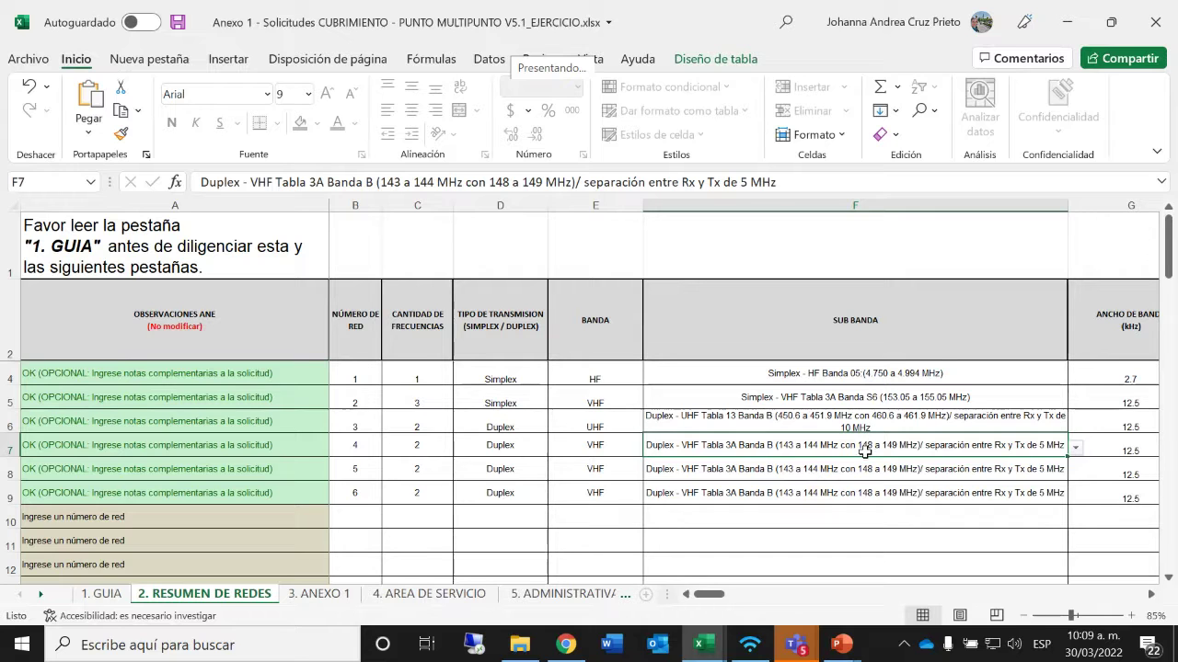
{"action": "left_click", "coordinate": [1075, 448]}
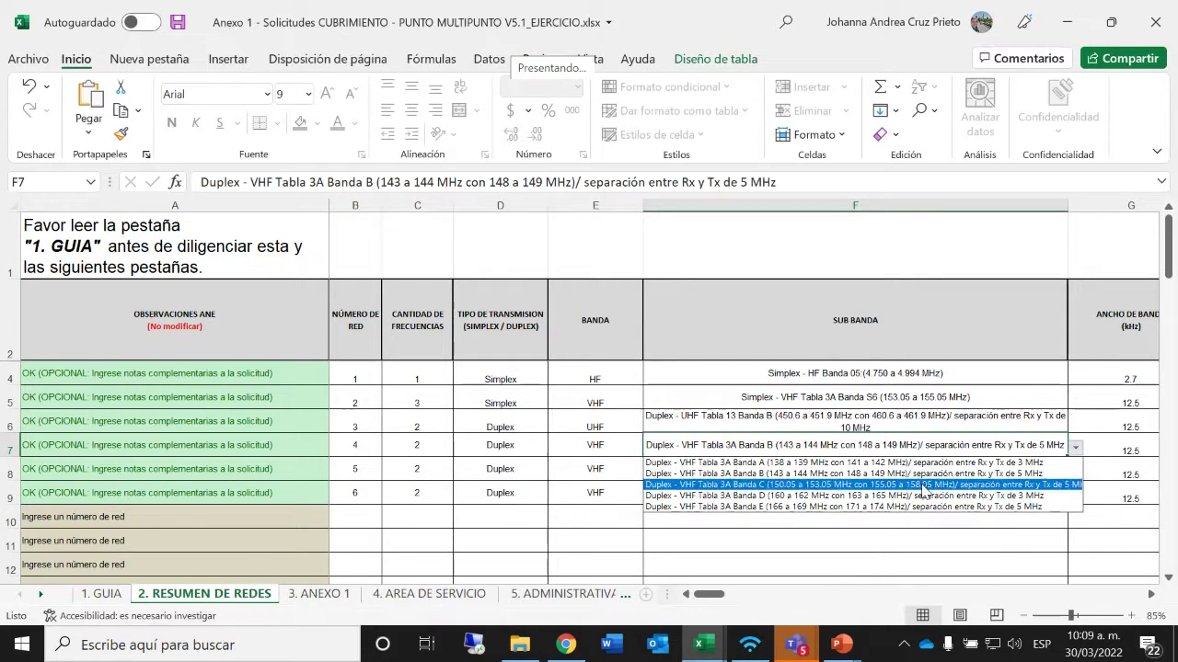
{"action": "left_click", "coordinate": [924, 485]}
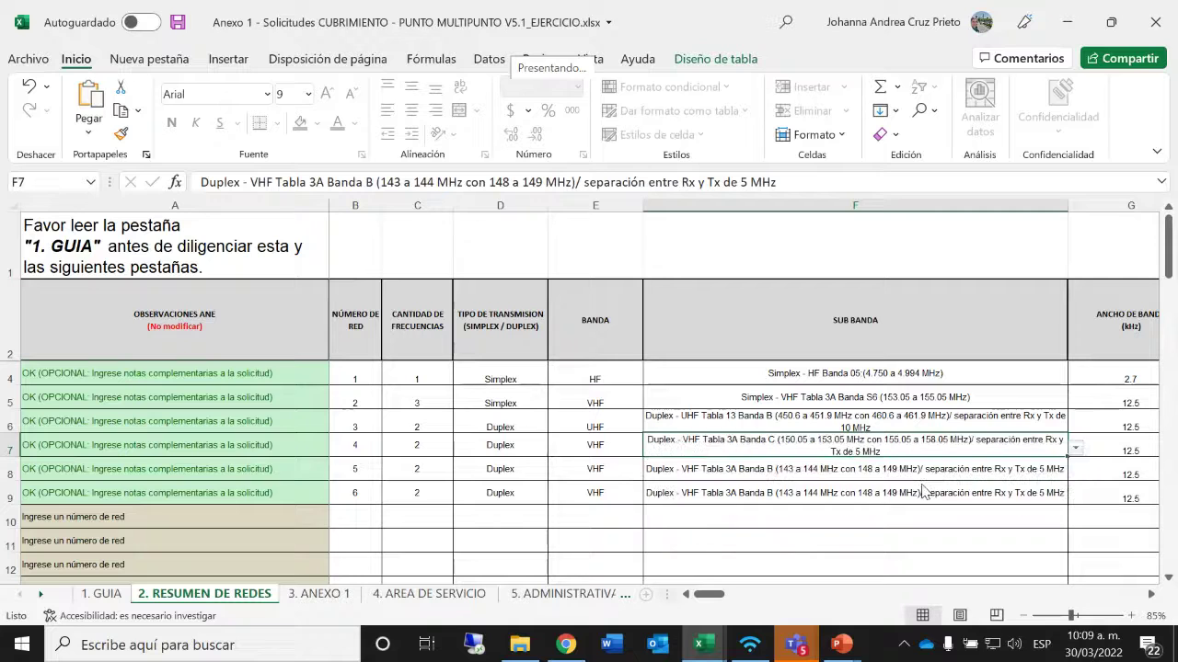
{"action": "left_click", "coordinate": [780, 428]}
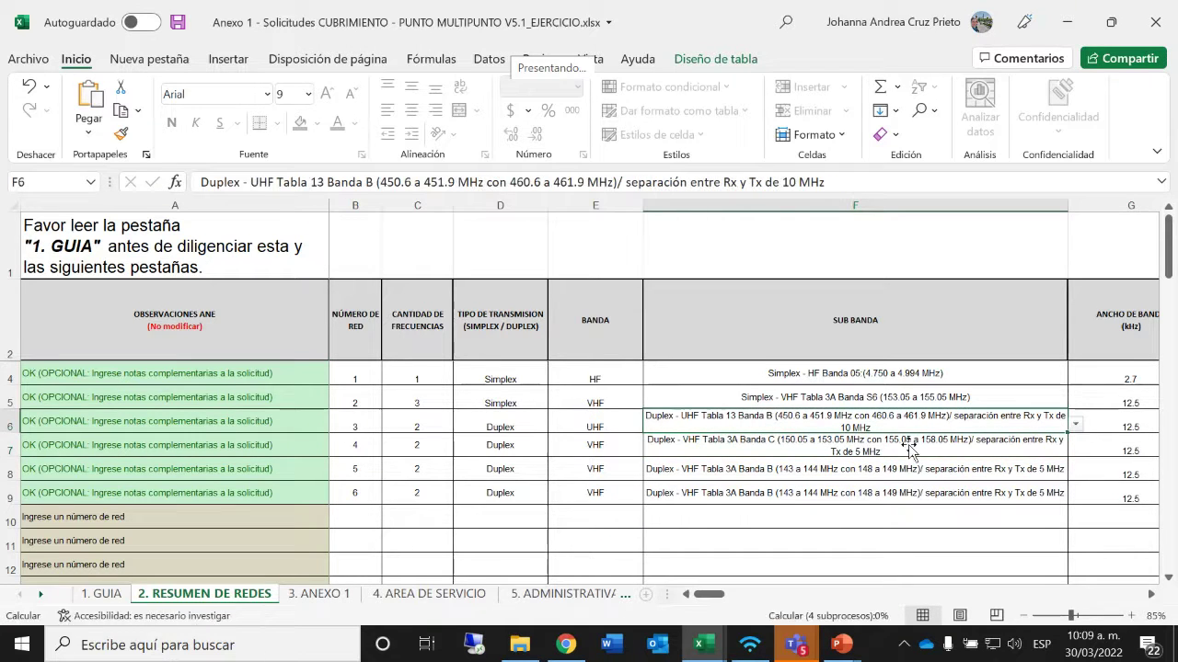
{"action": "left_click", "coordinate": [819, 450]}
{"action": "left_click", "coordinate": [809, 427]}
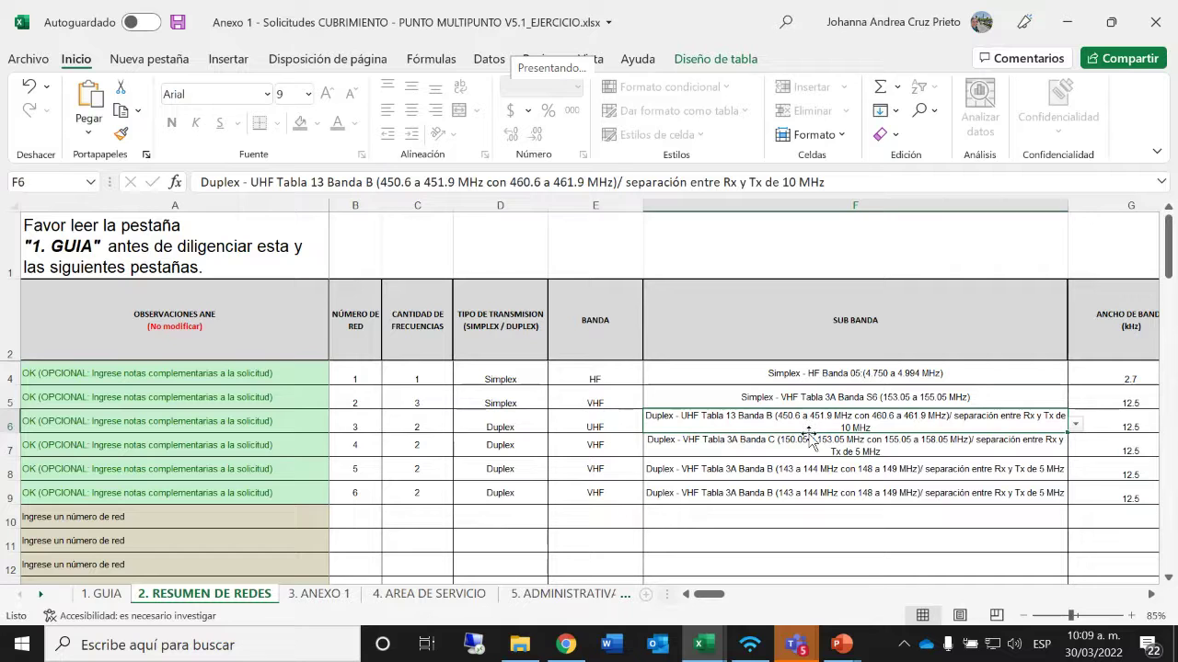
{"action": "key", "text": "ctrl+Page_Down"}
{"action": "key", "text": "ctrl+Page_Up"}
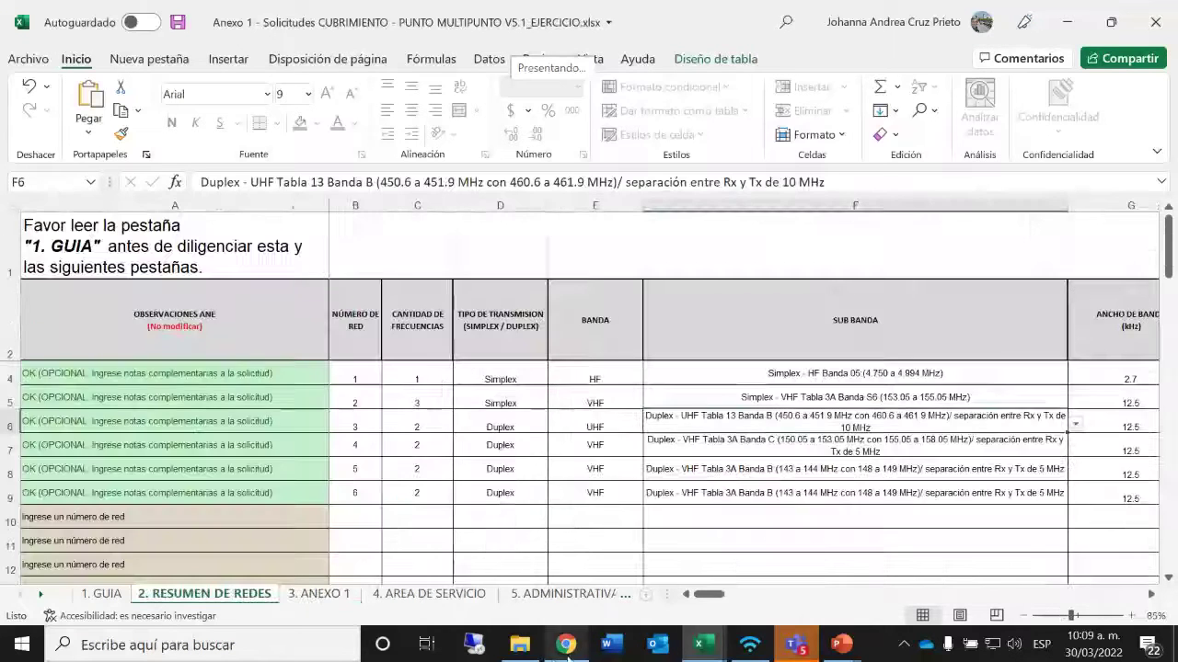
Step: Compare network 2's municipalities in the simulation's Cobertura results in Chrome with its service area in the workbook's 4. AREA DE SERVICIO sheet
{"action": "left_click", "coordinate": [569, 642]}
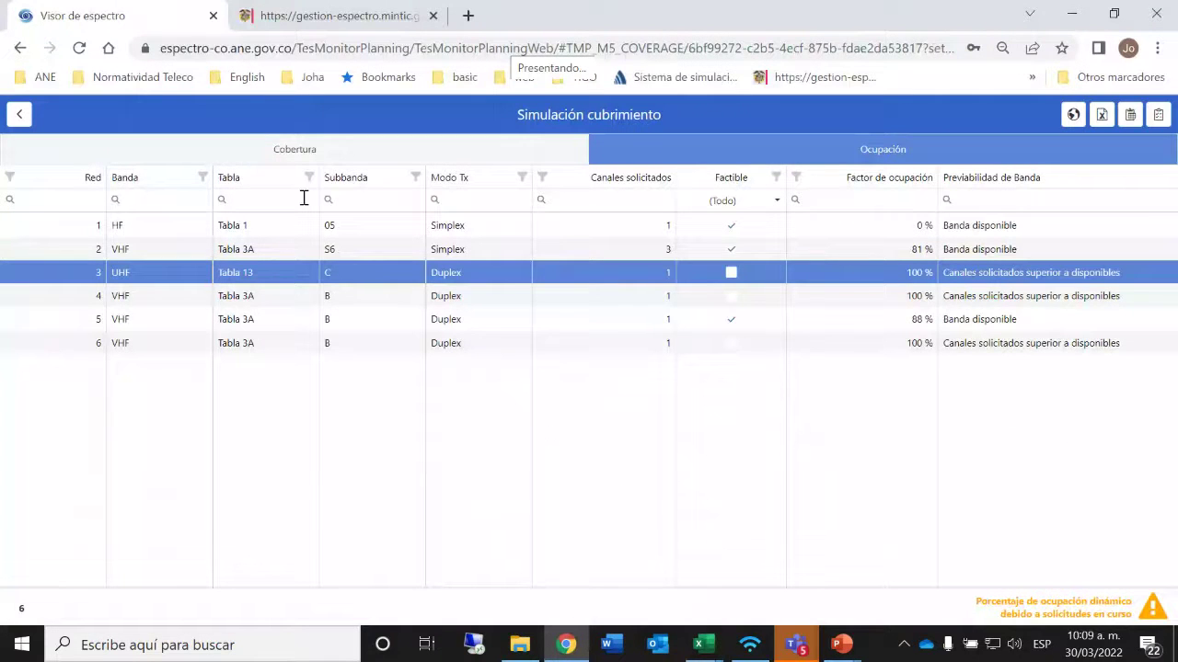
{"action": "left_click", "coordinate": [278, 151]}
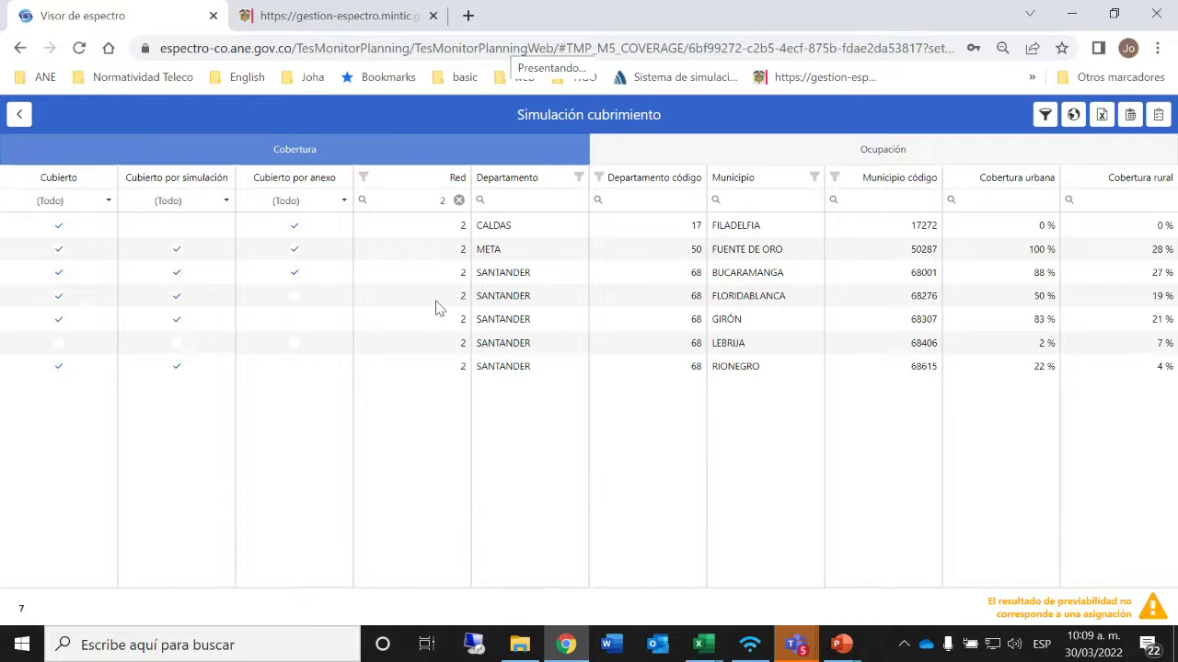
{"action": "key", "text": "alt+Tab"}
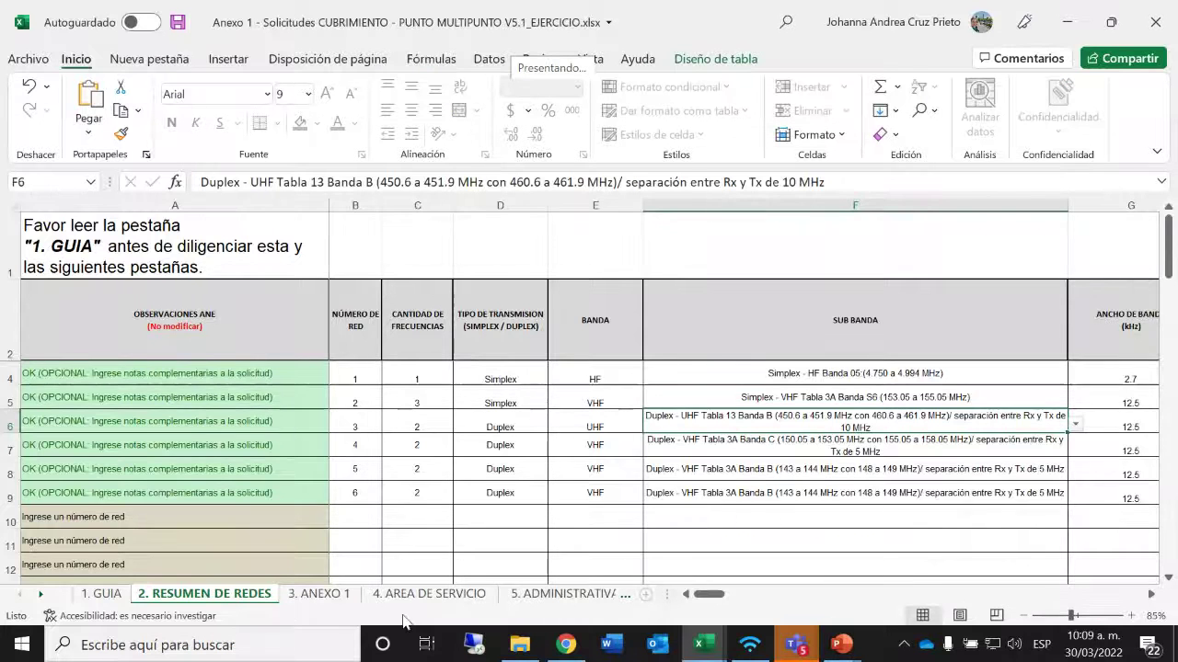
{"action": "left_click", "coordinate": [319, 595]}
{"action": "left_click", "coordinate": [452, 589]}
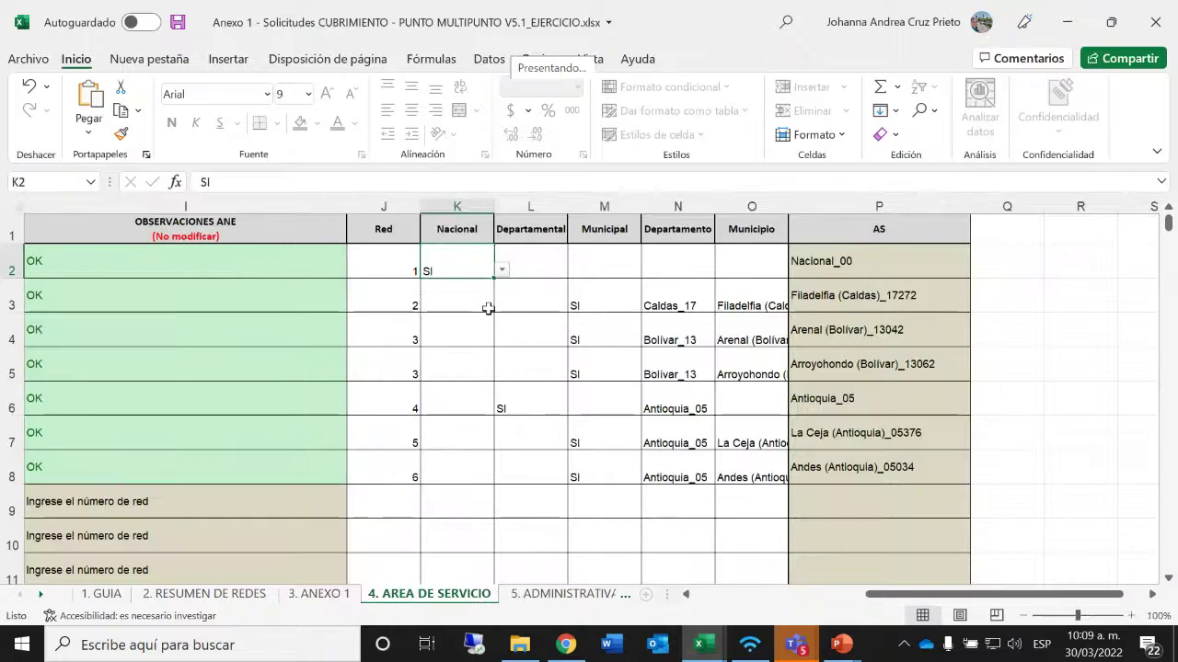
{"action": "left_click", "coordinate": [702, 304]}
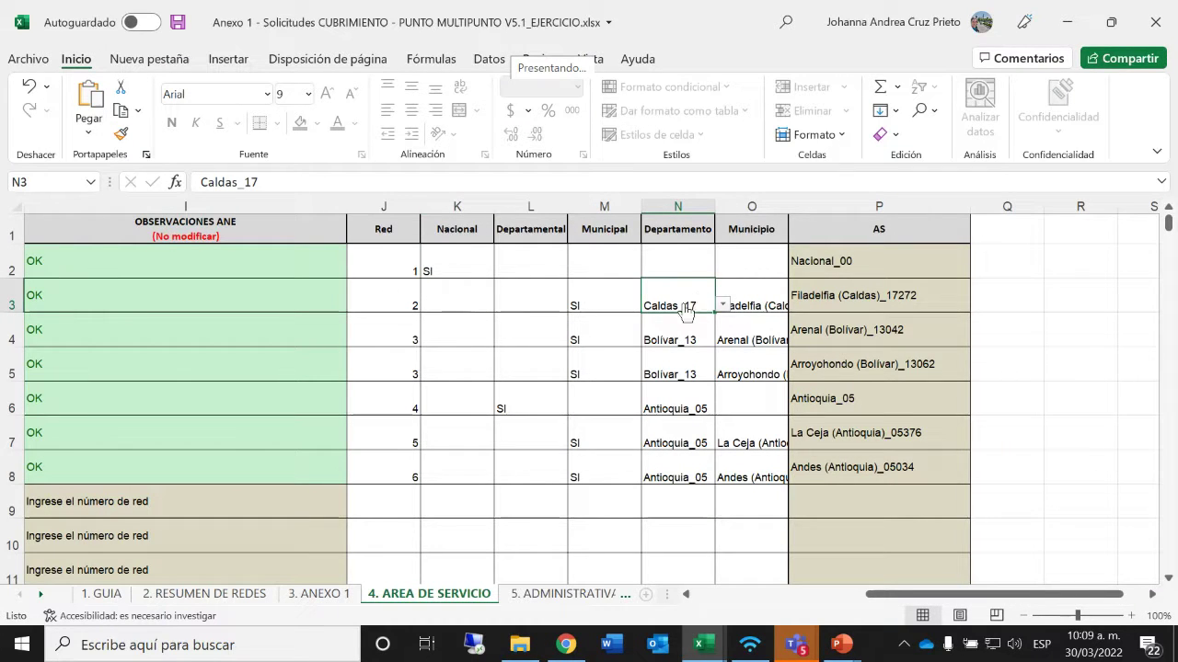
{"action": "key", "text": "alt+Tab"}
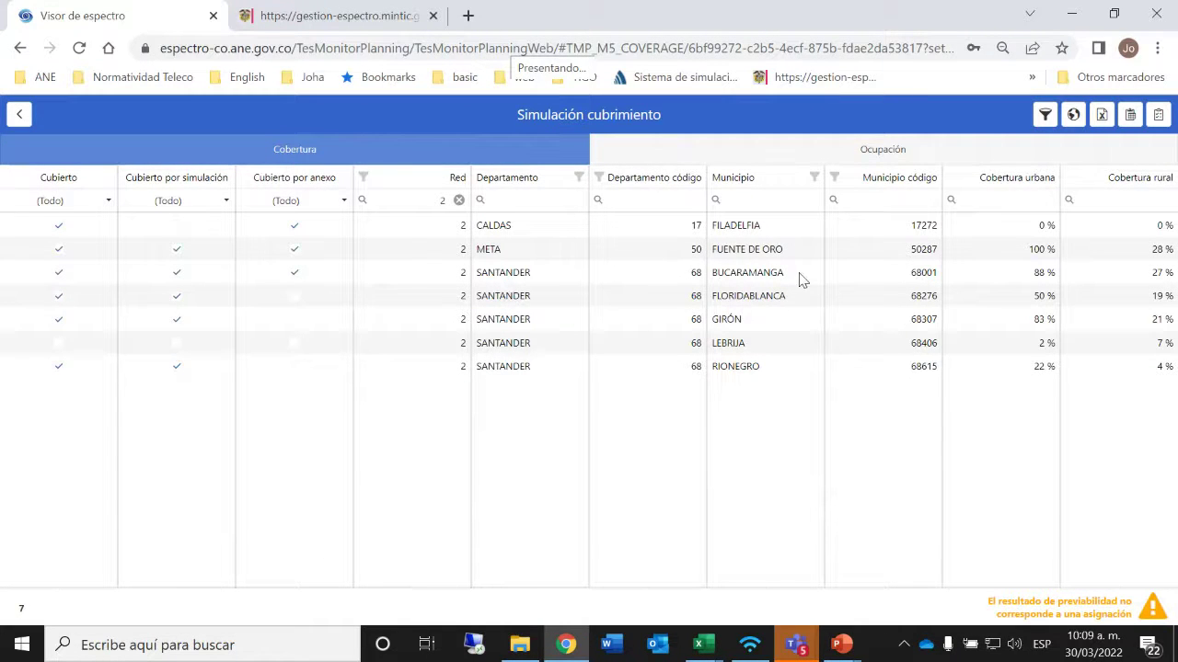
{"action": "key", "text": "alt+Tab"}
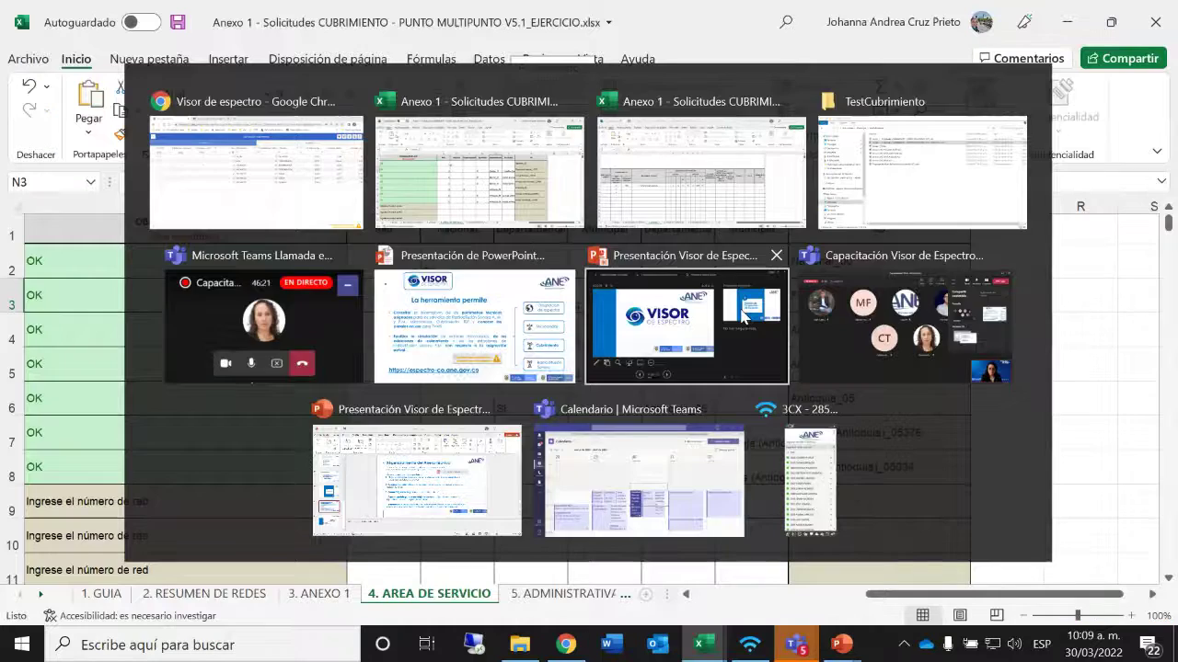
{"action": "key", "text": "Escape"}
Step: Change network 2's Departamento in the service area table to Santander_68
{"action": "left_click", "coordinate": [722, 303]}
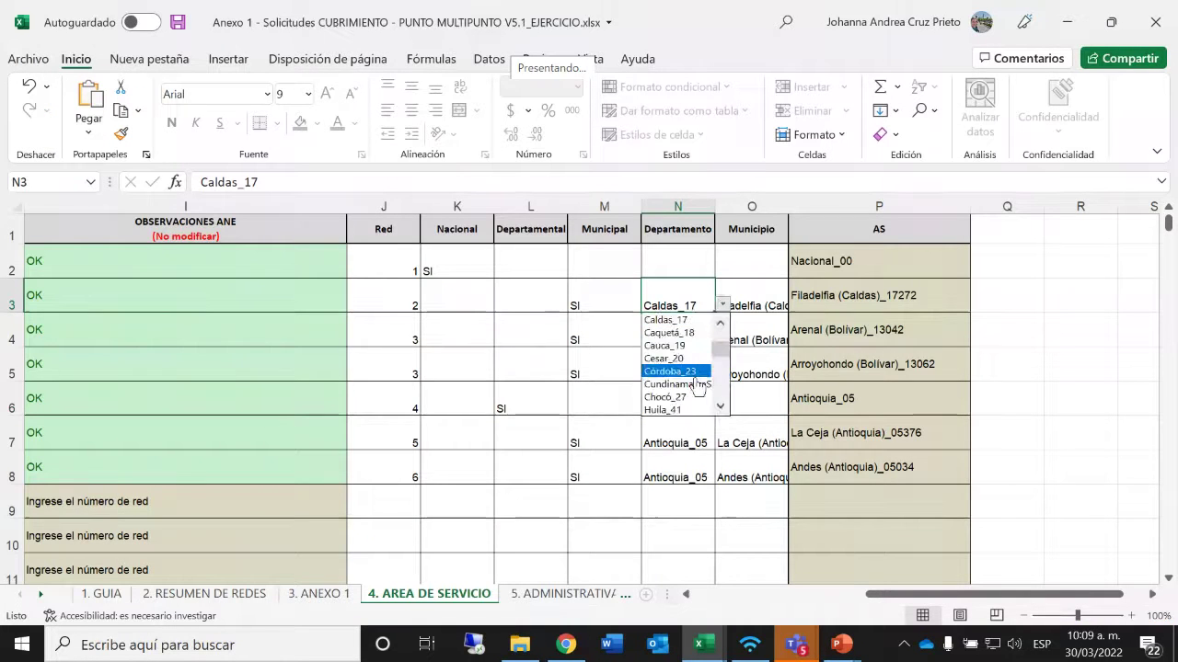
{"action": "left_click", "coordinate": [721, 407]}
{"action": "left_click", "coordinate": [721, 407]}
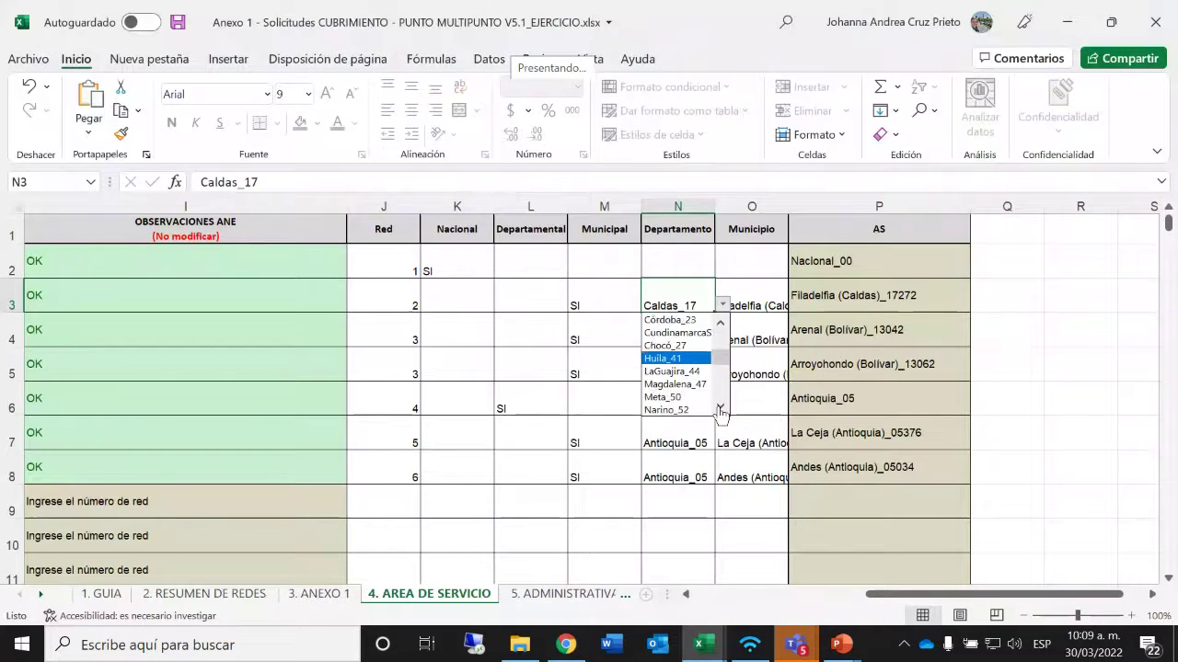
{"action": "left_click", "coordinate": [720, 408]}
{"action": "left_click", "coordinate": [721, 408]}
{"action": "left_click", "coordinate": [720, 408]}
{"action": "left_click", "coordinate": [720, 407]}
{"action": "left_click", "coordinate": [720, 408]}
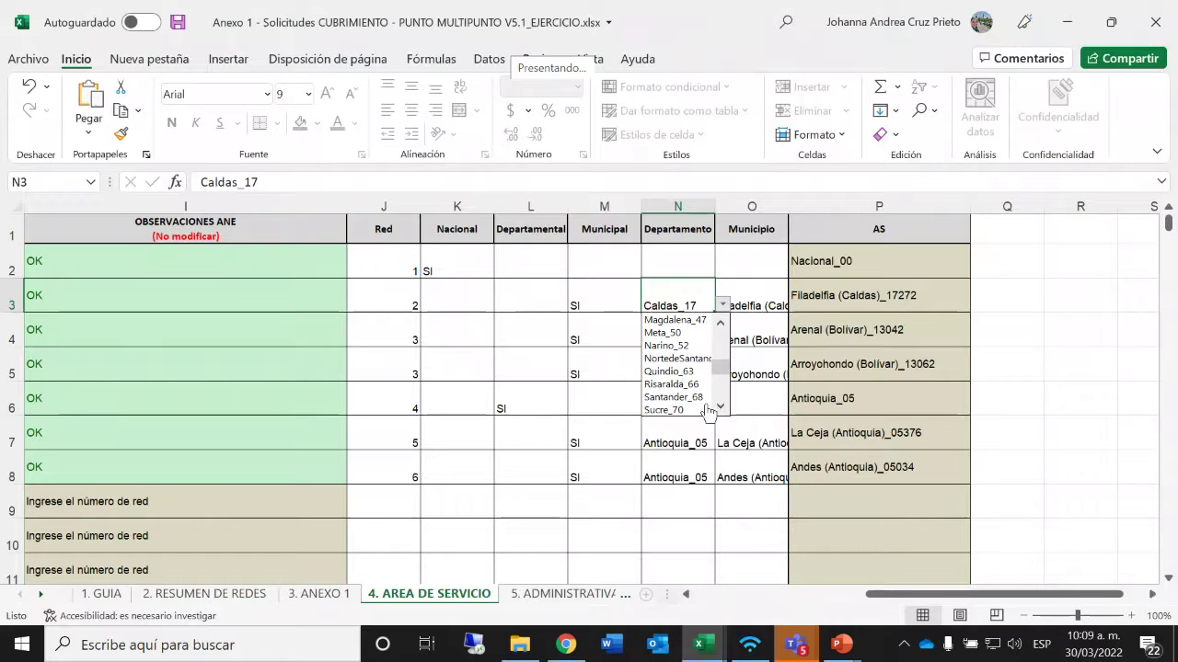
{"action": "left_click", "coordinate": [705, 398]}
Step: Set network 2's Municipio to Bucaramanga (Santander)_68001
{"action": "left_click", "coordinate": [755, 301]}
{"action": "left_click", "coordinate": [795, 303]}
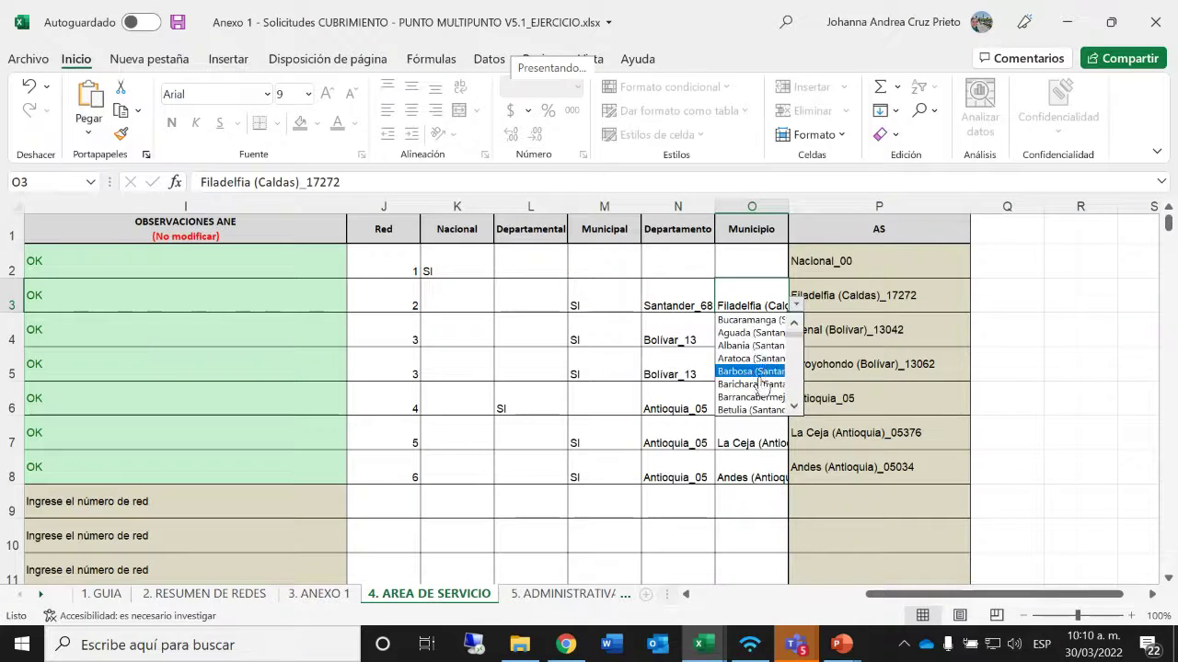
{"action": "left_click", "coordinate": [750, 320]}
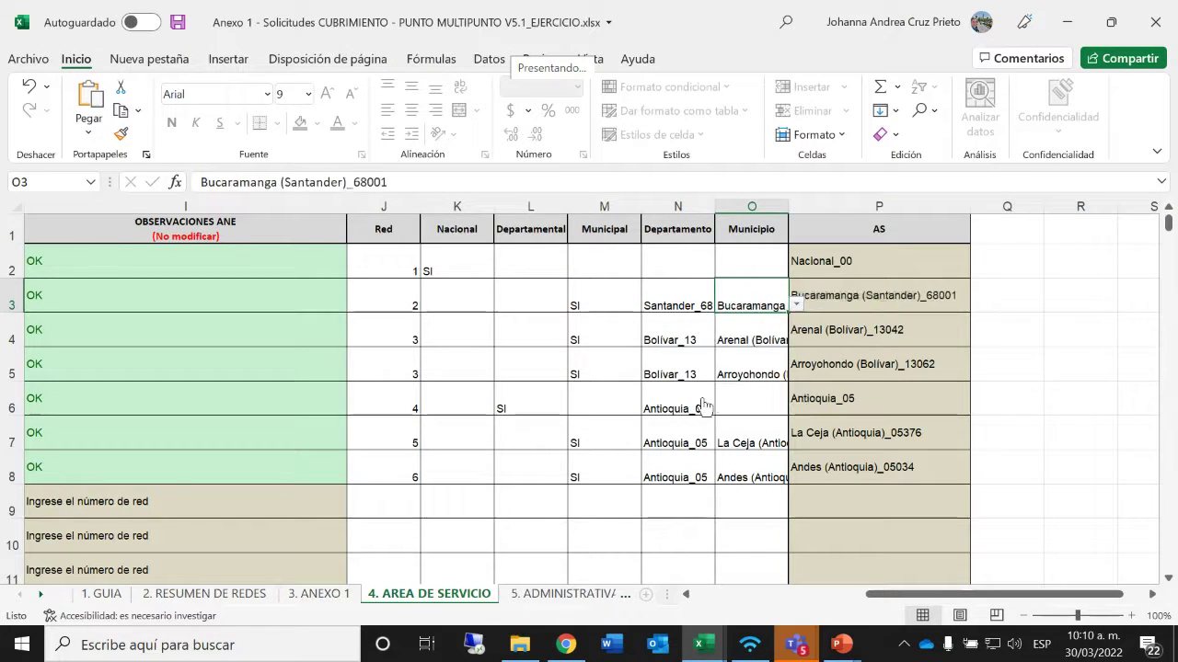
{"action": "left_click", "coordinate": [704, 368]}
{"action": "left_click", "coordinate": [753, 299]}
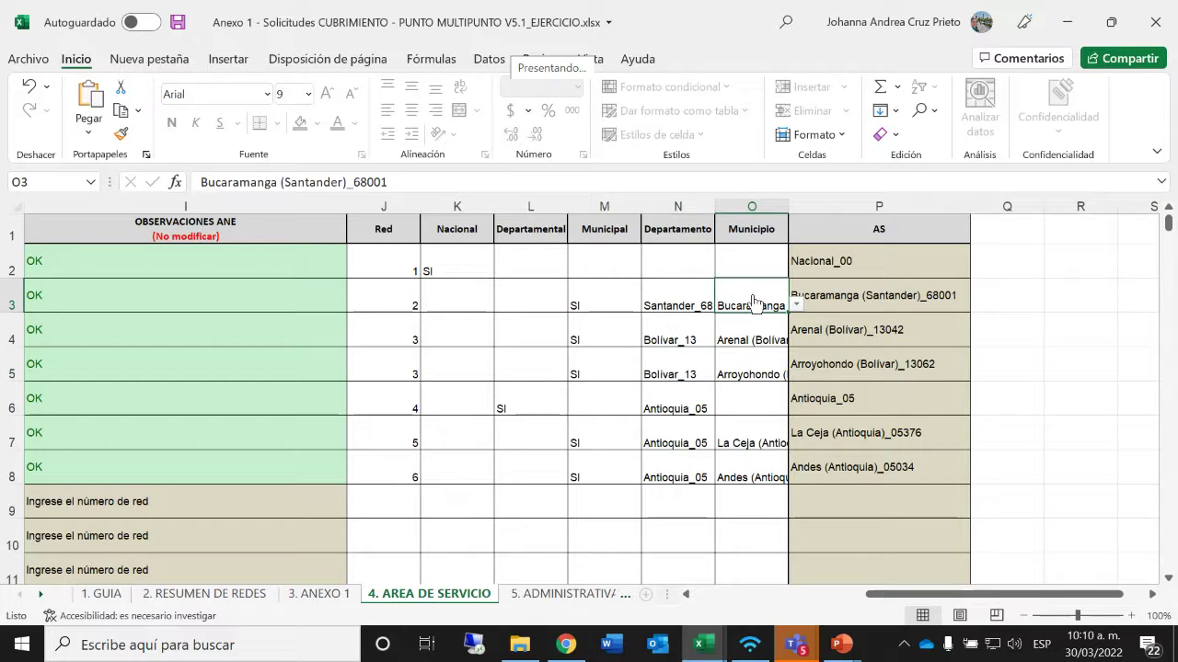
{"action": "left_click", "coordinate": [681, 333]}
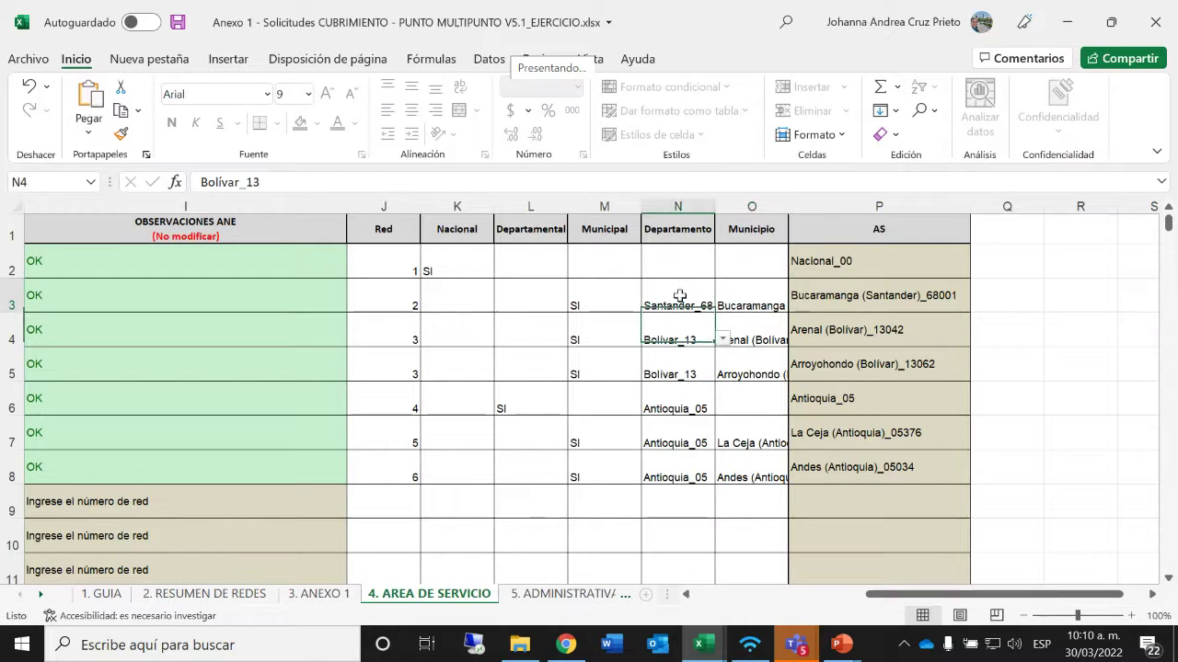
{"action": "left_click", "coordinate": [680, 306]}
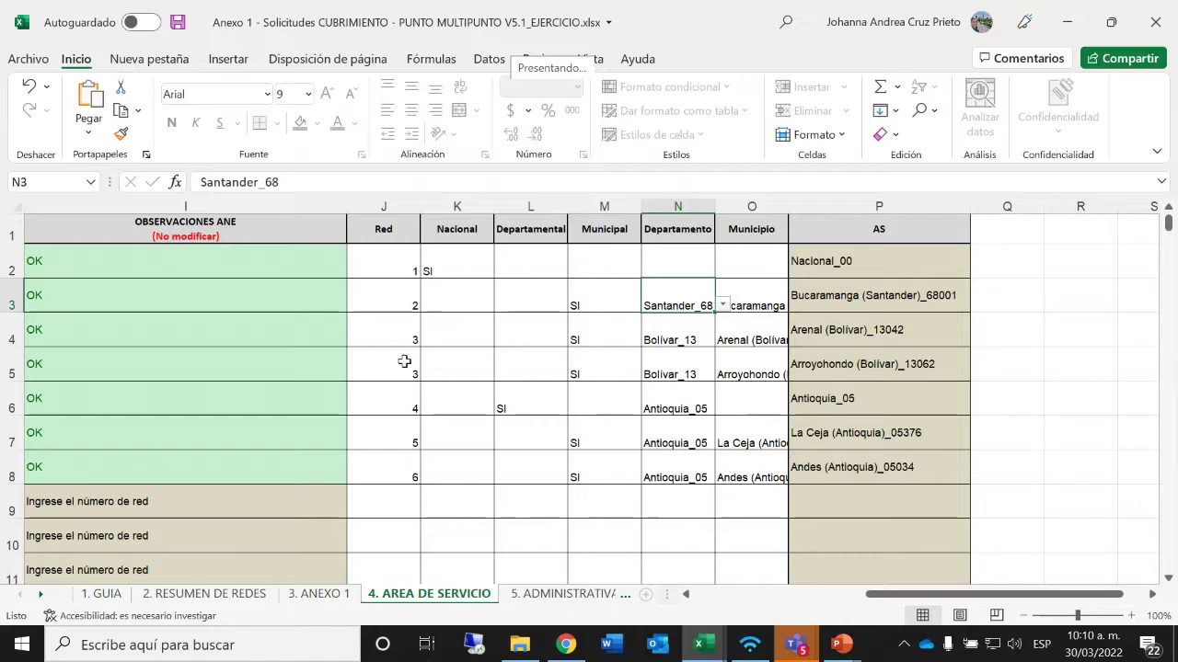
Step: Copy the service area entries J4:O8 one row down starting at J5, and set the Red number in row 4 to 2
{"action": "left_click_drag", "start_coordinate": [416, 337], "coordinate": [745, 473]}
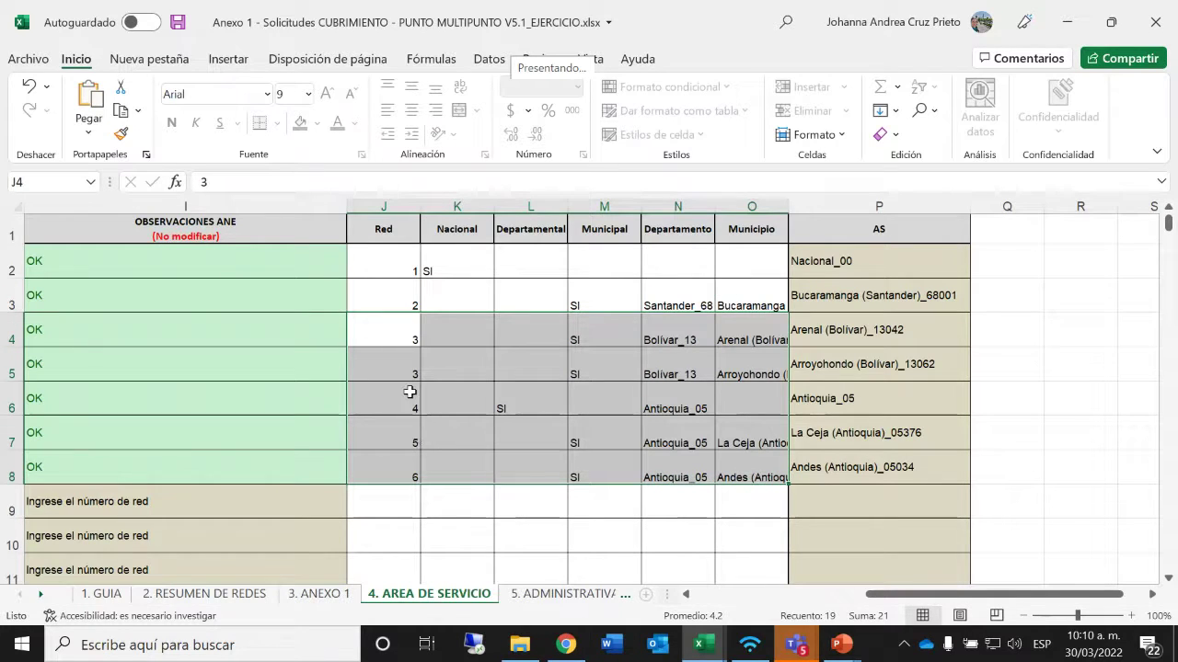
{"action": "key", "text": "ctrl+c"}
{"action": "left_click", "coordinate": [403, 360]}
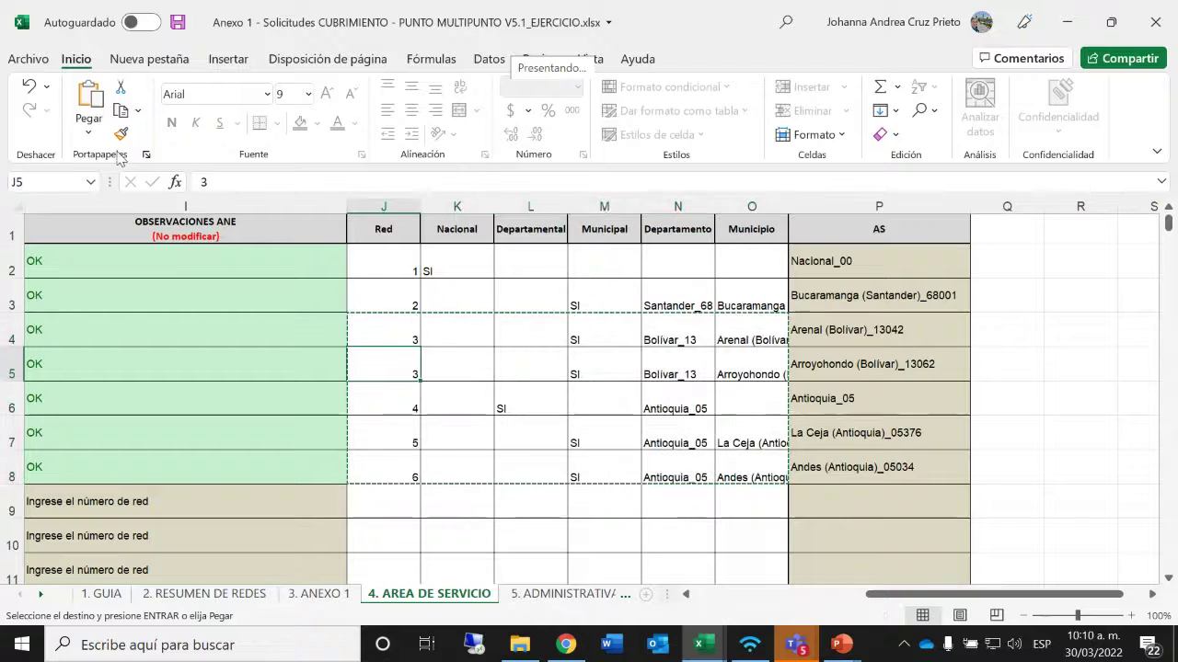
{"action": "left_click", "coordinate": [88, 135]}
{"action": "left_click", "coordinate": [85, 271]}
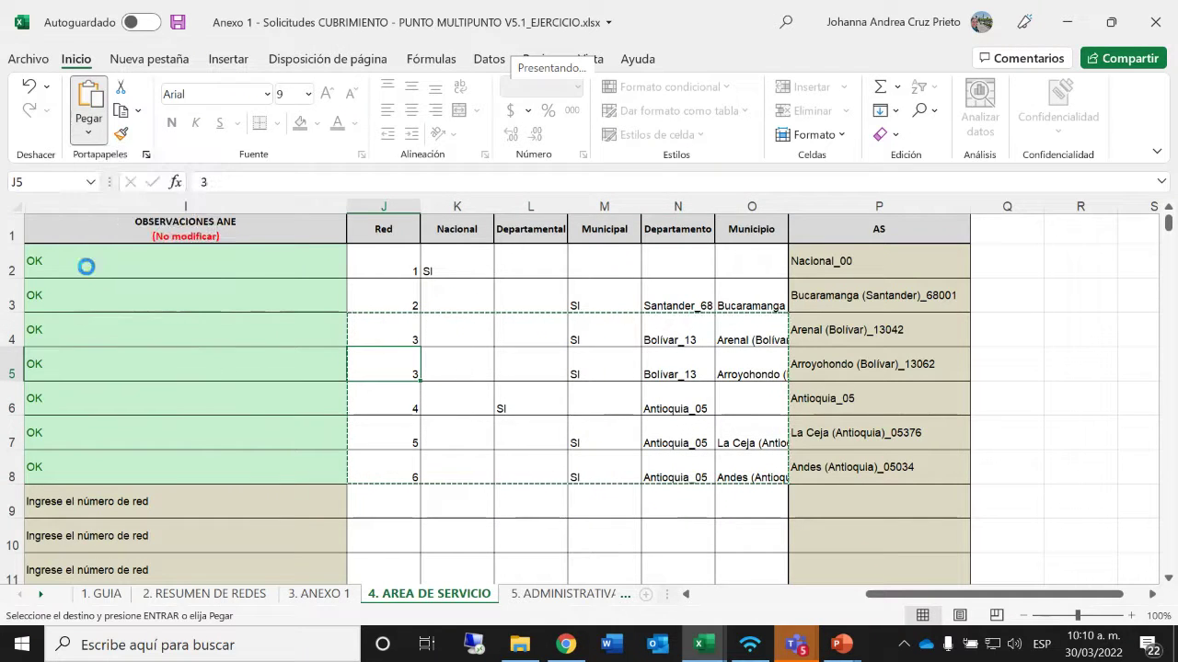
{"action": "left_click", "coordinate": [396, 336]}
{"action": "type", "text": "2"}
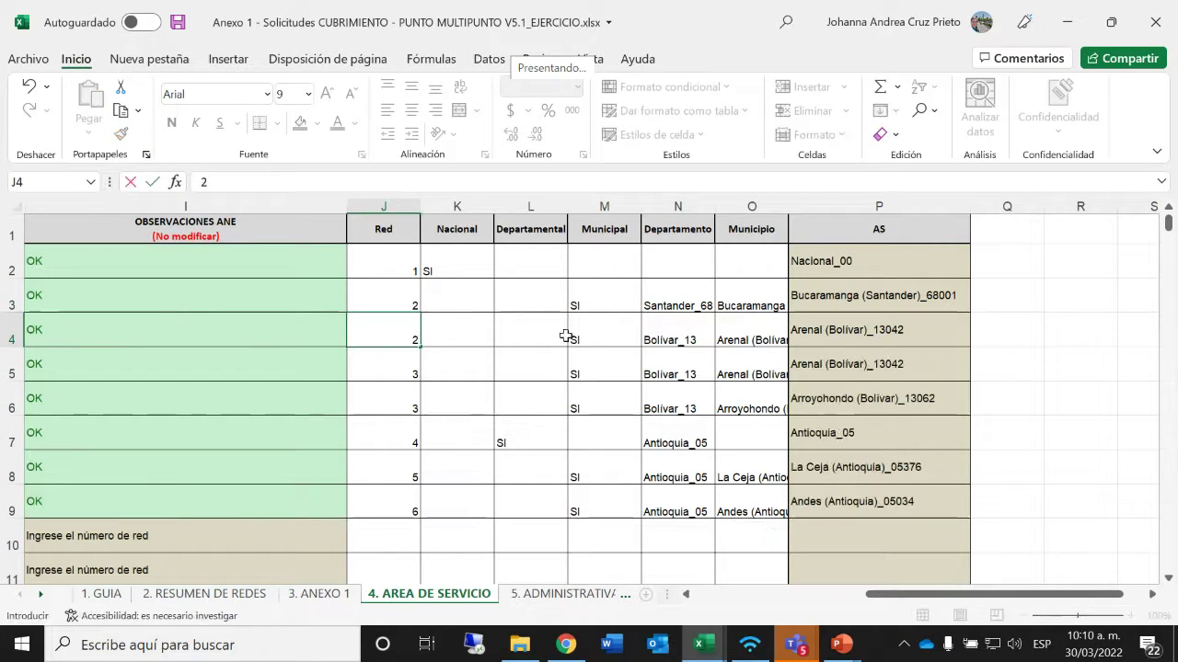
{"action": "left_click", "coordinate": [564, 335]}
Step: Set the Departamento of network 2's second service area entry in row 4 to Santander_68
{"action": "left_click", "coordinate": [676, 337]}
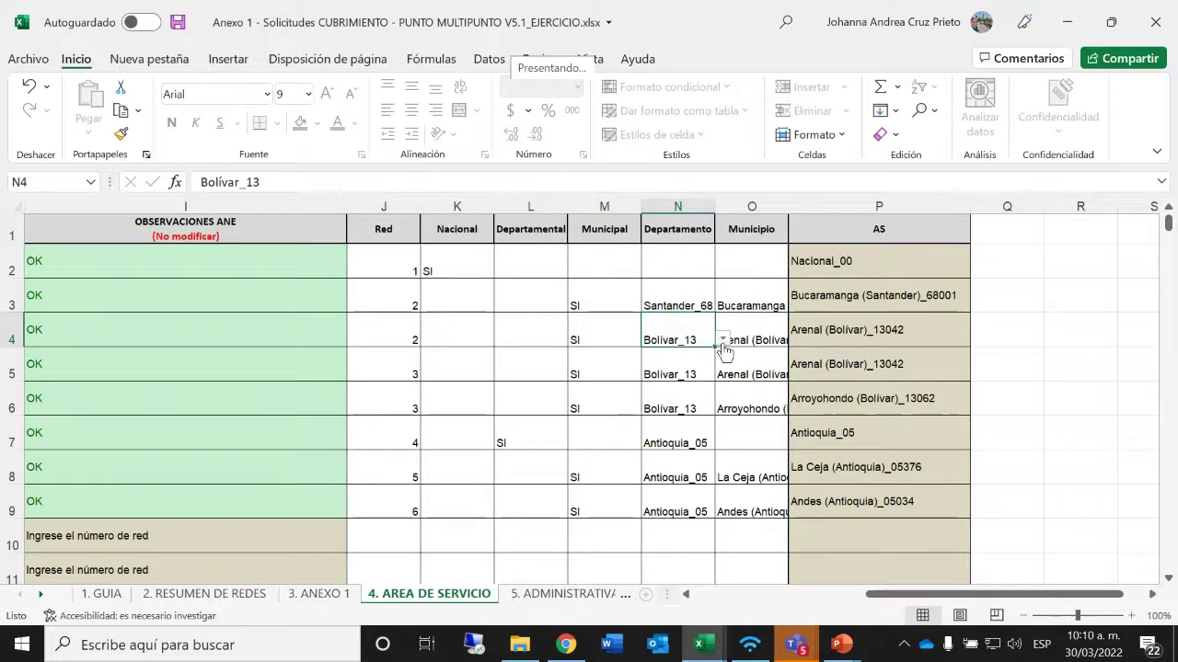
{"action": "left_click", "coordinate": [723, 340]}
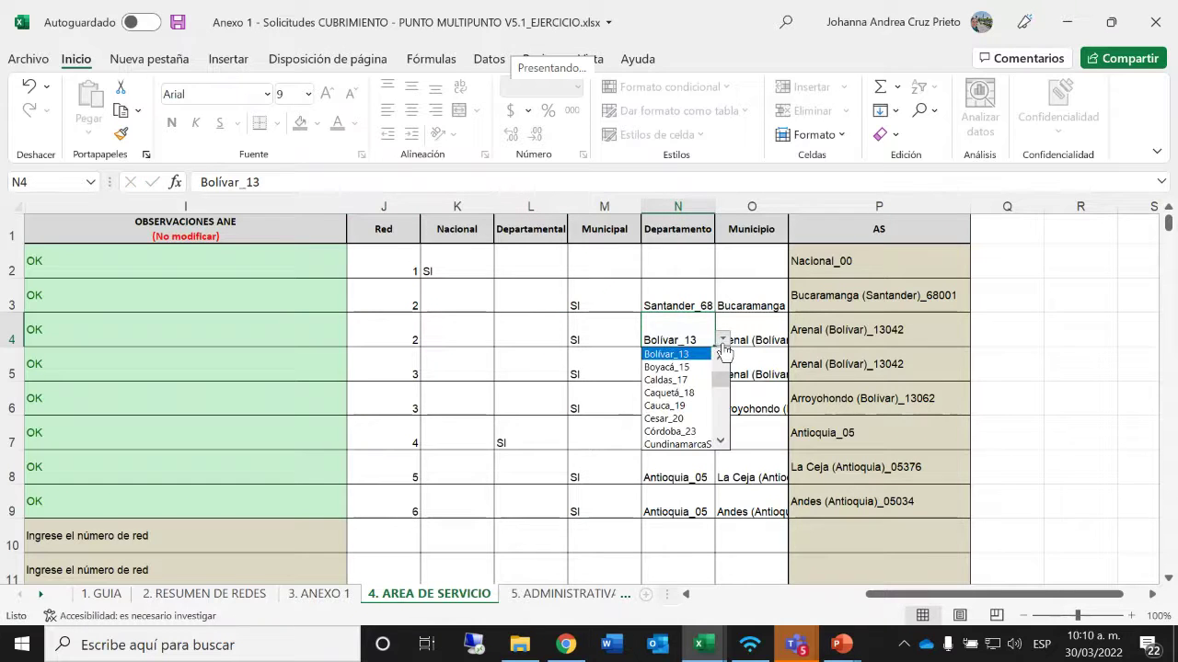
{"action": "double_click", "coordinate": [718, 441]}
{"action": "double_click", "coordinate": [719, 440]}
{"action": "double_click", "coordinate": [718, 441]}
{"action": "double_click", "coordinate": [718, 441]}
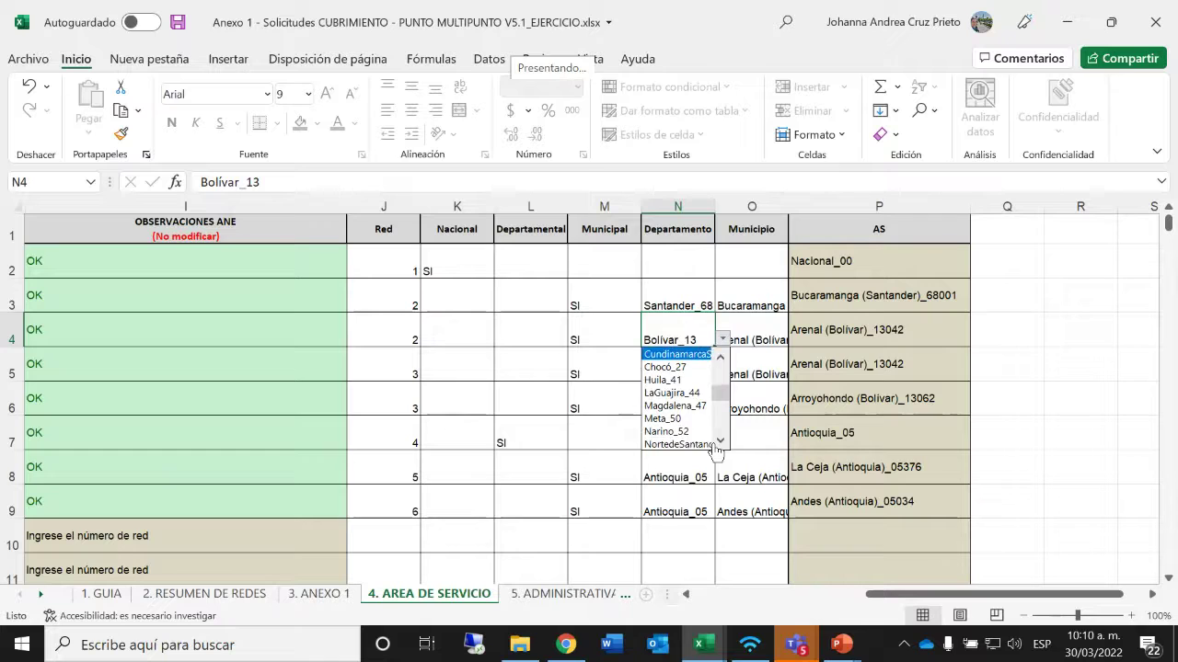
{"action": "double_click", "coordinate": [719, 441]}
{"action": "left_click", "coordinate": [719, 441]}
{"action": "left_click", "coordinate": [663, 430]}
Step: Check network 2's covered municipalities in the Chrome simulation and set the Municipio in row 4 to Floridablanca (Santander)_68276
{"action": "left_click", "coordinate": [757, 337]}
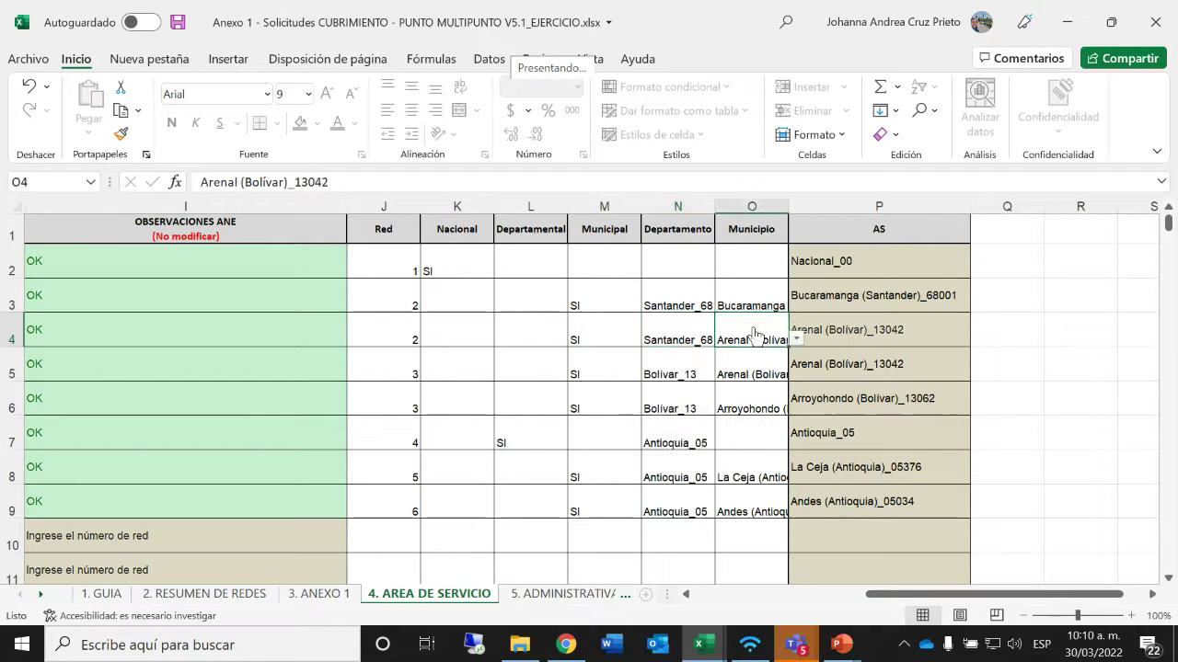
{"action": "left_click", "coordinate": [664, 329]}
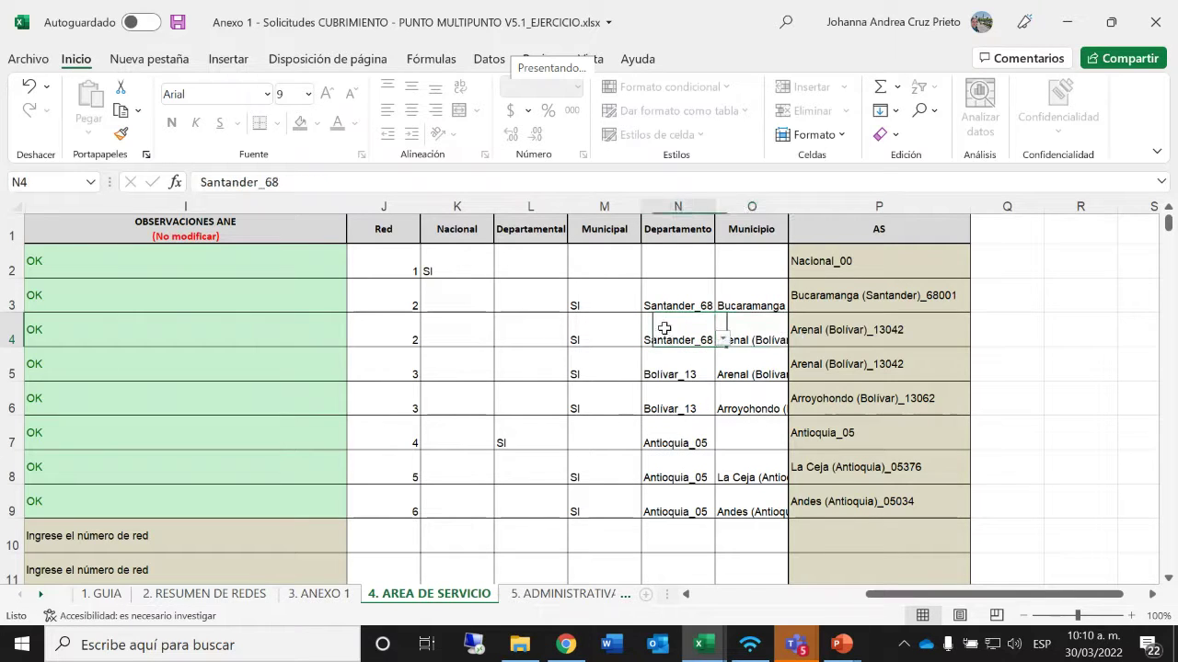
{"action": "left_click", "coordinate": [765, 342]}
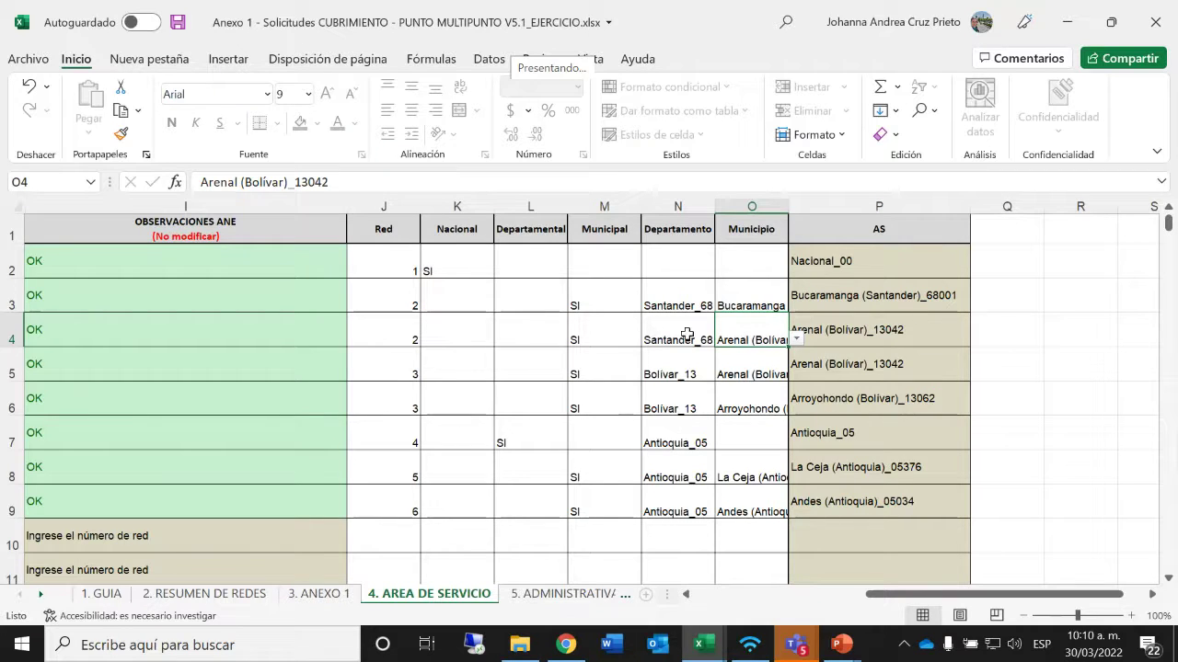
{"action": "left_click", "coordinate": [604, 337]}
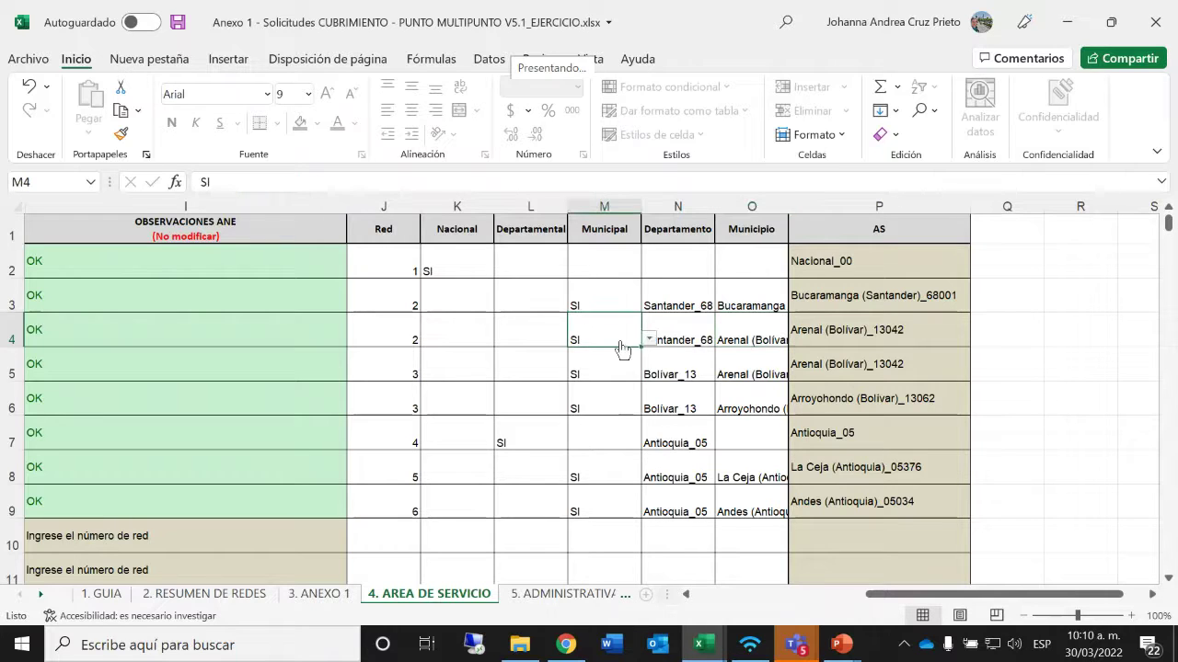
{"action": "left_click", "coordinate": [757, 337]}
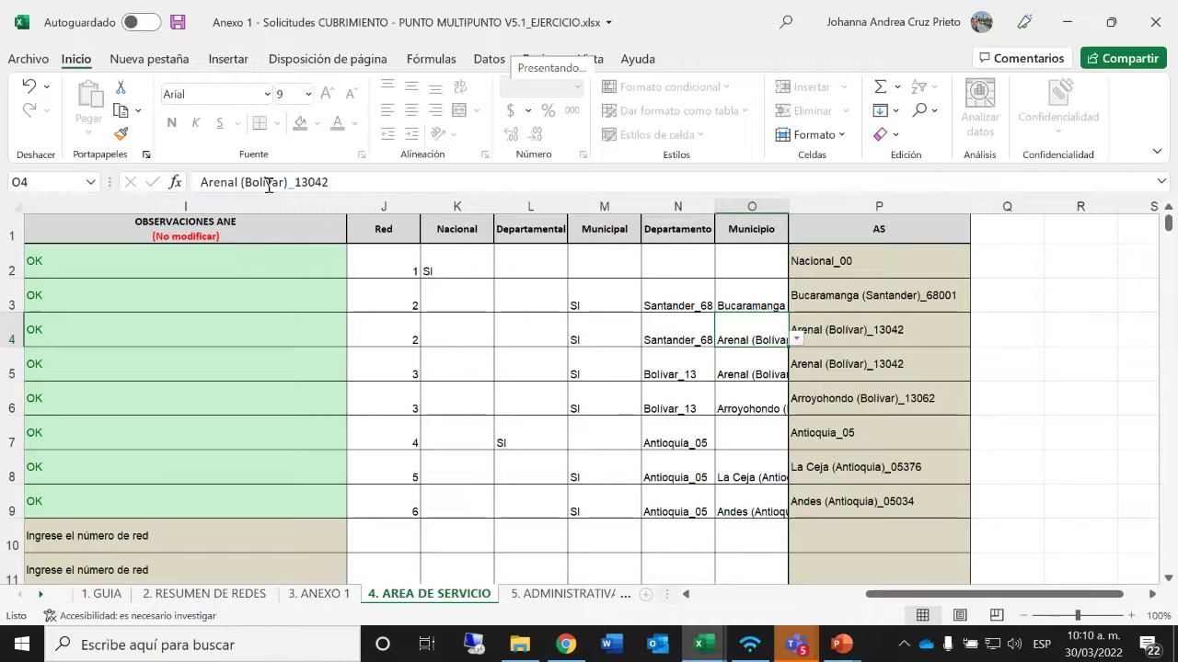
{"action": "left_click_drag", "start_coordinate": [295, 182], "coordinate": [354, 183]}
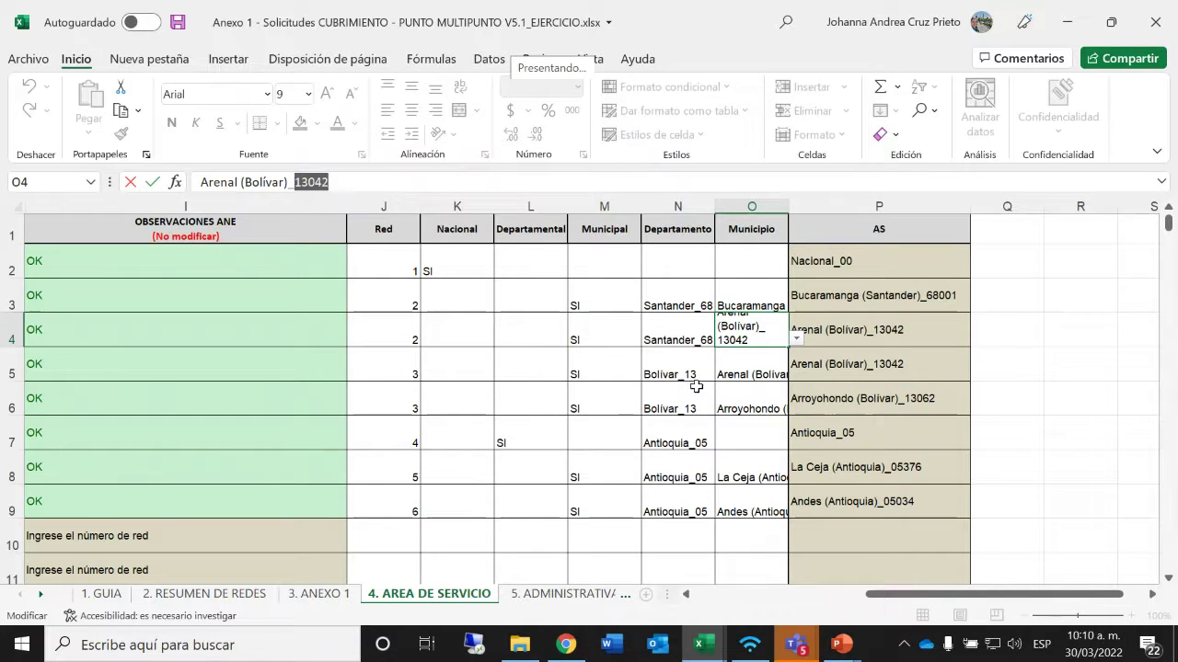
{"action": "left_click", "coordinate": [725, 374]}
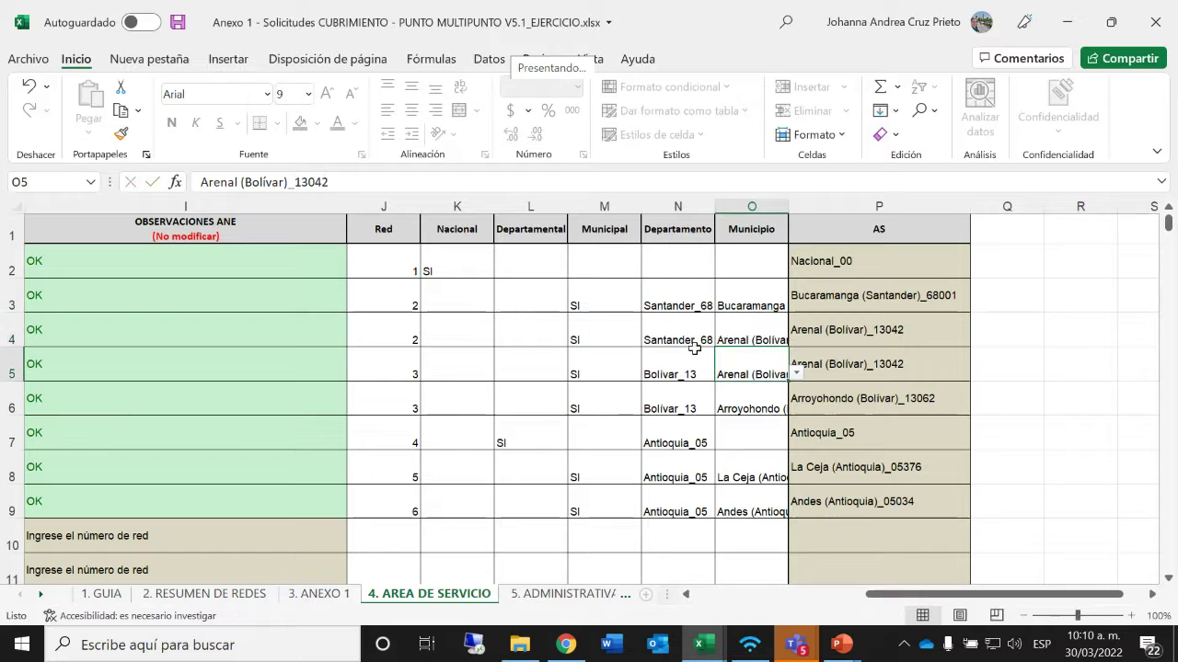
{"action": "left_click", "coordinate": [750, 340]}
{"action": "key", "text": "alt+Tab"}
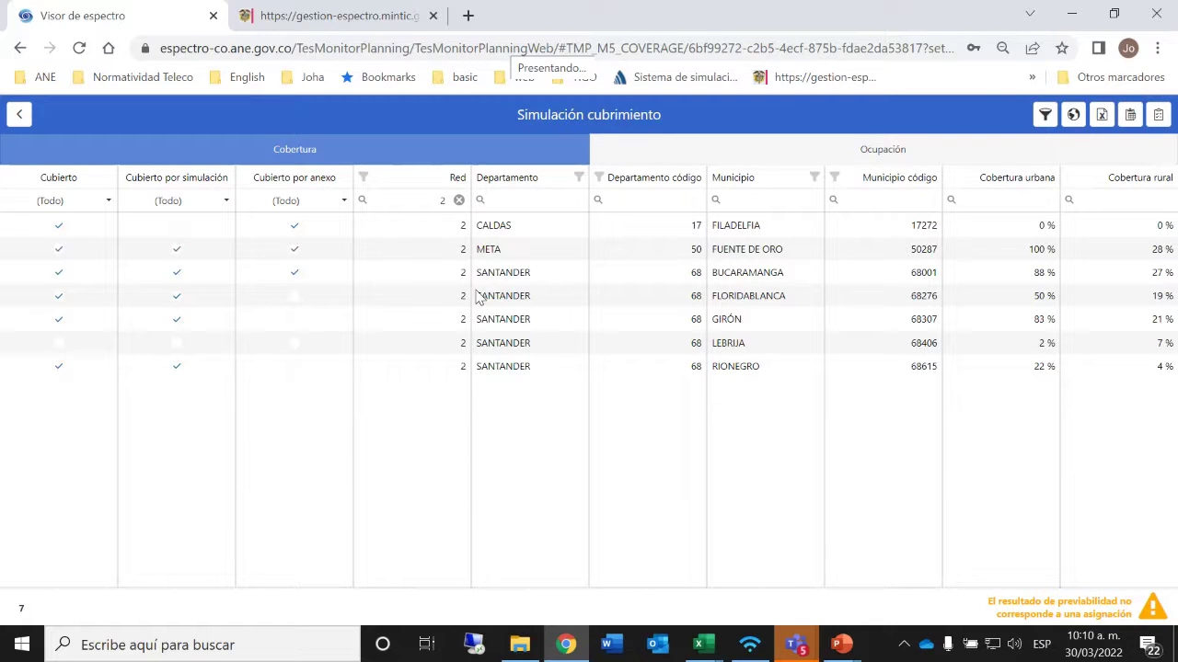
{"action": "key", "text": "alt+Tab"}
{"action": "left_click", "coordinate": [796, 339]}
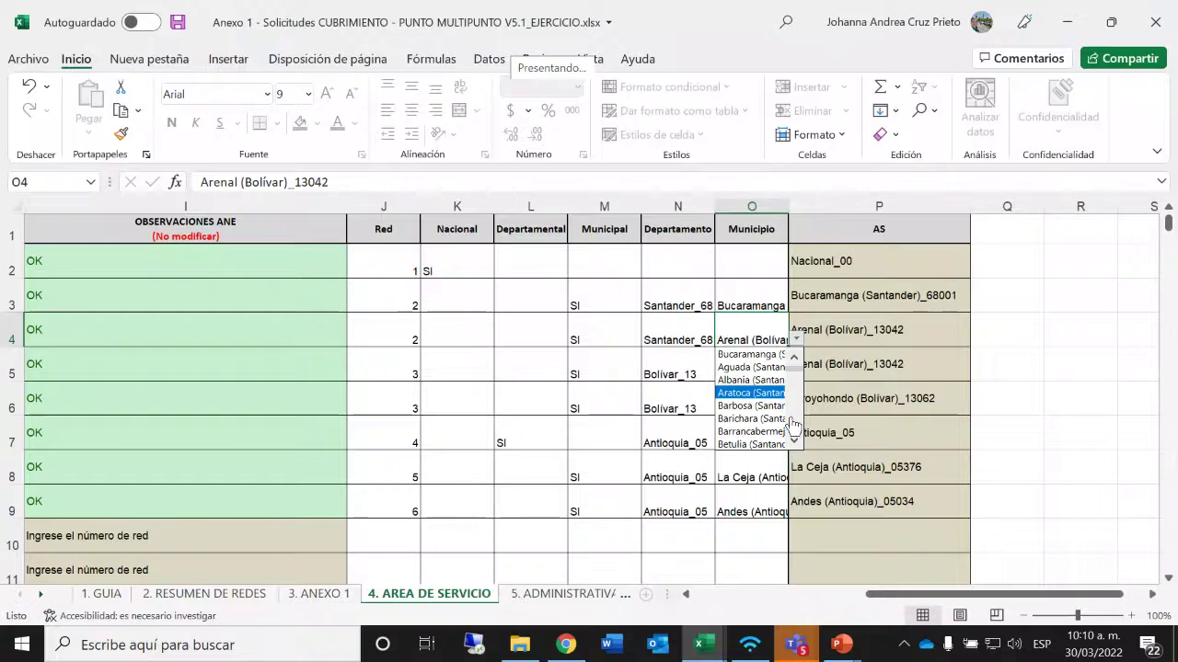
{"action": "scroll", "coordinate": [793, 423], "scroll_direction": "down", "scroll_amount": 13}
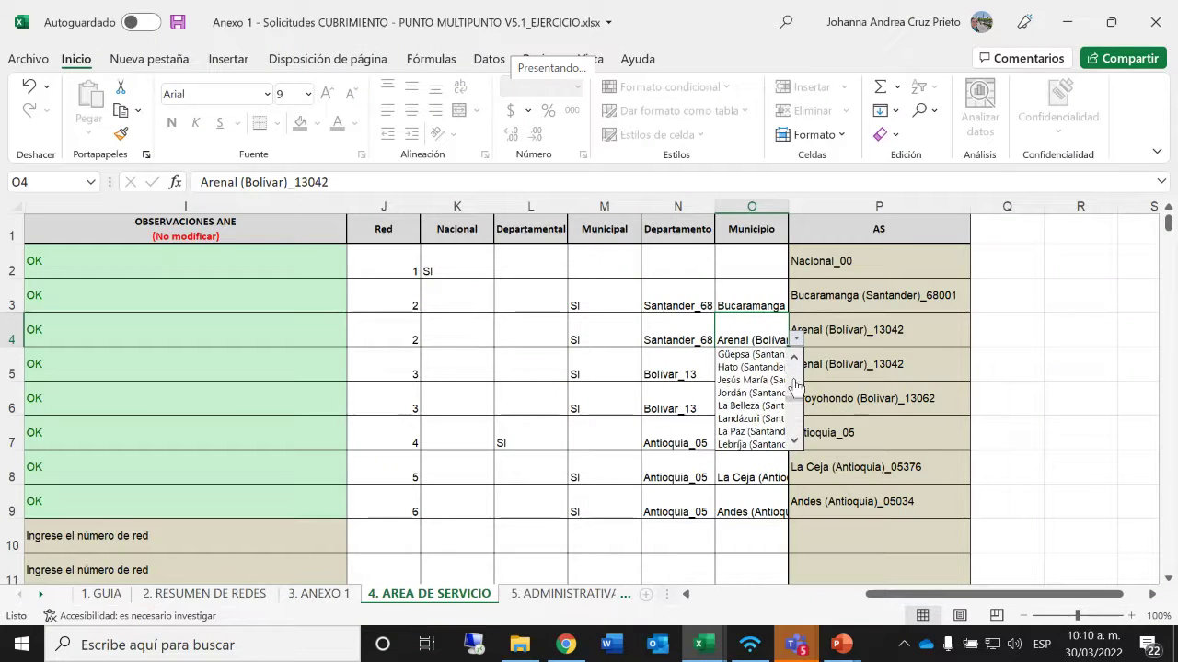
{"action": "scroll", "coordinate": [795, 385], "scroll_direction": "up", "scroll_amount": 3}
{"action": "left_click", "coordinate": [747, 353]}
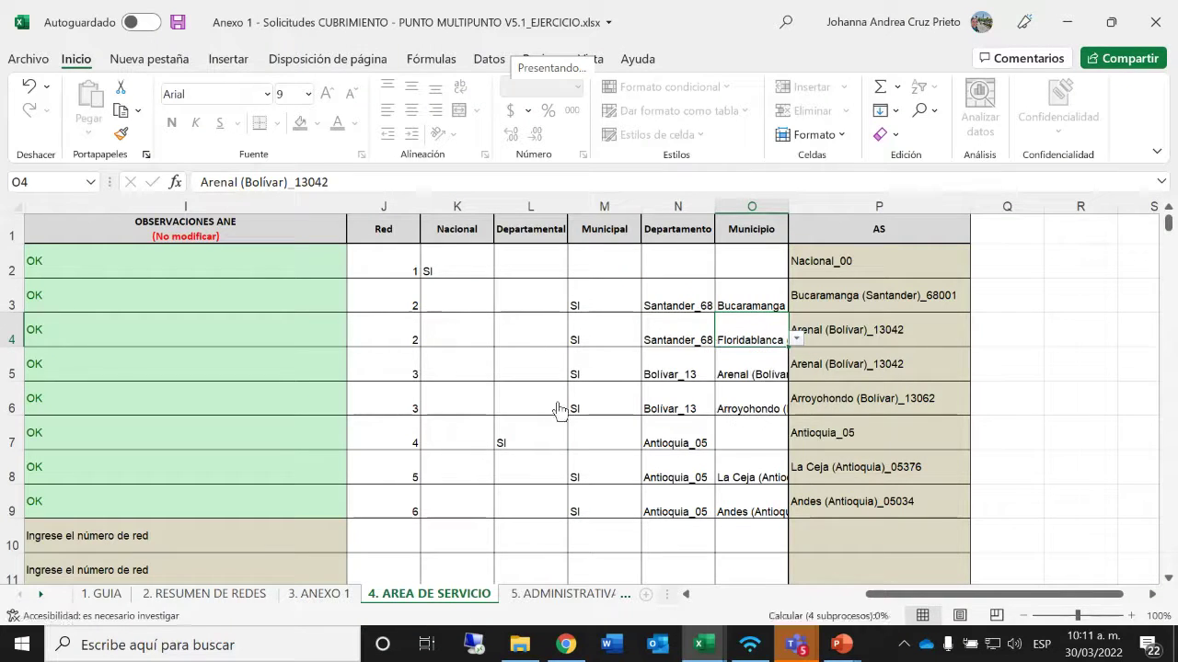
Step: Recheck network 2's Santander municipalities in the simulation results and save the request workbook in Excel
{"action": "left_click", "coordinate": [583, 335]}
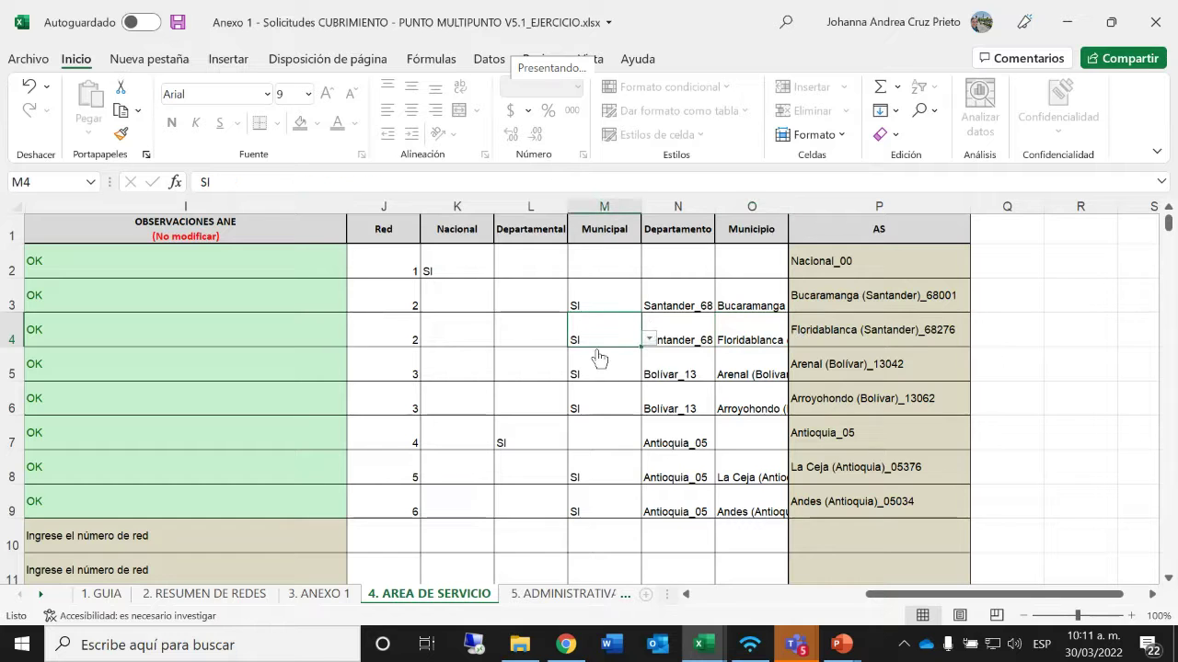
{"action": "key", "text": "alt+Tab"}
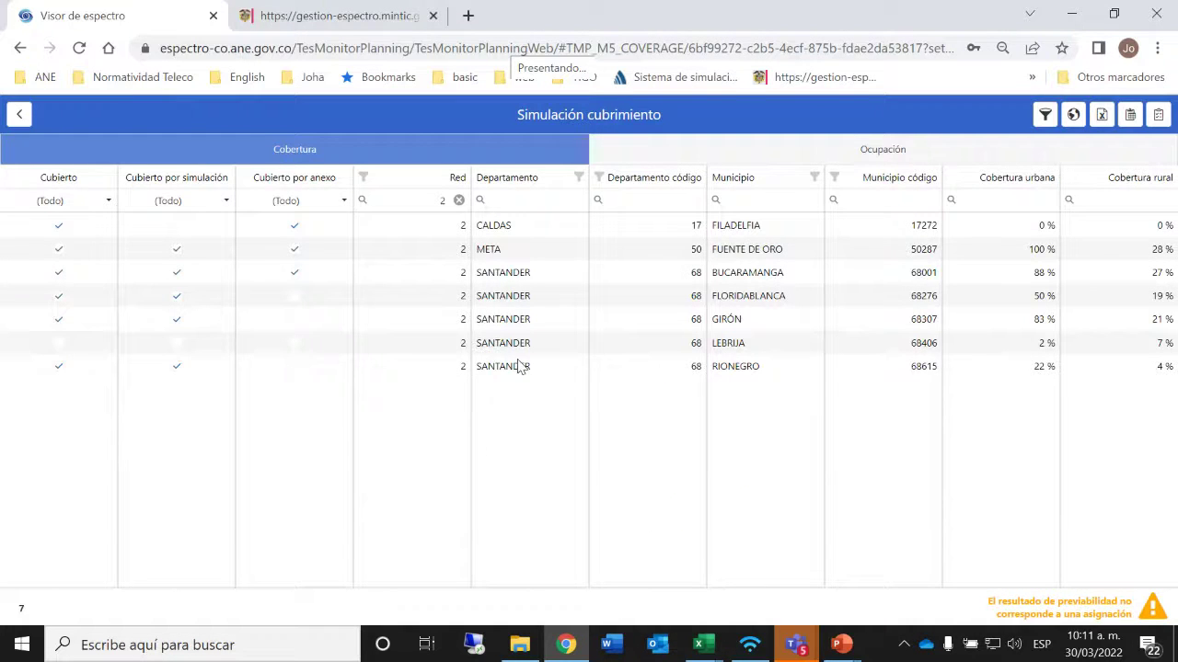
{"action": "key", "text": "alt+Tab"}
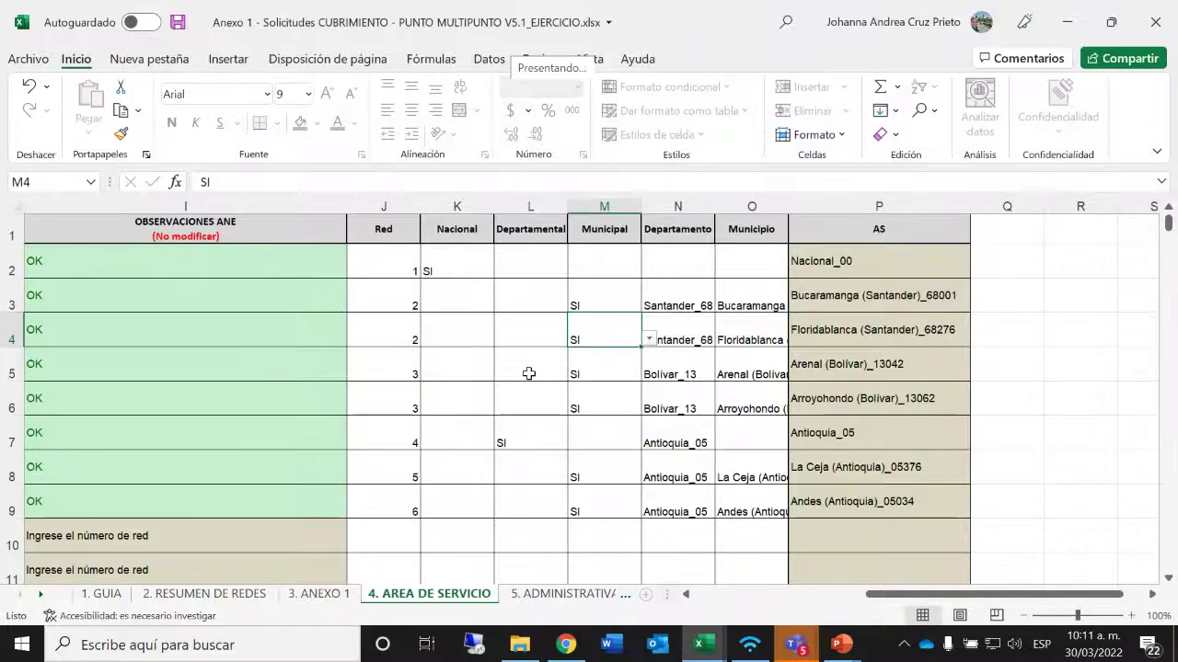
{"action": "left_click", "coordinate": [178, 24]}
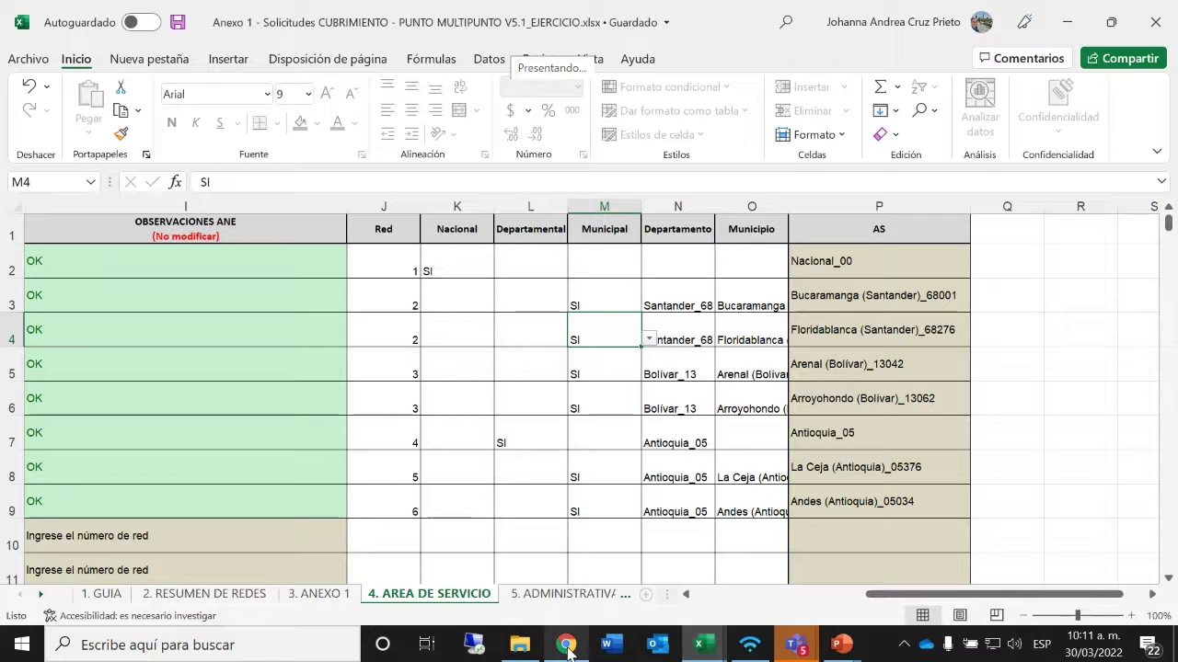
Step: In Chrome, load Anexo 1 - Solicitudes CUBRIMIENTO - PUNTO MULTIPUNTO V5.1_EJERCICIO.xlsx as the annex, rerun the coverage simulation and close the Anexo dialog
{"action": "mouse_move", "coordinate": [568, 652]}
{"action": "left_click", "coordinate": [606, 625]}
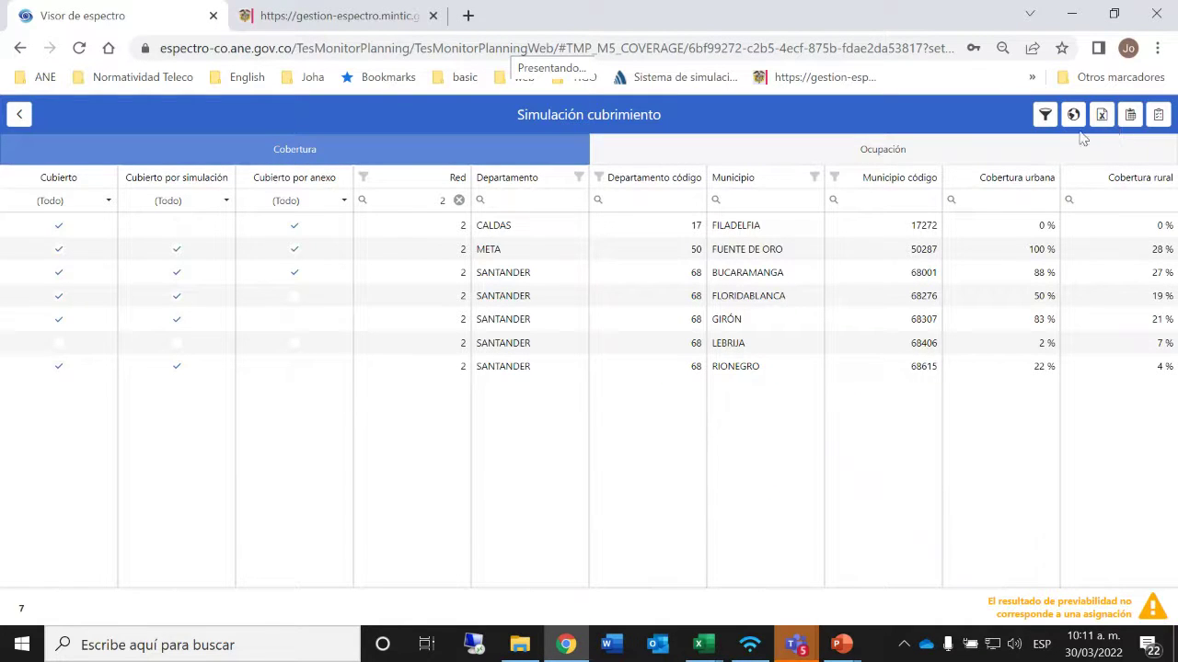
{"action": "left_click", "coordinate": [1130, 116]}
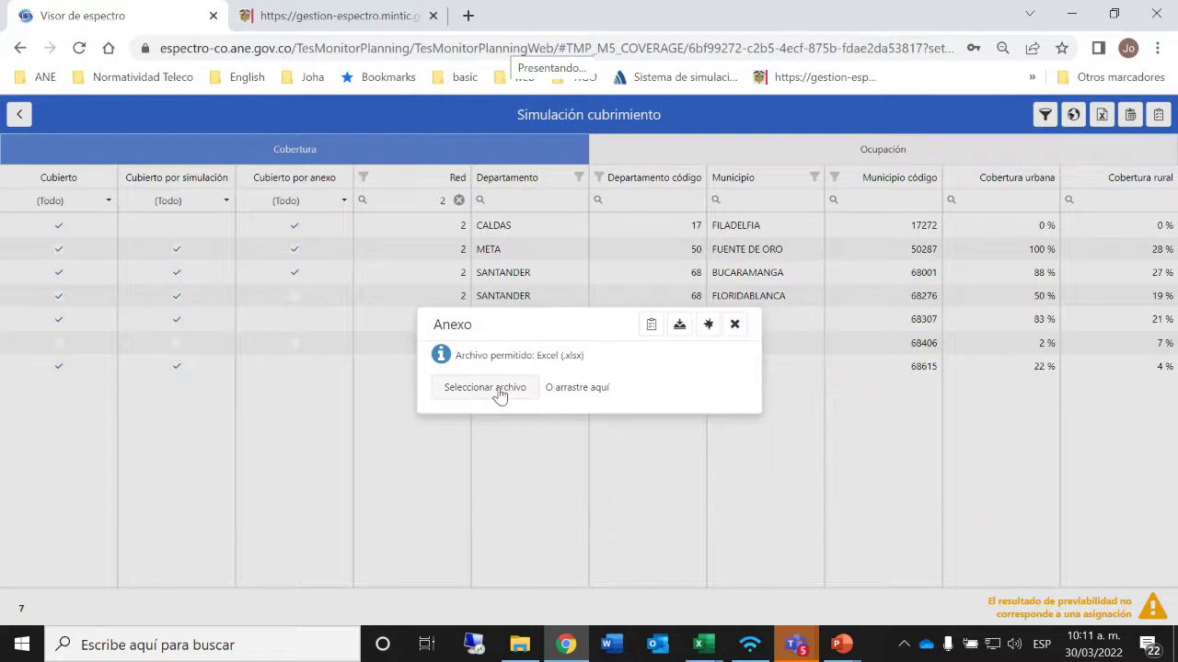
{"action": "left_click", "coordinate": [498, 390]}
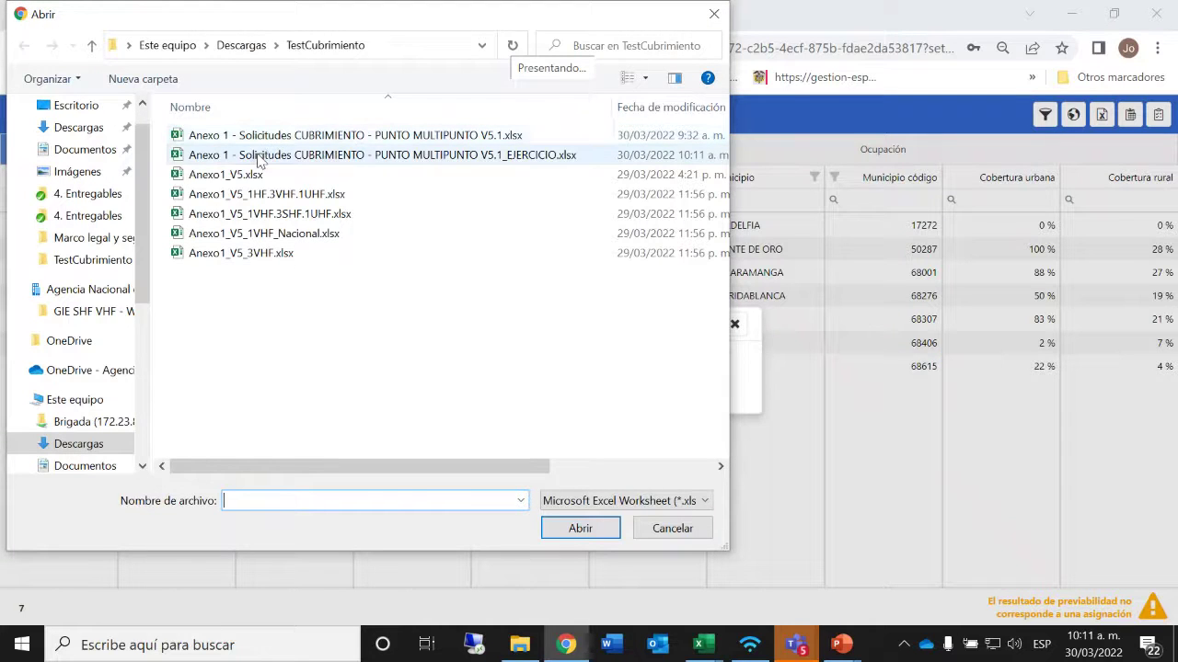
{"action": "left_click", "coordinate": [261, 156]}
{"action": "left_click", "coordinate": [610, 533]}
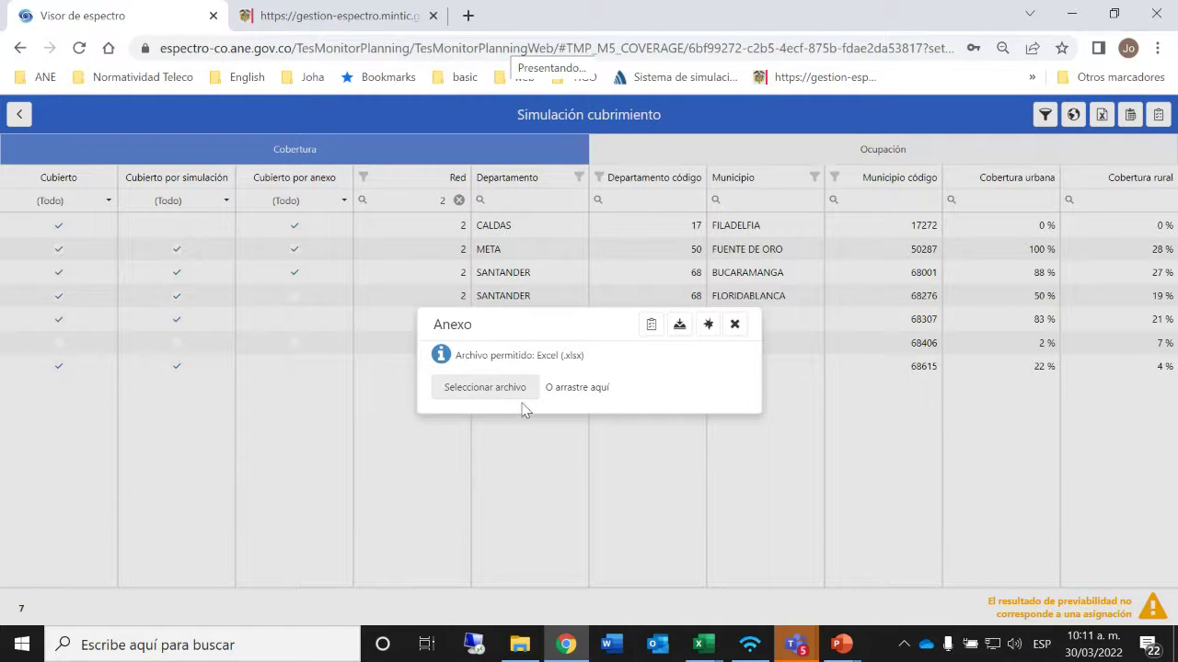
{"action": "left_click", "coordinate": [707, 326]}
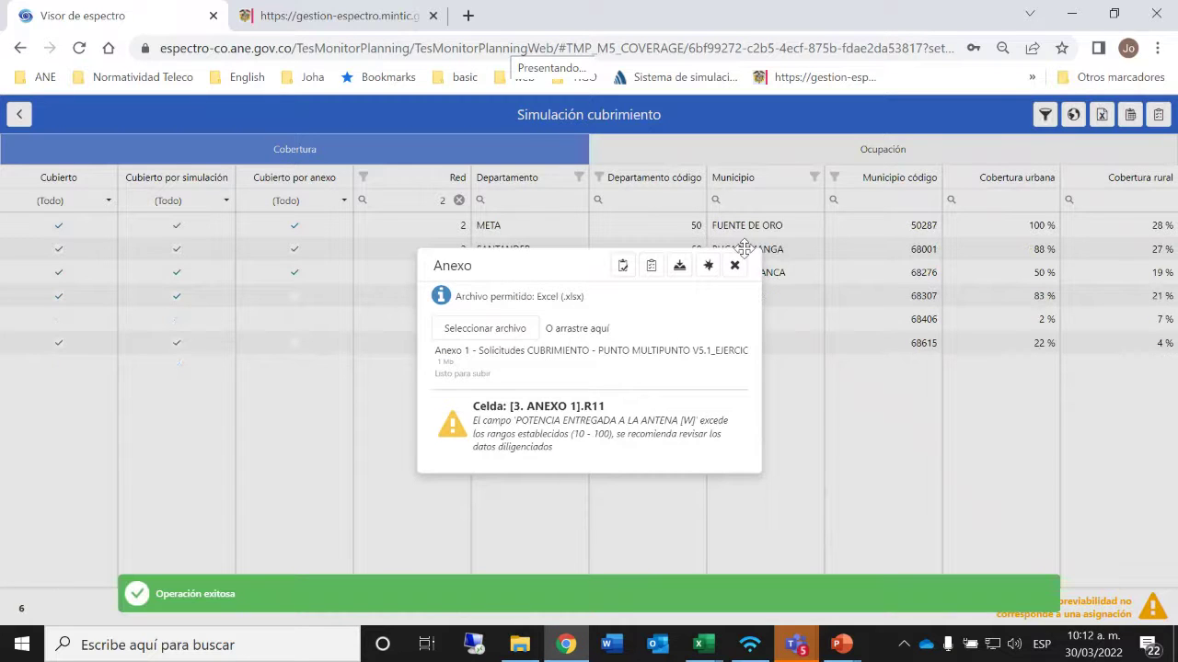
{"action": "left_click", "coordinate": [735, 272]}
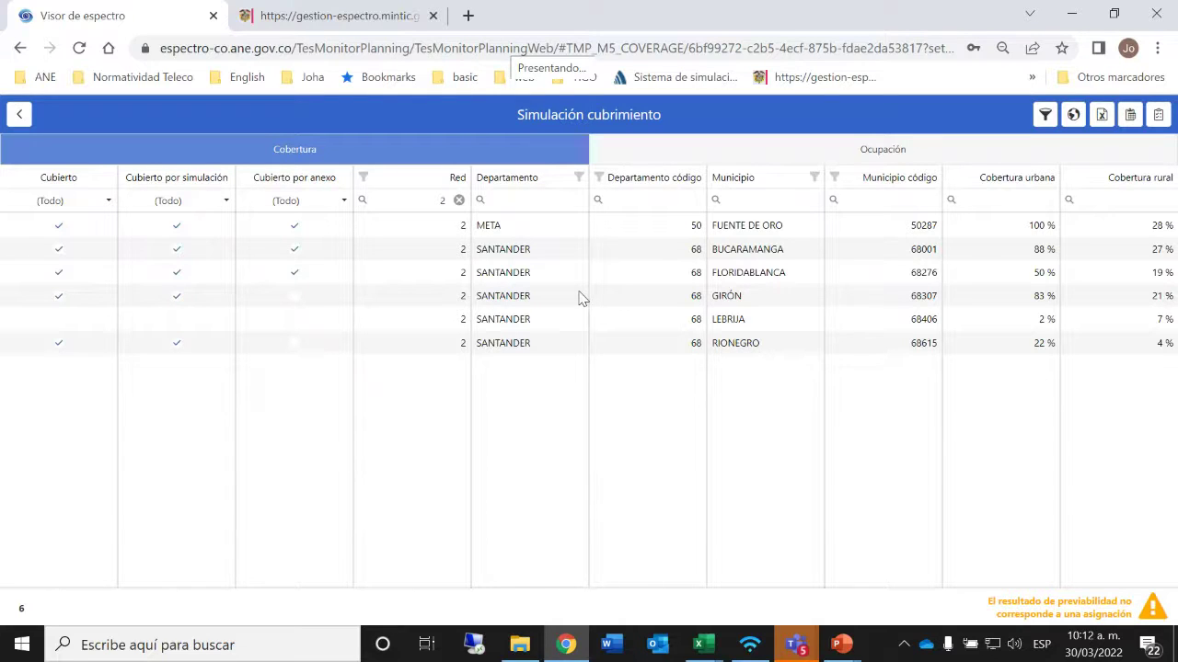
Step: Review the simulation's Ocupación results by network and open the 5. ADMINISTRATIVA sheet of the request workbook in Excel
{"action": "left_click", "coordinate": [881, 151]}
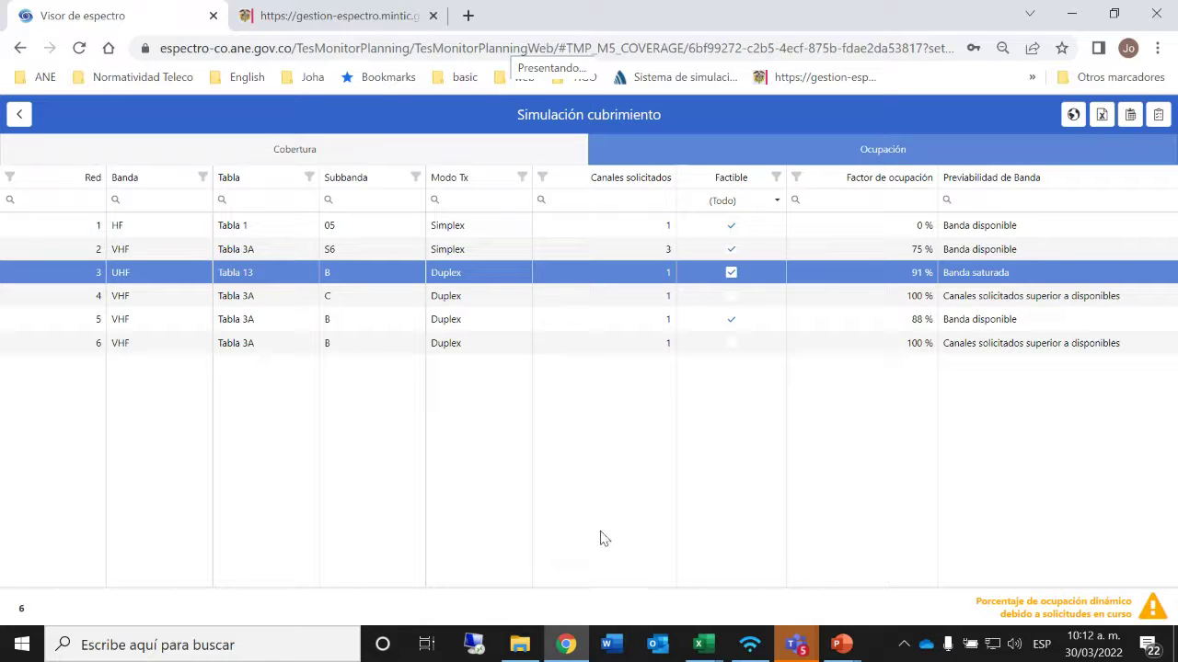
{"action": "mouse_move", "coordinate": [705, 644]}
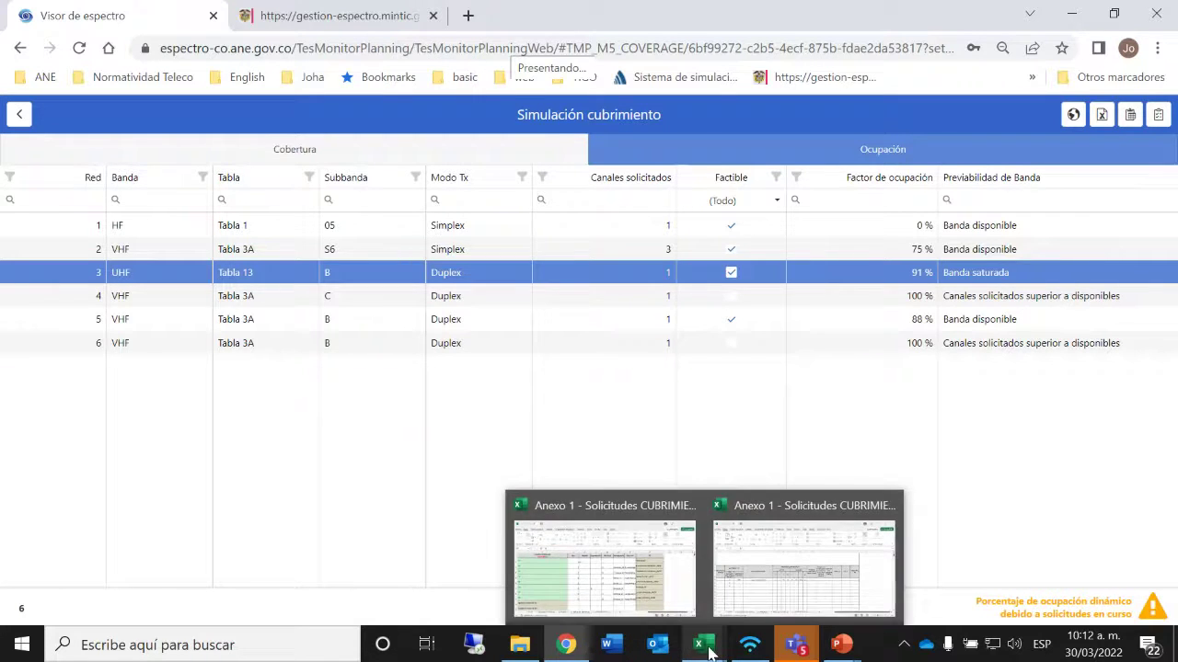
{"action": "left_click", "coordinate": [636, 589]}
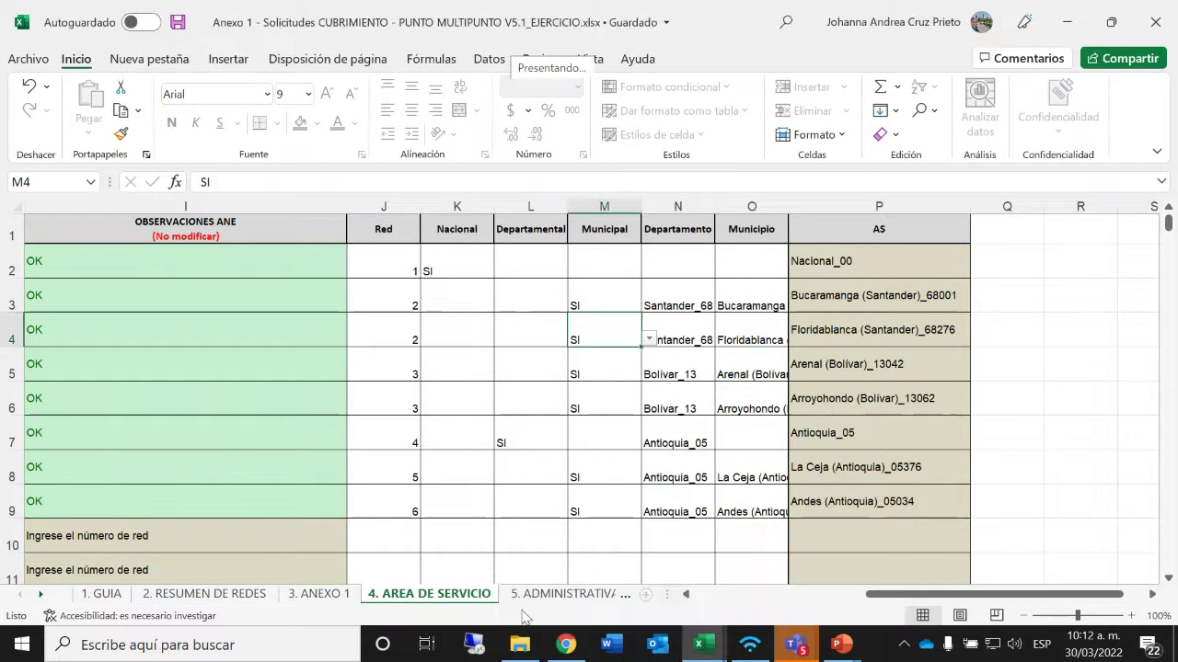
{"action": "left_click", "coordinate": [537, 598]}
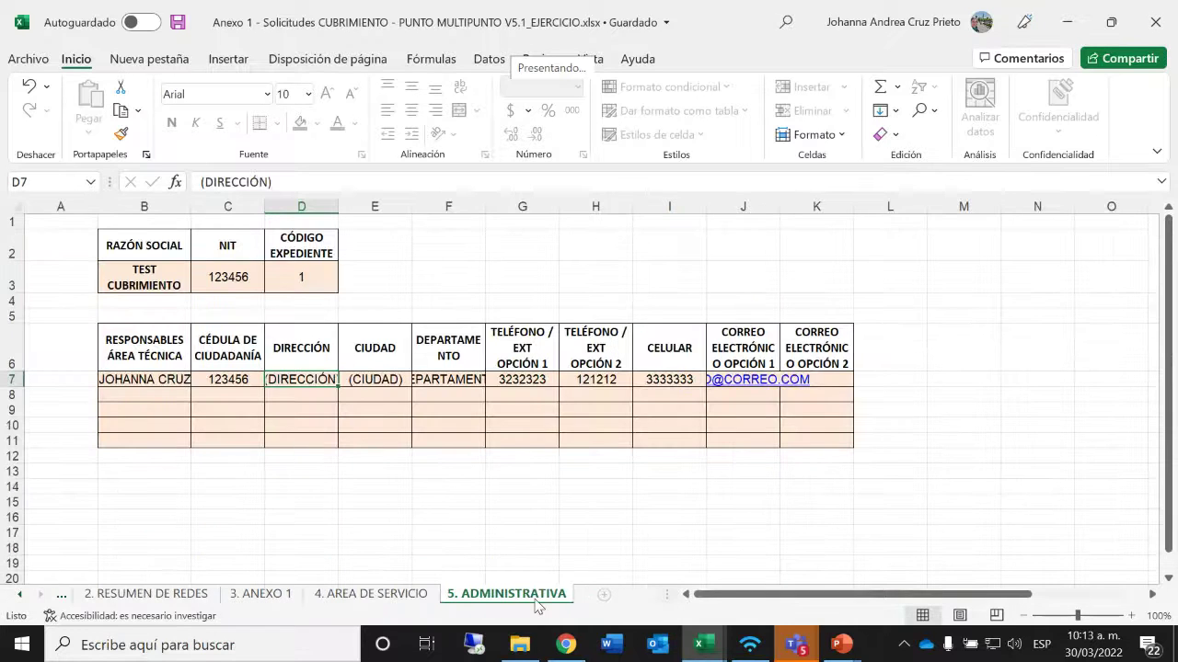